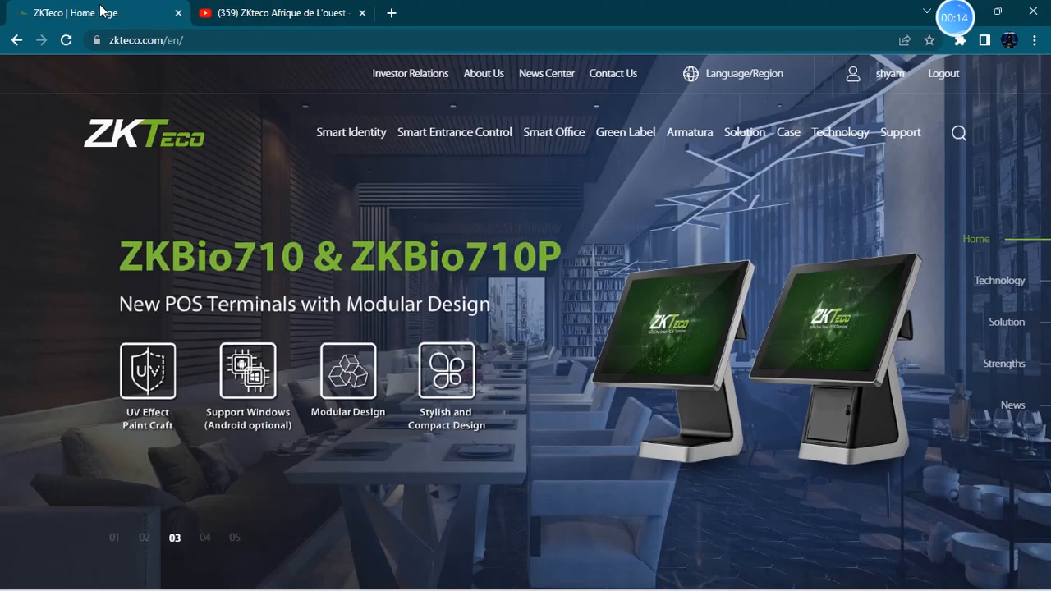
- Open the ZKBio Access IVS software page from the ZKTeco website's Smart Entrance Control software menu
click(31, 14)
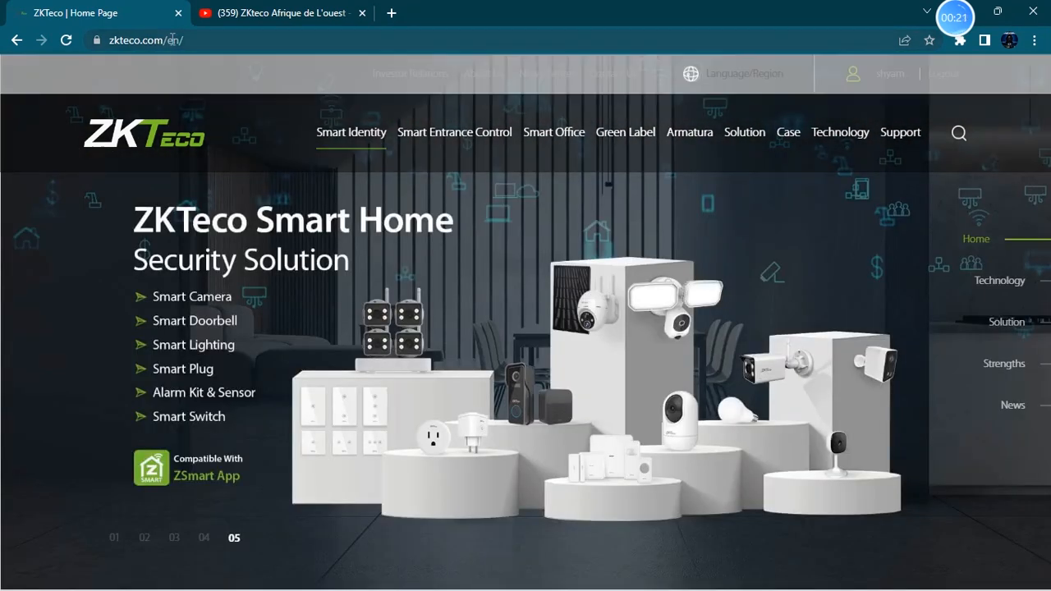
mouse_move(435, 132)
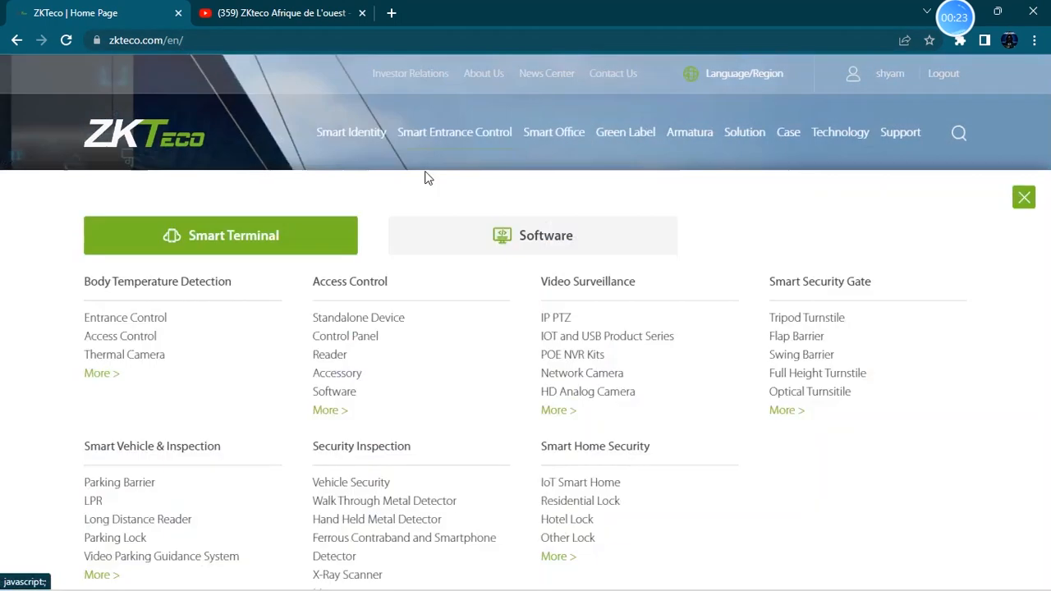
click(483, 245)
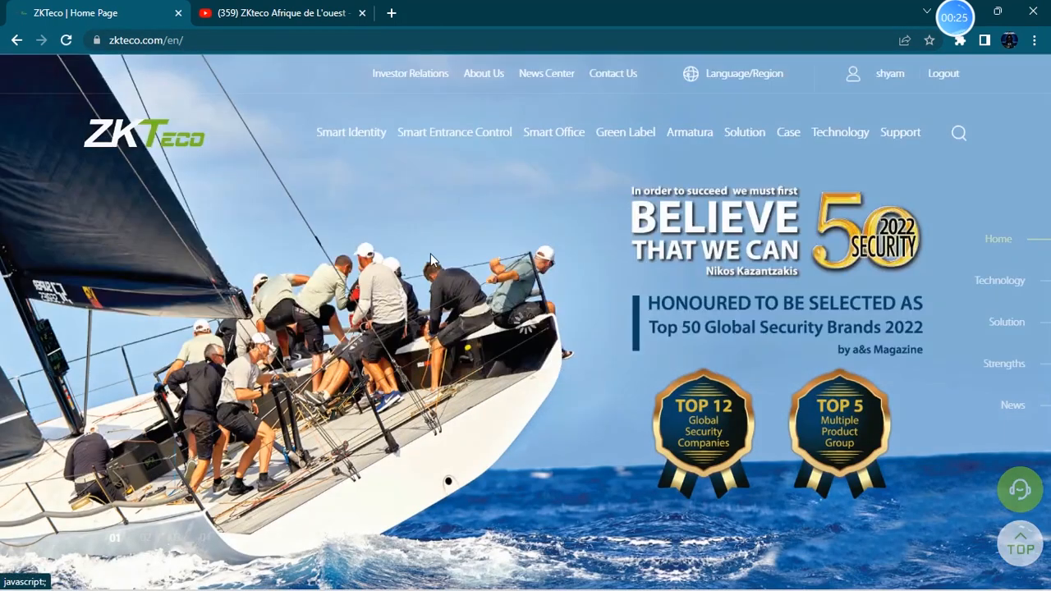
mouse_move(497, 107)
mouse_move(523, 234)
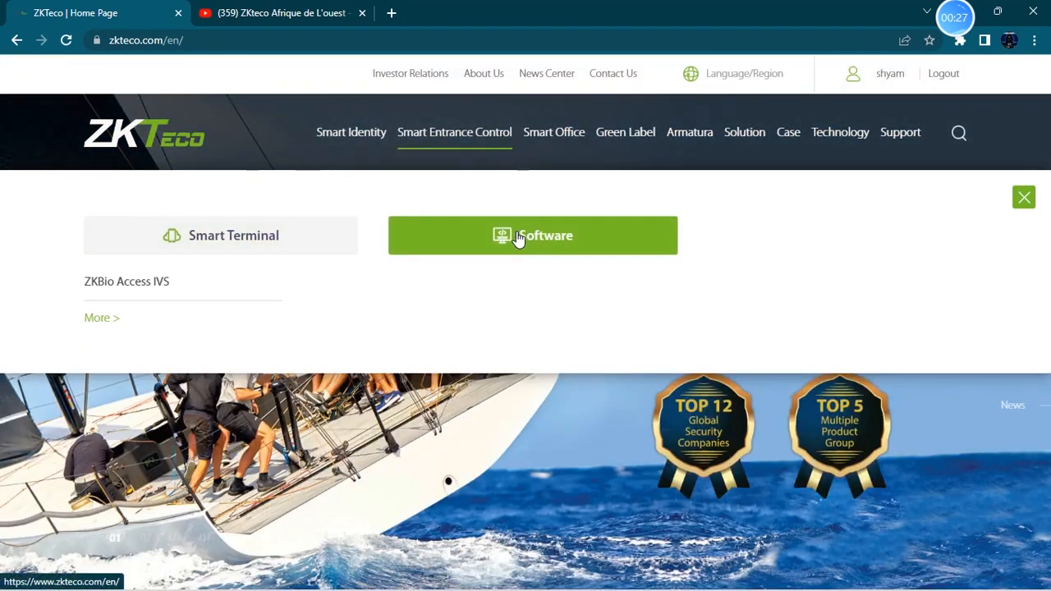
click(89, 322)
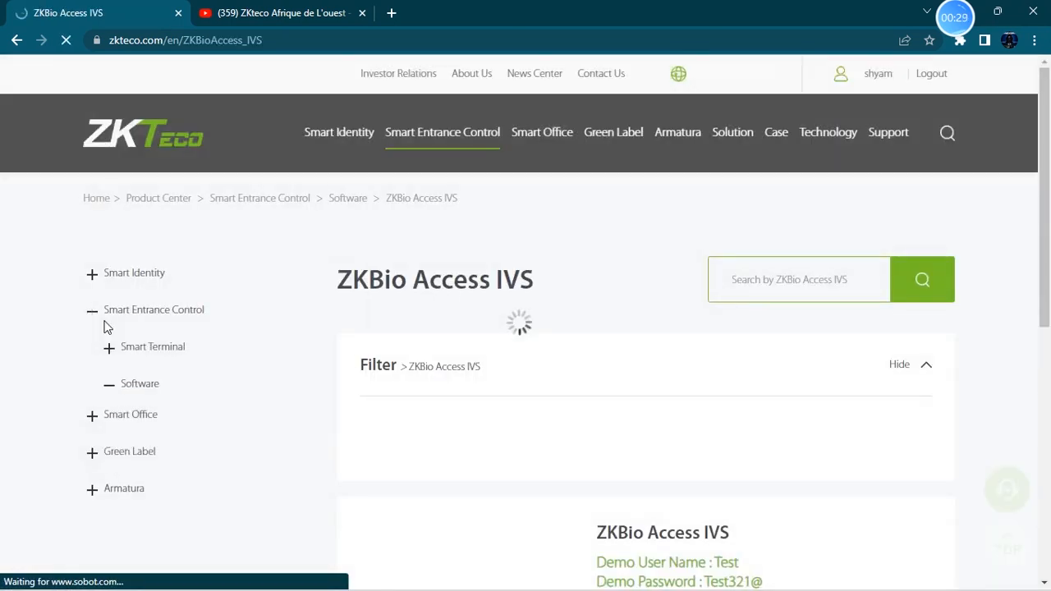
- Navigate through the Smart Office software category to the ZKBio Time product page
click(94, 382)
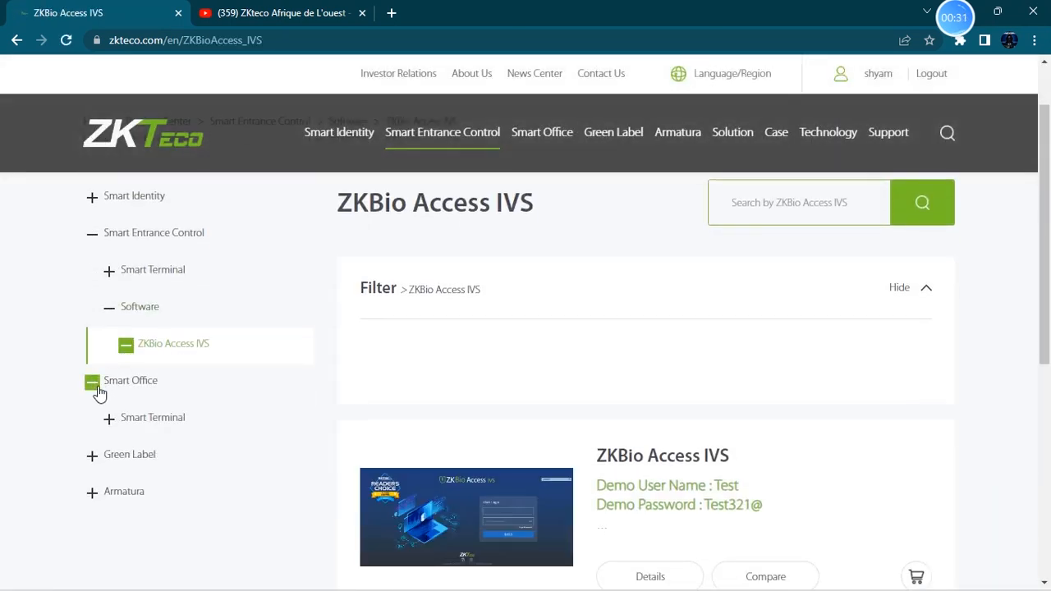
scroll(98, 388, down, 1)
click(108, 382)
scroll(123, 417, down, 1)
click(128, 340)
click(161, 344)
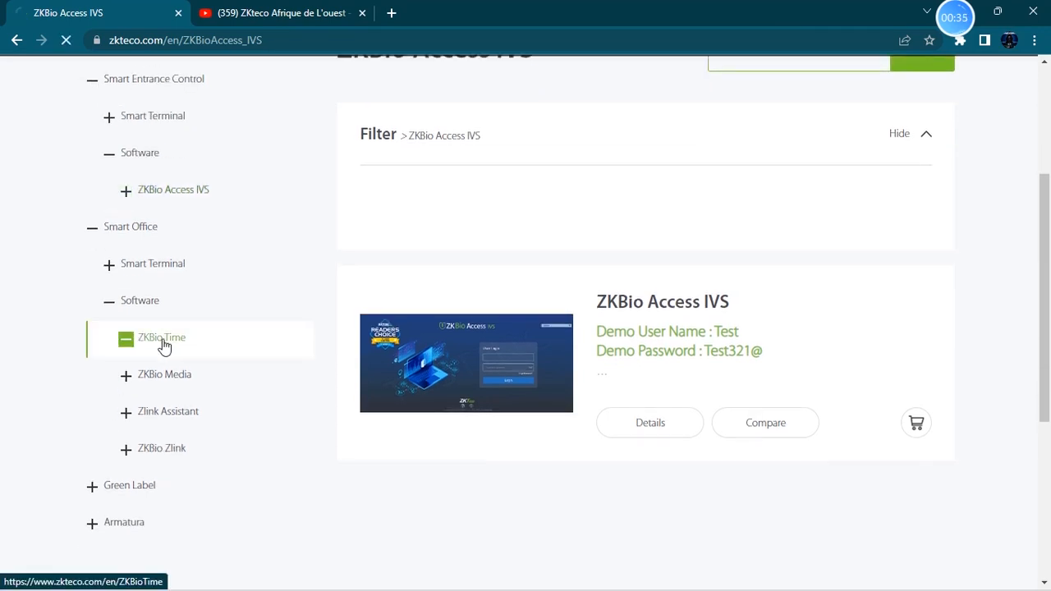
scroll(460, 346, down, 2)
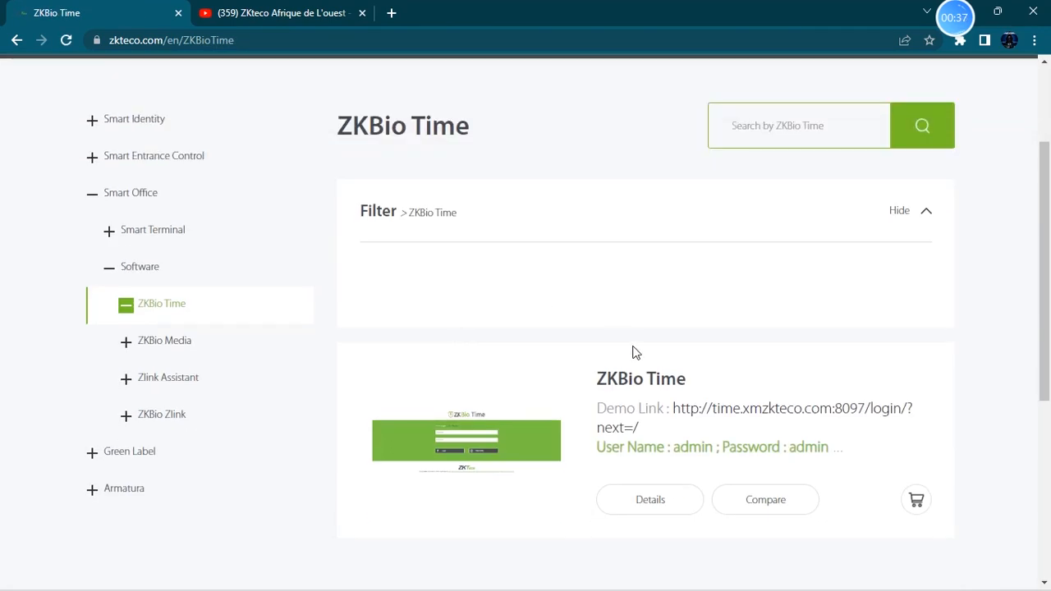
click(640, 380)
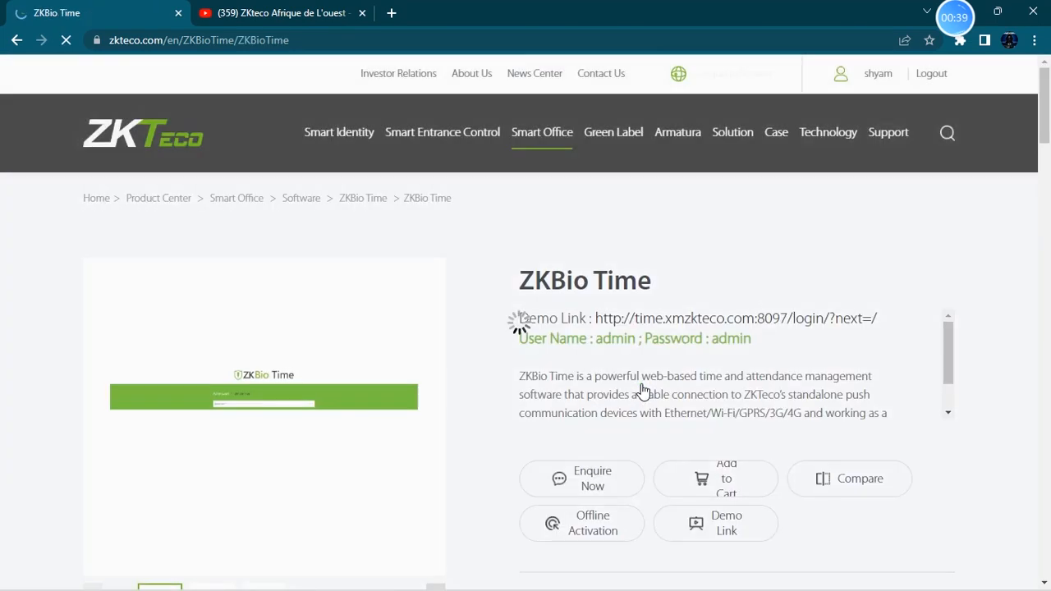
- Open the Download section and highlight the ZKBioTime8.0.8 V2 installer's name and update date
scroll(643, 347, down, 3)
scroll(512, 418, down, 1)
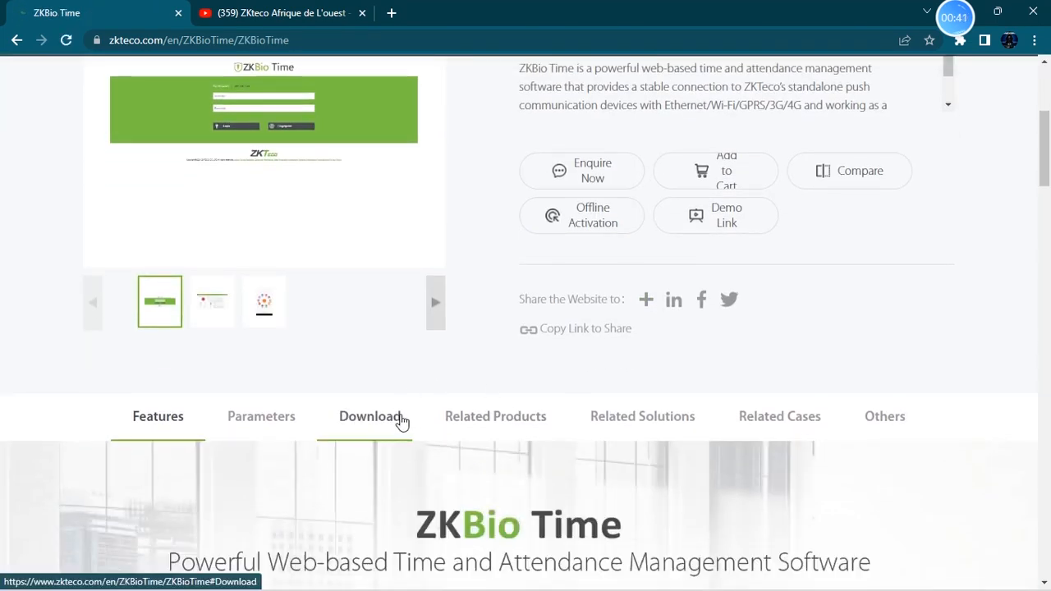
click(404, 419)
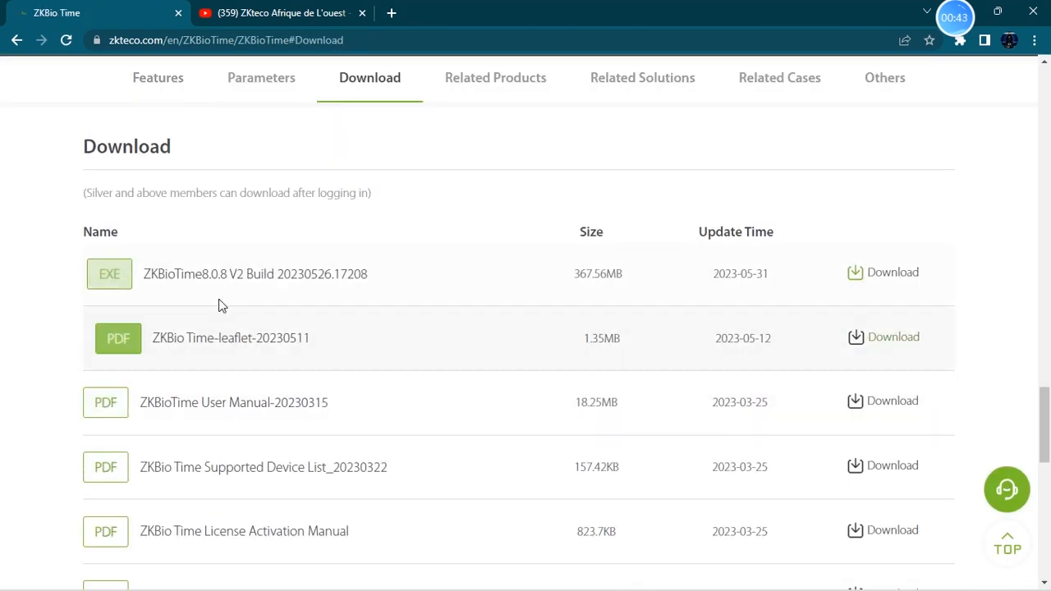
drag(159, 277, 266, 276)
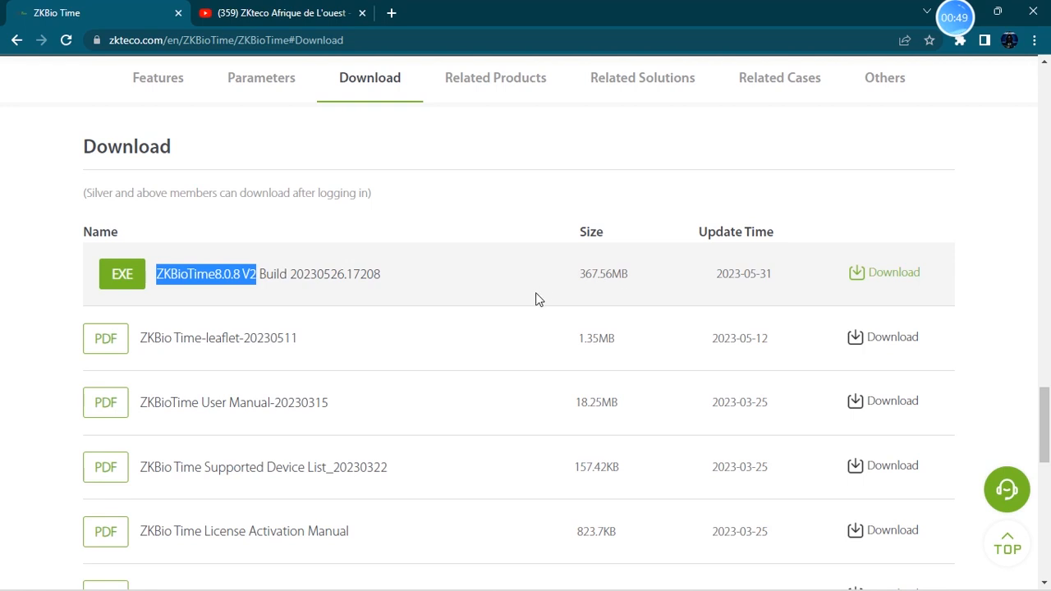
drag(772, 279, 720, 276)
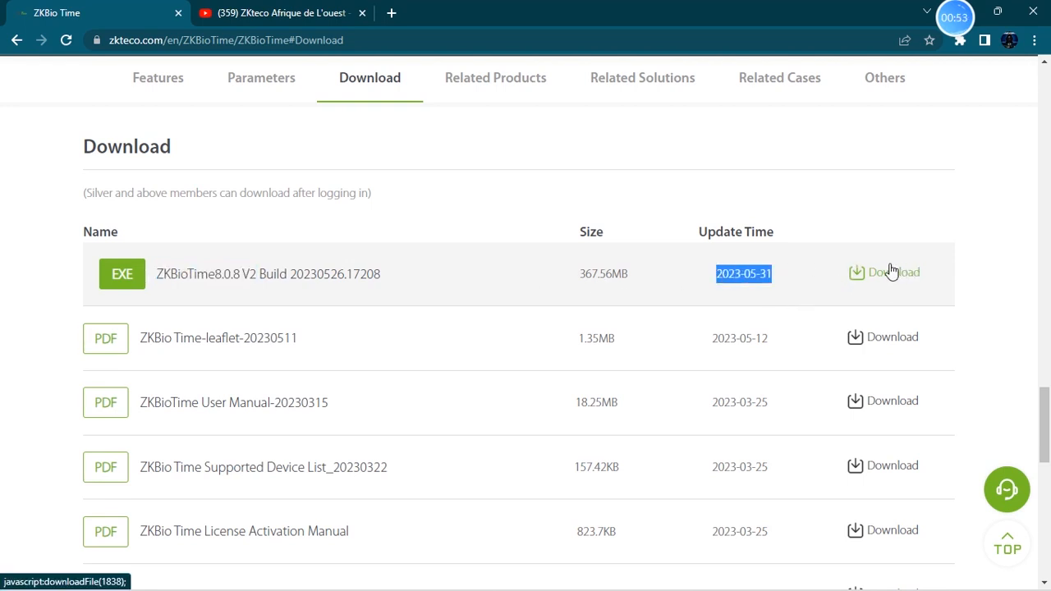
- Open File Explorer and launch the ZKBioTime8.0.8 V2 installer from the BioTime folder
mouse_move(226, 583)
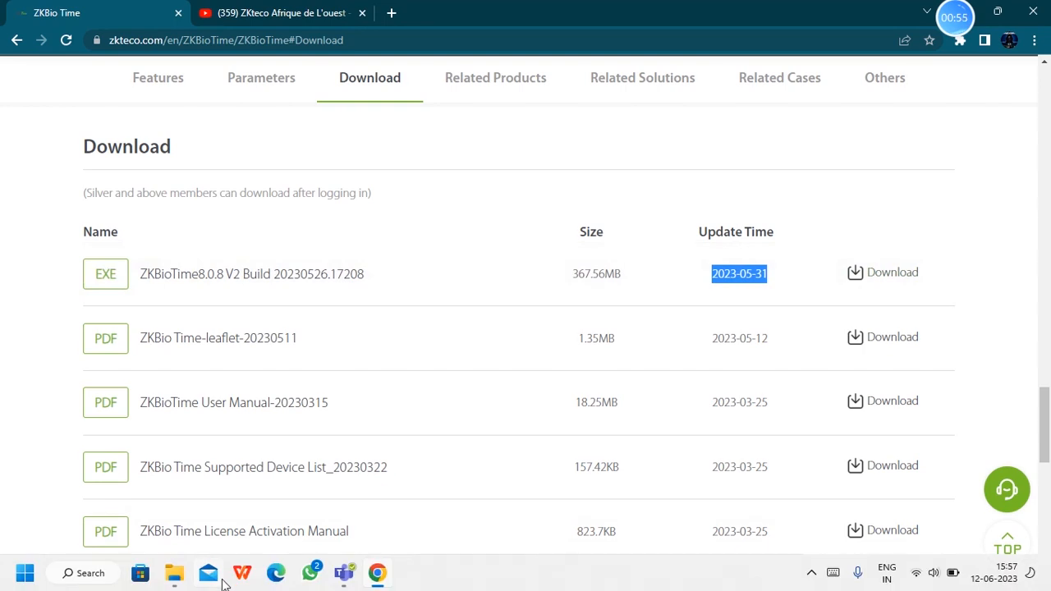
click(175, 575)
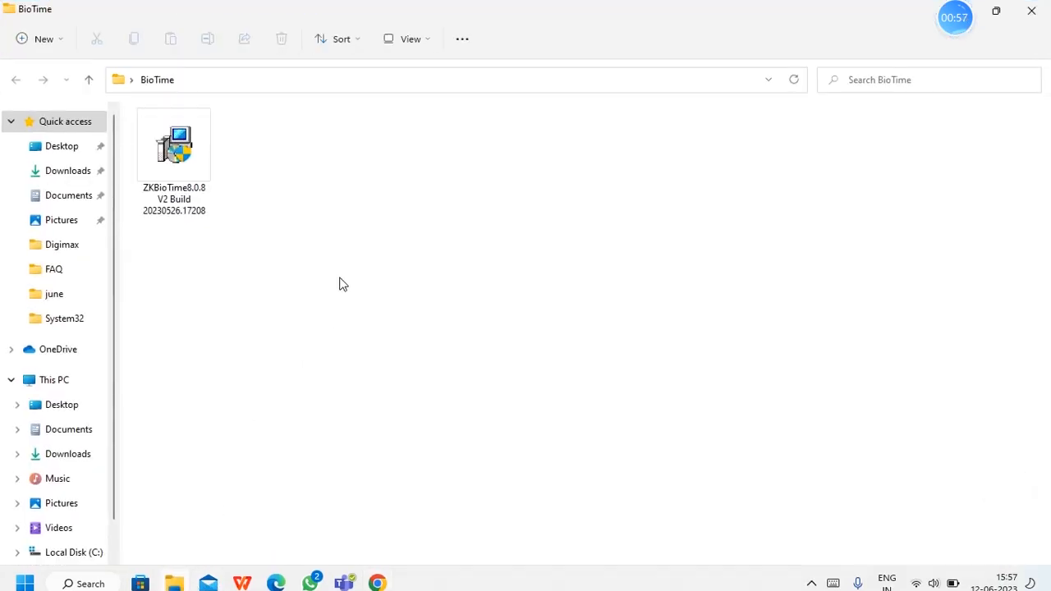
click(193, 156)
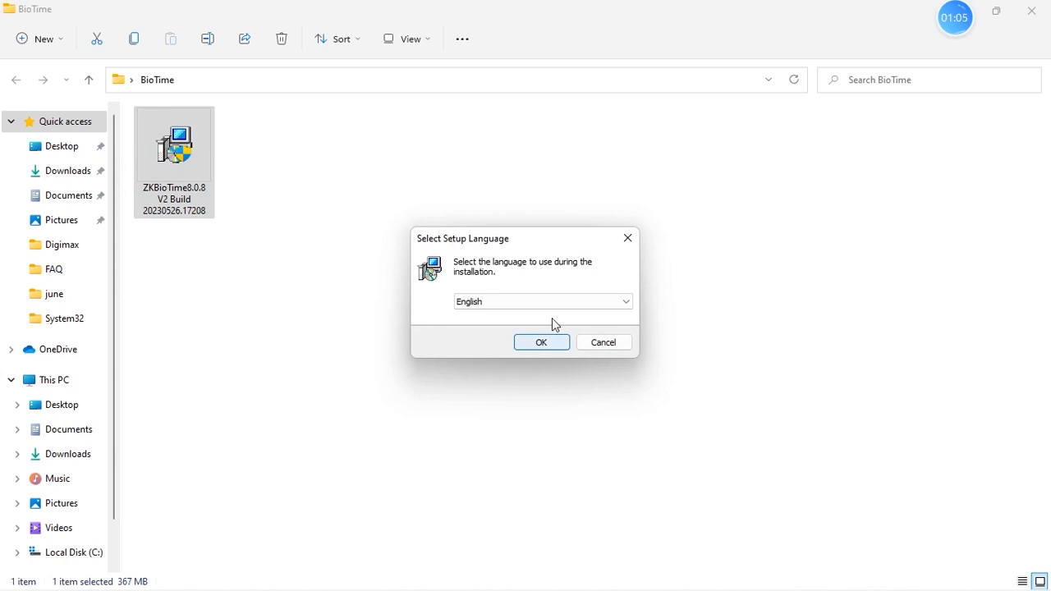
- Choose English as the setup language and confirm it
click(558, 308)
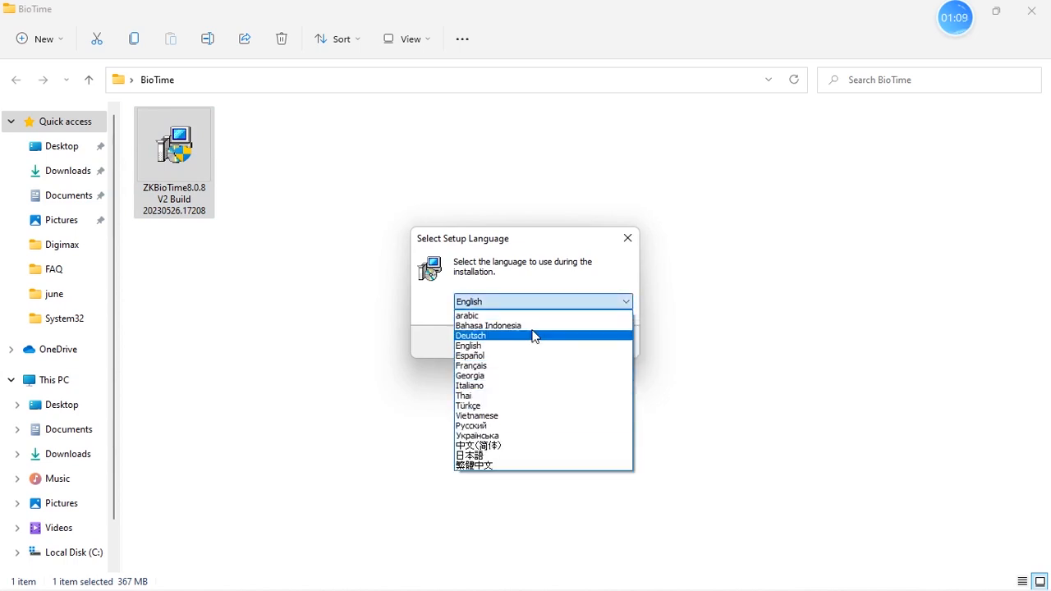
click(510, 304)
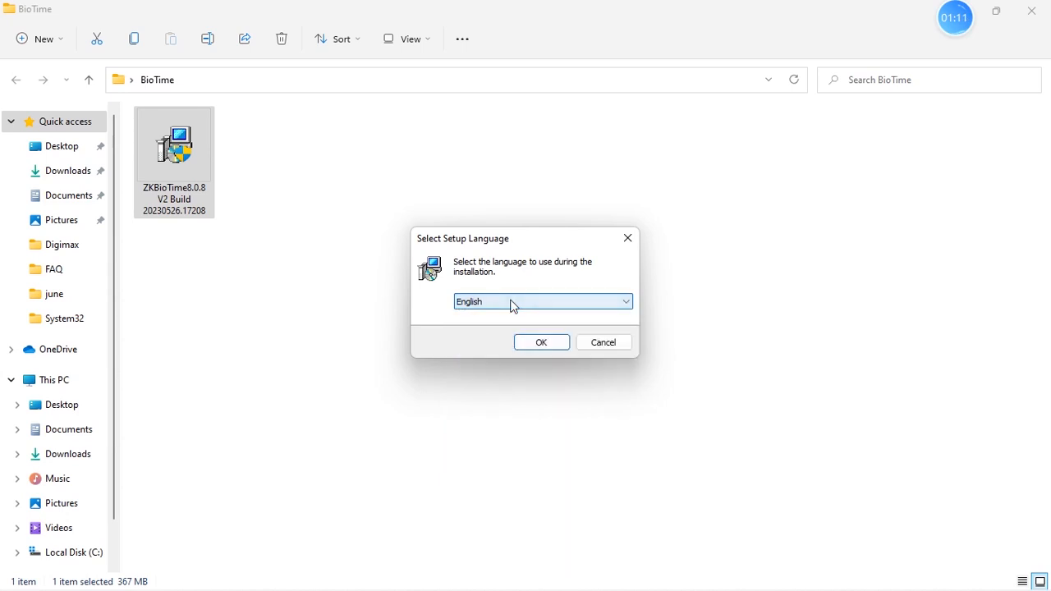
click(542, 343)
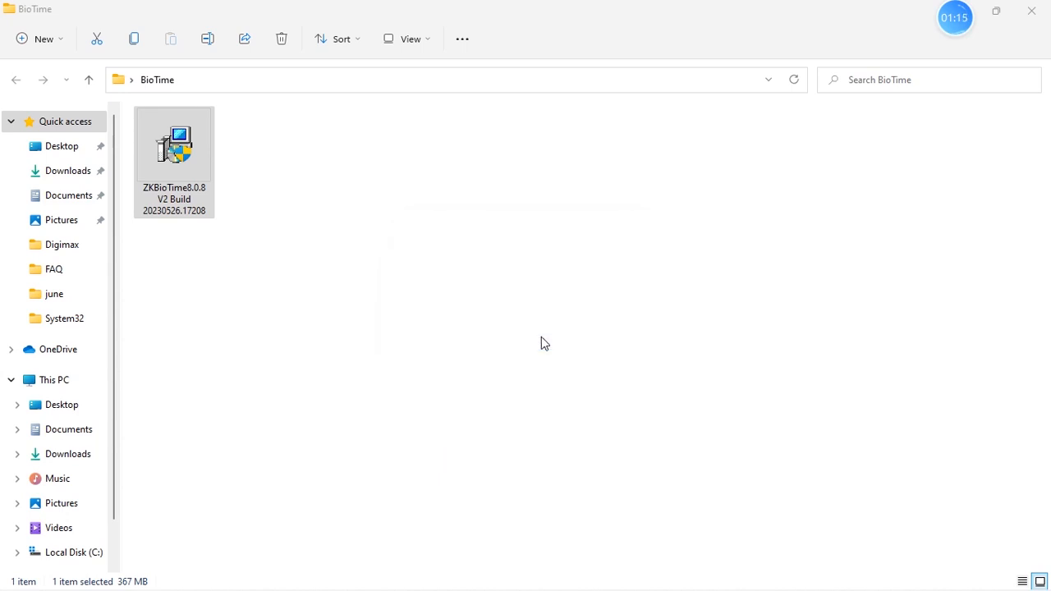
click(524, 491)
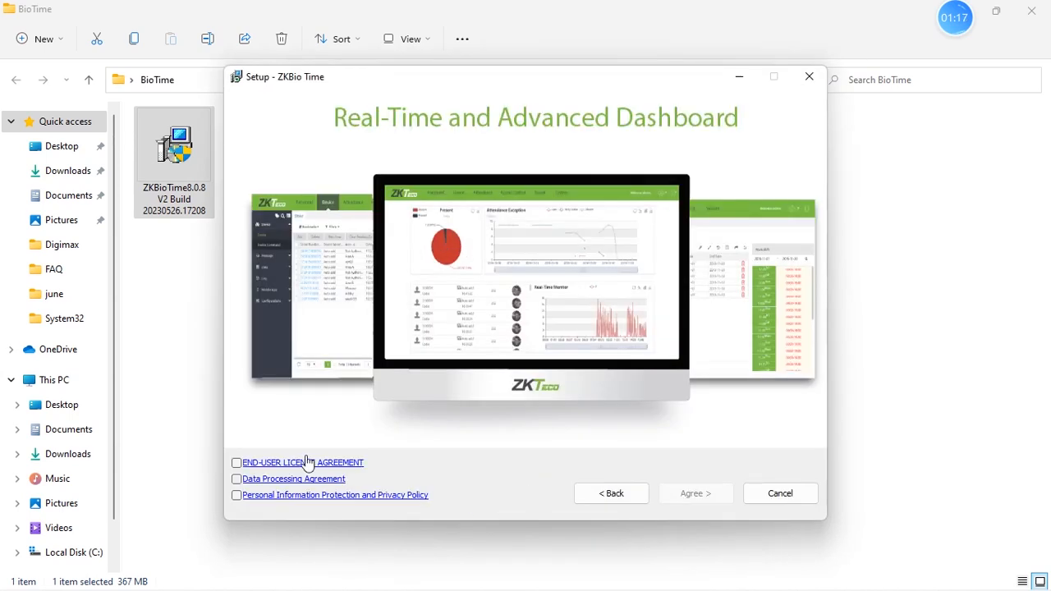
- Accept the end-user licence, data processing and privacy policy agreements and proceed
click(236, 463)
click(237, 479)
click(238, 496)
click(696, 493)
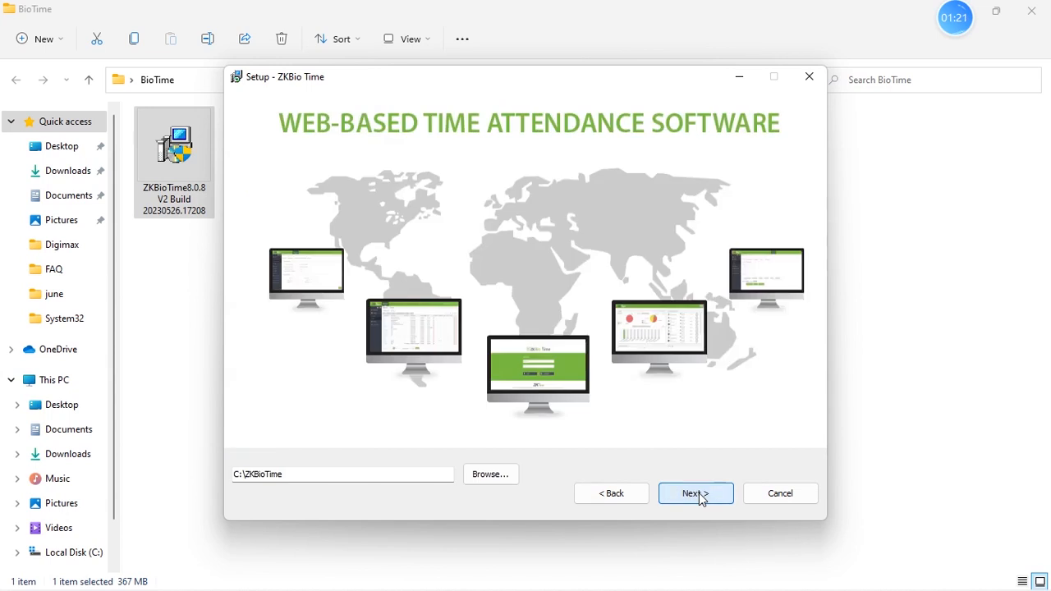
- Keep the install folder C:\ZKBioTime, keep service port 80, enable Add Firewall Exception and continue
click(717, 495)
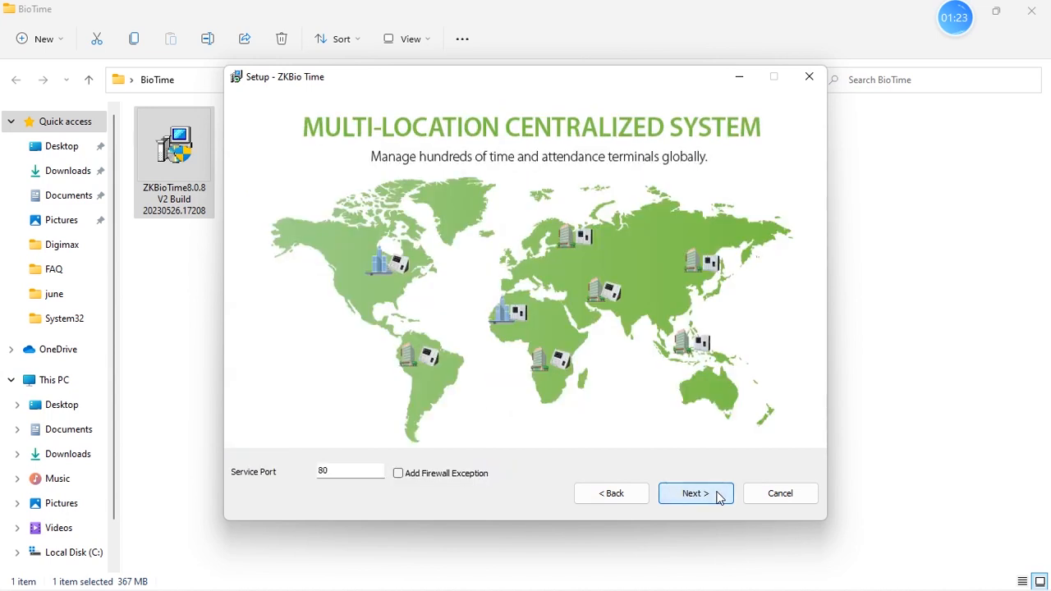
double_click(334, 474)
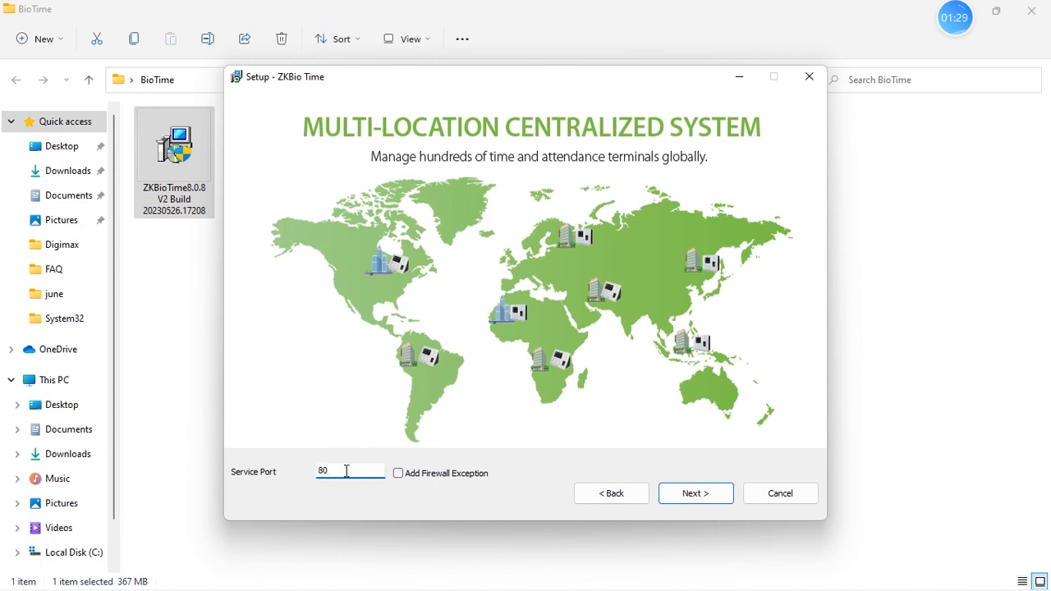
drag(331, 471, 317, 472)
click(400, 476)
click(695, 494)
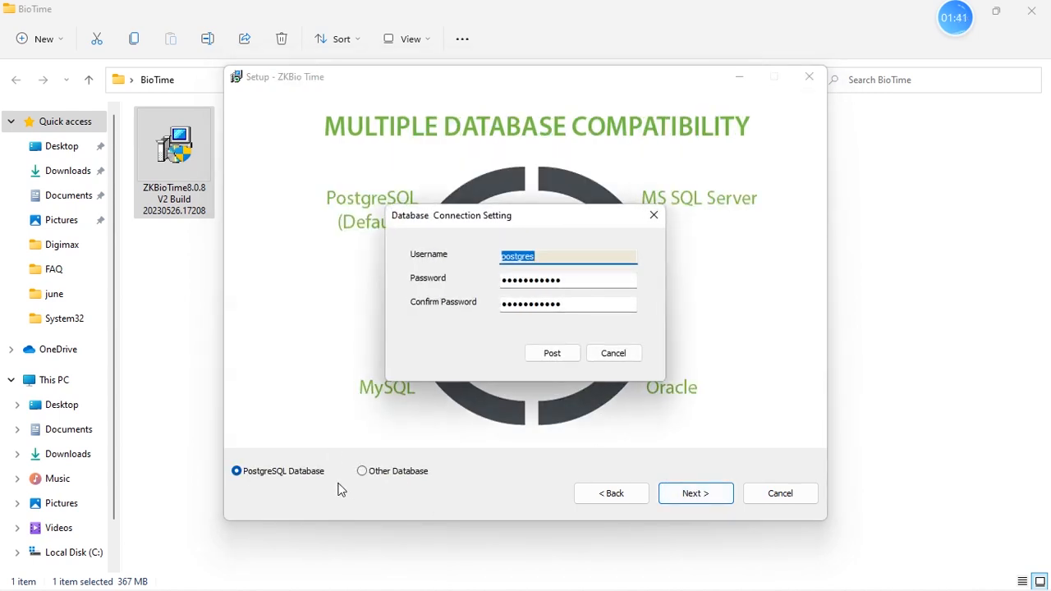
click(614, 354)
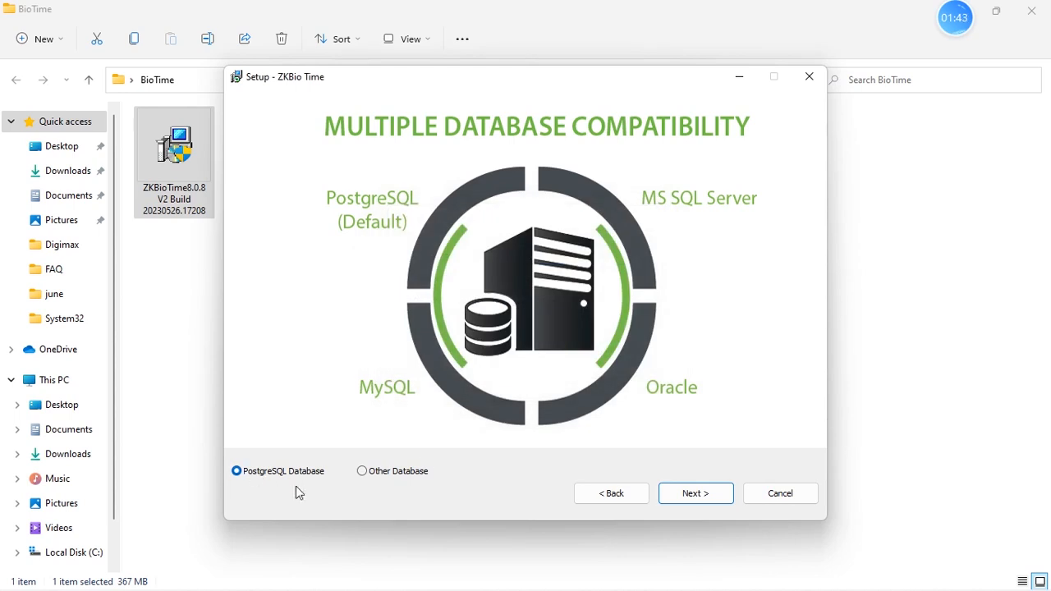
click(362, 474)
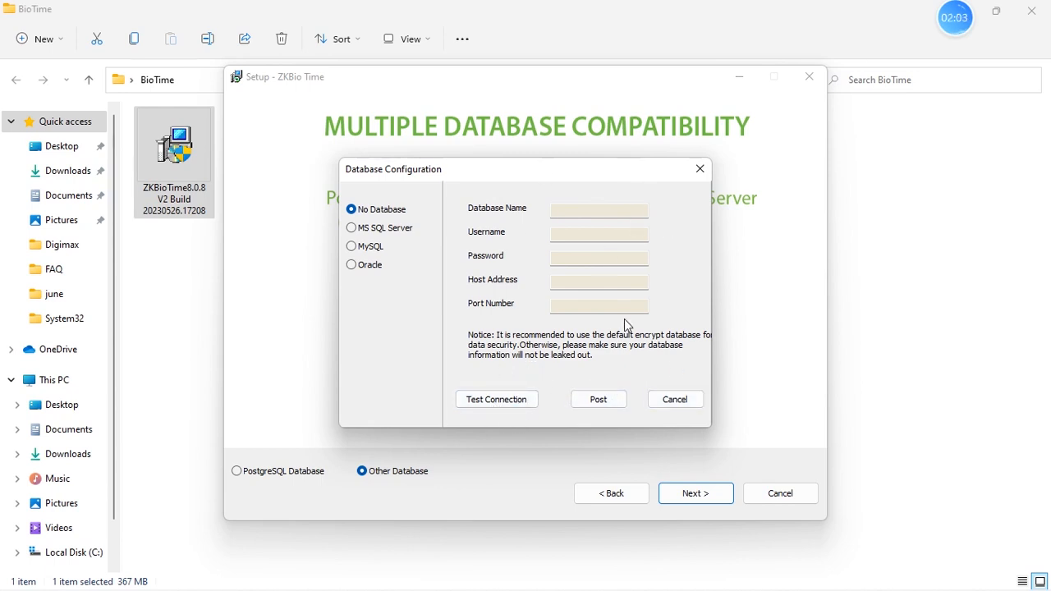
click(684, 399)
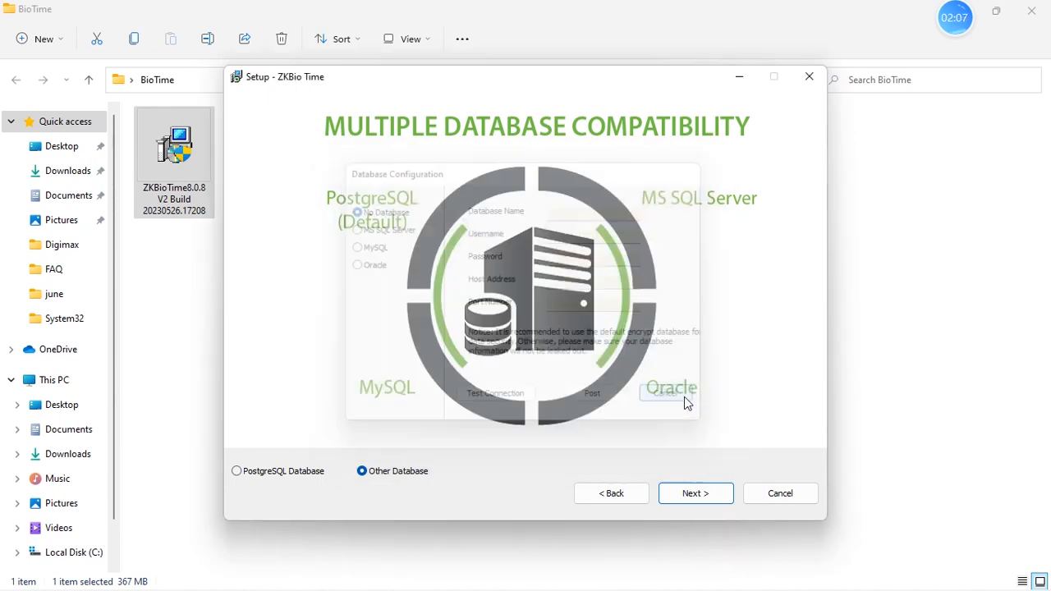
- Select PostgreSQL Database and post the default connection settings with username postgres
click(243, 475)
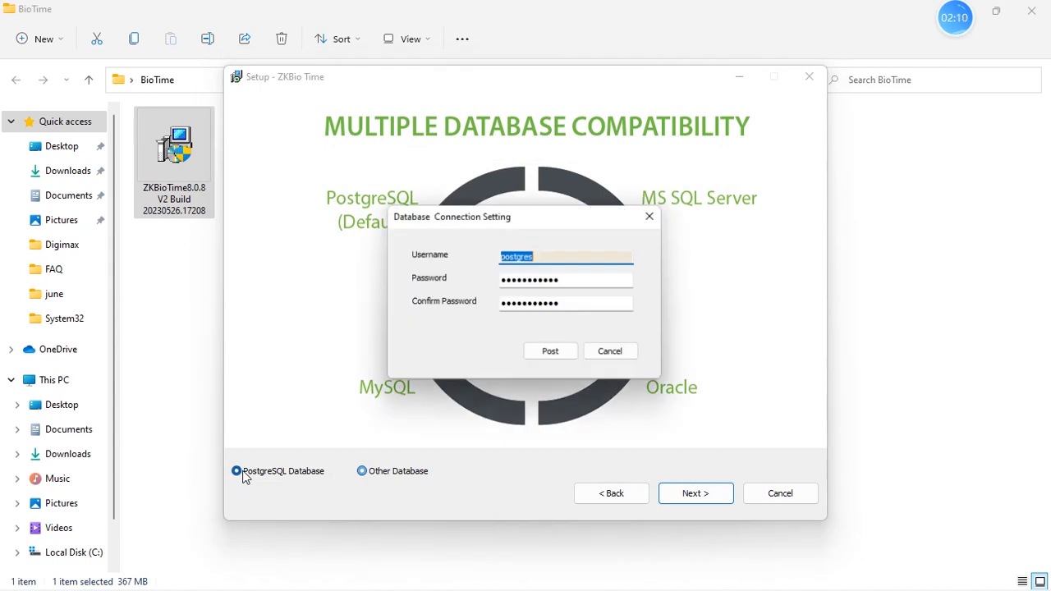
click(585, 279)
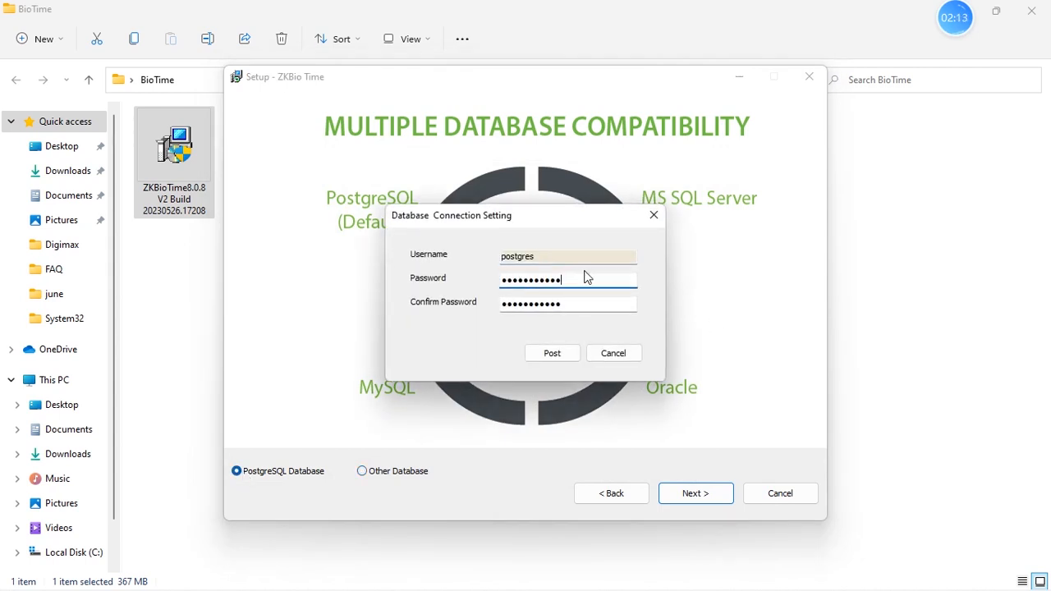
click(569, 258)
drag(561, 258, 469, 258)
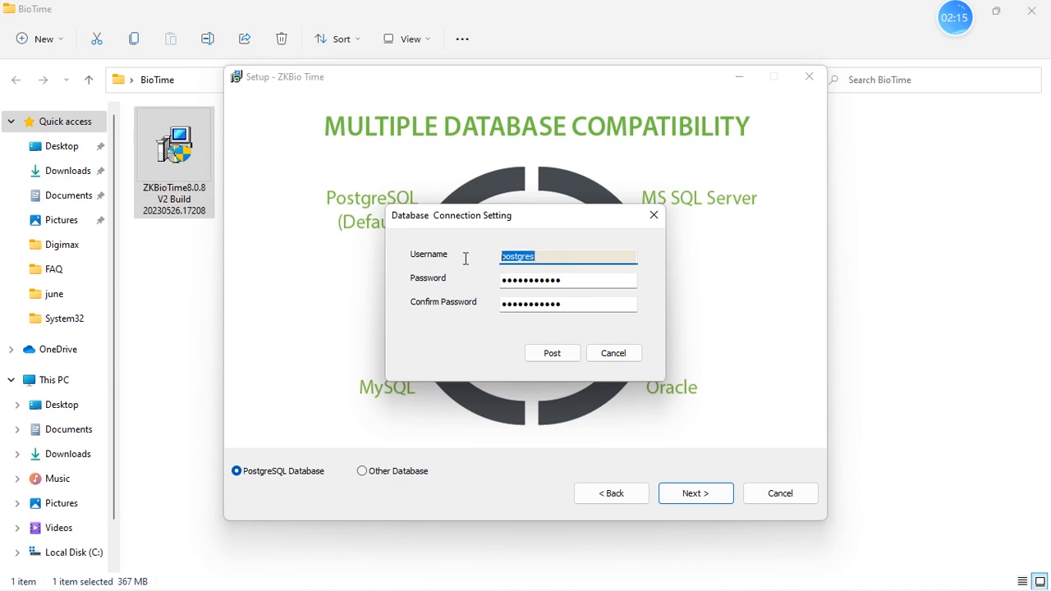
drag(555, 254, 462, 258)
drag(601, 288, 469, 286)
drag(590, 305, 428, 309)
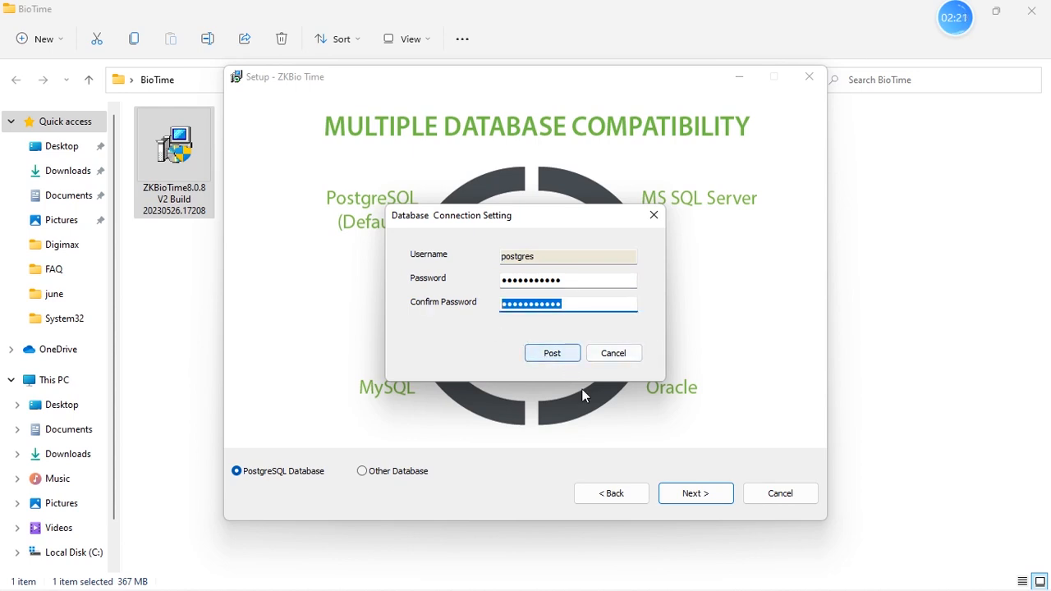
click(552, 354)
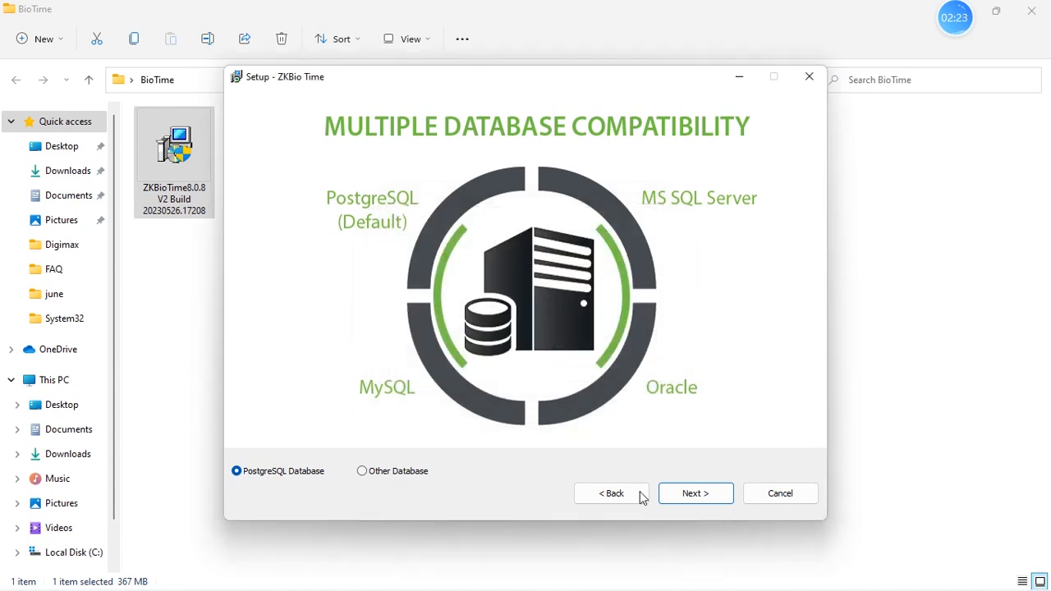
- Keep the database backup path C:\ZKBioTime\files\backup\ and continue to the installation page
click(705, 495)
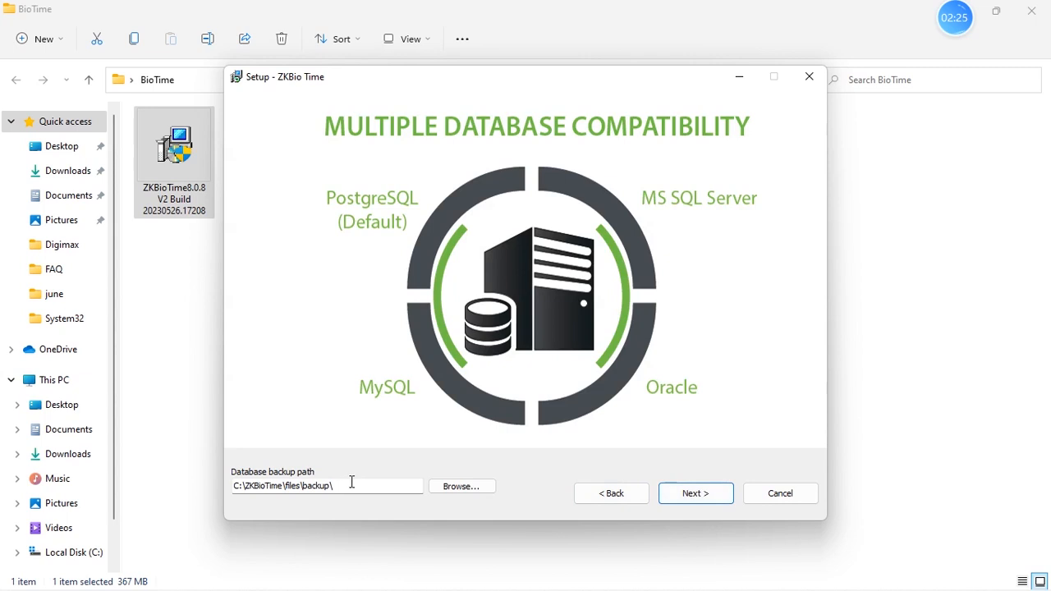
drag(359, 485, 210, 474)
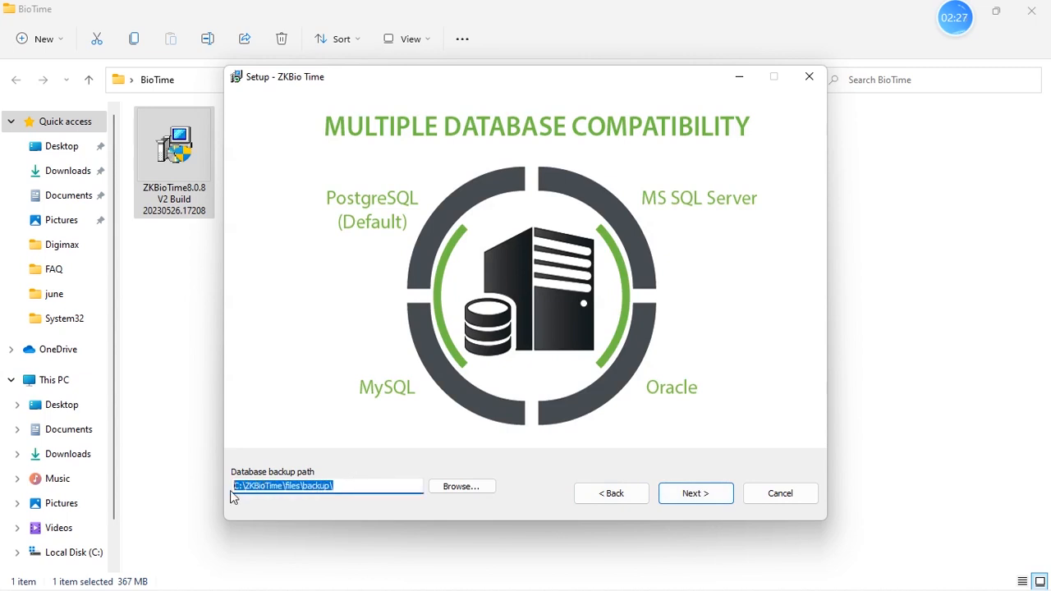
click(303, 490)
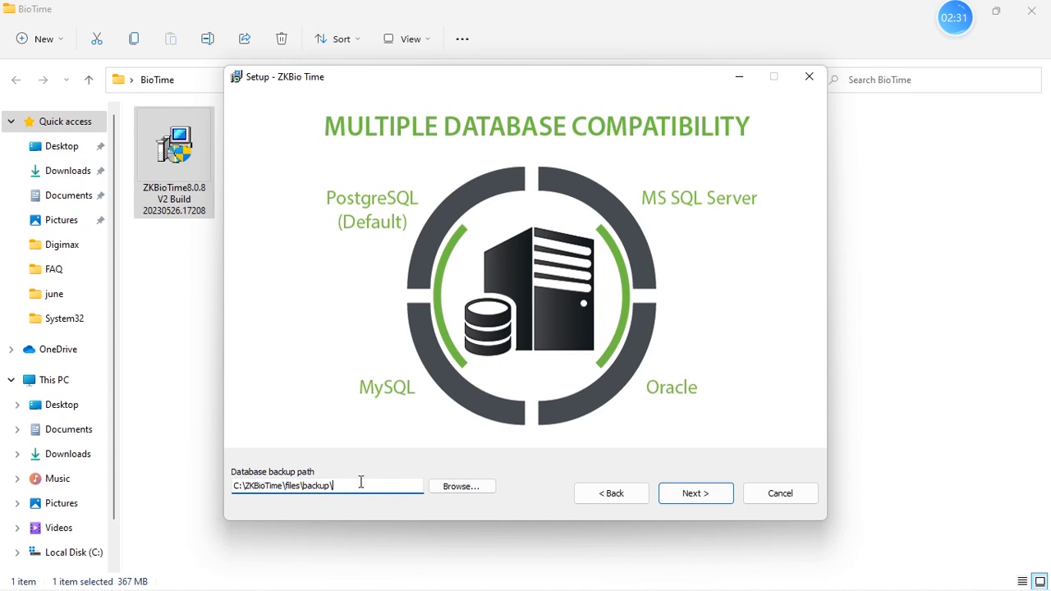
click(704, 493)
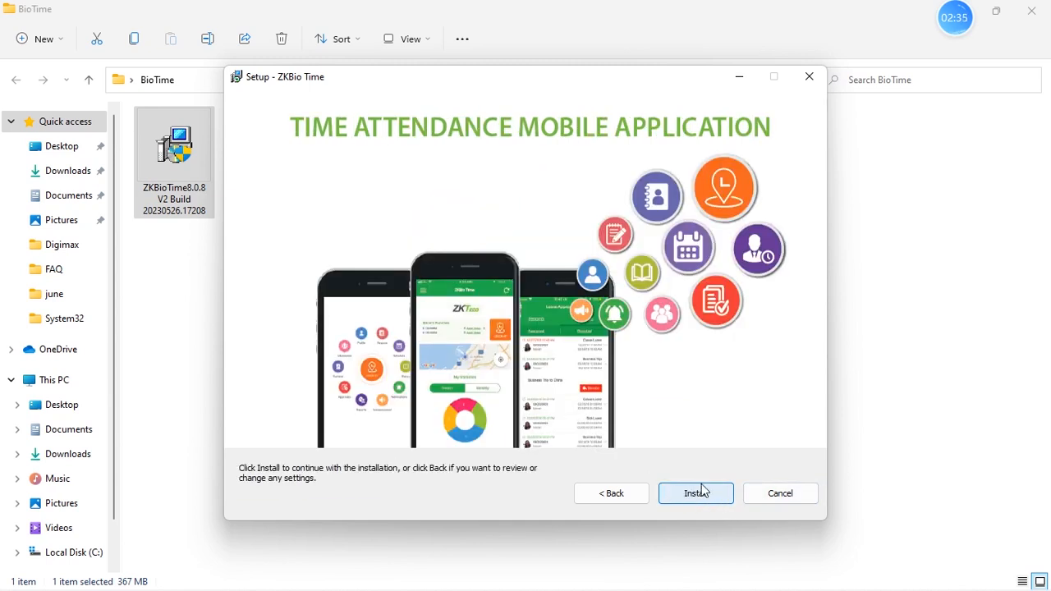
- Install ZKBio Time and choose to restart the computer now when the setup wizard completes
click(709, 496)
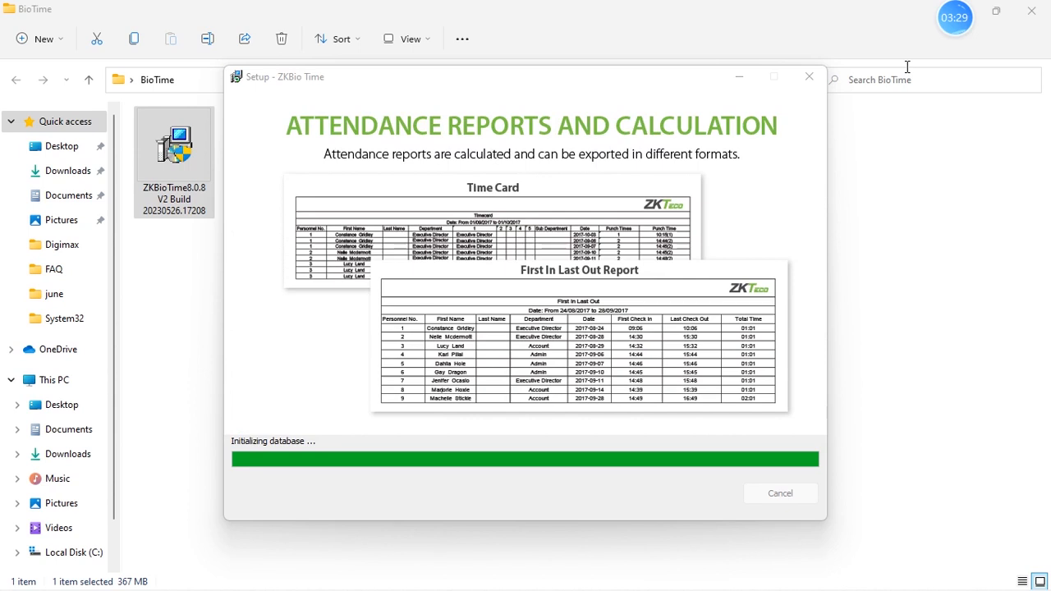
mouse_move(985, 23)
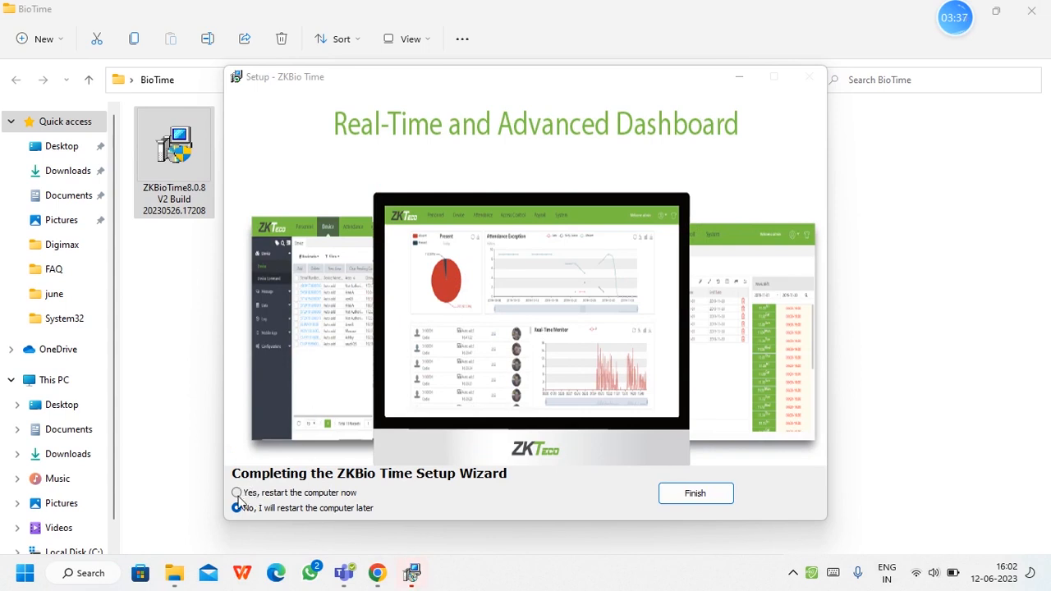
click(236, 493)
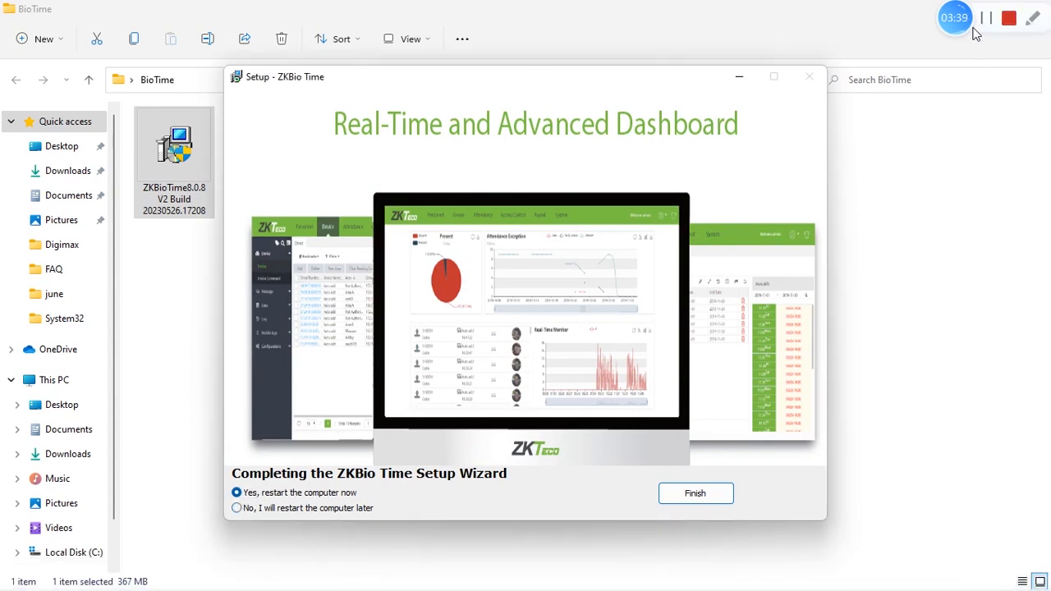
click(1009, 18)
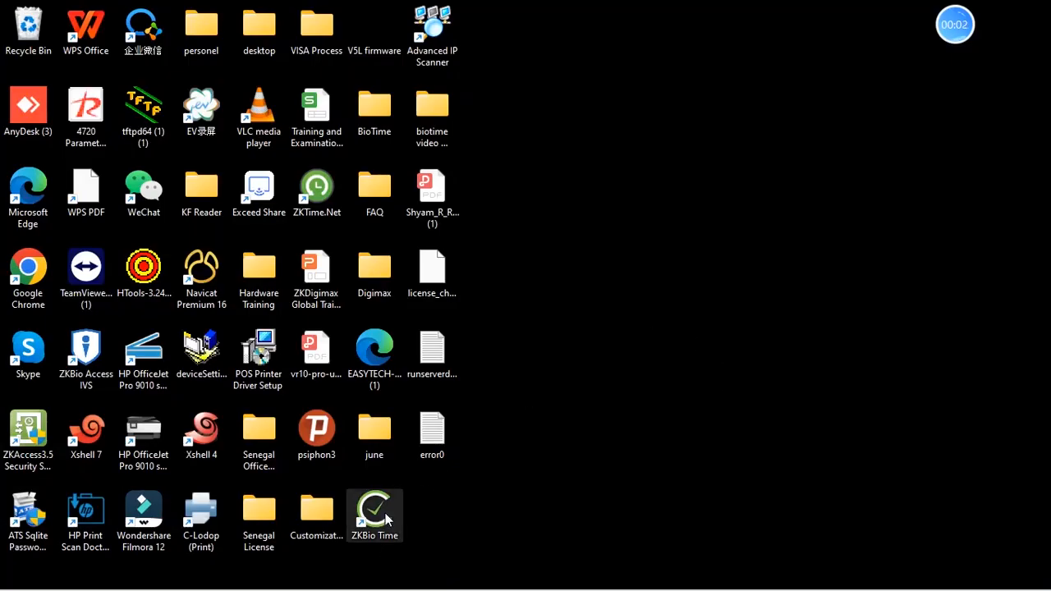
- Move the ZKBio Time desktop shortcut and open the application from it
drag(386, 518, 735, 123)
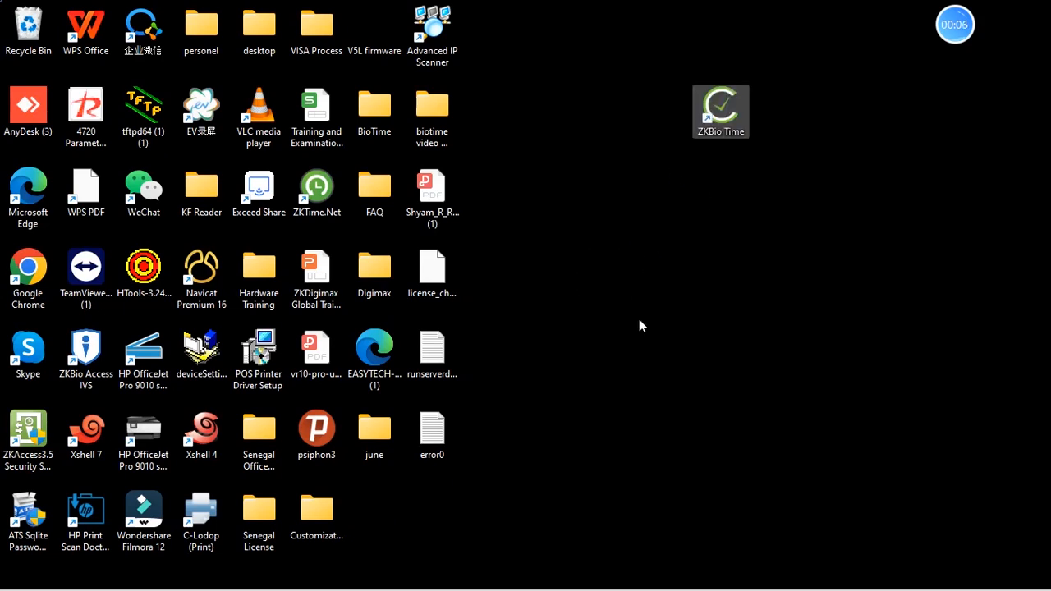
double_click(723, 115)
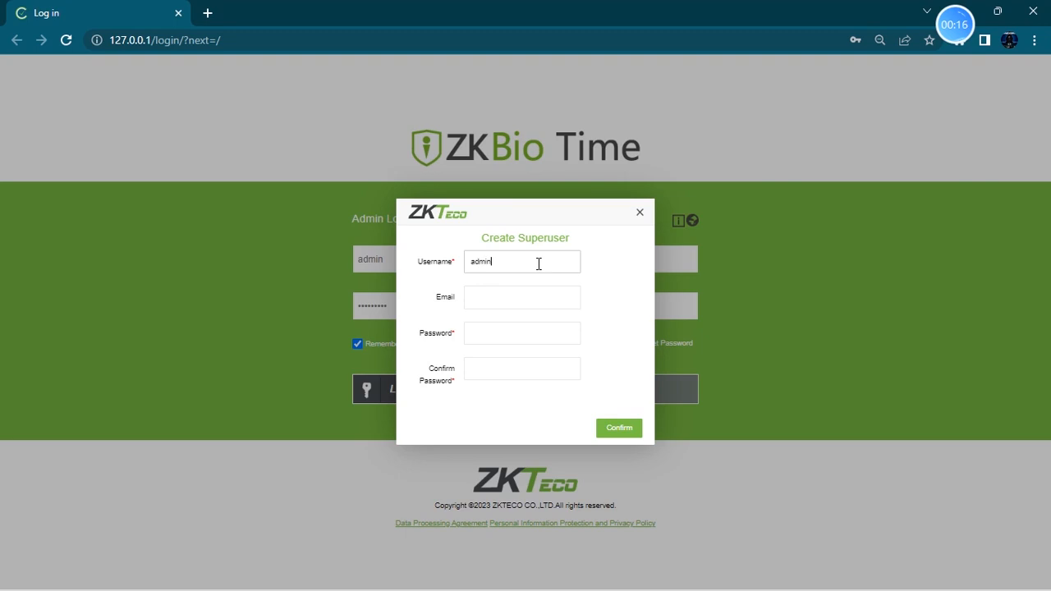
- Create the superuser with username admin, entering the account password in both password fields and leaving the email empty
key(Tab)
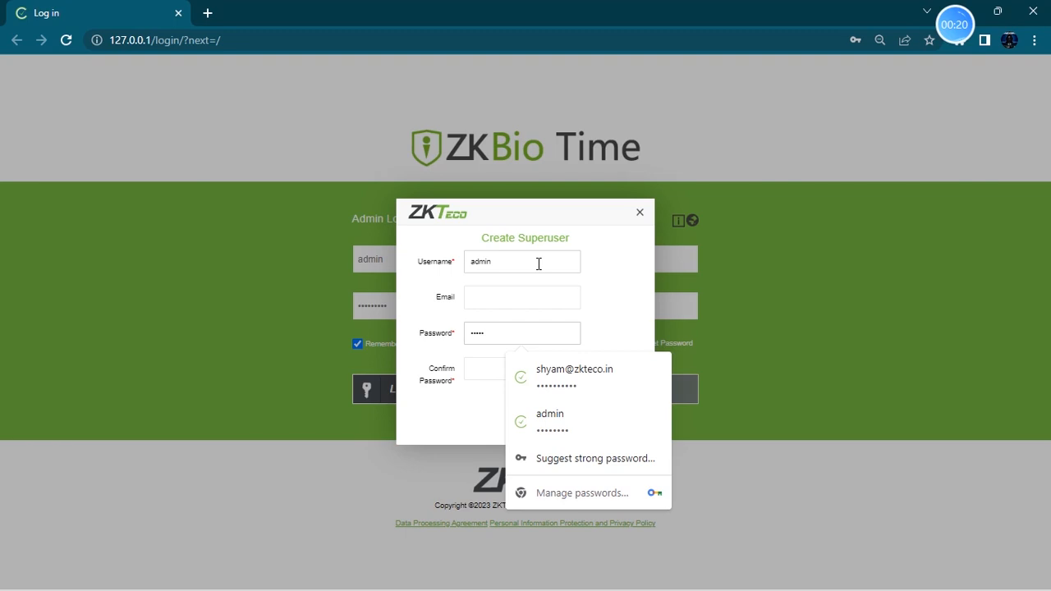
click(485, 376)
text(a)
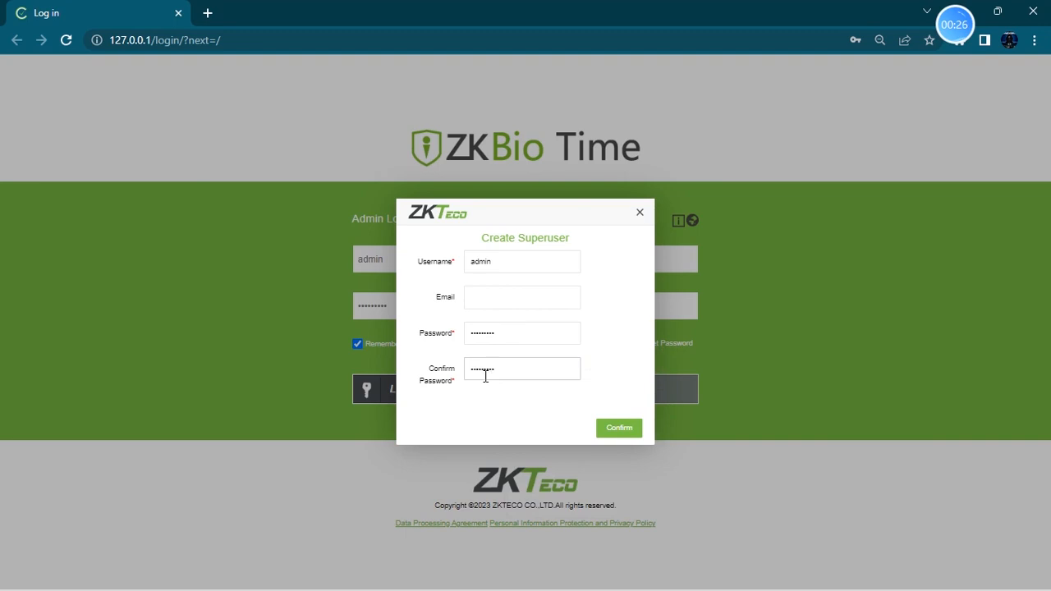
click(483, 299)
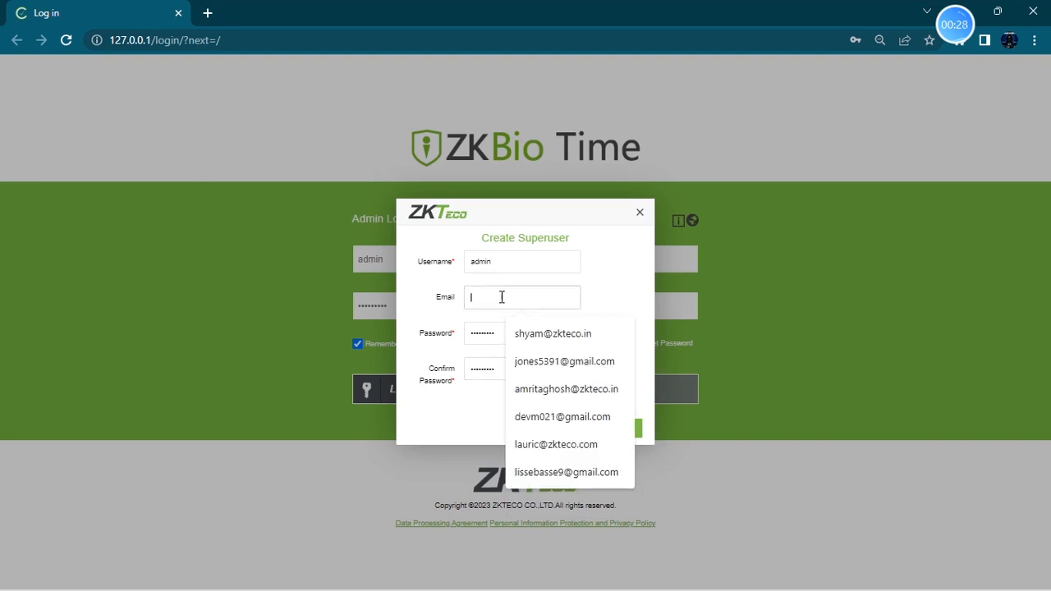
click(543, 298)
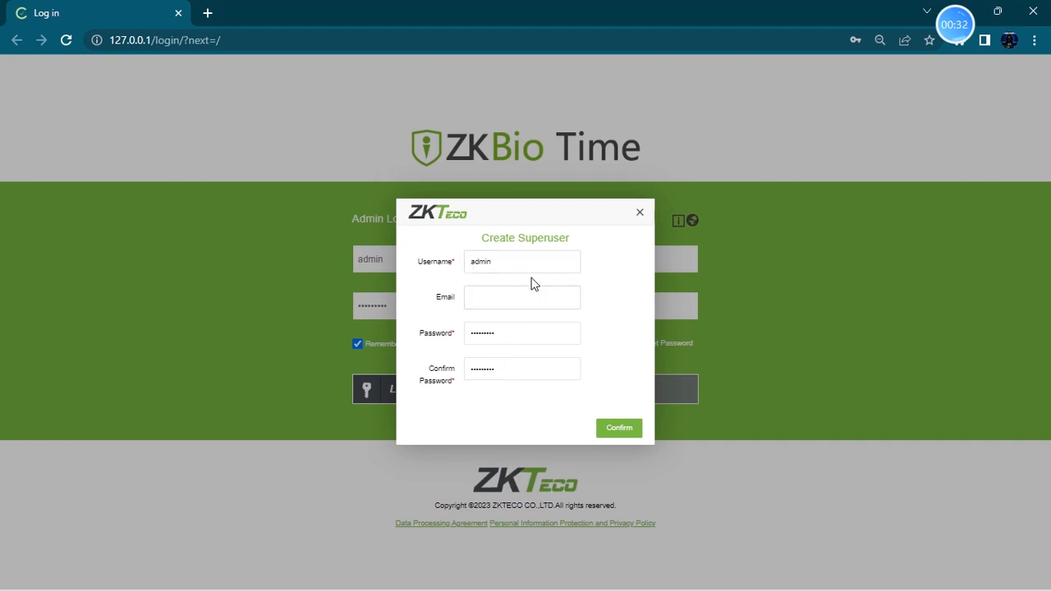
click(492, 299)
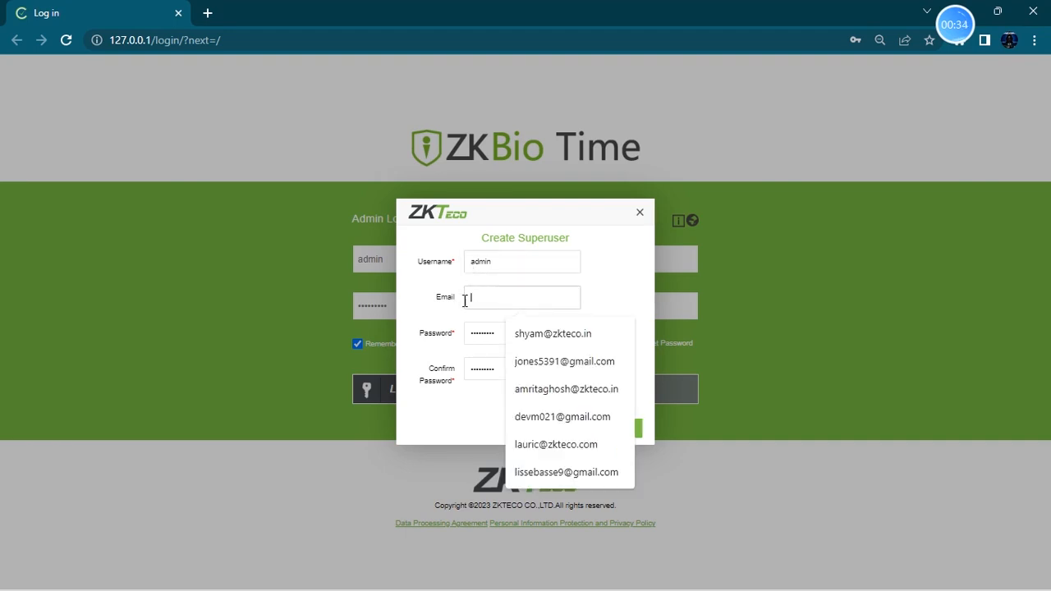
click(615, 279)
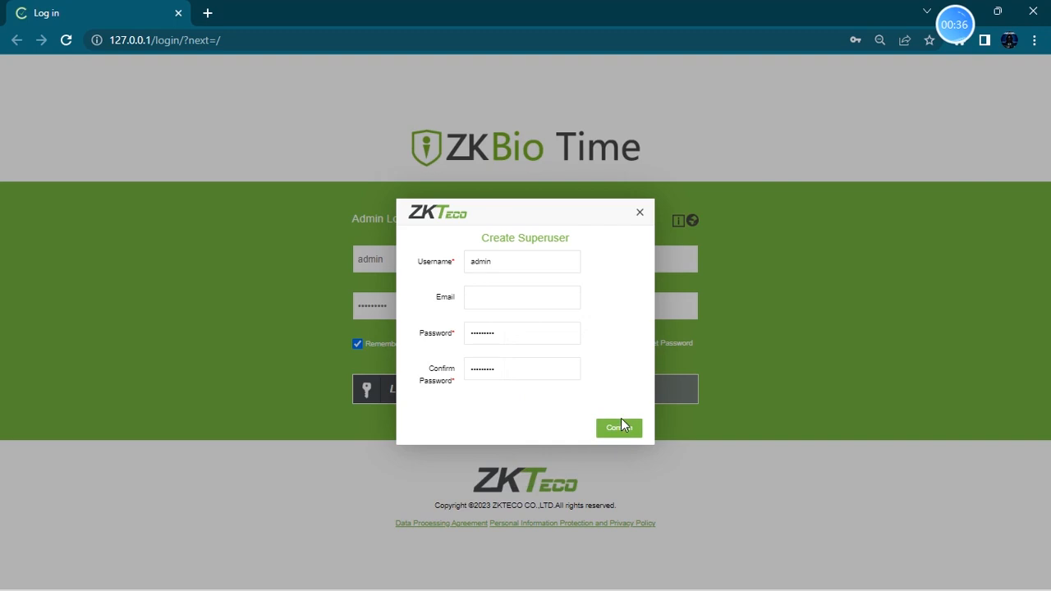
click(620, 429)
- Log in to ZKBio Time as admin with the account password
drag(446, 317, 236, 324)
text(admin)
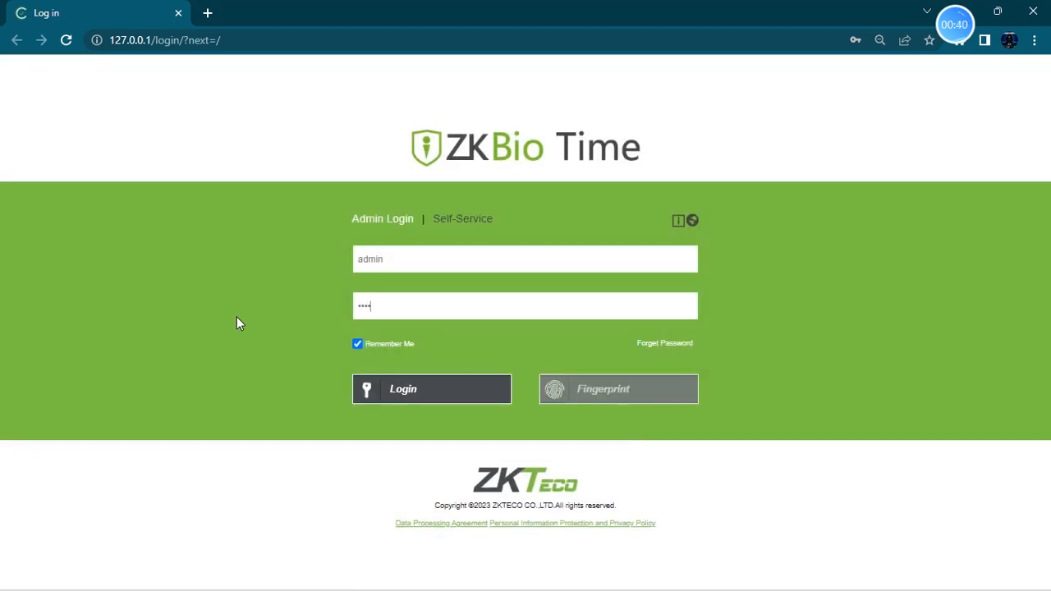
text(@123)
click(399, 383)
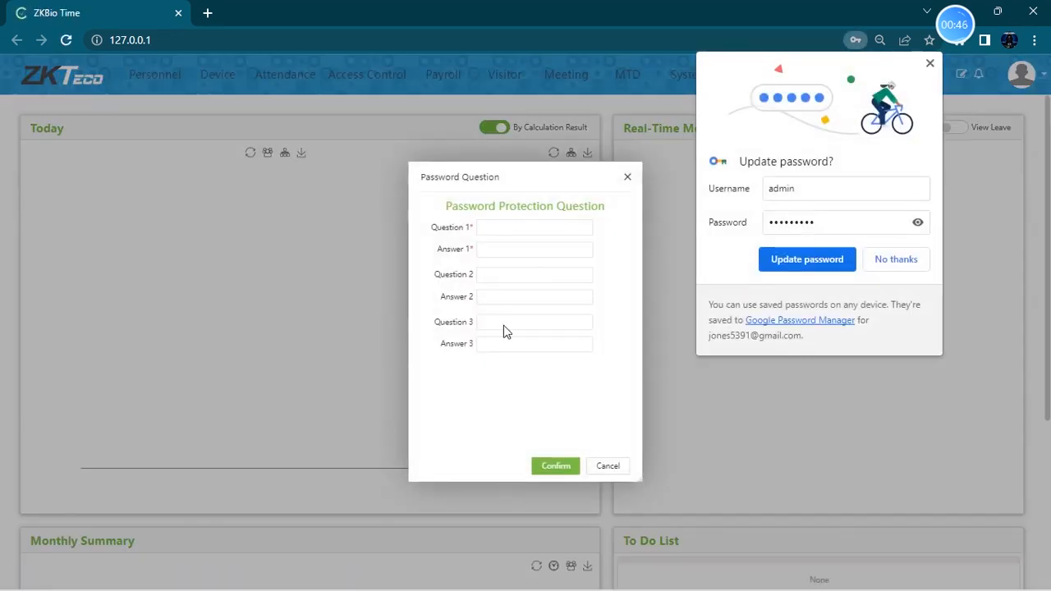
- Dismiss the browser's save-password prompt and skip the password protection question dialog
click(931, 65)
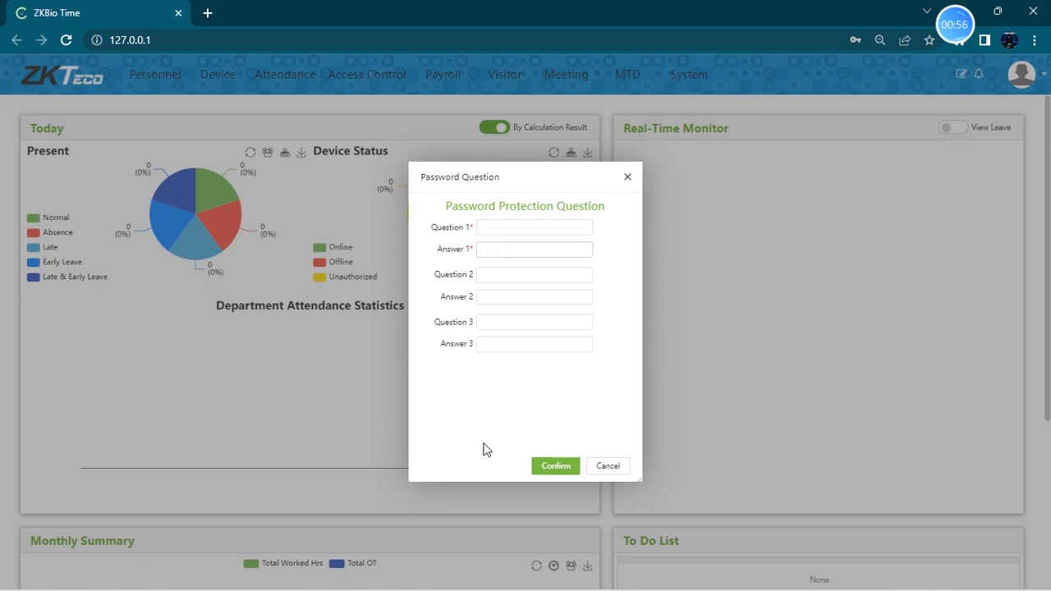
click(608, 467)
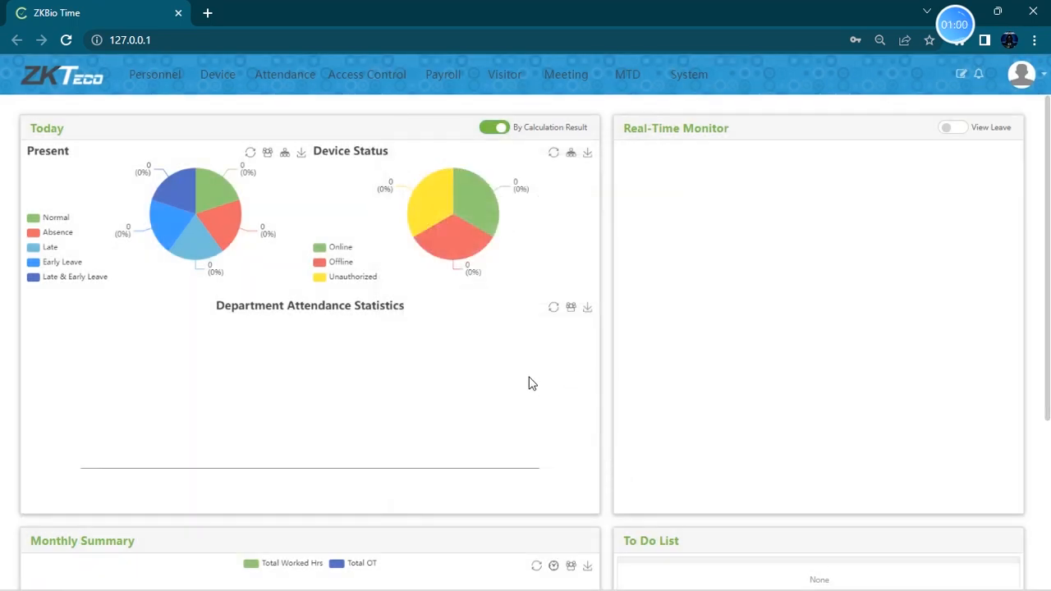
- Turn on View Leave for the Real-Time Monitor on the dashboard
scroll(331, 286, down, 3)
scroll(331, 286, up, 3)
mouse_move(173, 218)
click(950, 129)
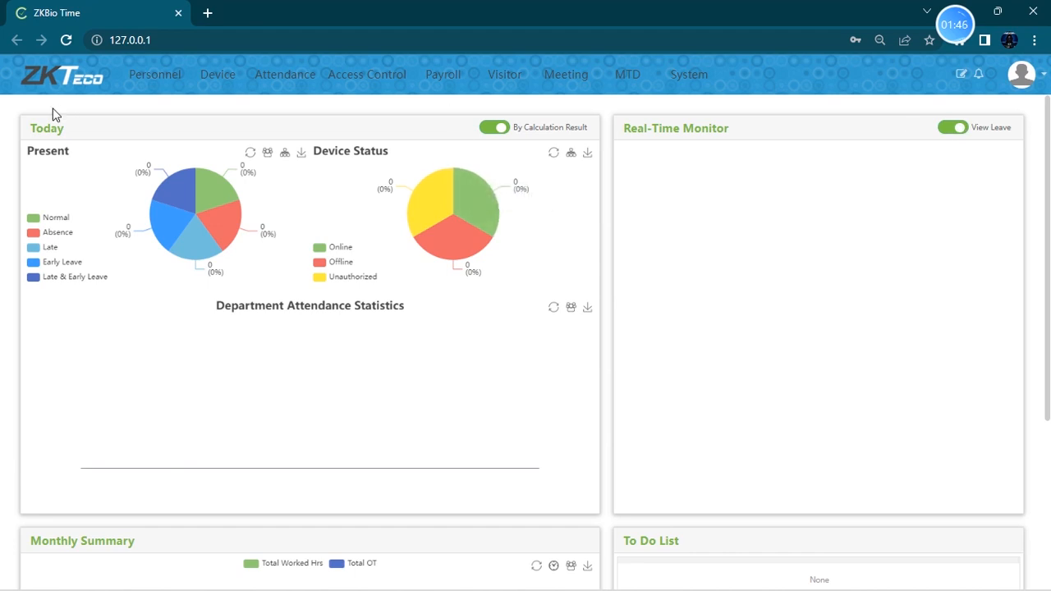
- Open the Department list under Organization in the Personnel module
click(158, 83)
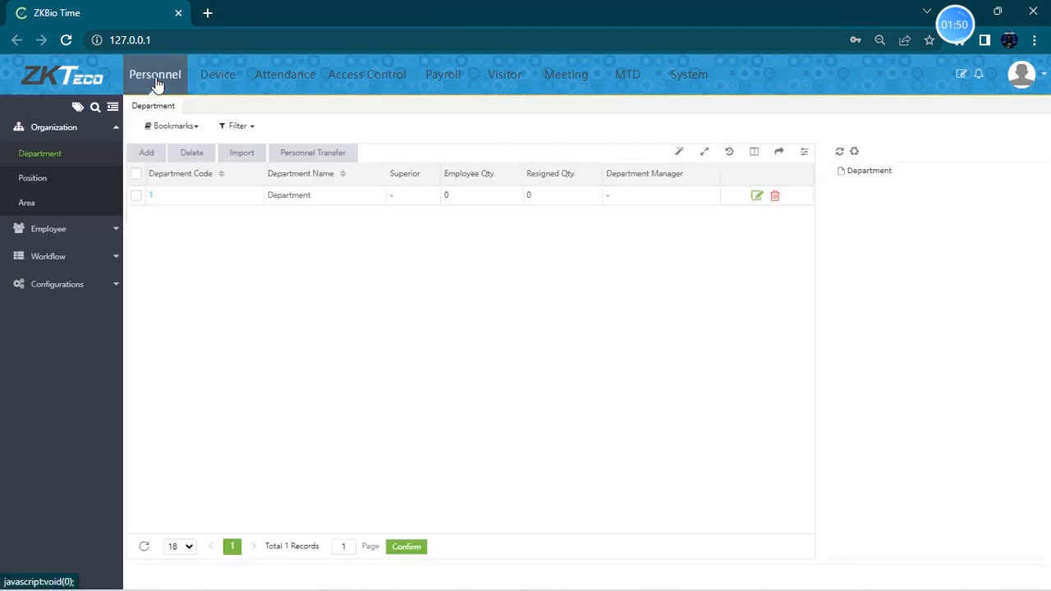
click(110, 130)
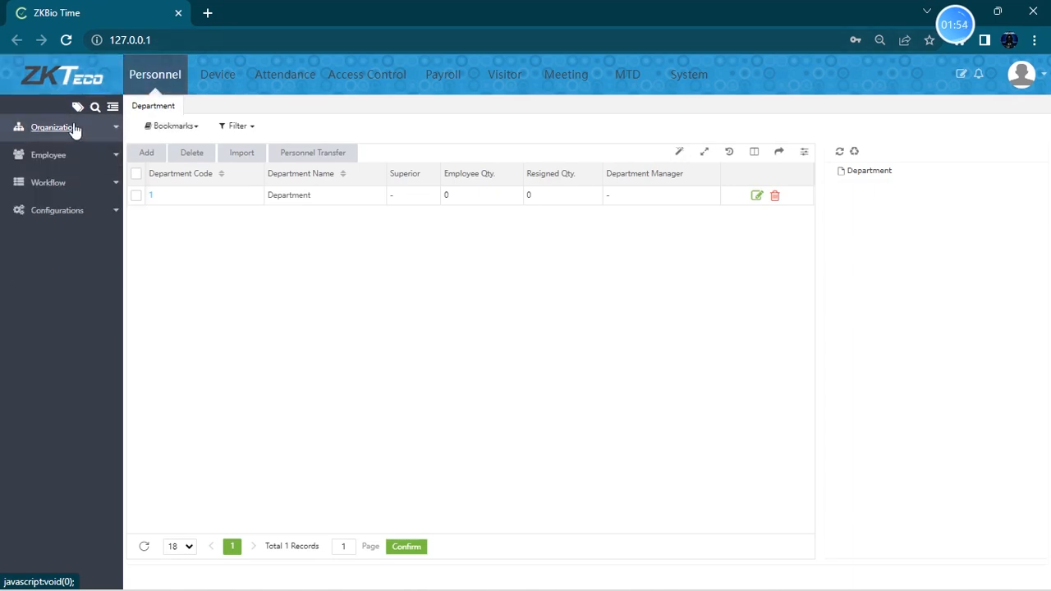
click(81, 133)
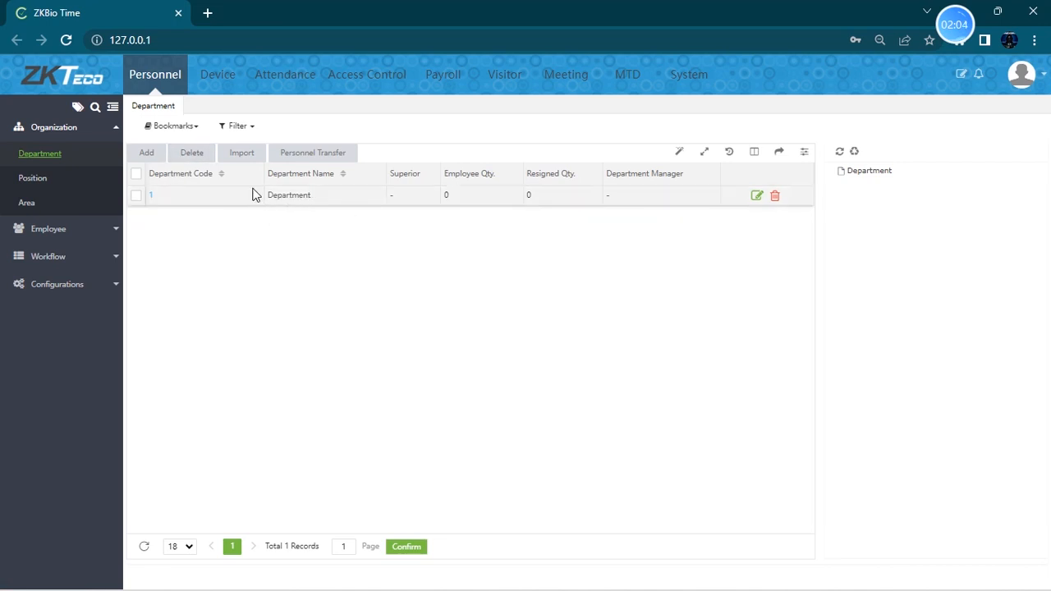
- Try to delete the default Department entry
click(137, 198)
click(194, 154)
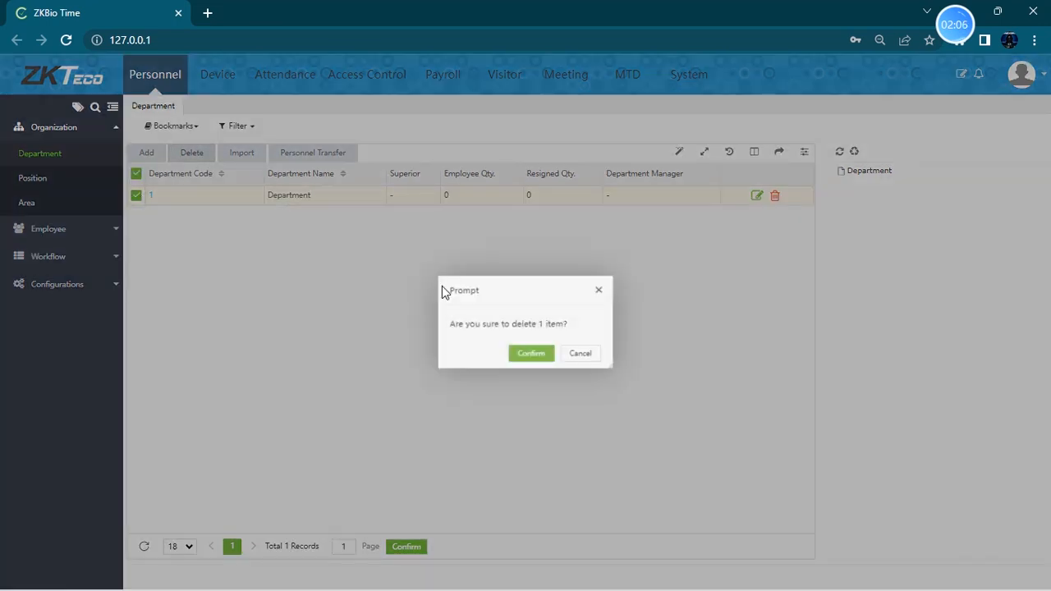
click(531, 350)
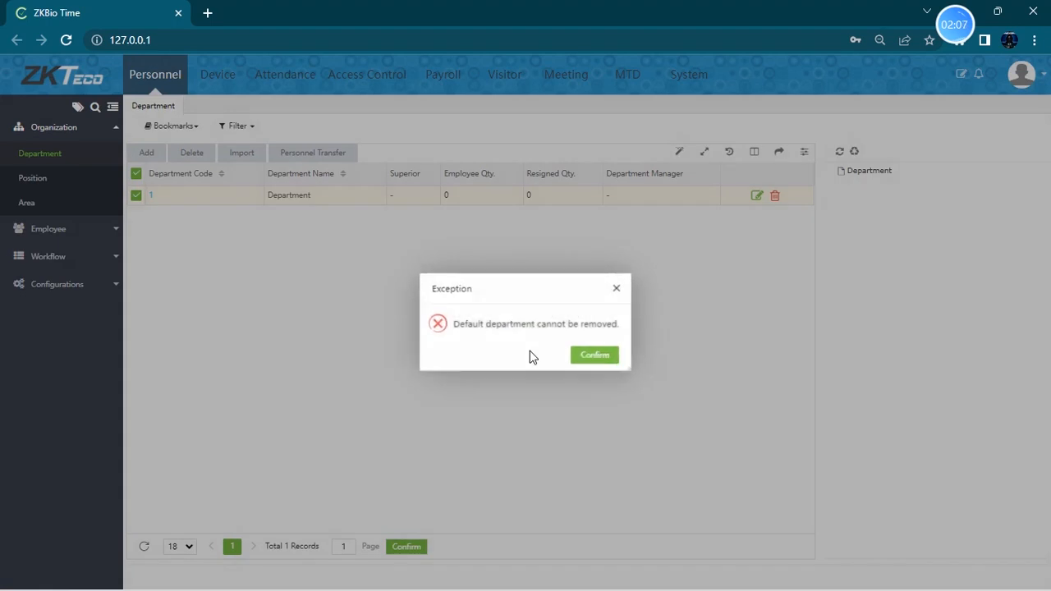
click(597, 356)
- Add a new department named BMS with department code 2
click(136, 195)
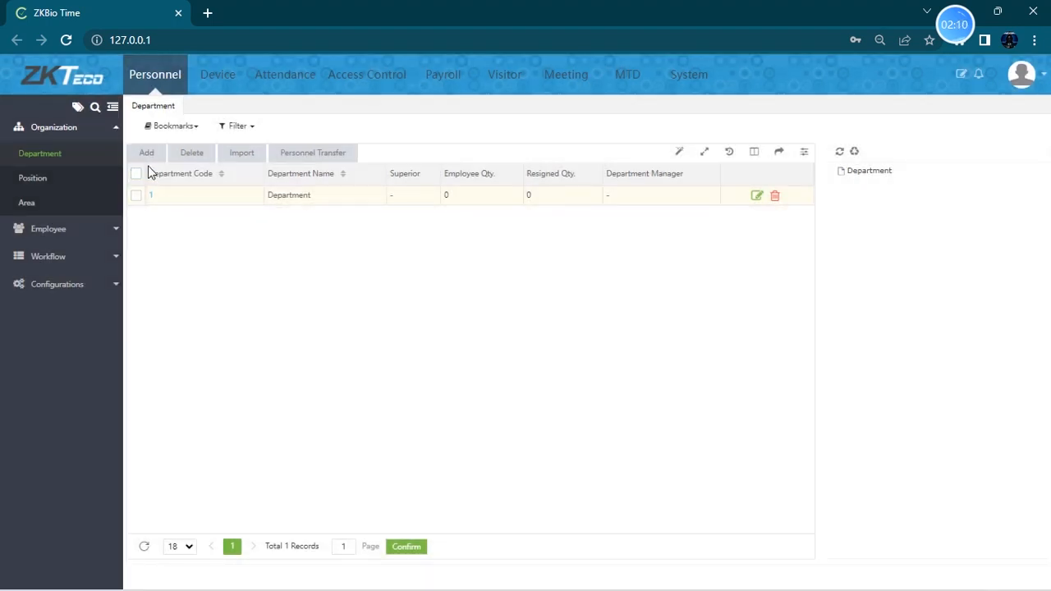
click(146, 154)
click(517, 289)
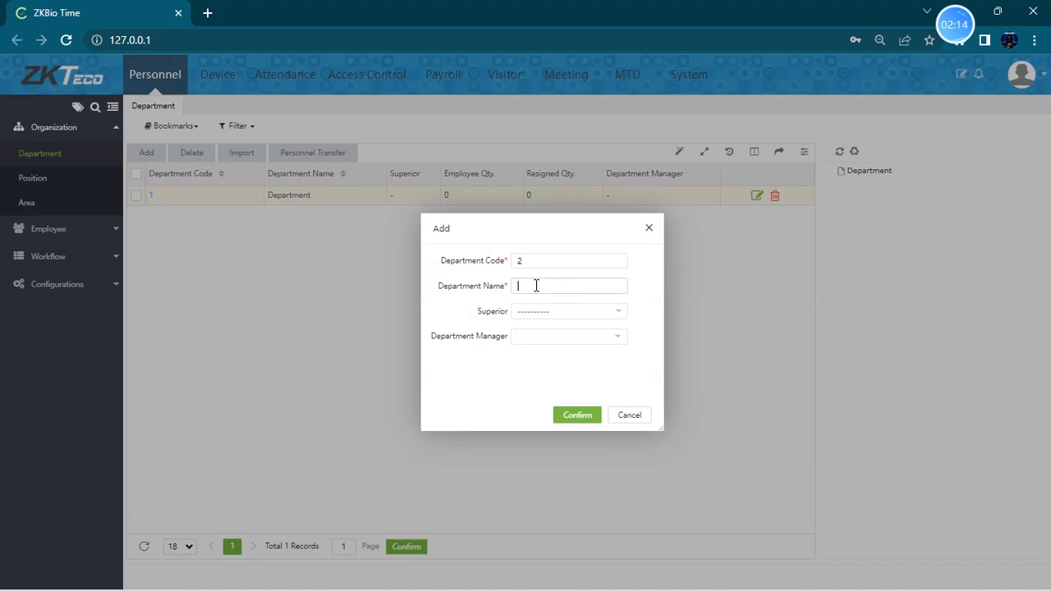
text(BMS)
click(540, 319)
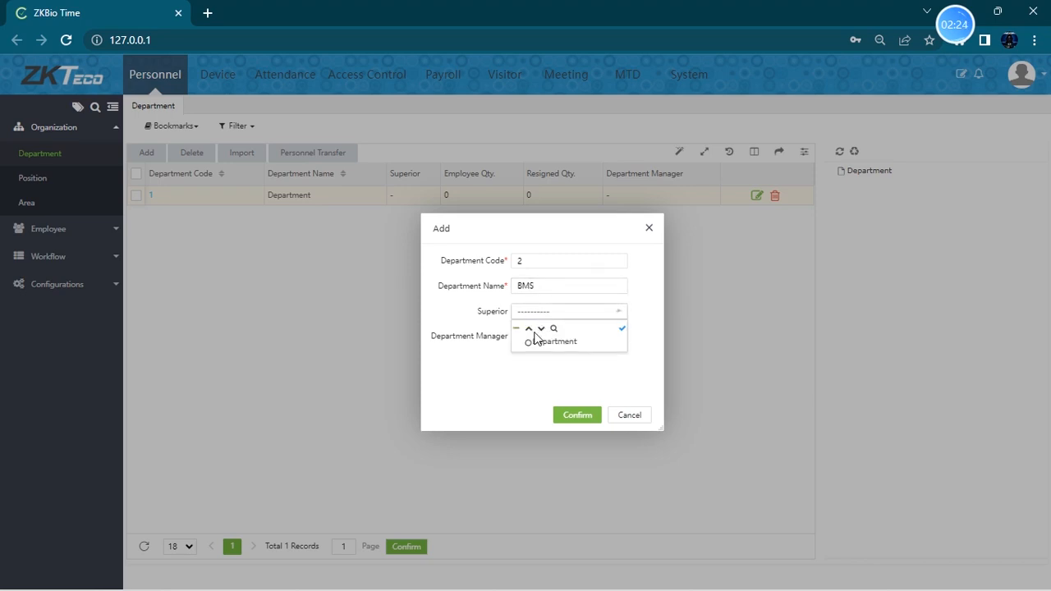
click(532, 373)
click(535, 288)
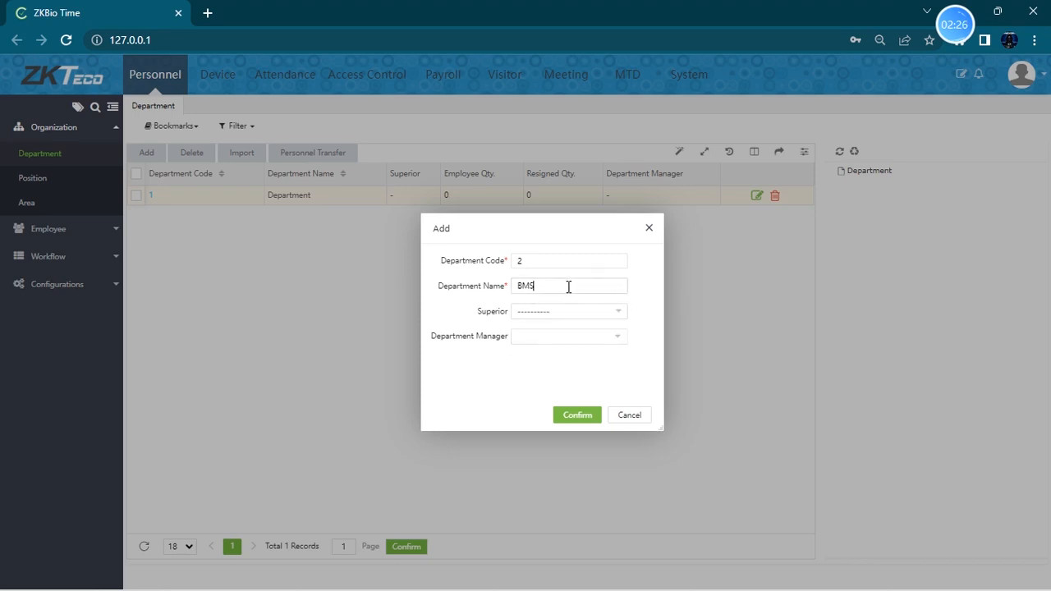
click(585, 419)
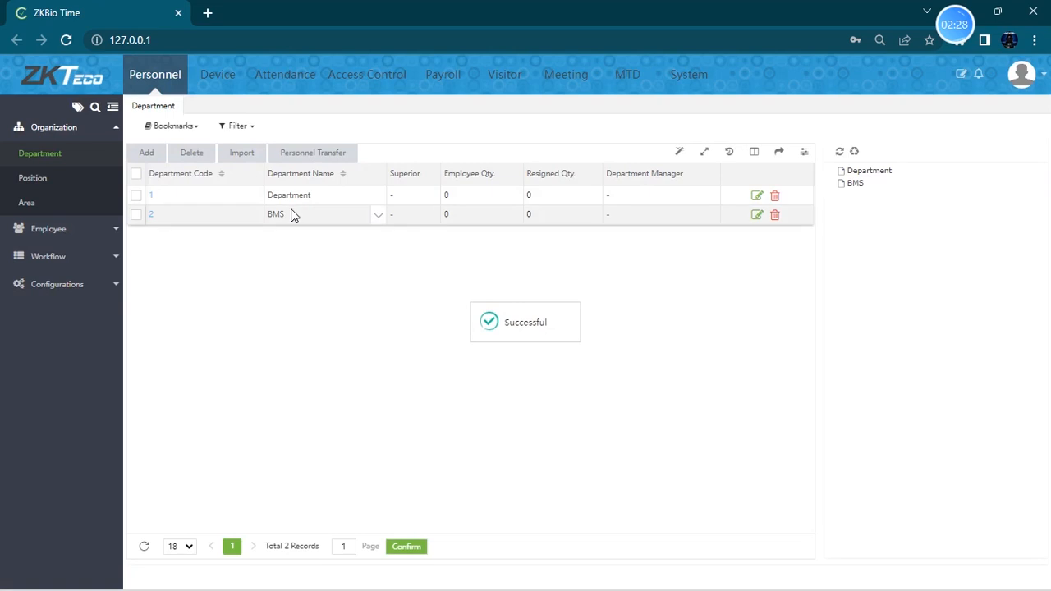
- Add a new department named IT Team with department code 3
click(146, 156)
click(537, 285)
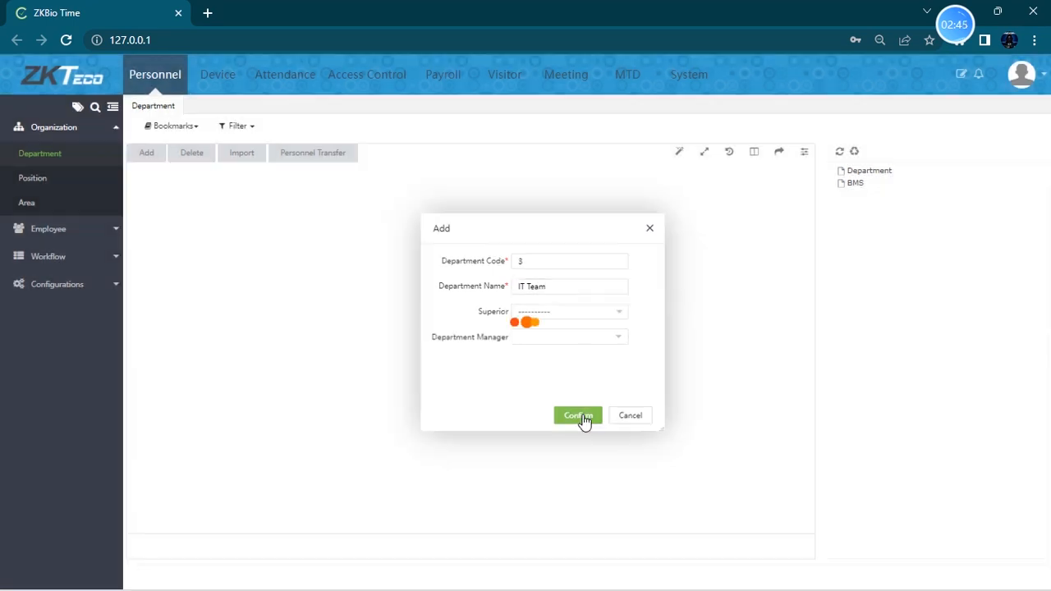
click(580, 416)
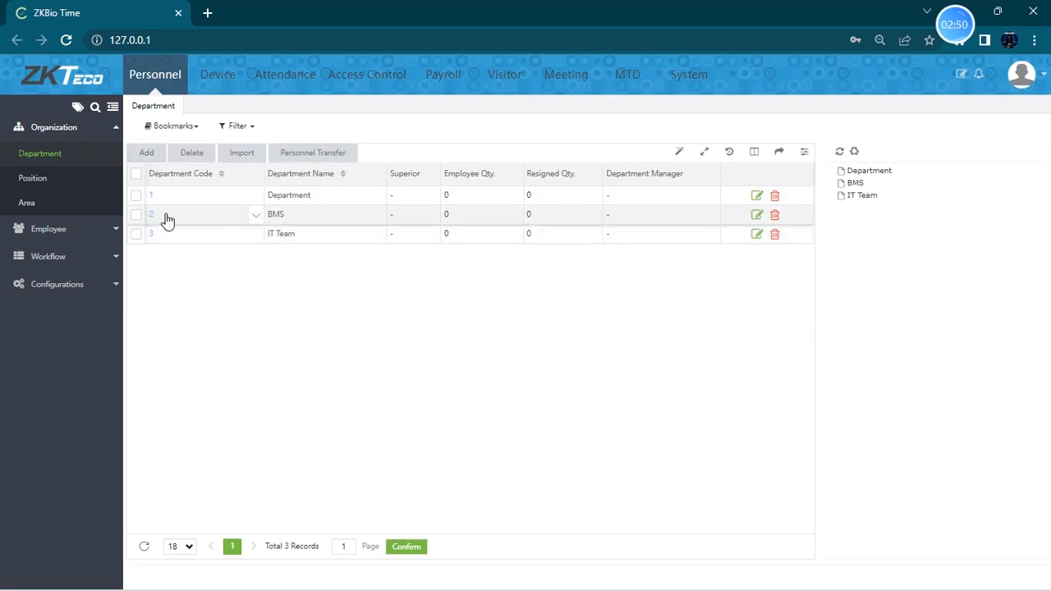
- Edit the BMS department and set IT Team as its superior
click(757, 215)
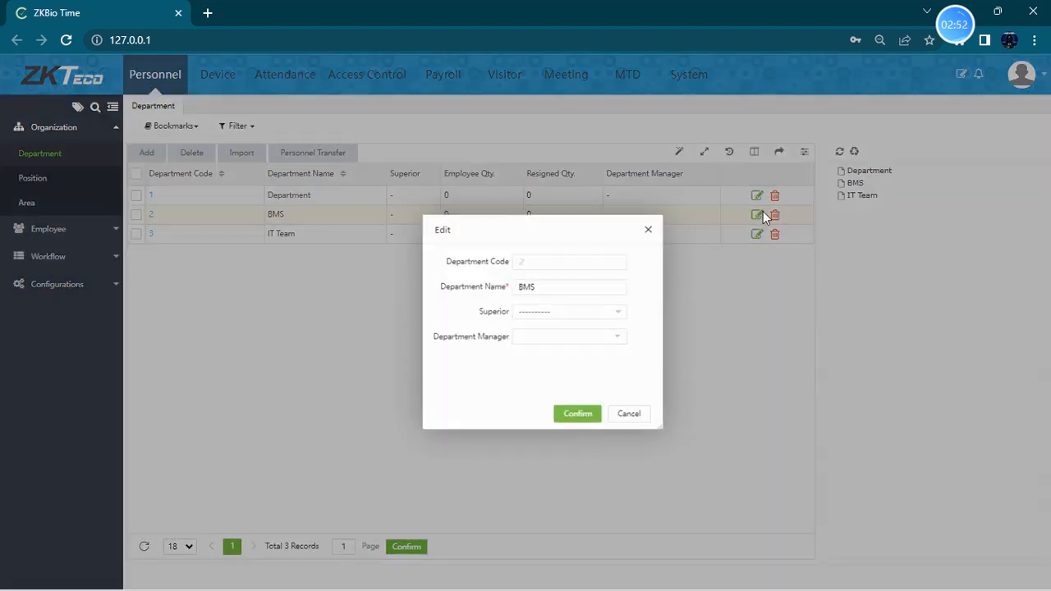
click(560, 310)
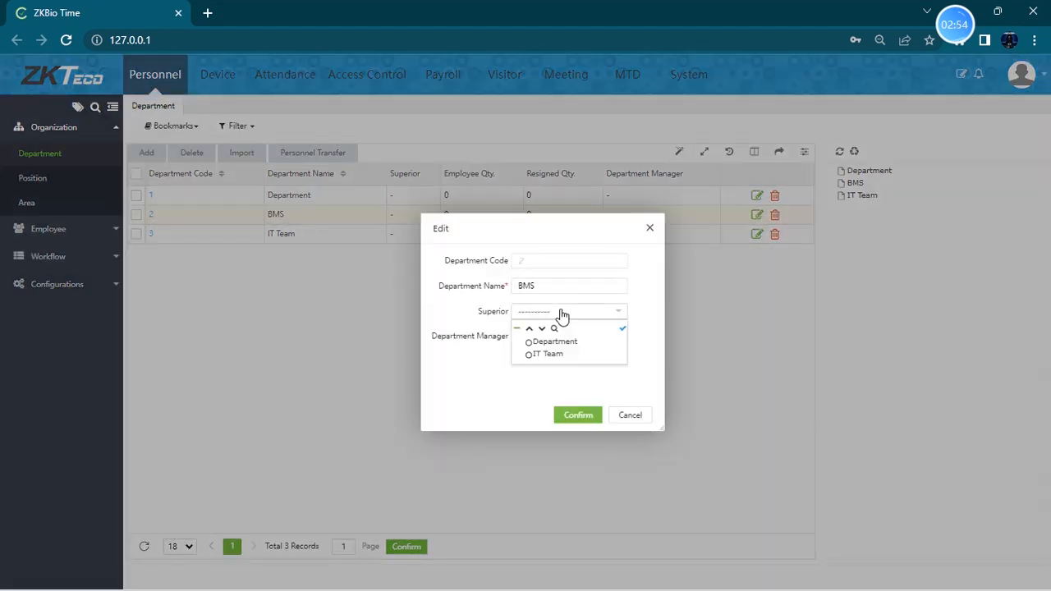
click(546, 355)
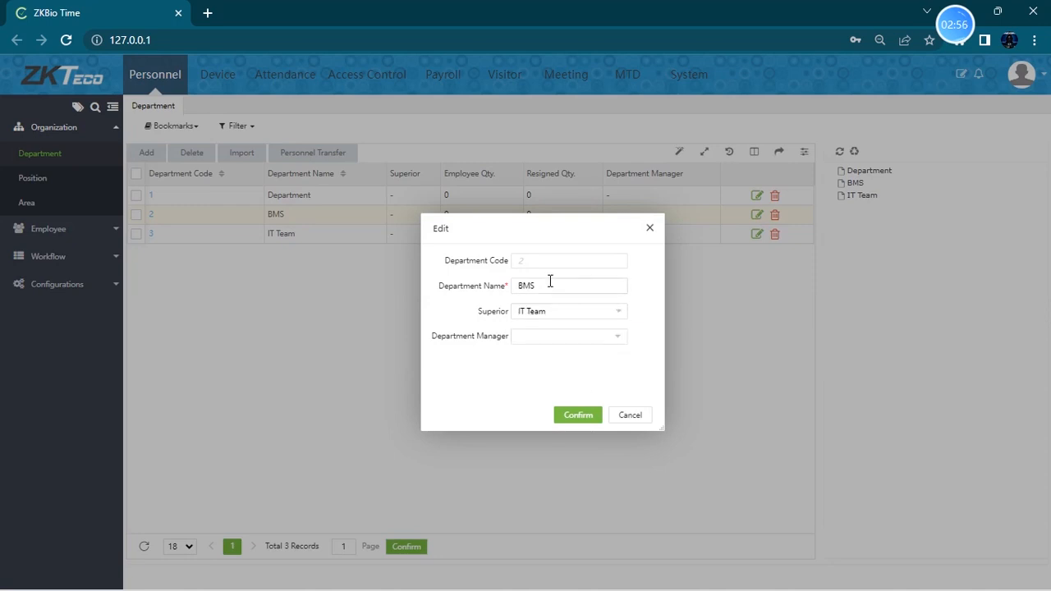
drag(551, 282, 514, 289)
click(548, 313)
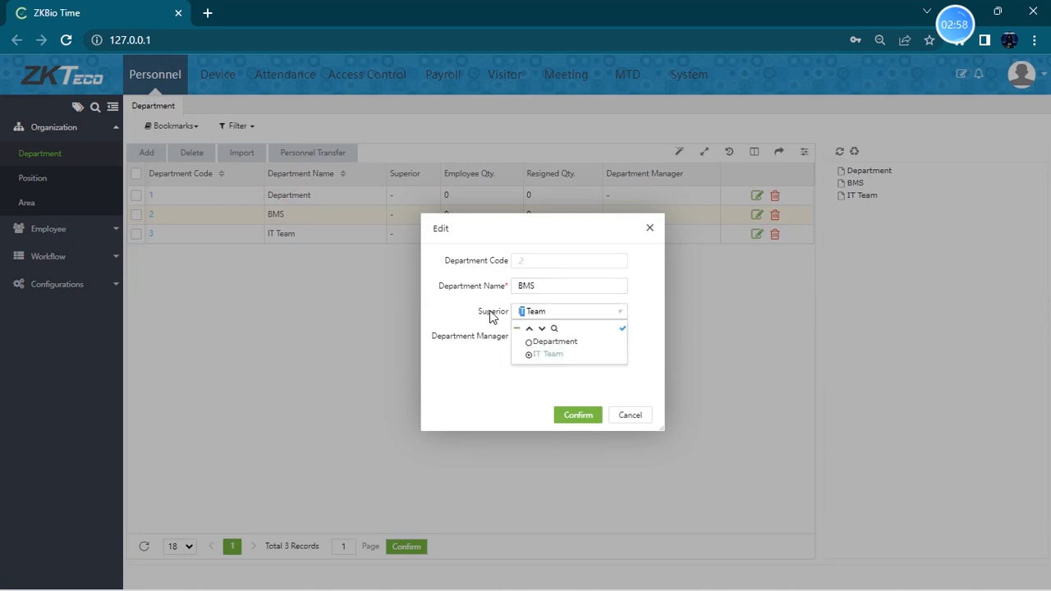
click(568, 417)
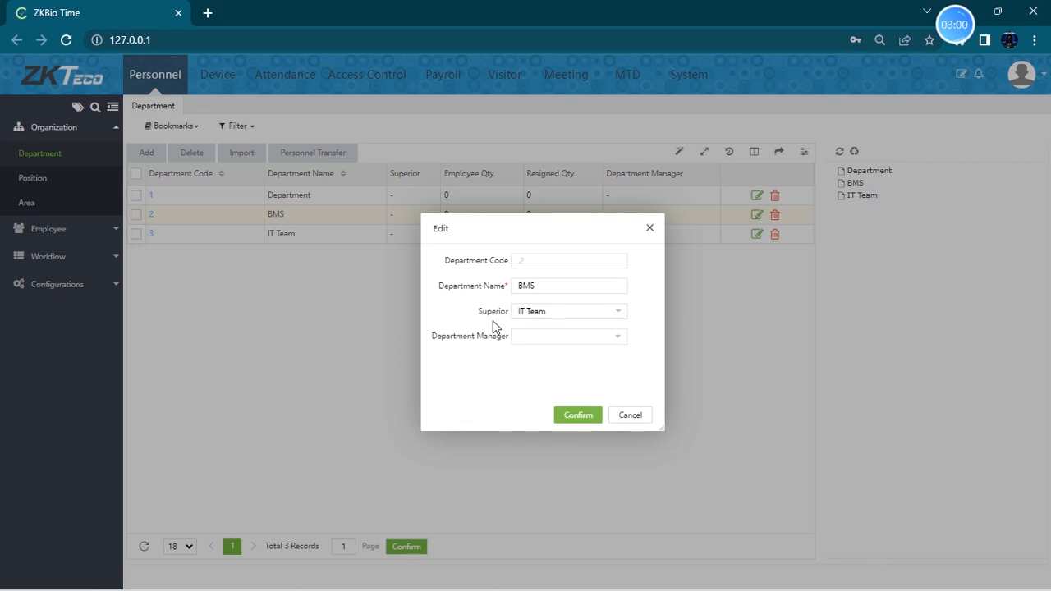
click(577, 419)
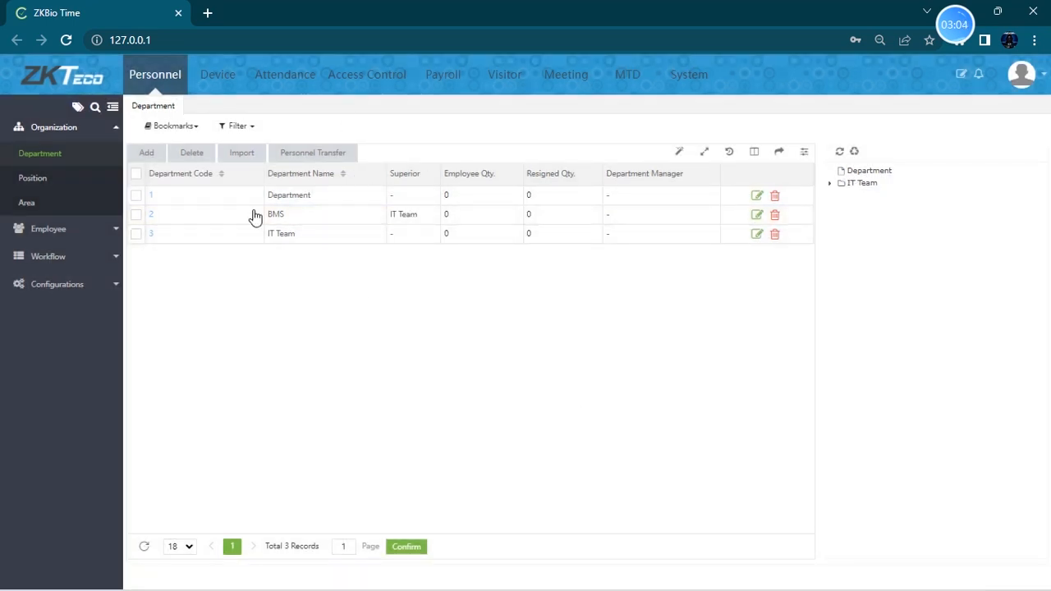
- Open the Position list and add a new position named BMS Engg with position code 2
click(47, 183)
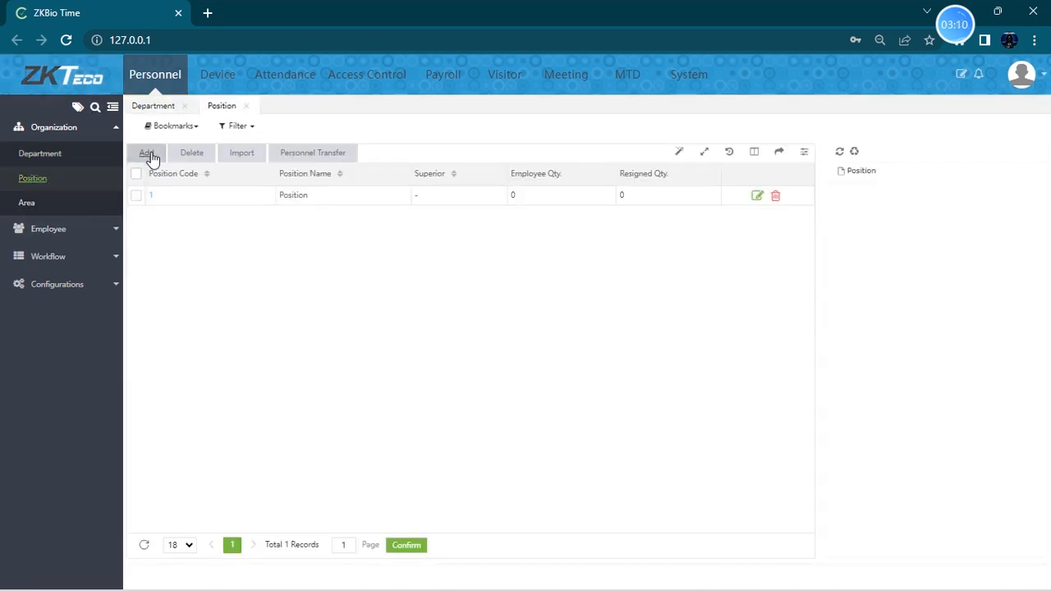
click(148, 154)
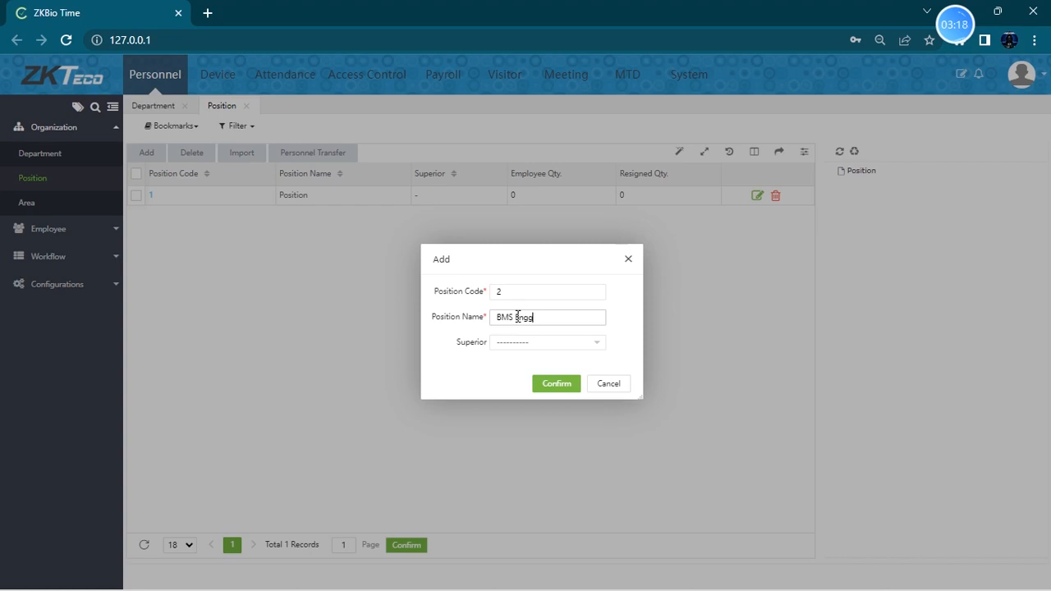
click(553, 384)
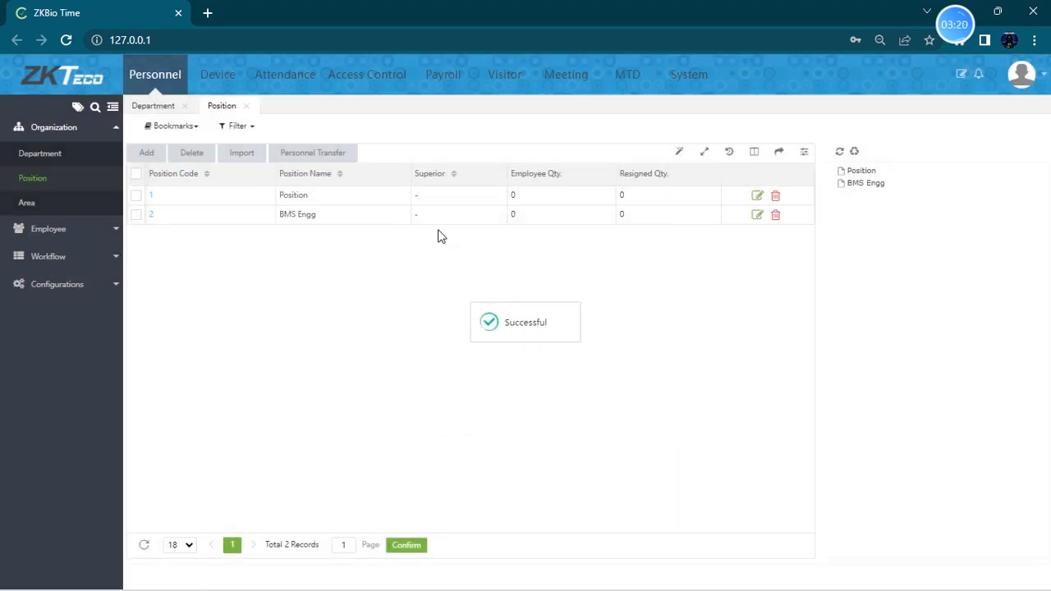
- Add a new position named IT Mngr with position code 3
click(147, 153)
click(522, 312)
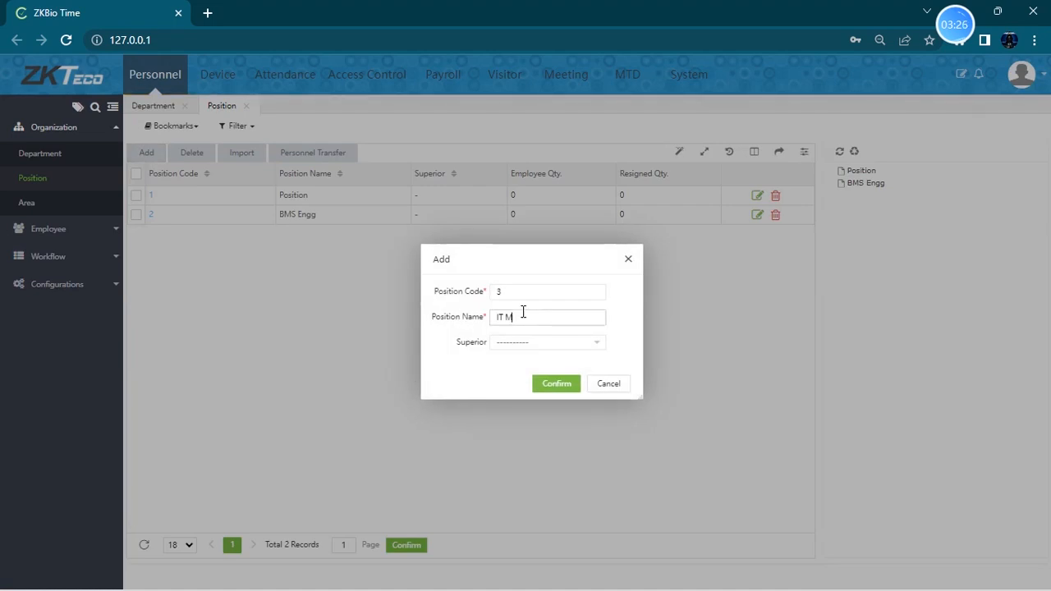
click(556, 384)
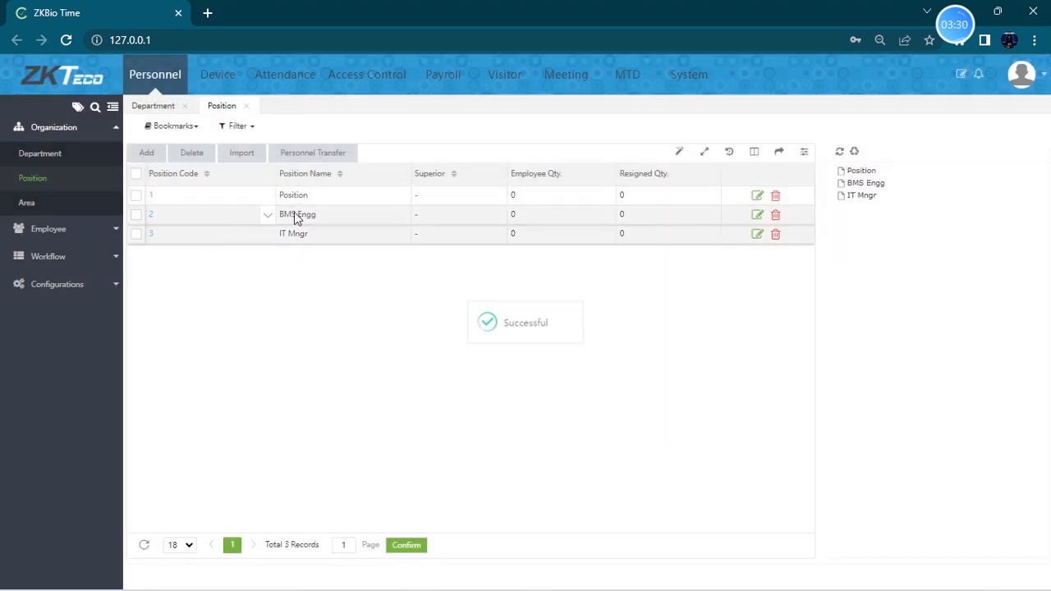
- Edit the BMS Engg position and set IT Mngr as its superior
click(757, 214)
click(524, 347)
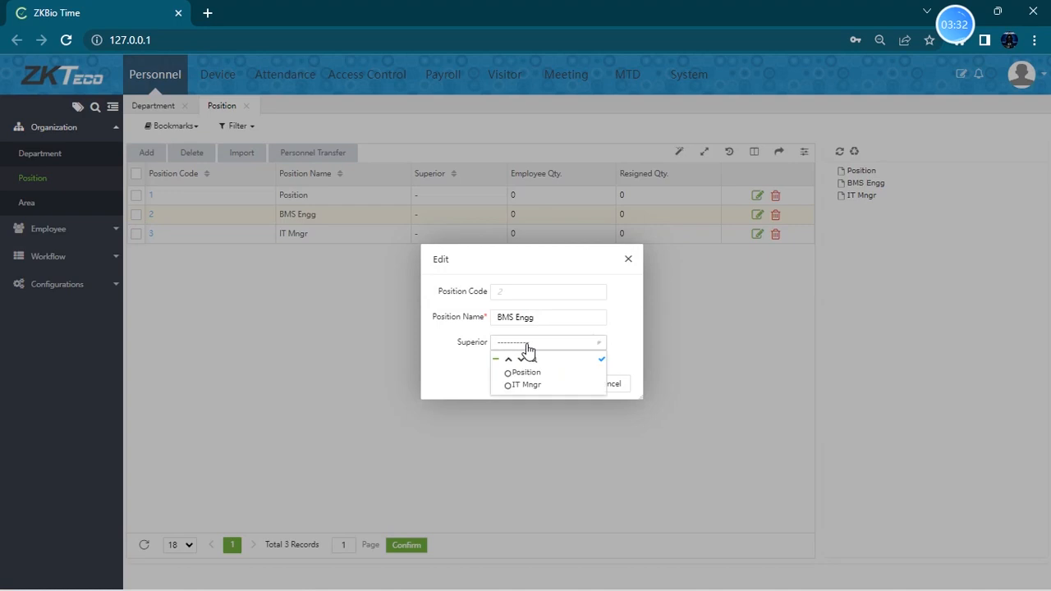
click(522, 386)
click(552, 384)
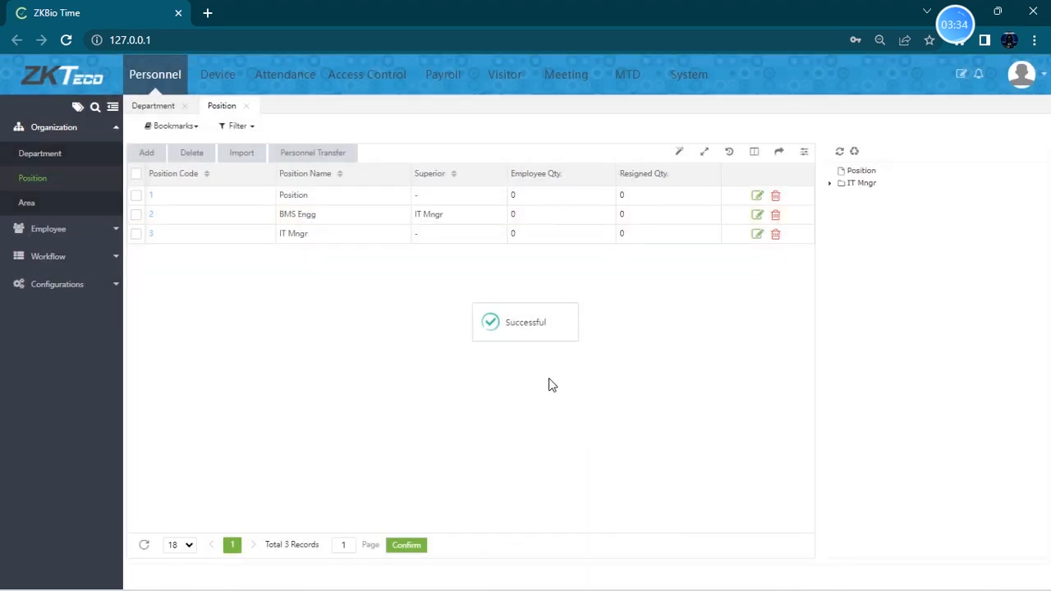
drag(386, 219, 266, 227)
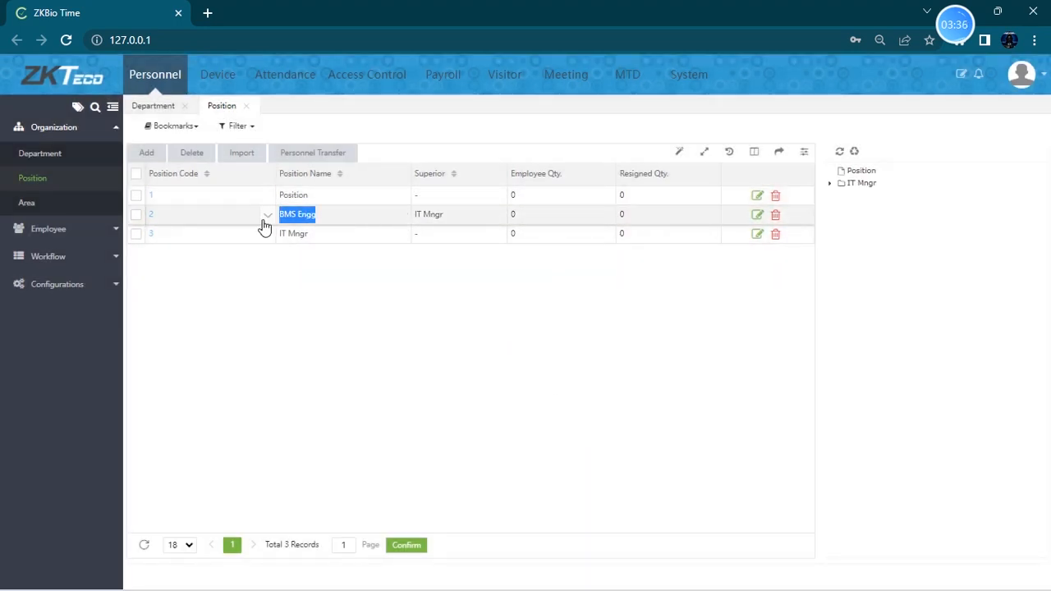
drag(453, 217, 409, 226)
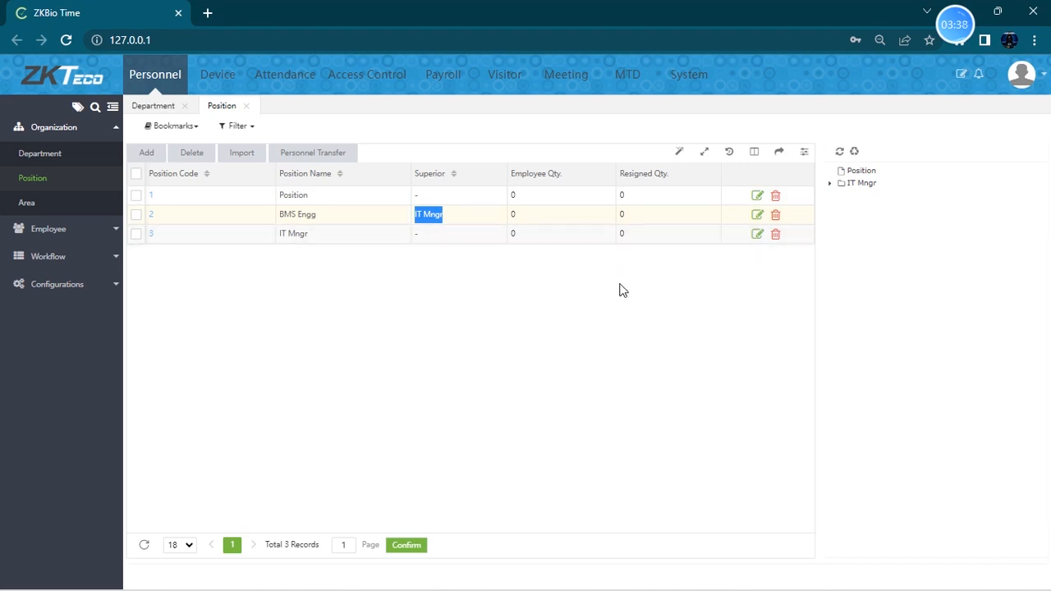
- Open the Area list and add a new area named Server Room with area code 2
click(29, 204)
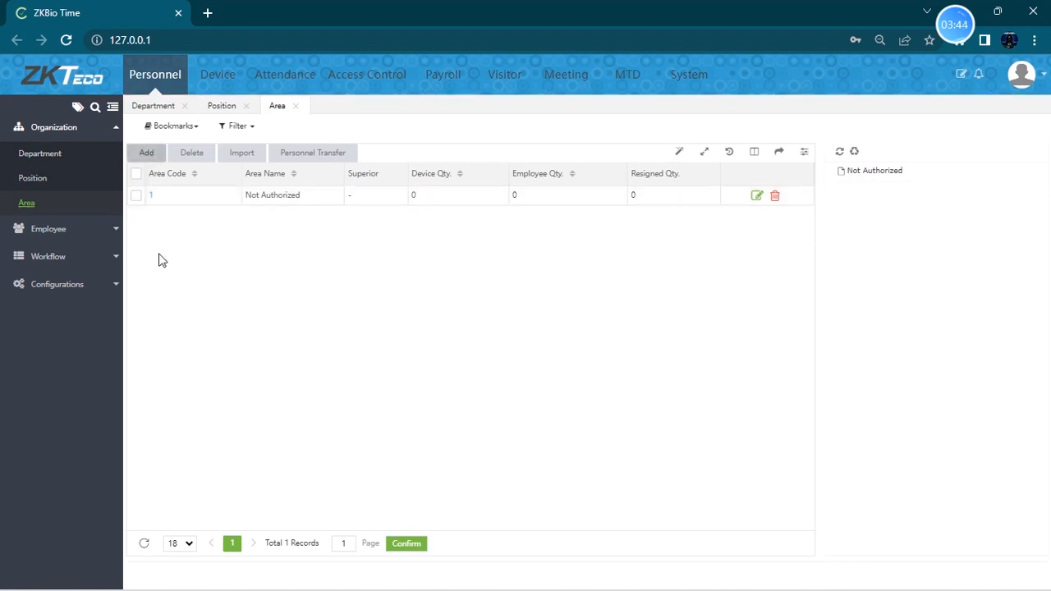
click(148, 154)
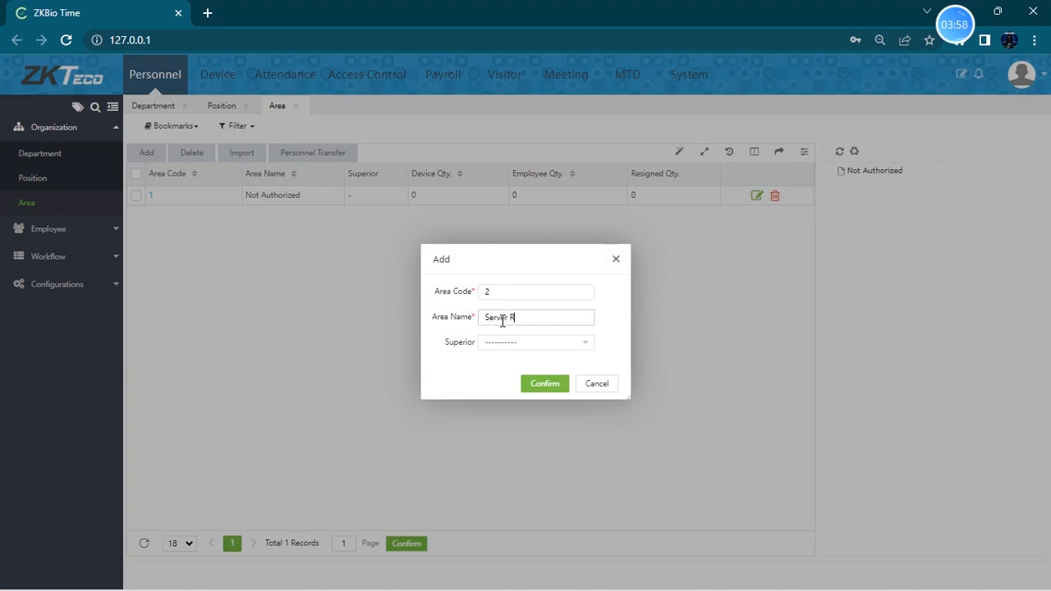
click(525, 349)
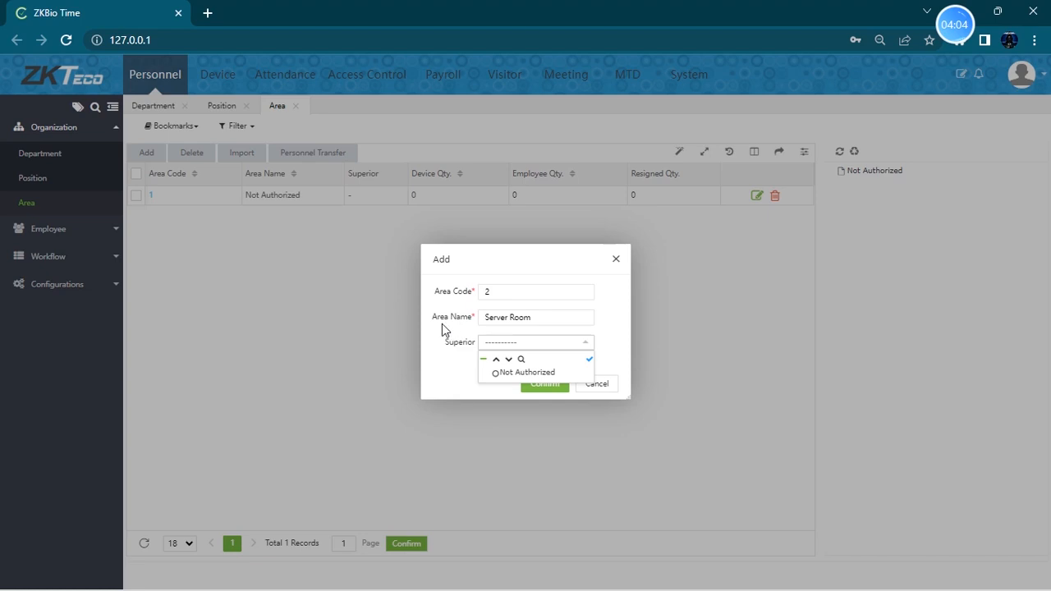
click(453, 369)
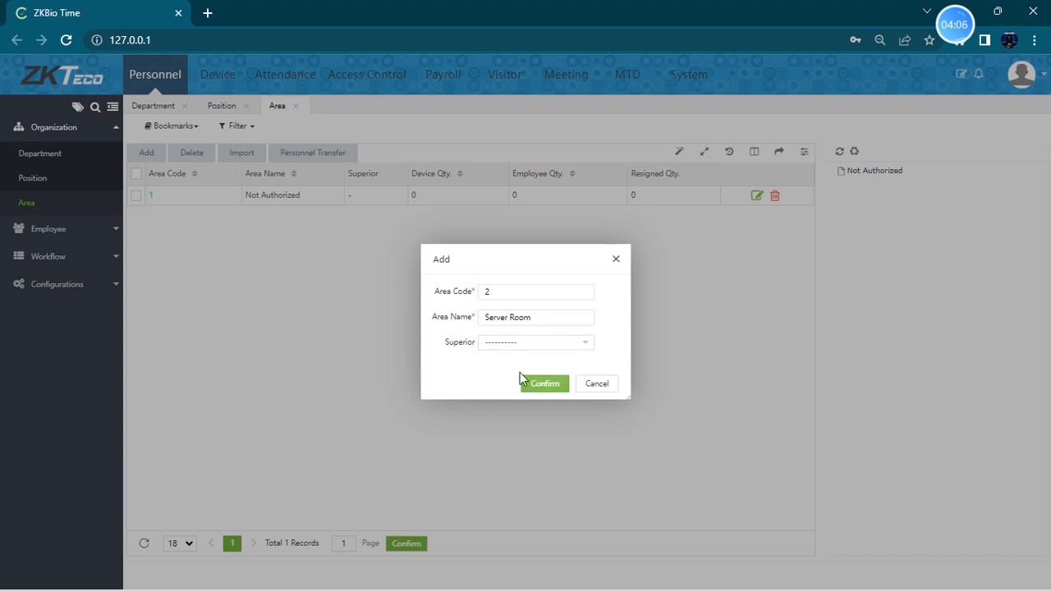
click(560, 395)
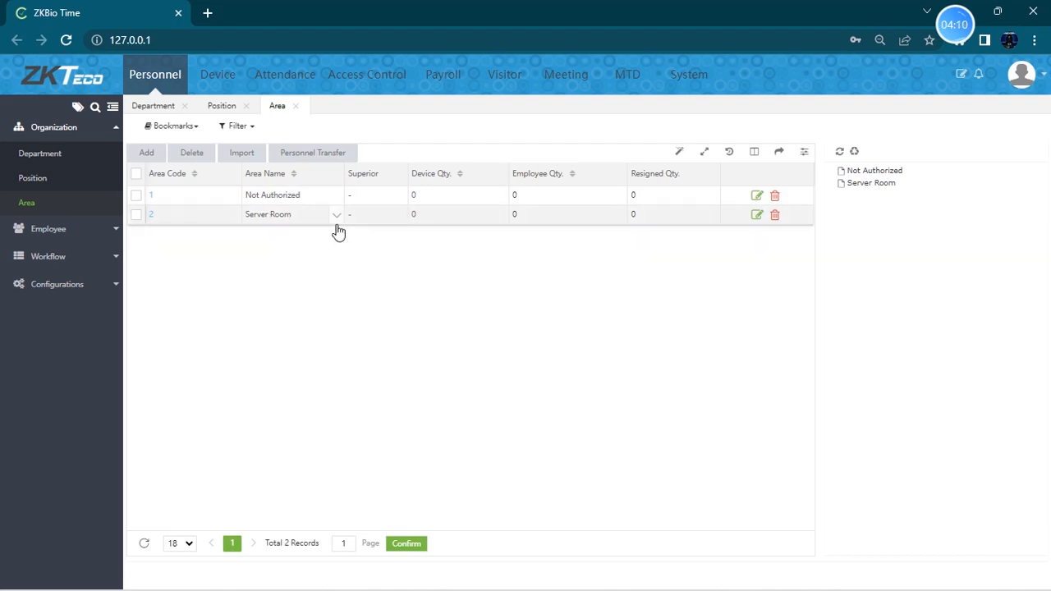
- Open the Employee list and start a new employee record, entering the employee's first name
click(82, 201)
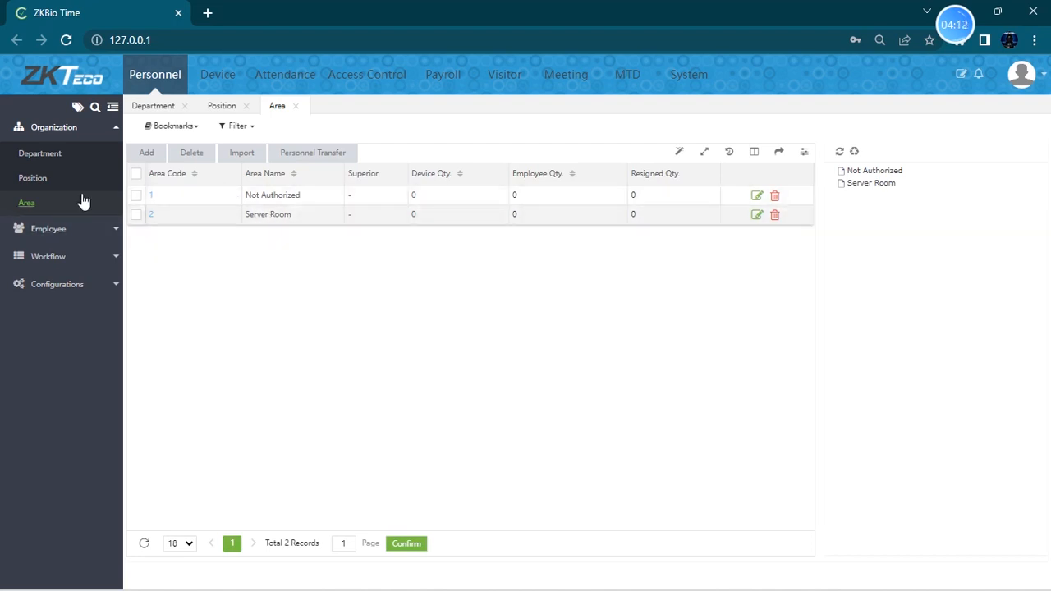
click(89, 129)
click(86, 156)
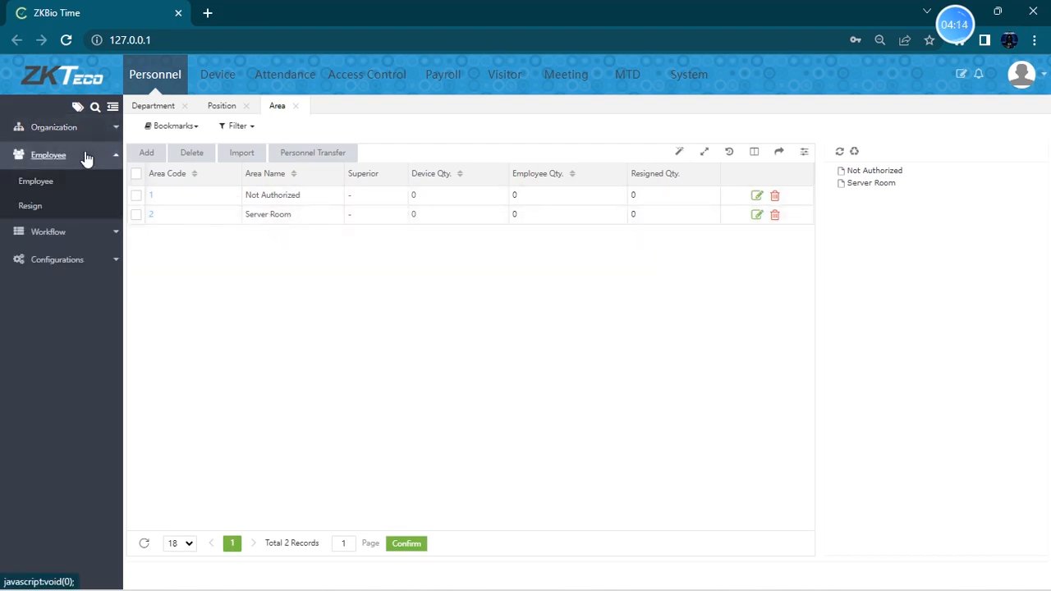
click(70, 182)
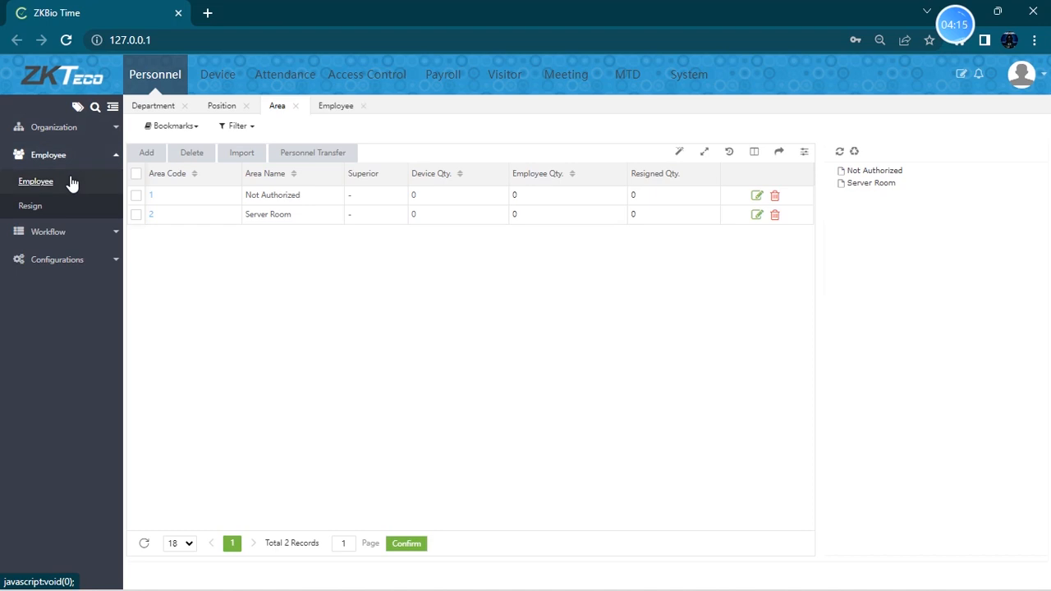
click(147, 151)
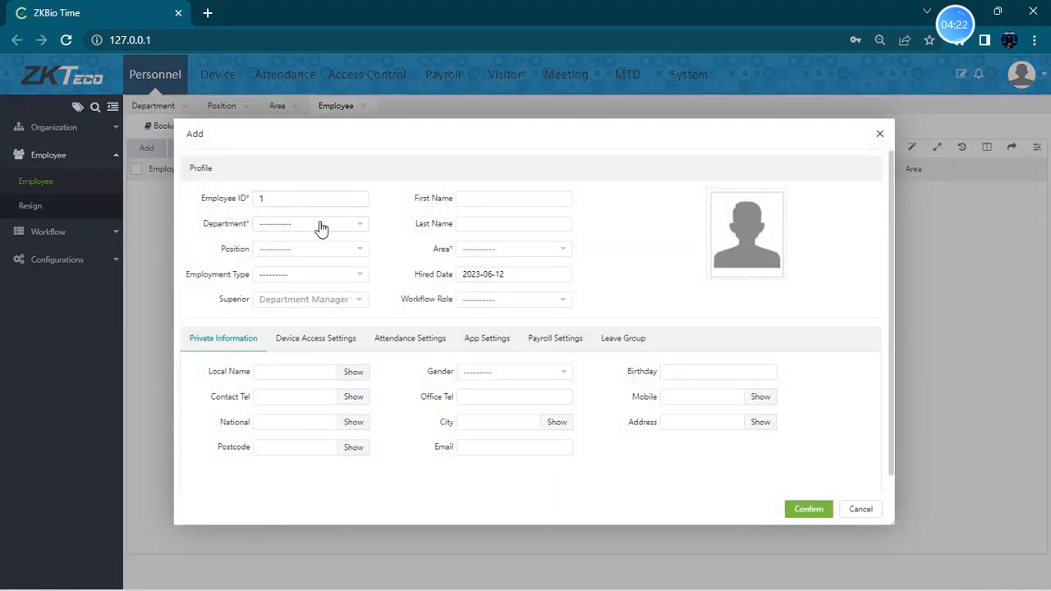
click(322, 228)
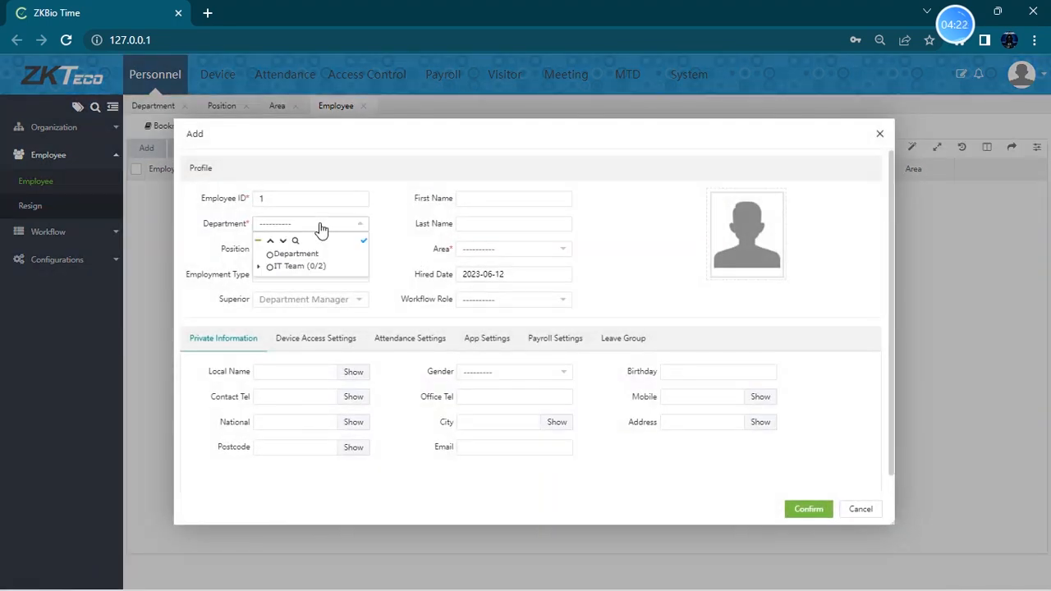
click(505, 203)
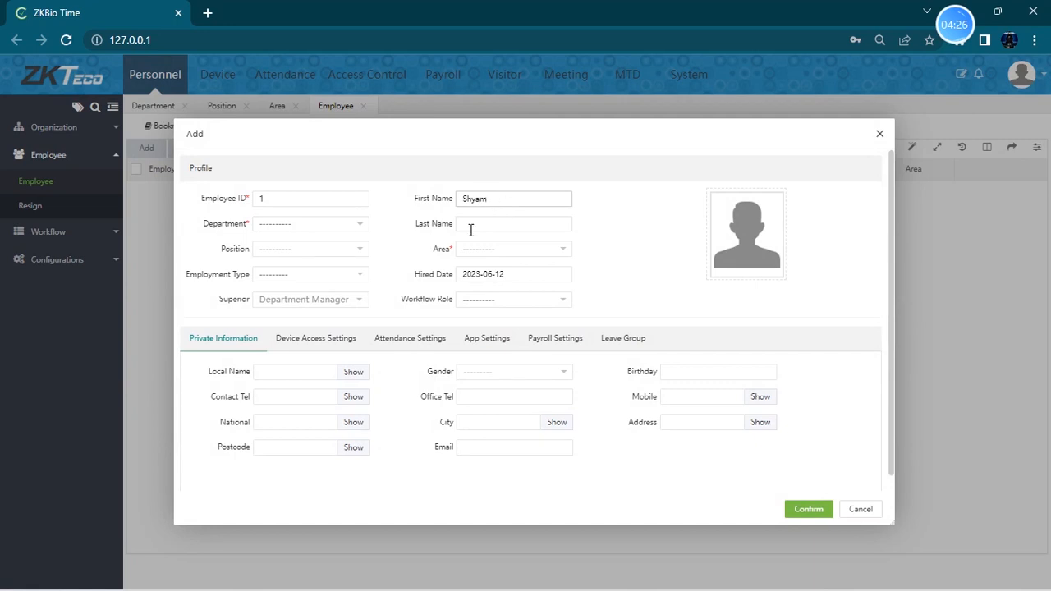
- Assign the new employee to the BMS department, the BMS Engg position and the Server Room area
click(344, 230)
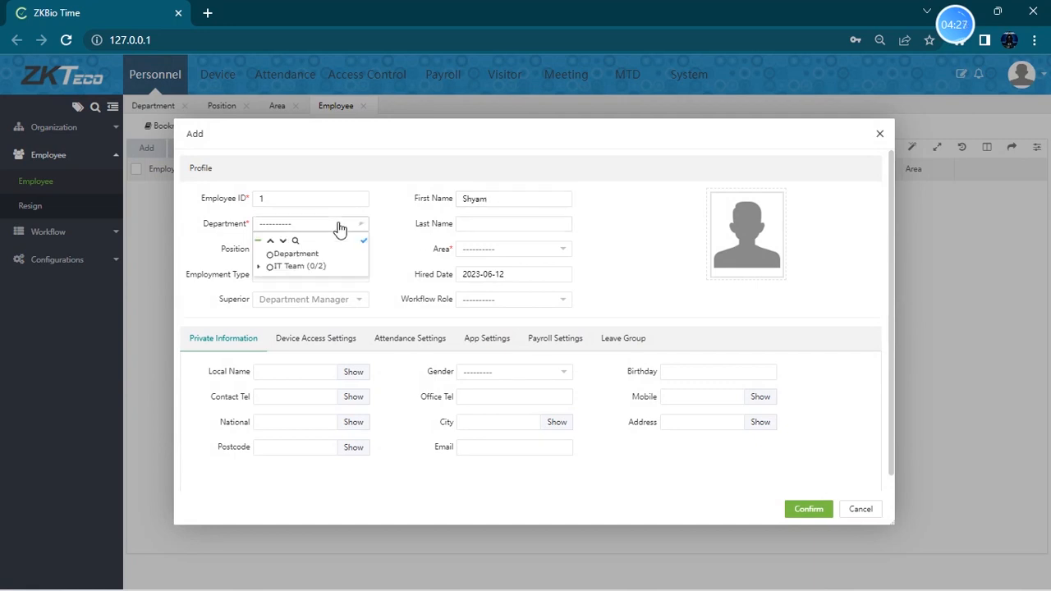
click(260, 267)
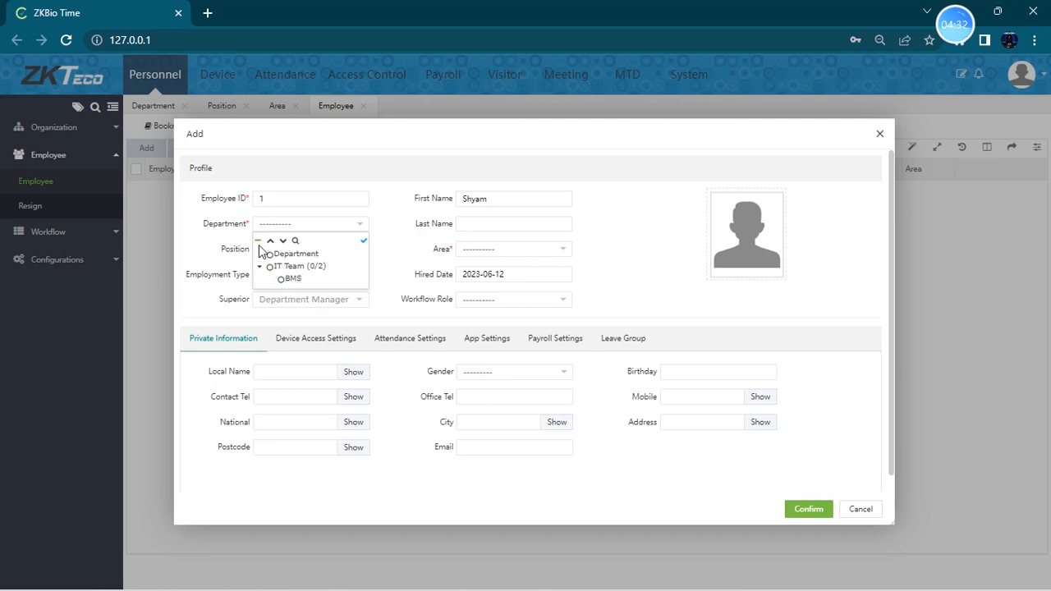
click(292, 280)
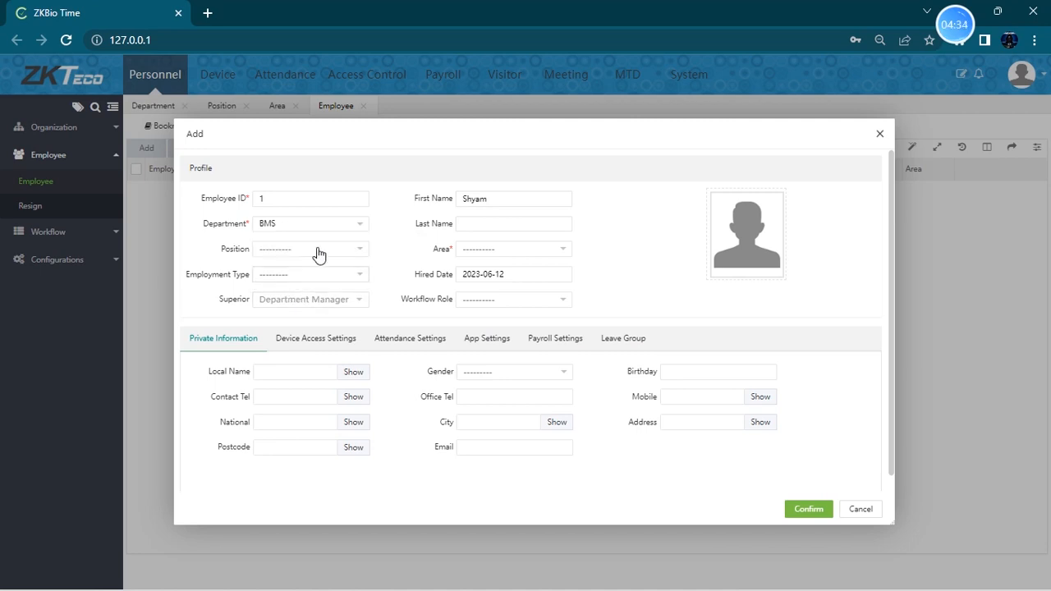
click(353, 251)
click(260, 292)
click(289, 306)
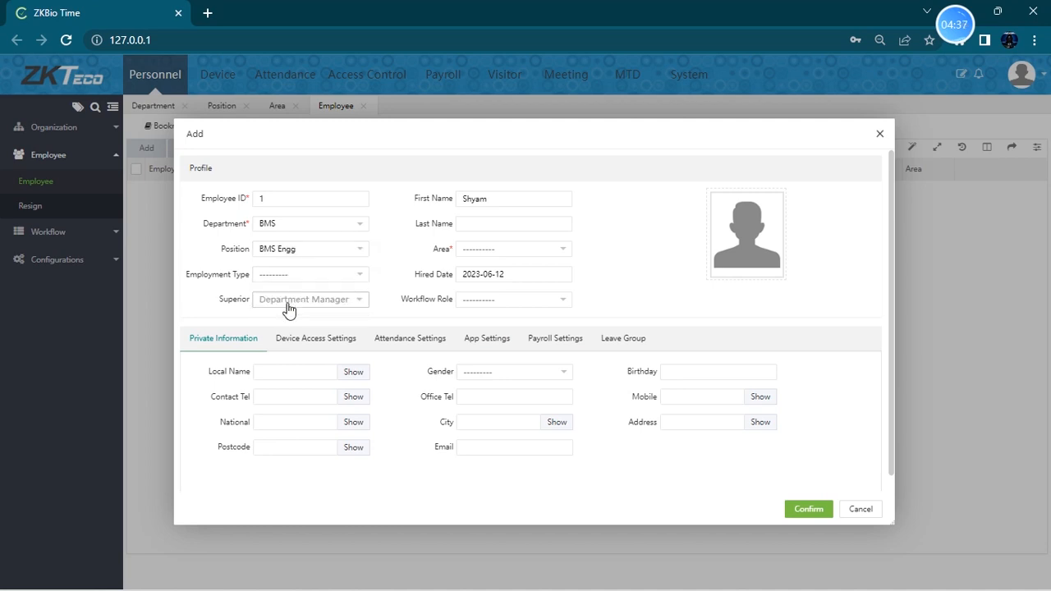
click(499, 257)
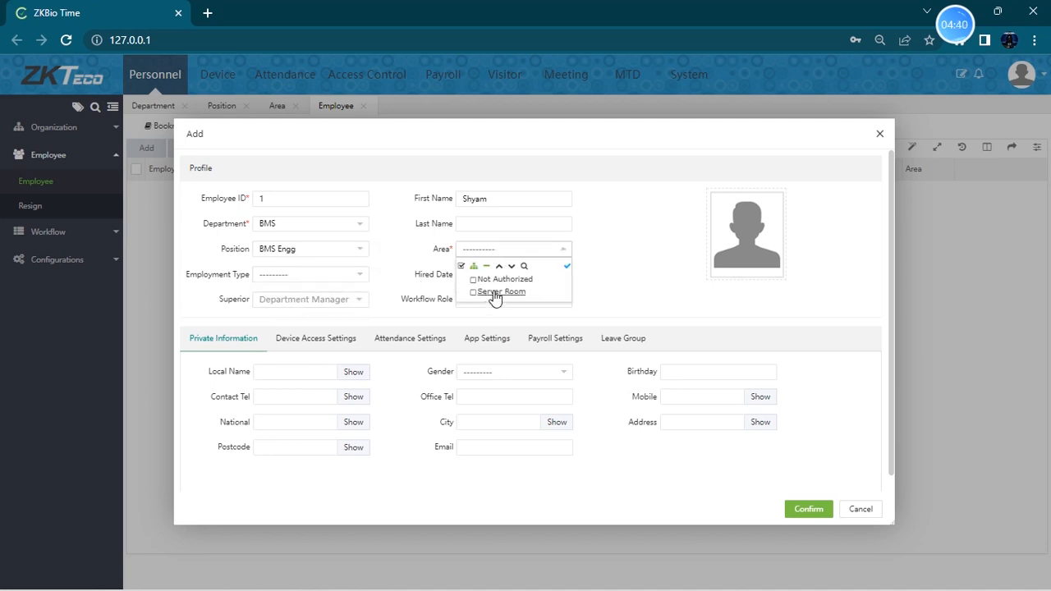
click(496, 294)
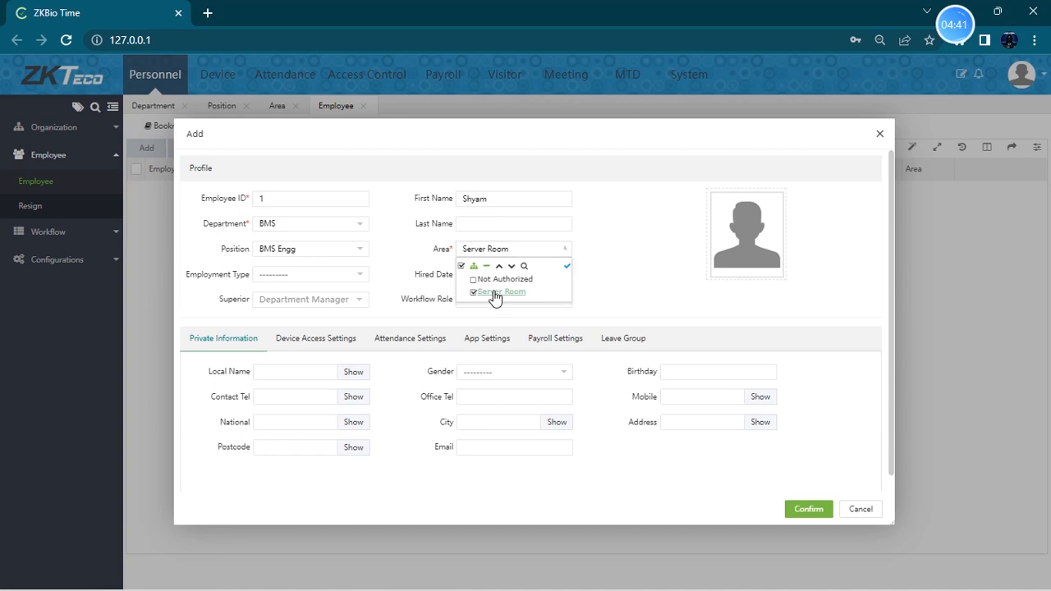
- Set the employment type to Official, save the employee, and decline the browser's offer to save a password
click(306, 279)
click(301, 307)
click(661, 293)
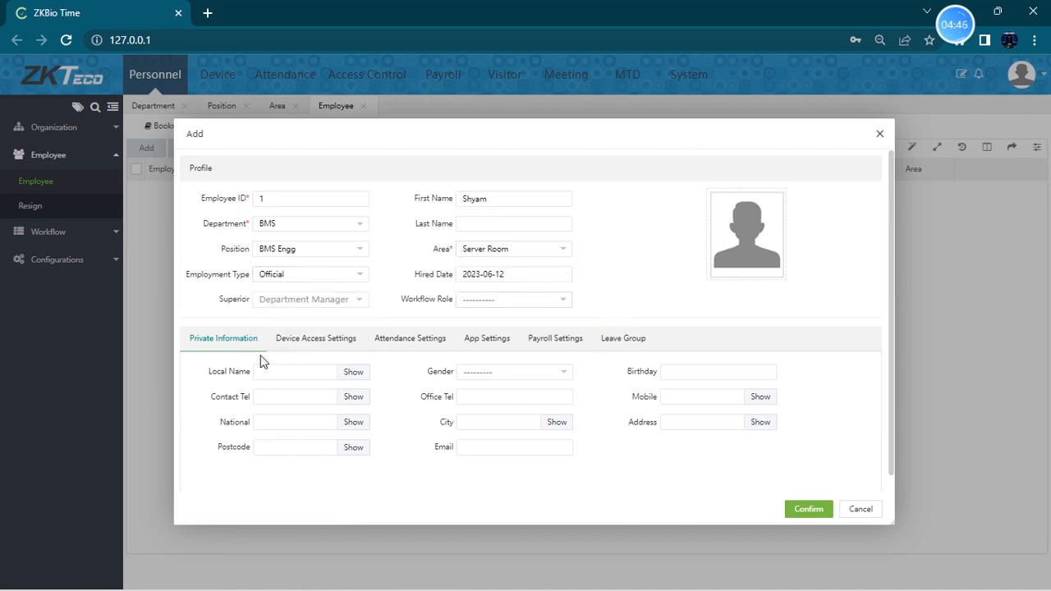
click(813, 509)
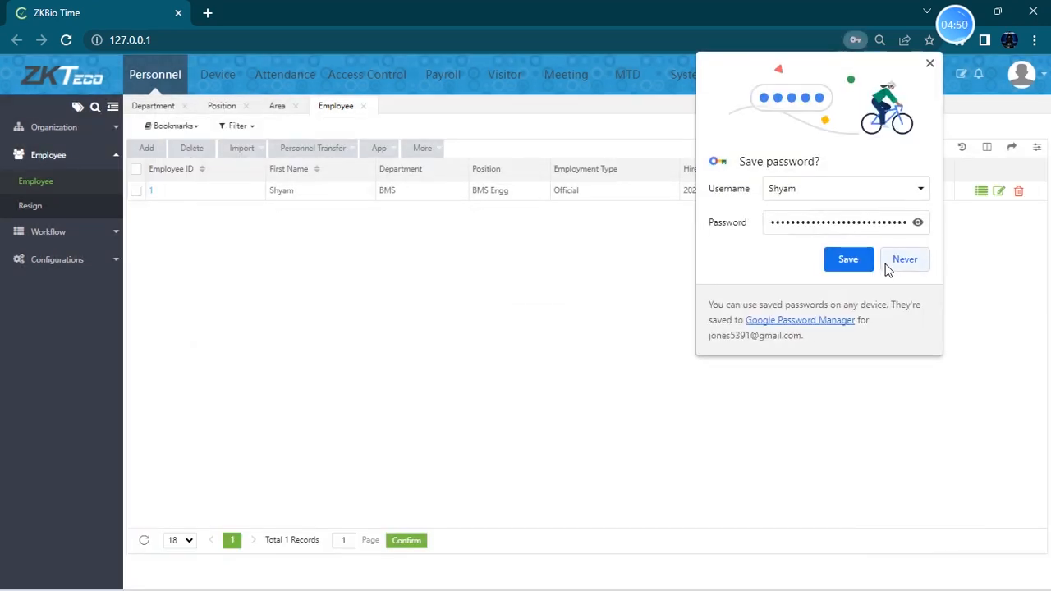
click(903, 262)
- Start a second employee record, entering the employee's first name and choosing the IT Team department
click(115, 153)
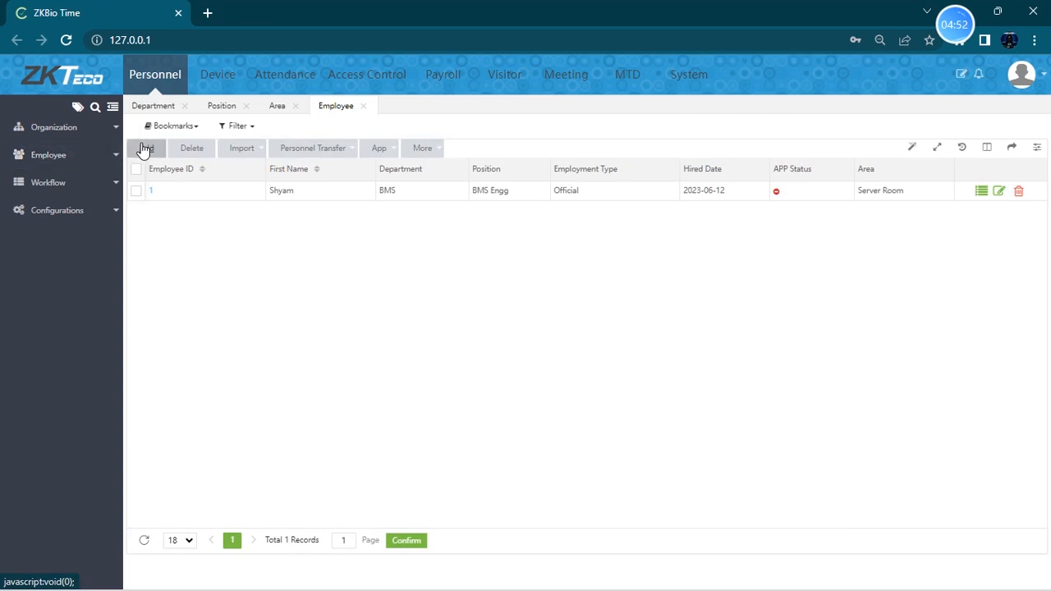
click(145, 147)
click(513, 197)
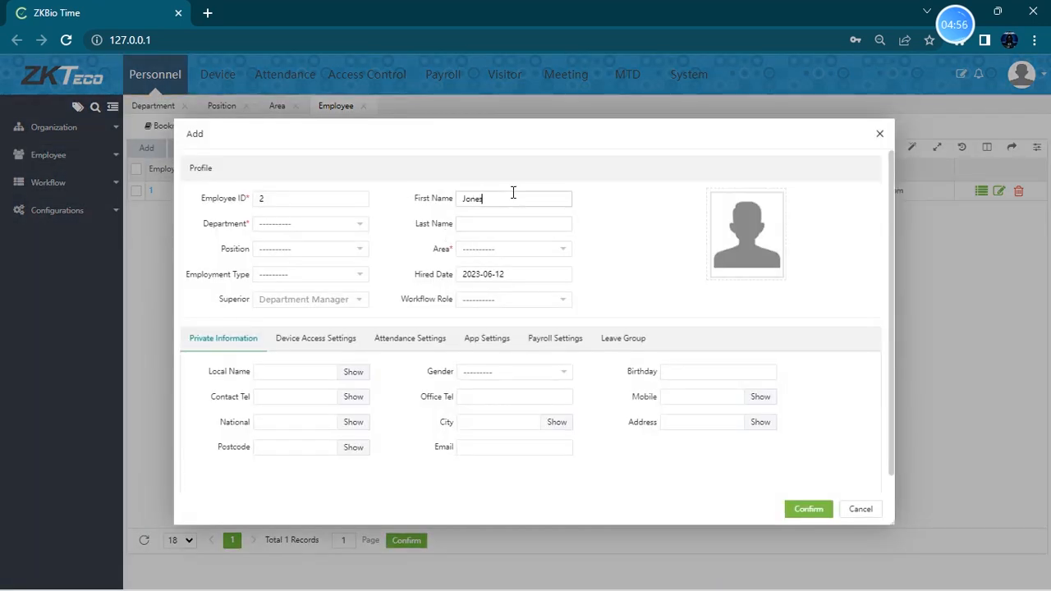
click(319, 223)
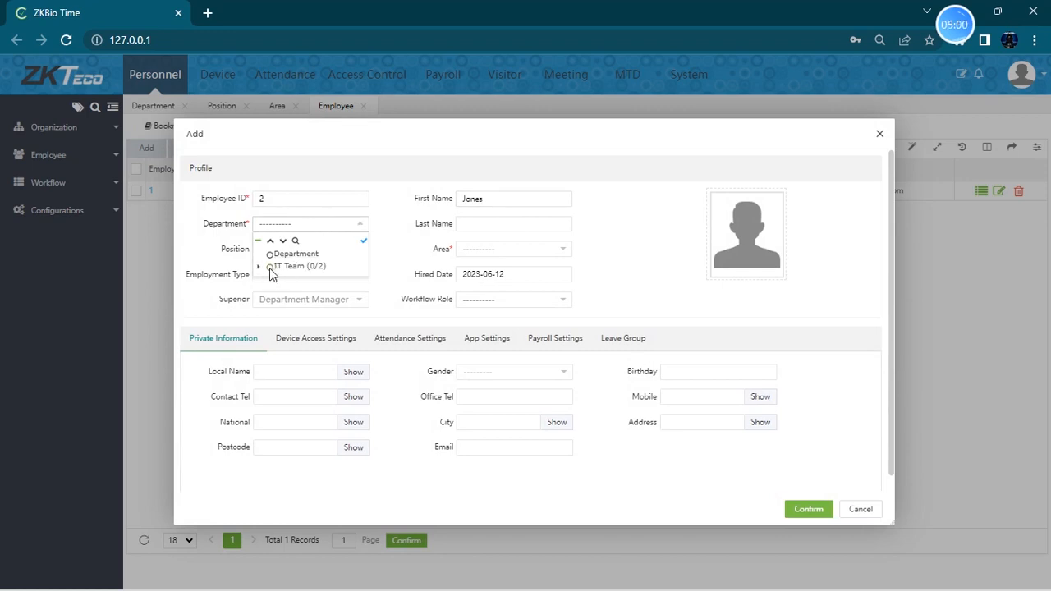
click(279, 268)
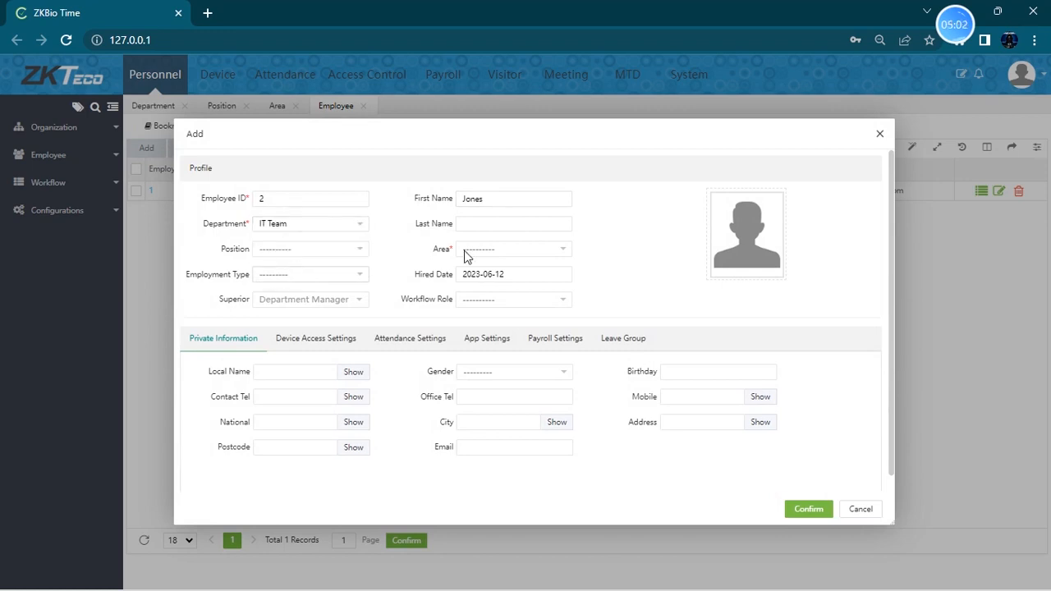
- Set the second employee's position to IT Mngr and area to Server Room
click(305, 248)
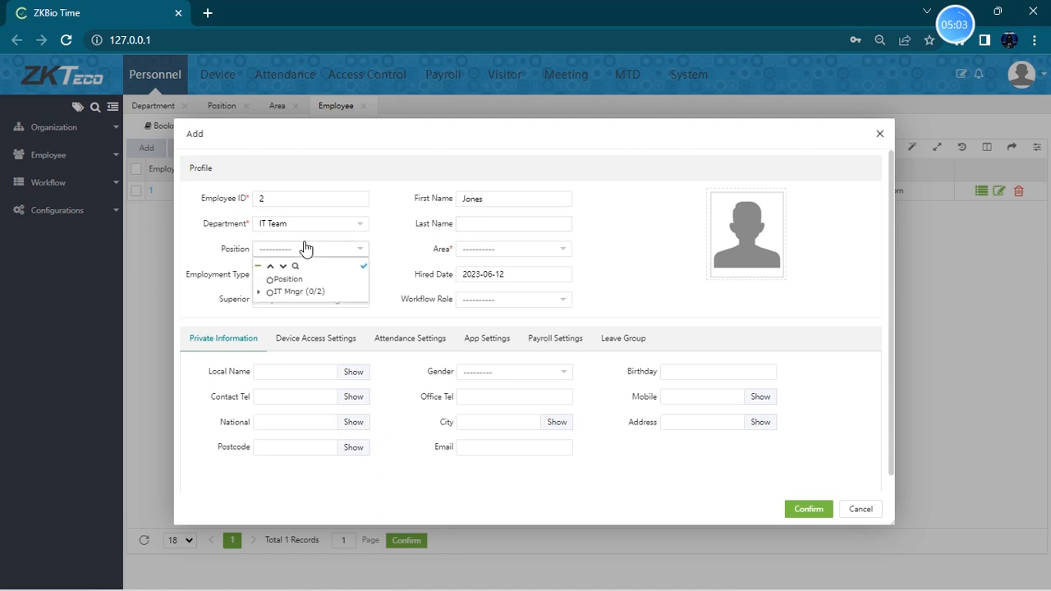
click(266, 294)
click(499, 251)
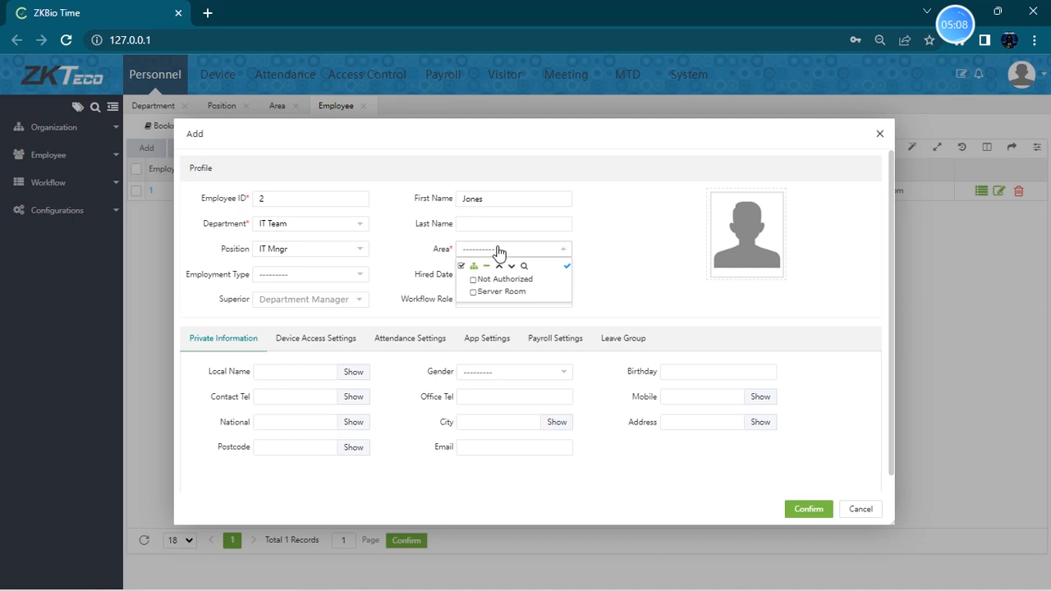
click(479, 293)
- Choose Official as the employment type and confirm the second employee
click(358, 280)
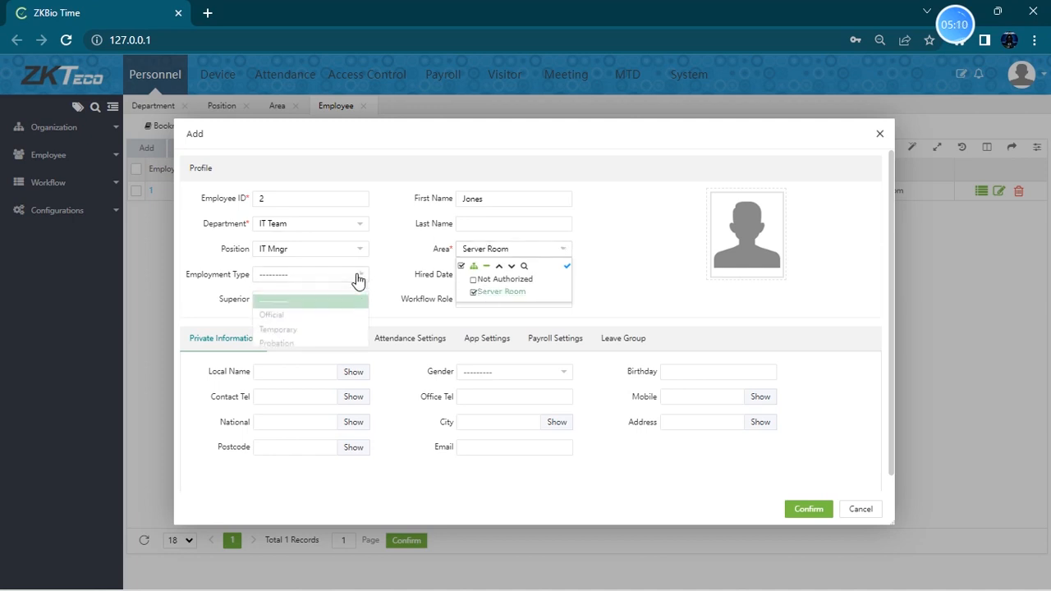
click(315, 304)
click(729, 314)
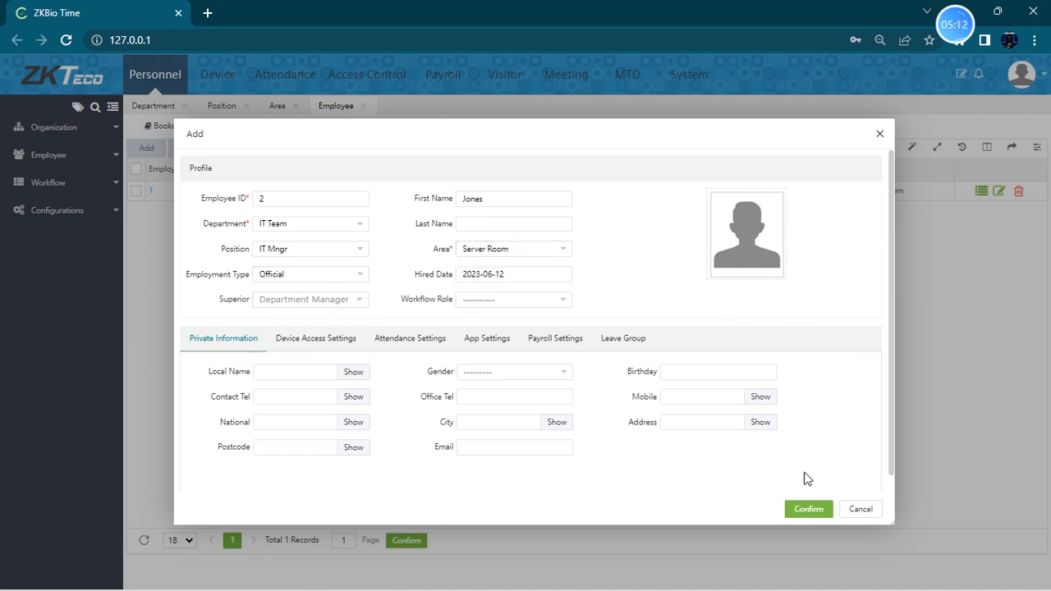
click(809, 509)
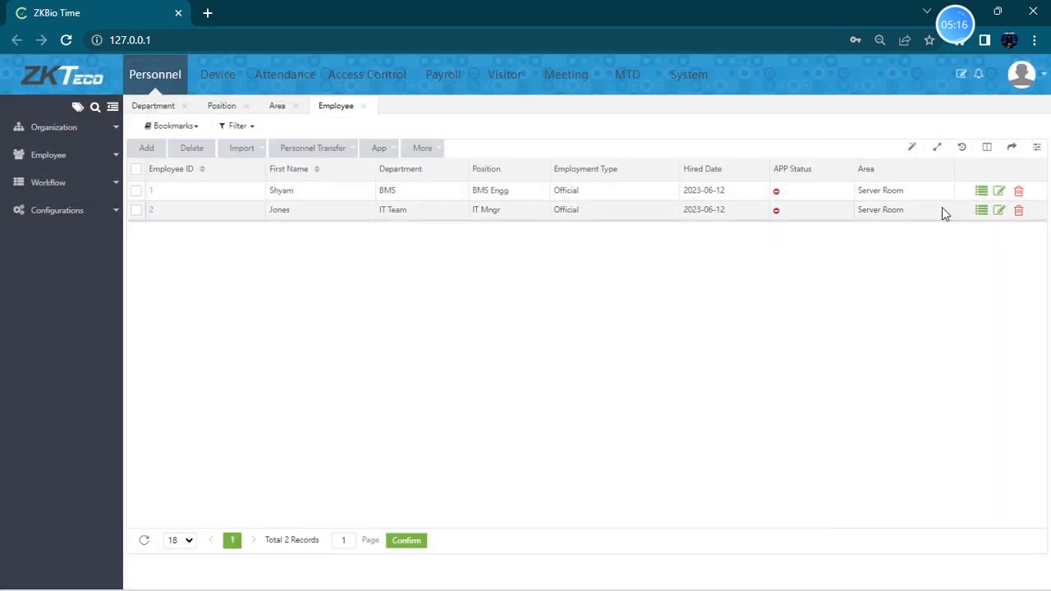
- Open the first employee for editing and set their superior to employee 2
click(999, 191)
click(363, 304)
text(2)
click(316, 345)
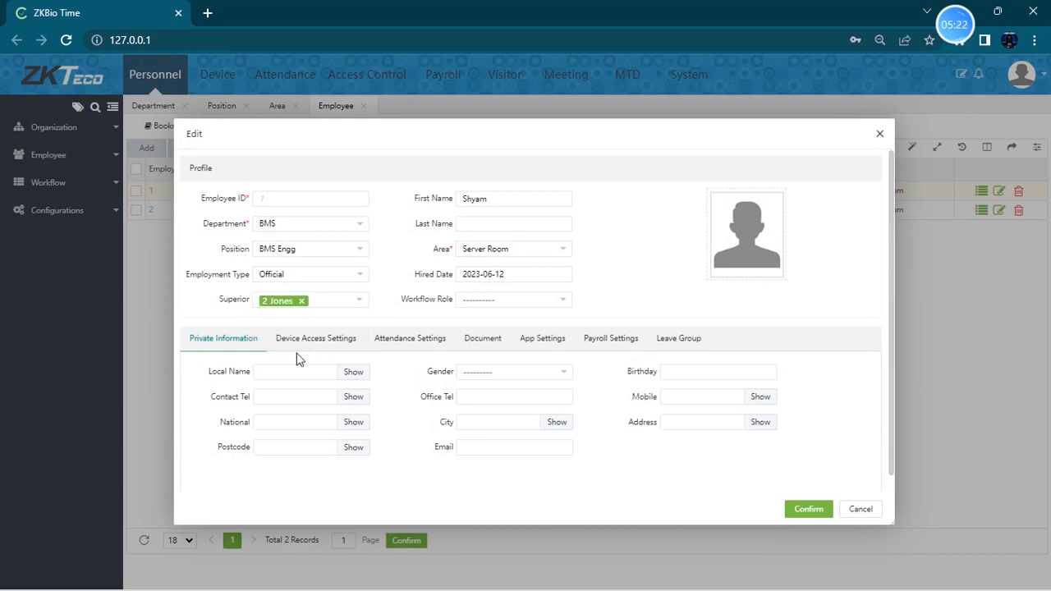
- Set the first employee's gender to Male in the private information section
double_click(498, 199)
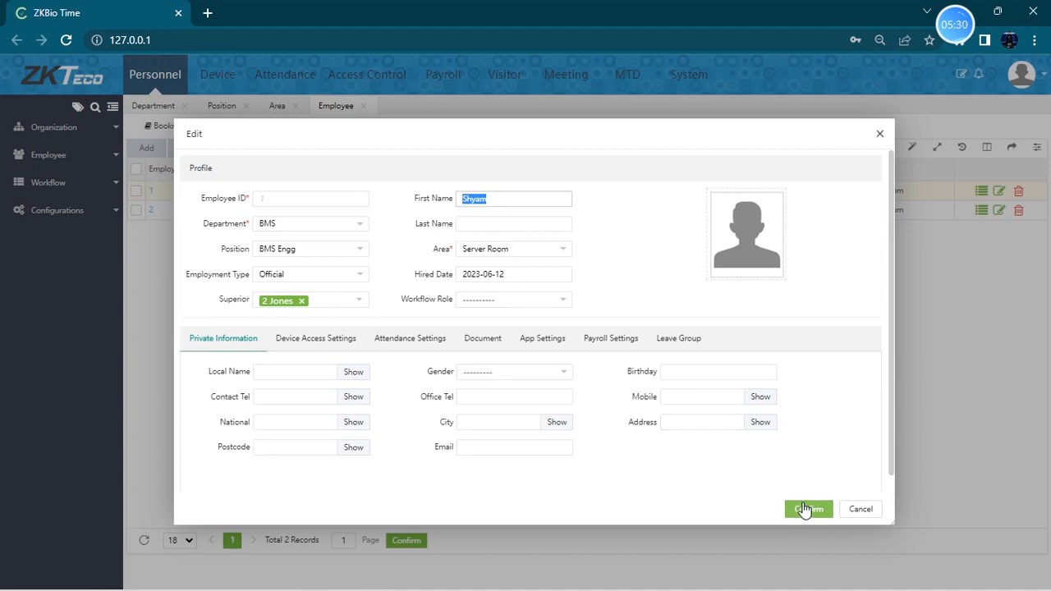
click(226, 345)
click(529, 379)
click(497, 402)
click(672, 423)
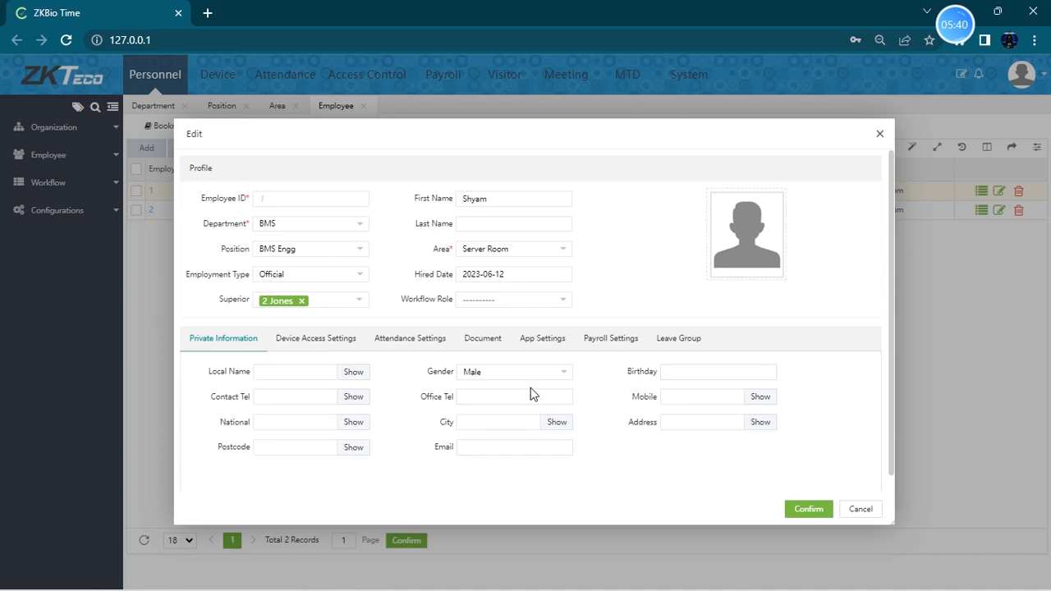
- Examine the verify mode and device privilege options in the device access settings
drag(532, 391, 464, 387)
click(441, 448)
click(326, 346)
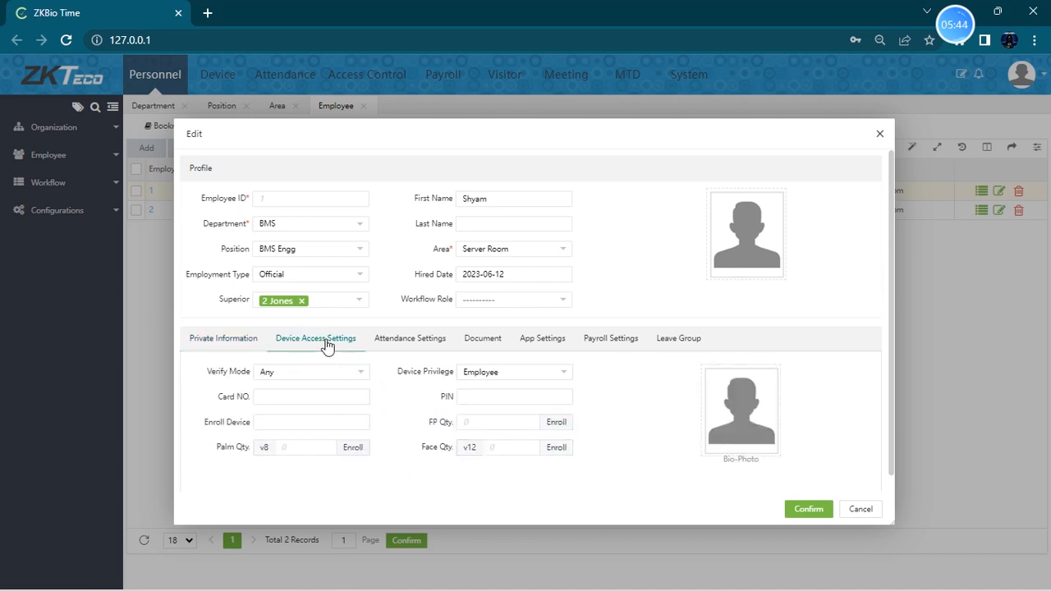
click(316, 380)
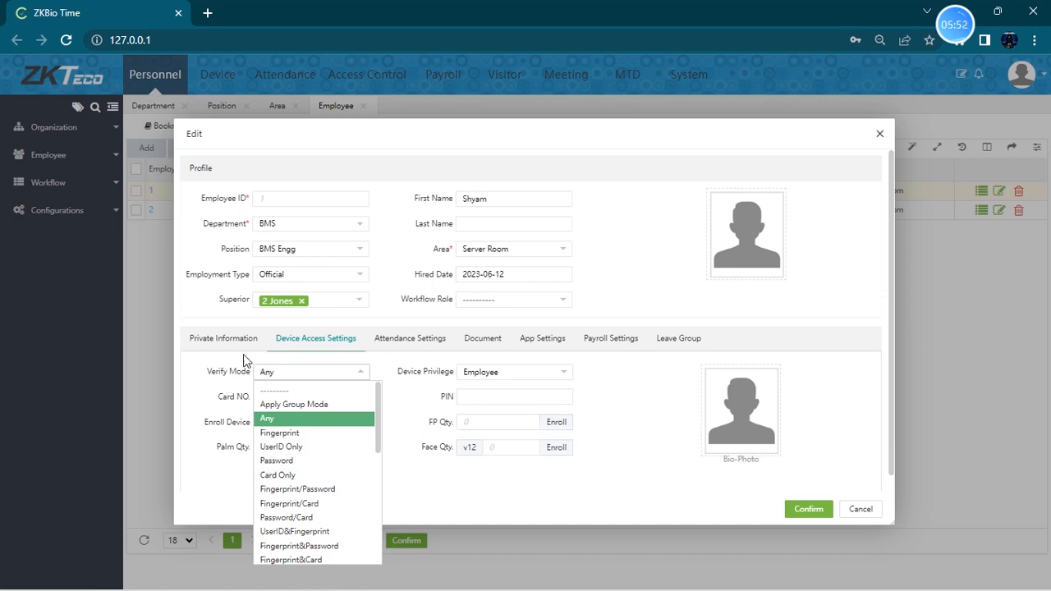
scroll(282, 481, down, 5)
scroll(315, 476, up, 5)
click(408, 408)
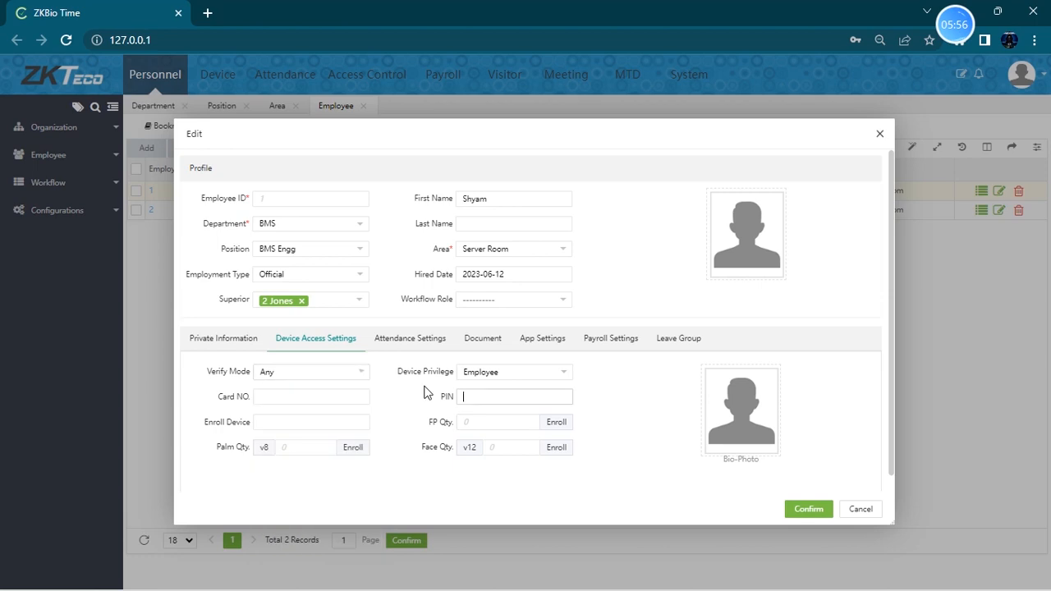
click(495, 377)
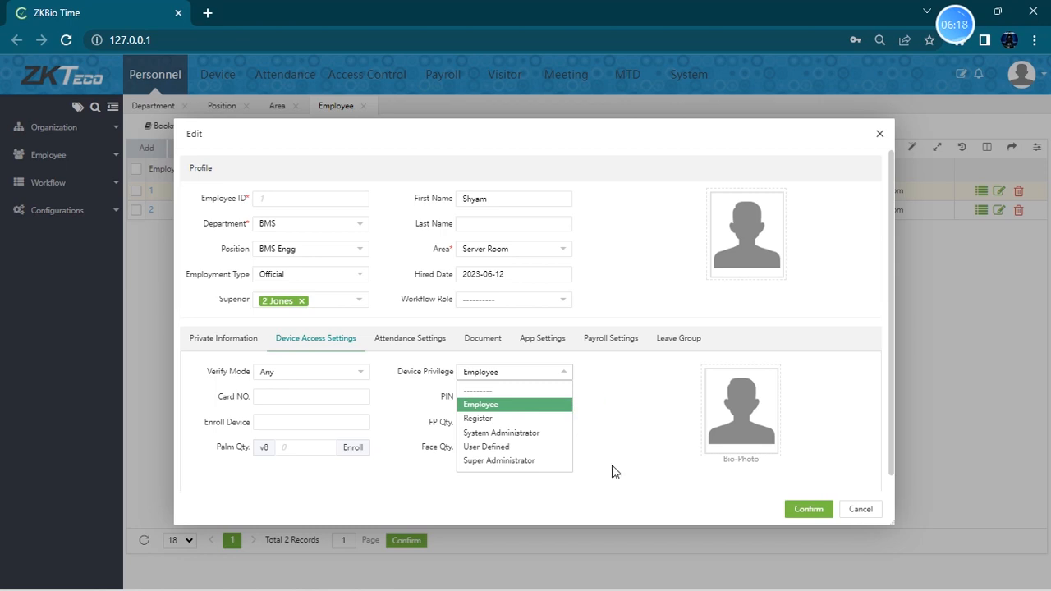
click(429, 408)
click(326, 399)
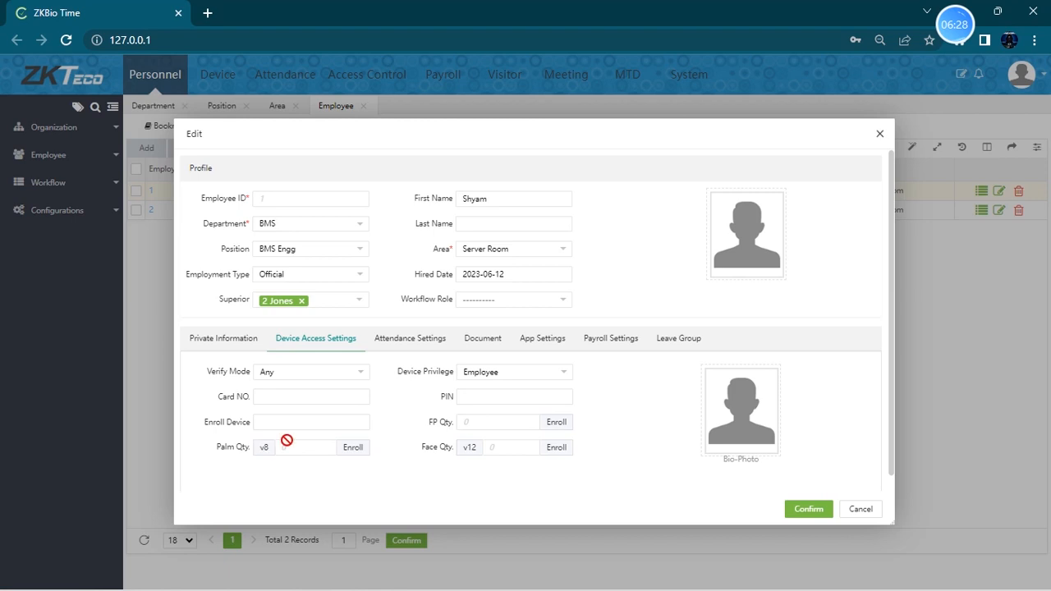
- Try to enroll a fingerprint for the employee from the device access settings
click(564, 428)
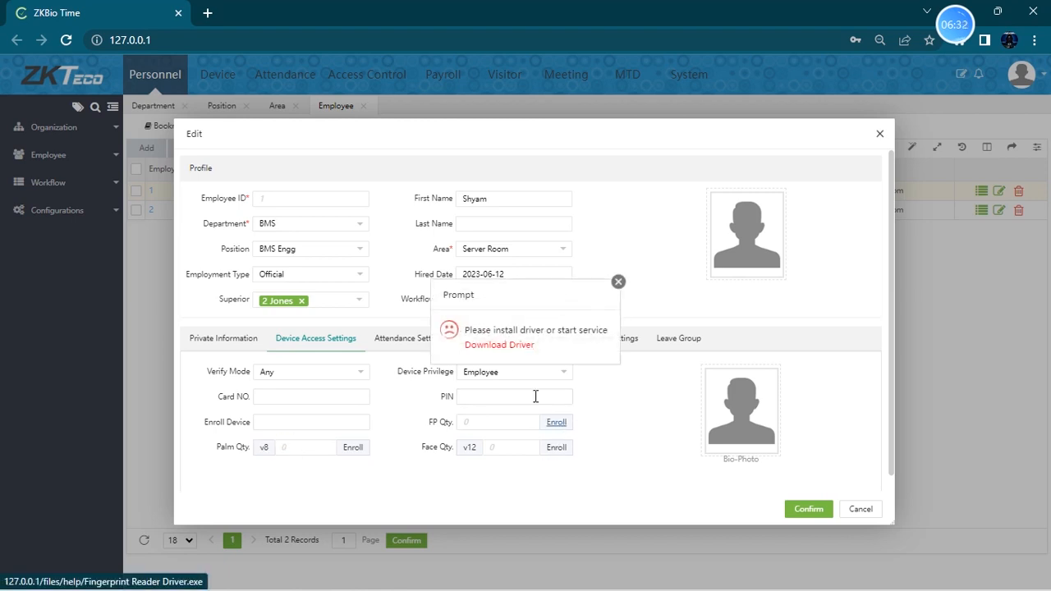
click(618, 282)
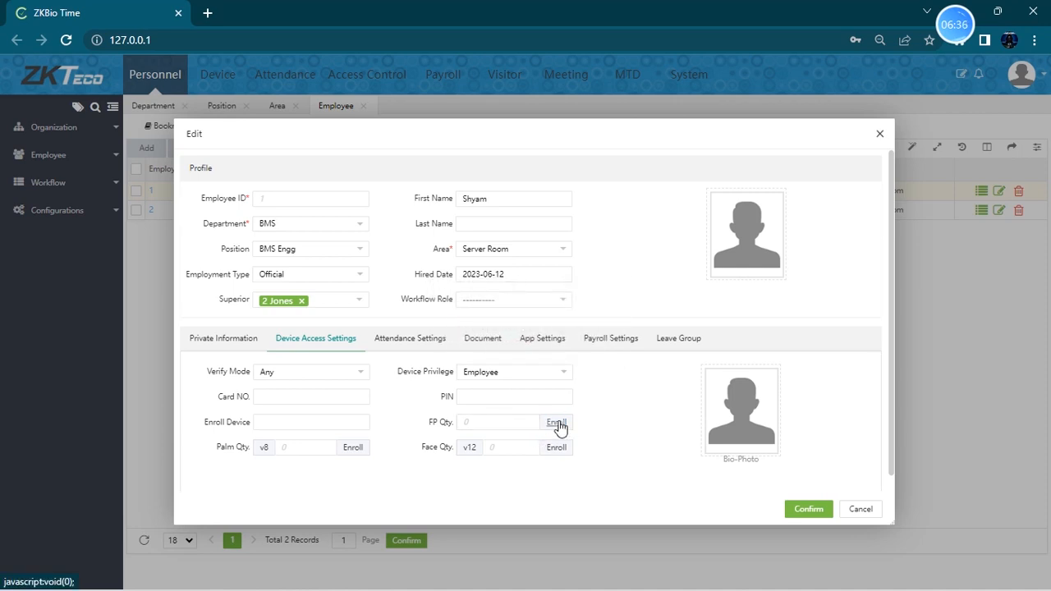
click(559, 426)
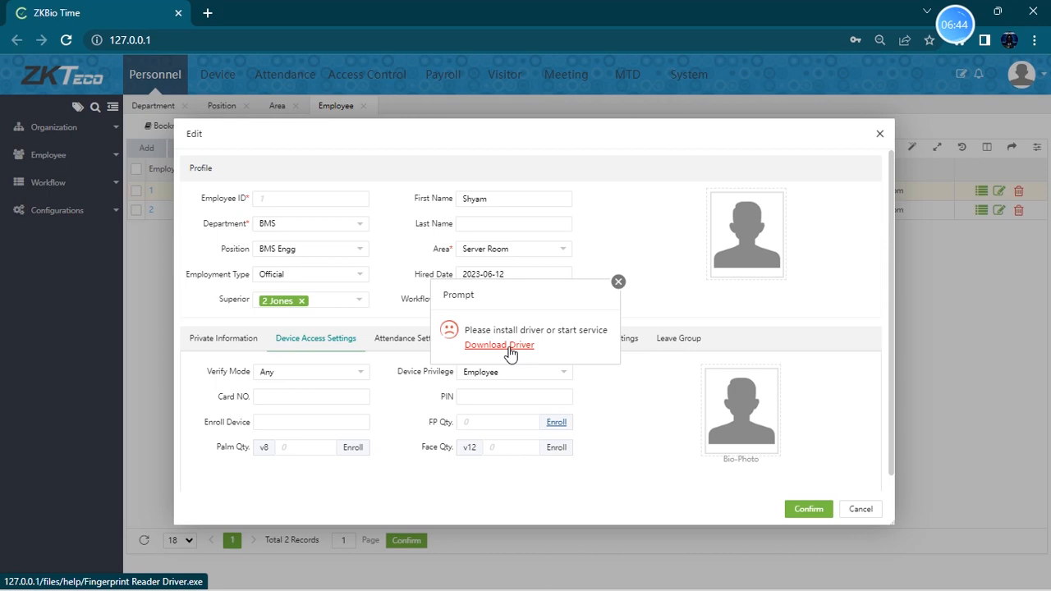
click(618, 282)
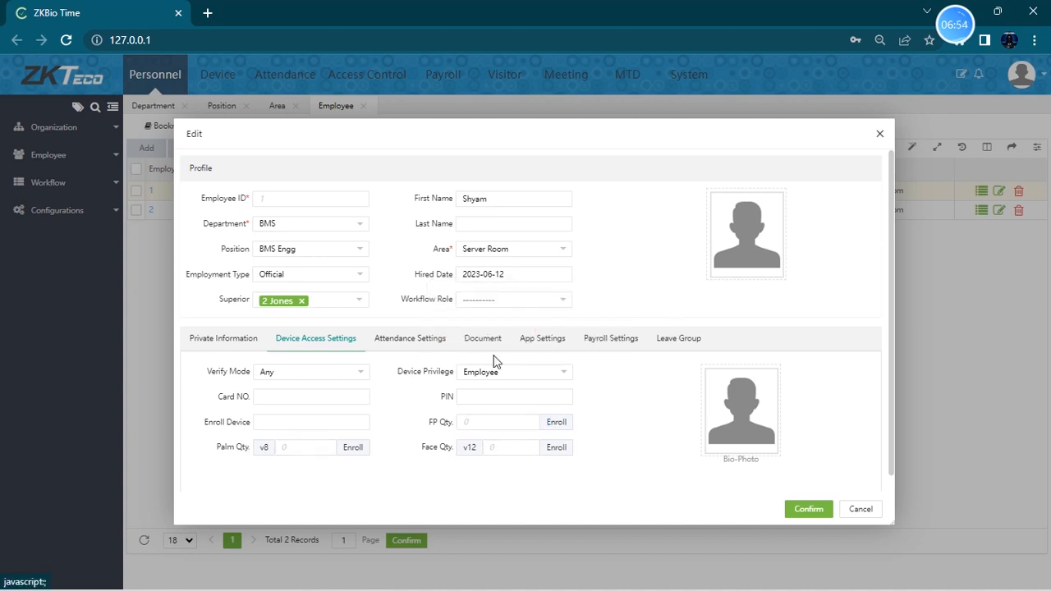
- Replace the employee's self-password in the attendance settings with a new password
click(418, 343)
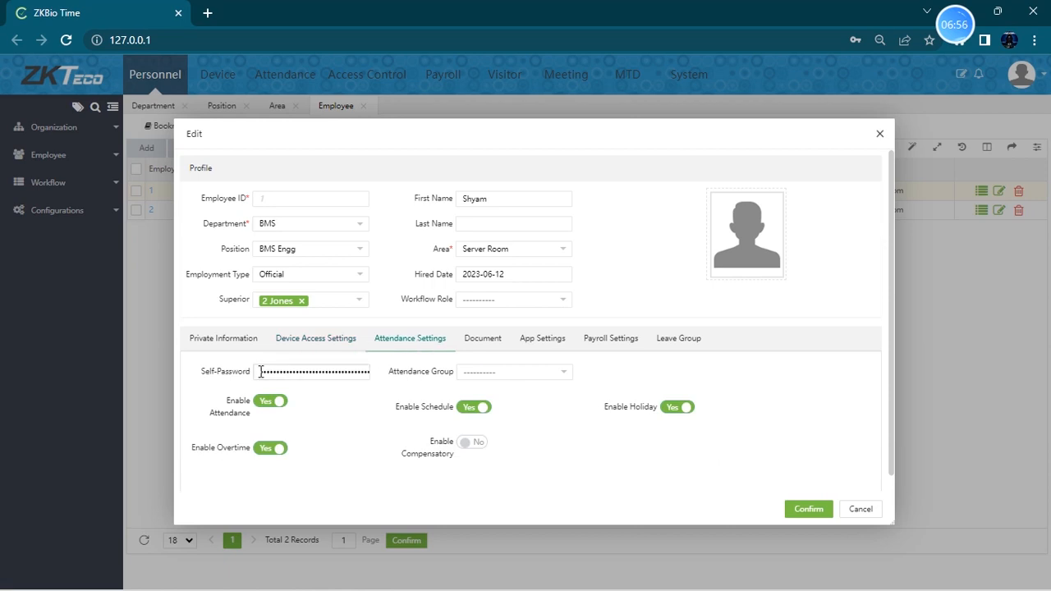
drag(286, 371, 417, 383)
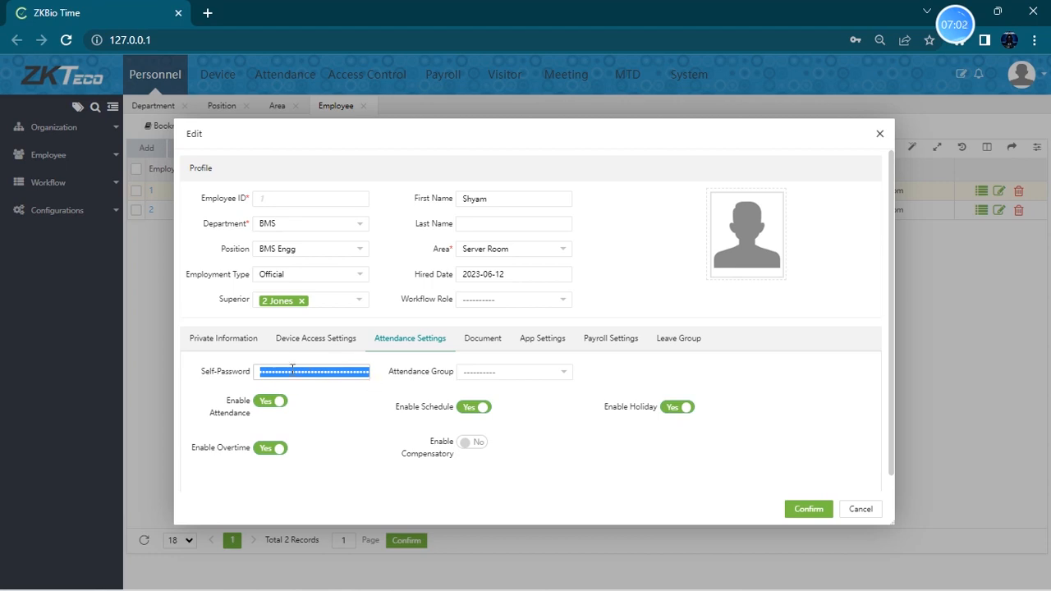
key(BackSpace)
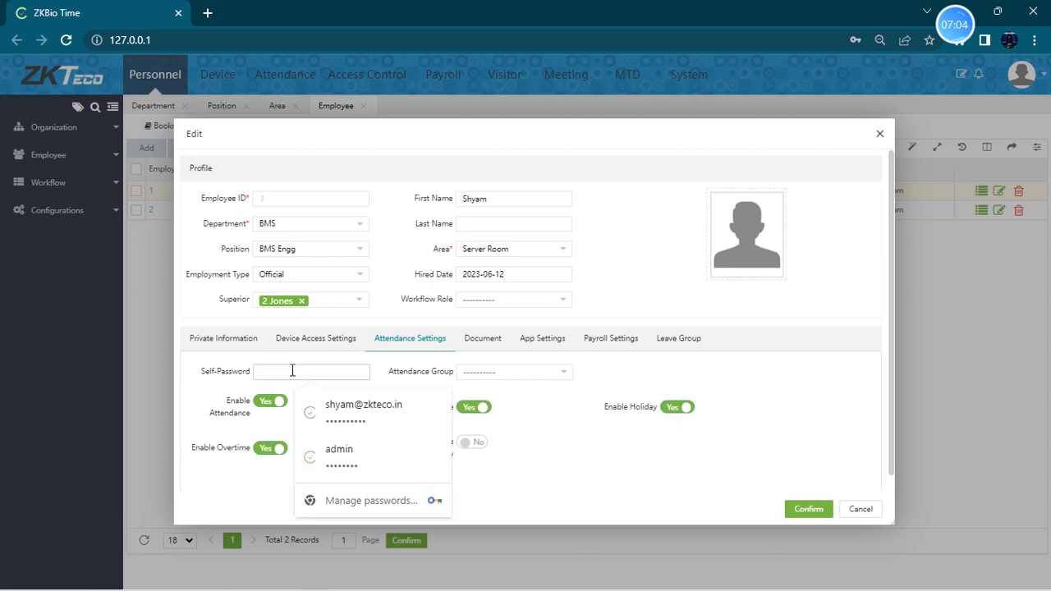
text(12)
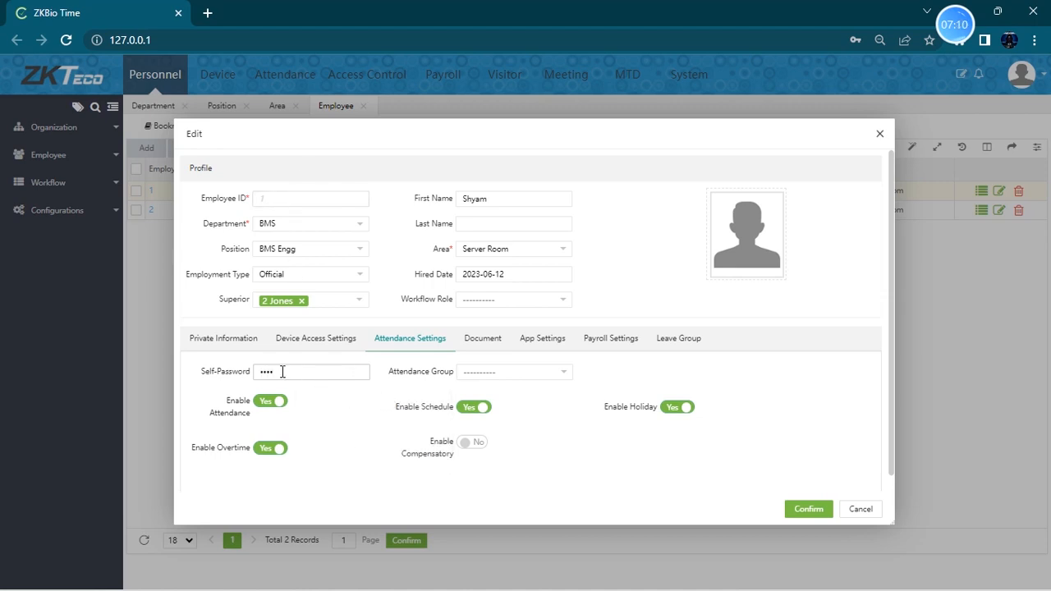
drag(319, 371, 218, 373)
drag(282, 372, 230, 372)
- Examine the form for adding a document to the employee, closing it without adding anything
click(482, 343)
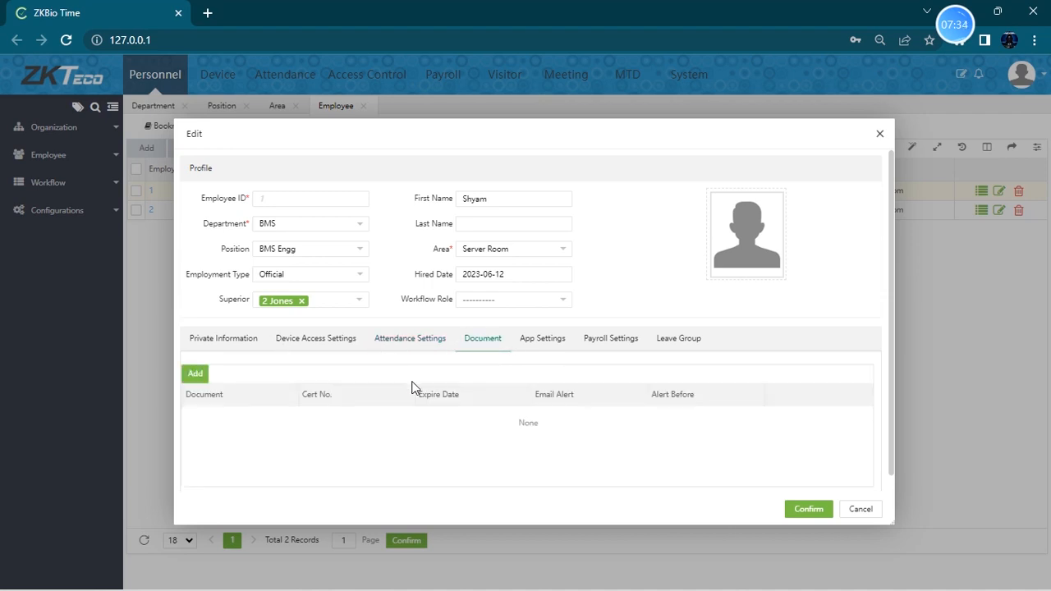
click(194, 374)
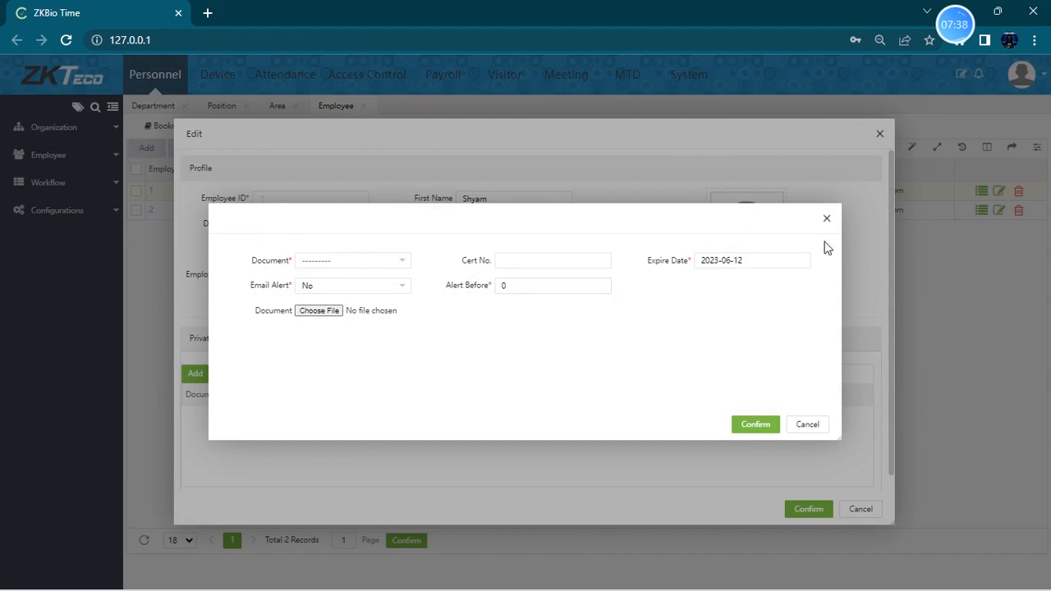
click(827, 219)
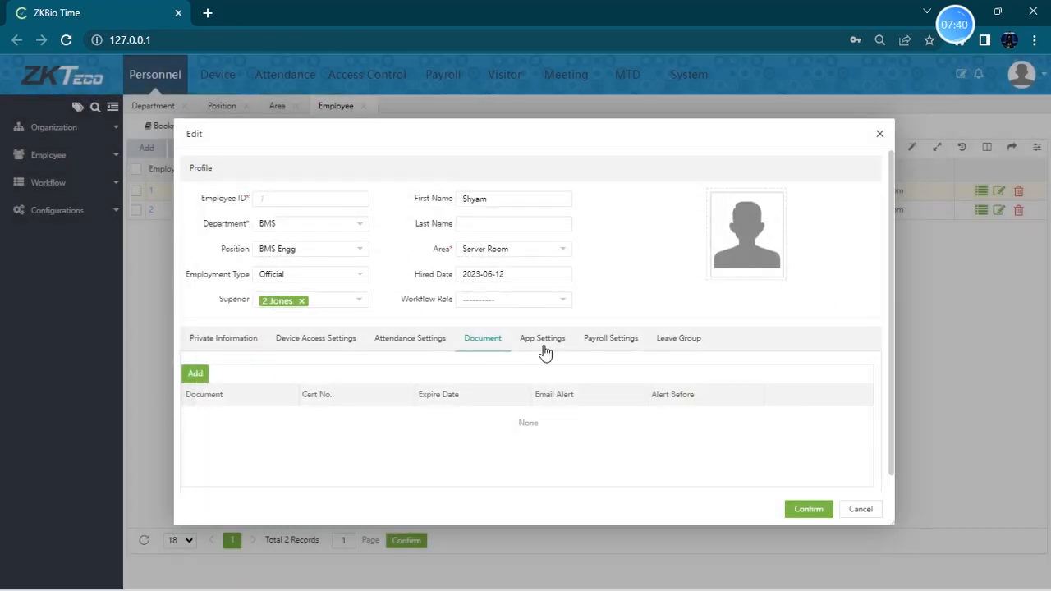
- Enable the employee's app status and keep the app role as Employee
click(542, 345)
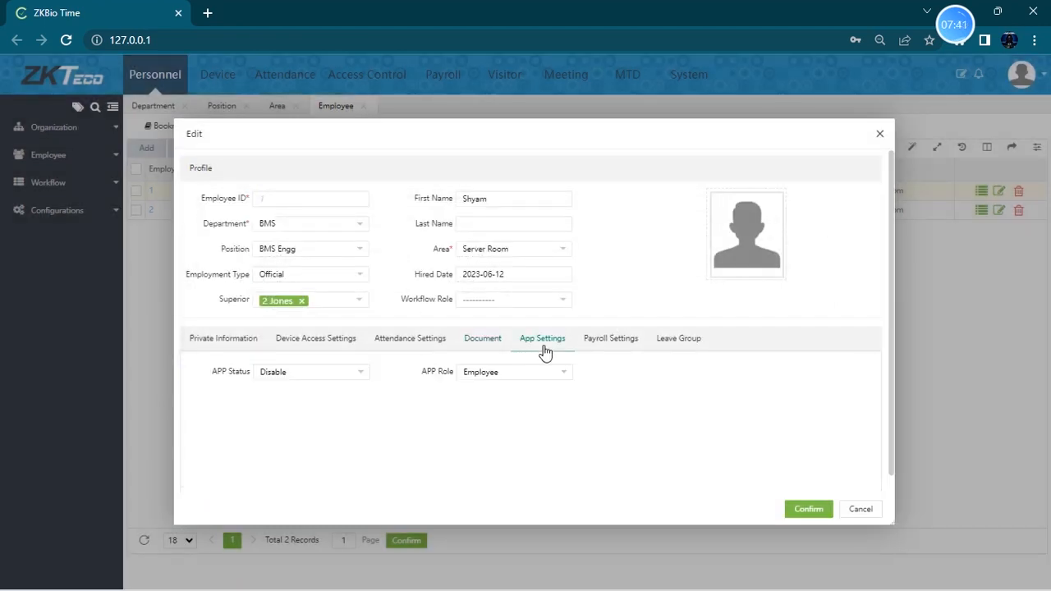
click(357, 376)
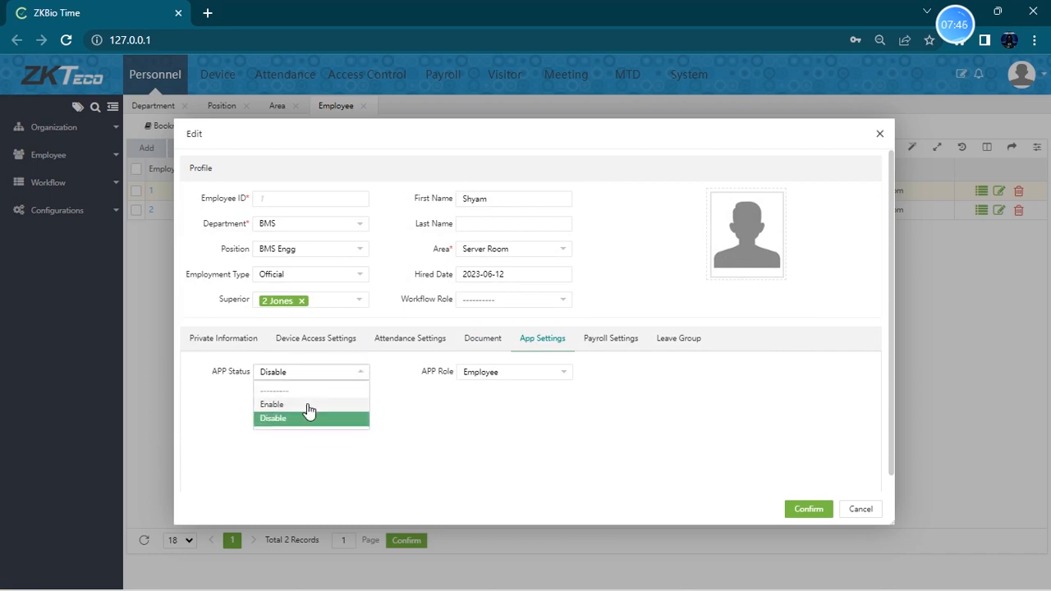
click(307, 403)
click(519, 379)
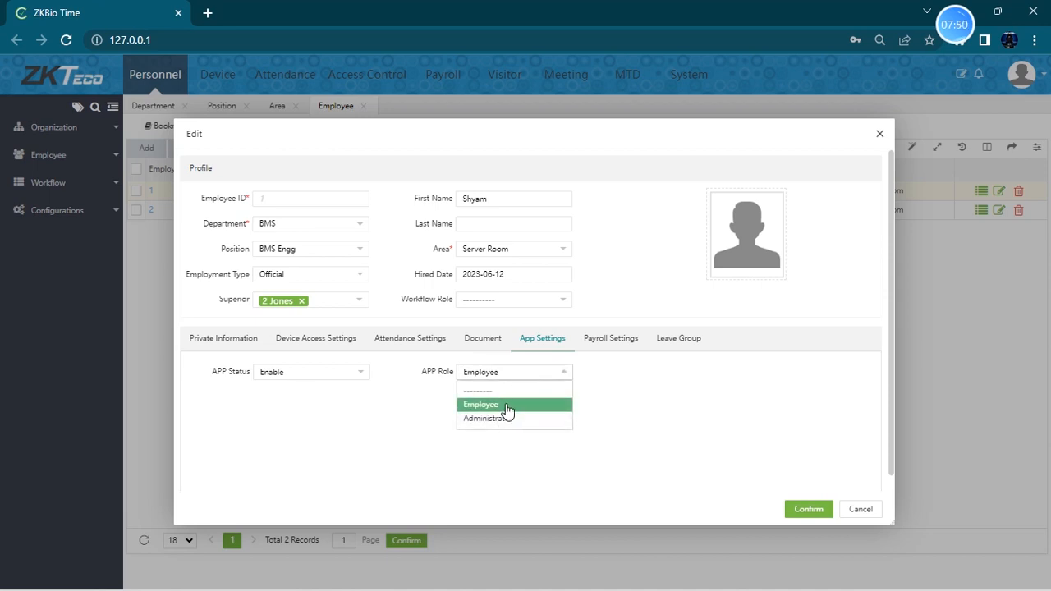
click(490, 402)
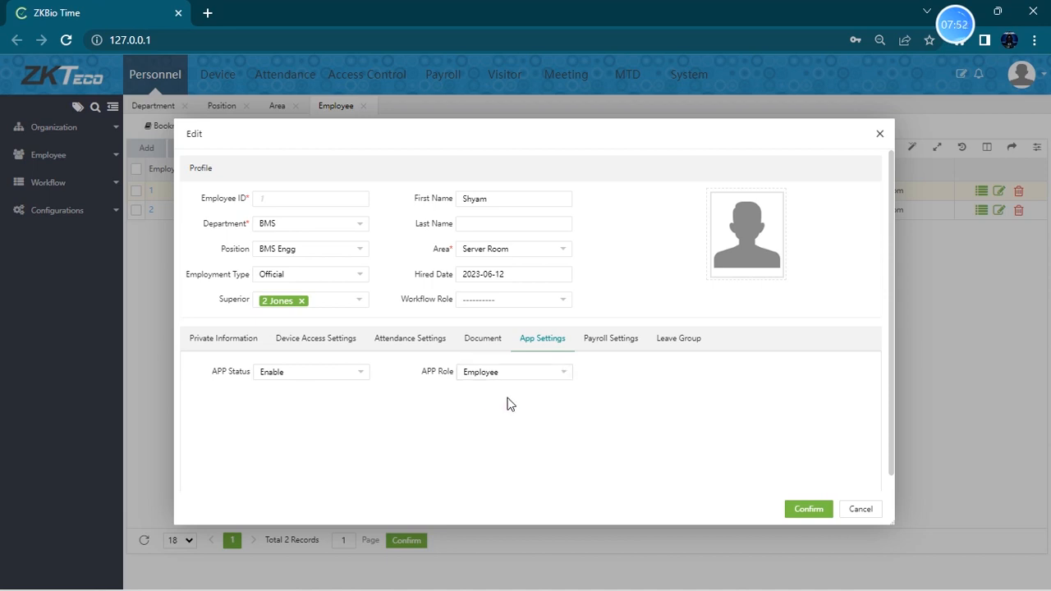
- Examine the employee's payroll settings and the leave group options
click(610, 345)
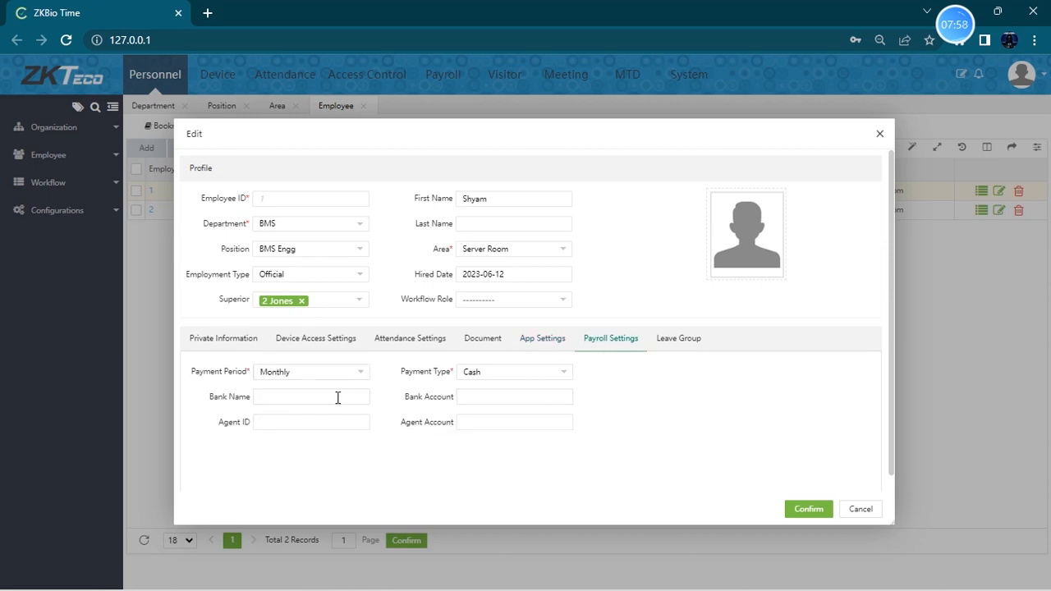
click(274, 425)
click(508, 394)
click(685, 343)
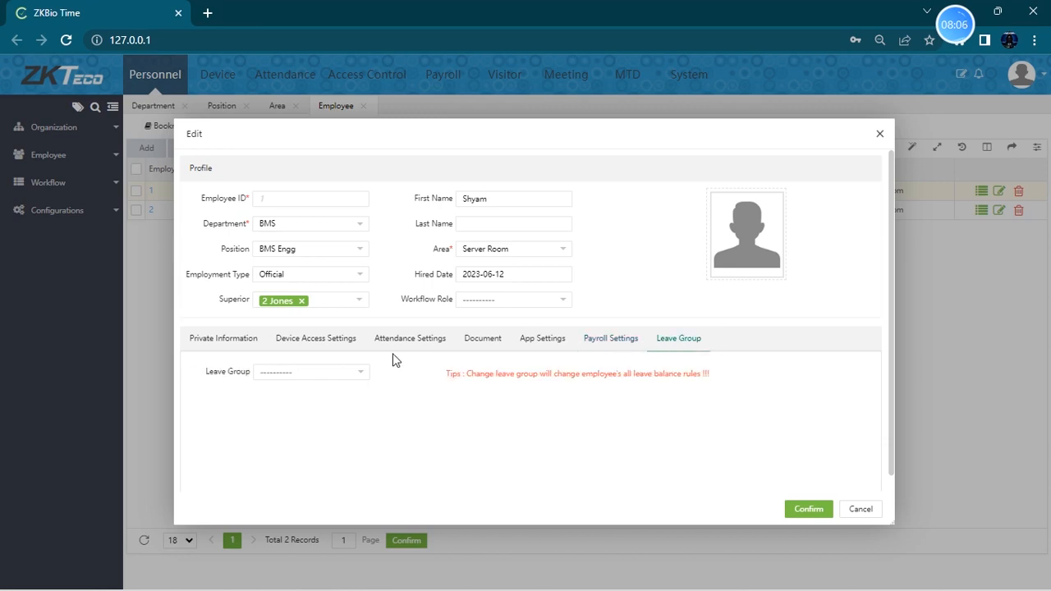
click(360, 372)
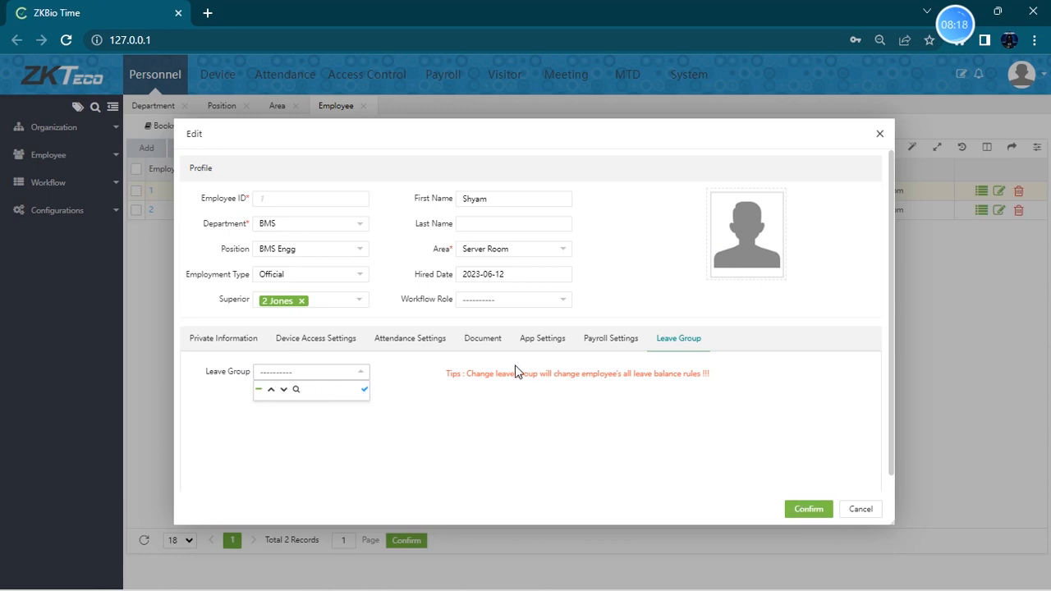
- Confirm the first employee's changes and dismiss the browser's password warnings
click(811, 507)
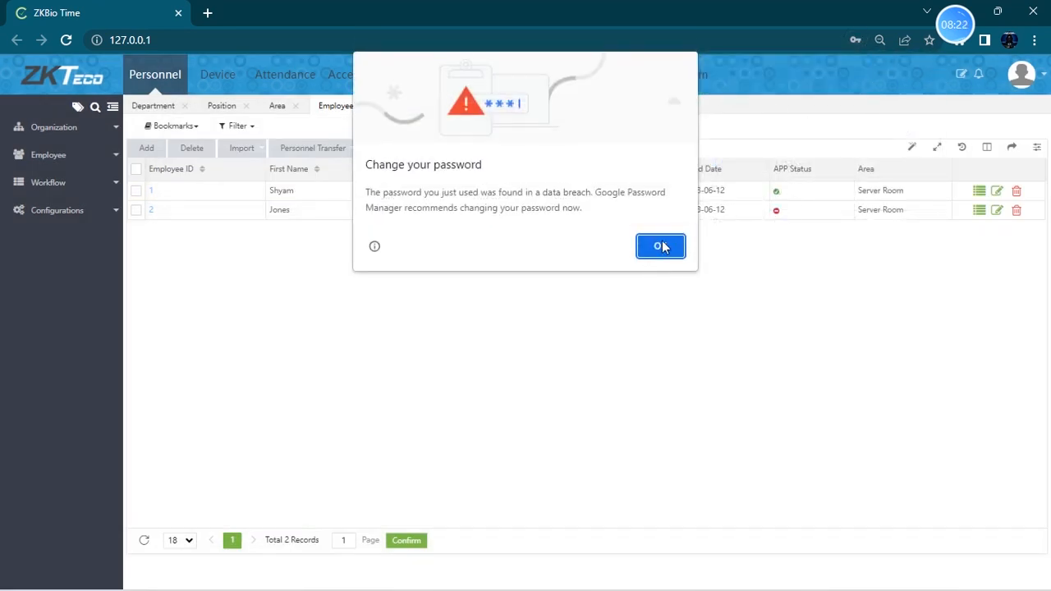
click(661, 246)
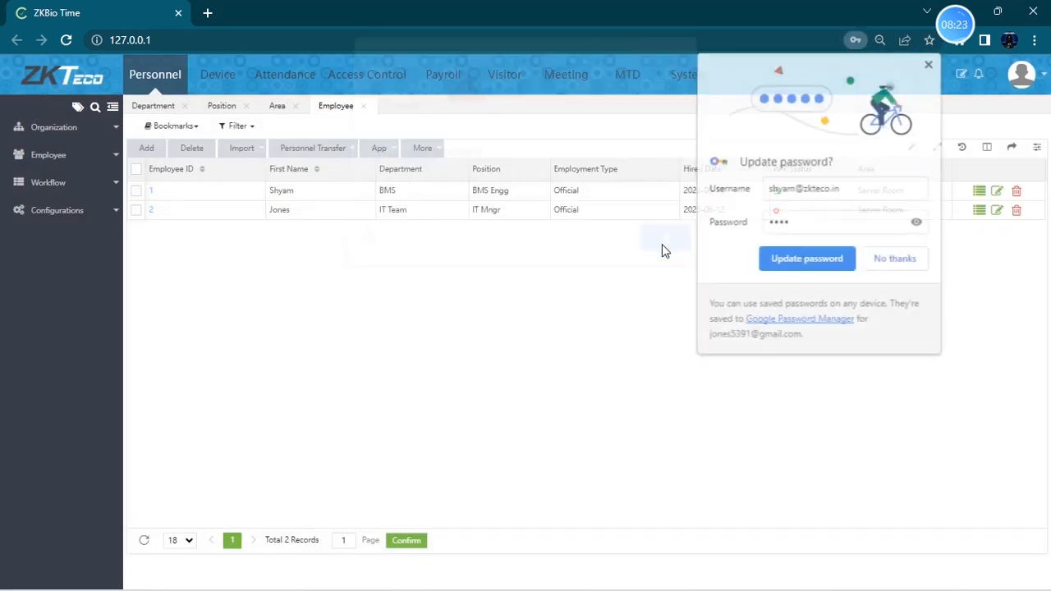
click(930, 64)
- Open the second employee for editing and replace their self-password in the attendance settings
click(998, 212)
click(421, 340)
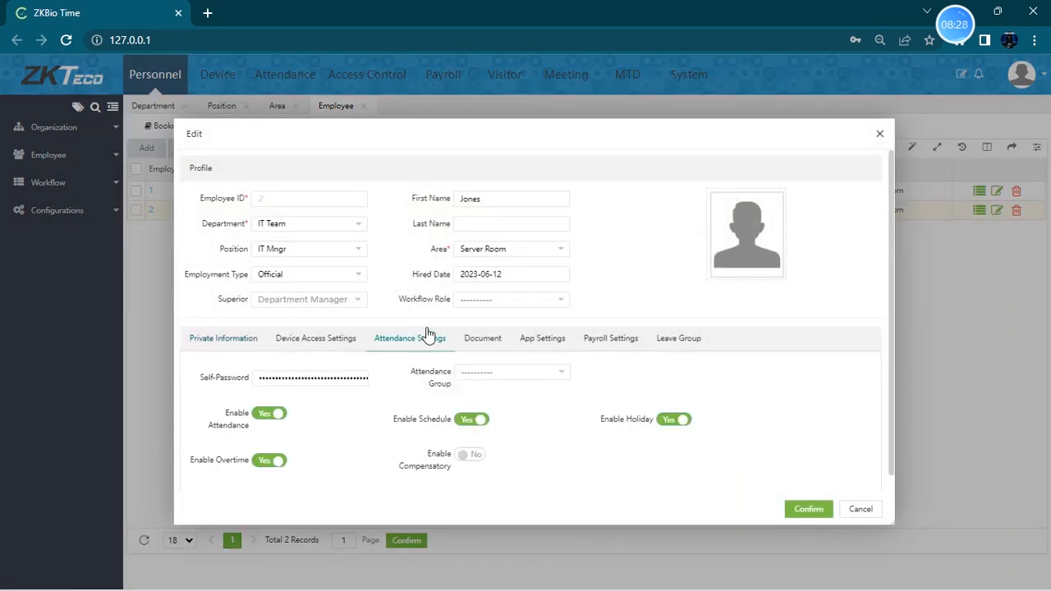
drag(260, 378, 460, 392)
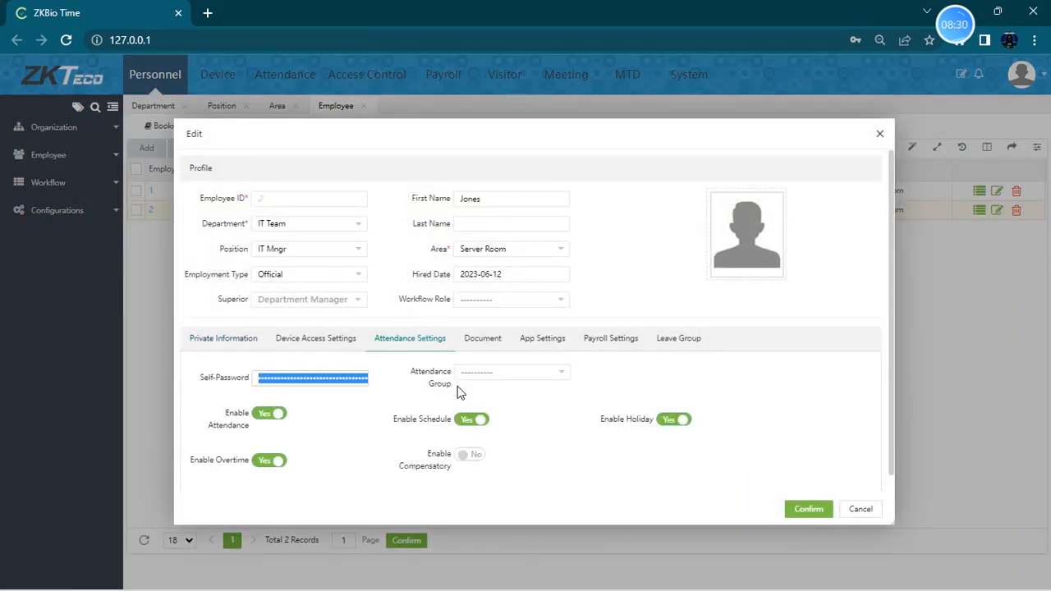
key(BackSpace)
text(1)
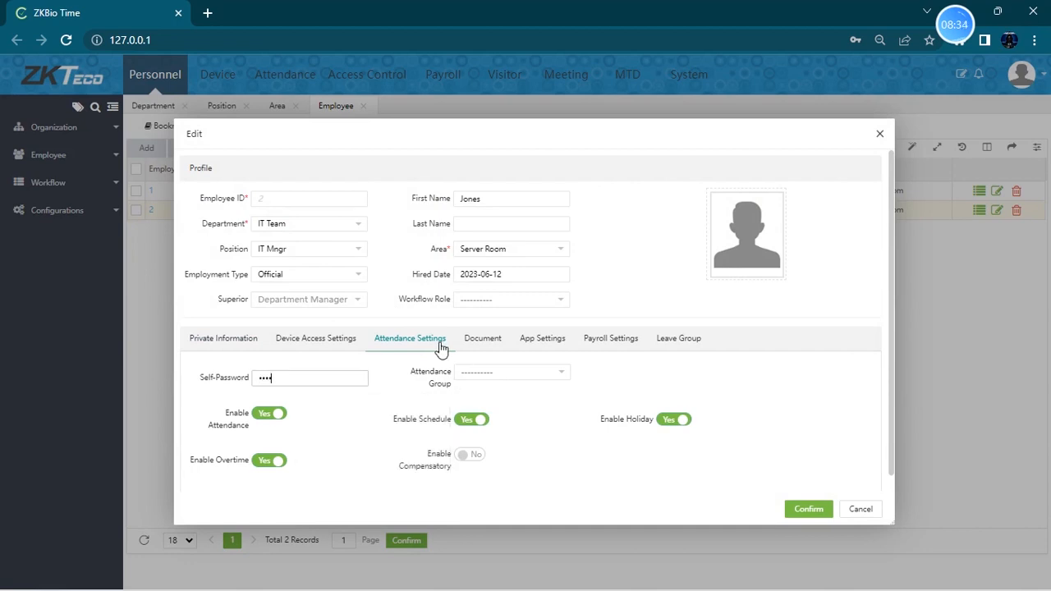
- Enable the second employee's app status and confirm the changes
click(542, 340)
click(298, 376)
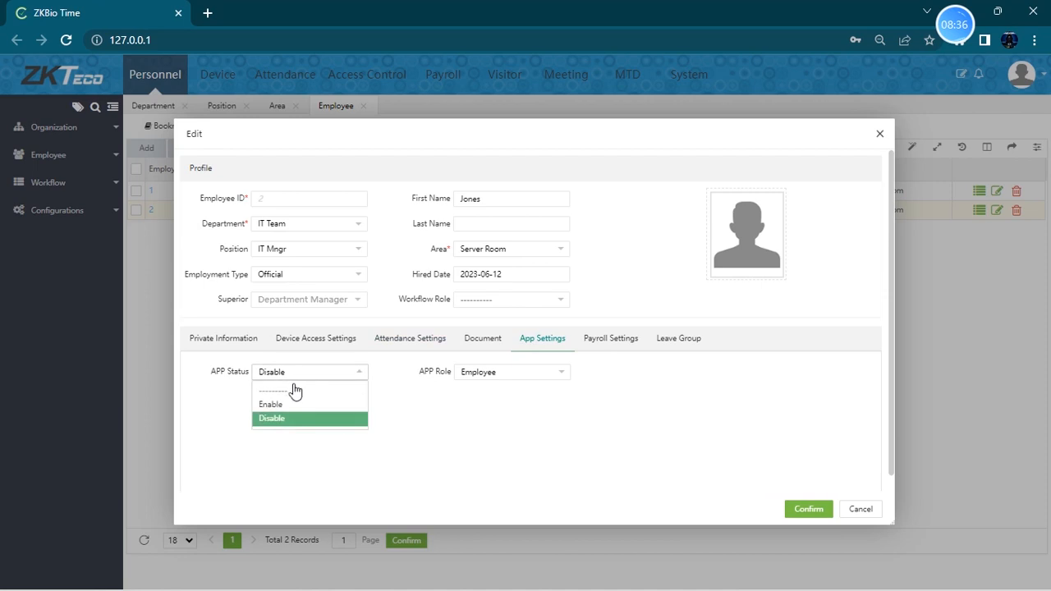
click(285, 405)
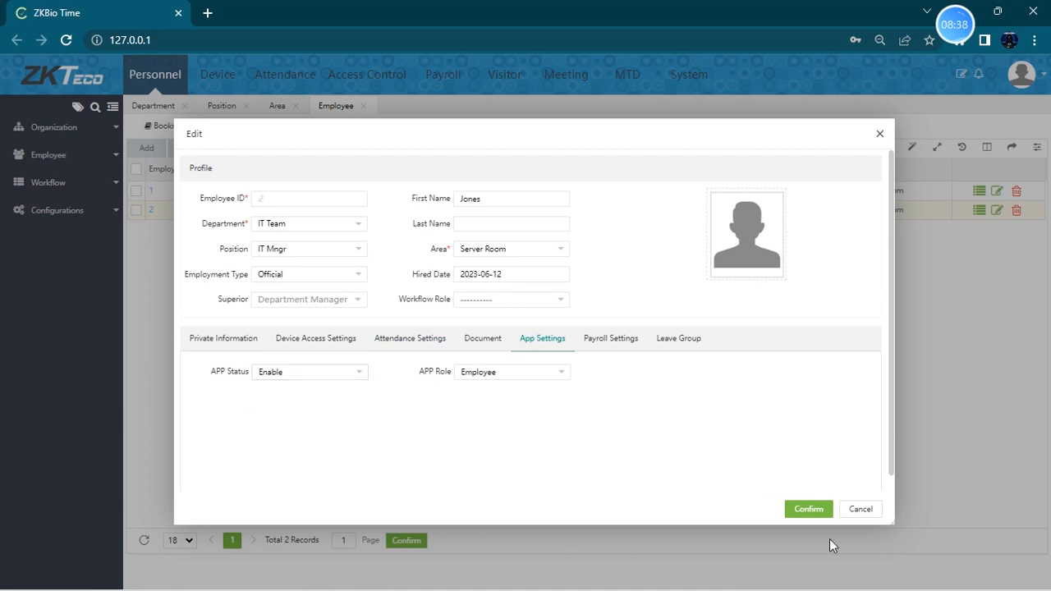
click(809, 510)
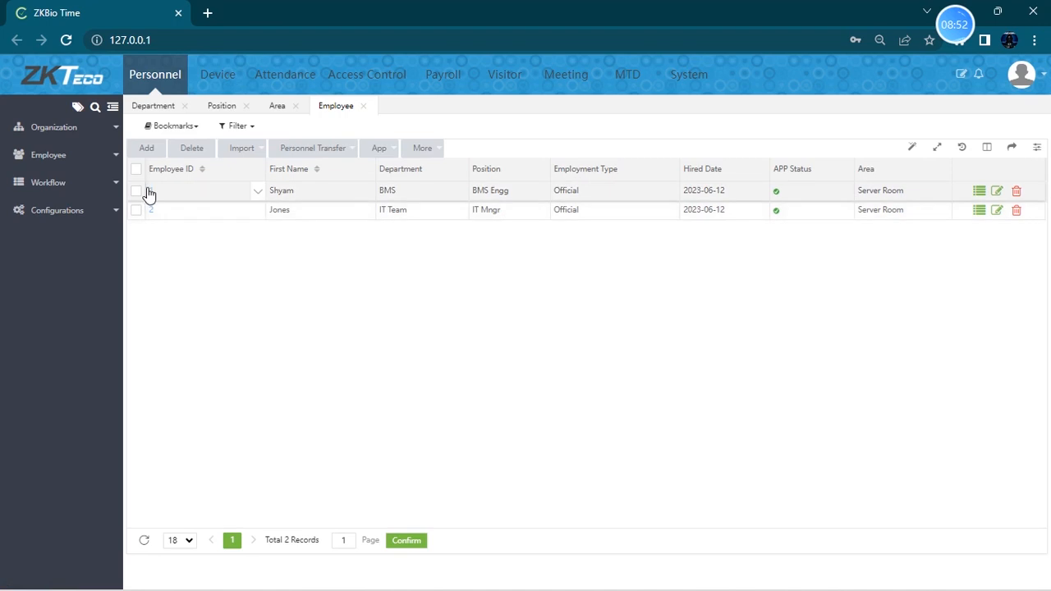
- Open the Resign page and its Add dialog to examine the resignation fields, then close it
click(85, 184)
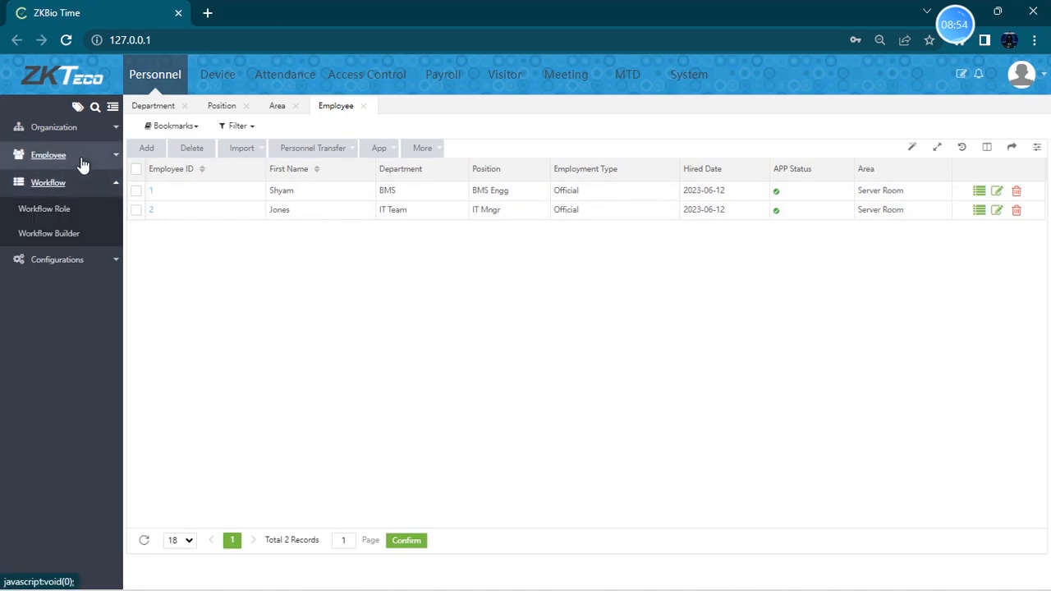
click(93, 156)
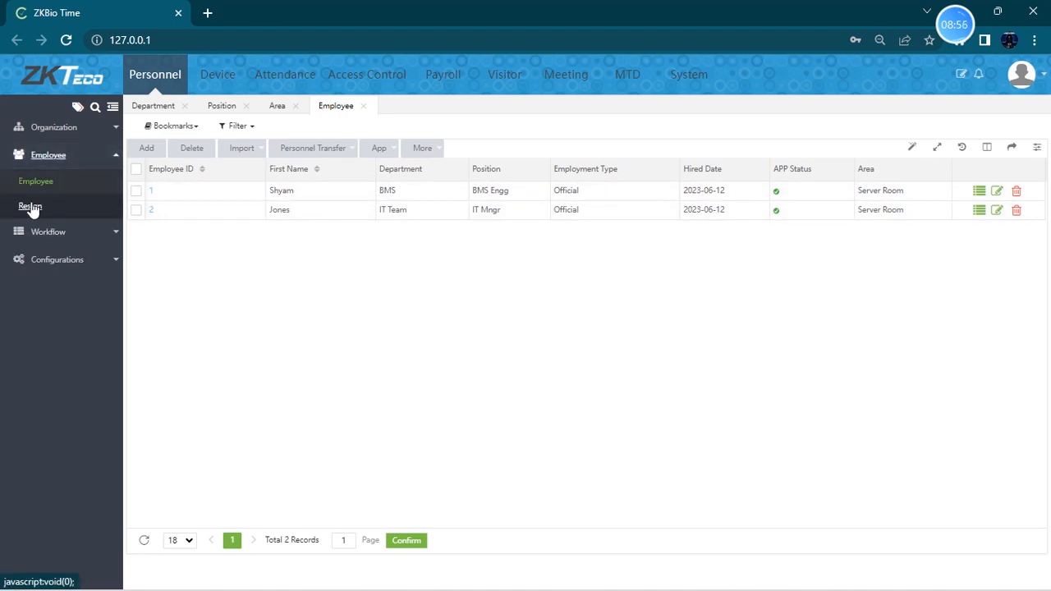
click(49, 207)
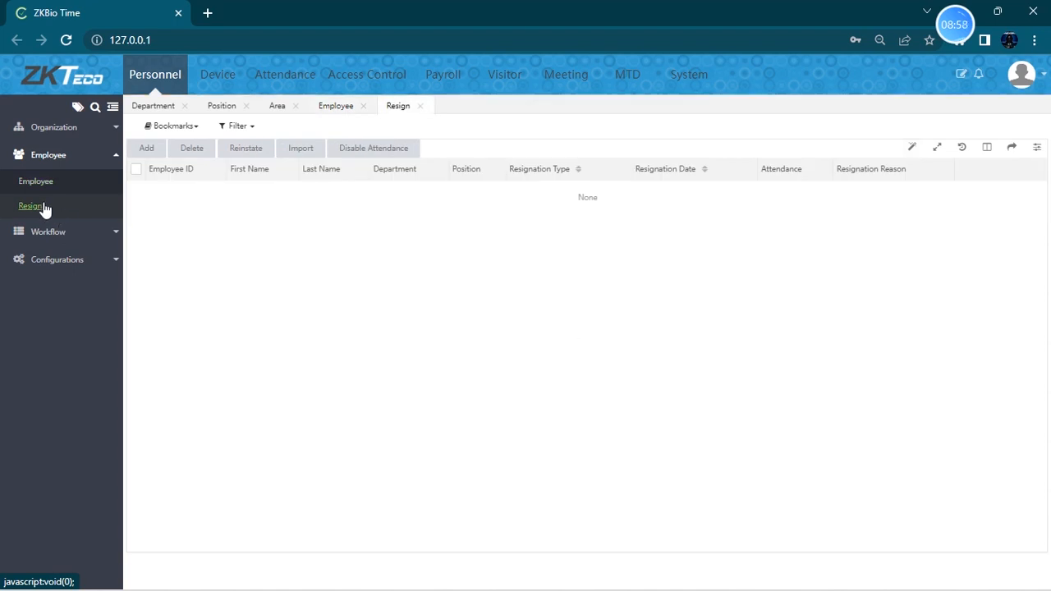
click(146, 148)
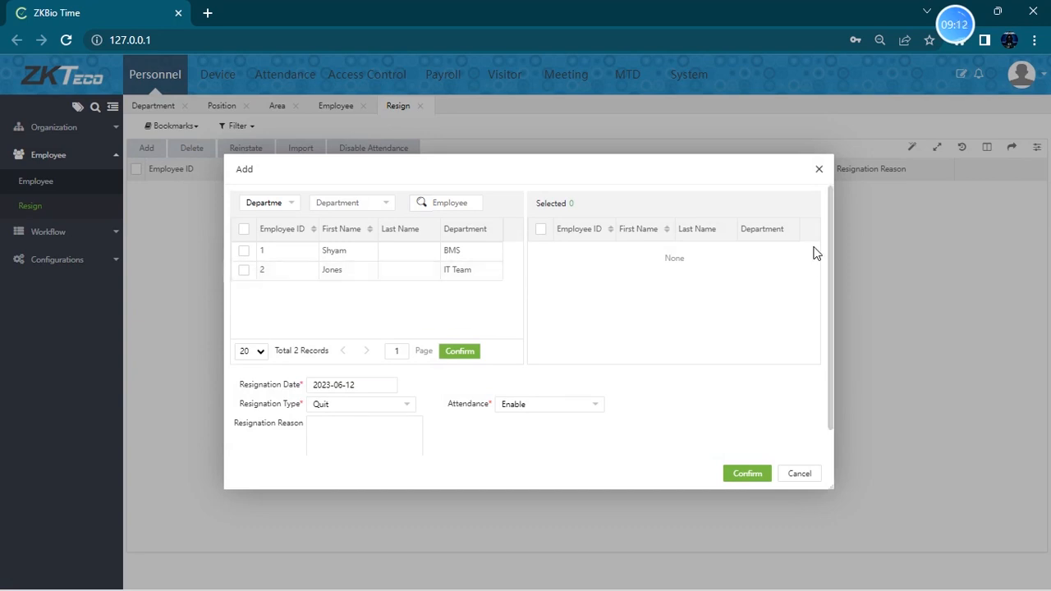
click(818, 170)
- Open the Document page under the Personnel configurations
click(111, 233)
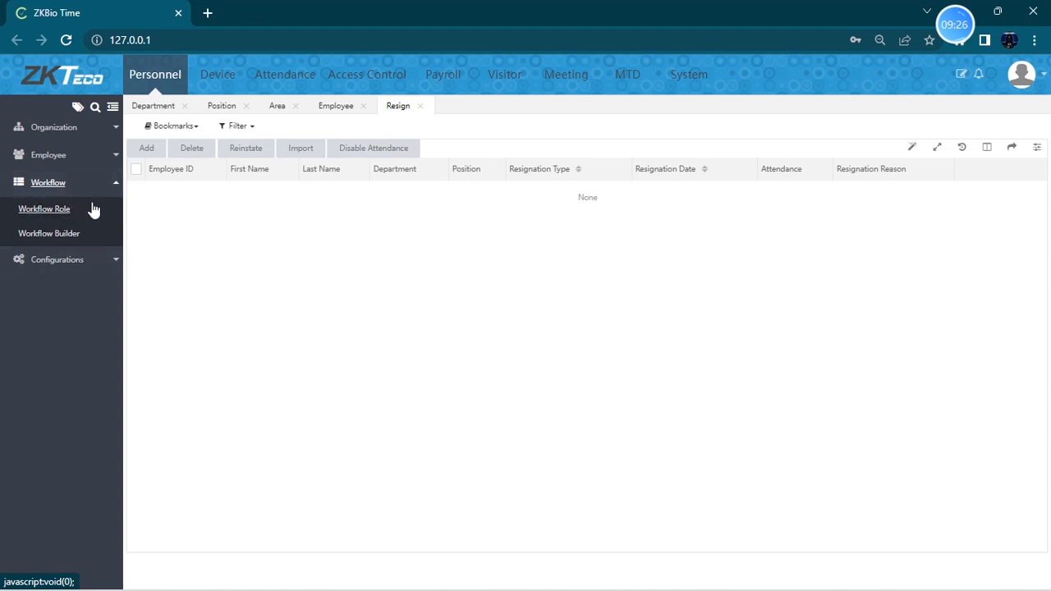
click(99, 260)
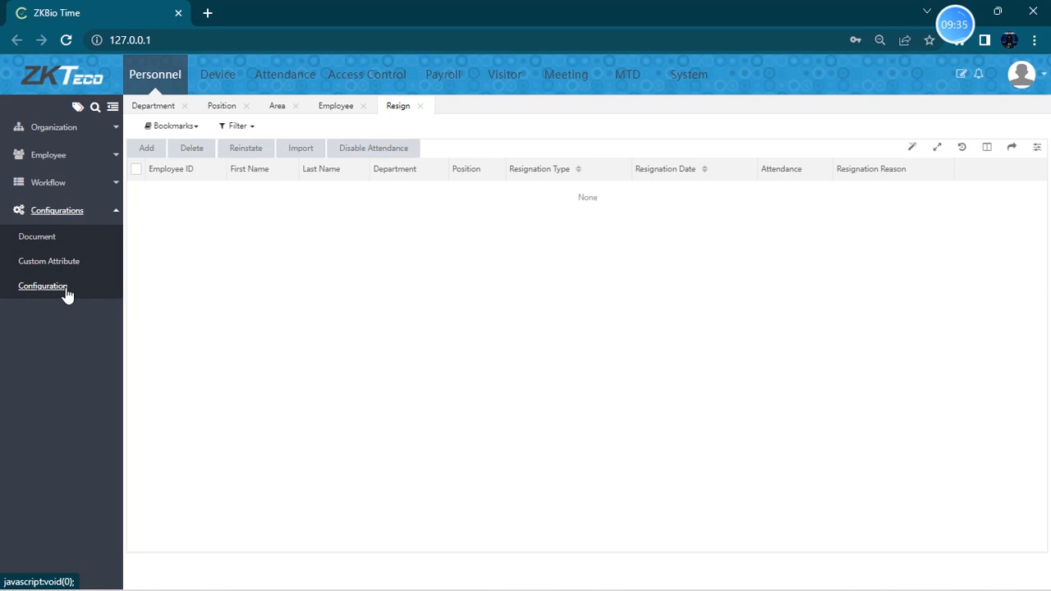
click(44, 244)
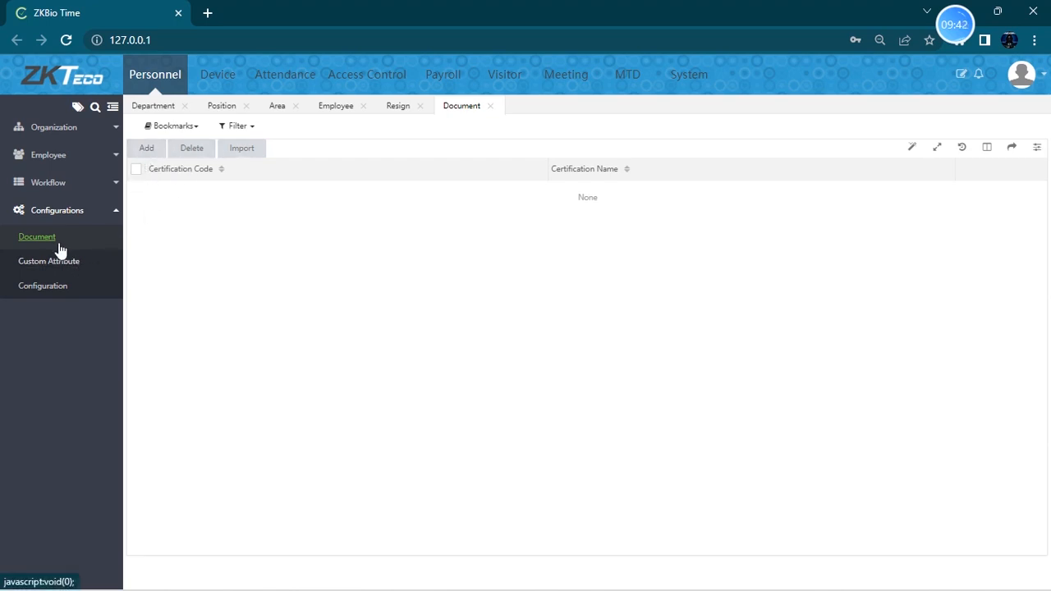
- Open a new visitor entry registration in the Visitor module, examine the certification type options, and cancel
click(499, 86)
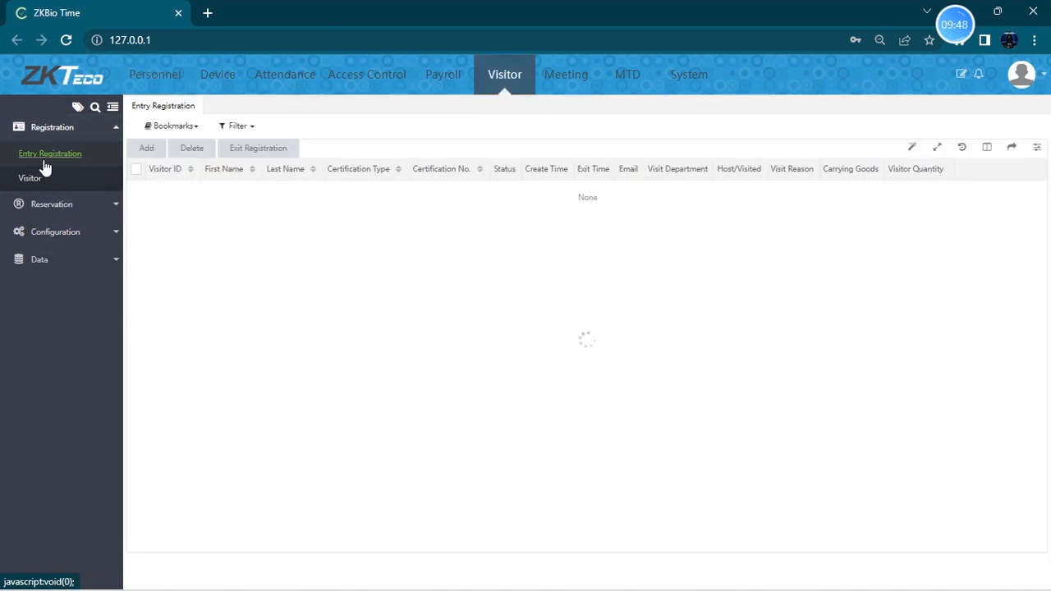
click(146, 151)
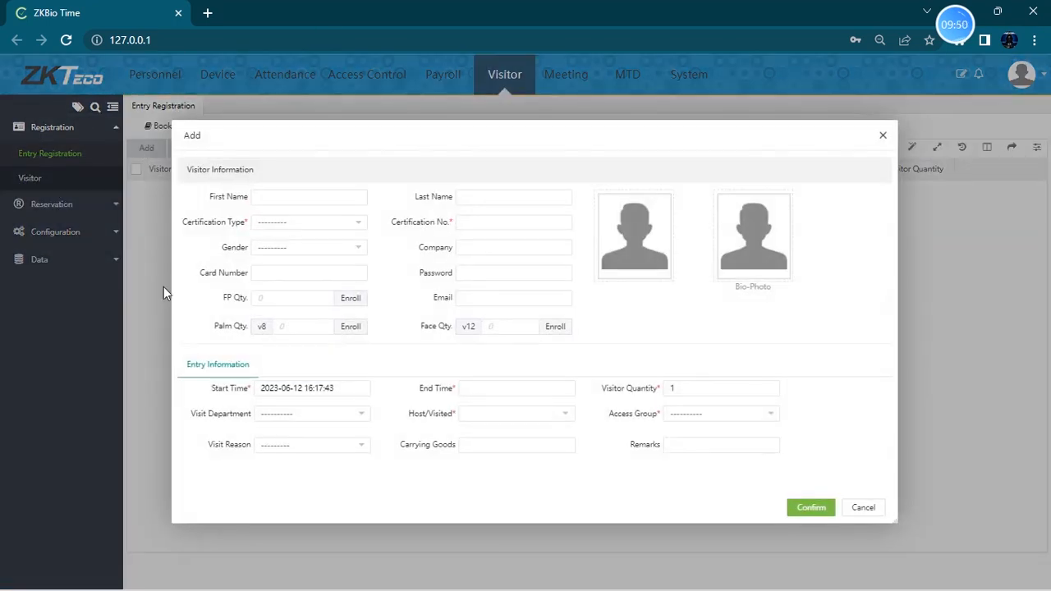
click(324, 223)
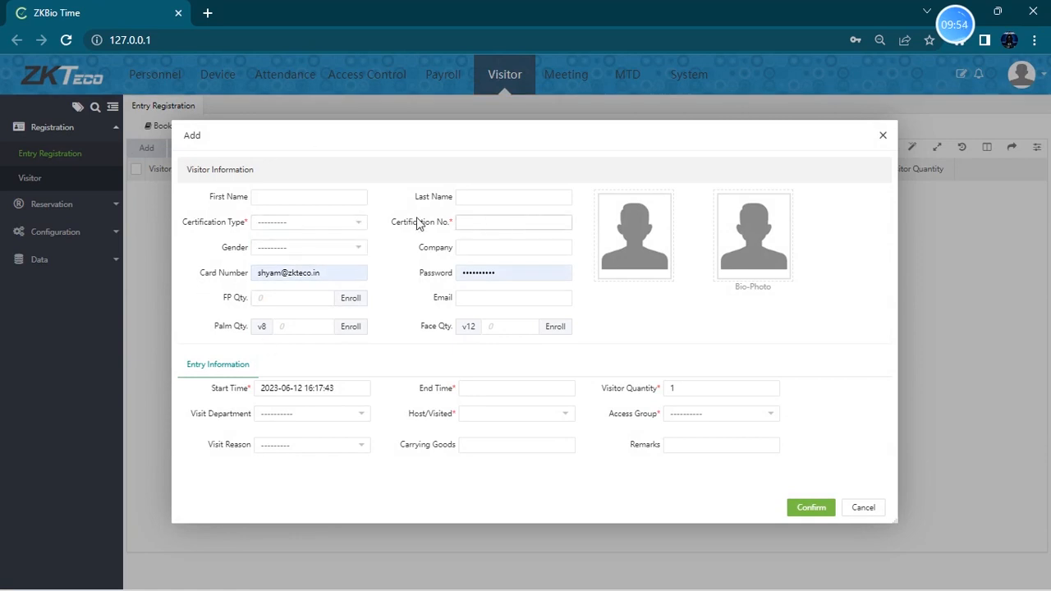
click(310, 223)
click(311, 242)
click(306, 226)
click(511, 224)
click(863, 509)
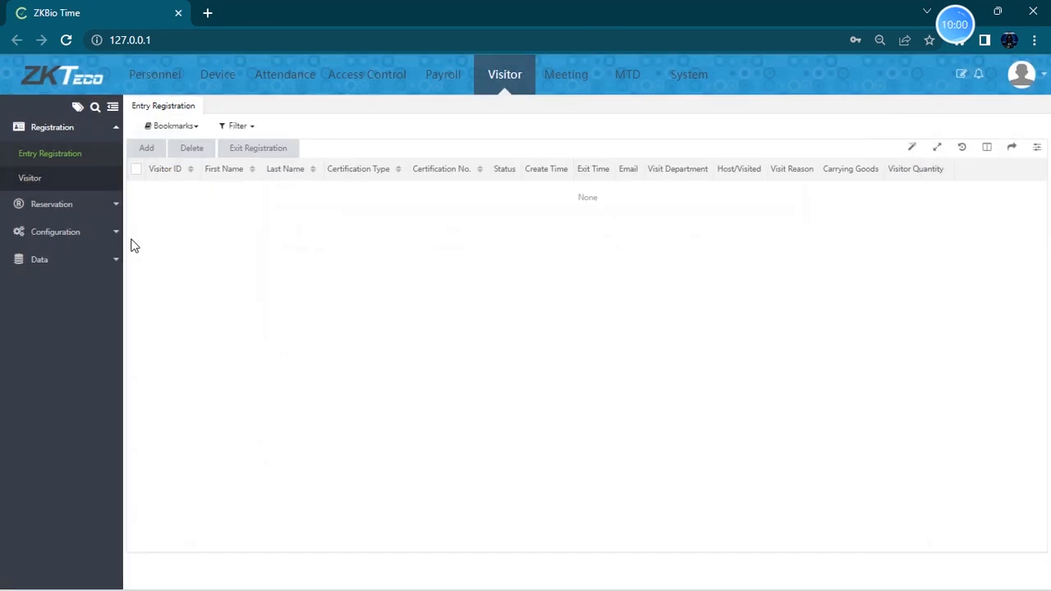
- Add a Personnel document type with certification code 1 and name Passport
click(162, 85)
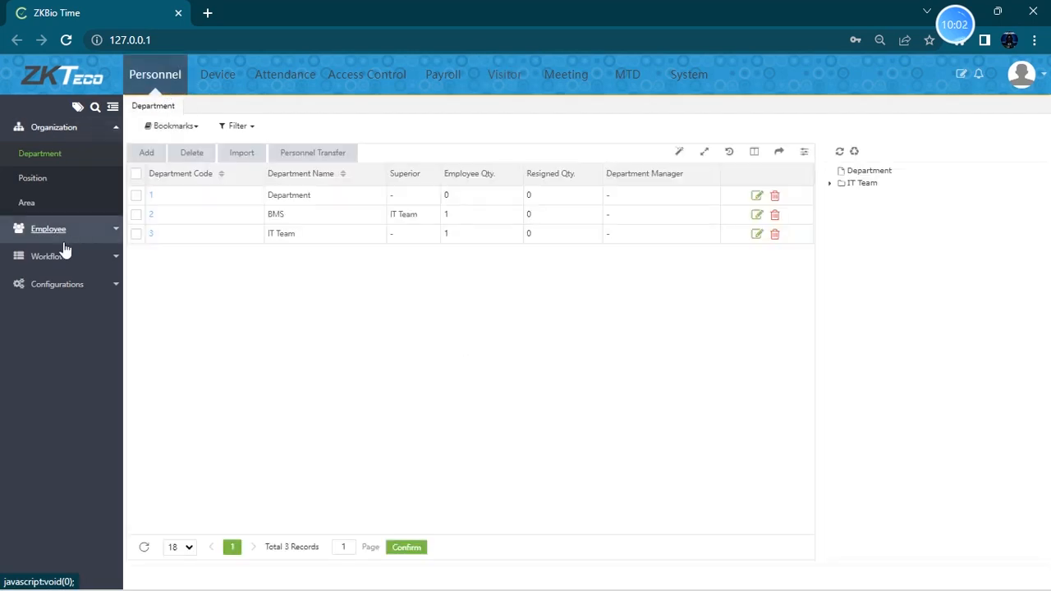
click(60, 285)
click(33, 237)
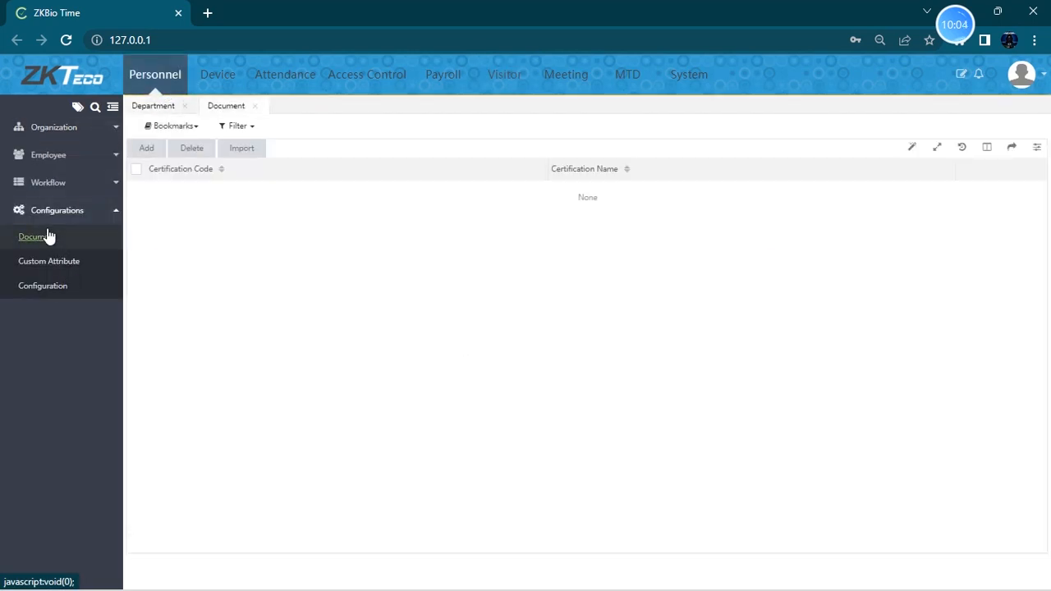
click(151, 153)
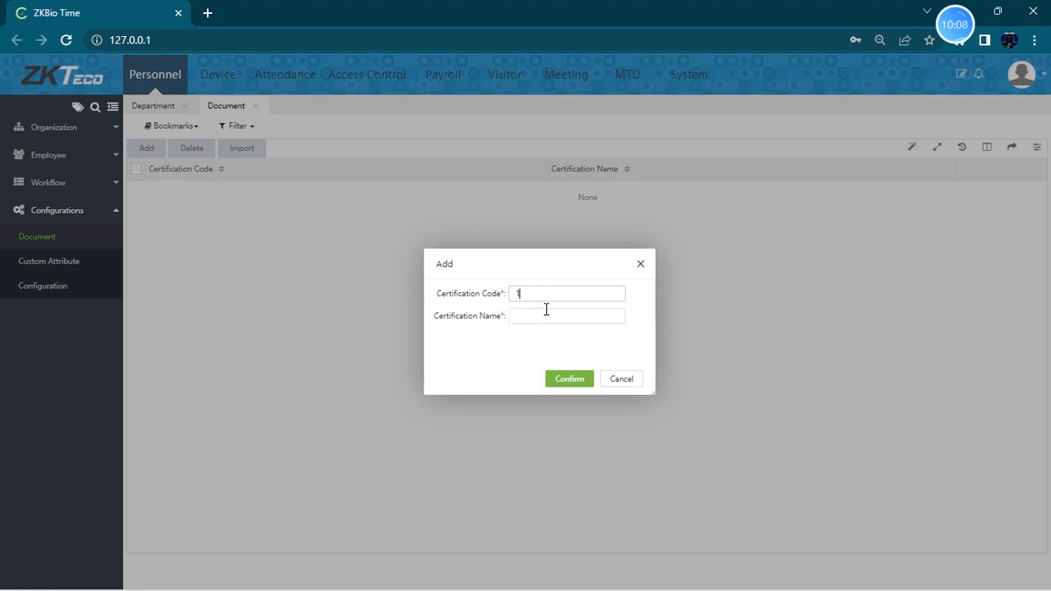
click(545, 319)
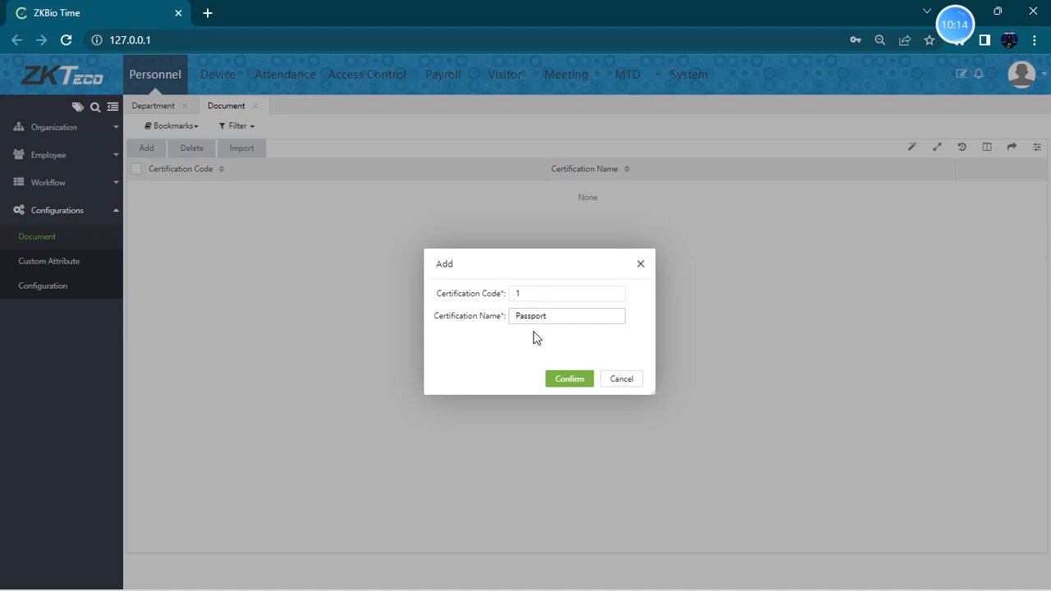
click(570, 380)
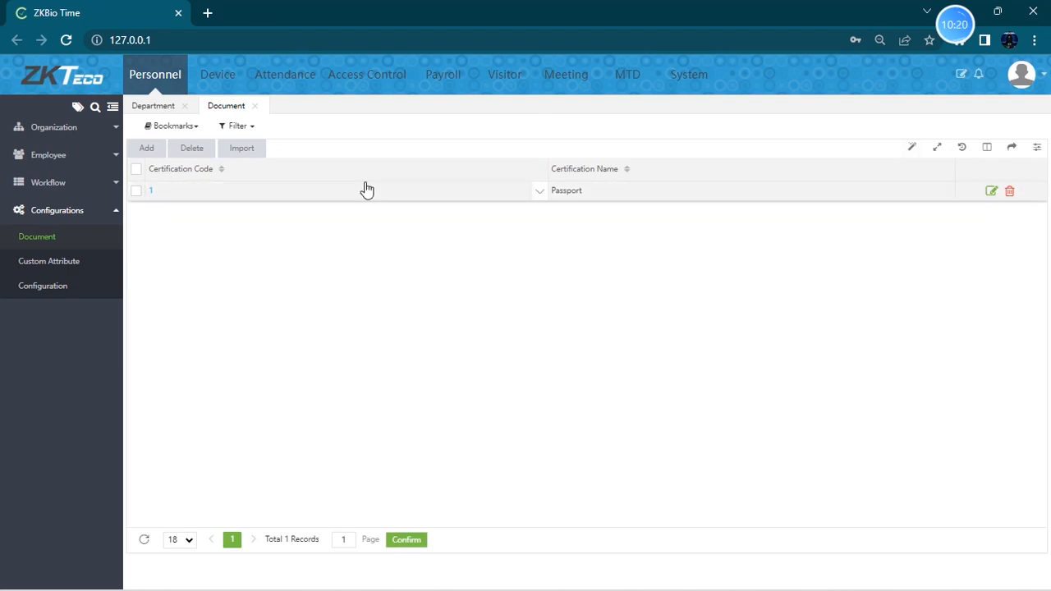
- Check the certification type options in a new visitor entry registration, then cancel it
click(510, 76)
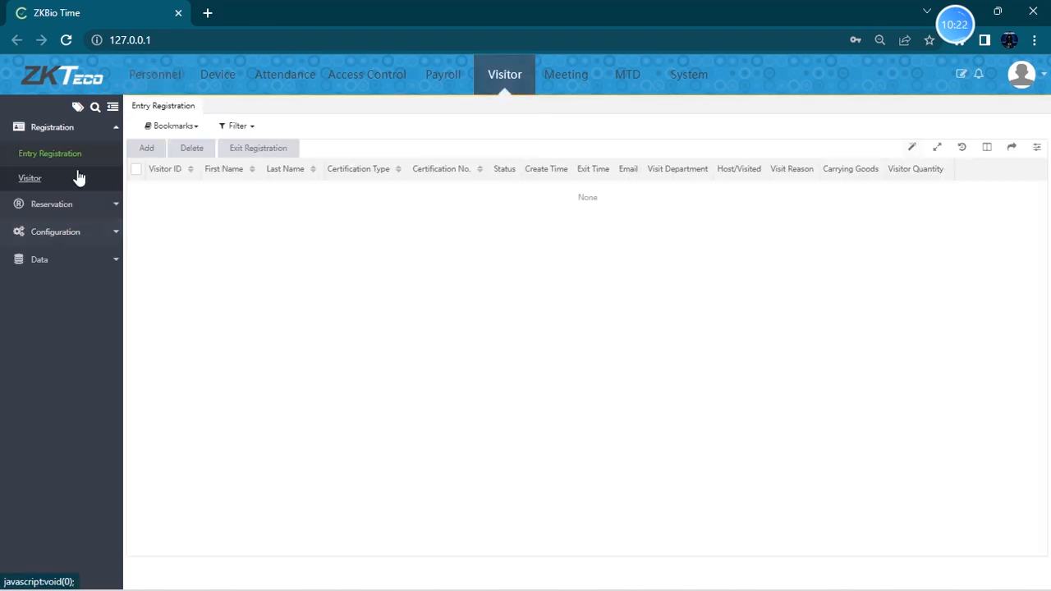
click(147, 148)
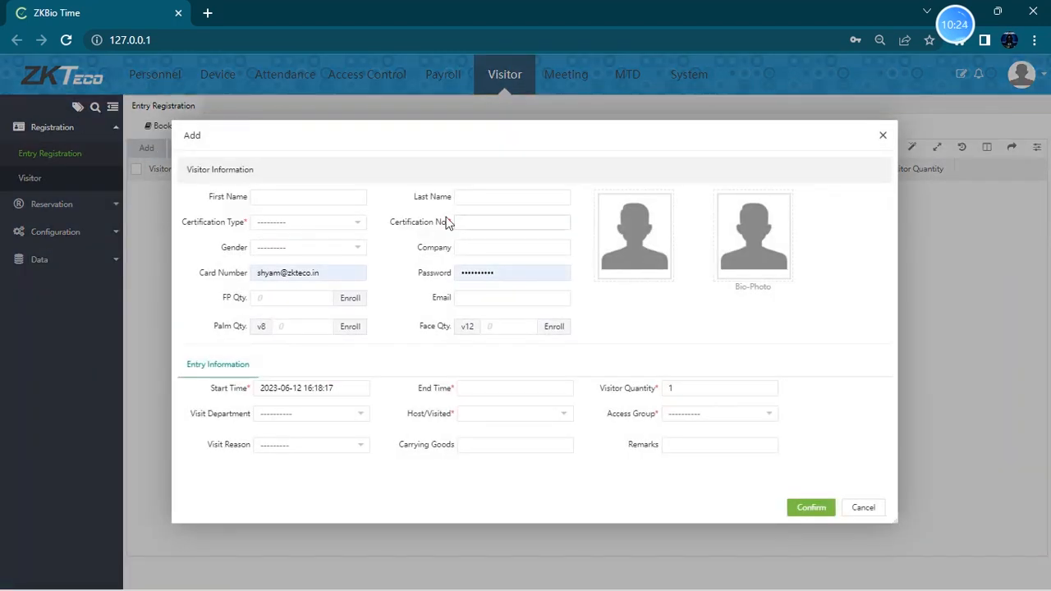
click(359, 232)
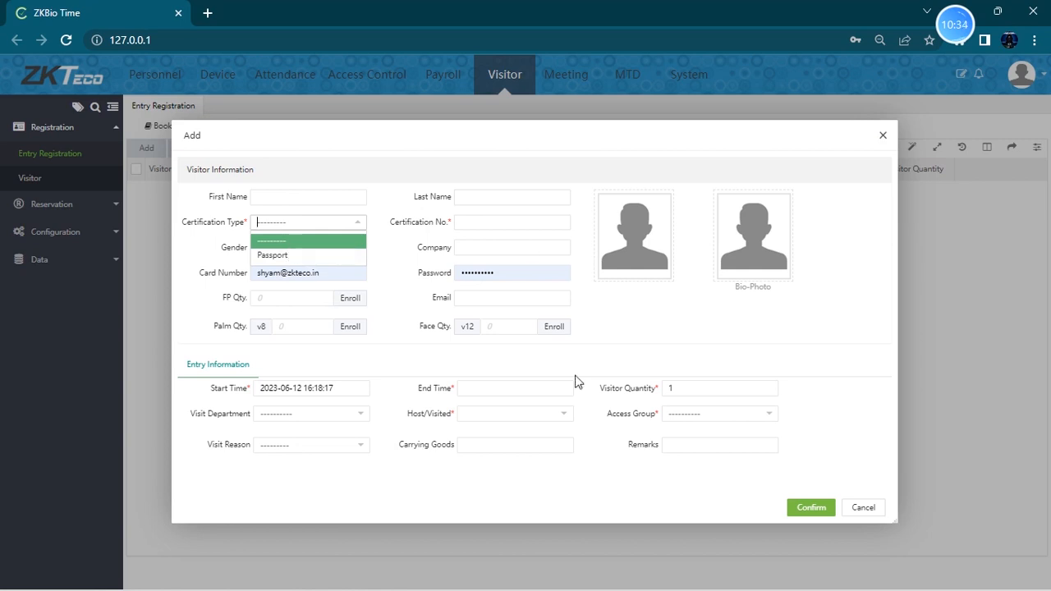
click(863, 509)
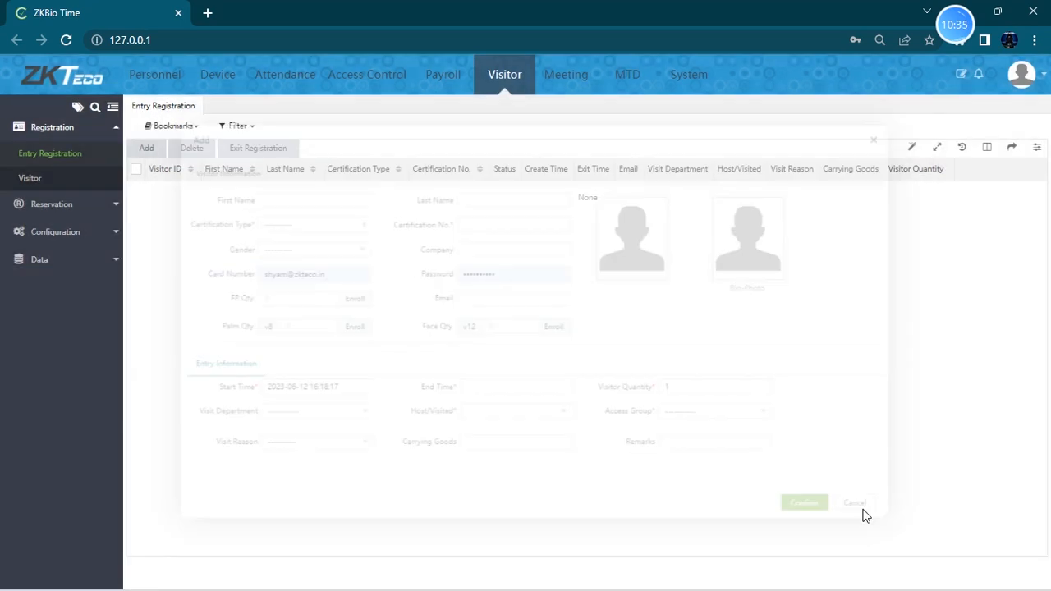
- Review the Custom Attribute page and the first employee's edit dialog, closing it without changes
click(163, 82)
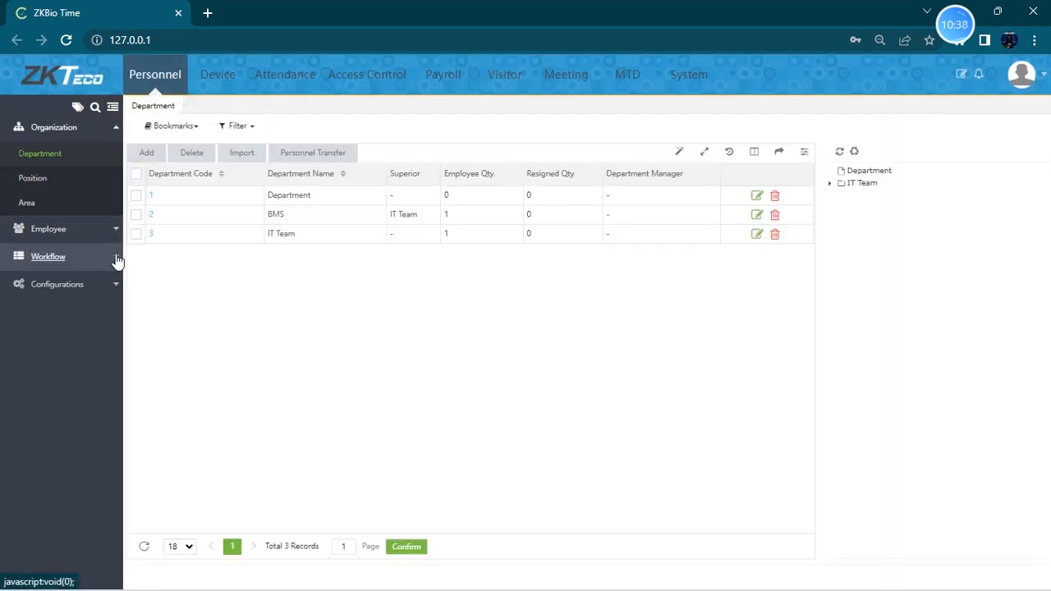
click(108, 283)
click(88, 271)
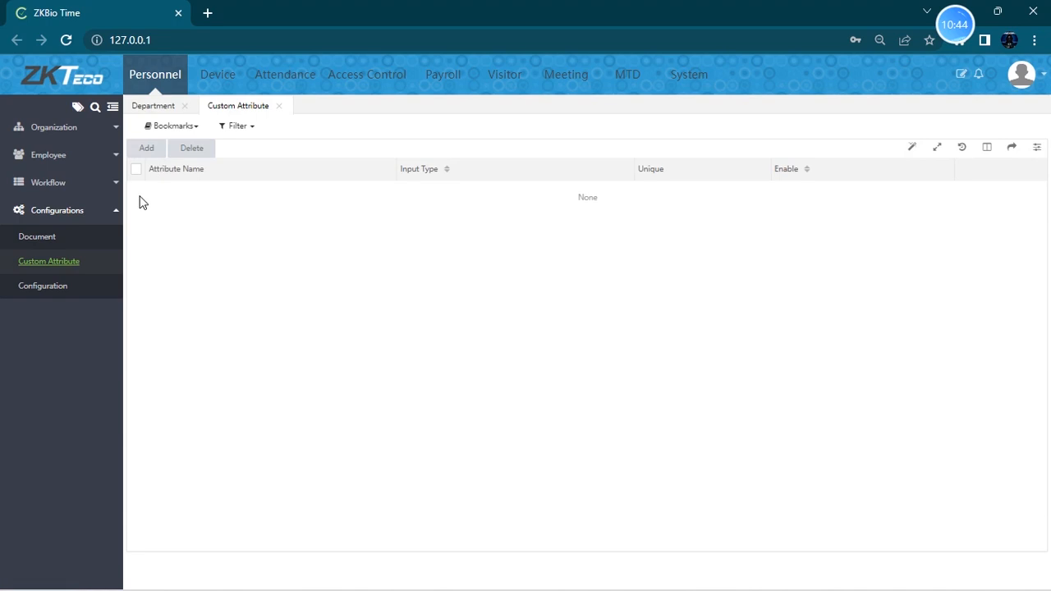
click(51, 156)
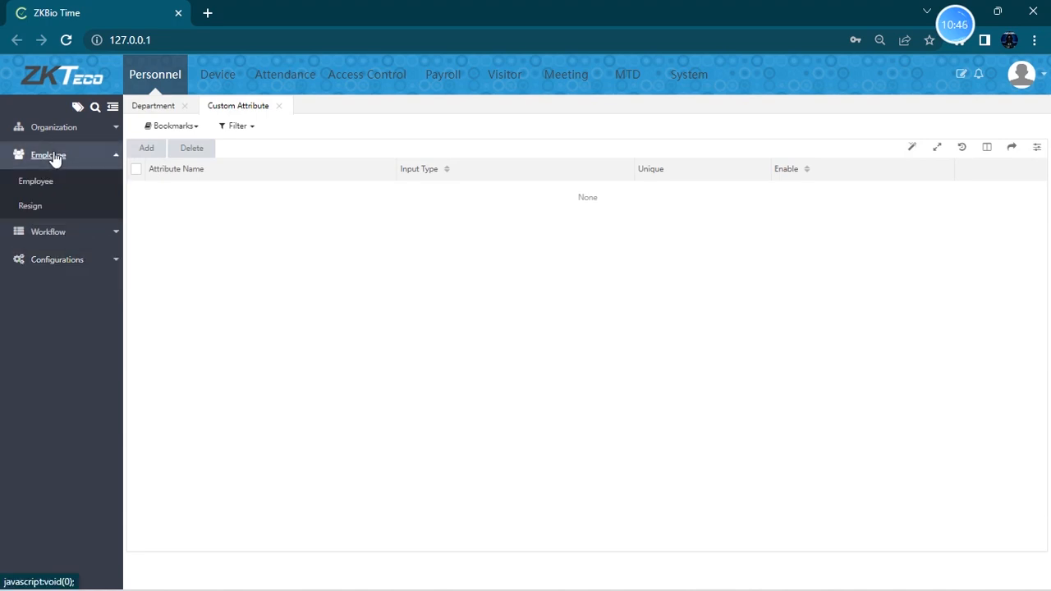
click(51, 189)
click(999, 190)
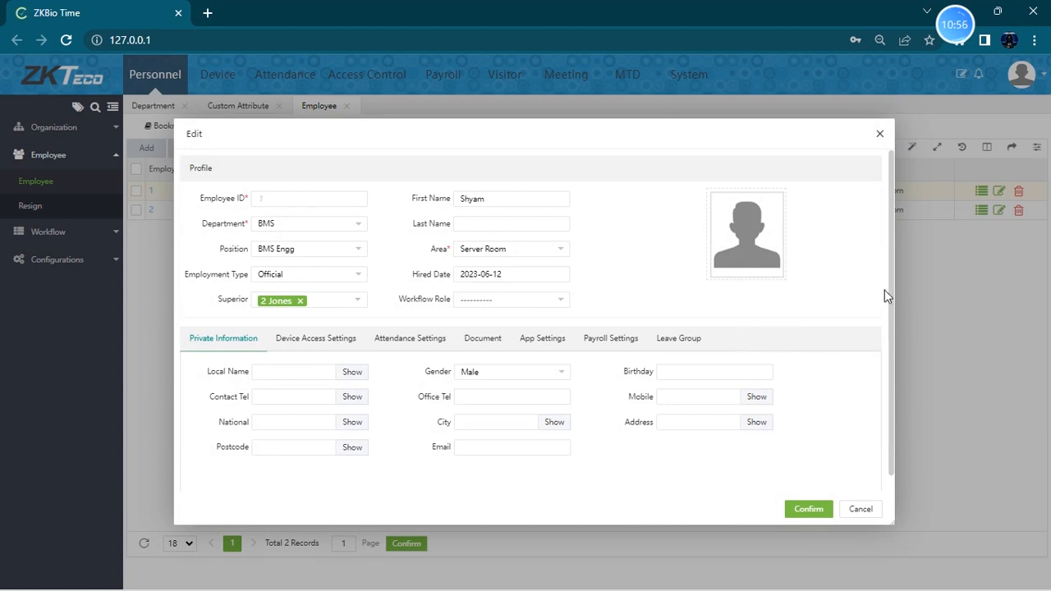
click(880, 133)
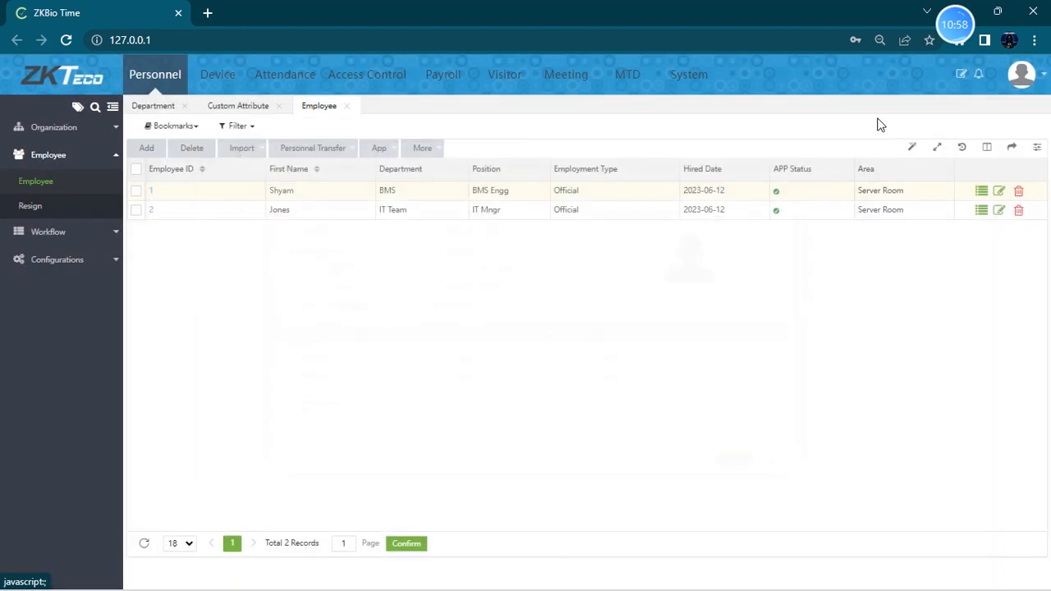
- Add an enabled Text custom attribute named Country
click(57, 260)
click(73, 274)
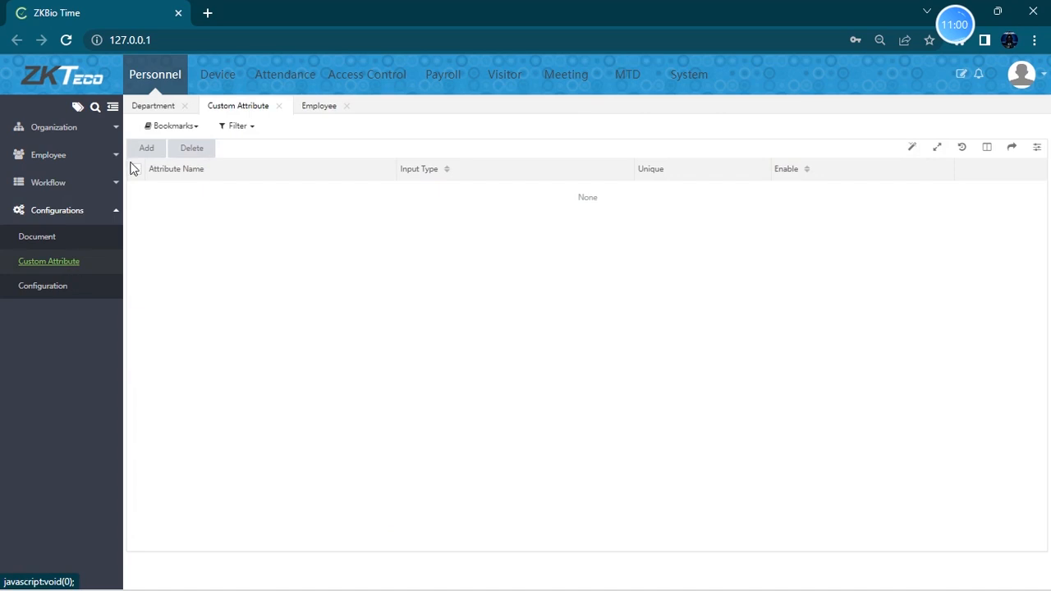
click(151, 150)
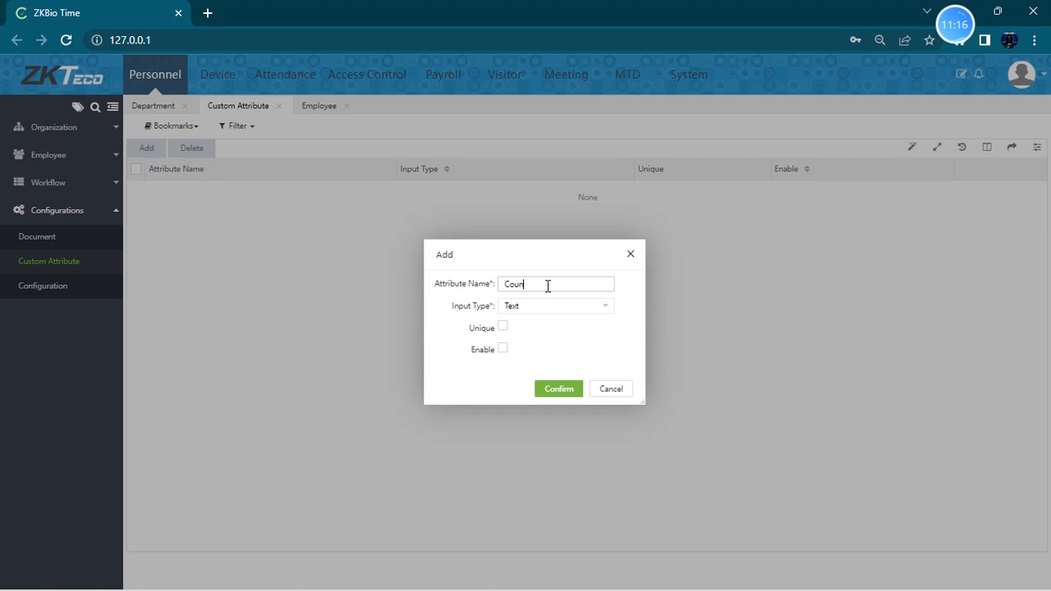
click(502, 349)
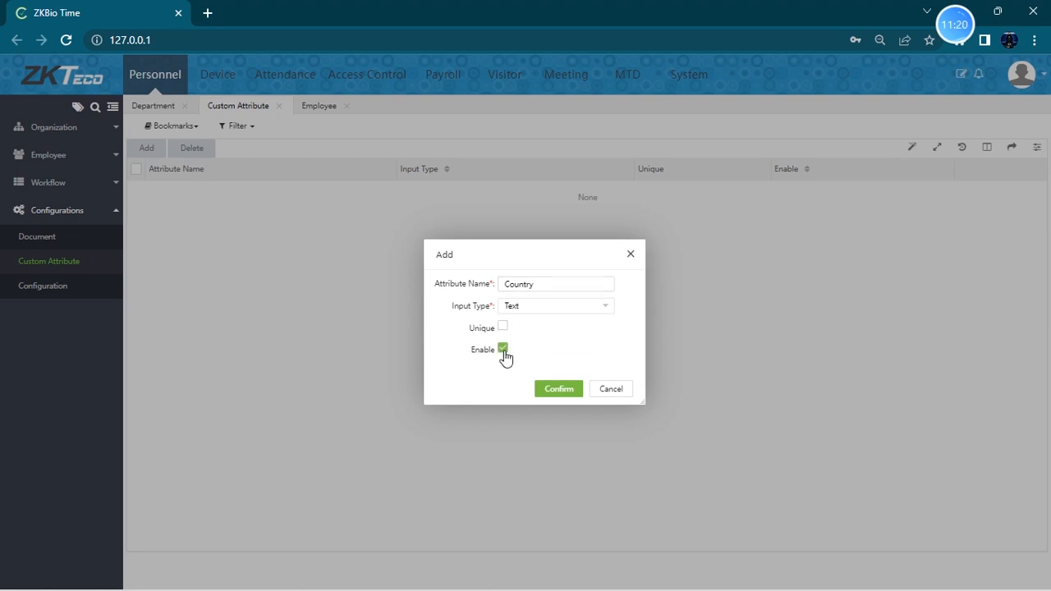
click(558, 390)
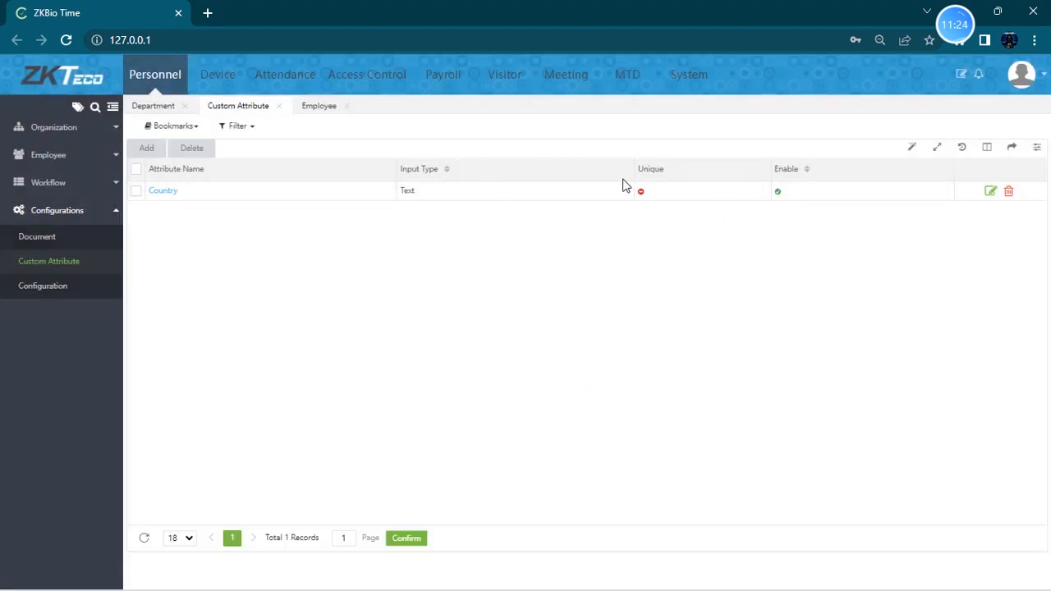
- Check the Country field on the first employee's Custom Attribute tab, then cancel the edit
click(90, 156)
click(58, 189)
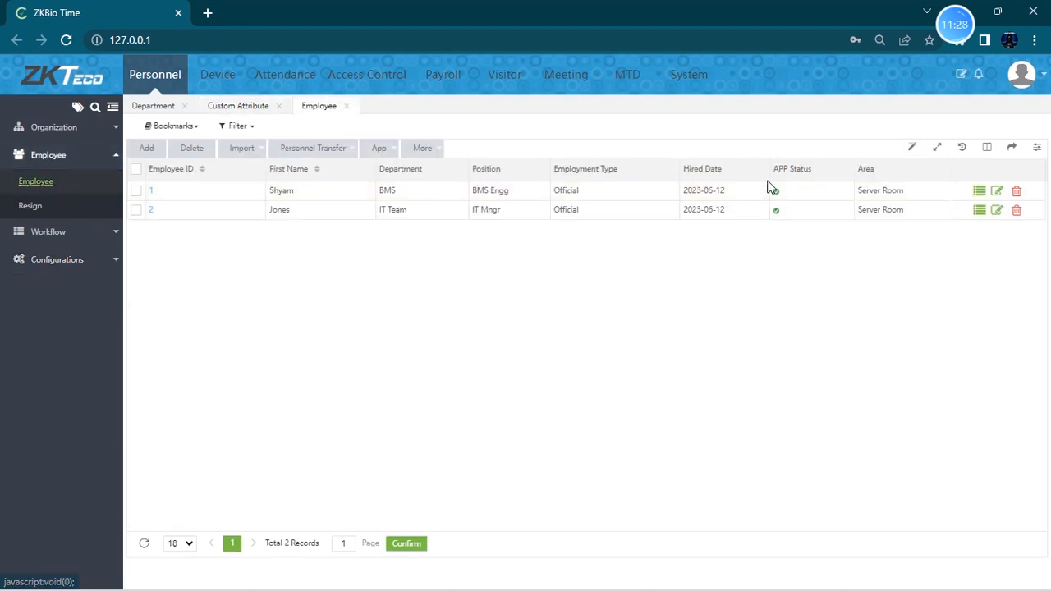
click(997, 192)
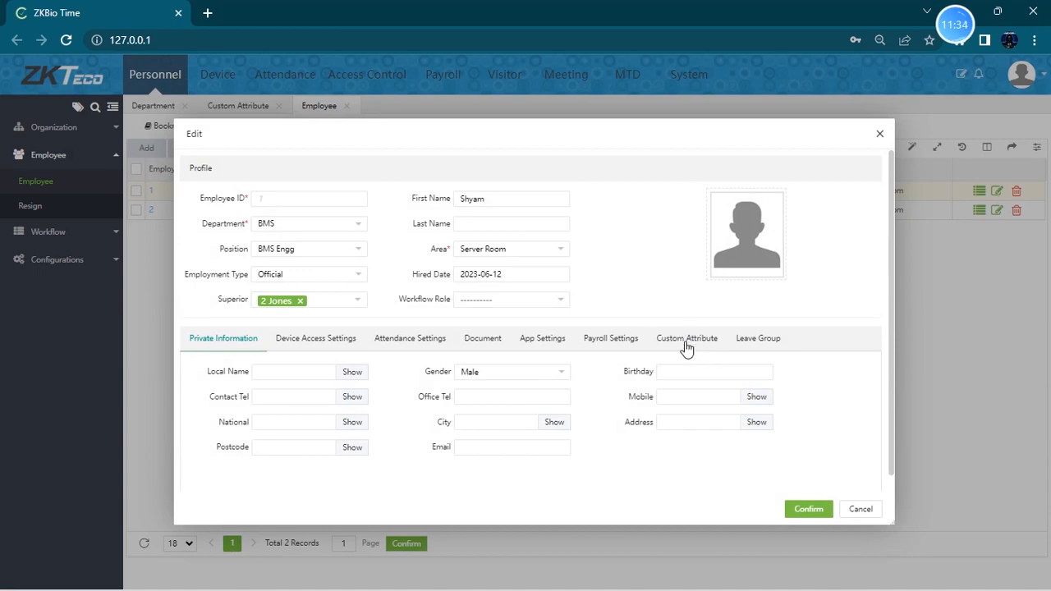
click(686, 345)
click(277, 376)
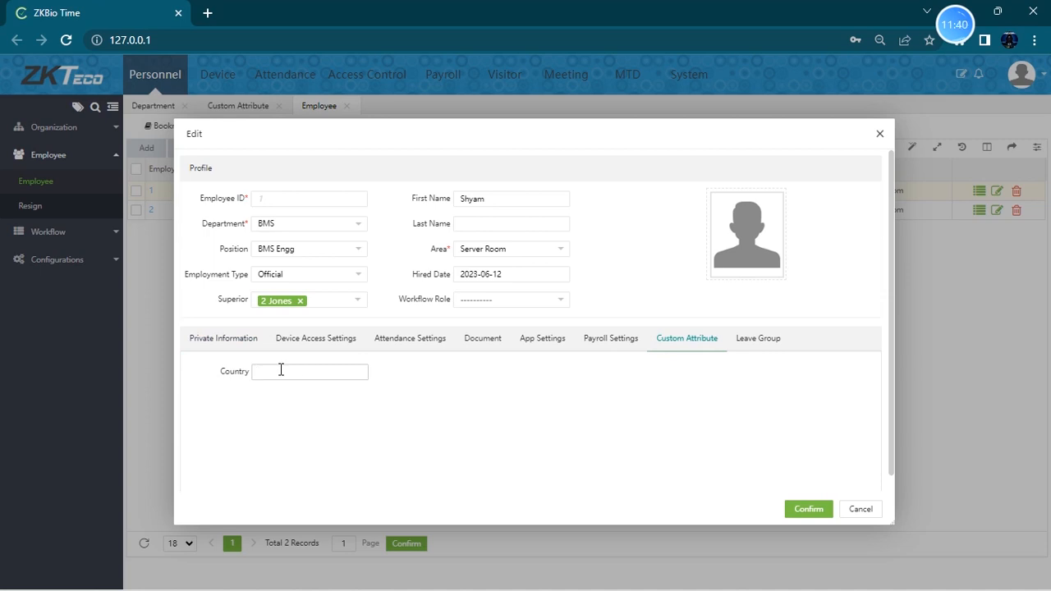
click(860, 510)
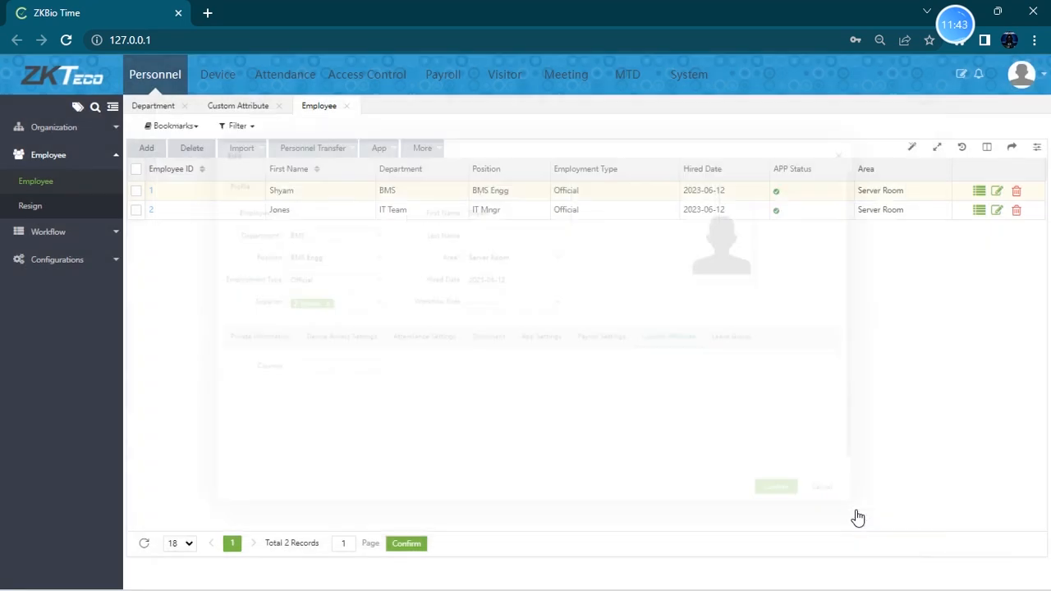
- Enable the Number Employee ID and Order By Number Employee ID settings in Personnel configuration and save
click(78, 261)
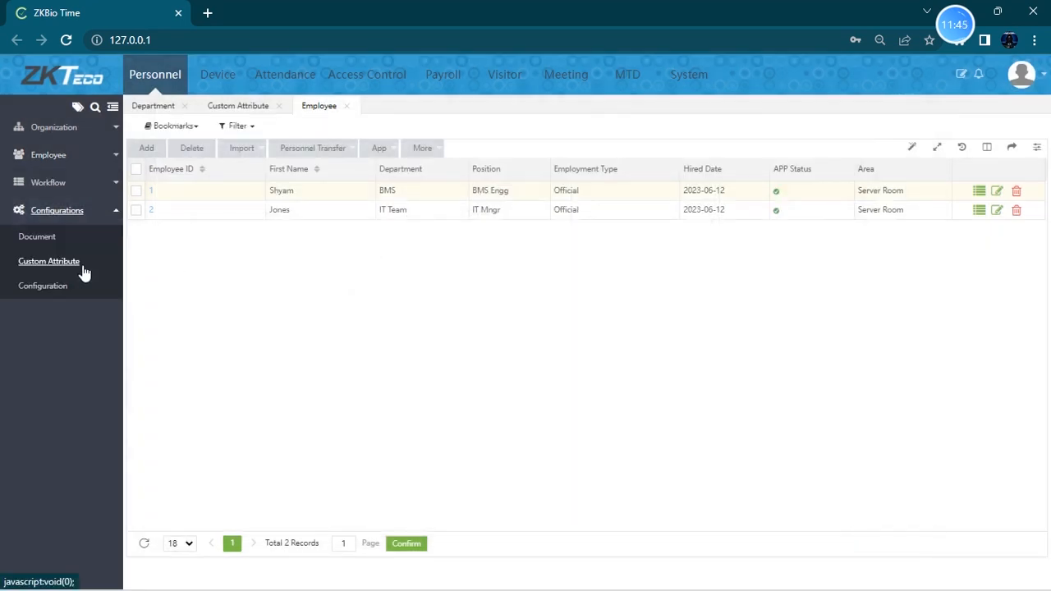
click(42, 289)
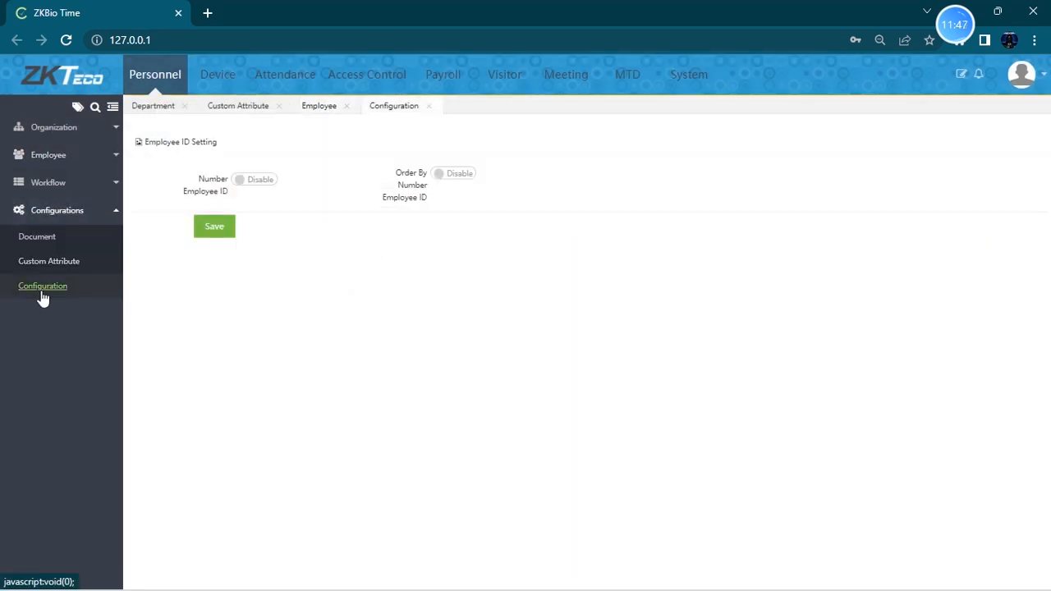
click(257, 186)
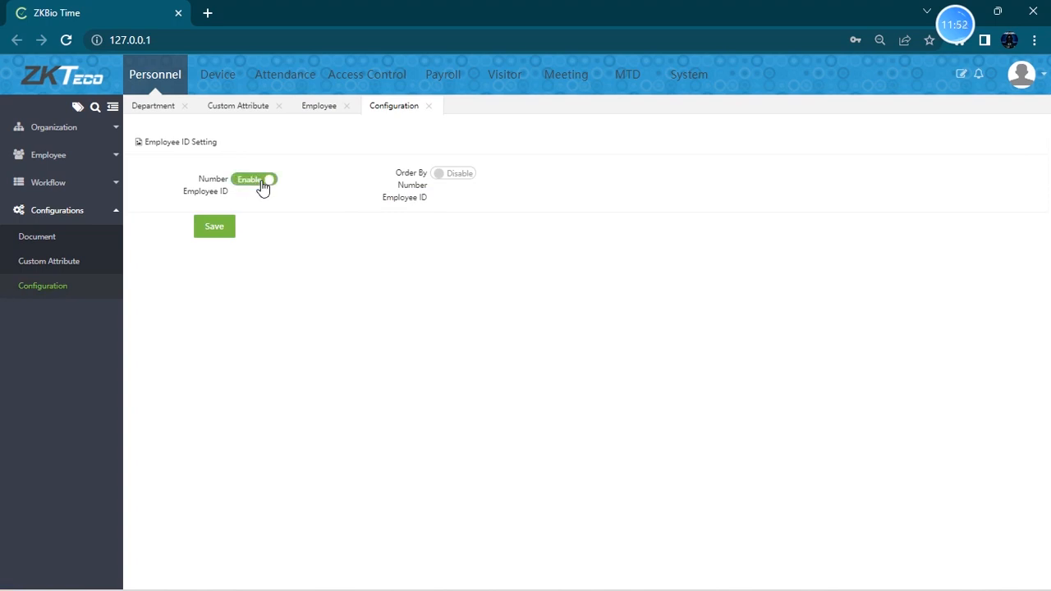
click(457, 181)
click(218, 227)
- Open the Device module and check the Add device dialog, then close it without adding
mouse_move(947, 41)
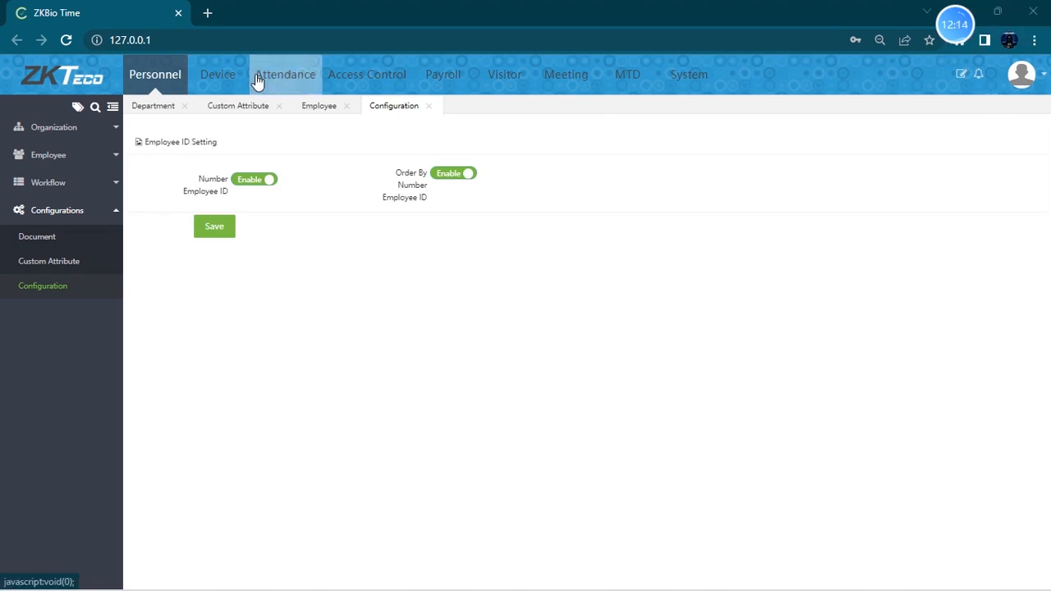
click(229, 85)
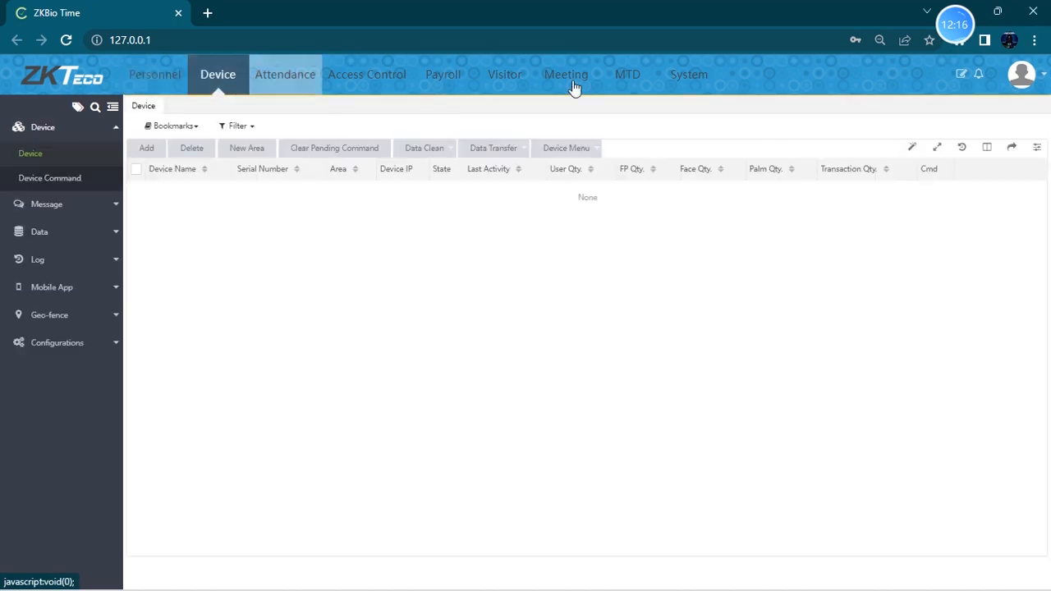
mouse_move(982, 37)
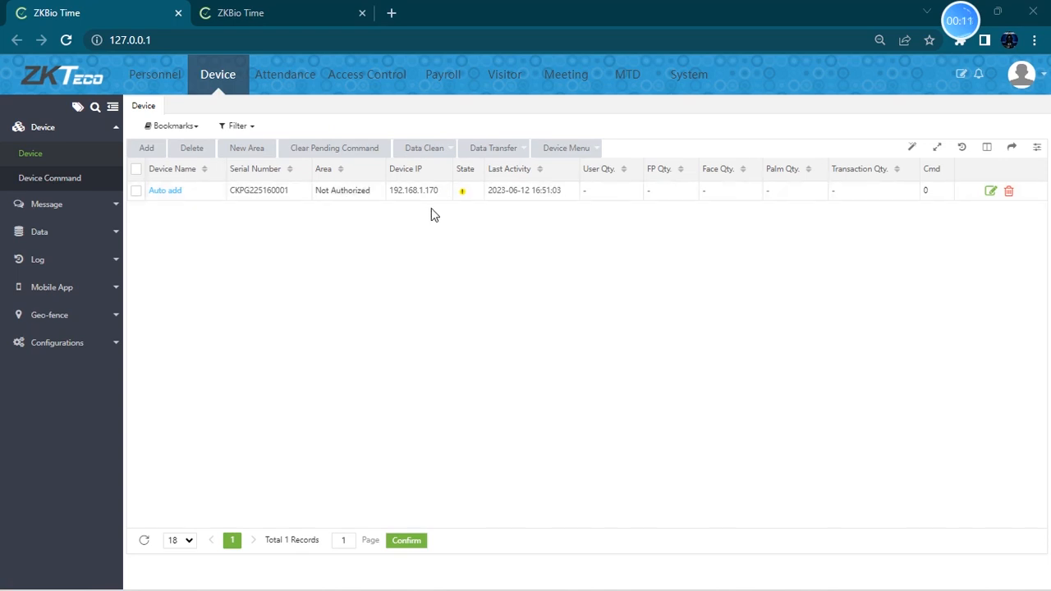
click(148, 147)
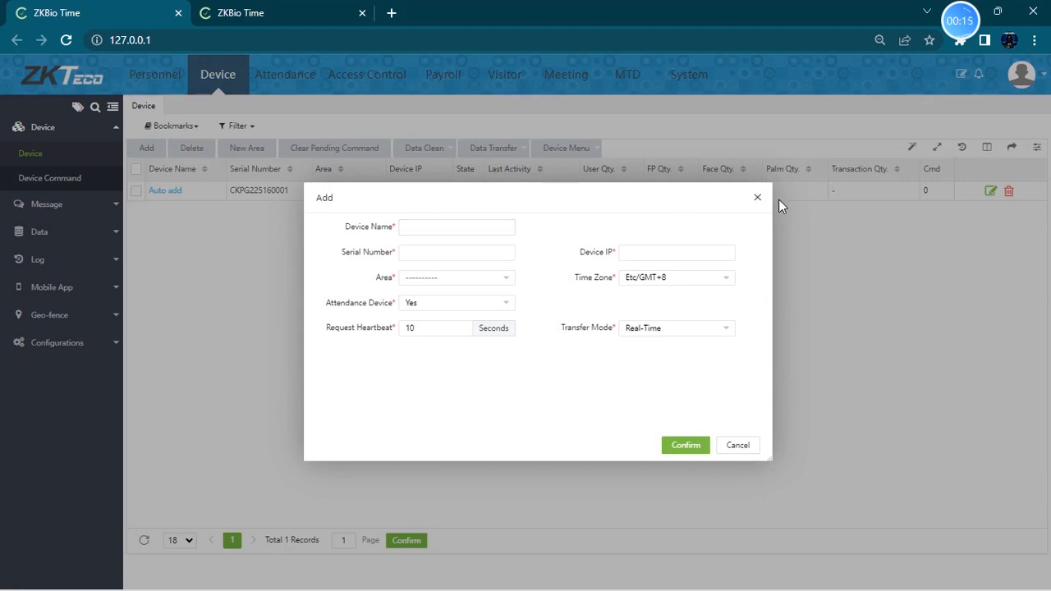
click(758, 198)
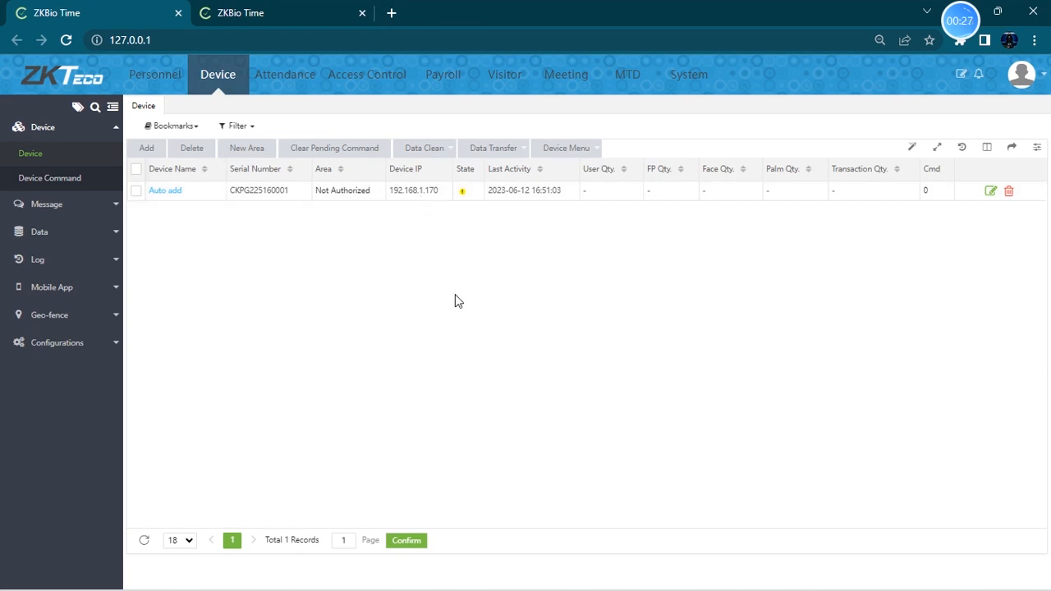
- Open a command prompt and run ipconfig, correcting the mistyped command
key(super+r)
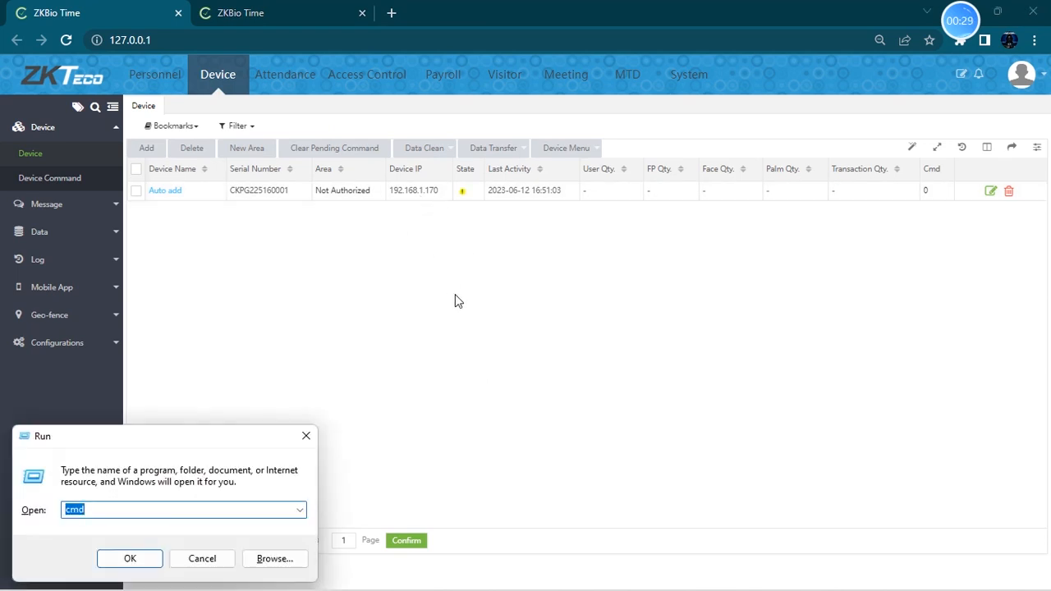
key(Return)
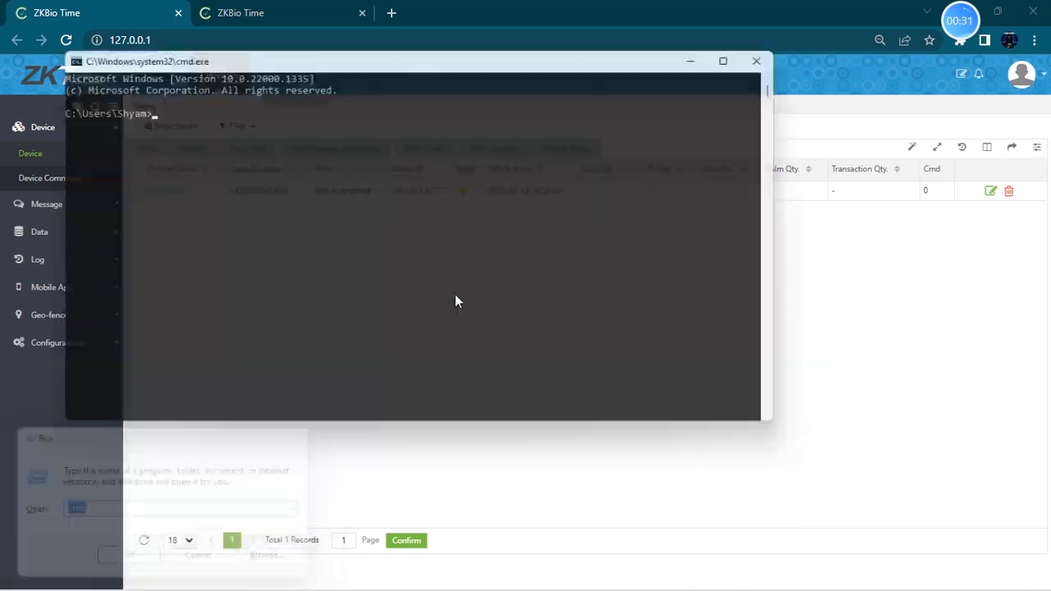
text(ipcongih)
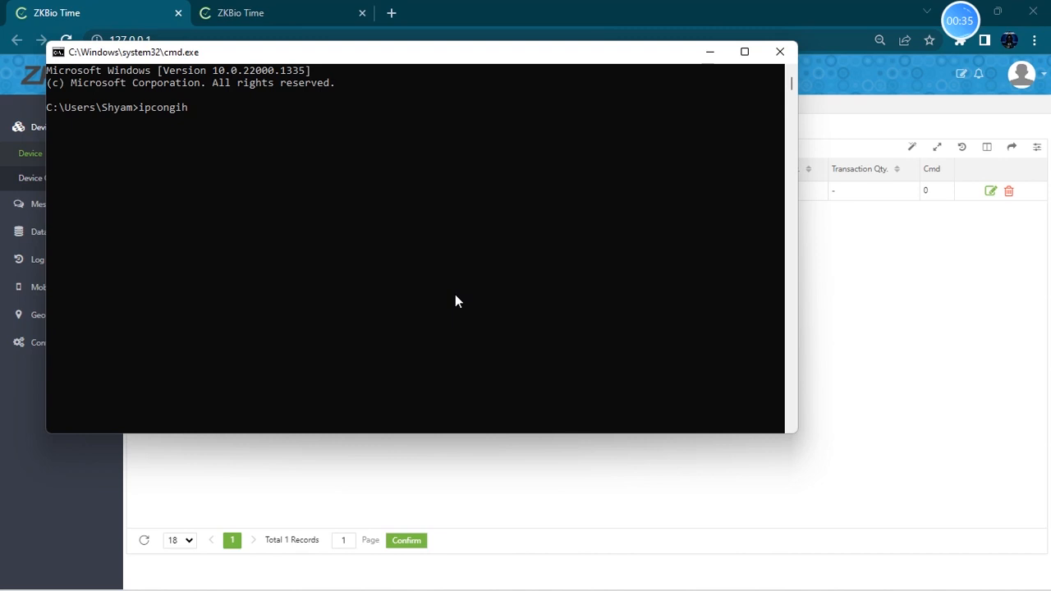
key(Return)
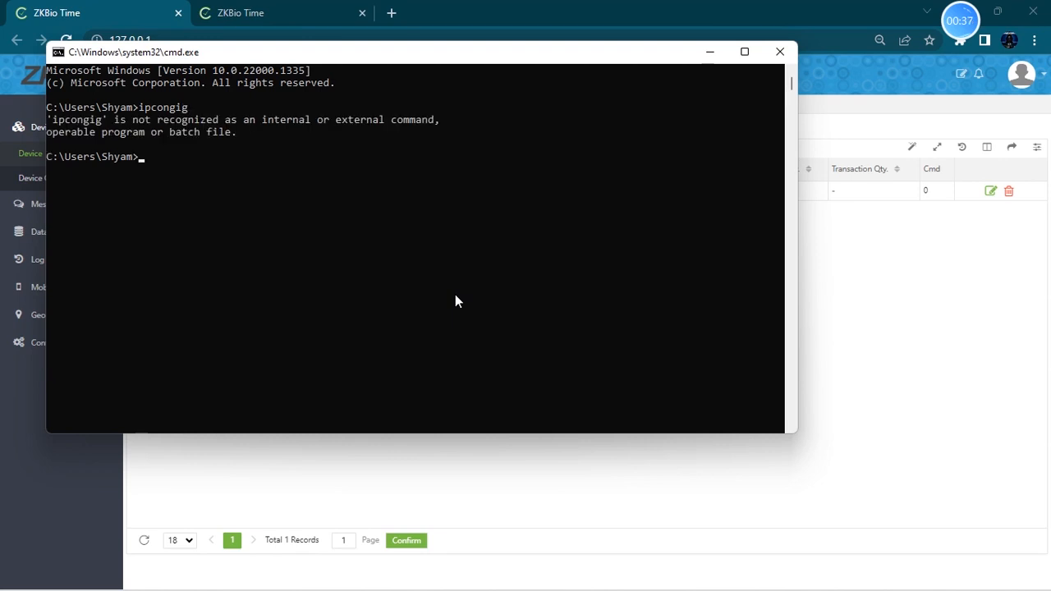
click(263, 180)
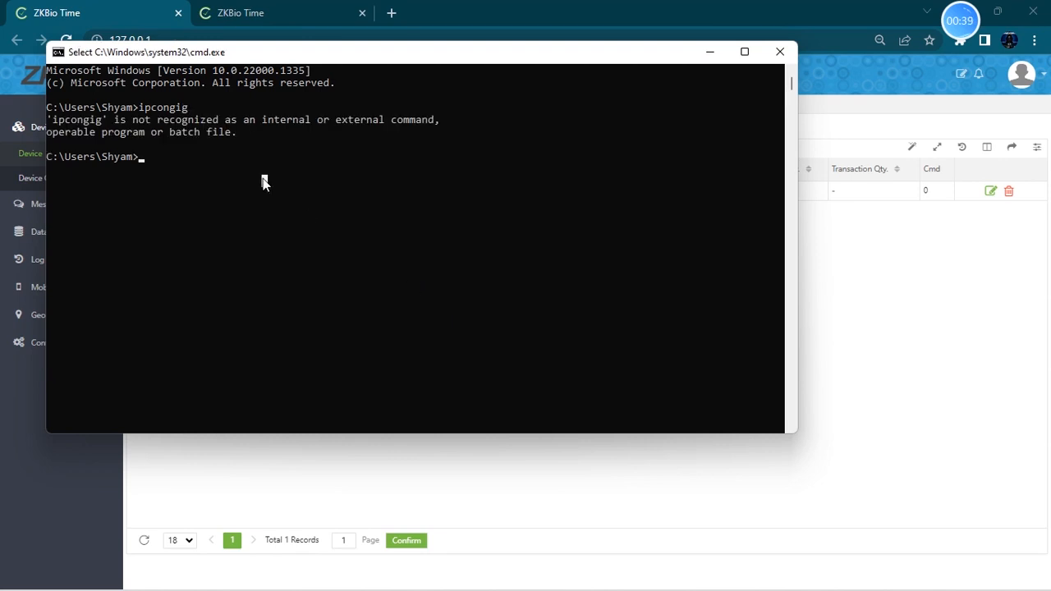
key(Up)
key(BackSpace)
key(BackSpace)
key(BackSpace)
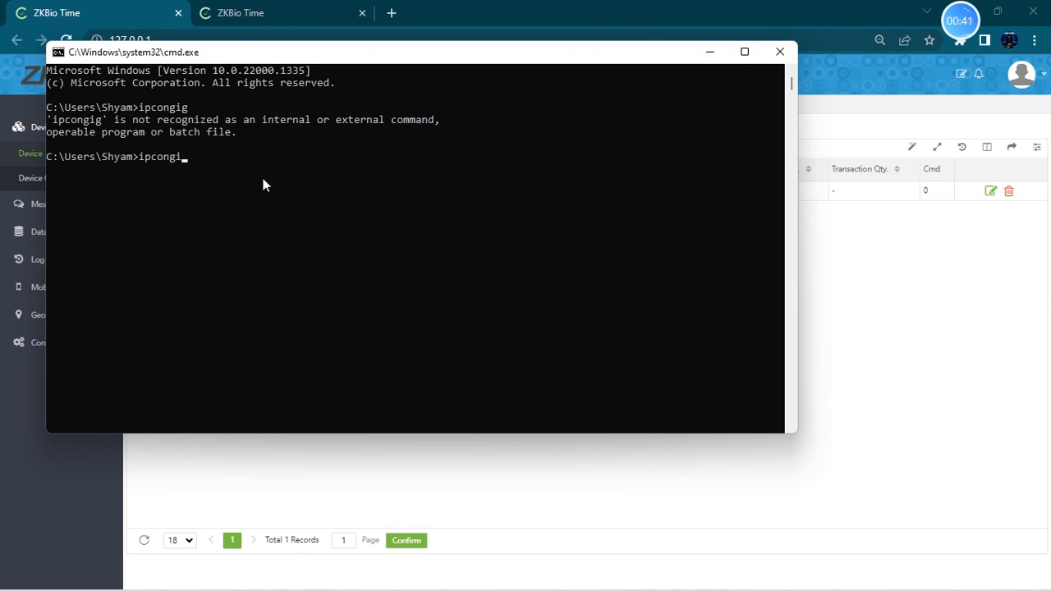
text(fig)
key(Return)
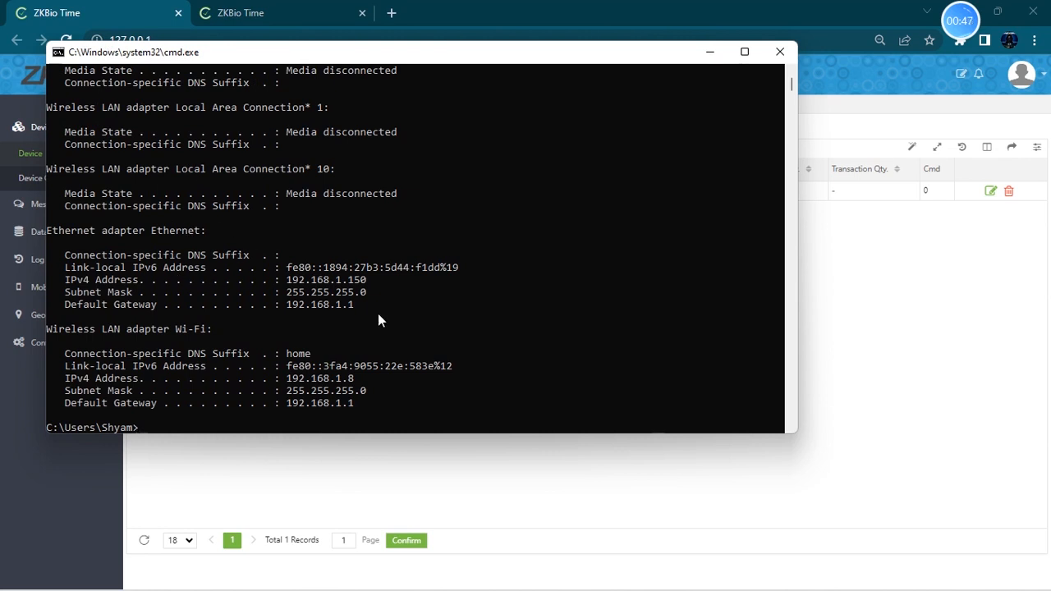
- Highlight the Ethernet and Wi-Fi IPv4 addresses in the ipconfig output to compare them
drag(375, 283, 290, 281)
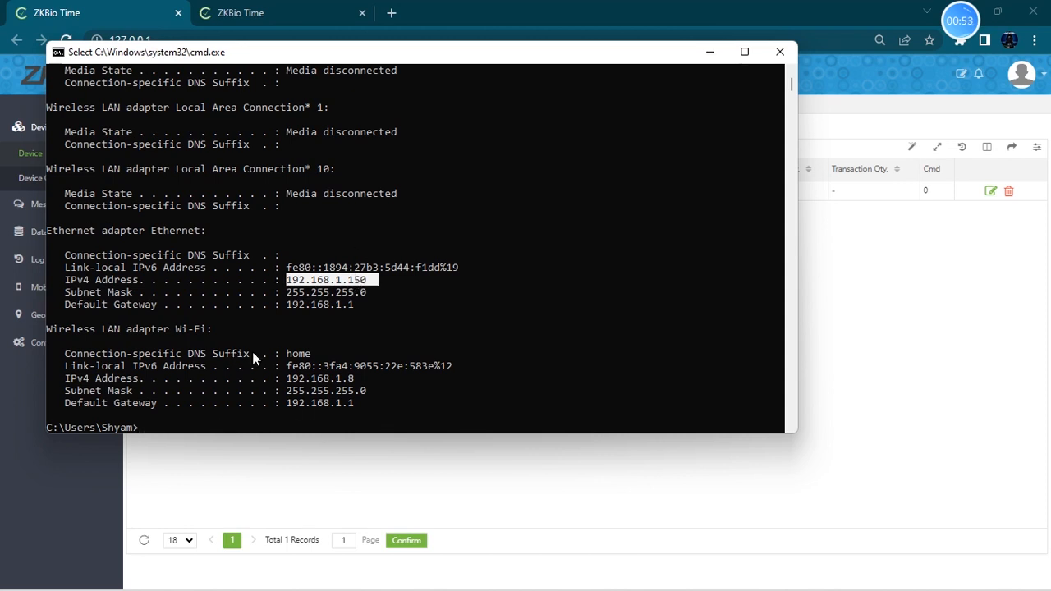
drag(355, 379, 292, 386)
click(345, 391)
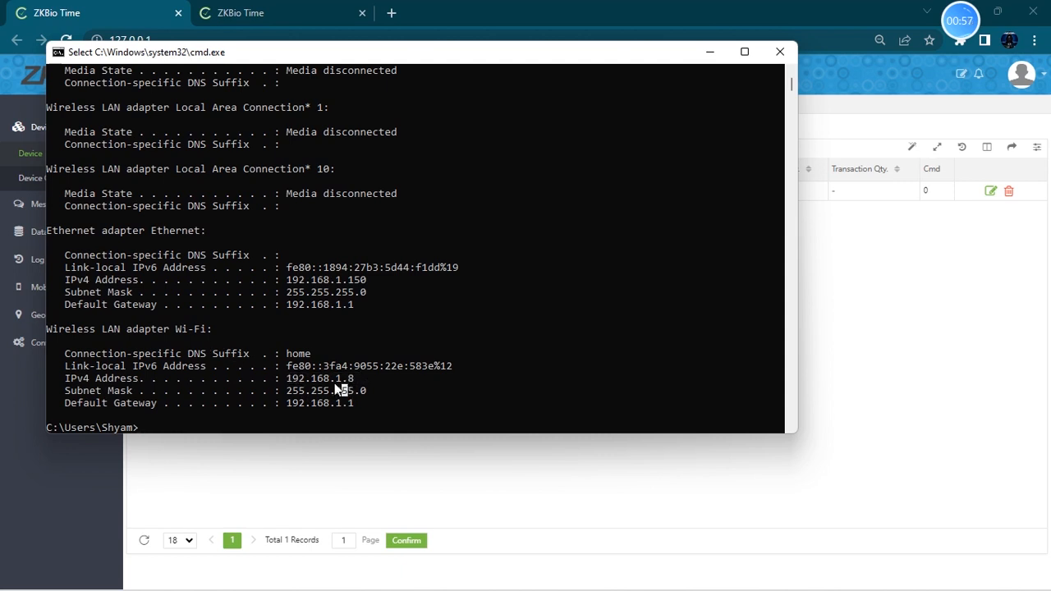
drag(287, 379, 329, 378)
drag(288, 281, 366, 284)
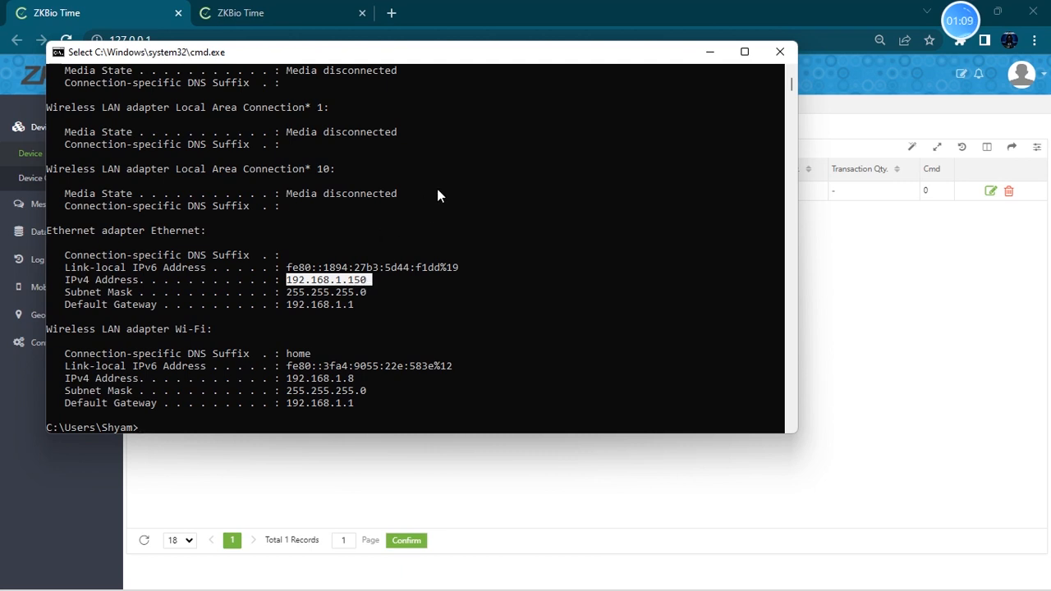
drag(413, 51, 453, 88)
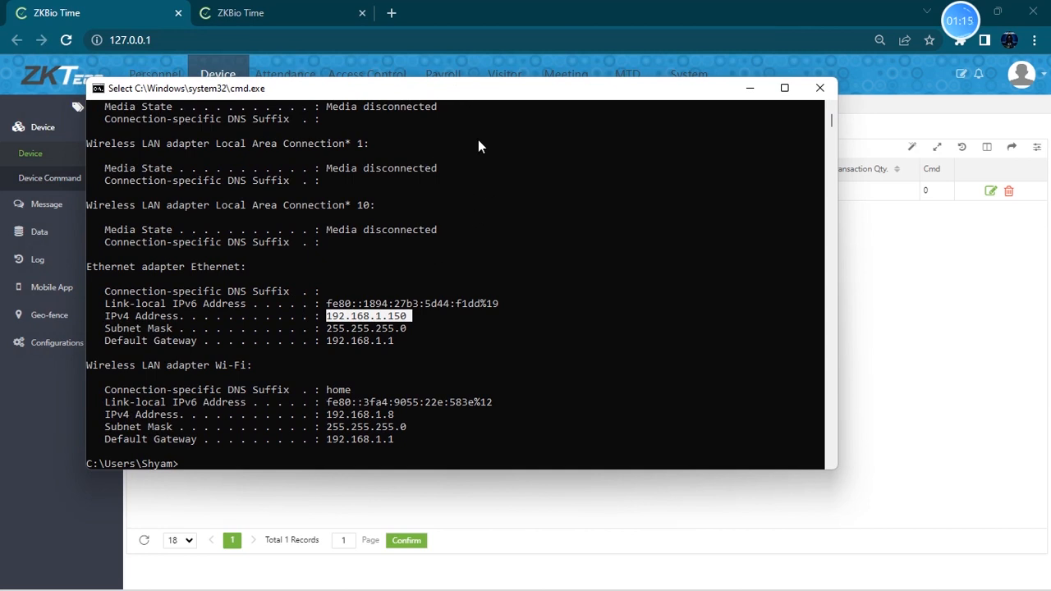
- Open the ZKBio Time Platform Service Console from the system tray, then minimize it and the command prompt
mouse_move(572, 589)
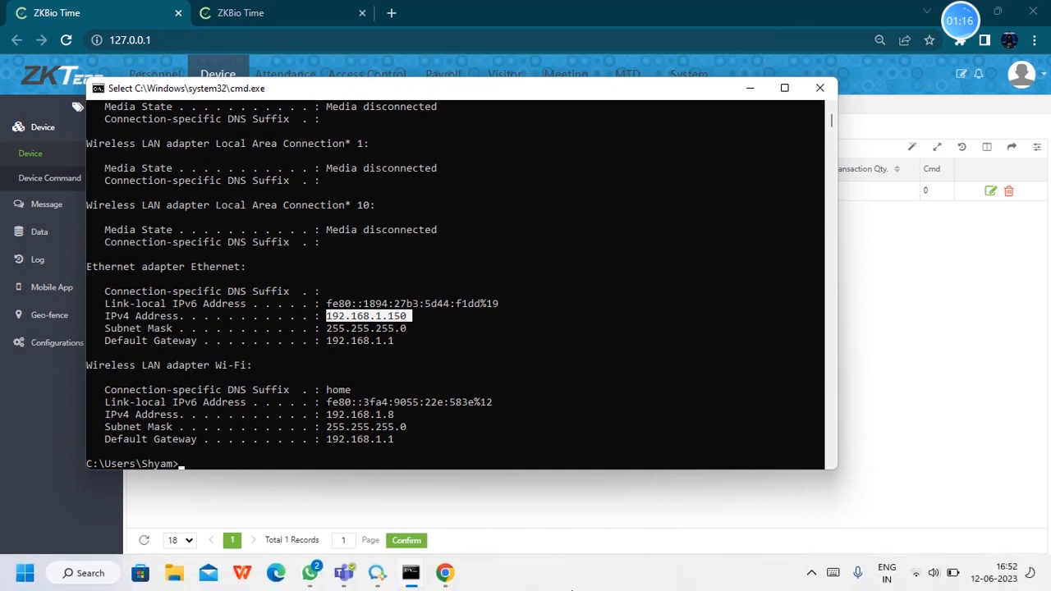
click(811, 572)
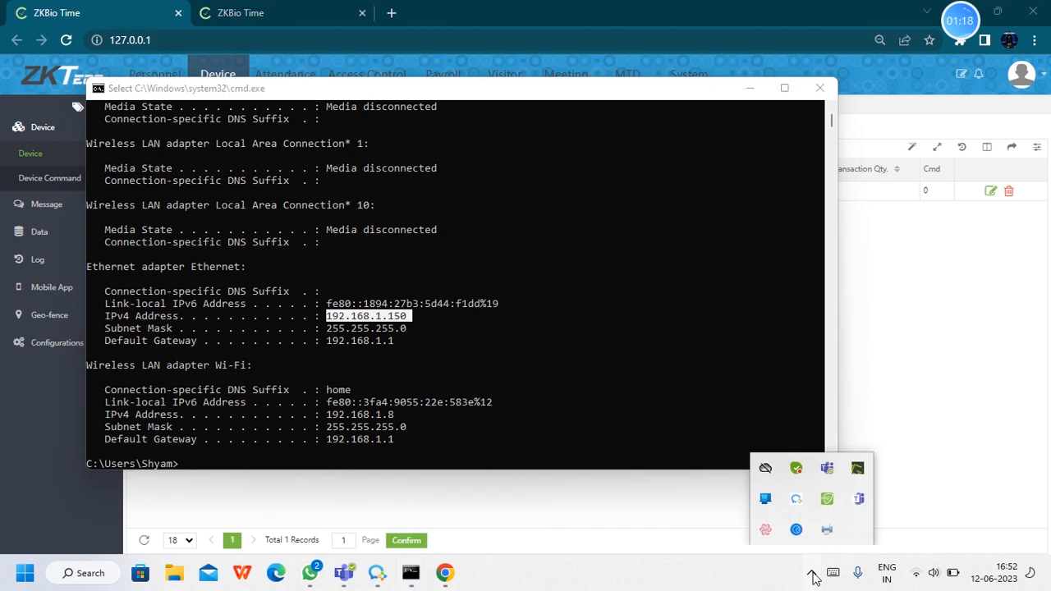
click(828, 501)
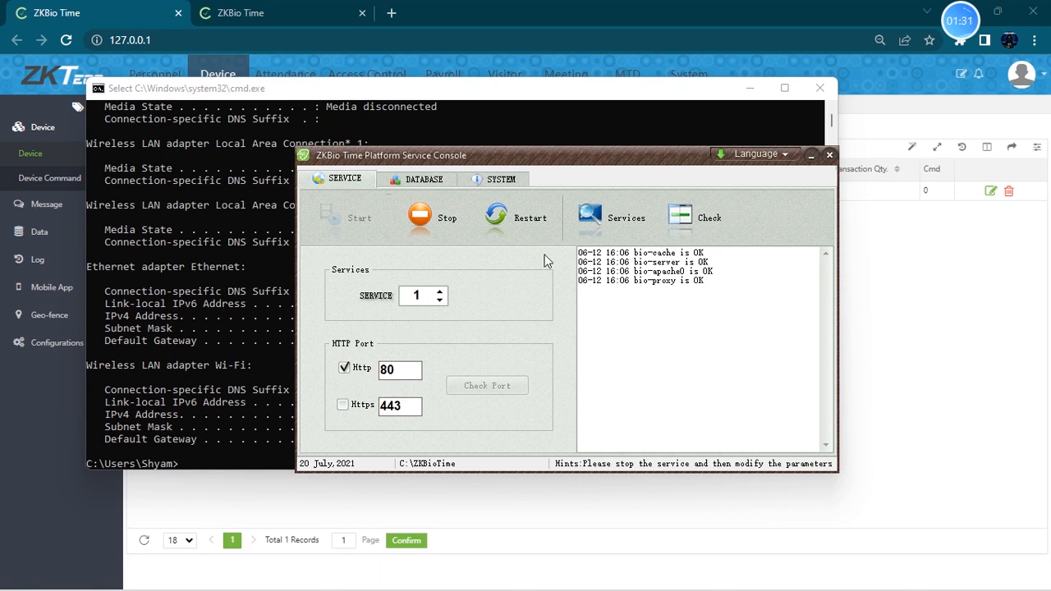
click(811, 156)
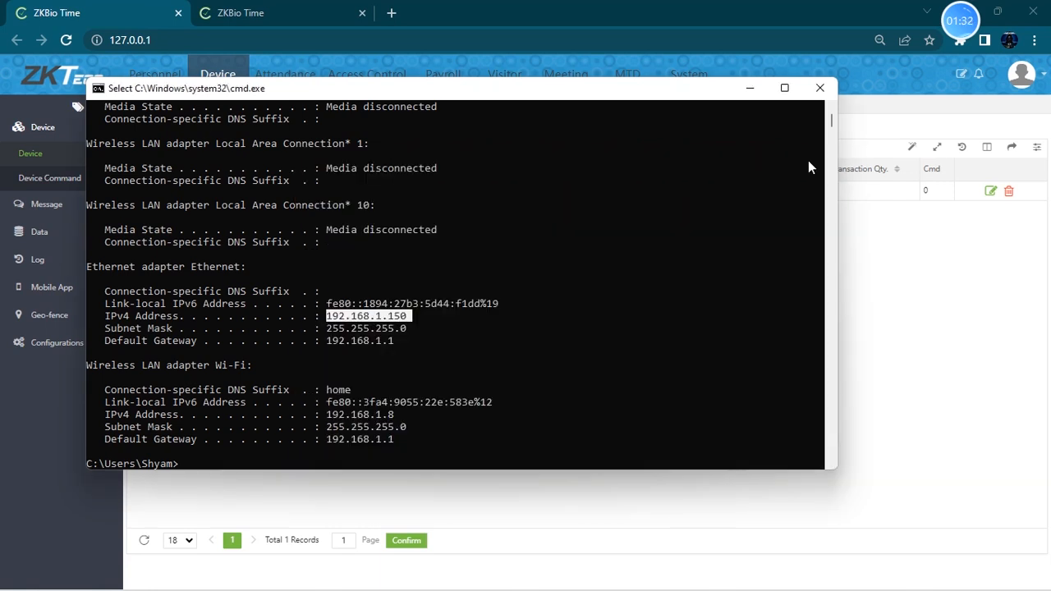
click(749, 89)
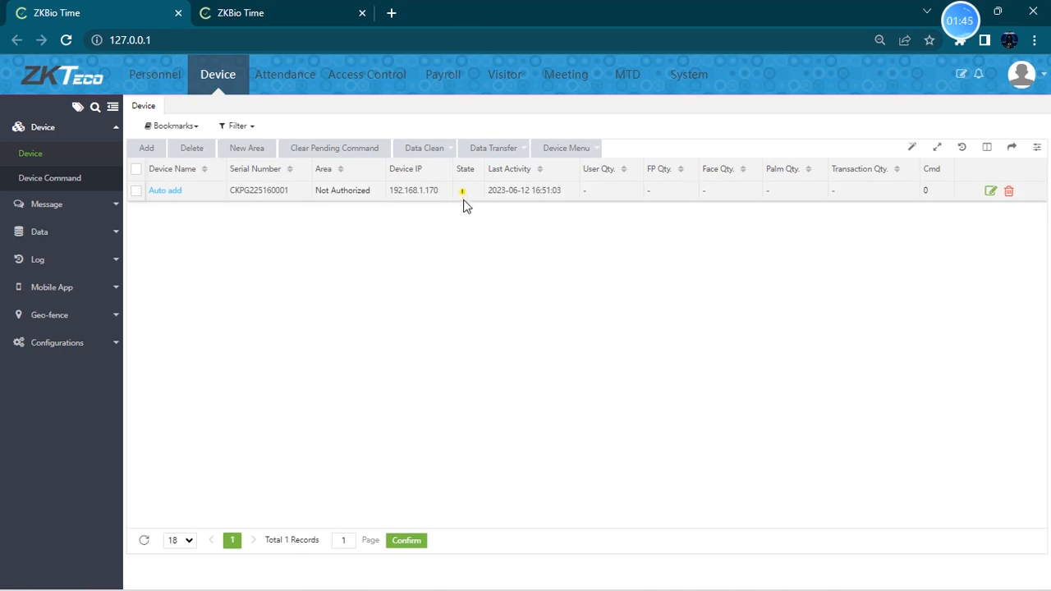
- Edit the auto-added device, renaming it UFace800plus and setting its area to Server Room
click(162, 192)
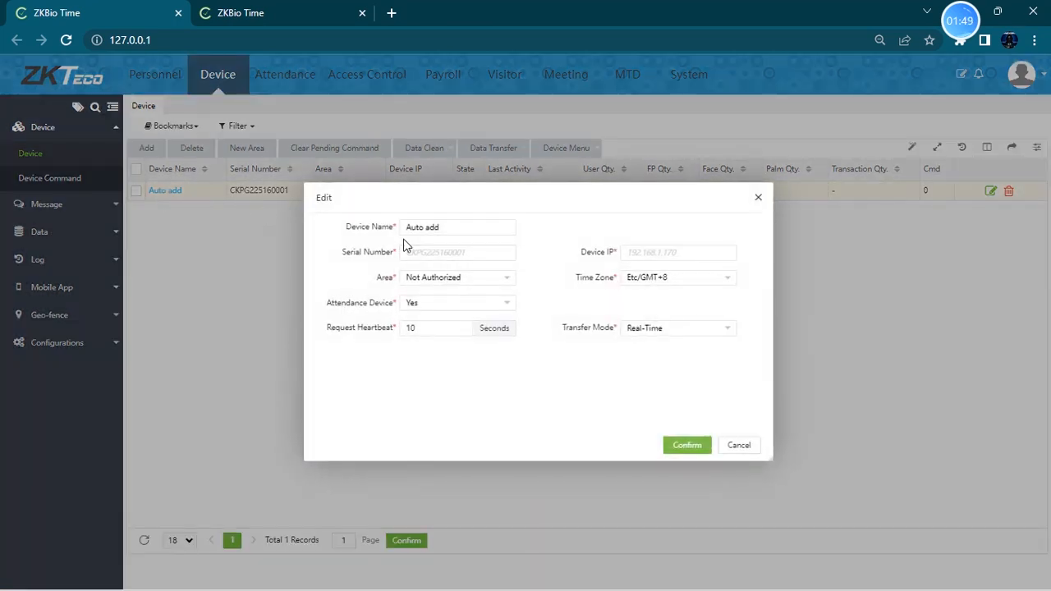
drag(465, 230, 400, 242)
text(UFace800plus)
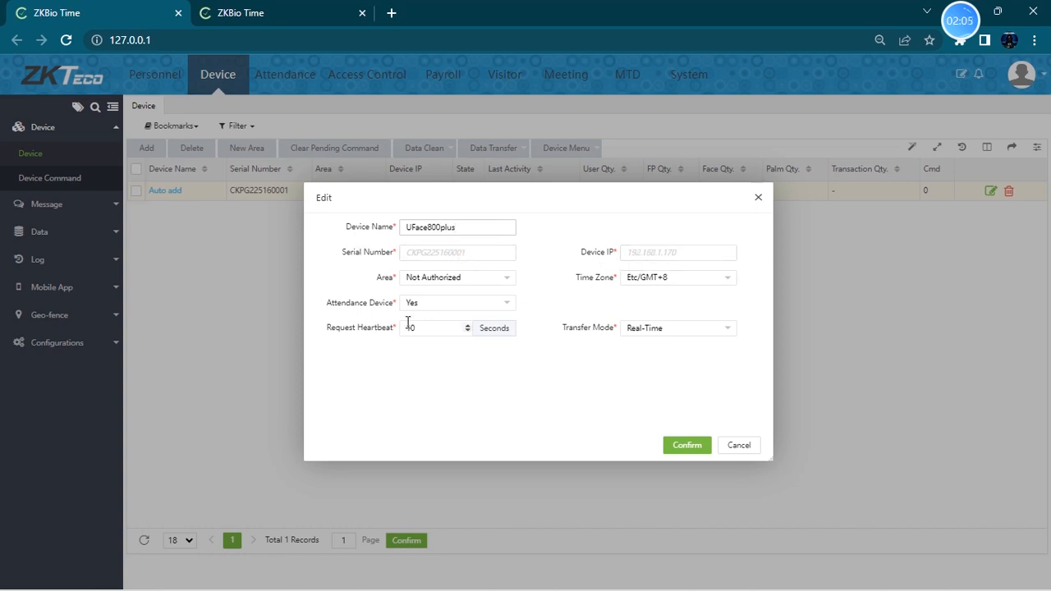
click(453, 279)
click(433, 322)
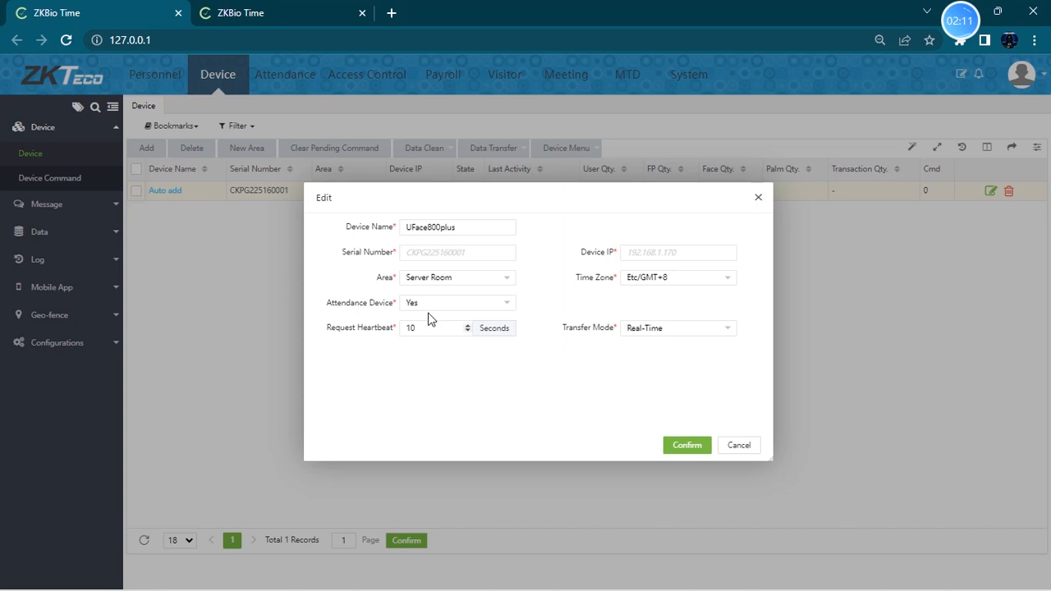
click(479, 280)
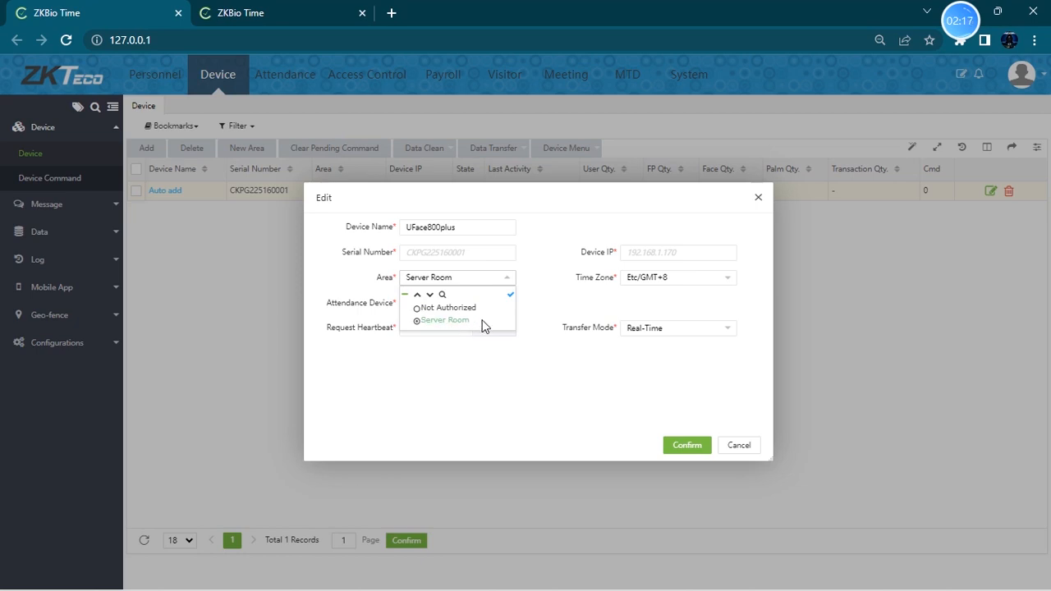
- Set the device's time zone to Etc/GMT
click(659, 279)
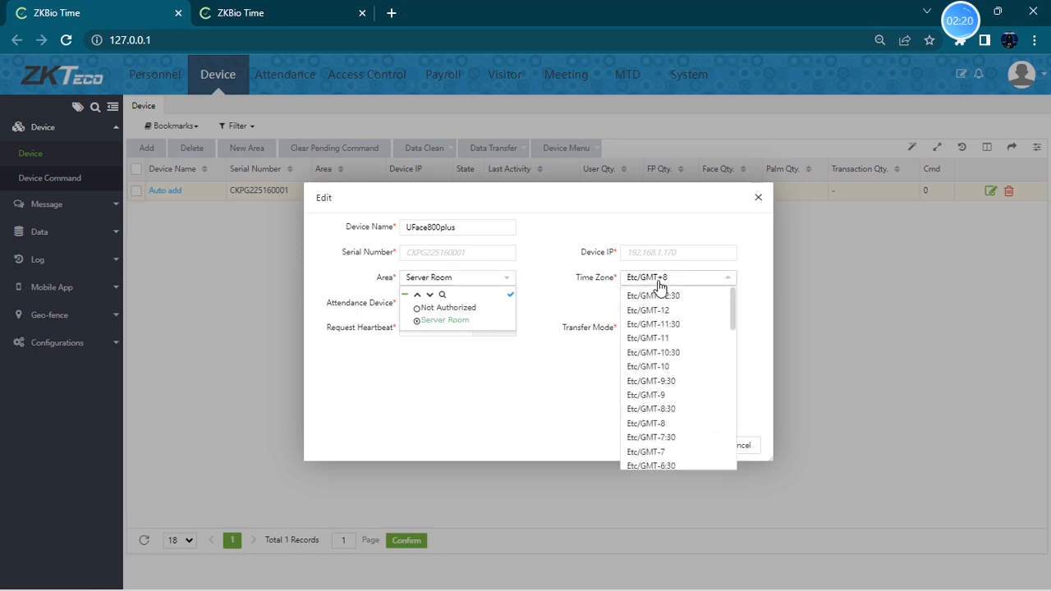
click(654, 279)
scroll(673, 386, down, 5)
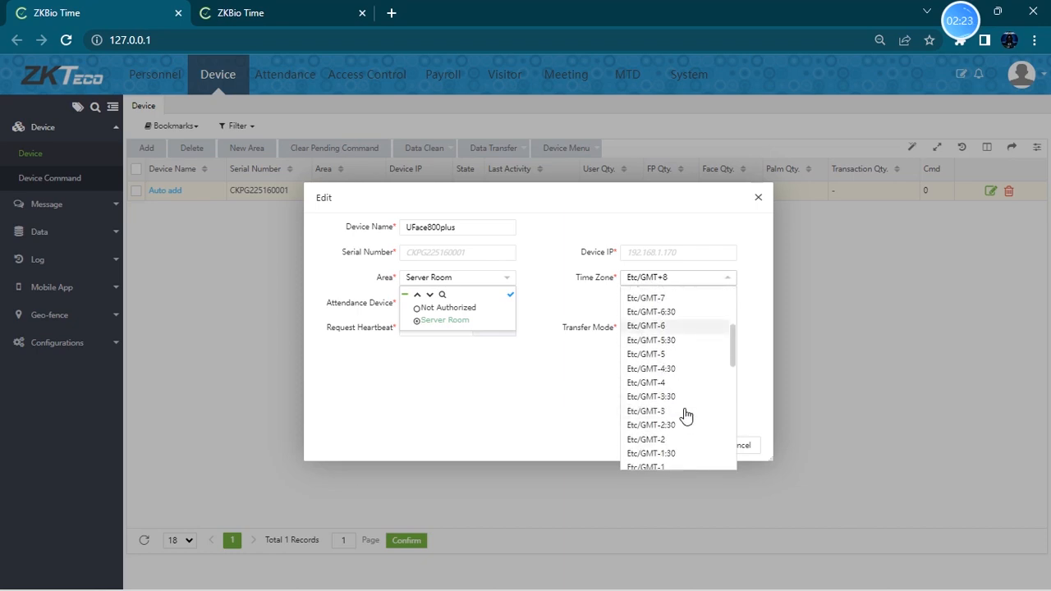
scroll(683, 417, down, 2)
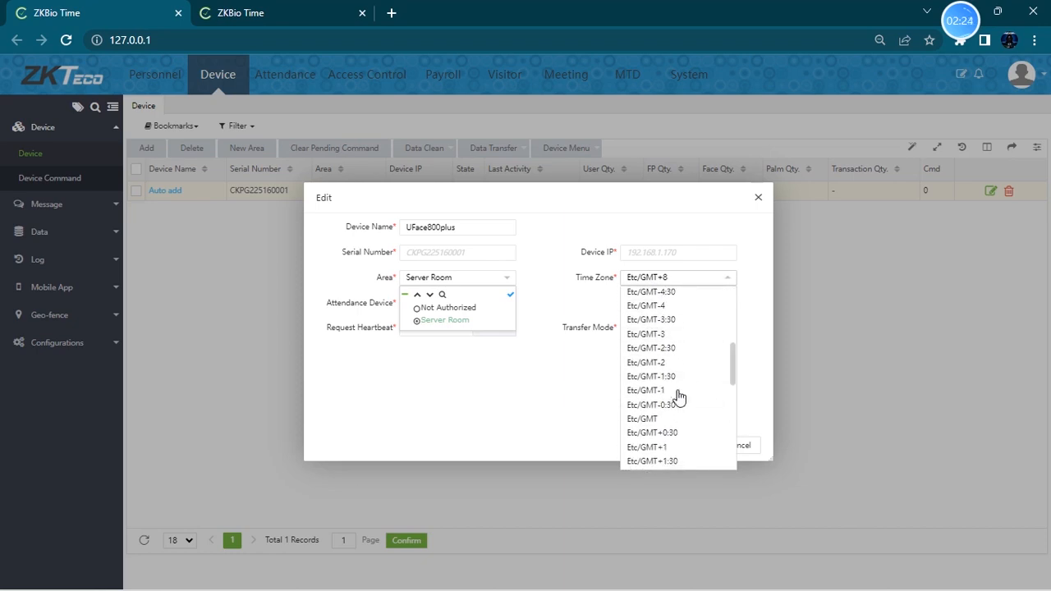
click(676, 420)
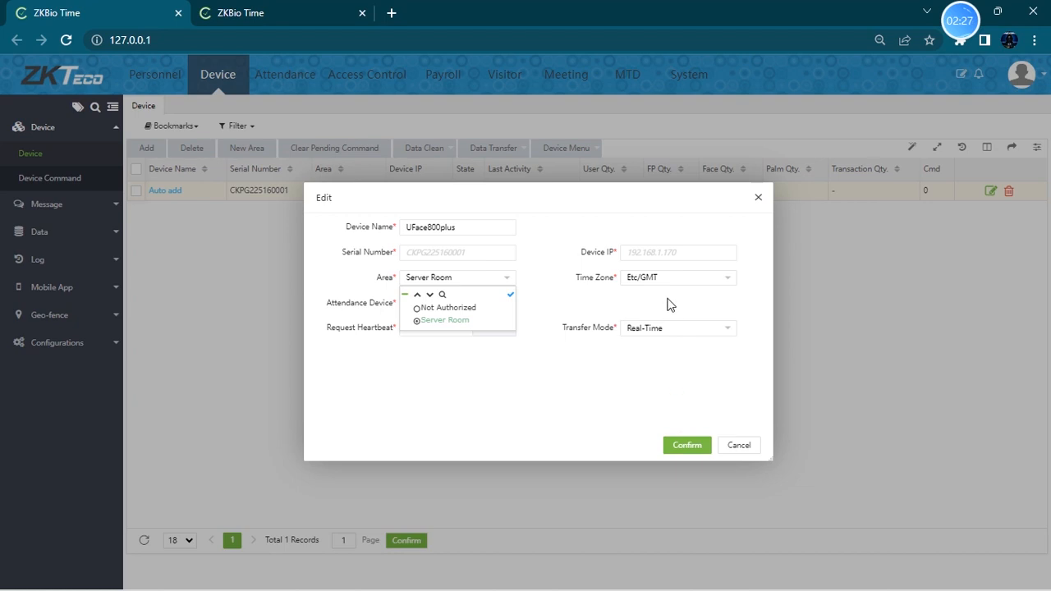
click(470, 376)
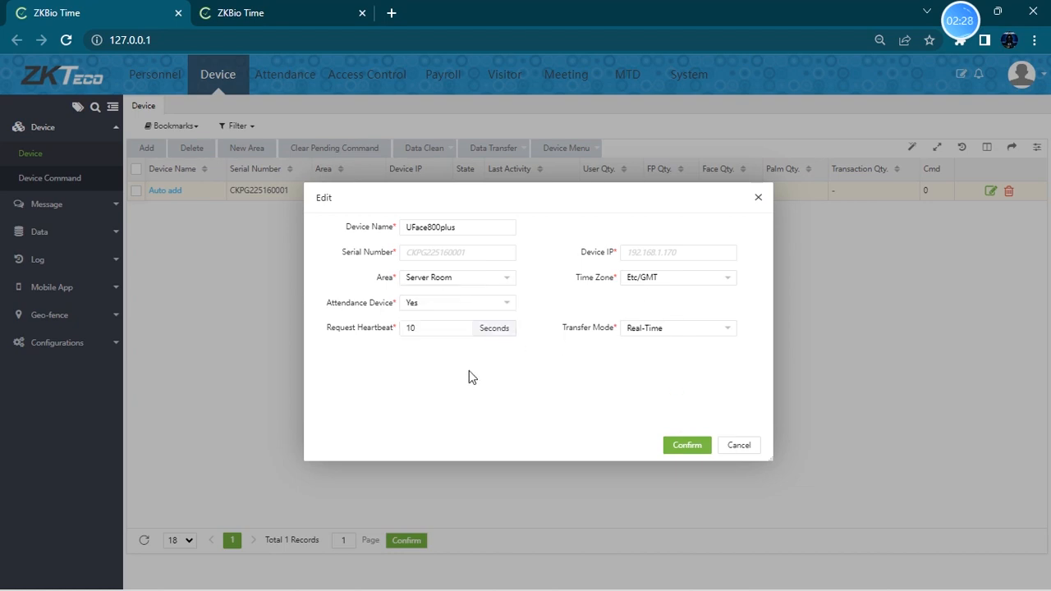
- Keep the device as an attendance device with Real-Time transfer mode and save the device settings
click(427, 309)
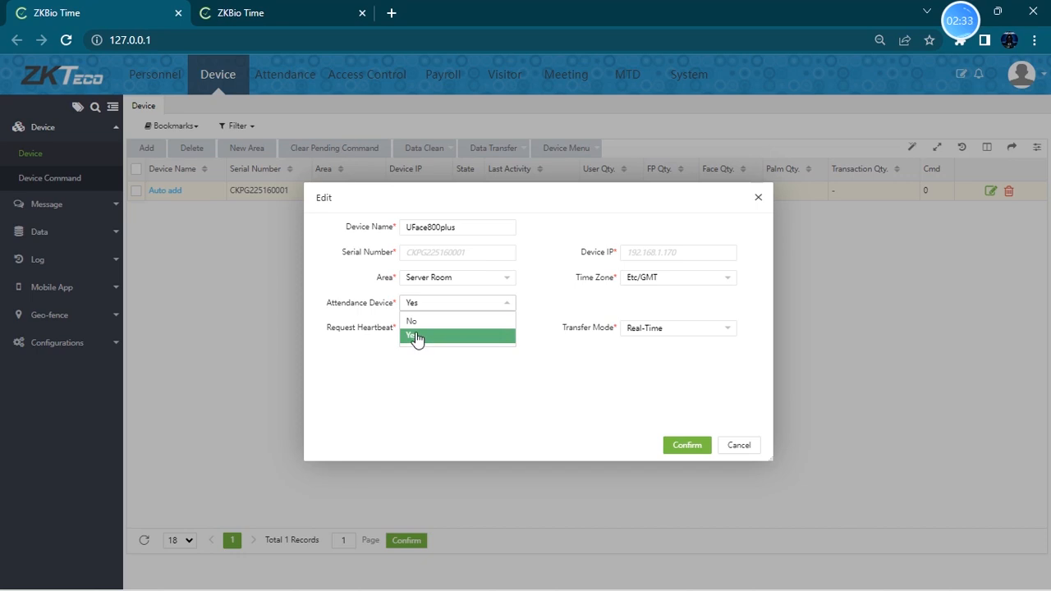
click(415, 337)
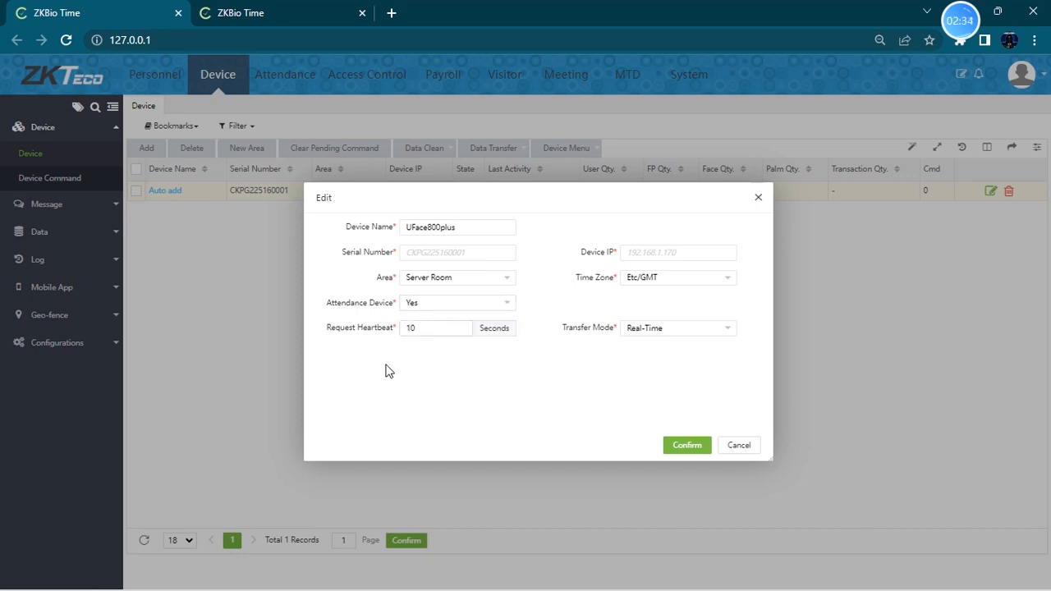
double_click(416, 331)
click(694, 331)
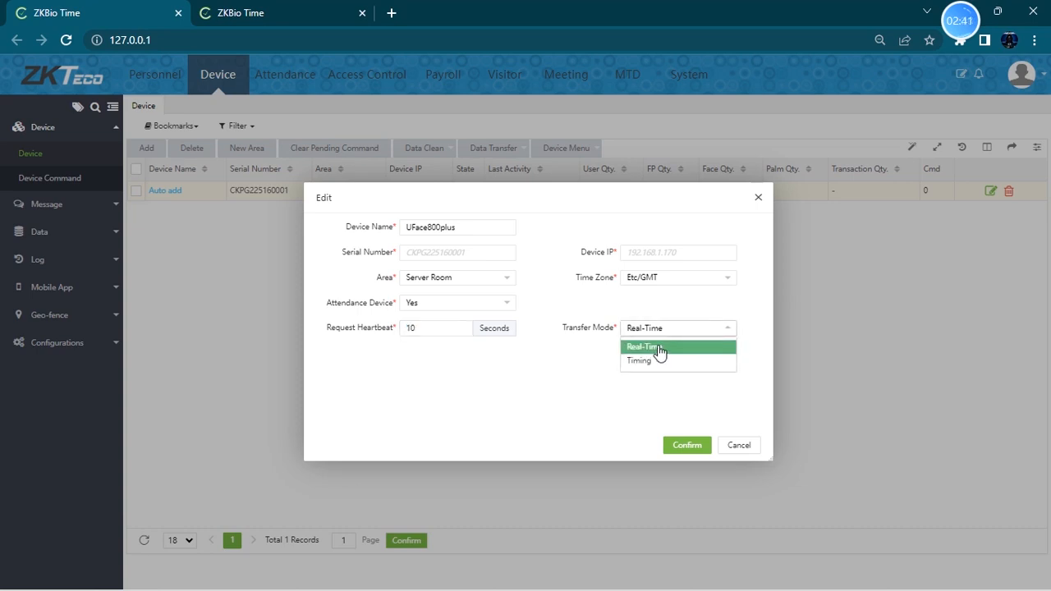
click(655, 360)
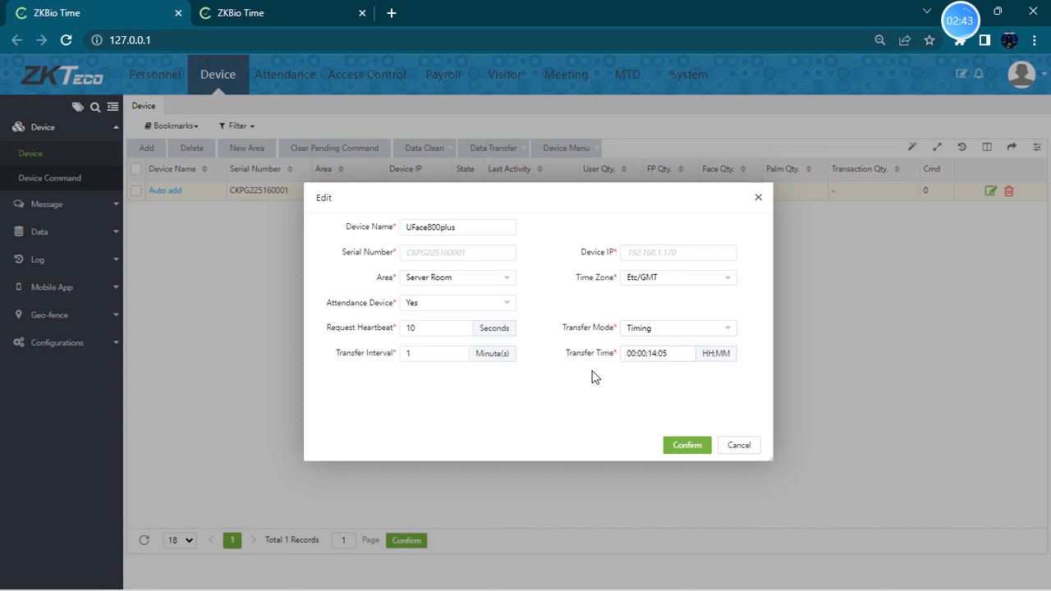
double_click(451, 354)
click(682, 328)
click(656, 347)
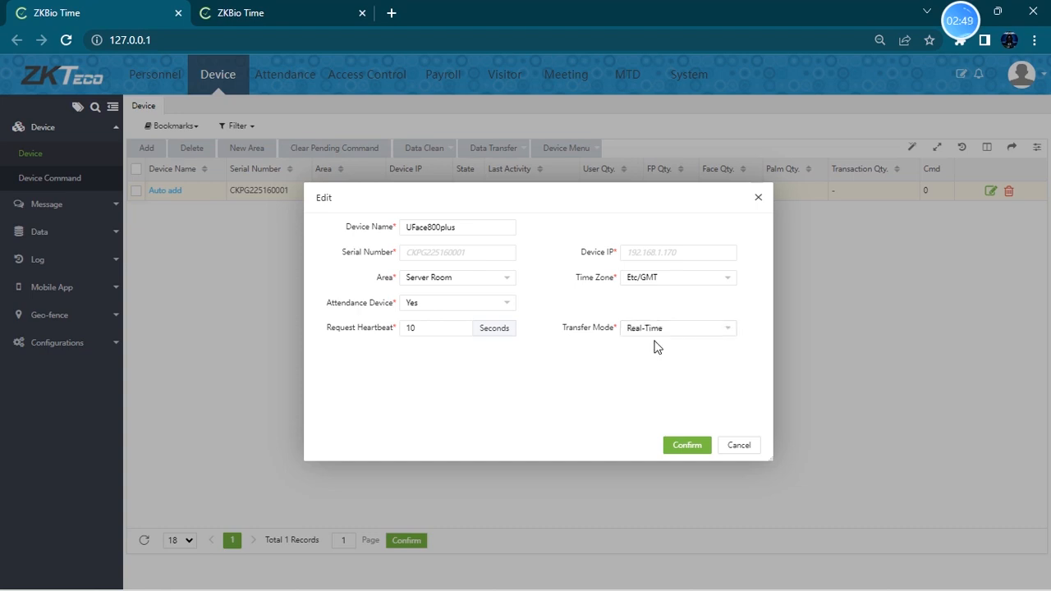
click(688, 451)
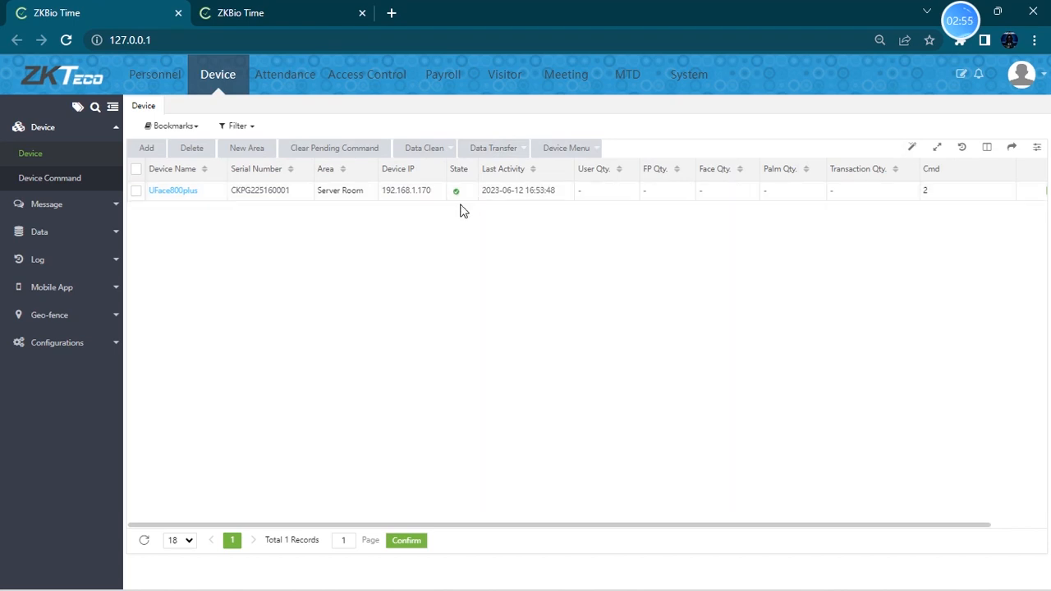
- Open the dashboard and refresh it to check the Device Status chart
click(97, 66)
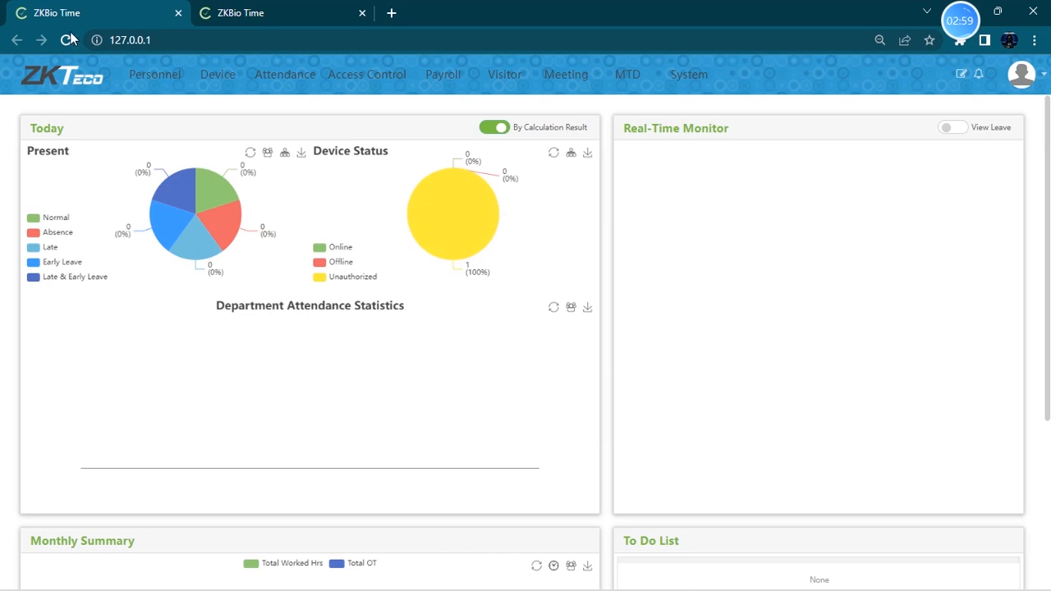
click(68, 39)
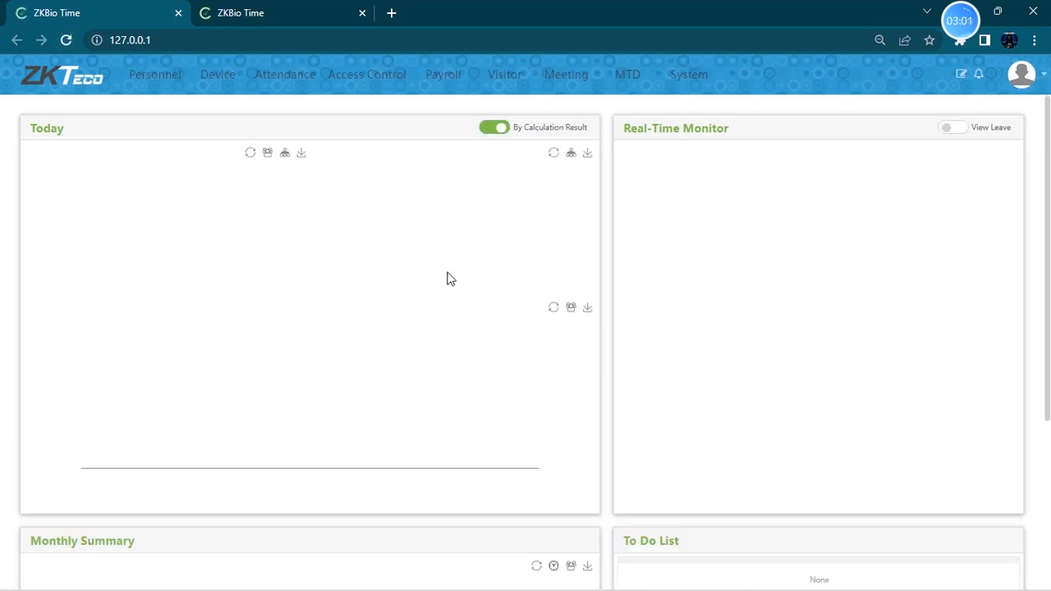
mouse_move(489, 249)
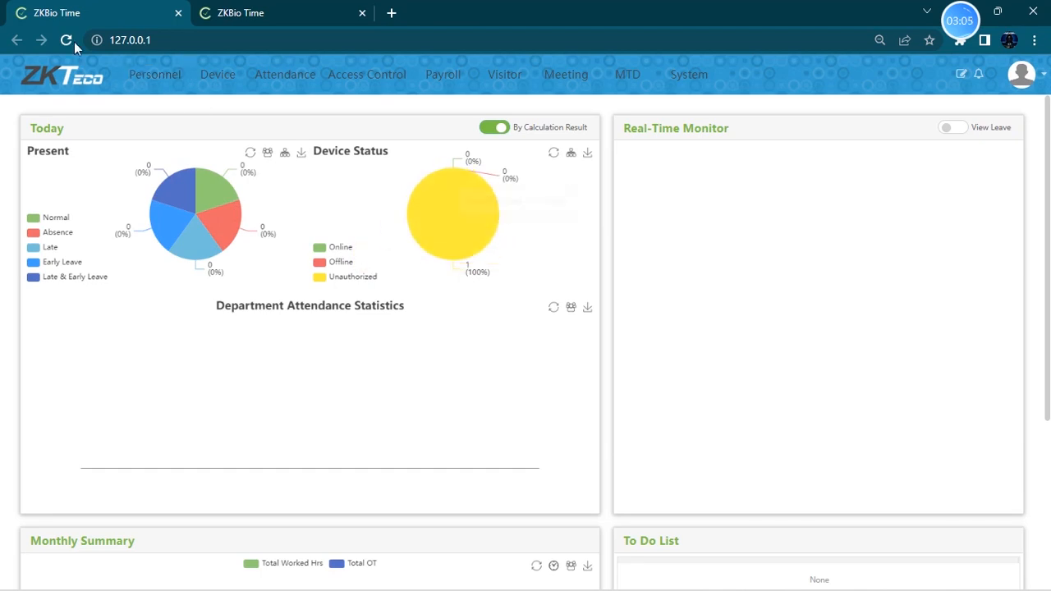
click(494, 130)
click(494, 130)
click(68, 40)
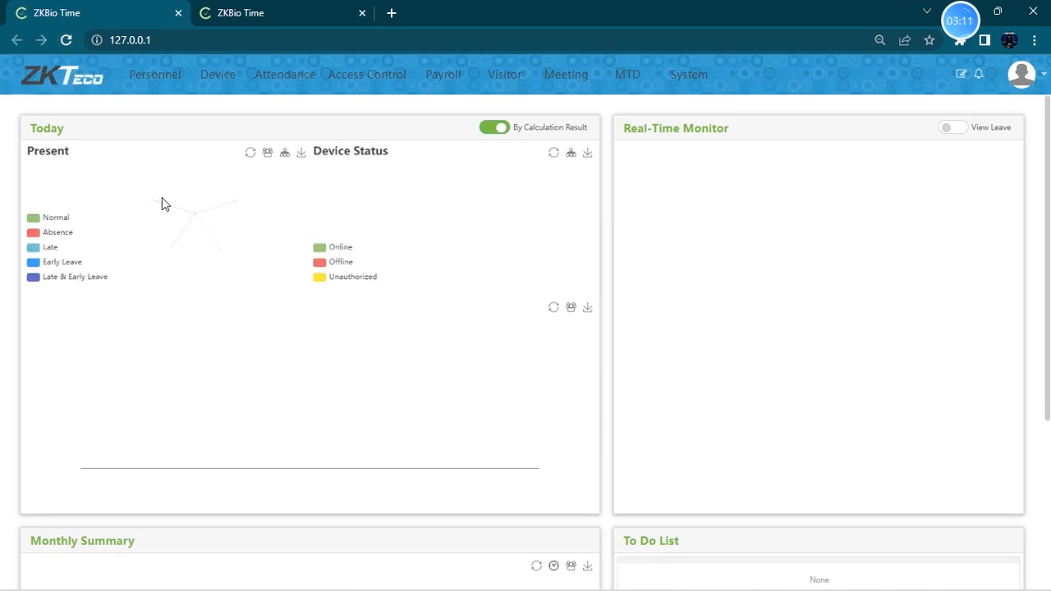
click(233, 82)
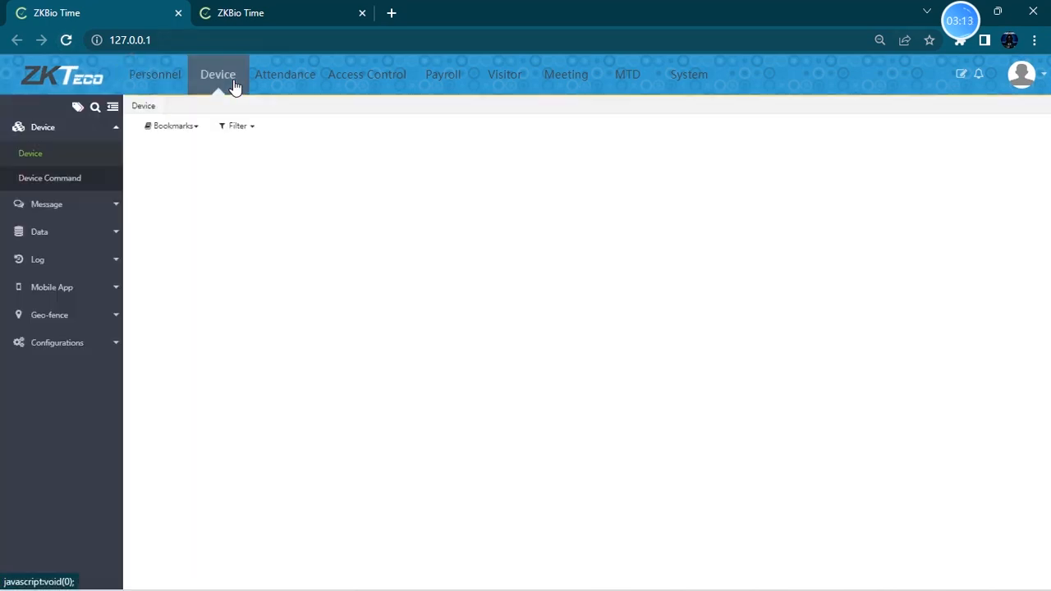
click(57, 71)
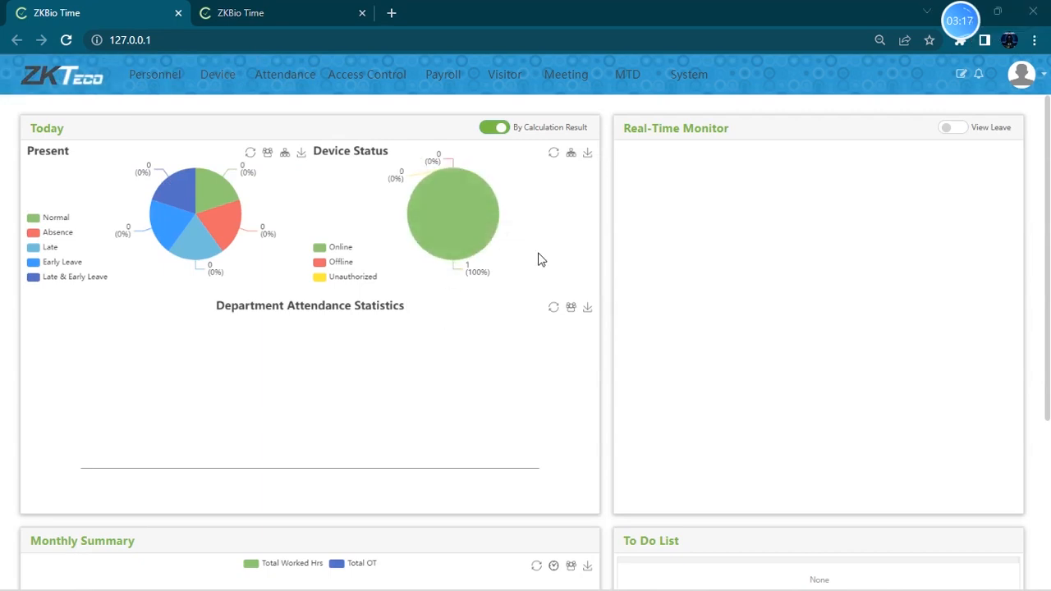
mouse_move(412, 209)
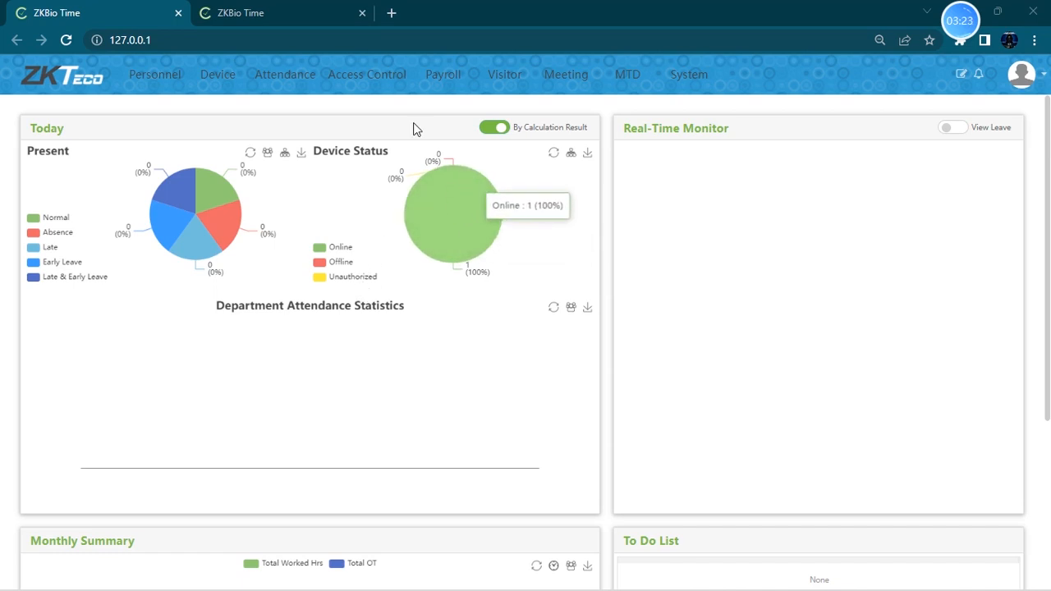
mouse_move(253, 234)
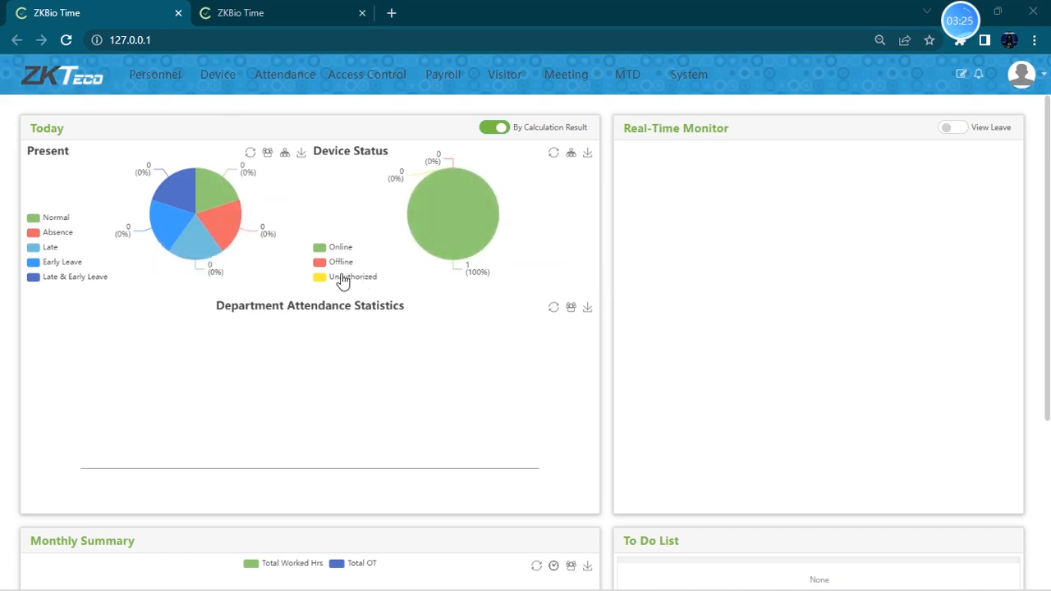
mouse_move(452, 203)
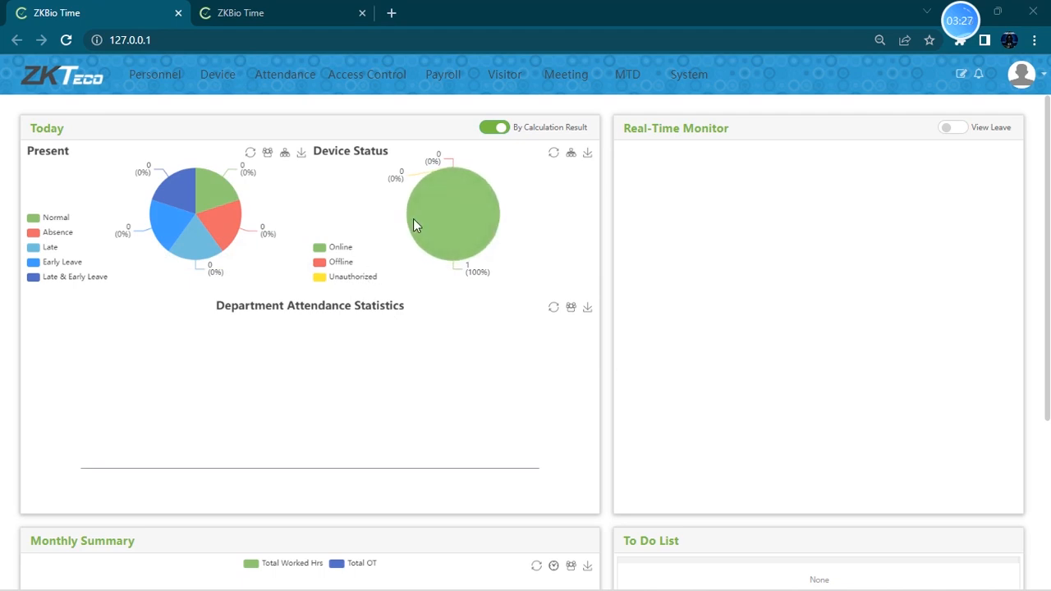
mouse_move(498, 246)
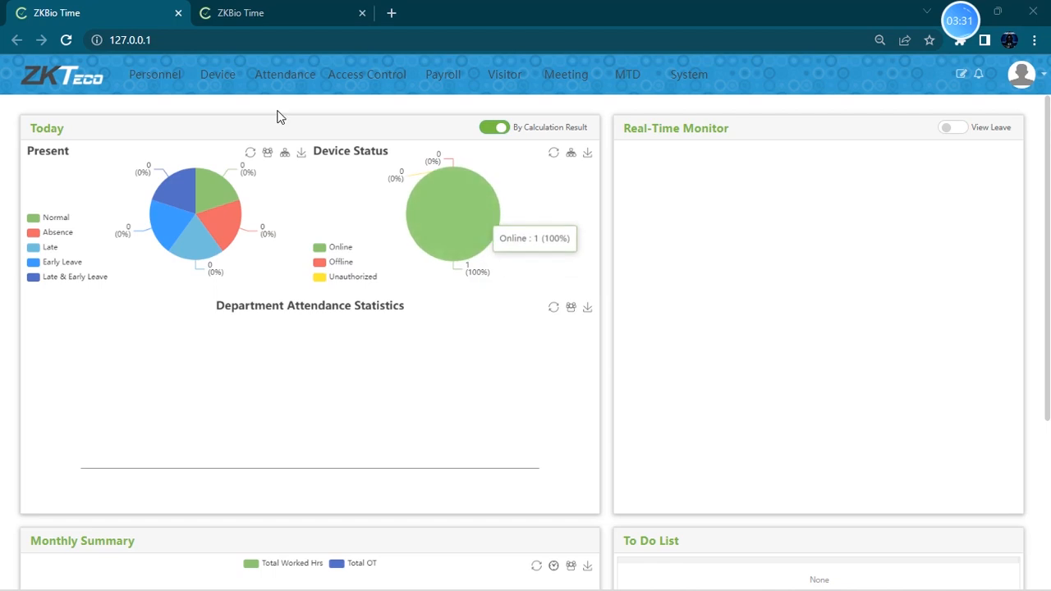
click(218, 75)
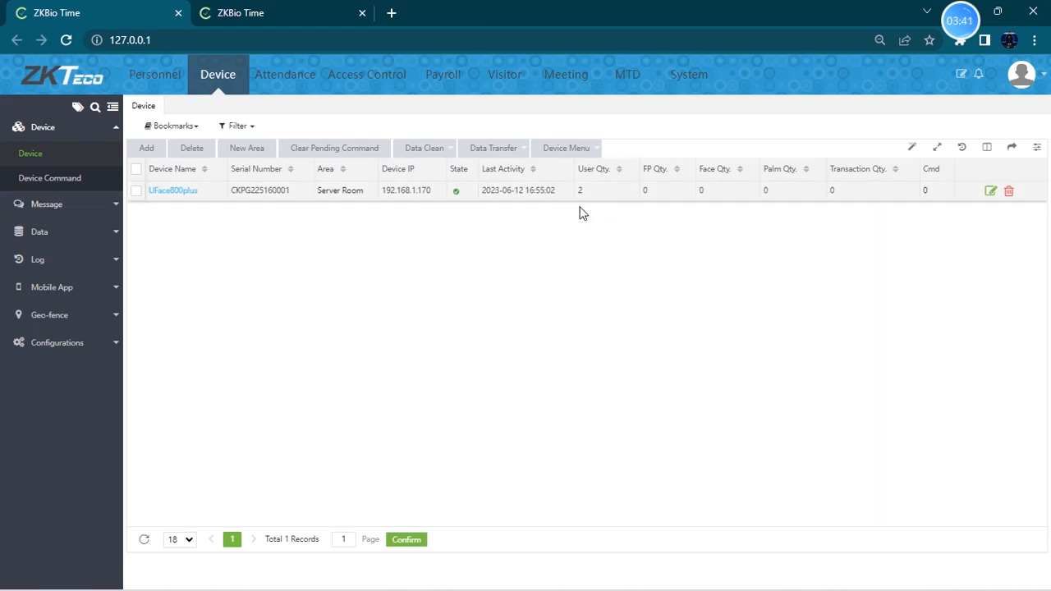
click(507, 149)
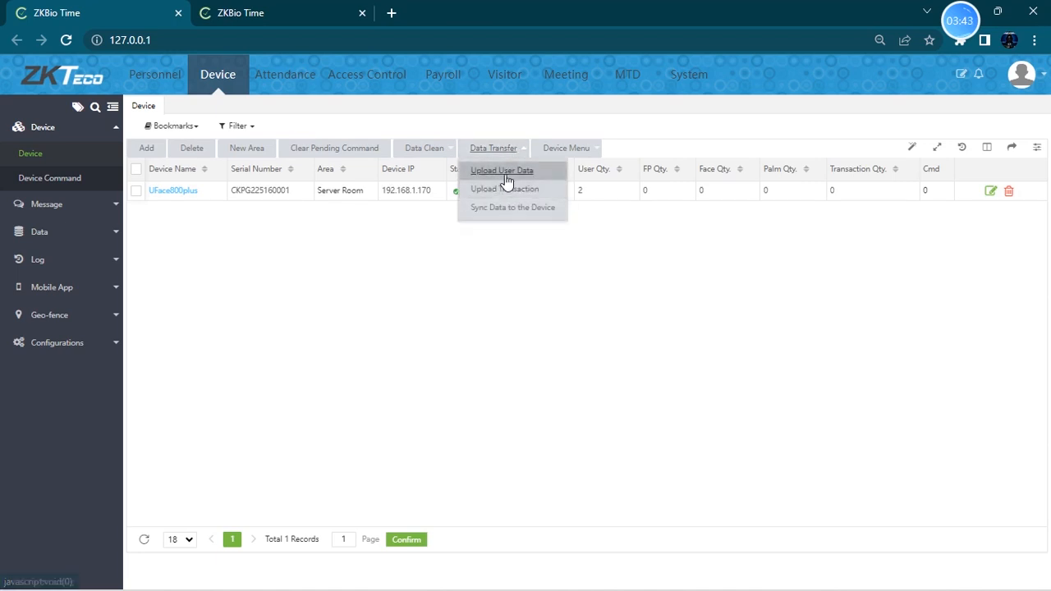
click(512, 210)
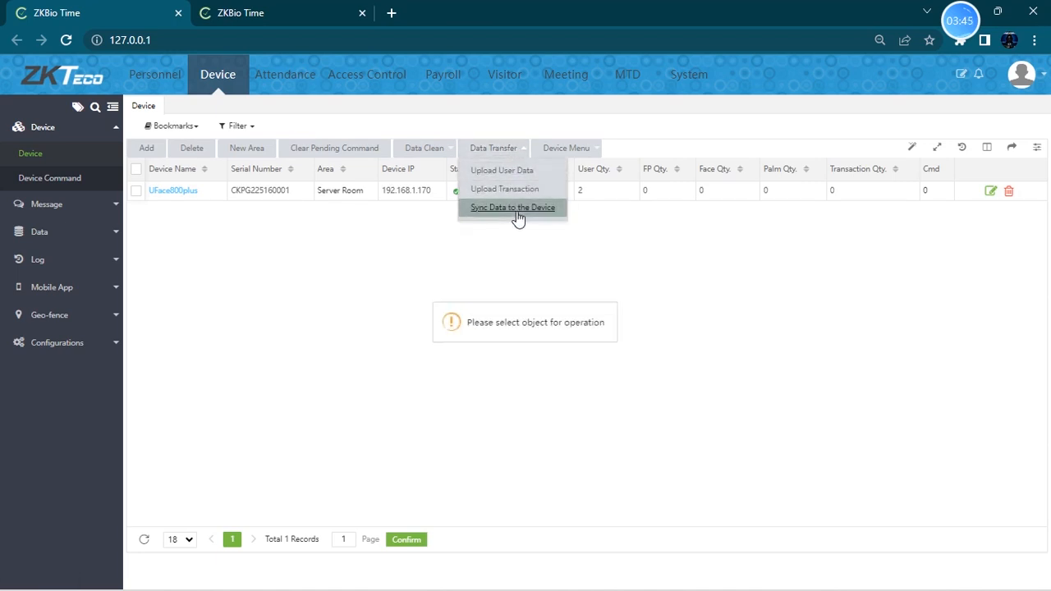
click(146, 148)
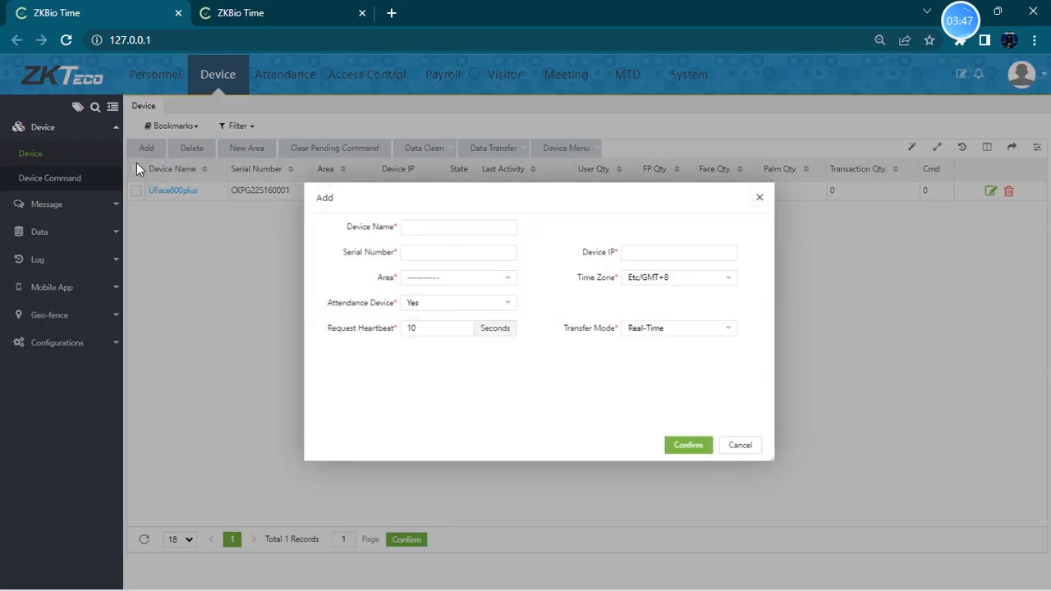
click(760, 199)
- Select the UFace800plus device and open the Upload User Data dialog to view its employee options, then close it
click(136, 169)
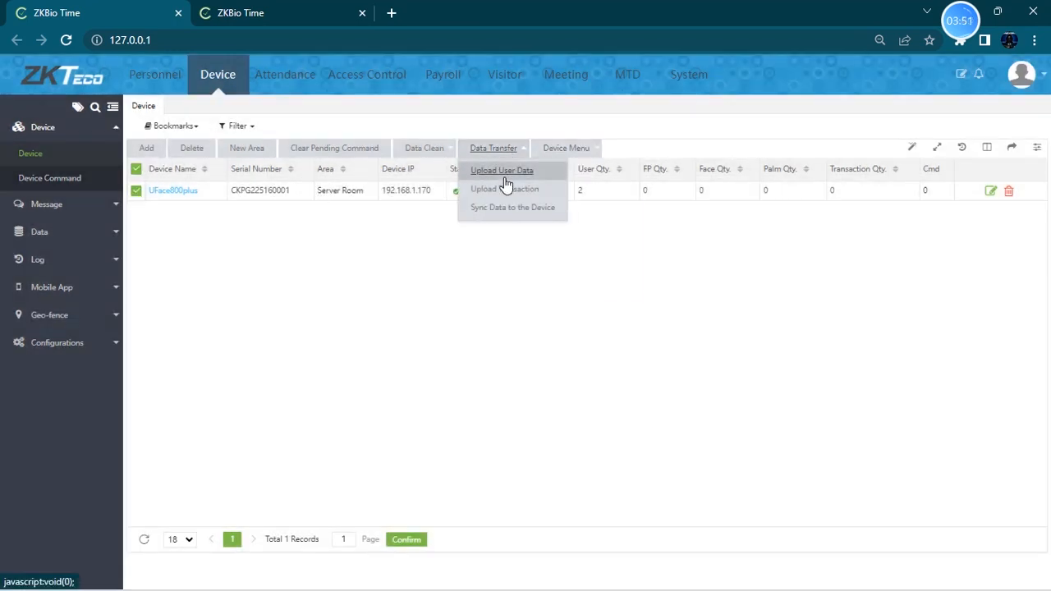
click(511, 173)
click(565, 293)
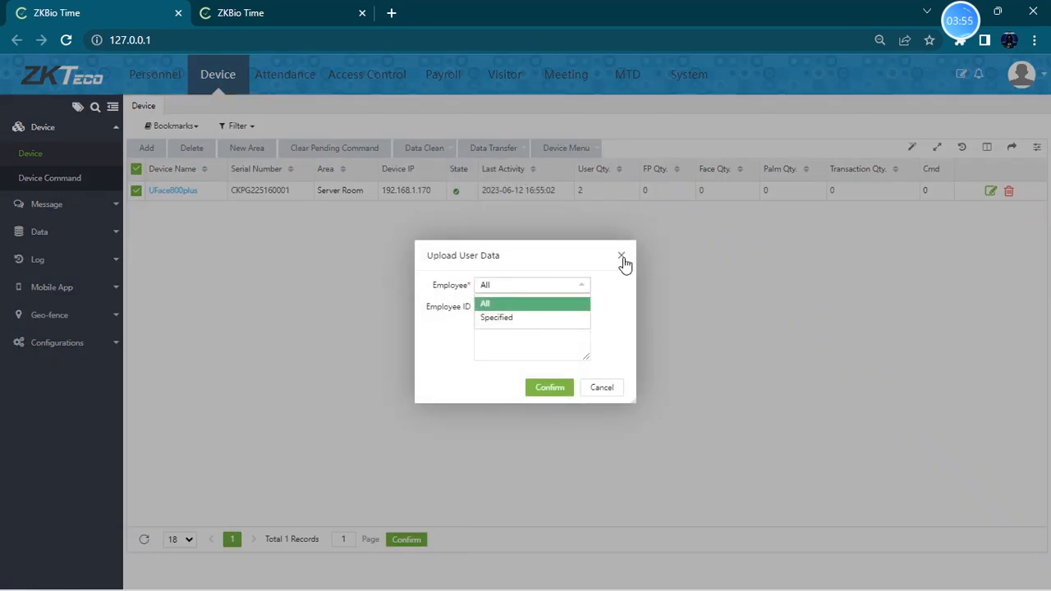
click(622, 256)
- Open the Upload Transaction dialog for the device and close it
mouse_move(517, 153)
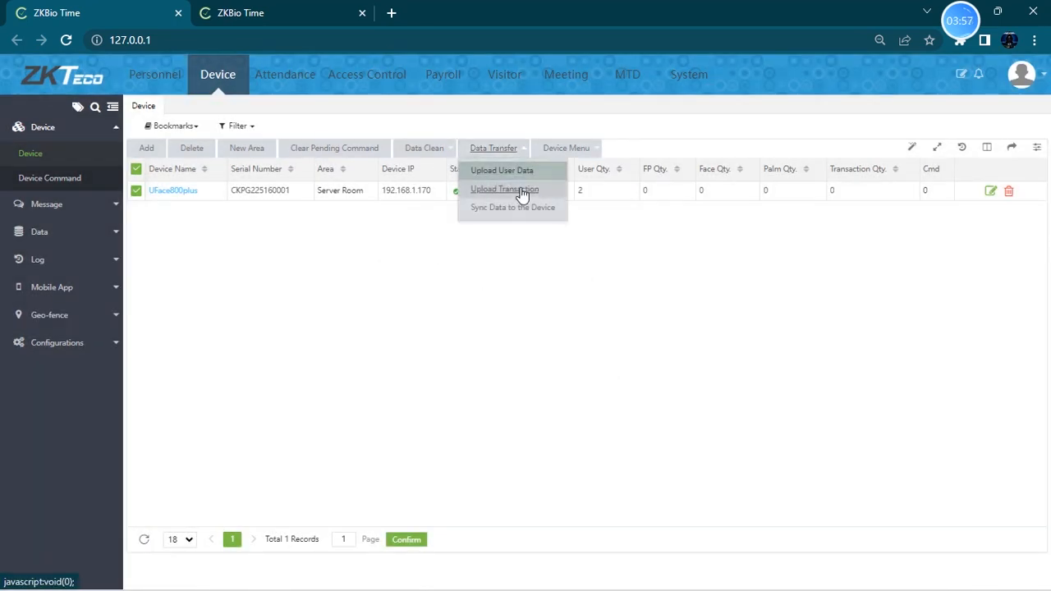
click(520, 189)
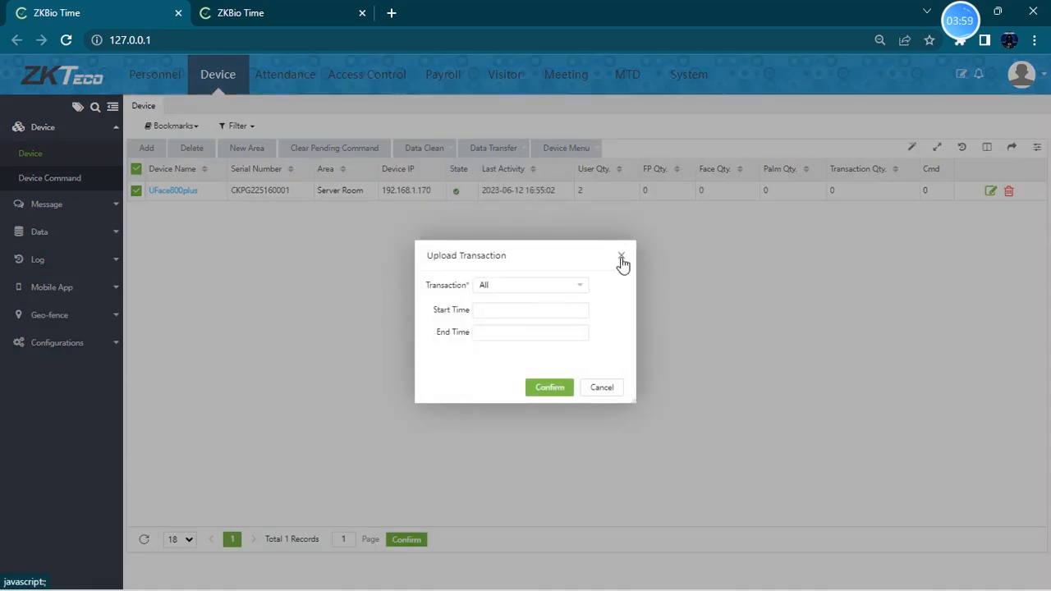
click(621, 257)
- Sync data to the device with Fingerprint, Employee, Palm and Finger Vein enabled
mouse_move(509, 152)
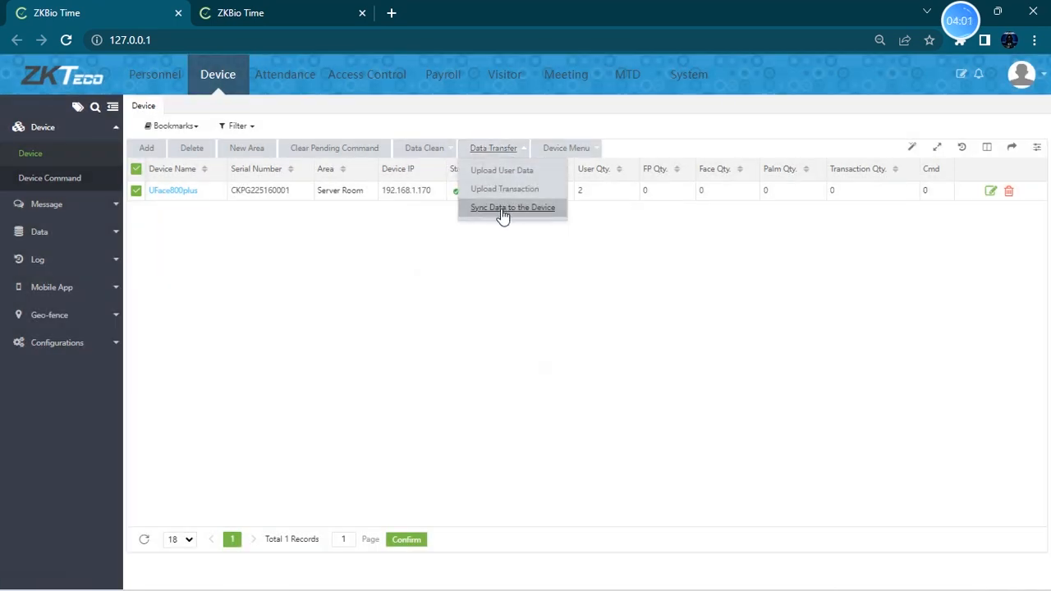
click(526, 210)
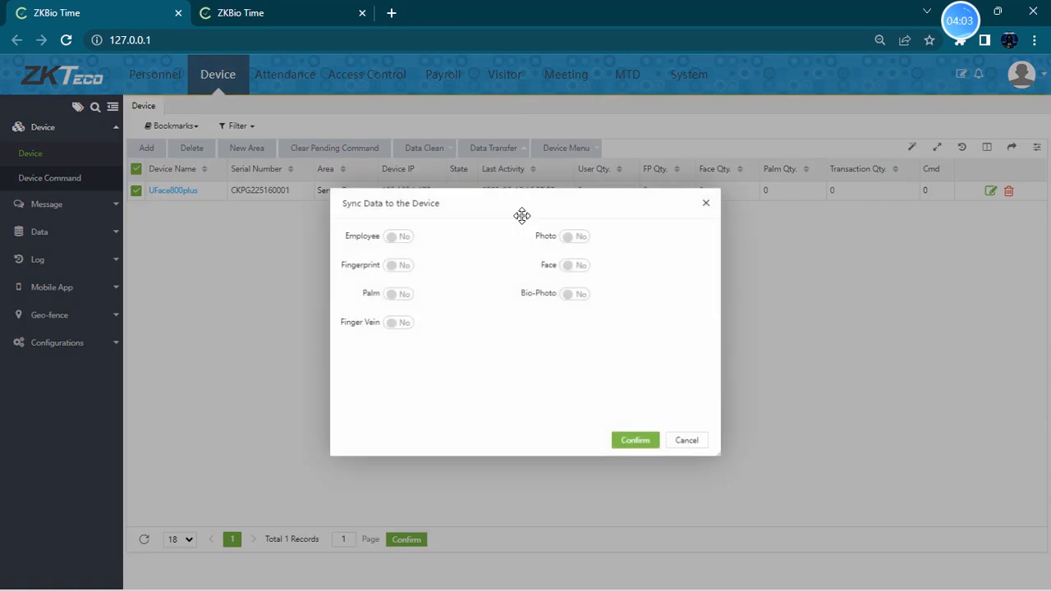
click(403, 263)
click(399, 236)
click(396, 293)
click(397, 322)
click(637, 442)
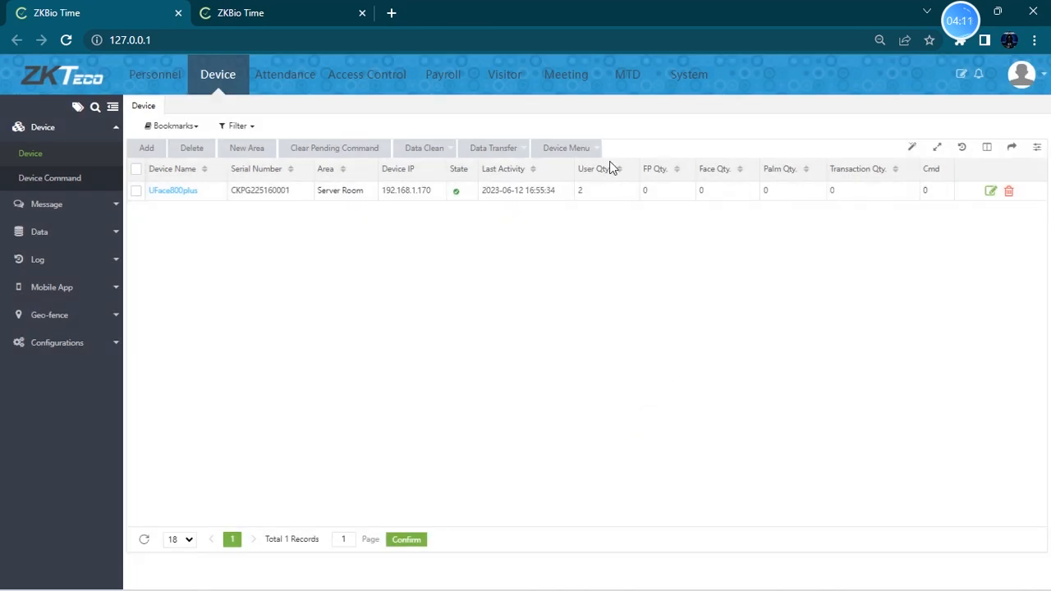
- Reboot the selected UFace800plus device from the device menu
click(560, 153)
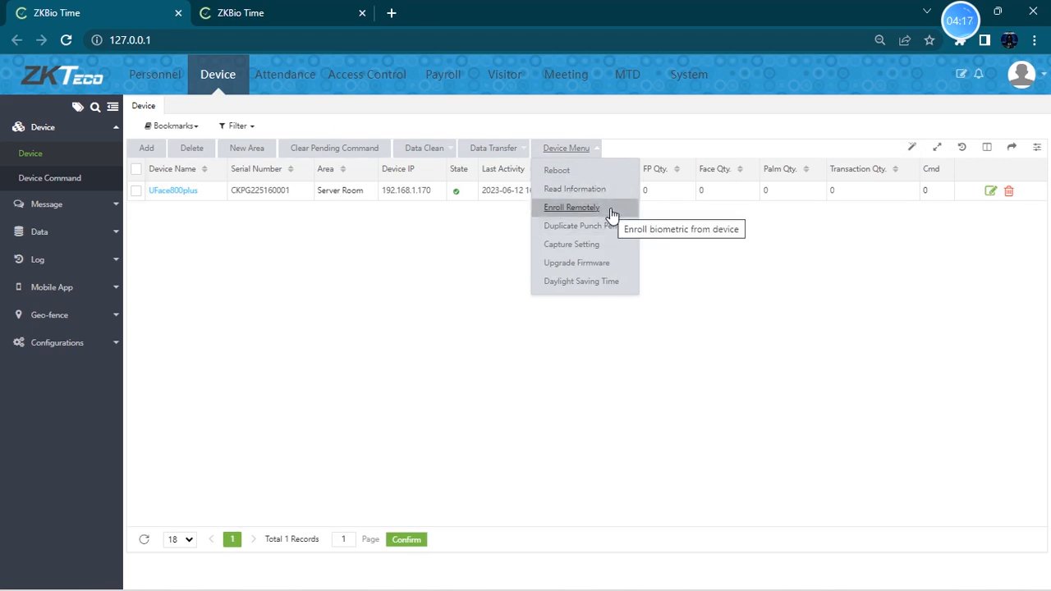
click(589, 170)
click(135, 173)
mouse_move(556, 151)
click(566, 173)
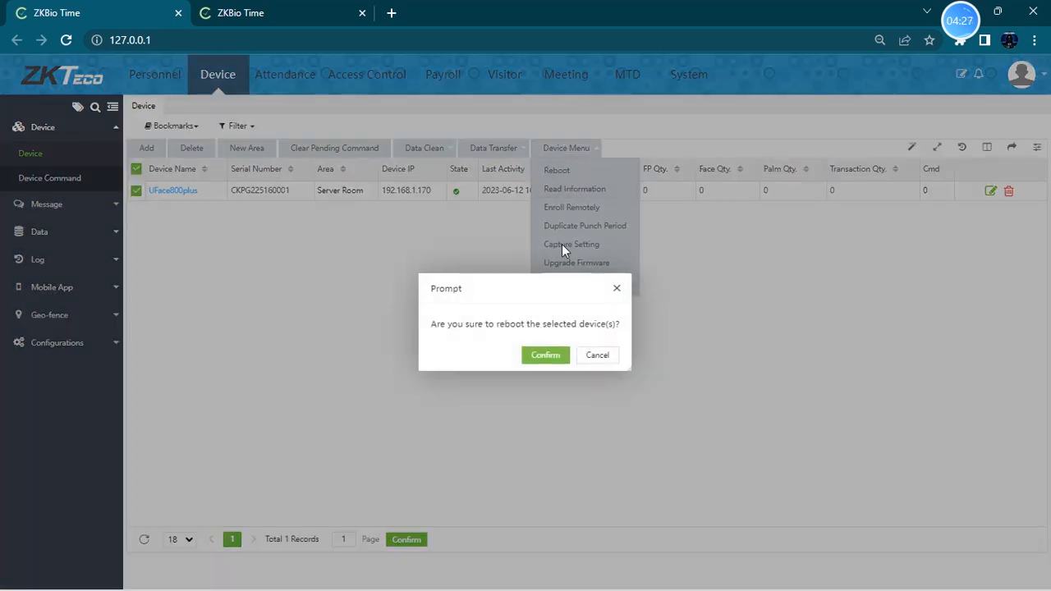
click(545, 356)
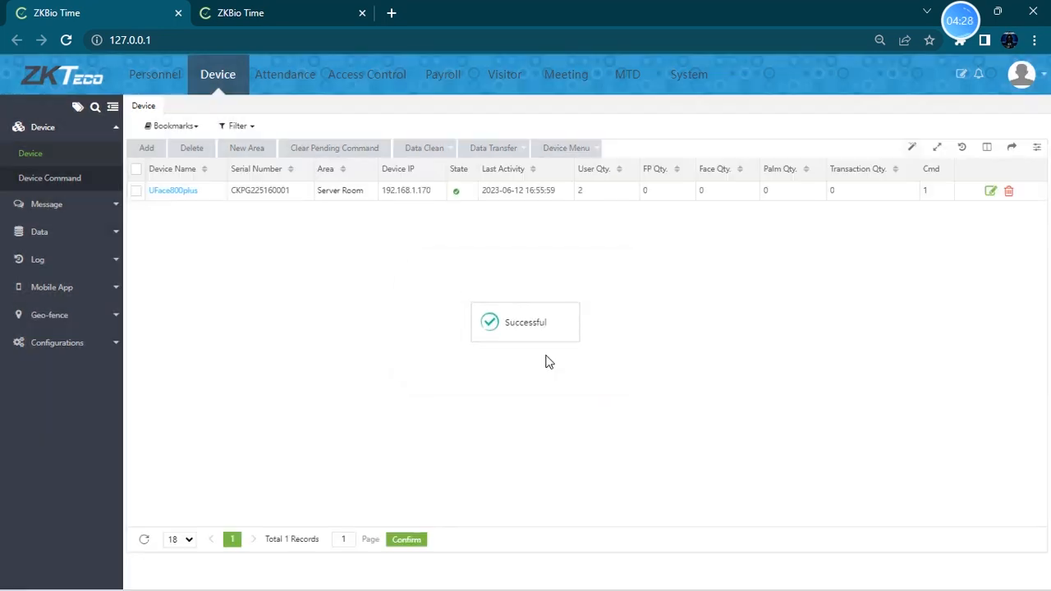
- Open the Device Command list and review the Public and Private message pages
click(94, 180)
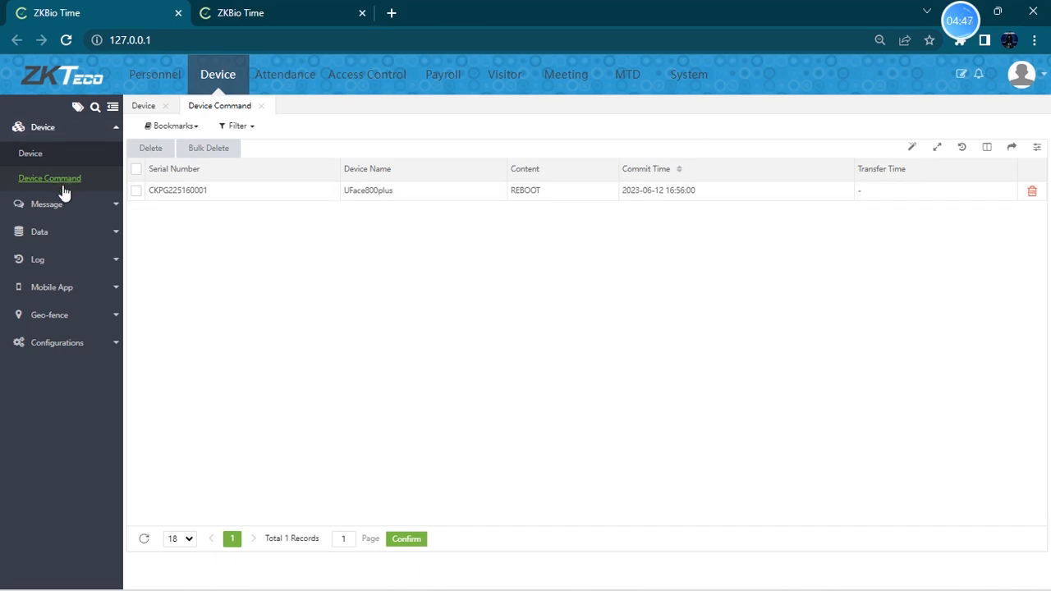
click(82, 203)
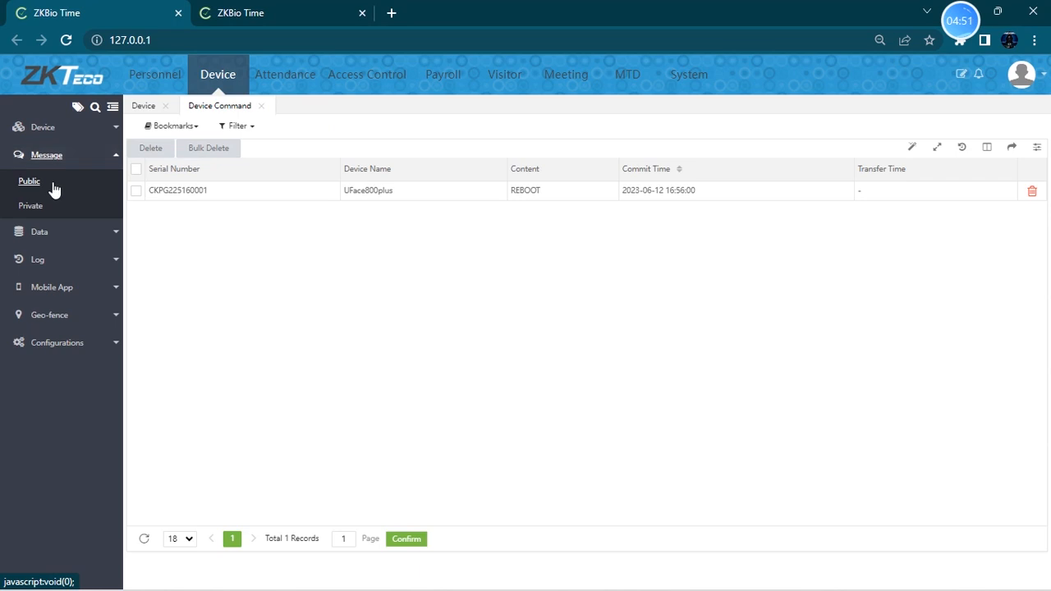
click(48, 185)
click(51, 204)
click(48, 185)
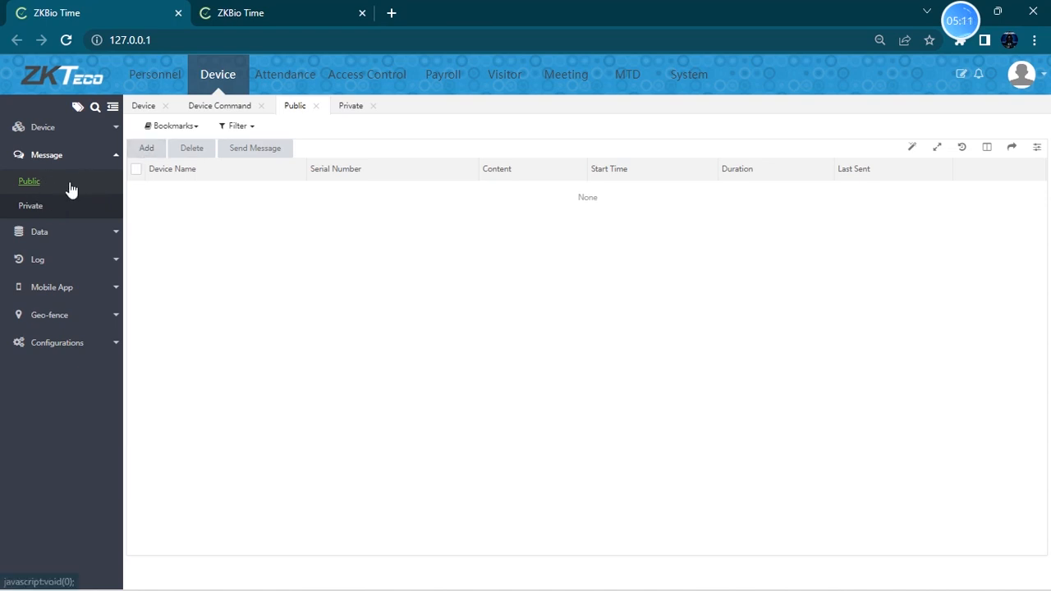
- Start adding a public message and select device CKPG225160001
click(139, 148)
click(528, 253)
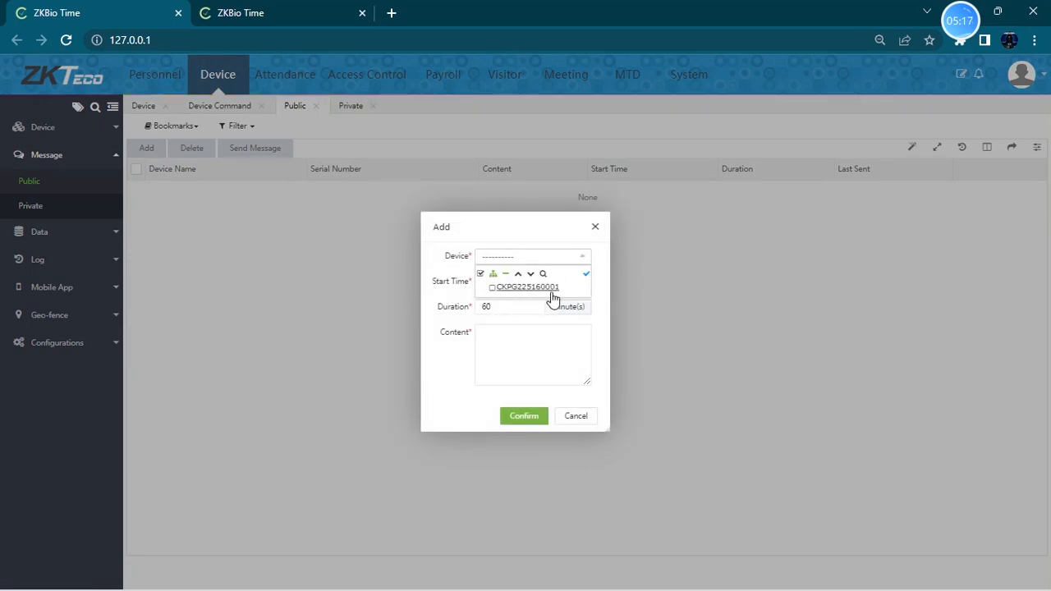
click(491, 289)
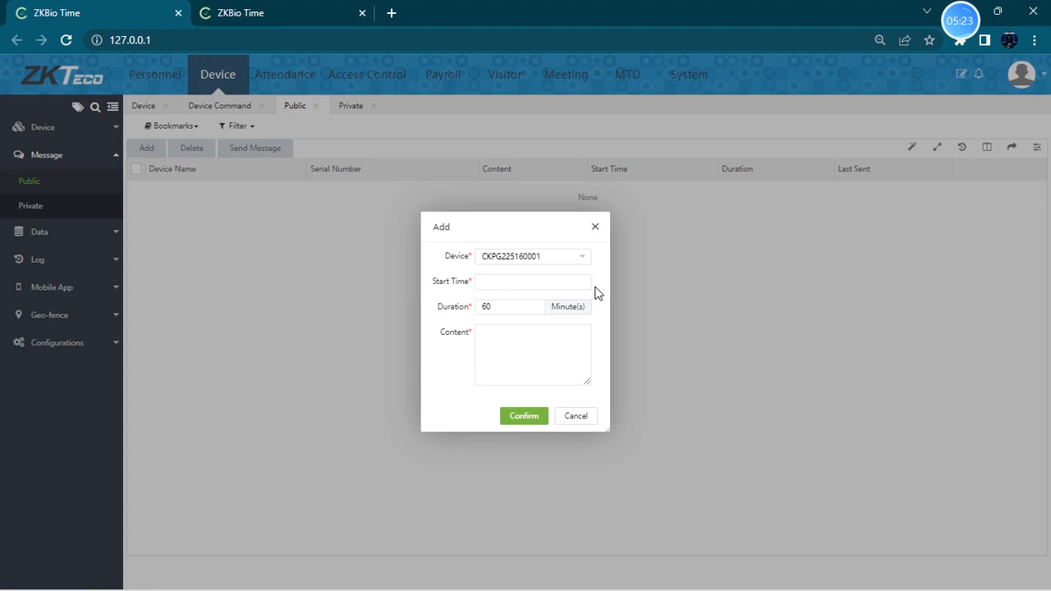
click(498, 285)
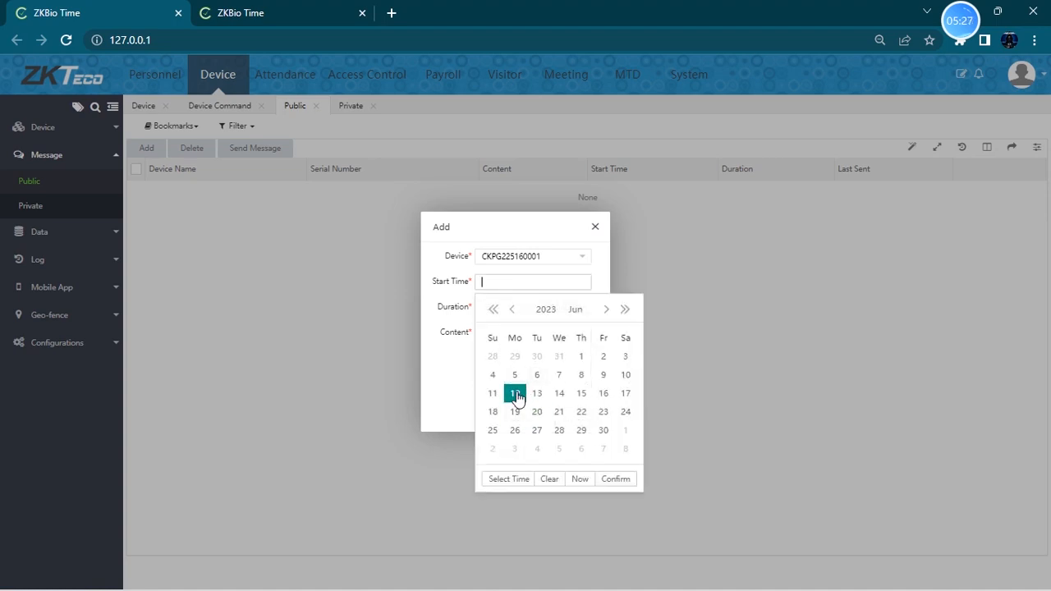
click(501, 483)
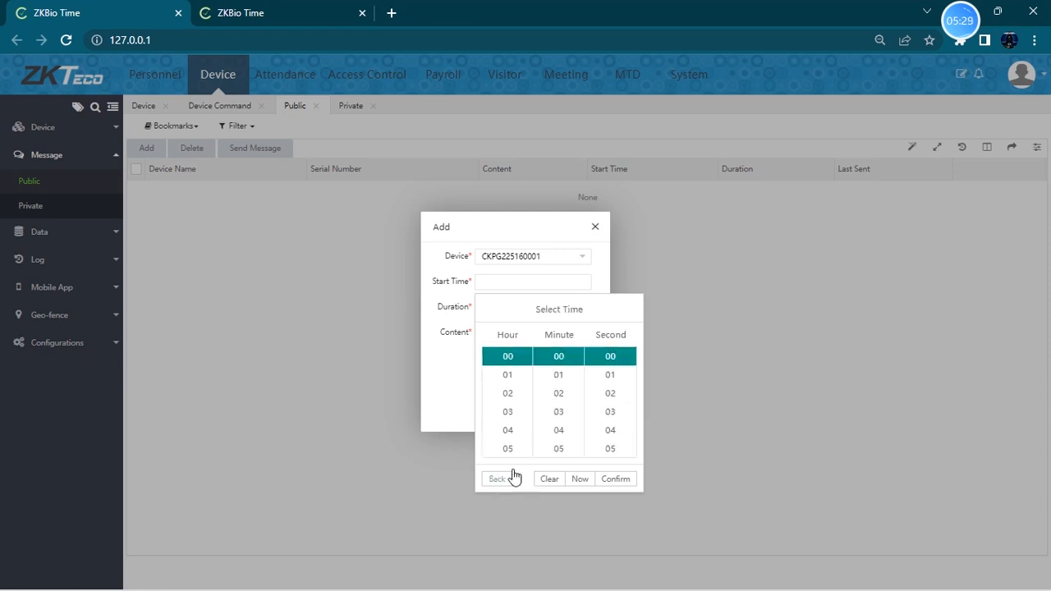
scroll(503, 401, down, 3)
mouse_move(1010, 582)
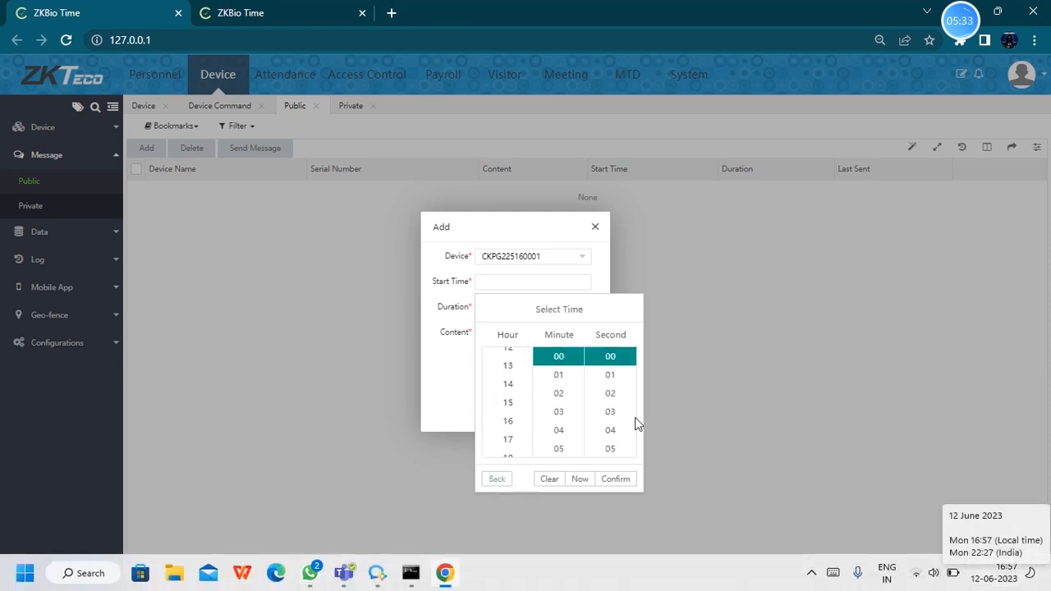
scroll(512, 408, down, 2)
scroll(511, 406, up, 2)
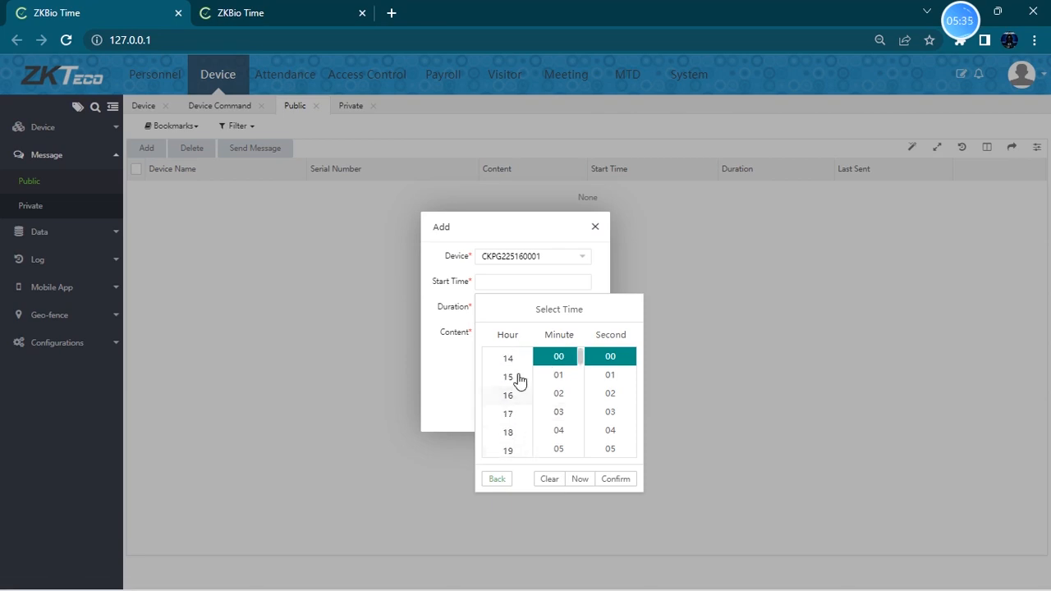
click(510, 394)
scroll(567, 390, down, 1)
scroll(565, 389, down, 15)
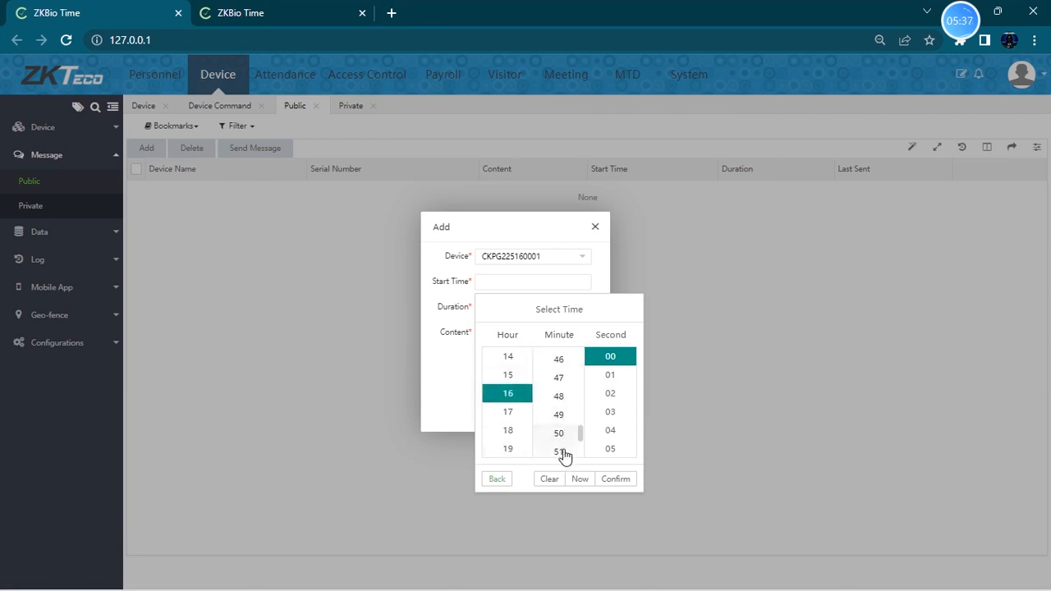
click(562, 413)
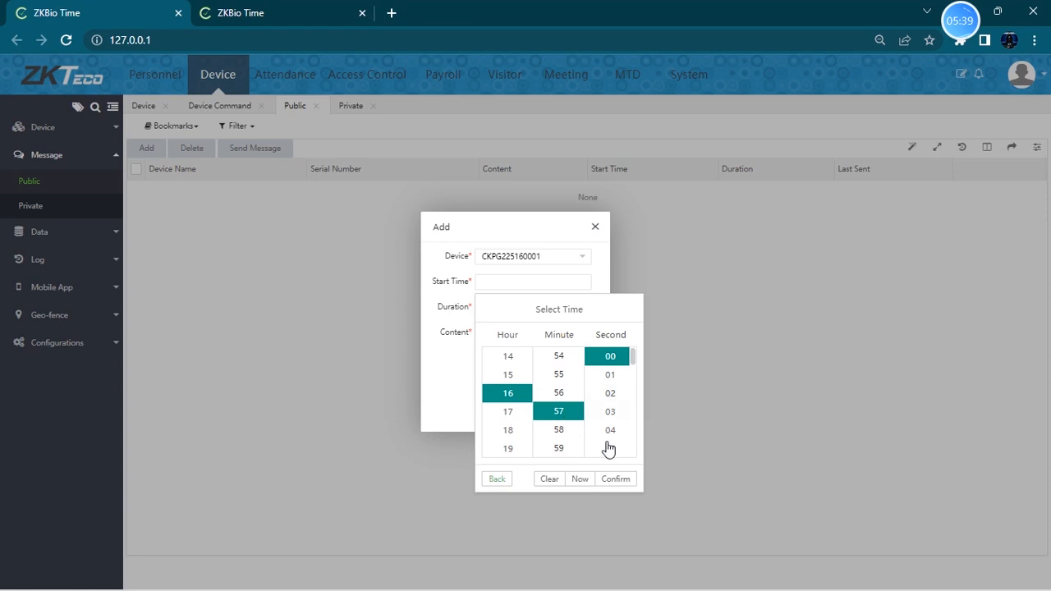
click(622, 482)
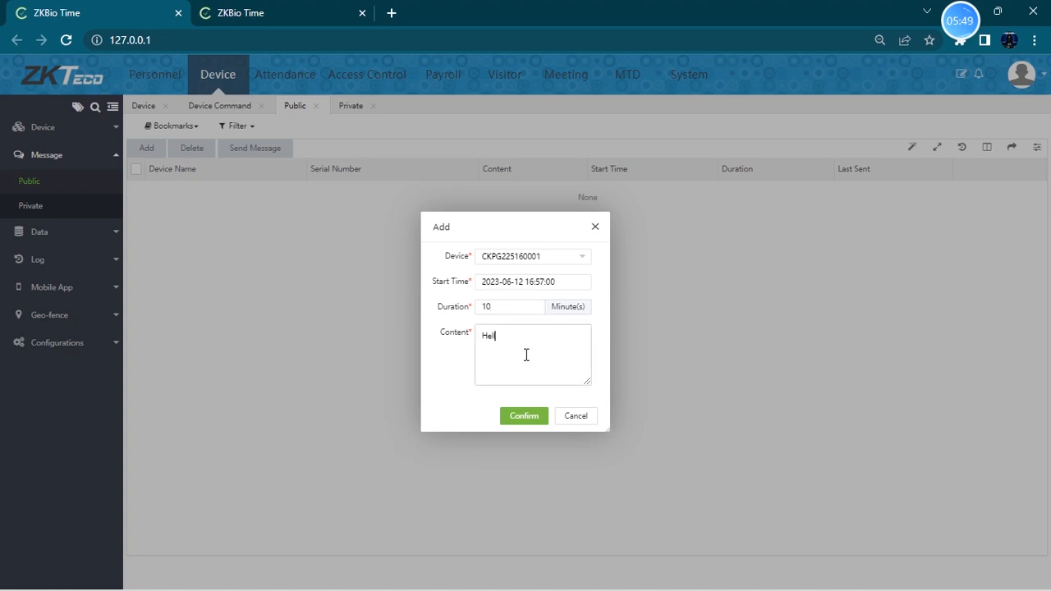
click(526, 417)
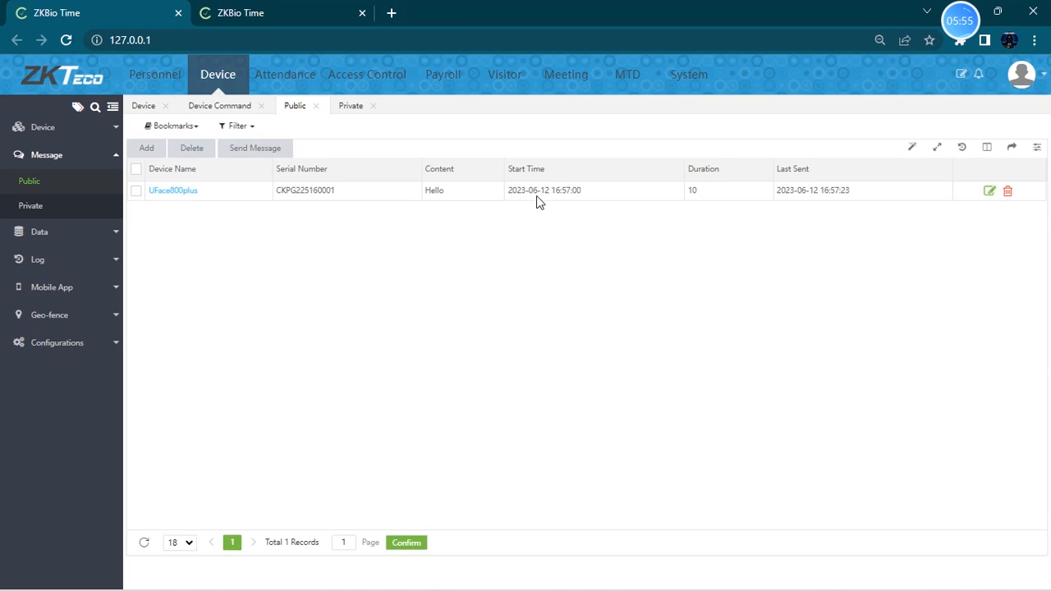
- Start a new private message and select employee ID 1 as recipient
click(30, 207)
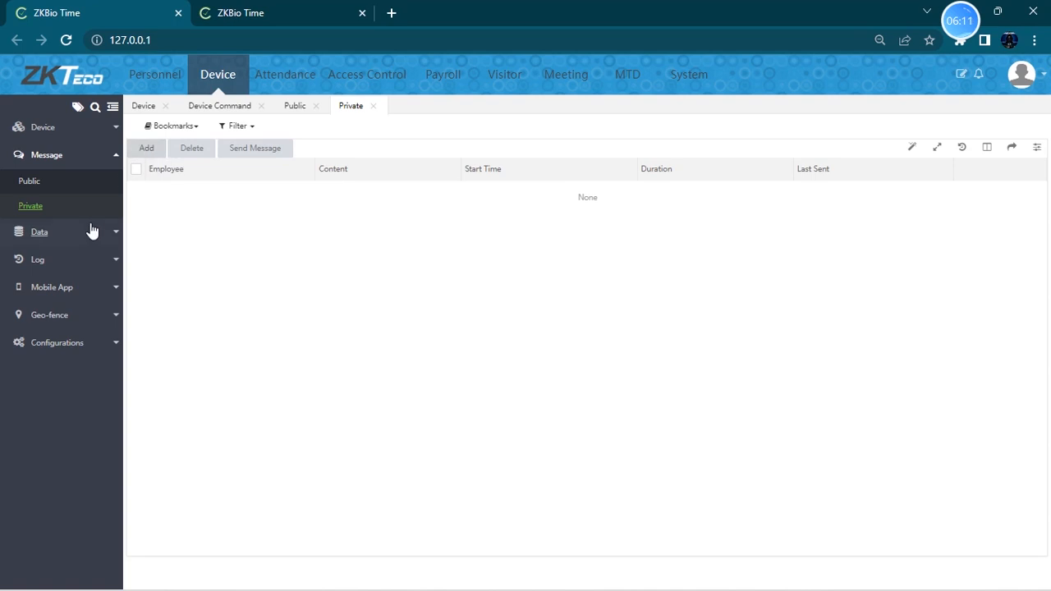
click(147, 149)
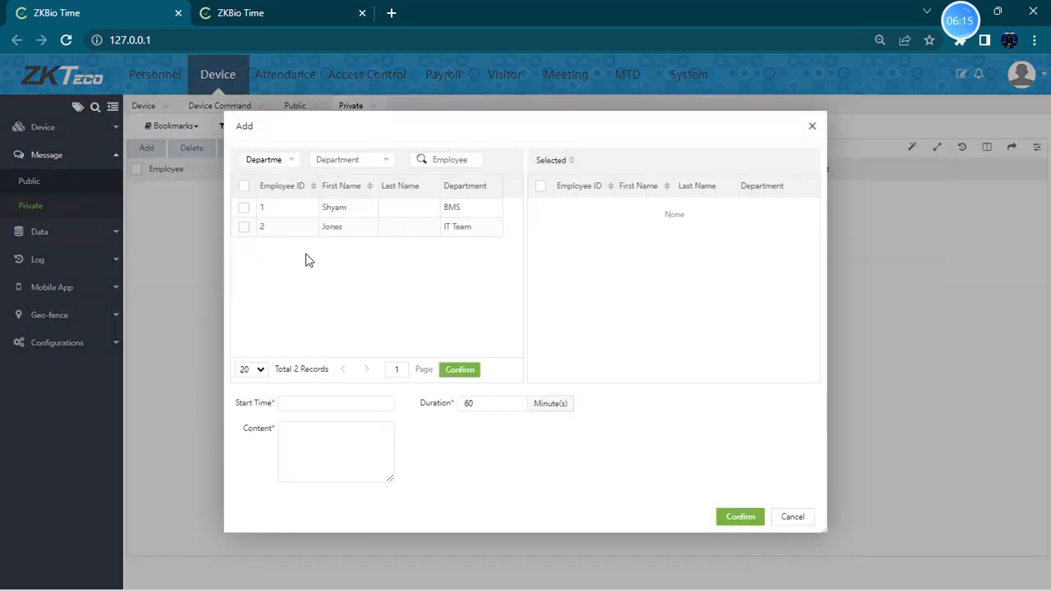
click(244, 208)
click(324, 402)
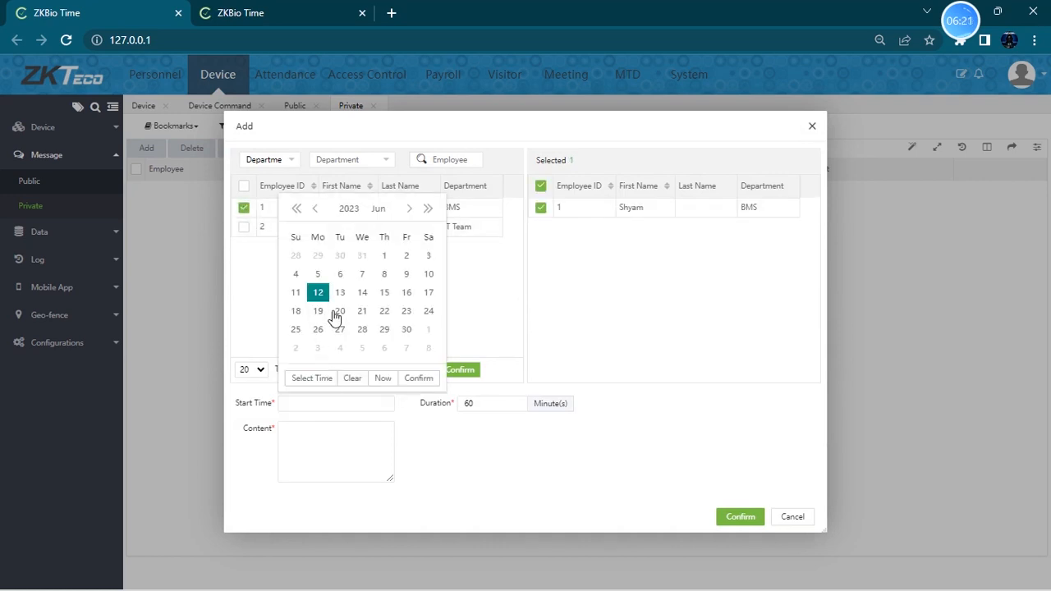
click(312, 378)
scroll(314, 311, down, 5)
scroll(312, 313, up, 2)
click(310, 293)
scroll(366, 316, down, 10)
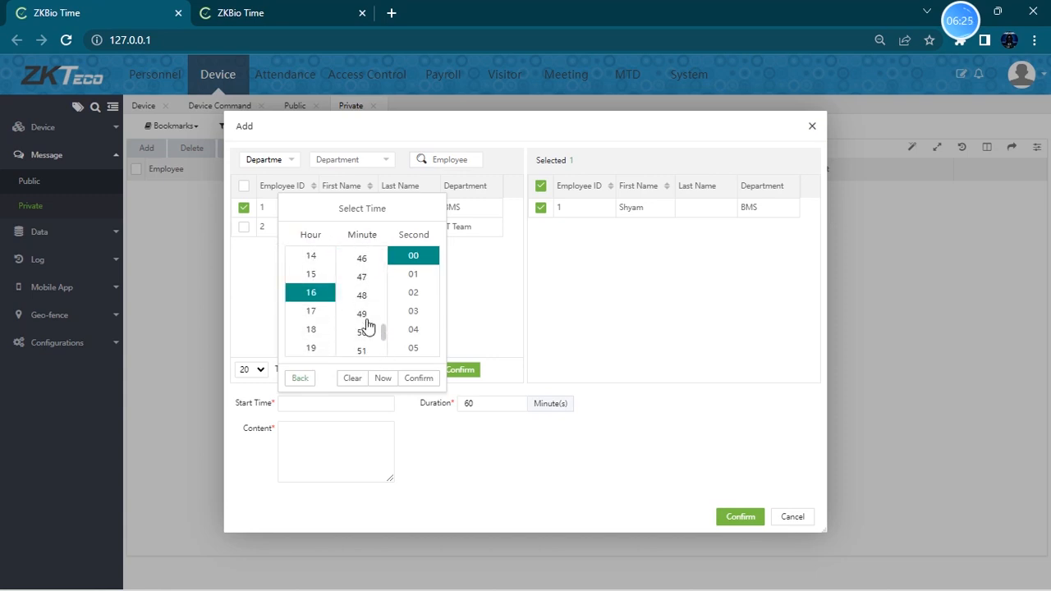
scroll(371, 347, down, 1)
click(370, 331)
click(419, 378)
drag(483, 406, 426, 415)
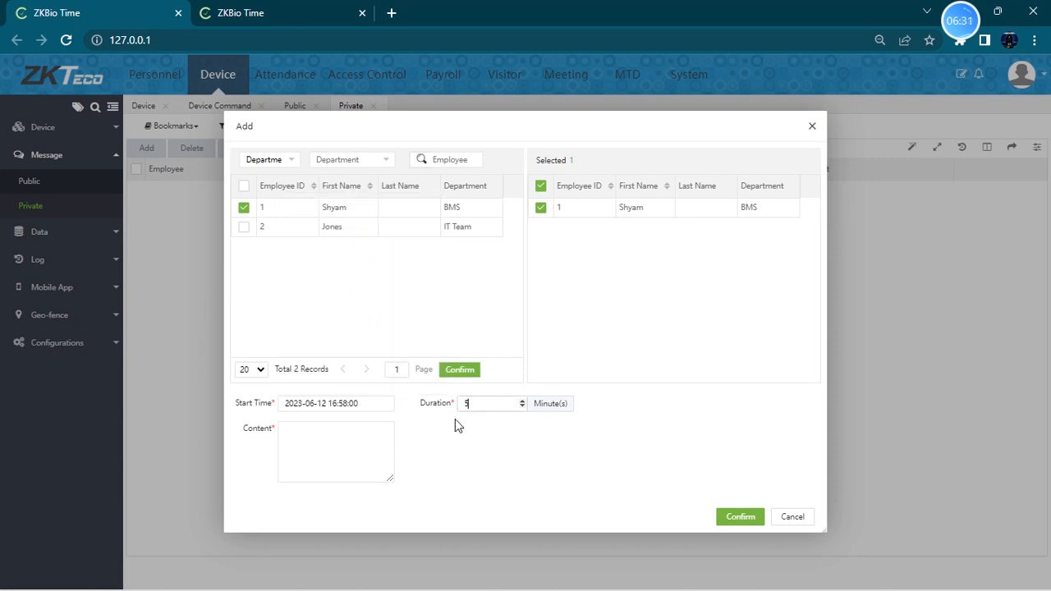
click(325, 441)
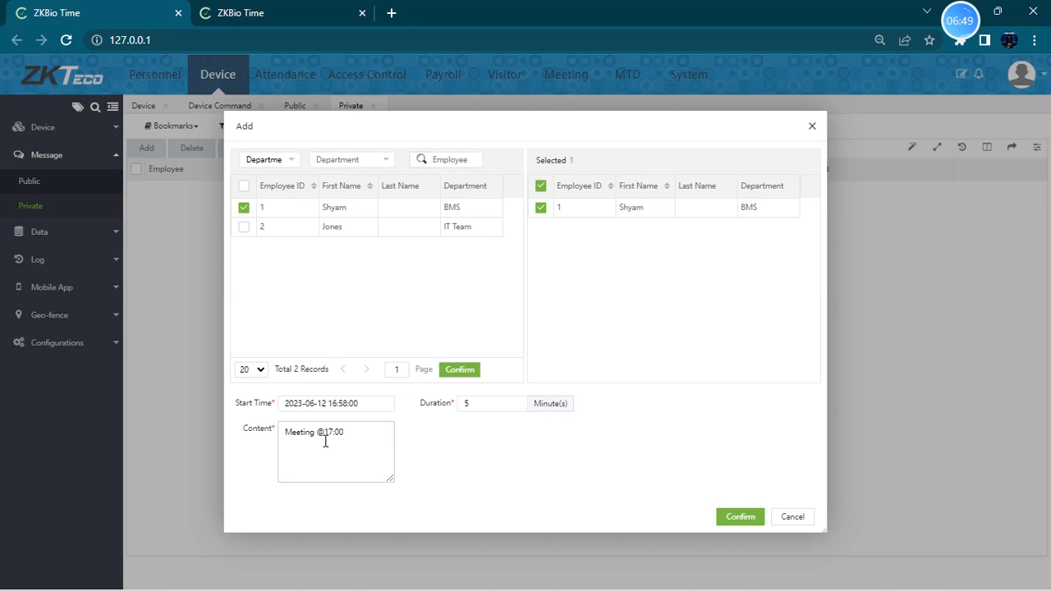
click(731, 517)
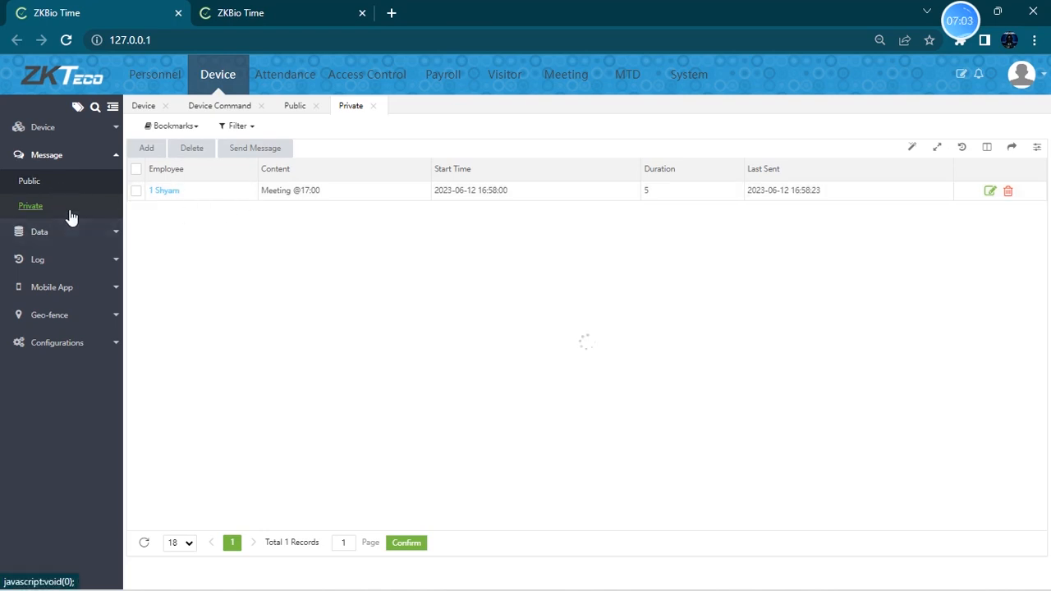
- Select the private message and send it, confirming the prompt
click(137, 170)
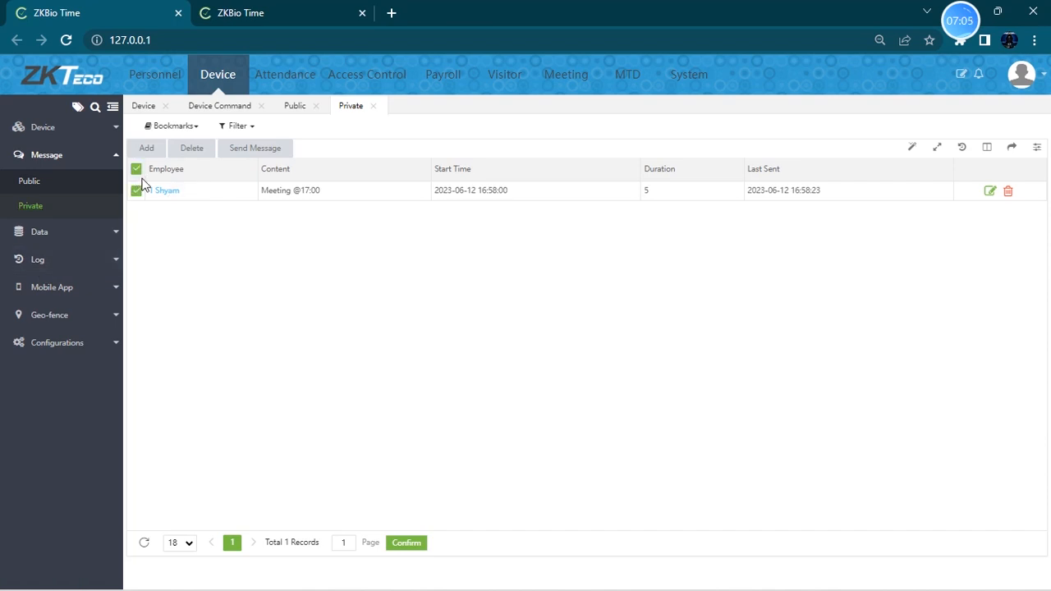
click(254, 148)
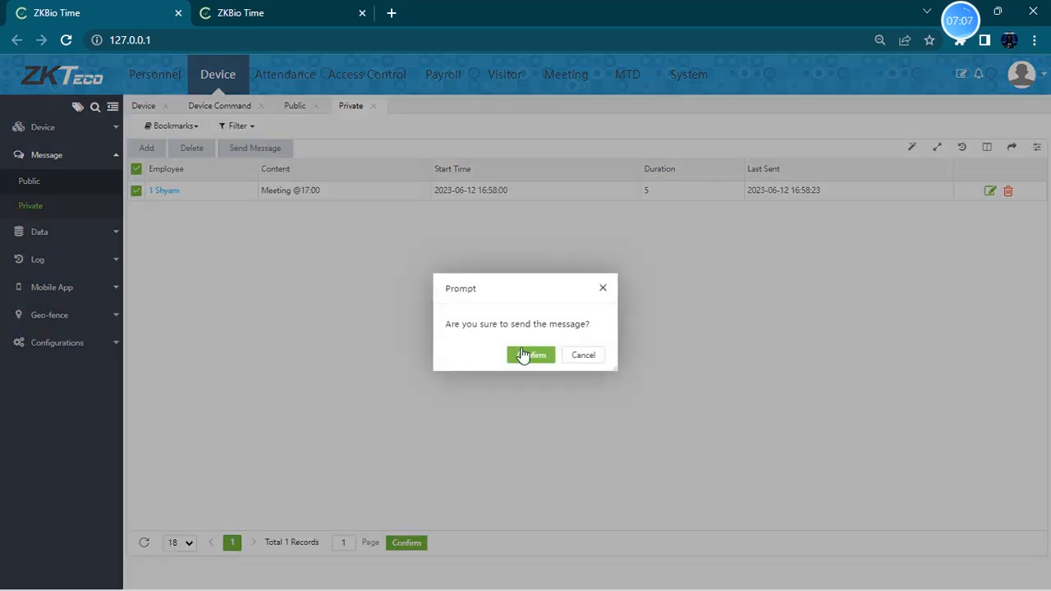
click(531, 354)
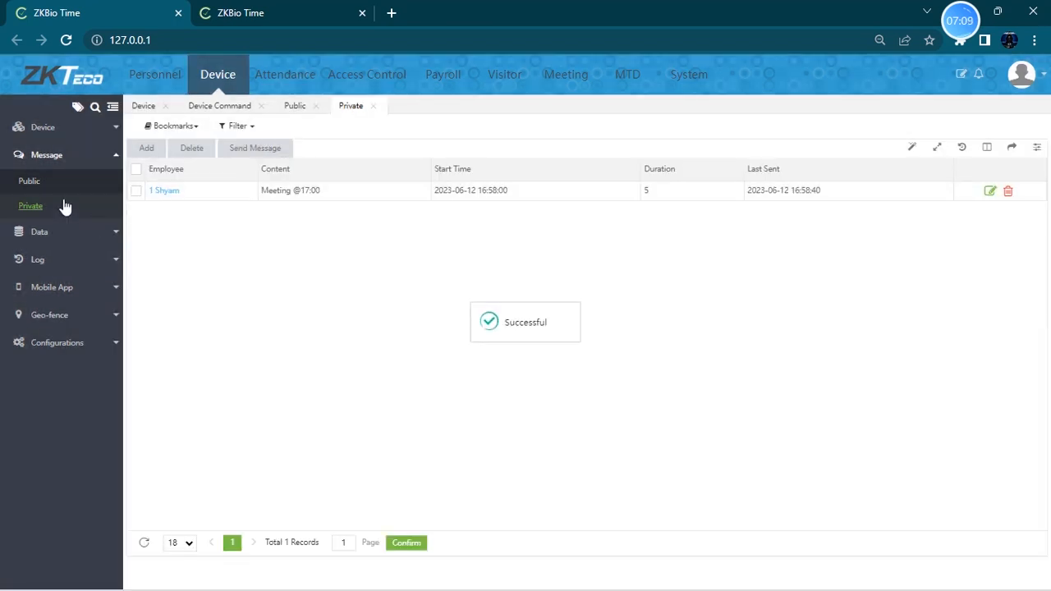
- Select the public Hello message and send it, confirming the prompt
click(29, 181)
click(136, 169)
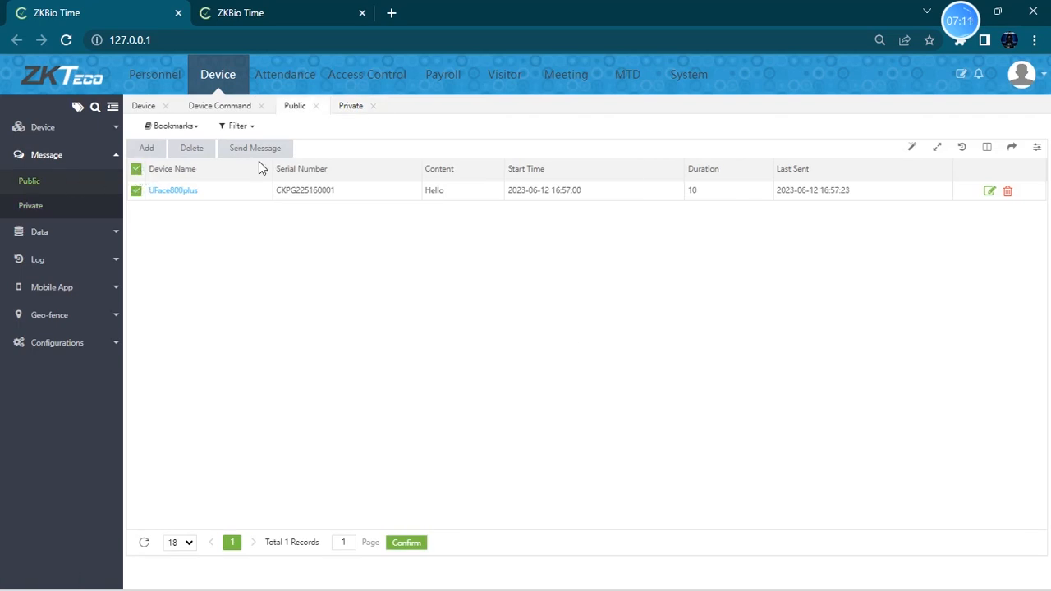
click(278, 148)
click(528, 355)
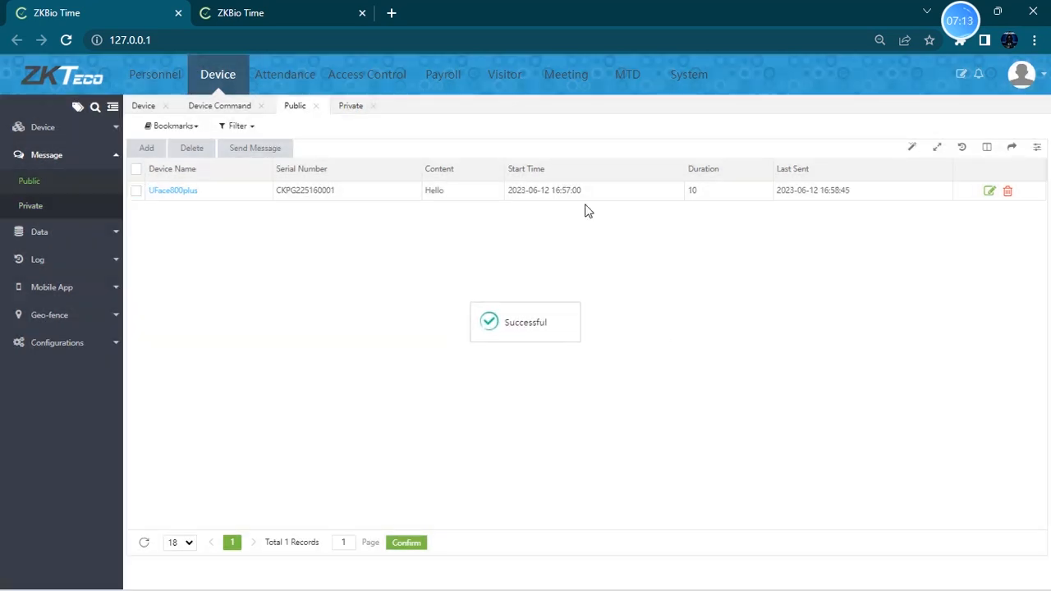
- Open the device Transaction and Employee data lists to review them
click(94, 230)
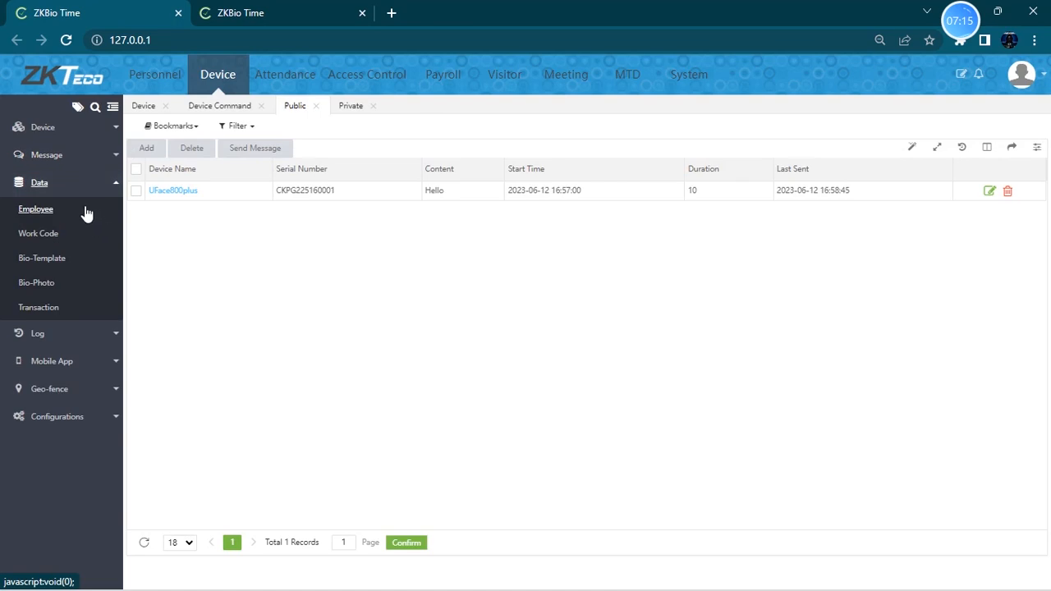
click(69, 185)
click(64, 187)
click(69, 306)
click(76, 218)
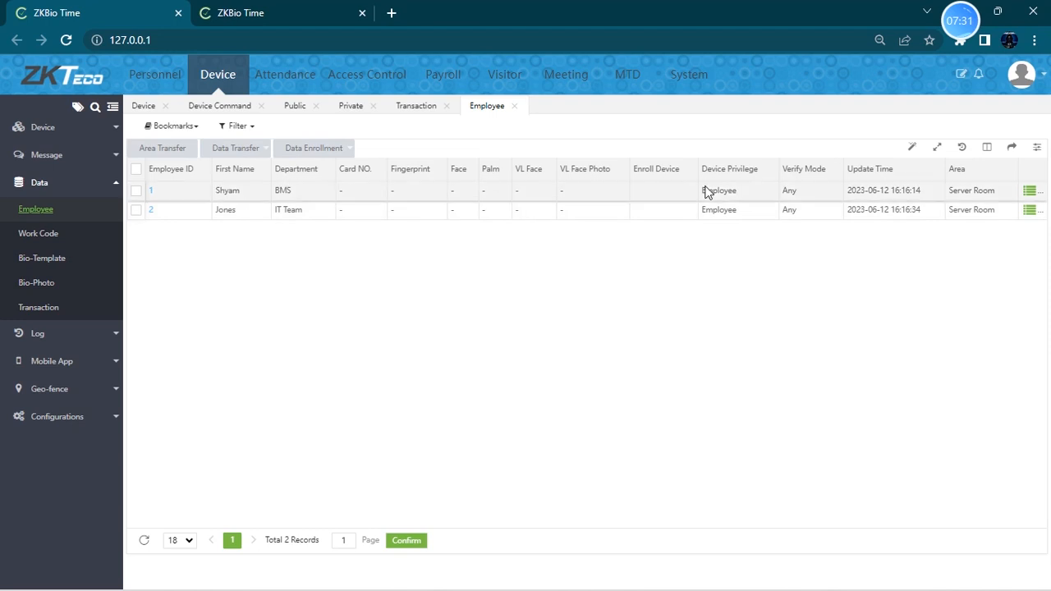
- Add a work code with code 1 and name BMS team
click(55, 235)
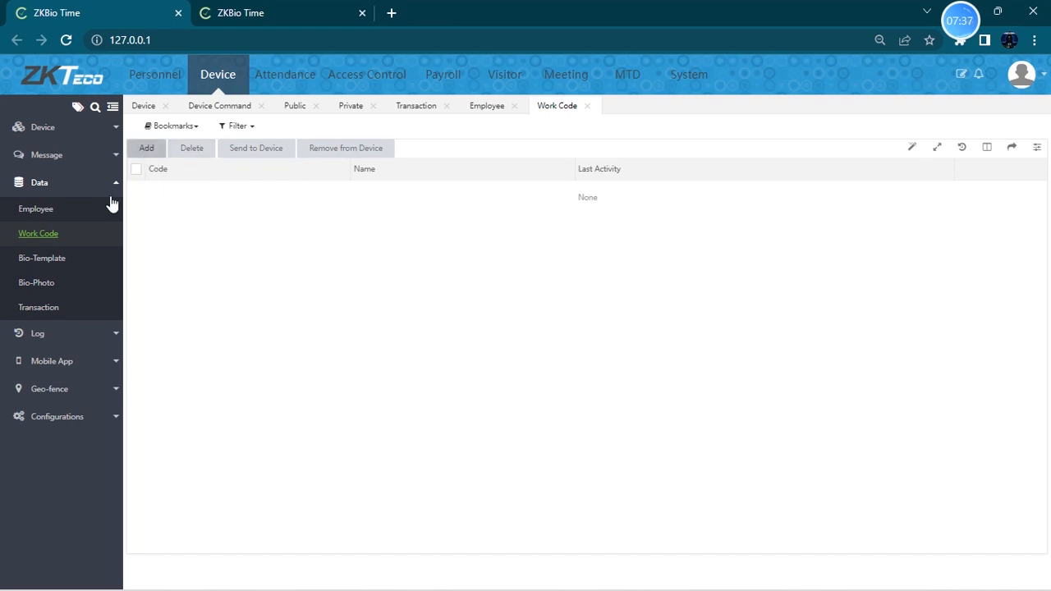
click(146, 148)
click(506, 305)
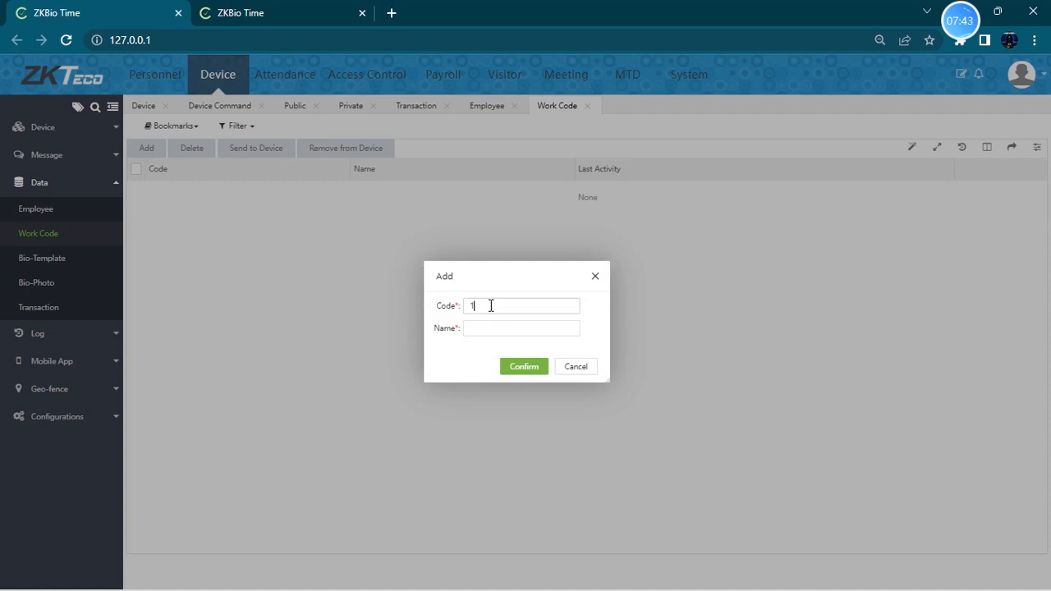
click(487, 328)
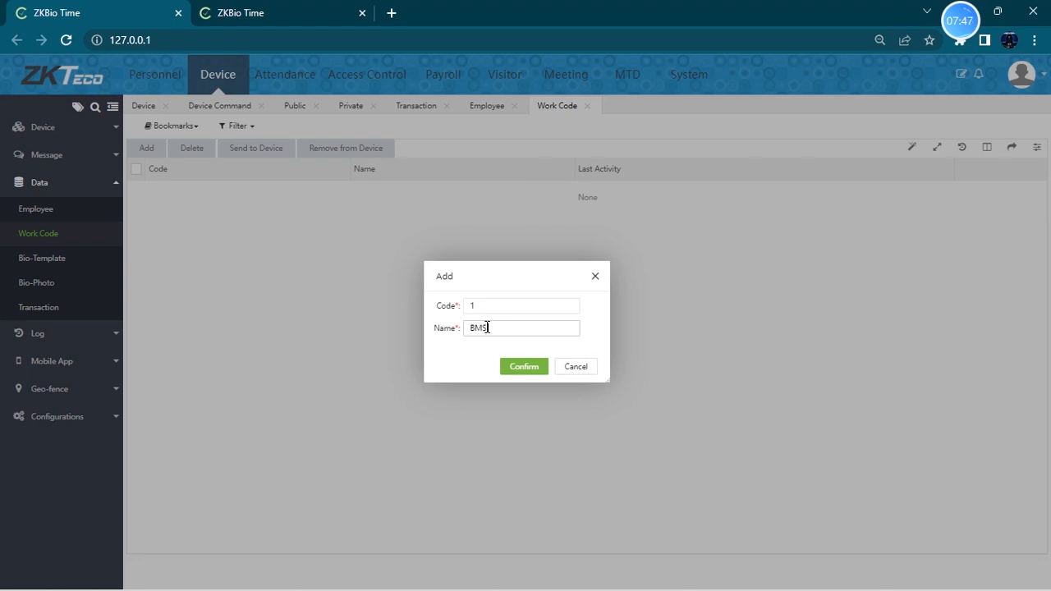
text(BMS team)
click(526, 367)
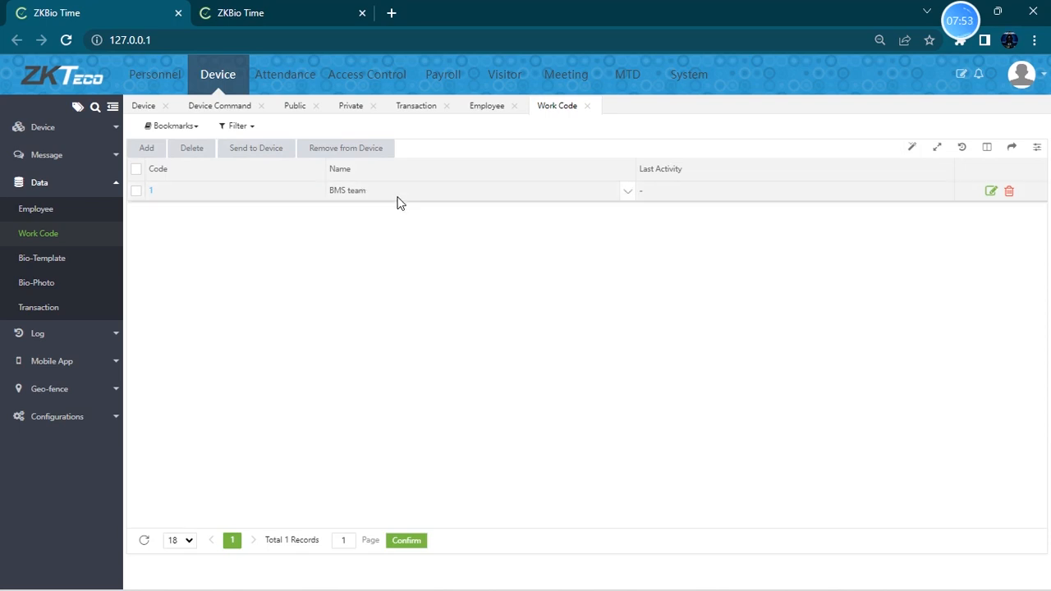
- Send work code 1 to device CKPG225160001
click(136, 173)
click(261, 150)
click(539, 295)
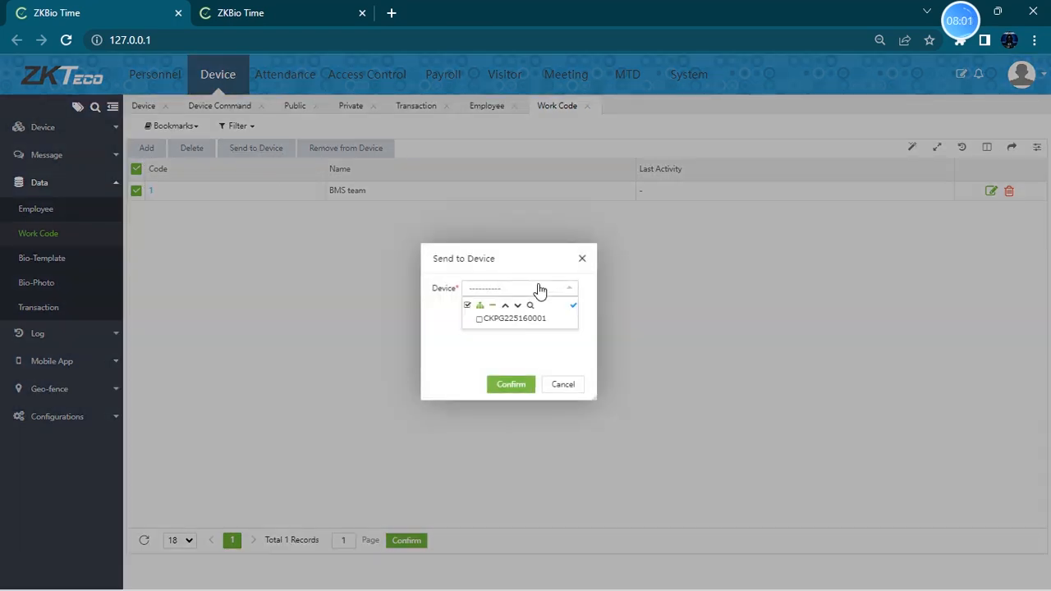
click(497, 322)
click(497, 384)
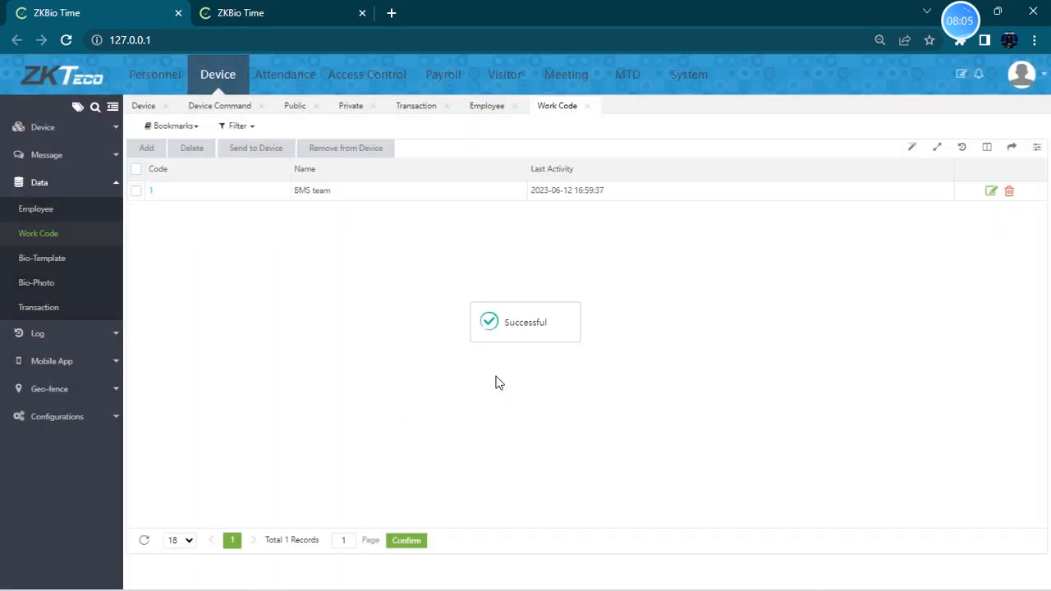
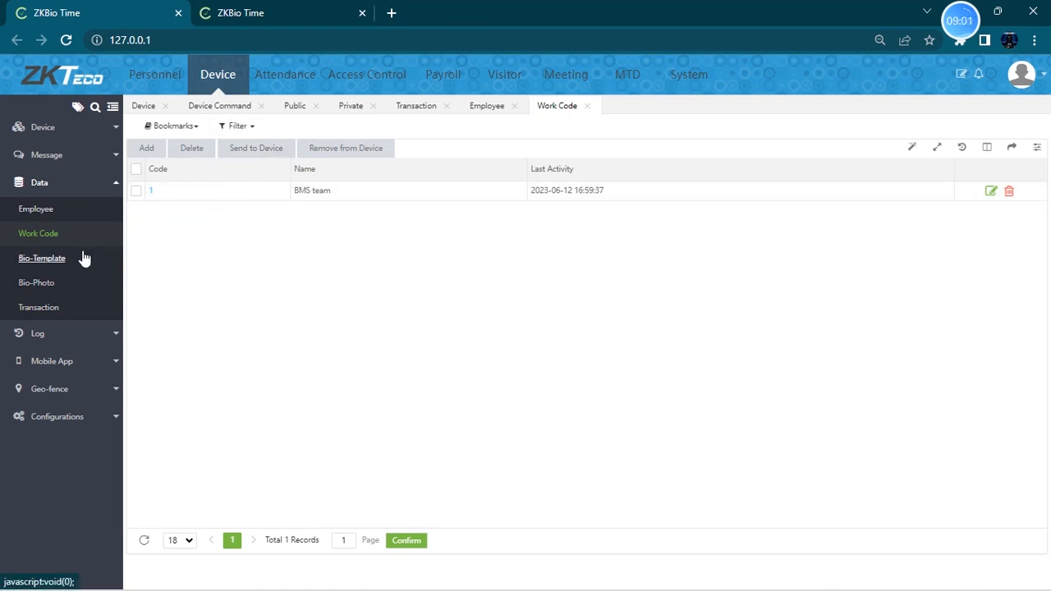
- Open the Bio-Template and Bio-Photo lists, and open the bio-photo import dialog and close it without importing
click(71, 269)
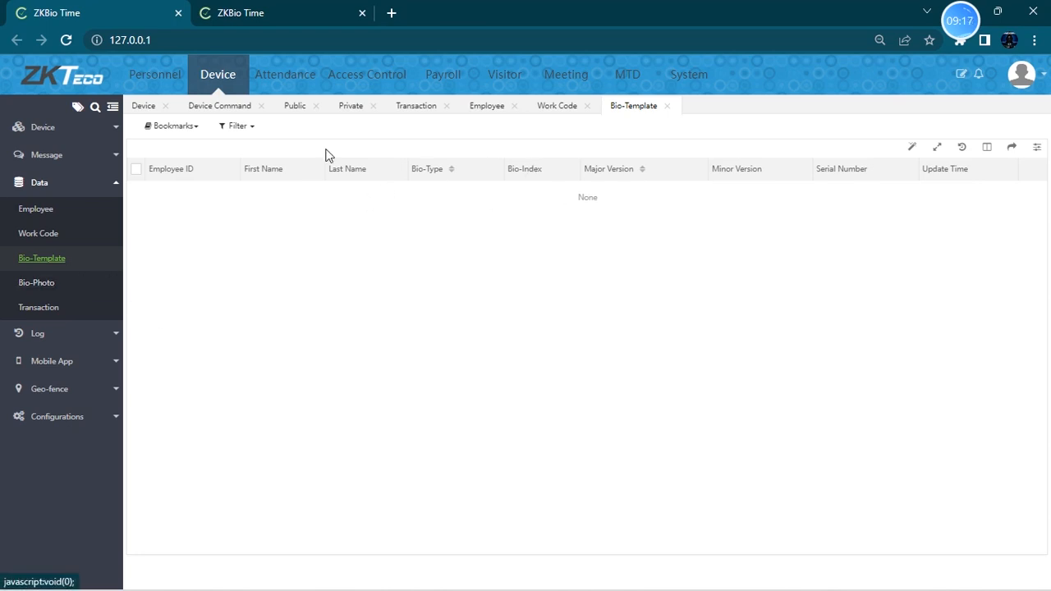
click(51, 287)
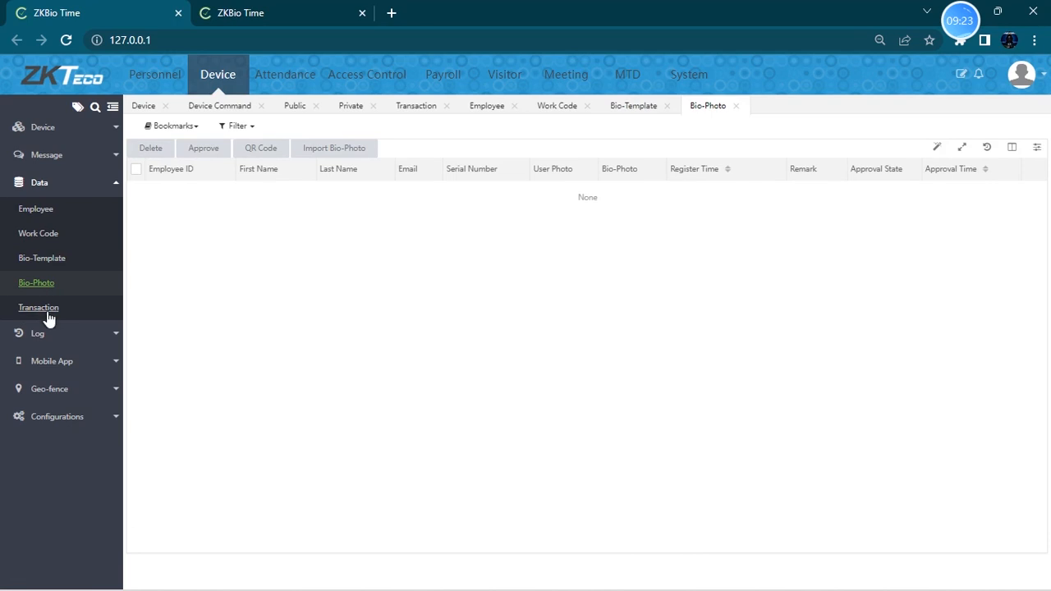
click(337, 149)
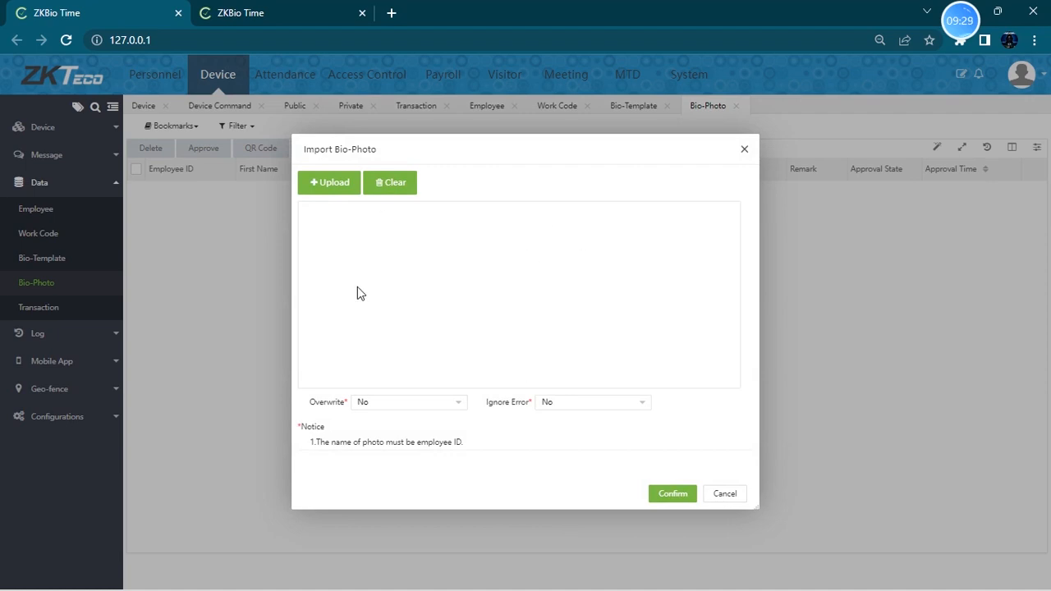
click(342, 187)
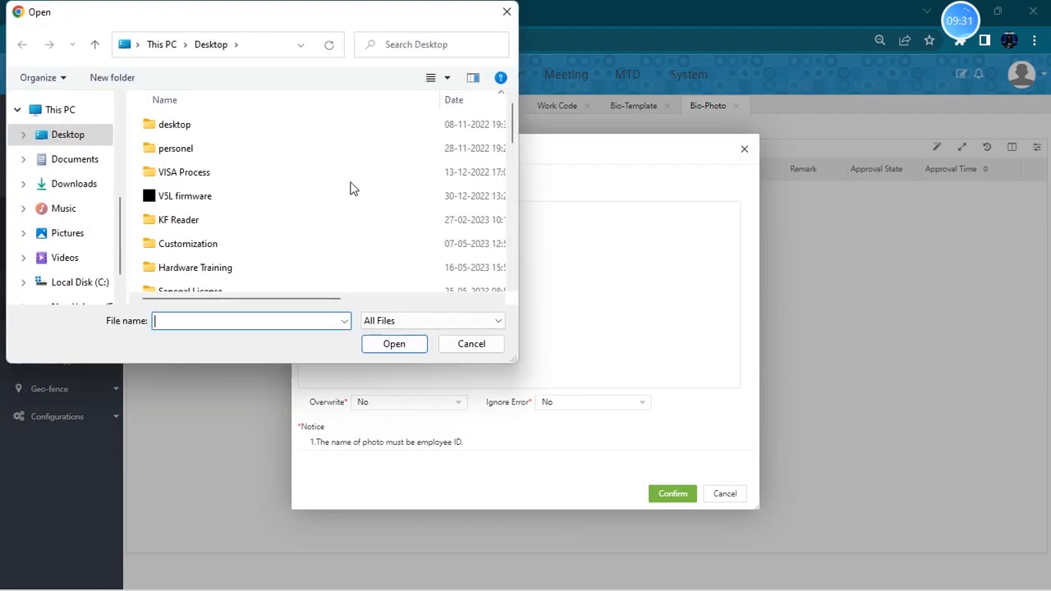
click(502, 14)
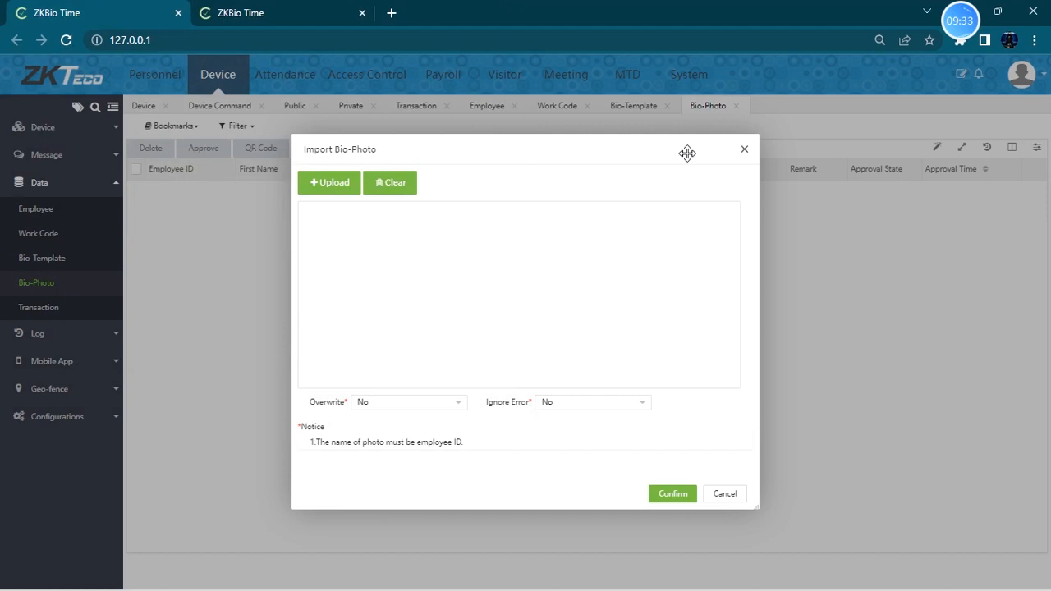
click(745, 150)
- Open the Transaction list and view the USB transaction upload and attendance photo download dialogs without using them
click(33, 307)
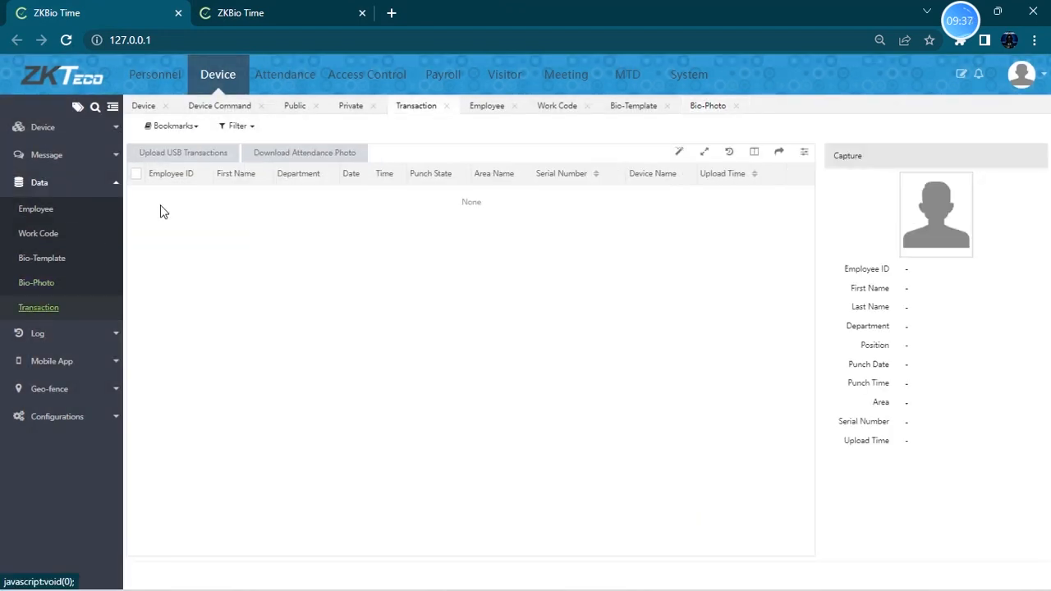
click(200, 154)
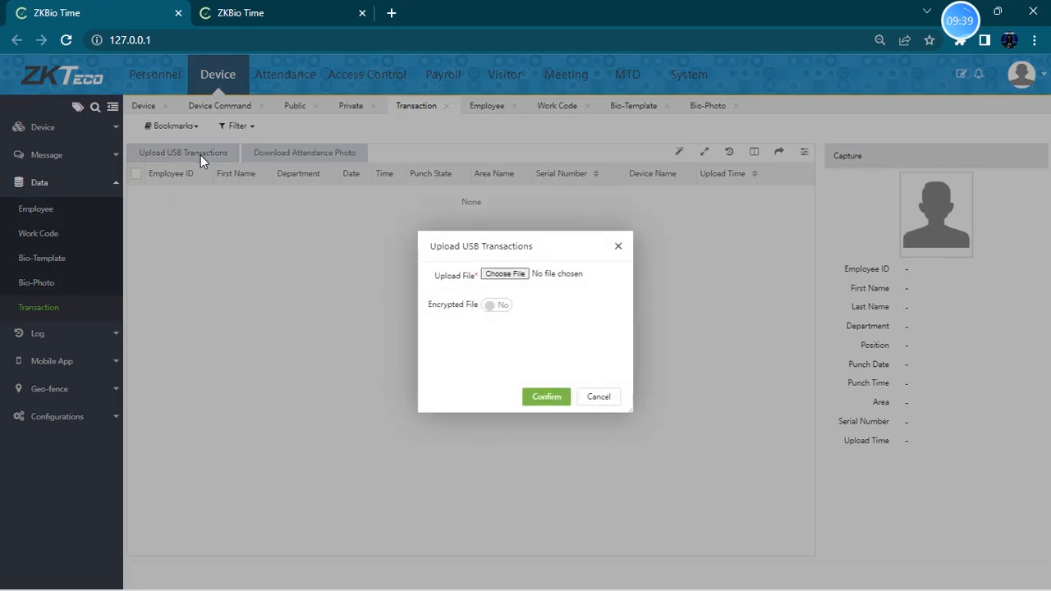
click(518, 274)
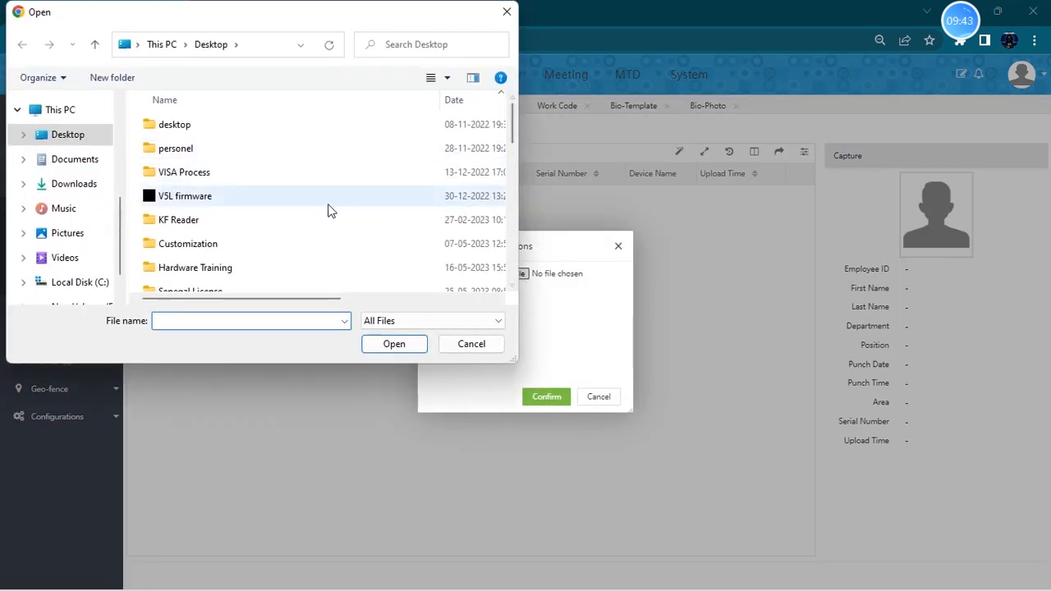
click(507, 12)
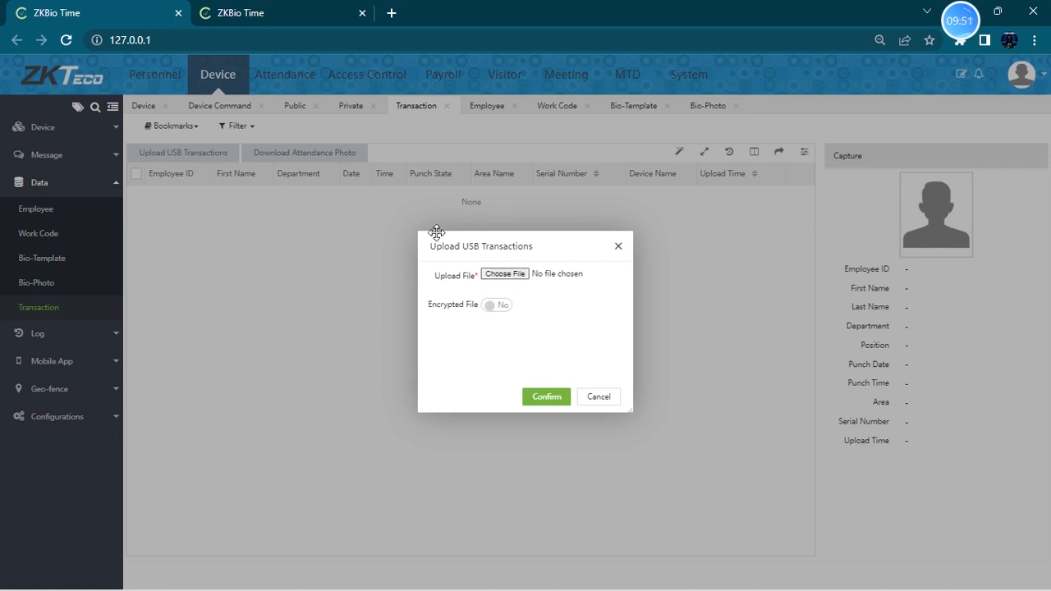
click(618, 246)
click(328, 161)
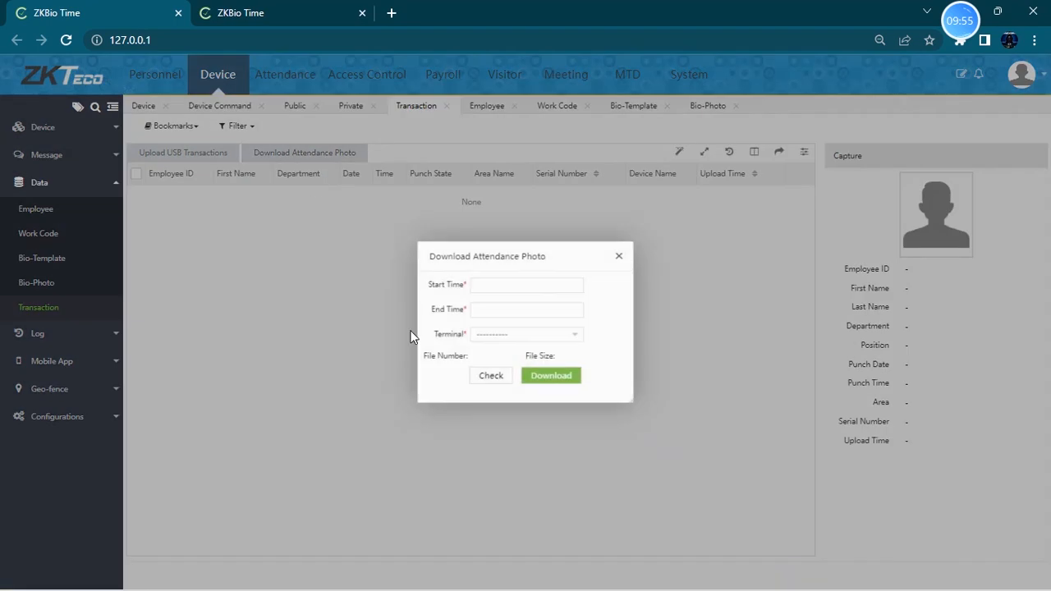
click(617, 253)
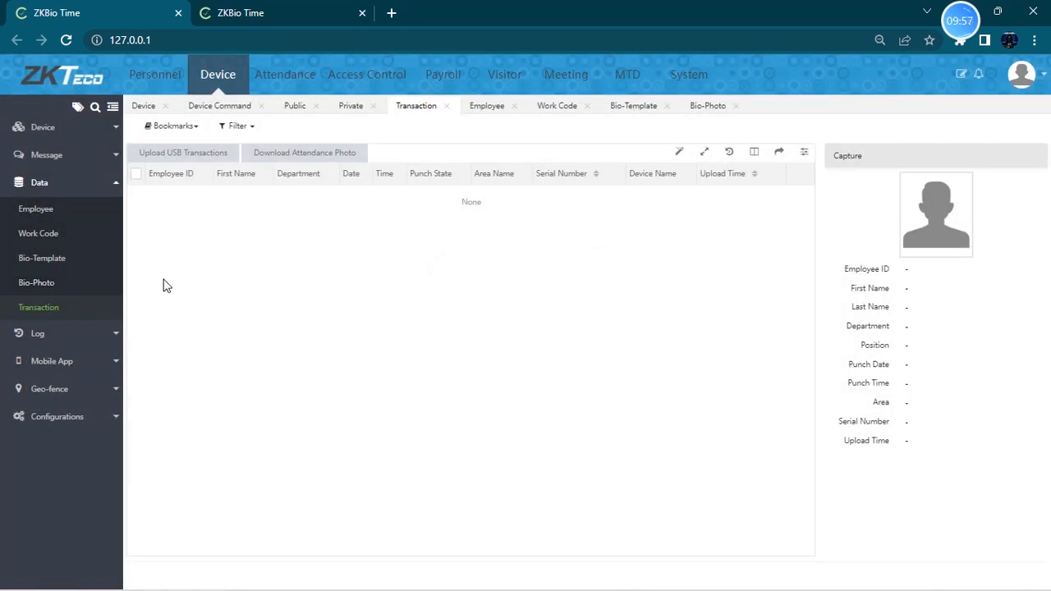
- Review the device Operation Log, Error Log and Upload Log entries
click(110, 334)
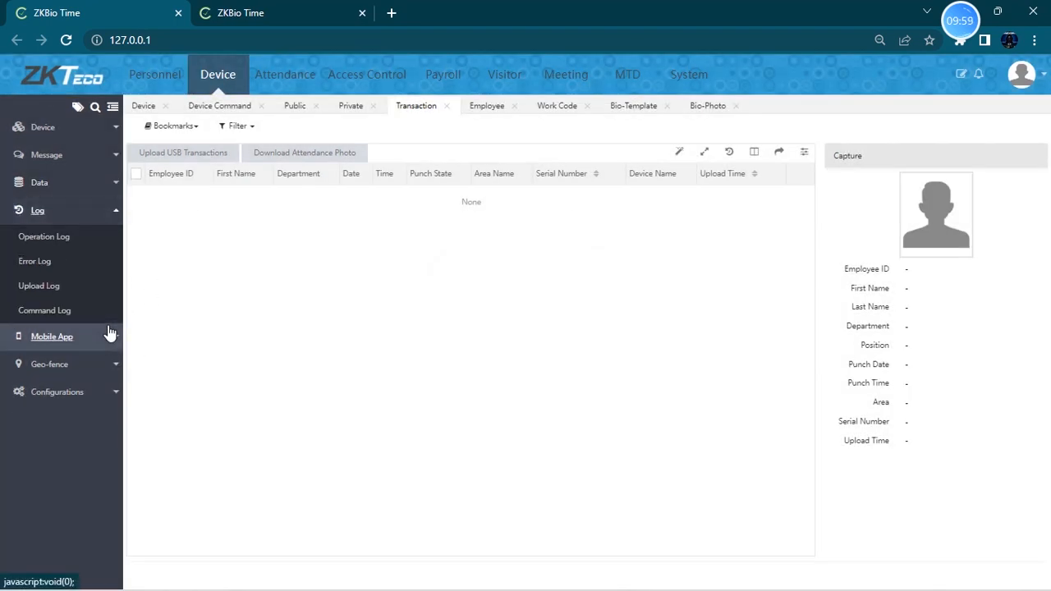
click(68, 220)
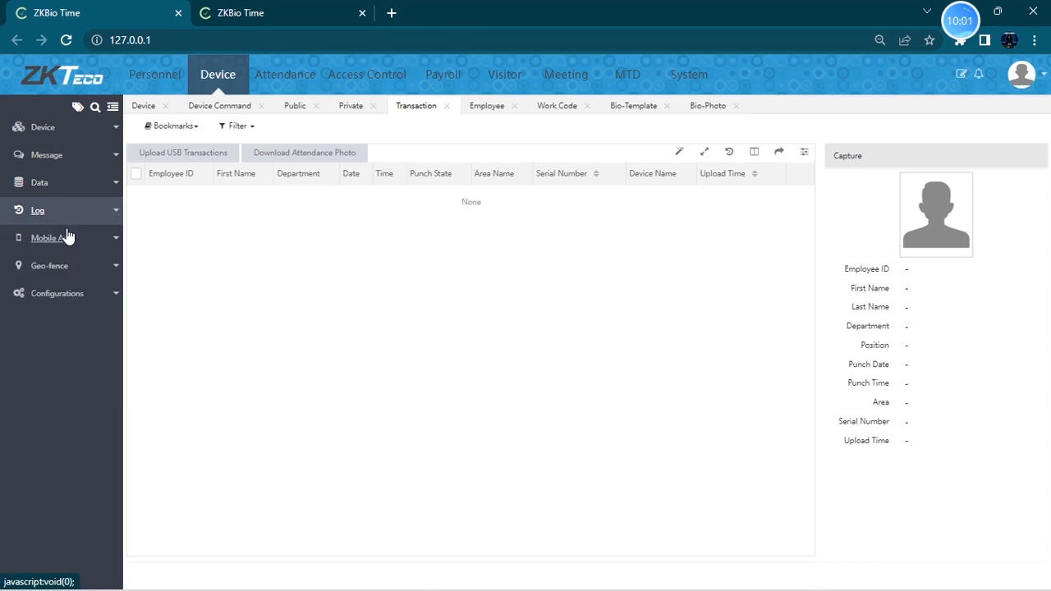
click(69, 211)
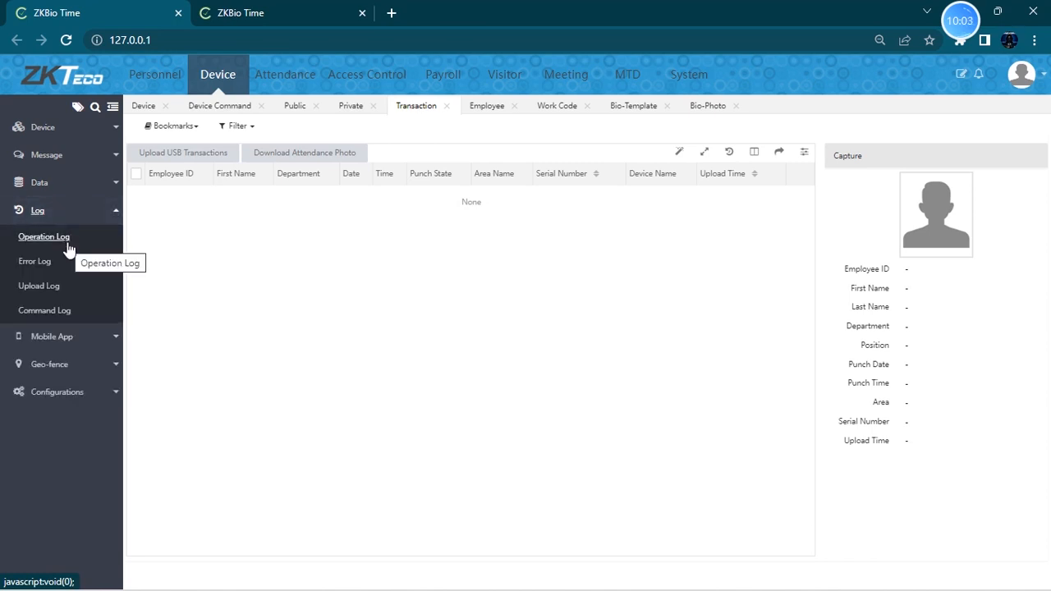
click(55, 245)
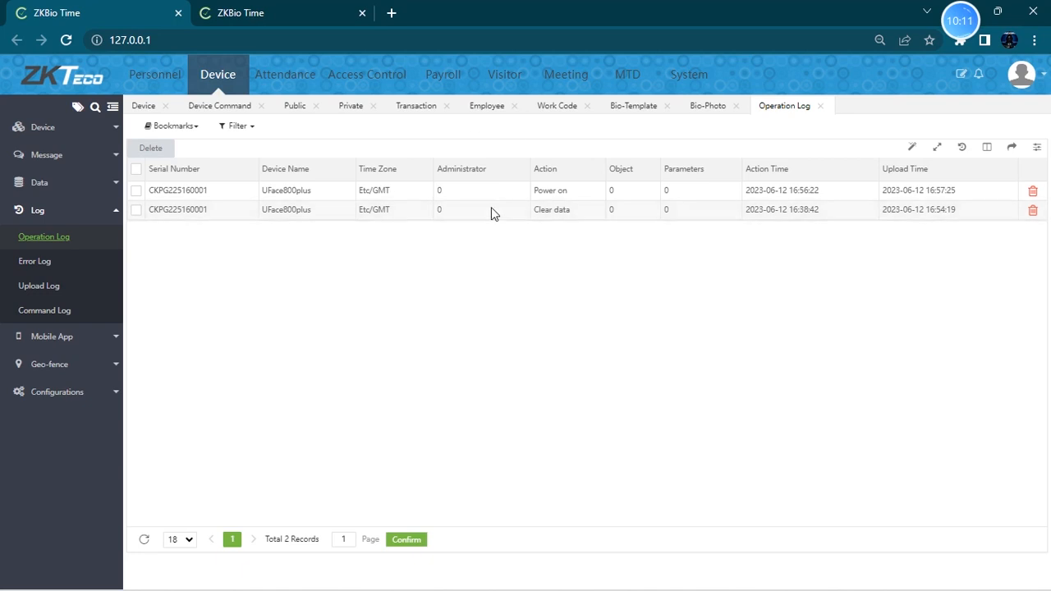
click(30, 263)
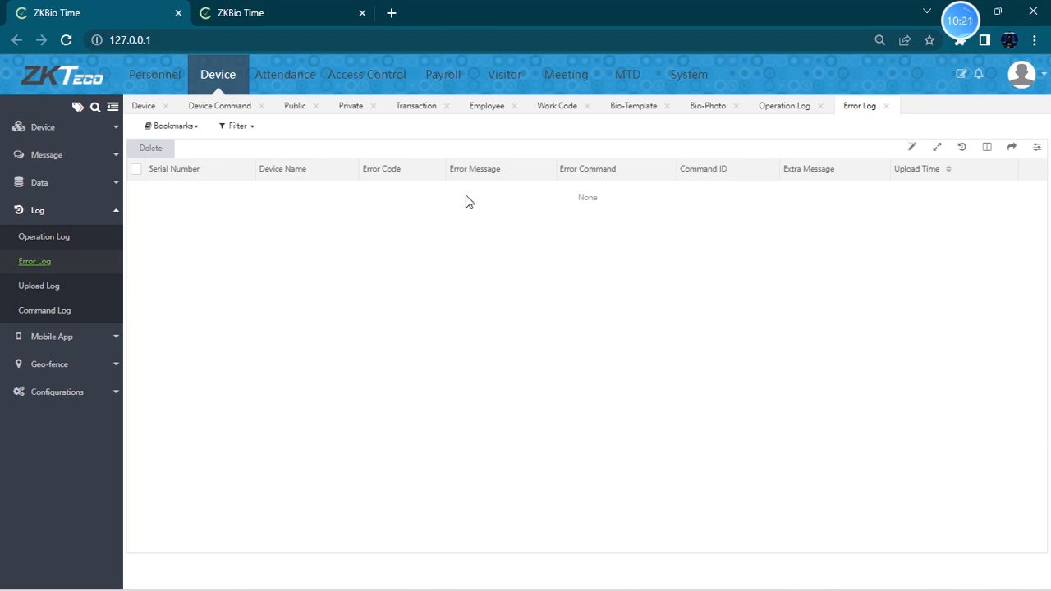
click(57, 298)
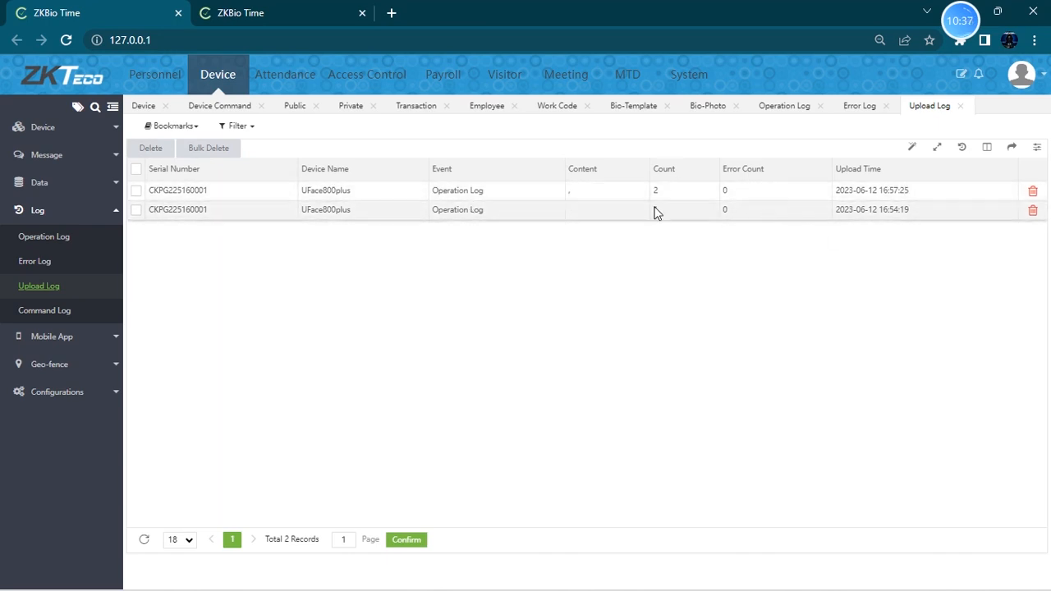
drag(930, 209, 836, 210)
drag(909, 190, 835, 193)
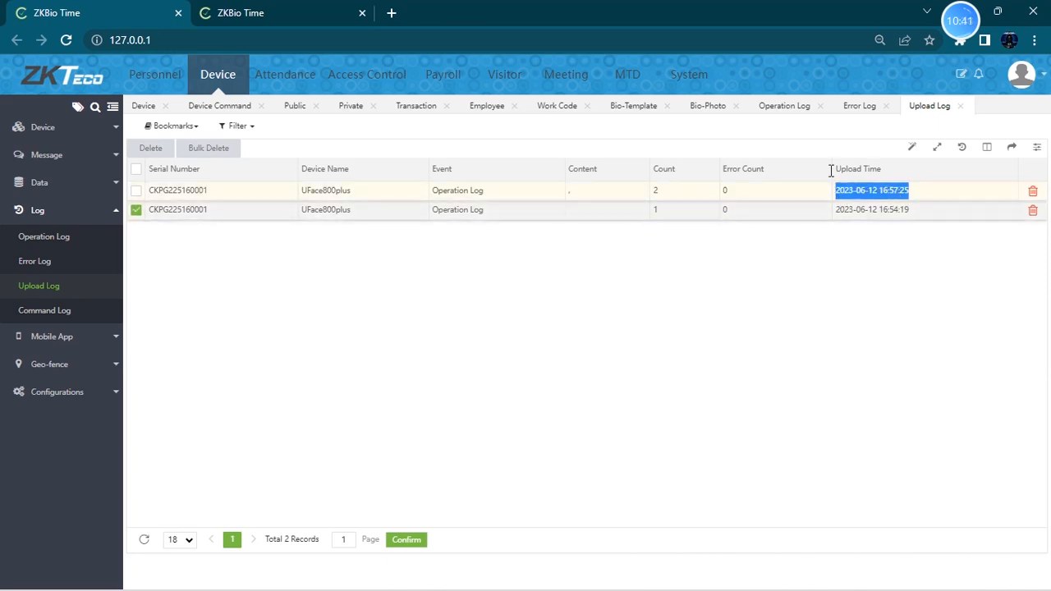
click(137, 210)
- Open the device Command Log and delete all of its entries
click(79, 320)
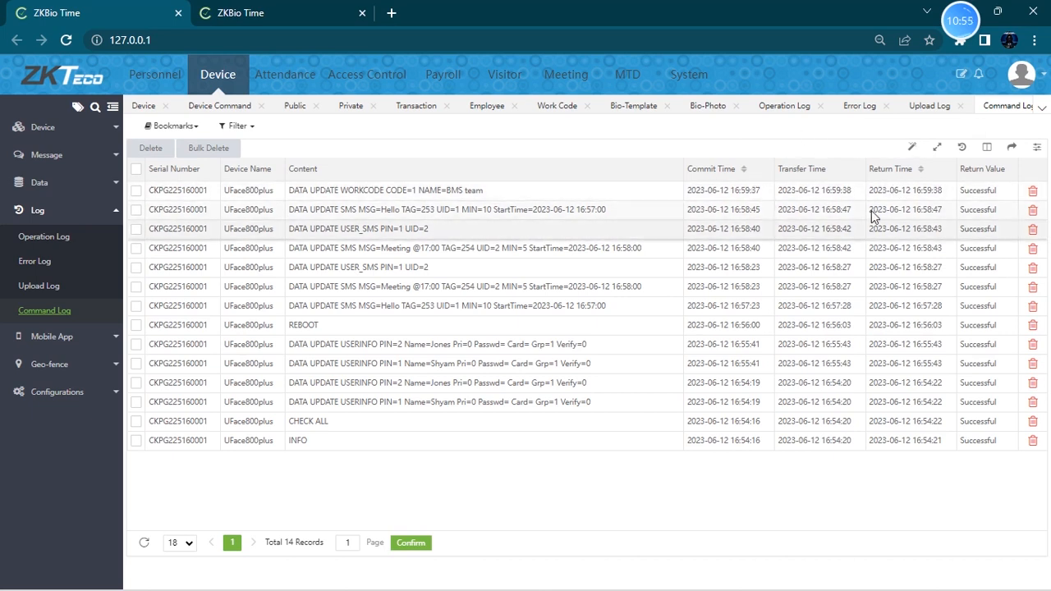
drag(1006, 190, 957, 212)
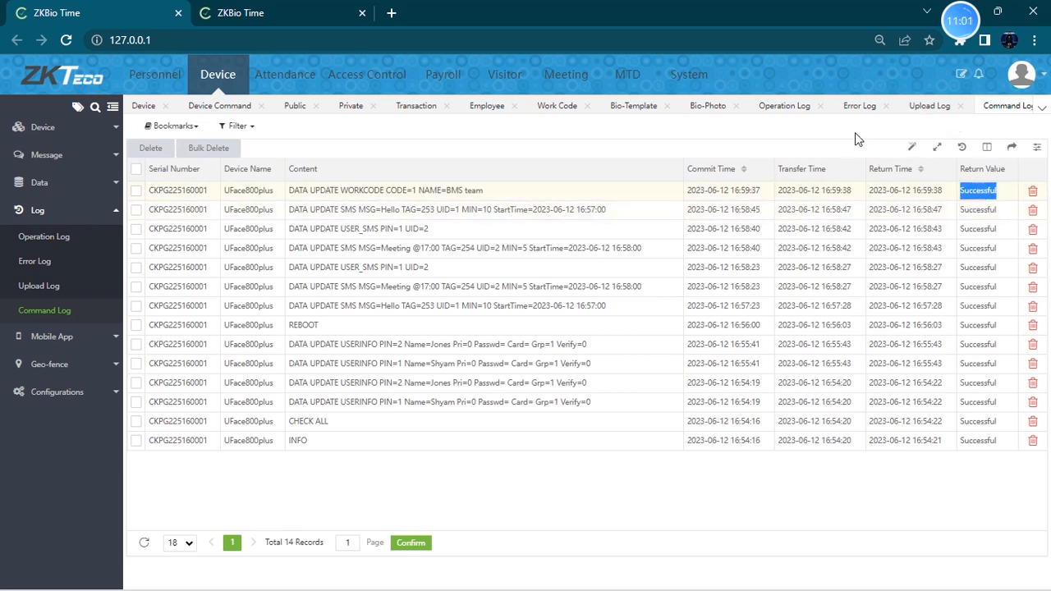
drag(960, 191, 992, 194)
click(136, 170)
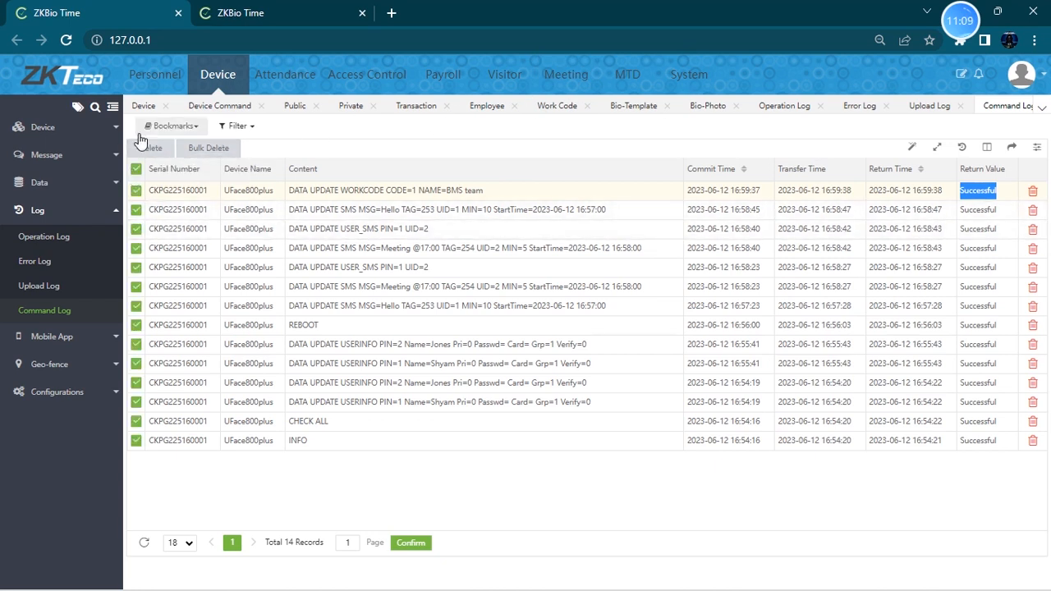
click(147, 152)
click(531, 355)
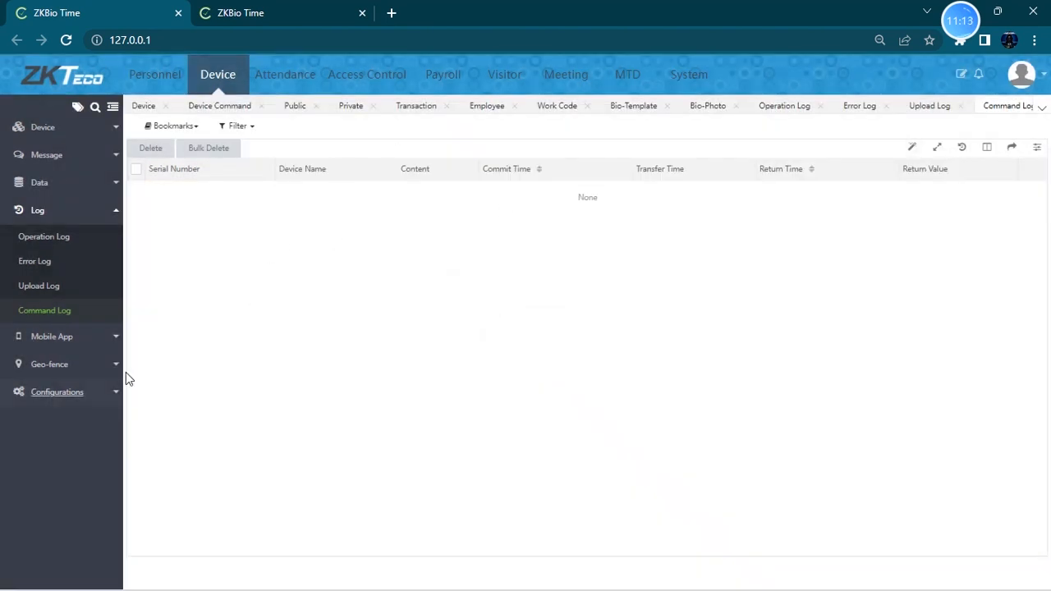
- Open the Mobile App accounts list
click(93, 338)
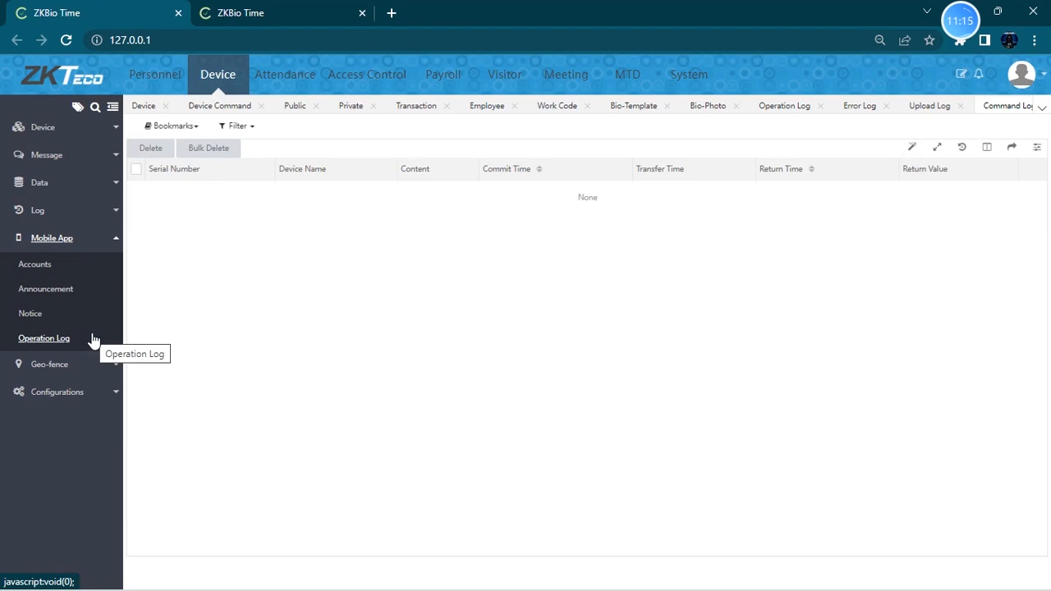
click(94, 338)
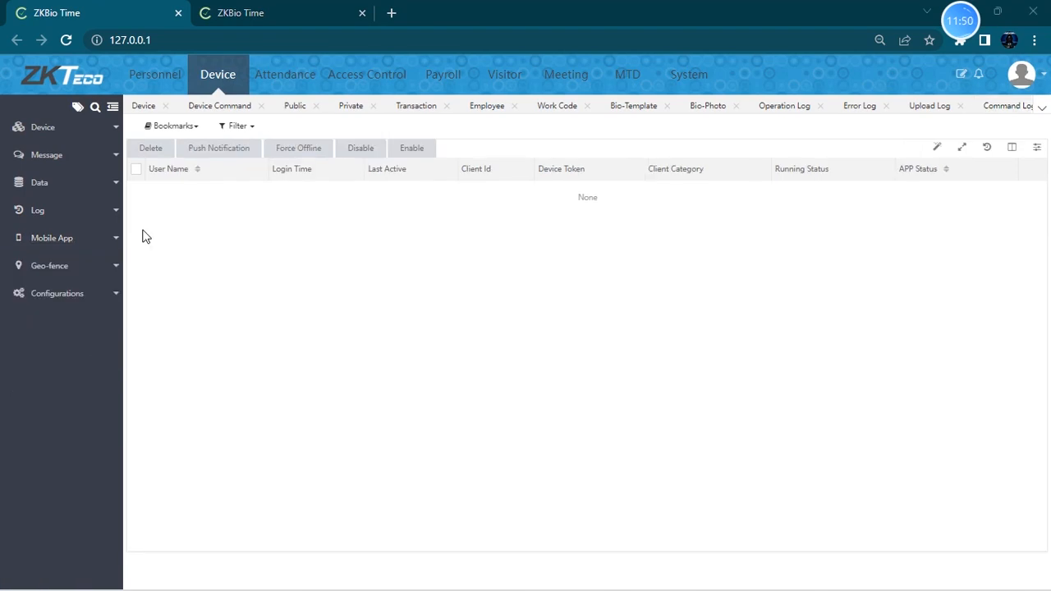
click(61, 244)
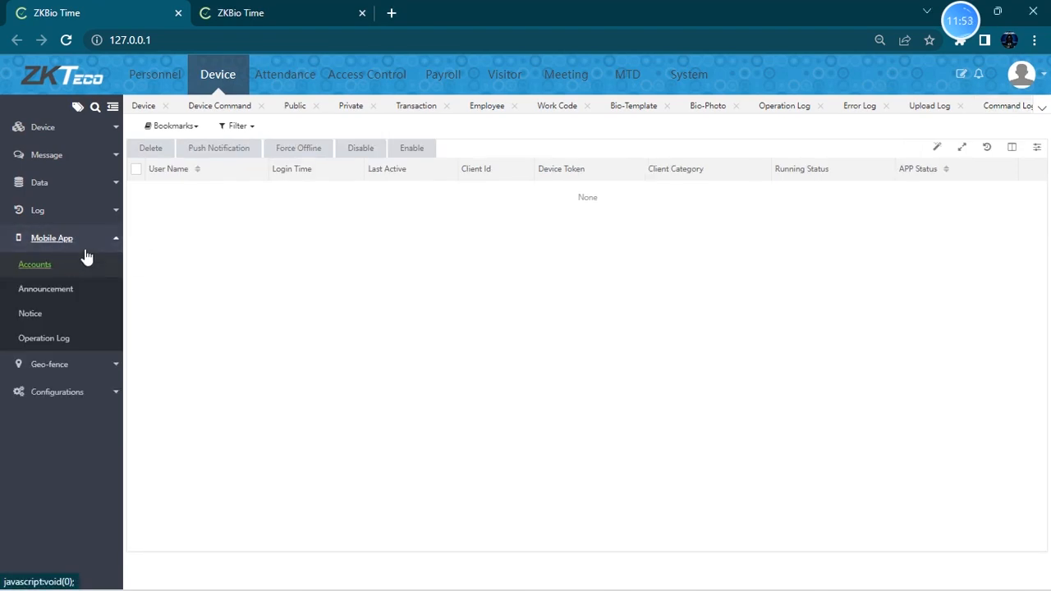
click(78, 271)
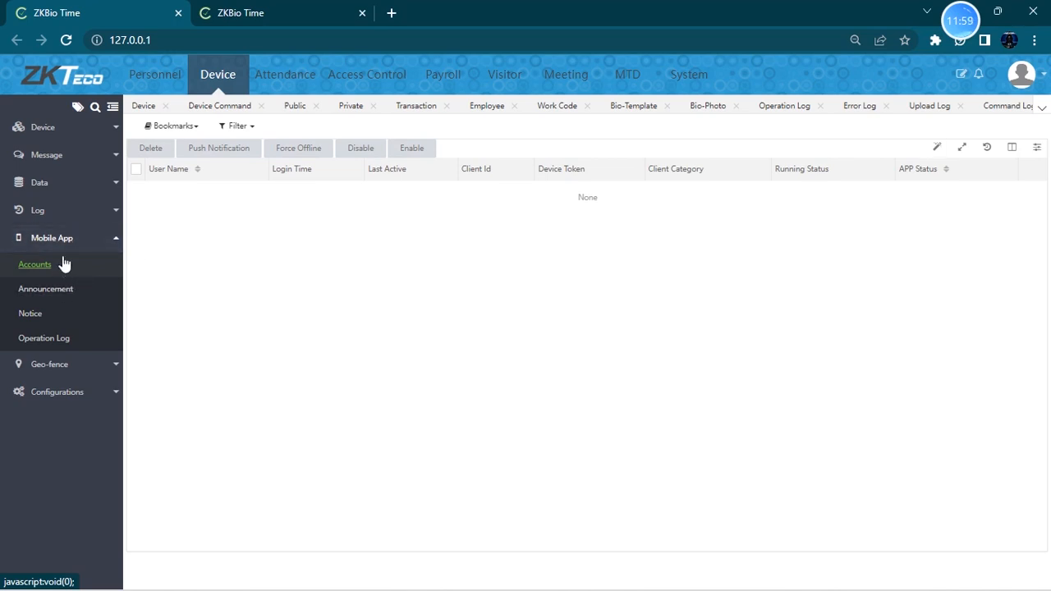
- Open employee 1's edit form in Personnel to review its App and Attendance settings, then cancel
click(136, 85)
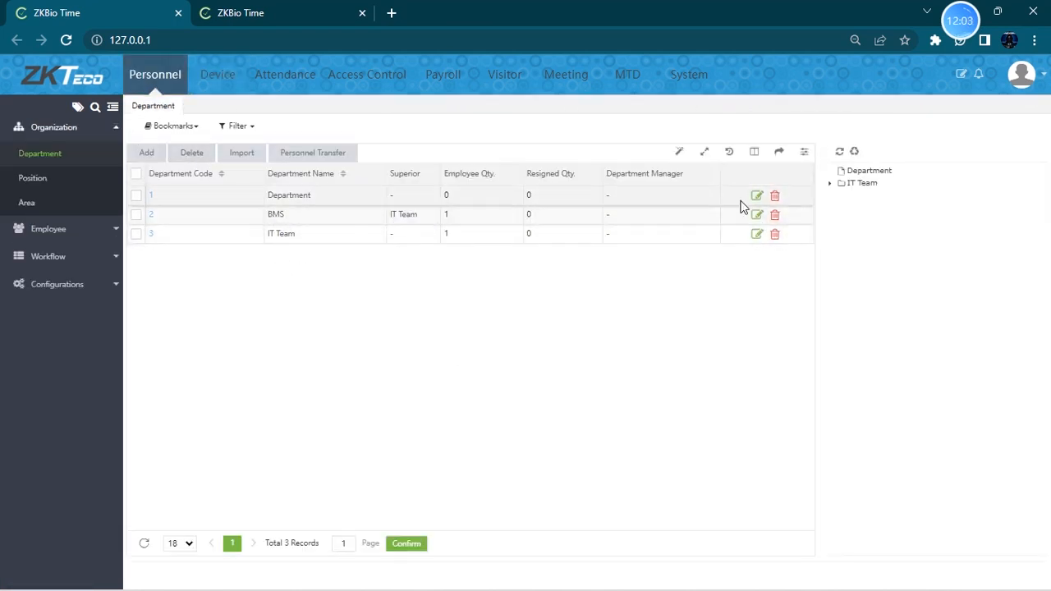
click(92, 229)
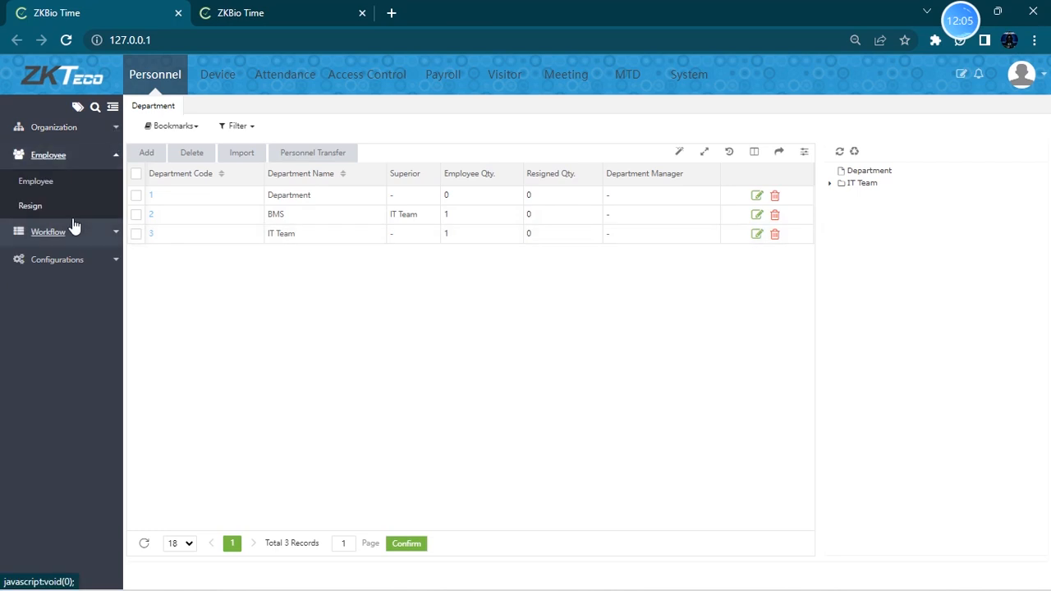
click(38, 180)
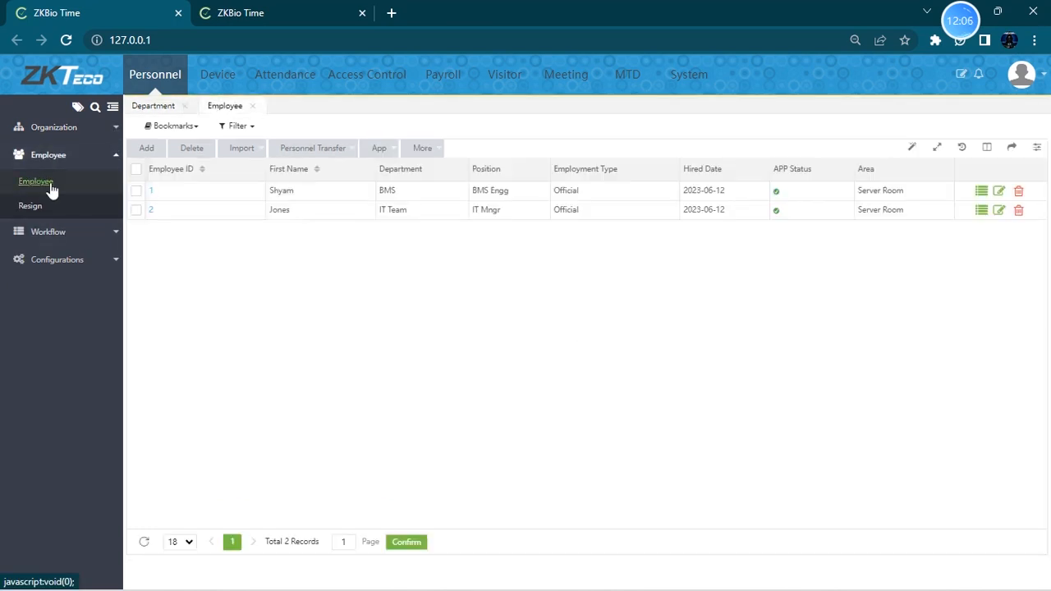
click(1005, 192)
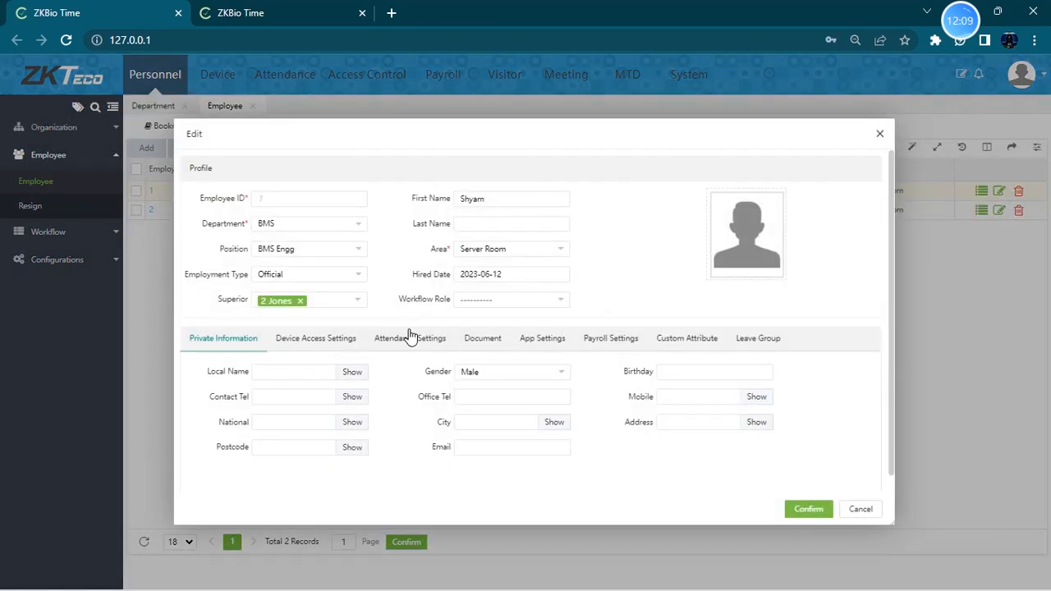
click(411, 341)
click(558, 346)
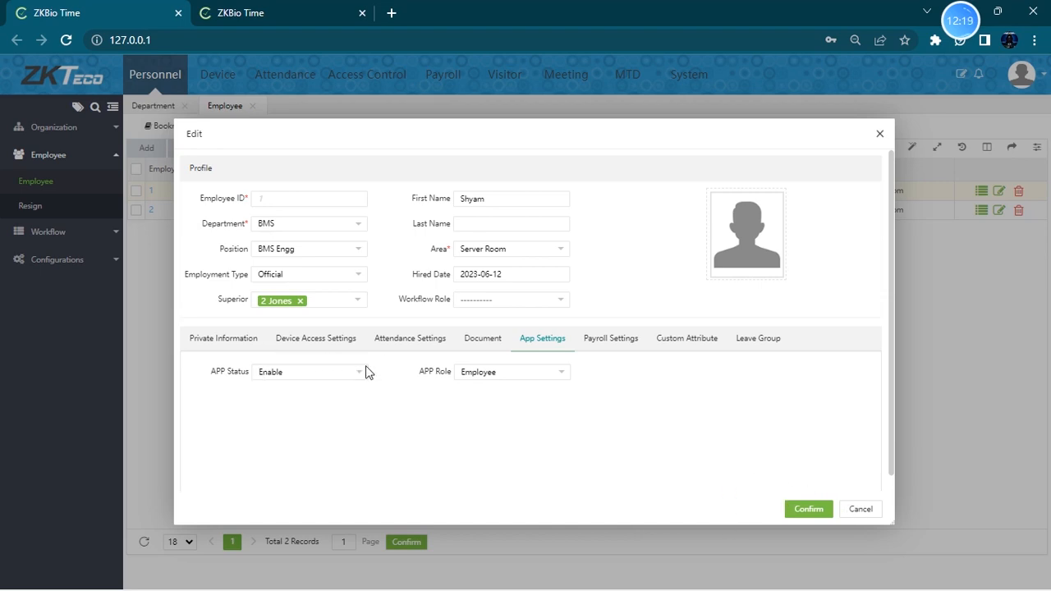
click(391, 345)
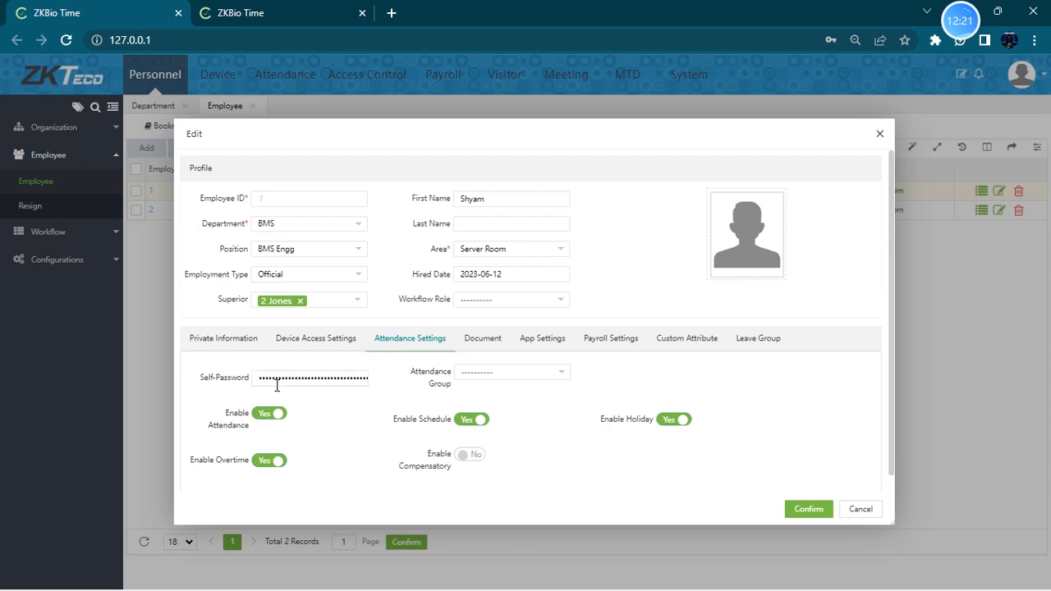
drag(259, 378, 377, 384)
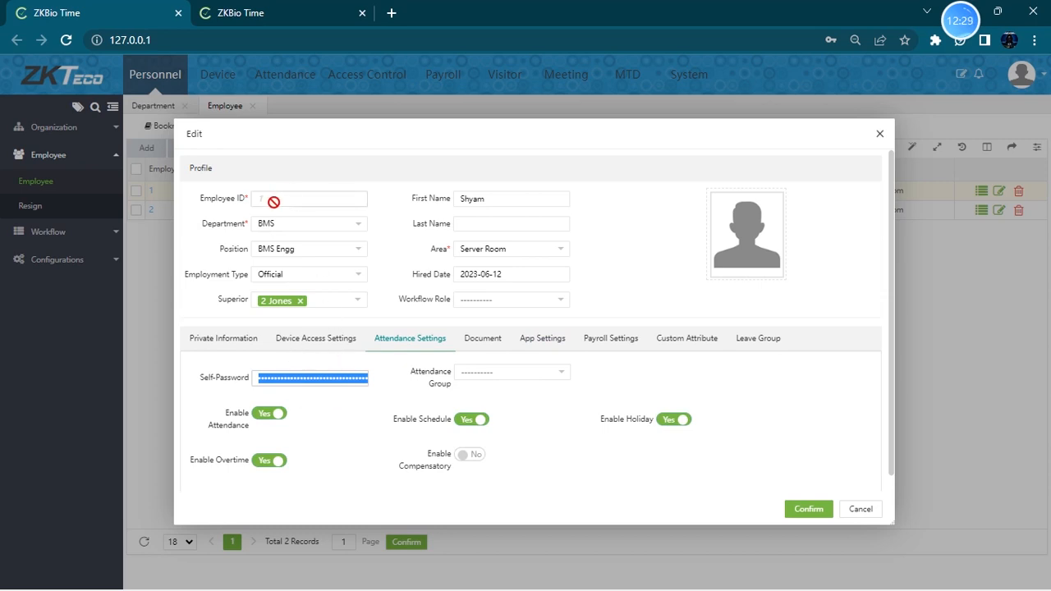
click(850, 513)
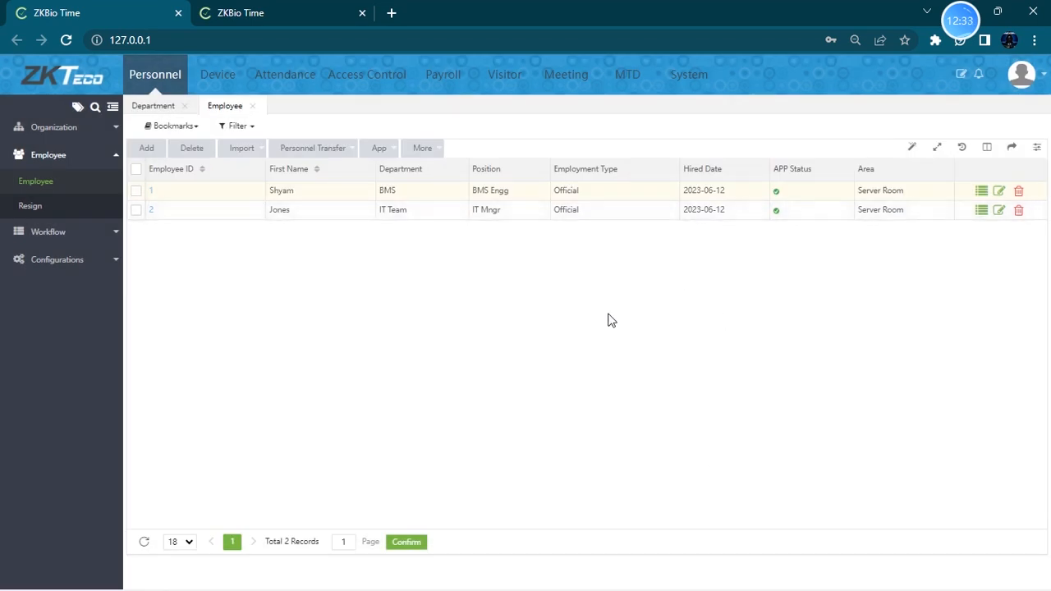
key(XF86MonBrightnessUp)
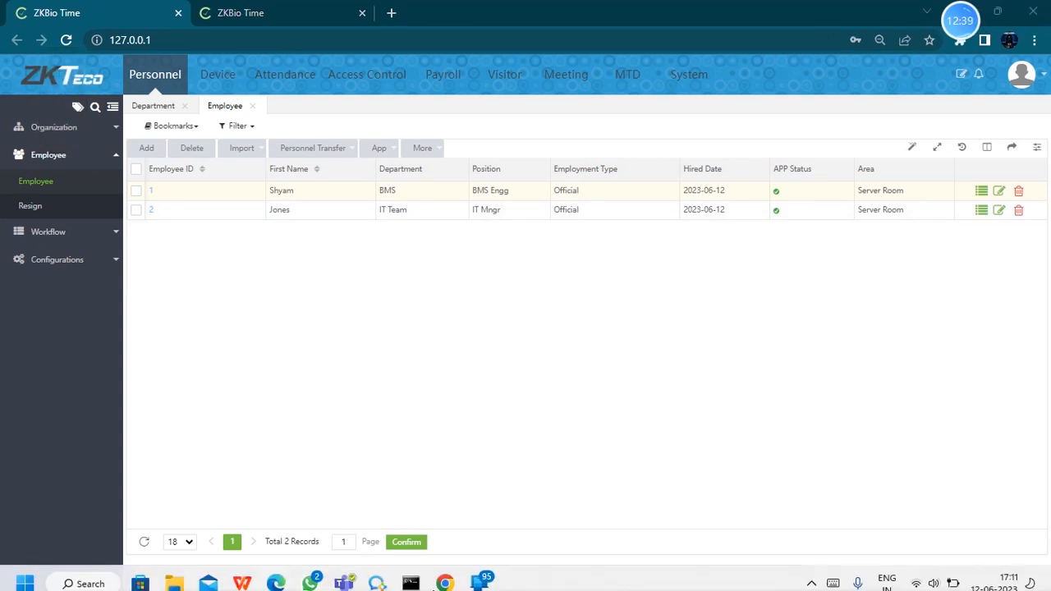
mouse_move(483, 572)
click(567, 484)
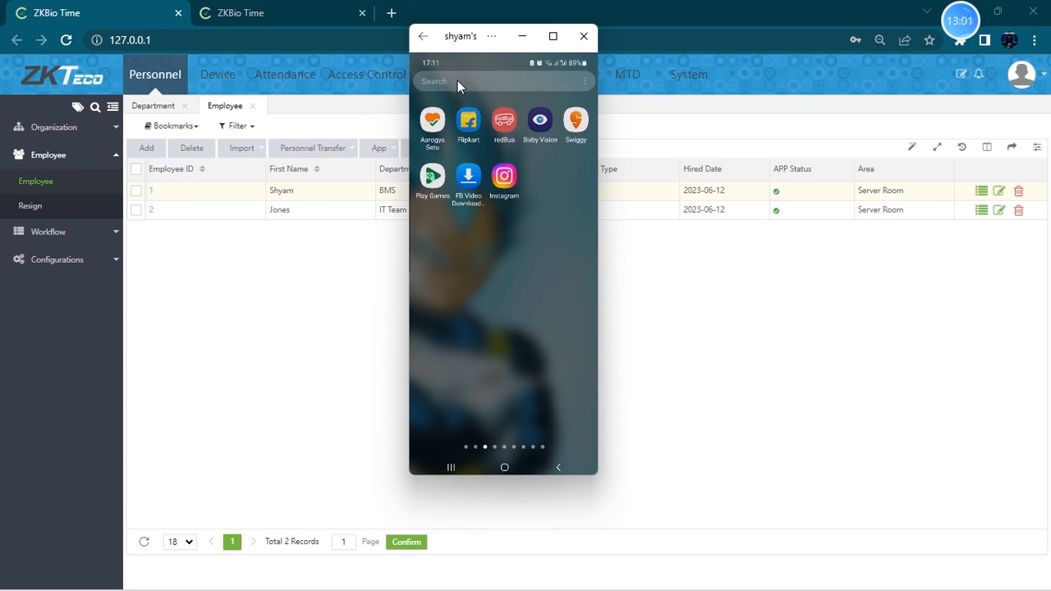
click(457, 81)
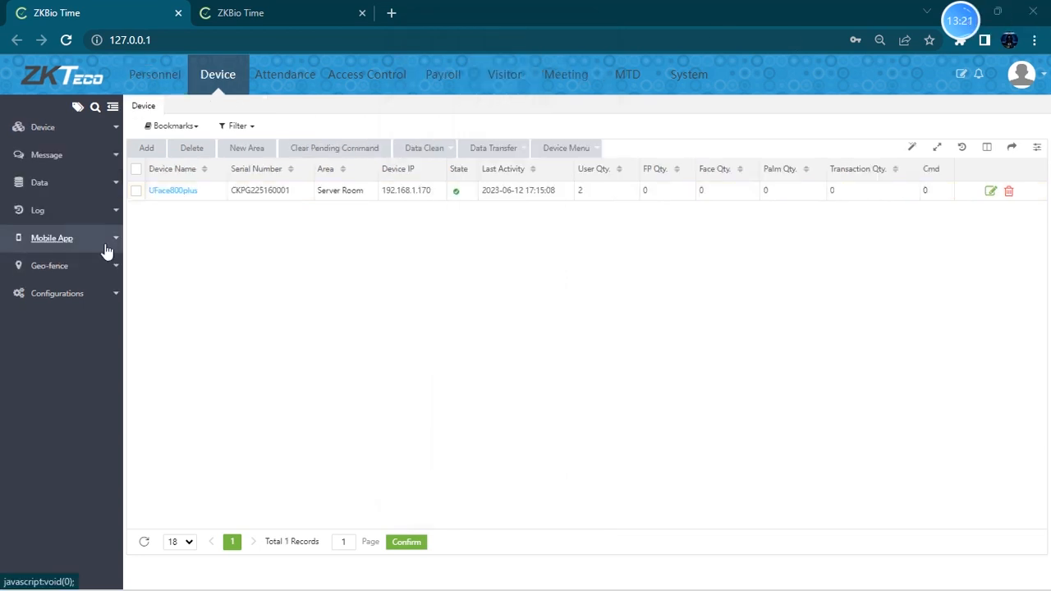
- Open the Mobile App Accounts list in the Device module
click(98, 247)
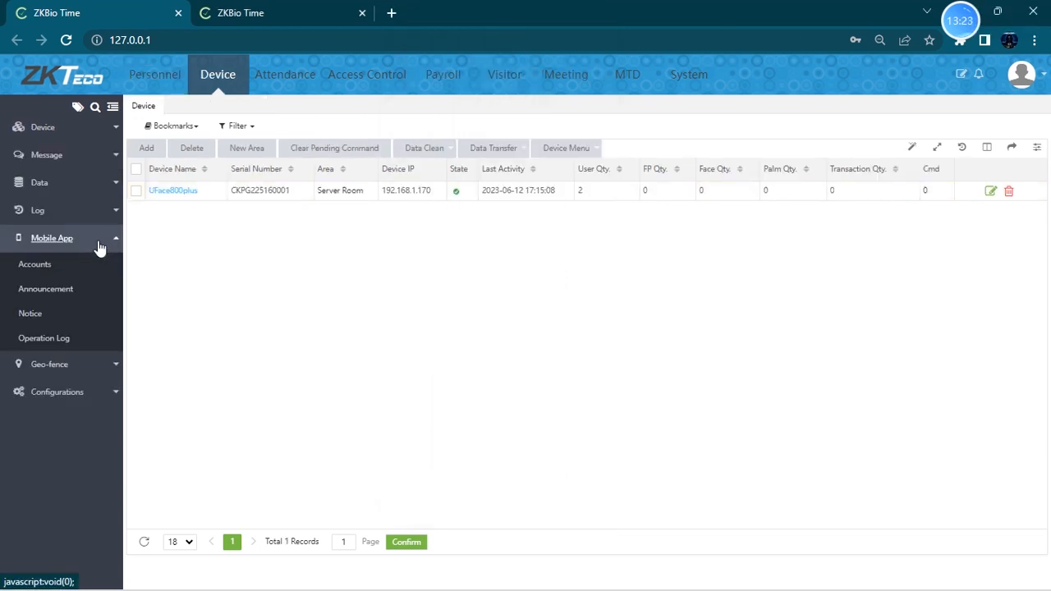
click(79, 246)
click(79, 246)
click(54, 262)
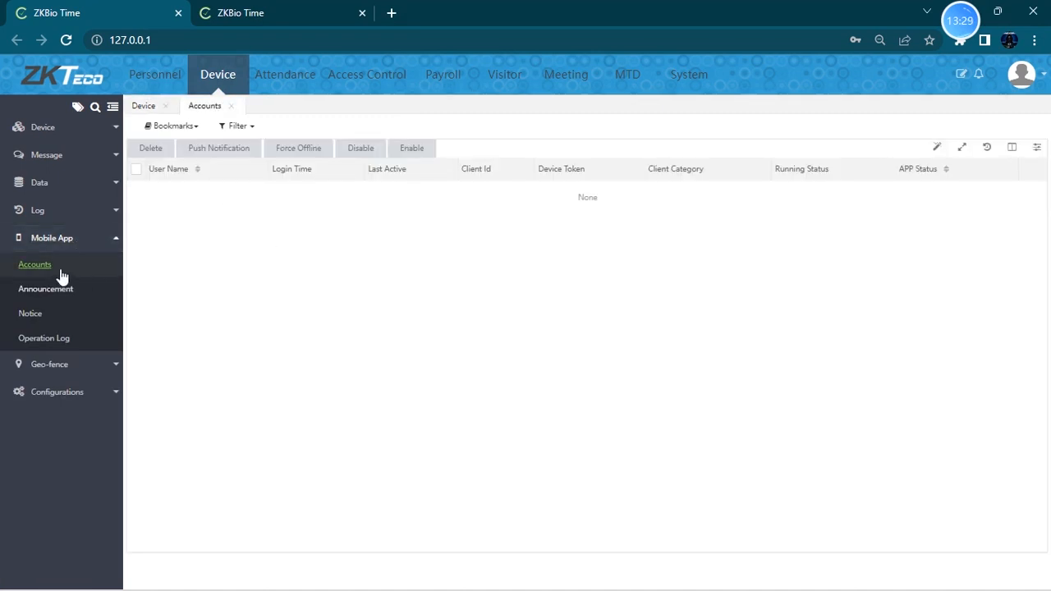
- Open employee 1's edit form in Personnel and set its APP Status to Enable under App Settings
click(155, 78)
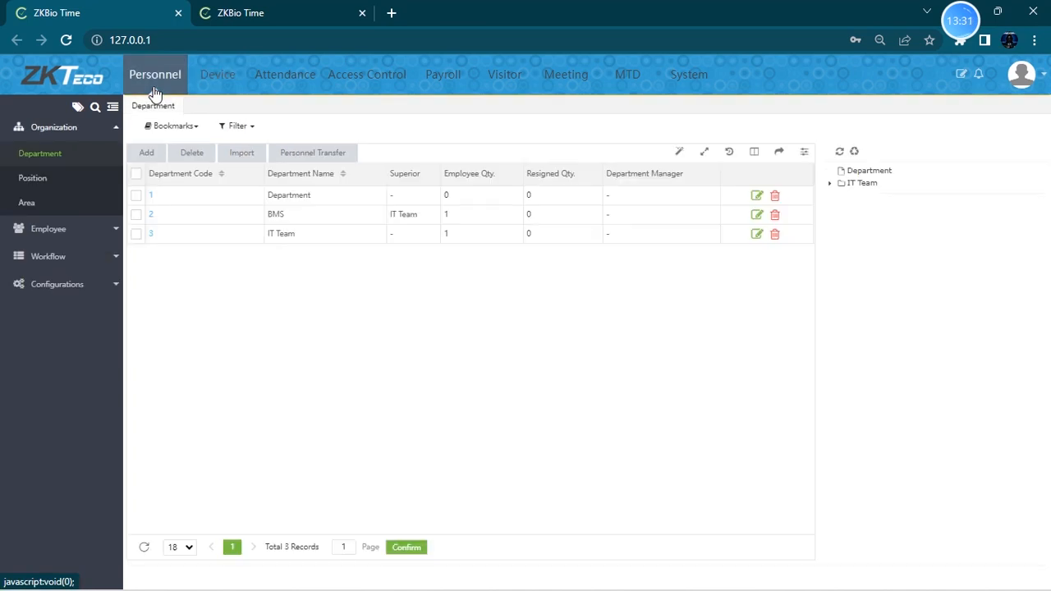
click(50, 228)
click(41, 183)
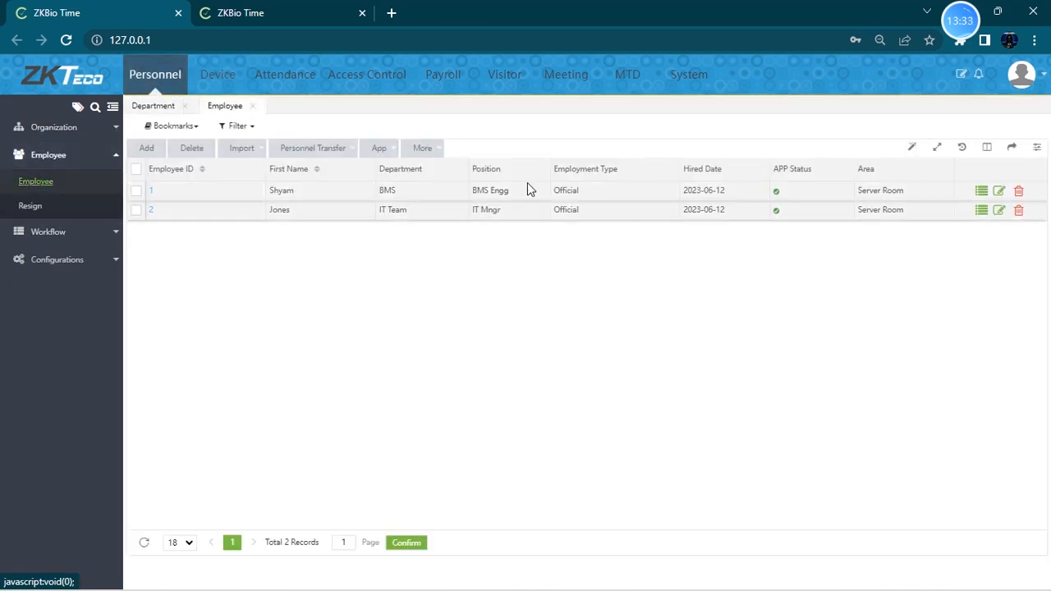
click(999, 190)
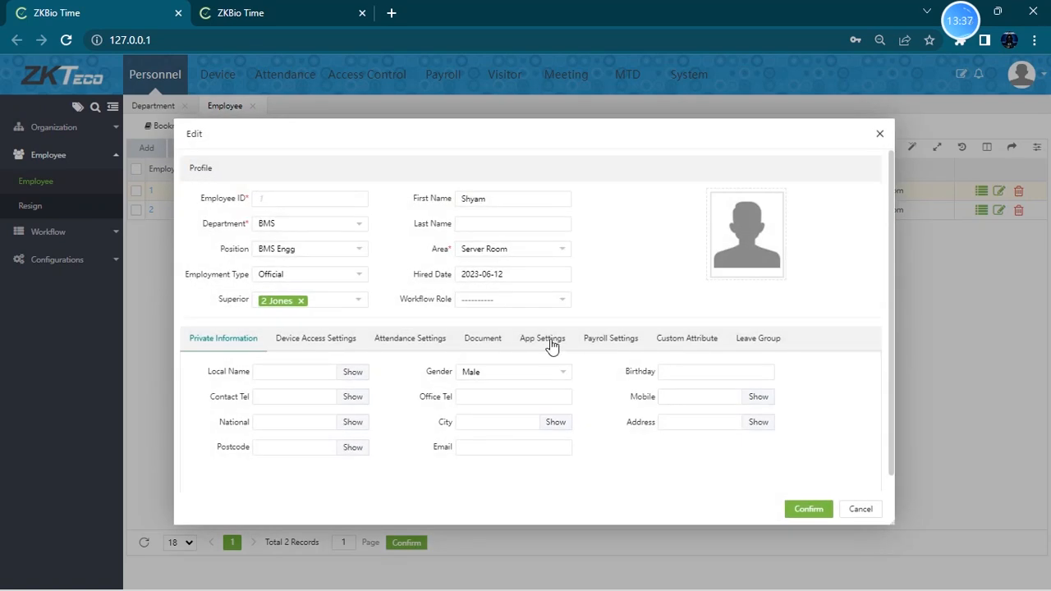
click(543, 340)
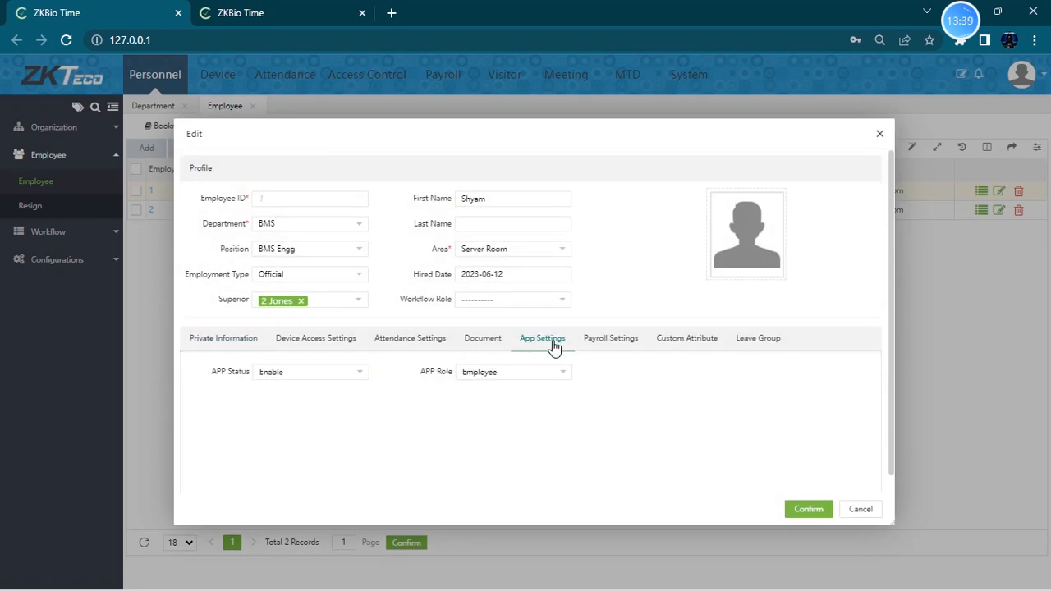
click(341, 376)
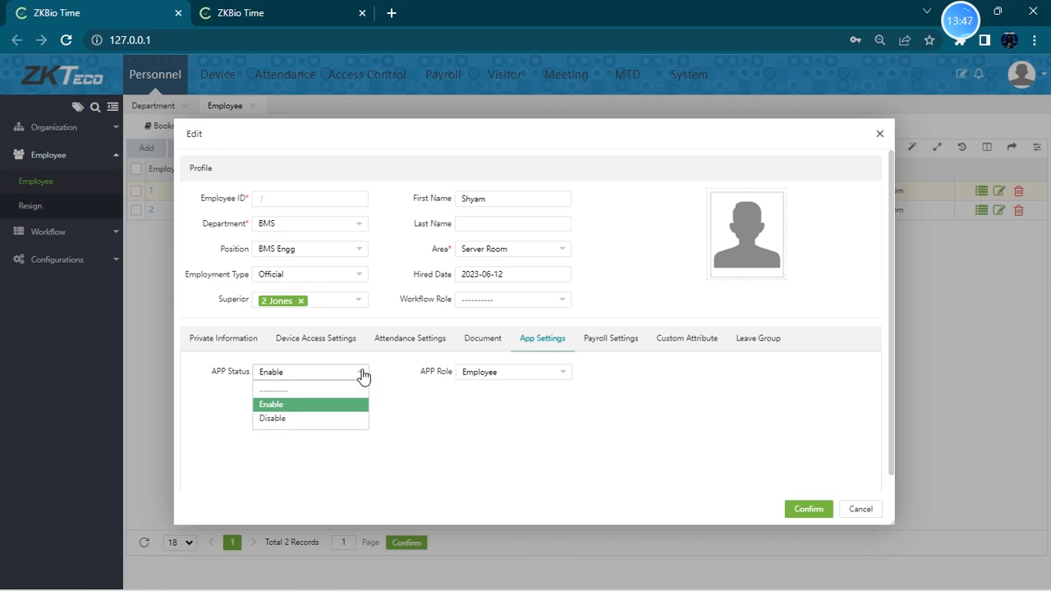
click(394, 386)
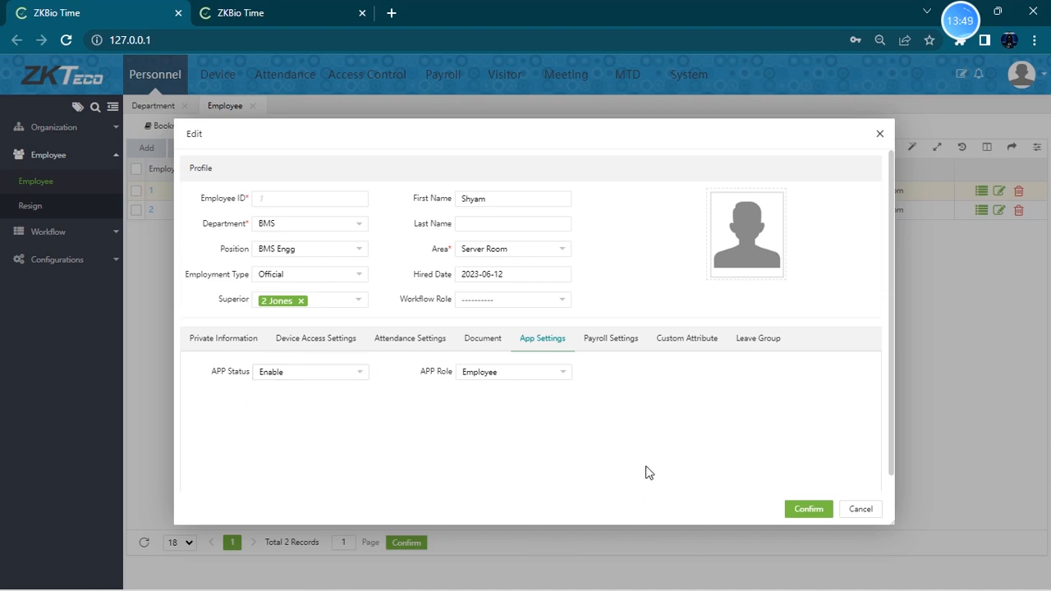
- Replace employee 1's attendance Self-Password with a new password and confirm the edit
click(412, 345)
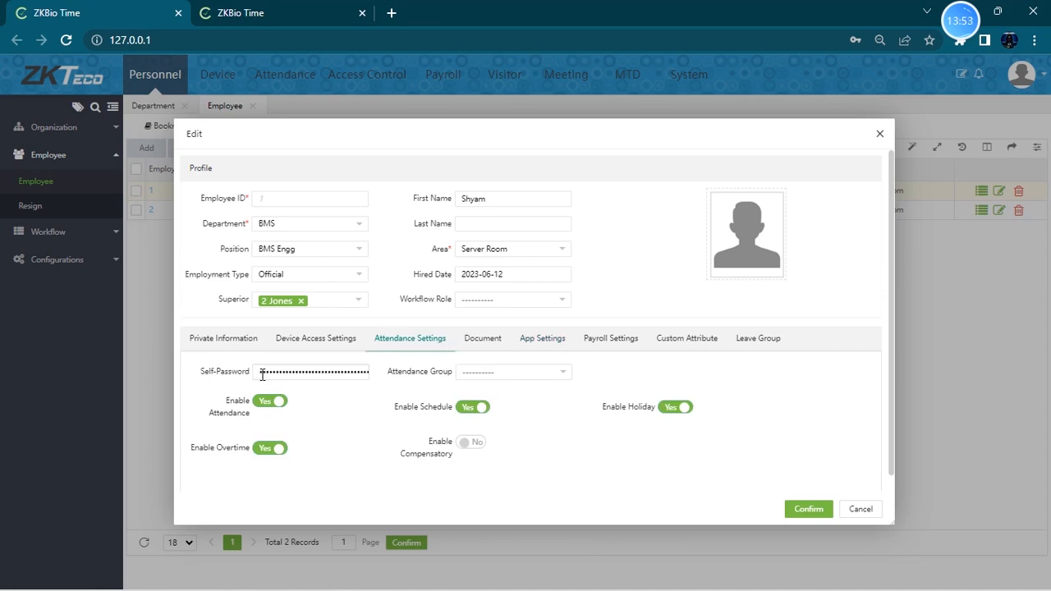
drag(277, 374, 393, 379)
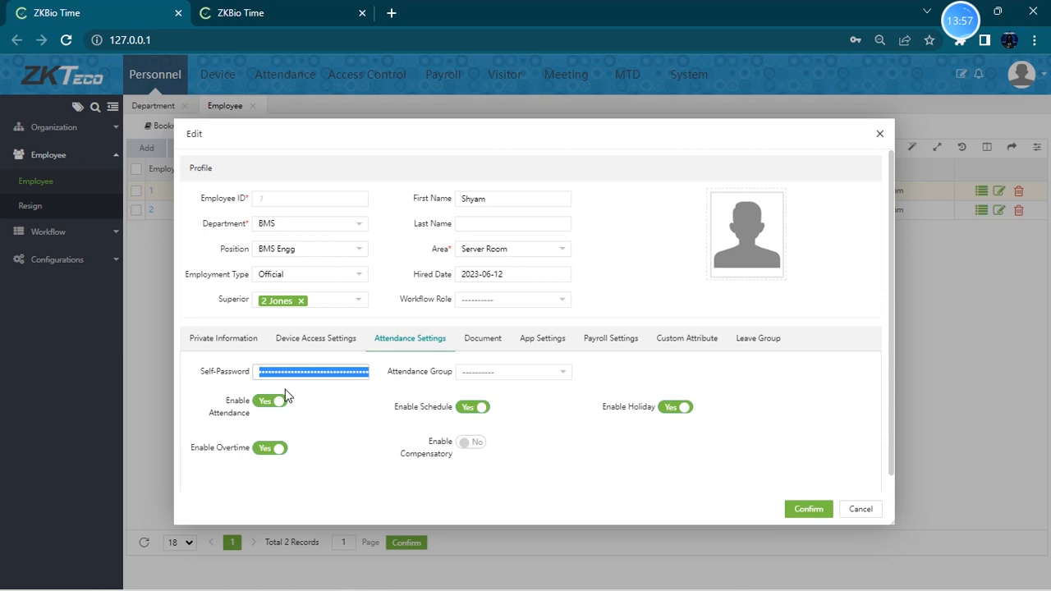
key(BackSpace)
text(123)
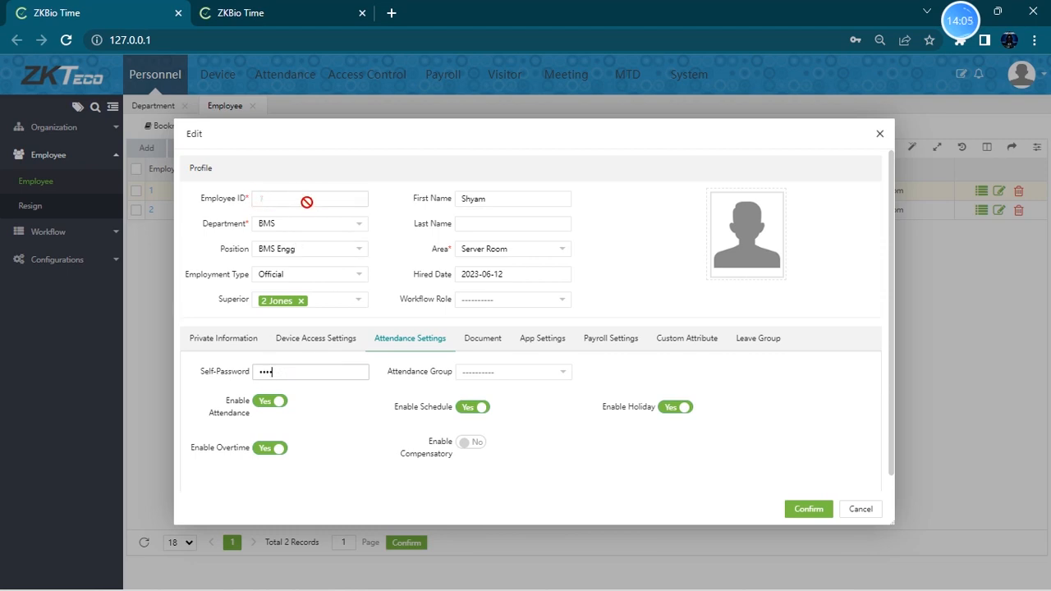
drag(281, 371, 228, 374)
click(805, 512)
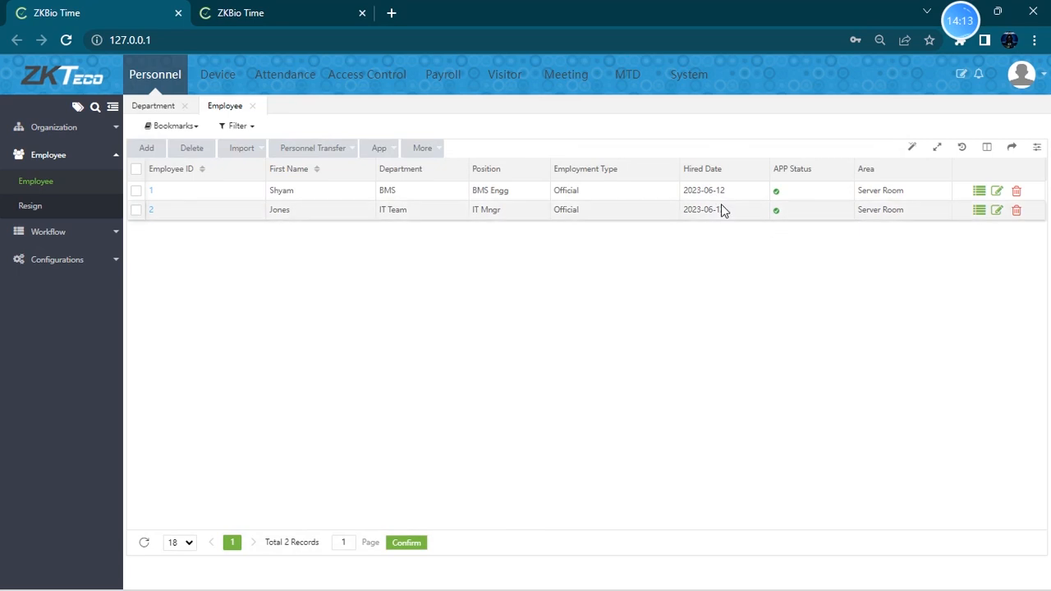
- Return to the Mobile App Accounts list under Device
click(231, 86)
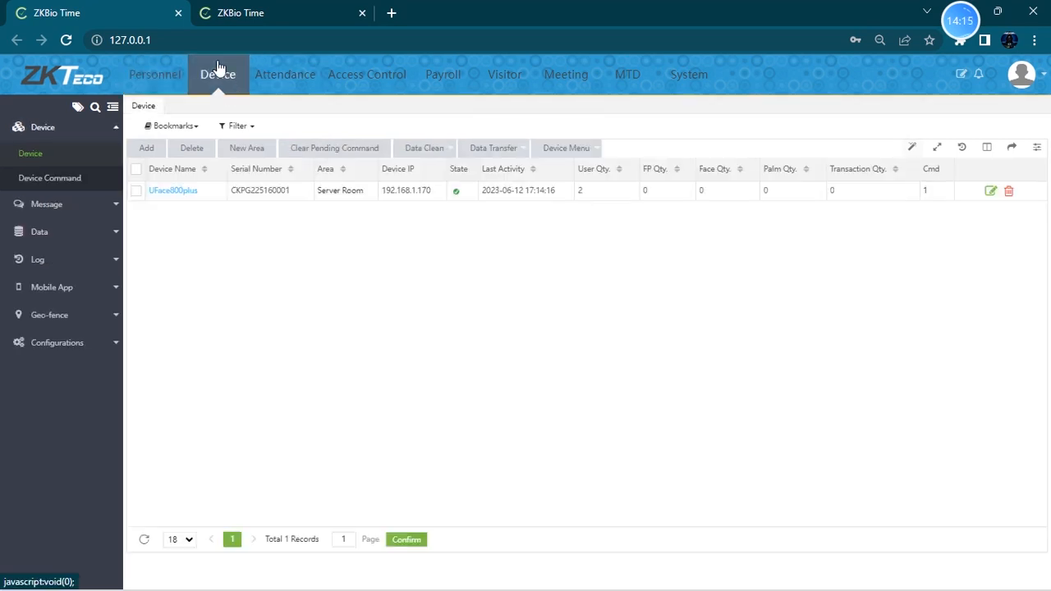
click(109, 289)
click(80, 266)
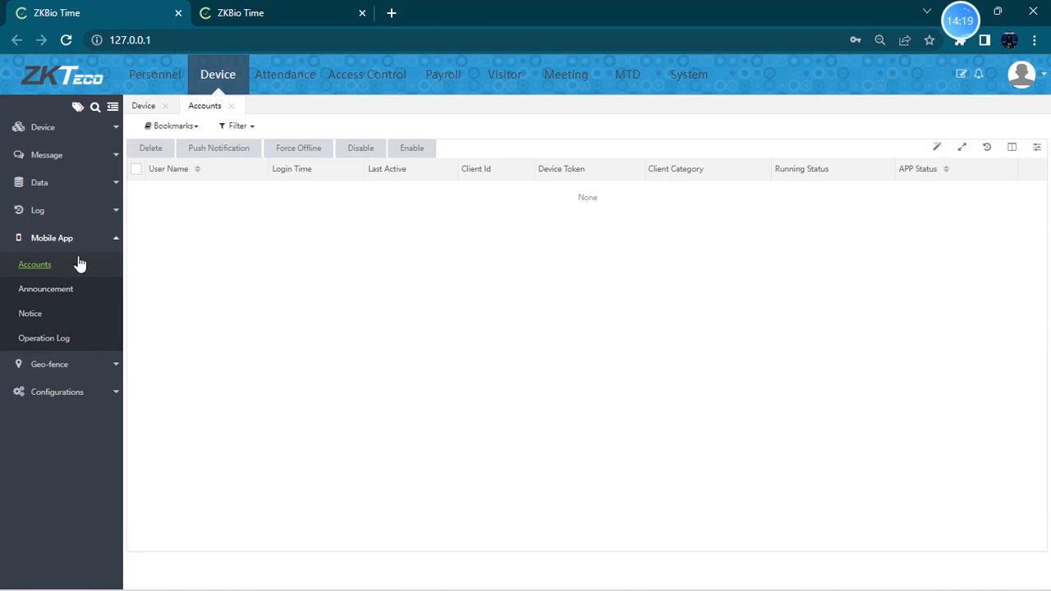
- Launch the ZKBio Time app on the mirrored phone and open its Server Configuration for editing the server IP
mouse_move(482, 572)
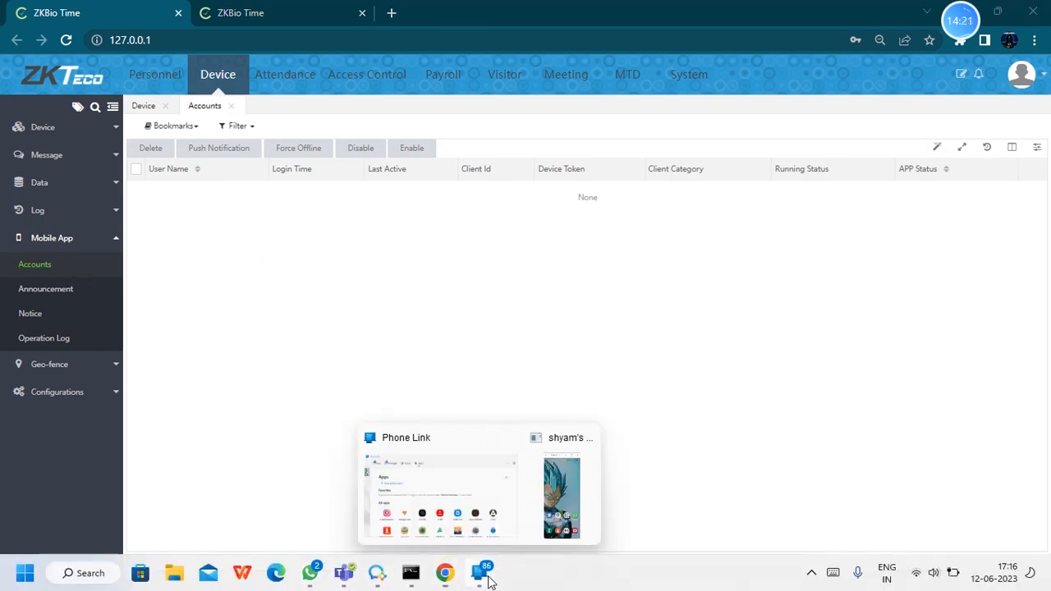
click(546, 522)
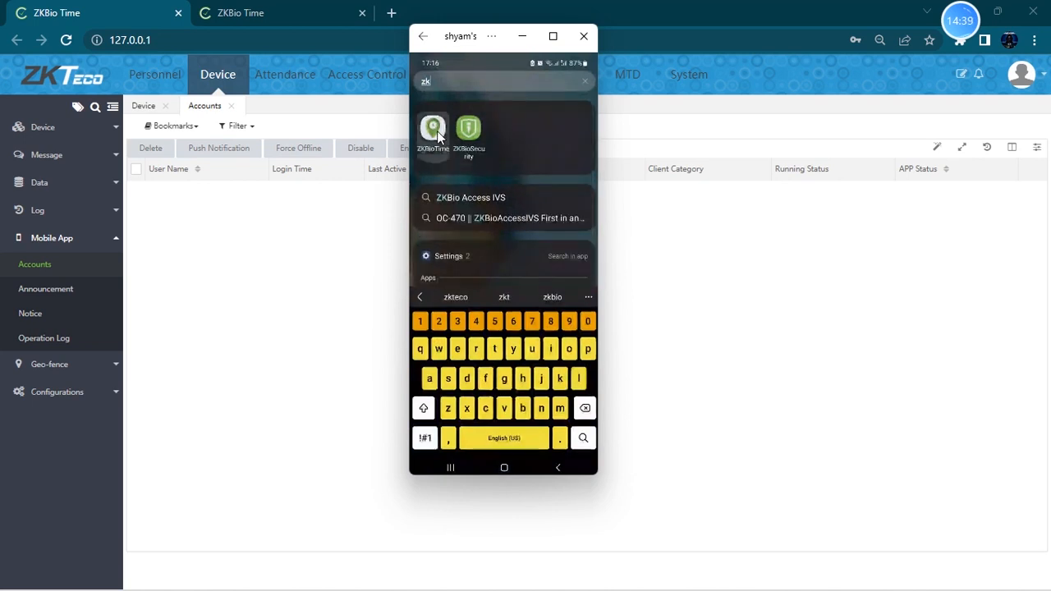
click(433, 130)
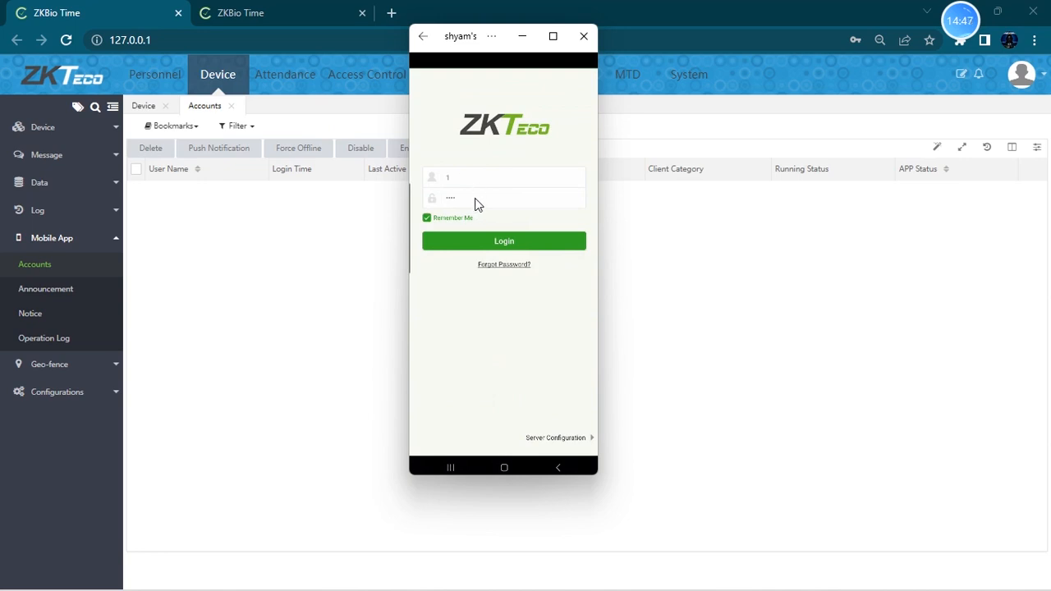
click(466, 175)
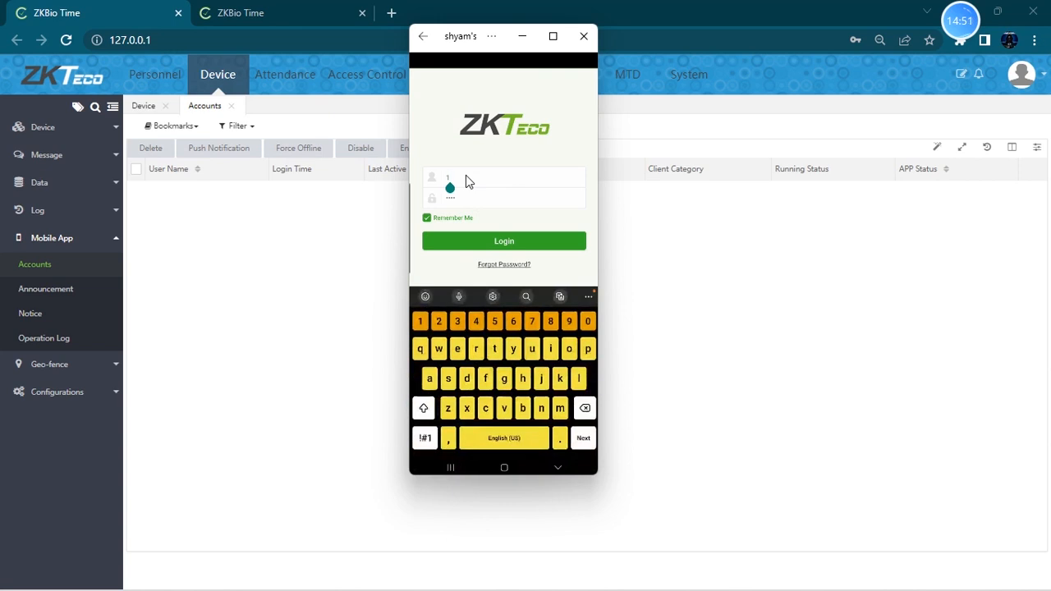
click(572, 273)
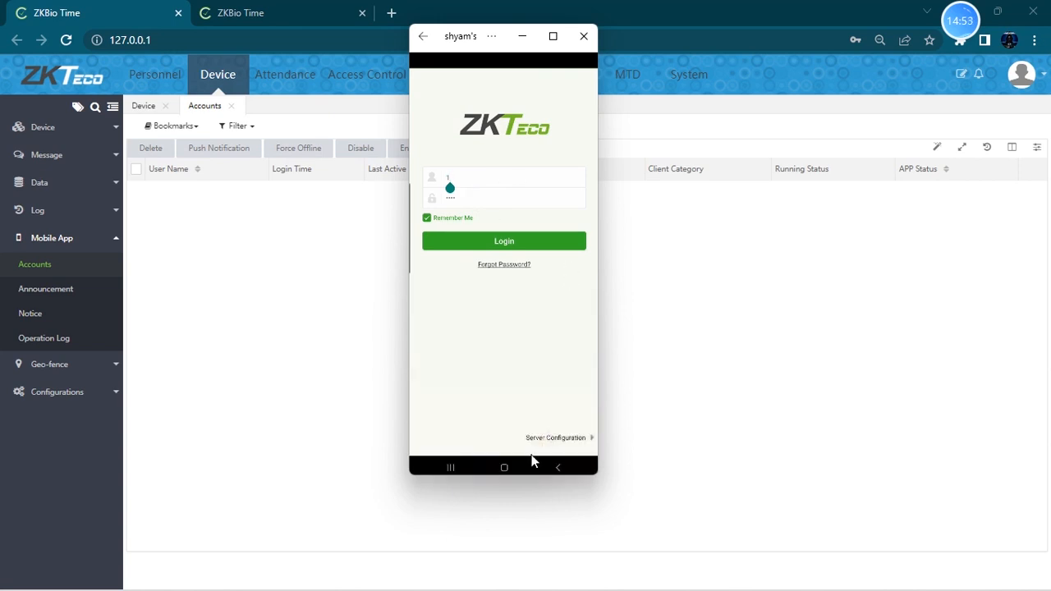
click(572, 438)
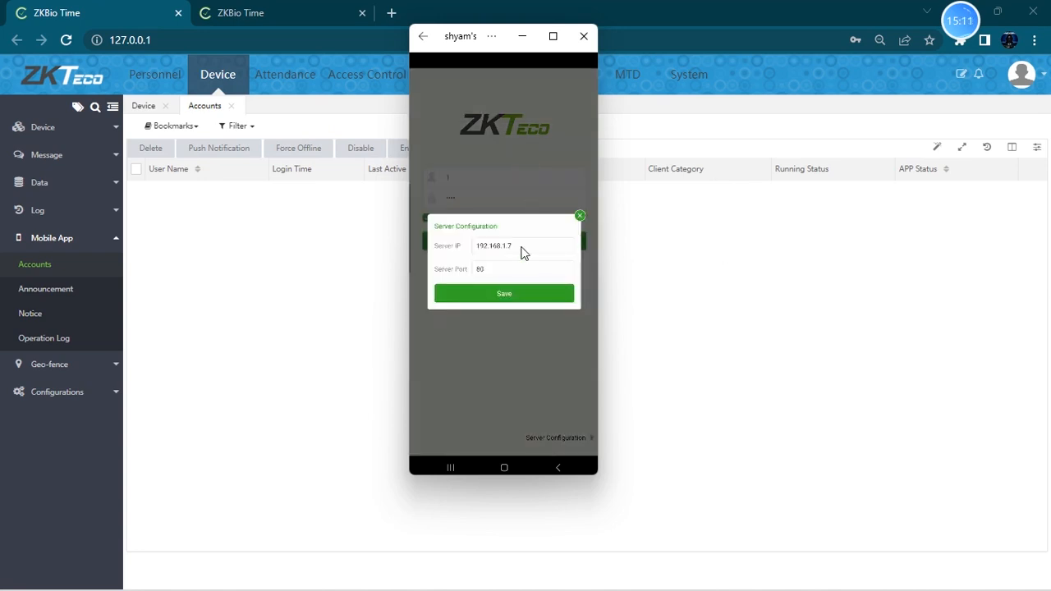
double_click(481, 247)
click(532, 242)
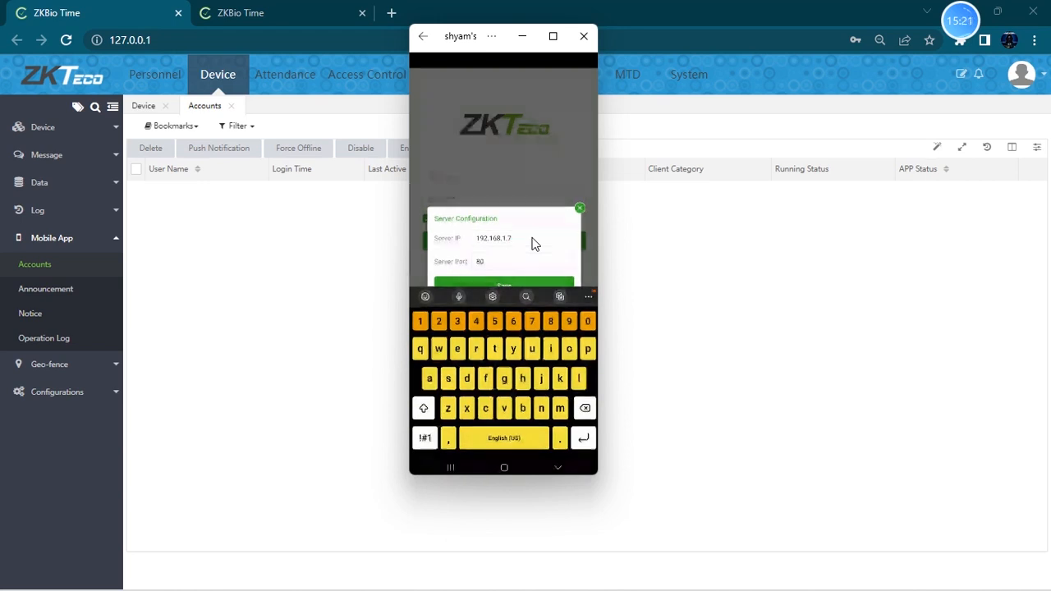
- Run ipconfig /all in a Command Prompt and select the Wi-Fi adapter's IPv4 address
key(super+r)
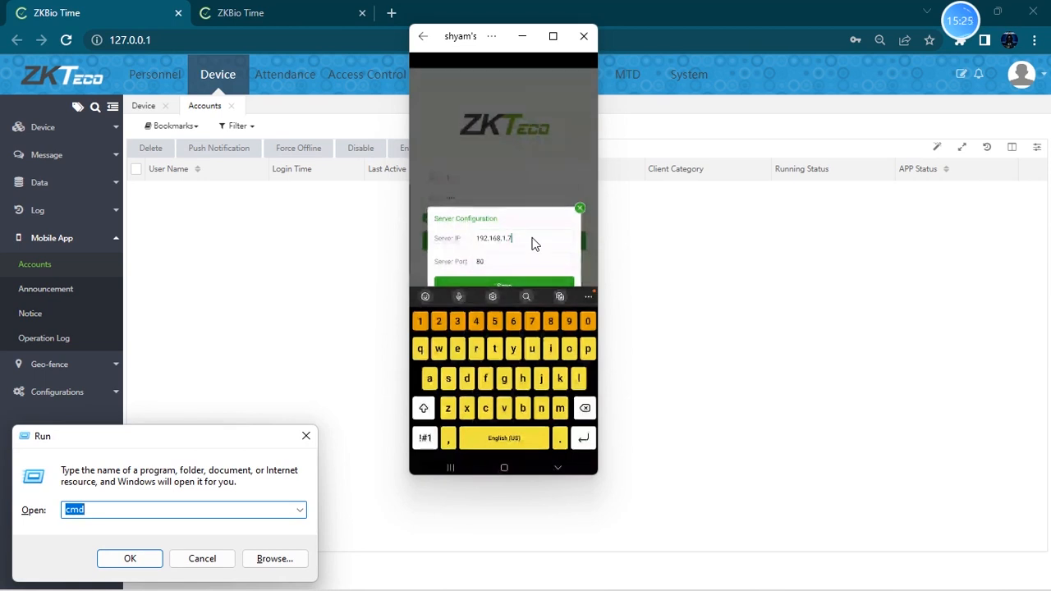
key(Return)
text(ipc)
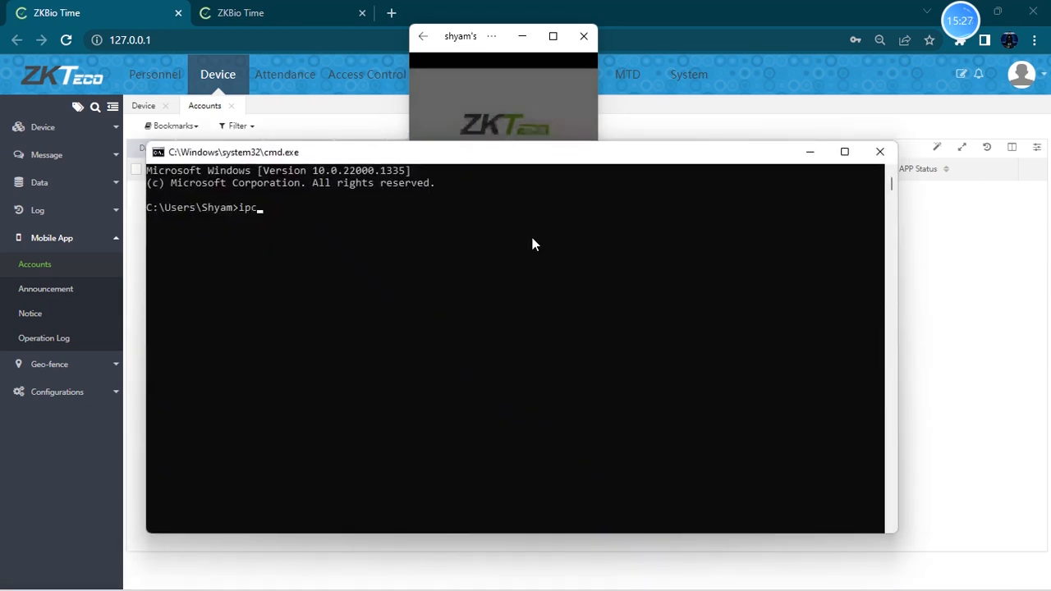
text(ong)
key(BackSpace)
text(fig /all)
key(Return)
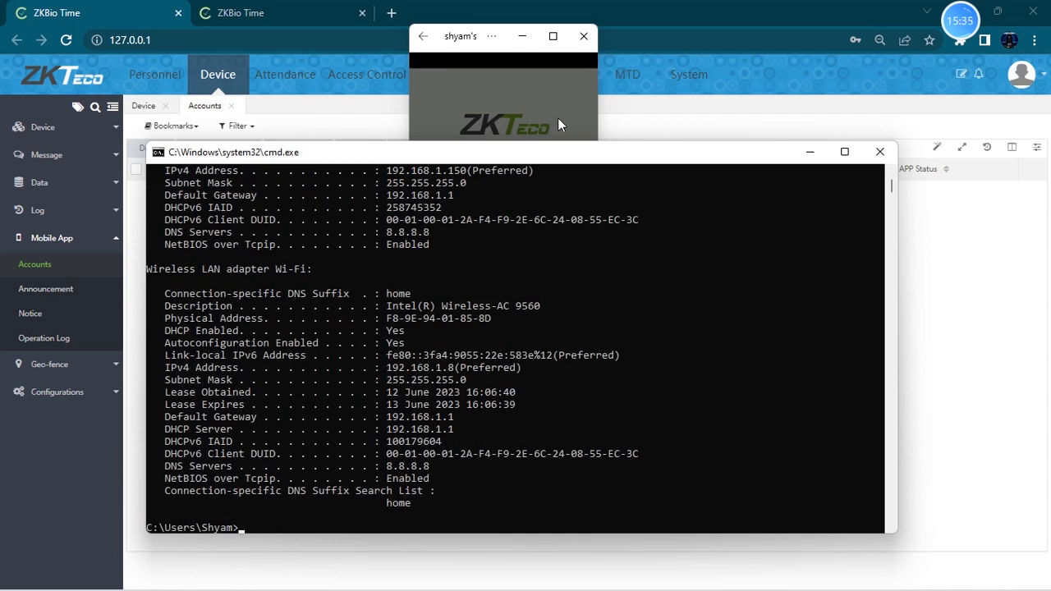
drag(386, 368, 452, 368)
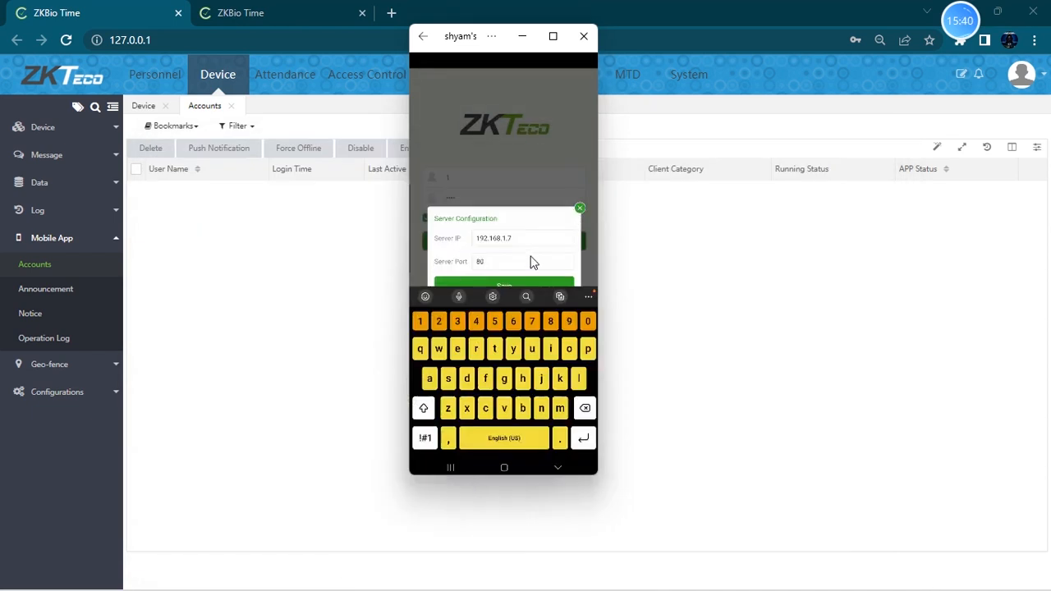
- Set the app's Server IP to 192.168.1.8 with port 80 and save the server configuration
click(530, 246)
key(BackSpace)
text(8.1)
key(Escape)
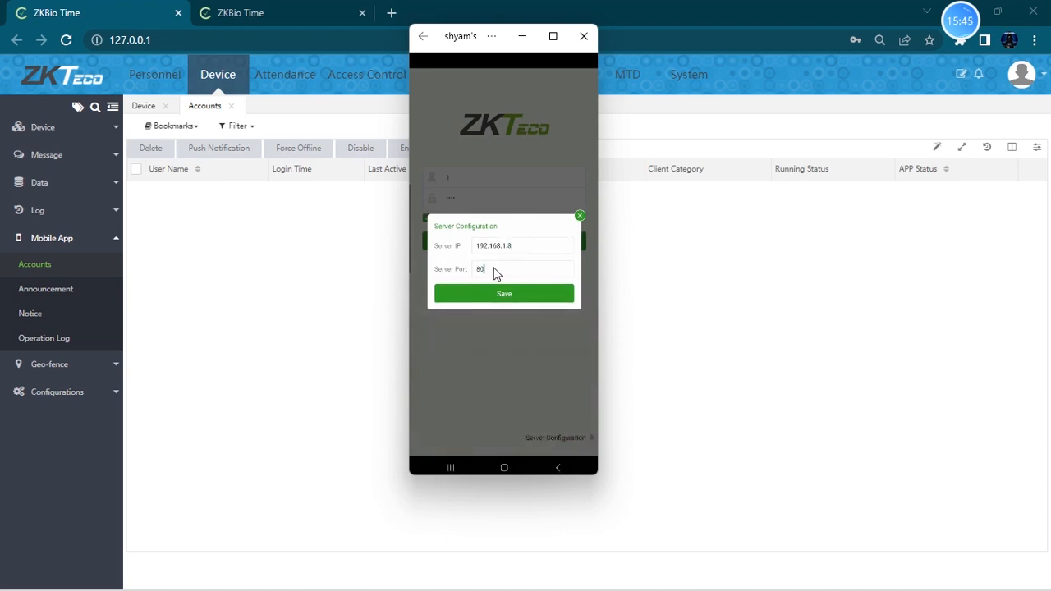
click(491, 268)
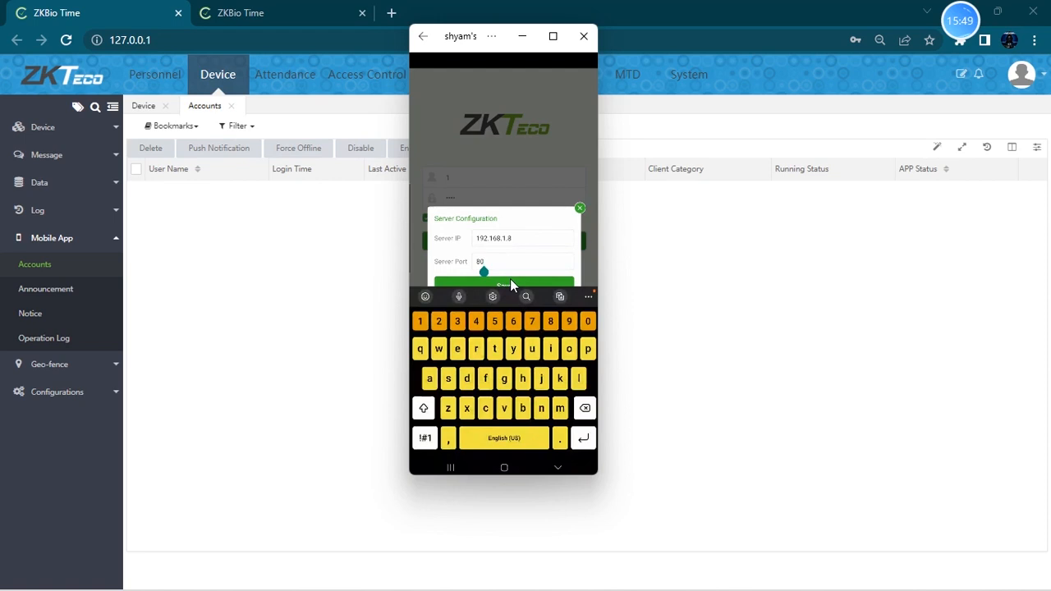
click(510, 280)
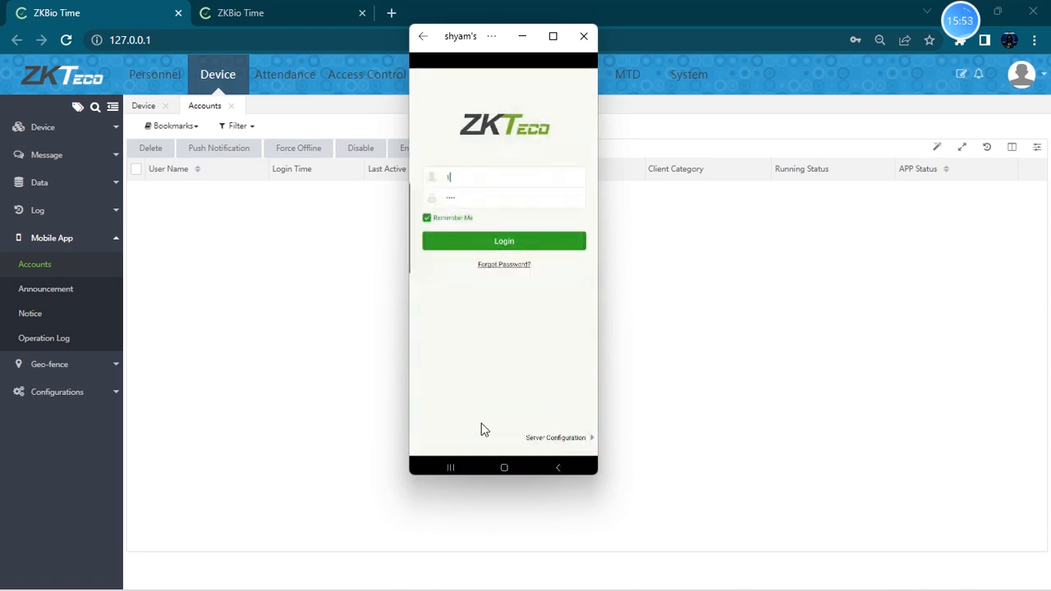
- Log in to the phone app as employee 1 with the account password and open its main menu
click(463, 180)
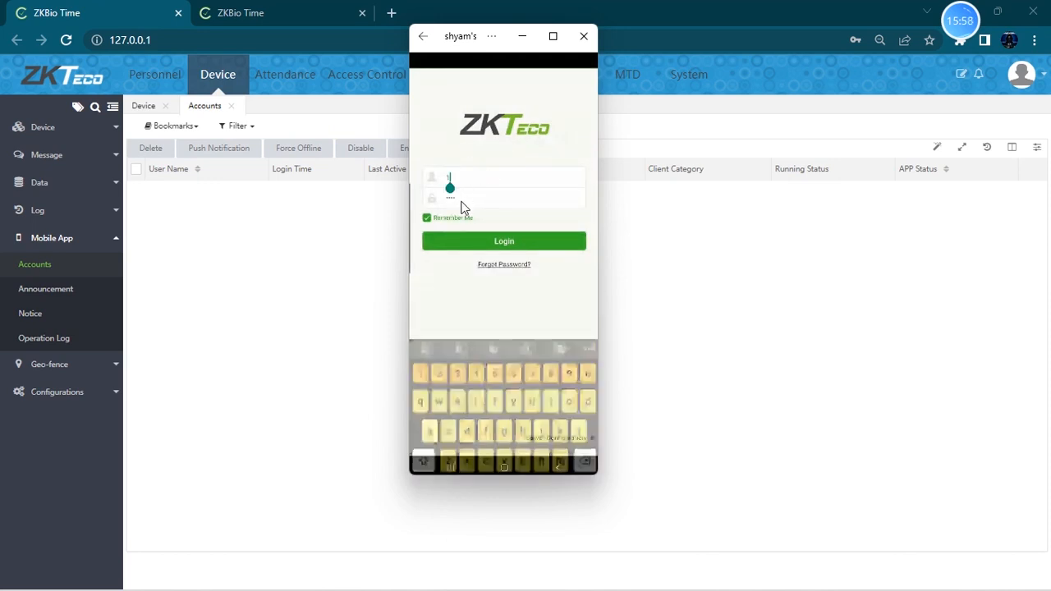
click(460, 202)
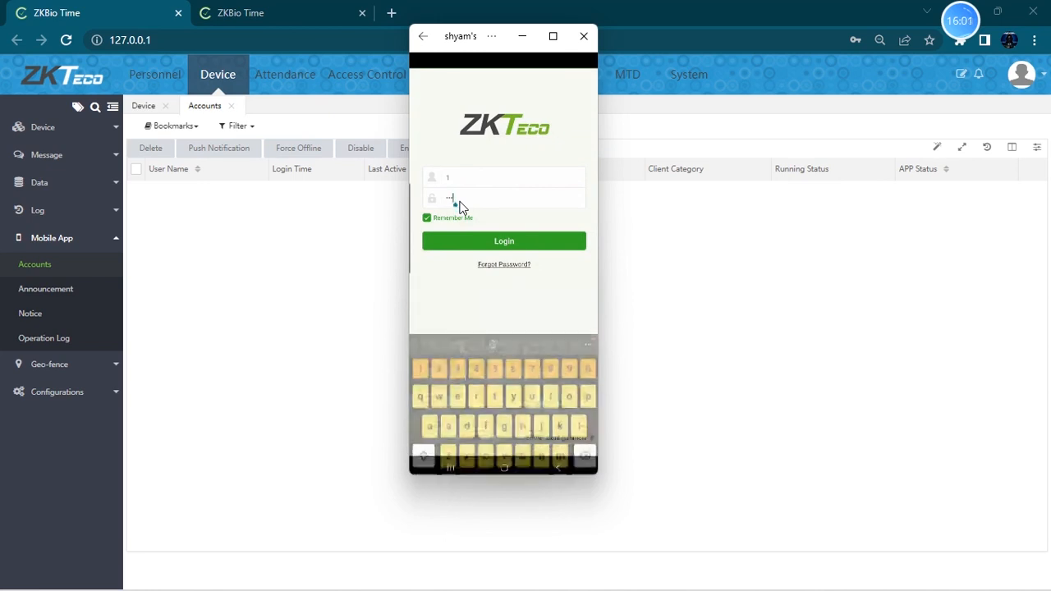
text(12)
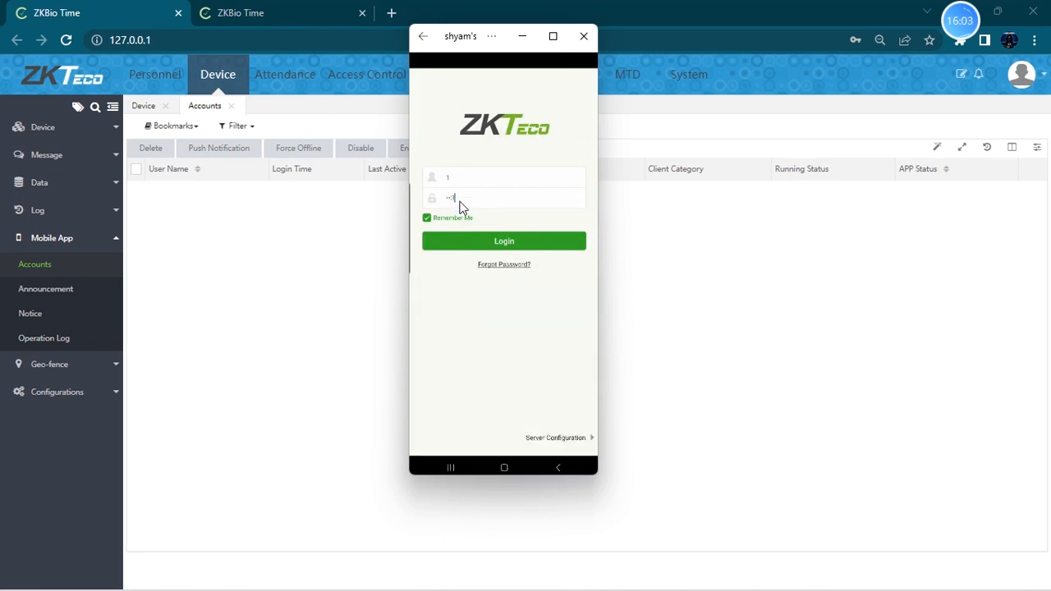
text(34)
click(502, 244)
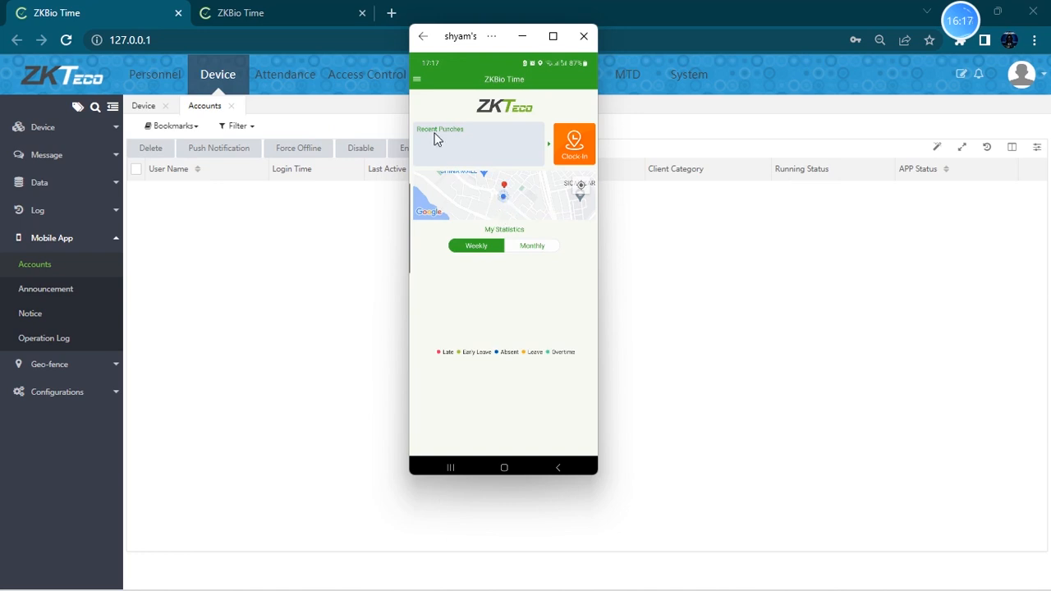
click(419, 79)
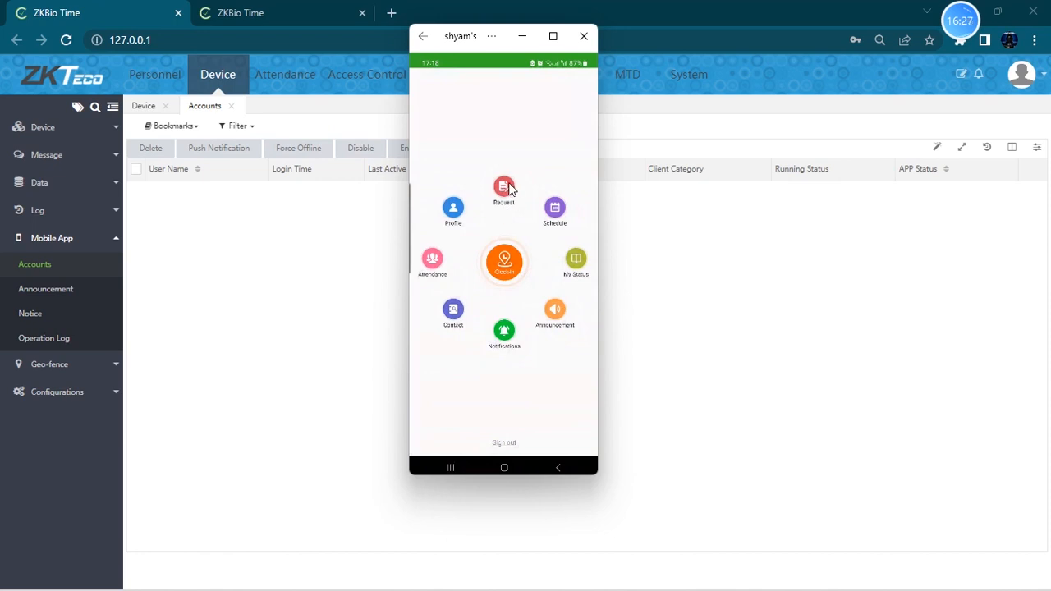
- Clock in from the phone app with work code BMS team and function key Check In
click(506, 261)
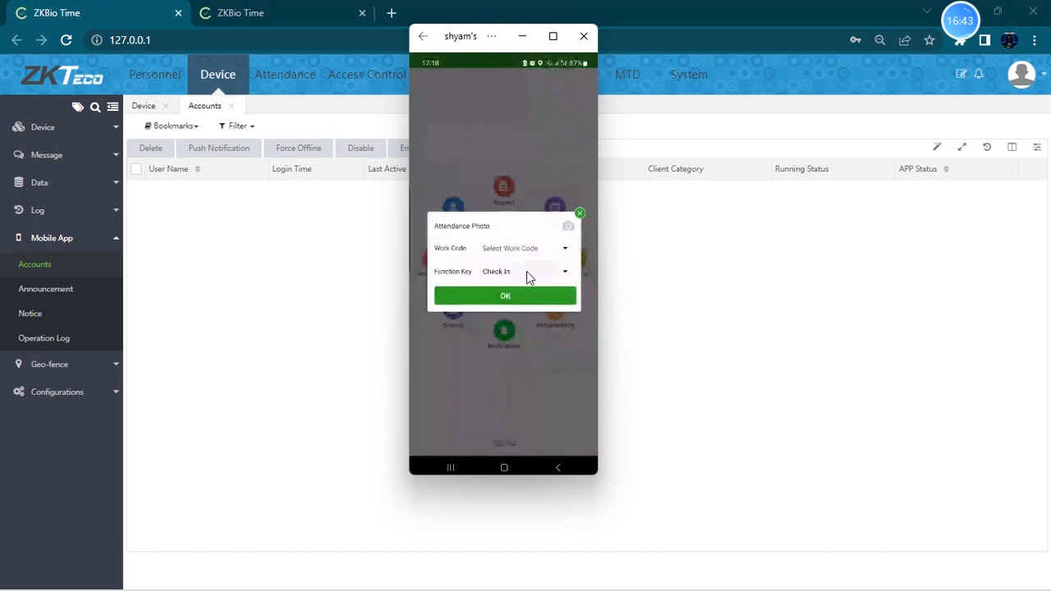
click(527, 271)
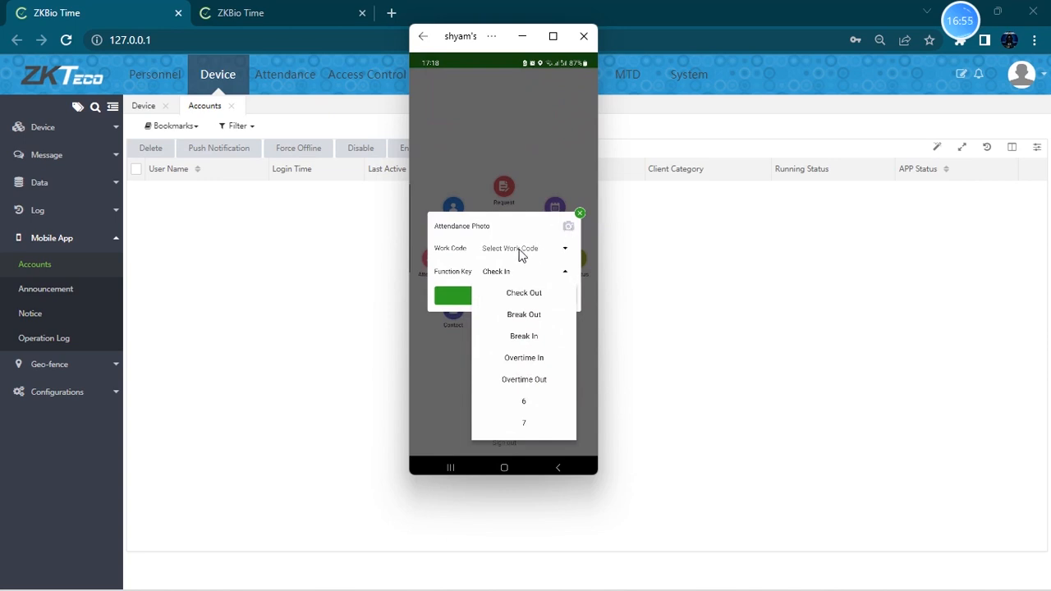
click(554, 258)
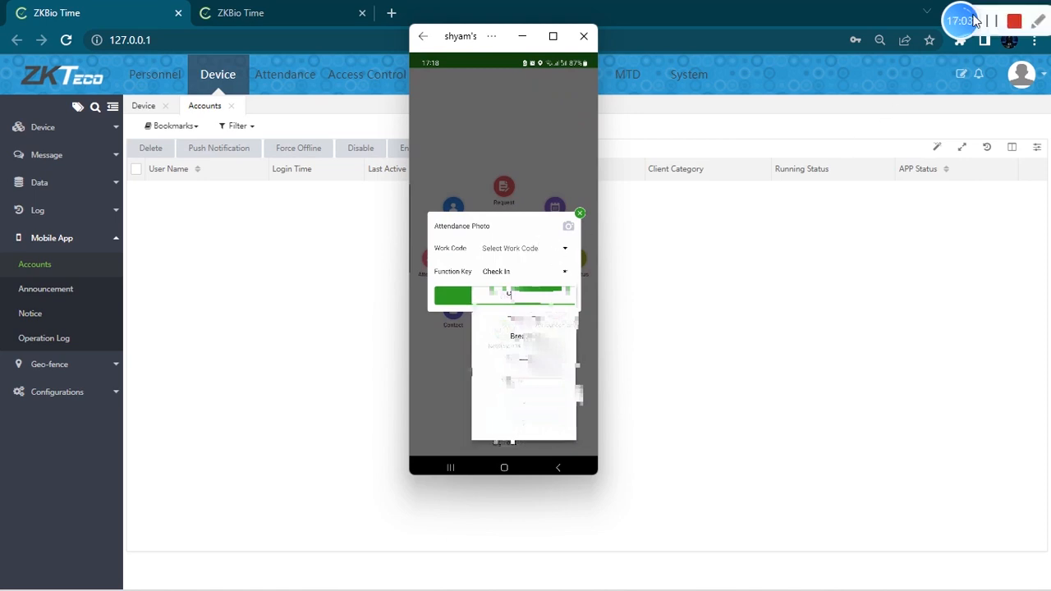
click(985, 23)
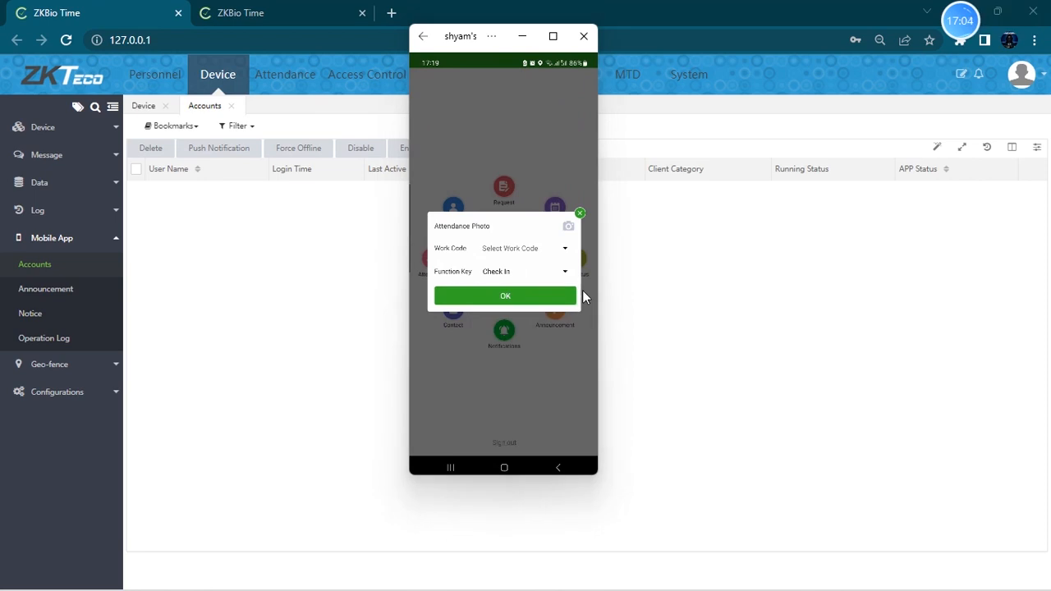
click(546, 252)
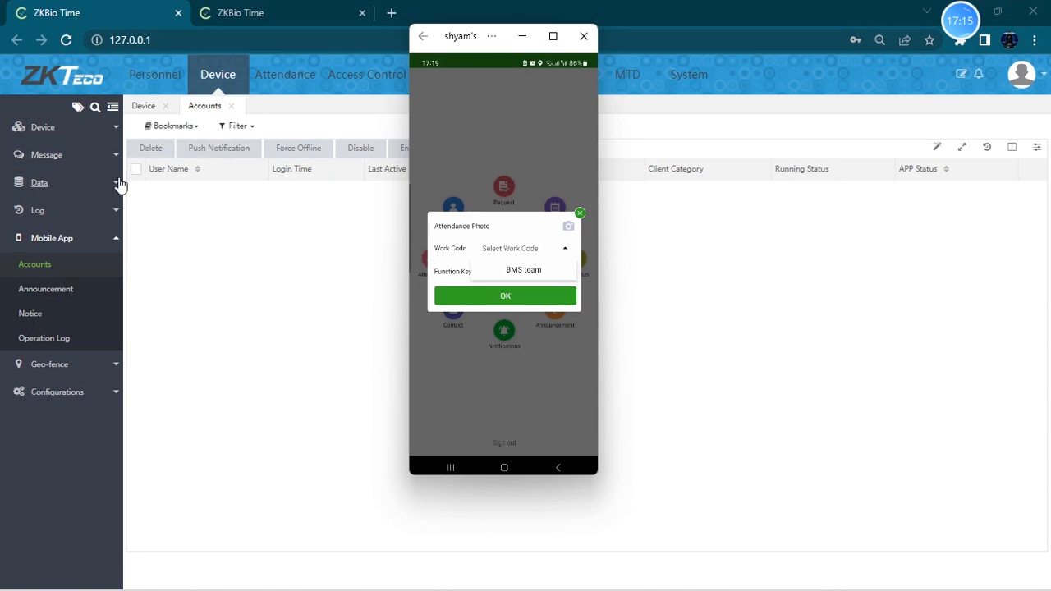
click(525, 271)
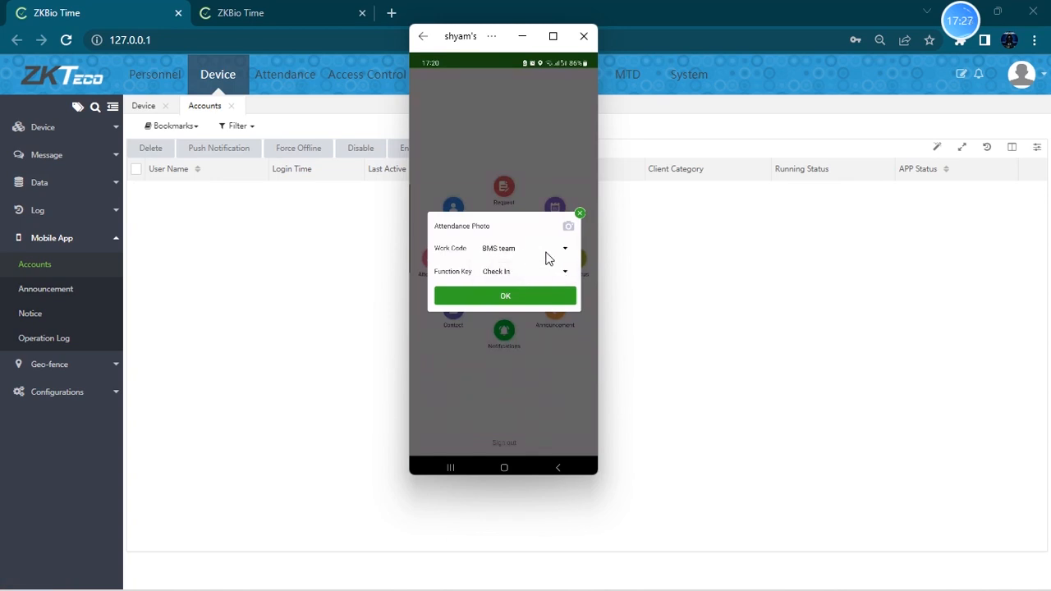
click(515, 297)
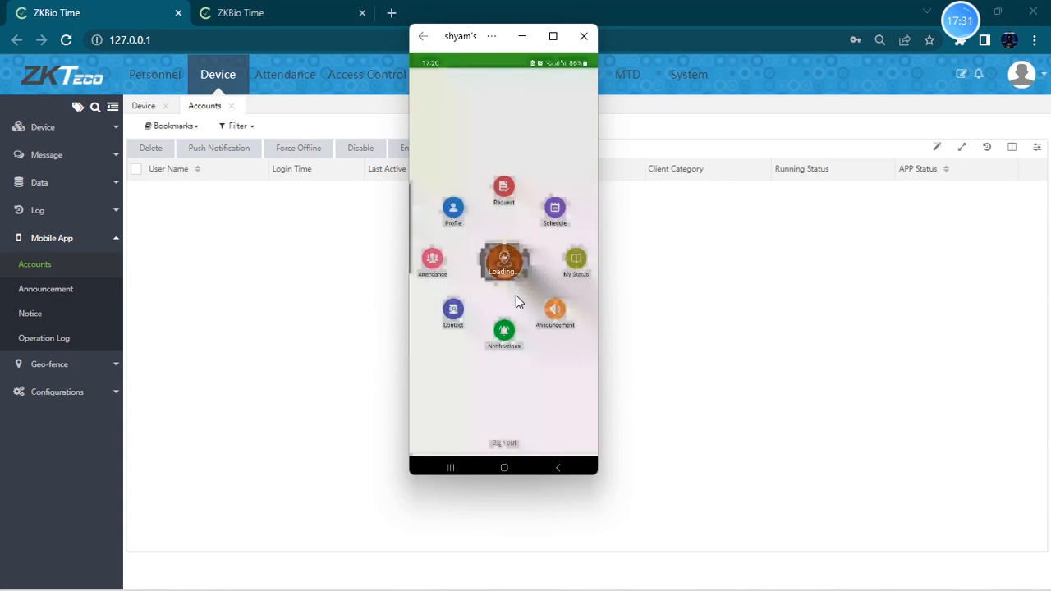
- Return the phone app to its home screen and view the web dashboard's Real-Time Monitor for the check-in
click(429, 78)
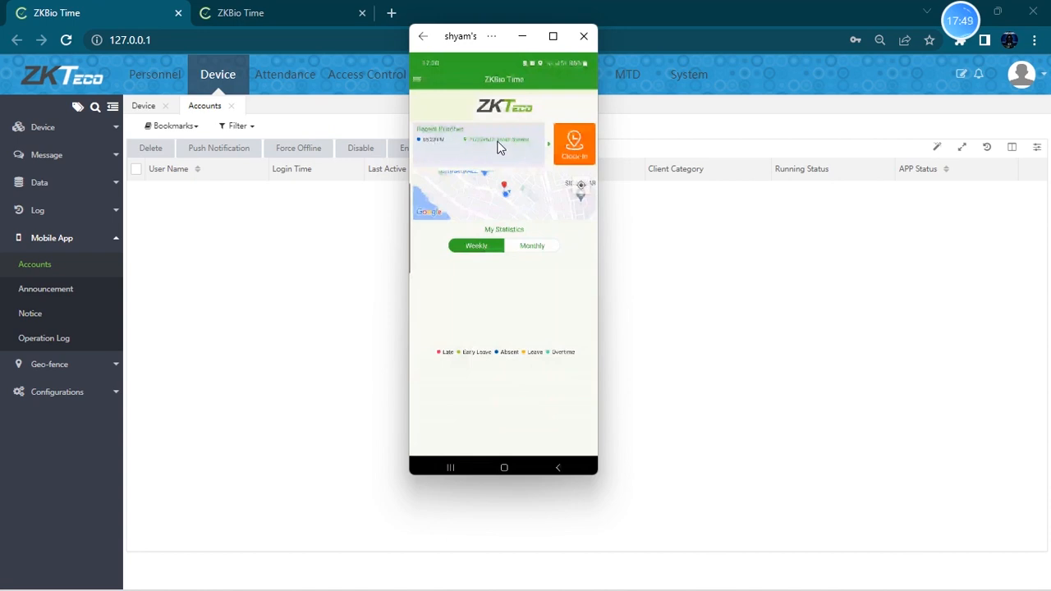
click(138, 77)
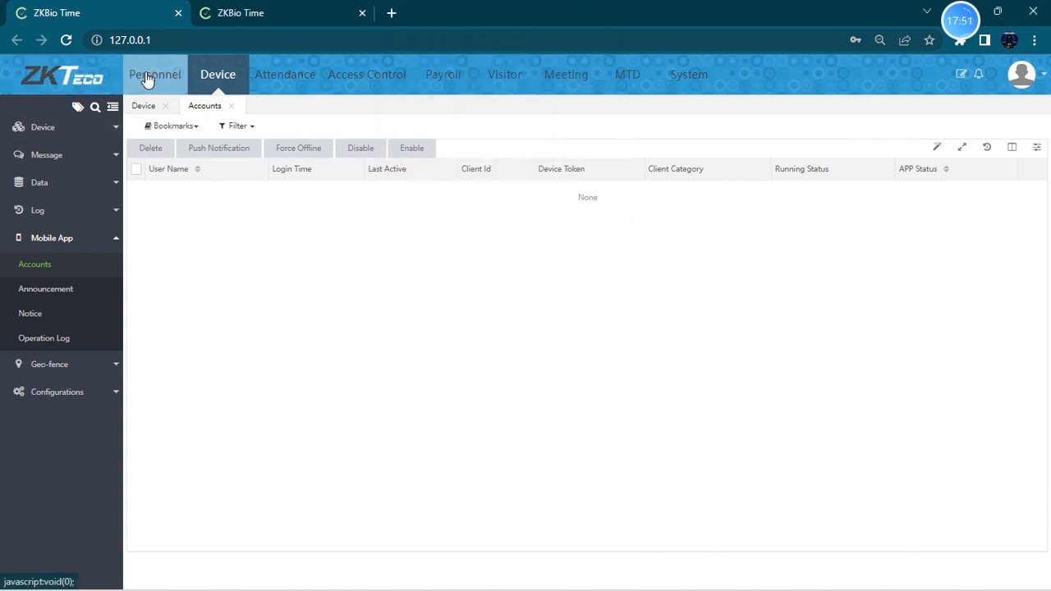
click(84, 81)
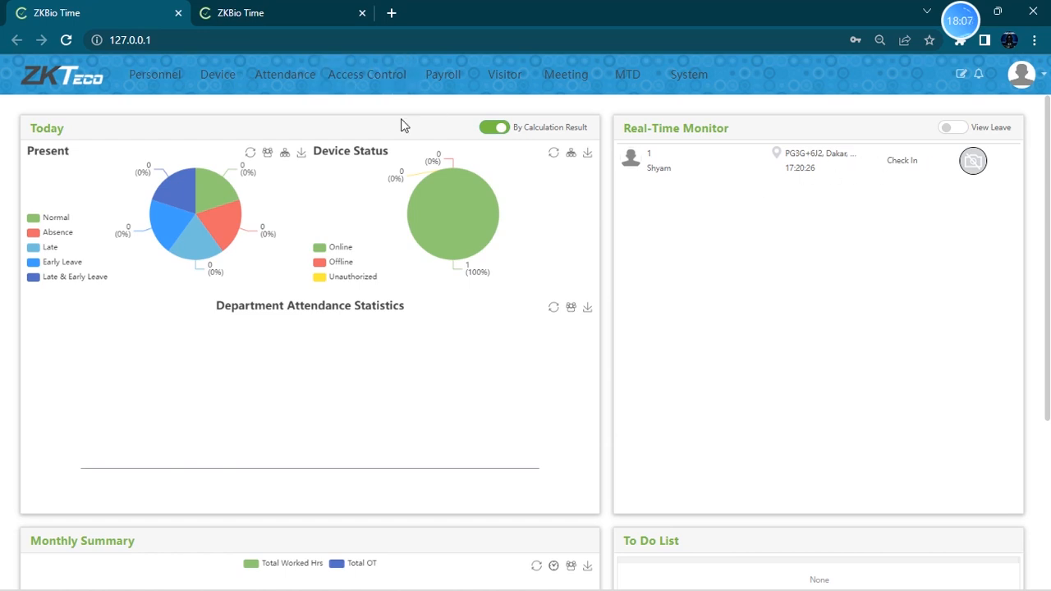
- Open the Mobile App accounts list on the Device page to review the logged-in phone account
click(237, 90)
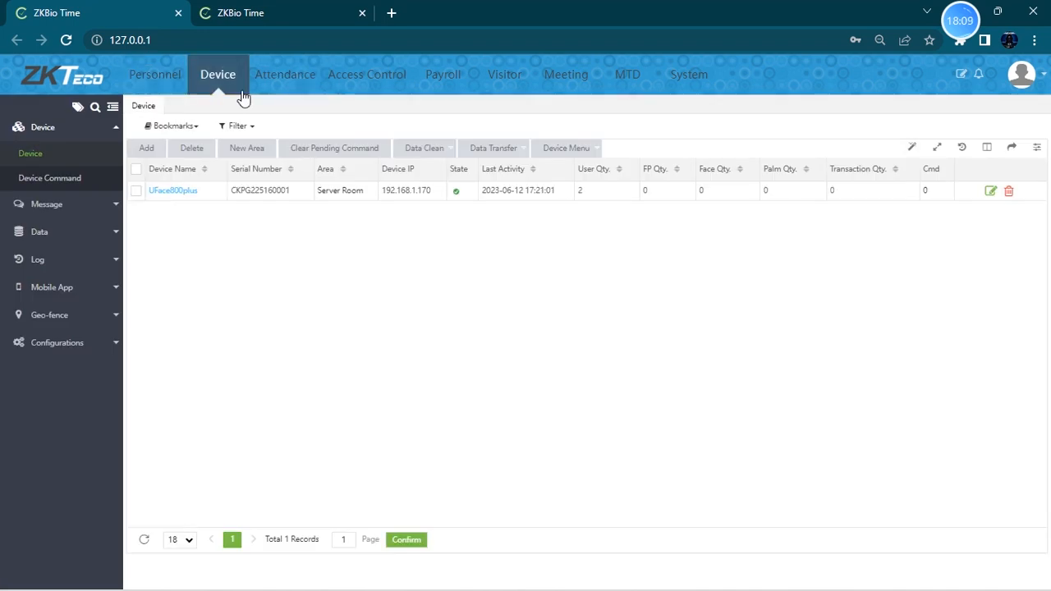
click(273, 88)
click(217, 80)
click(68, 320)
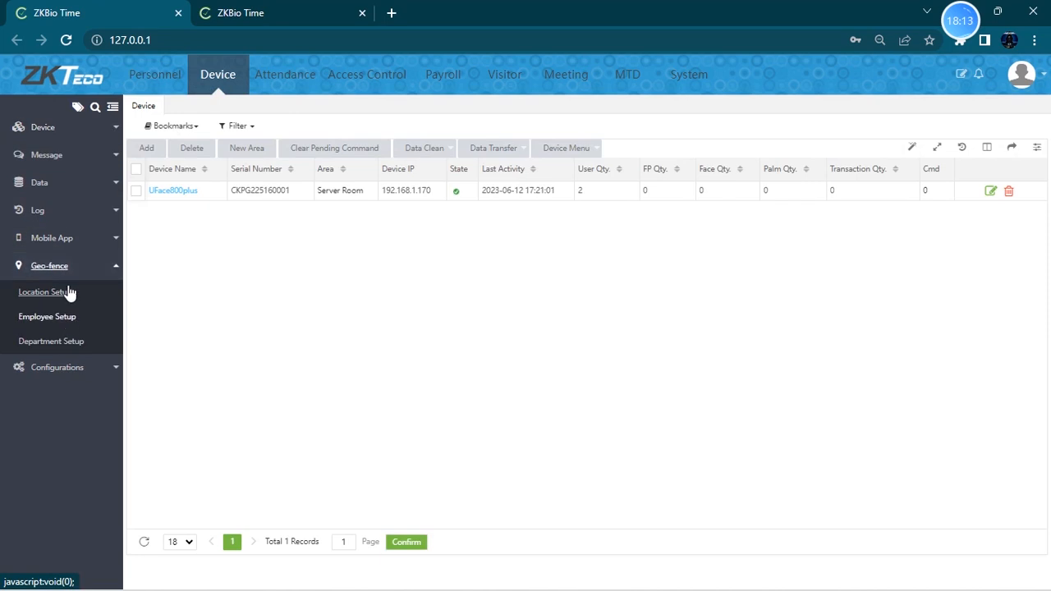
click(41, 237)
click(54, 265)
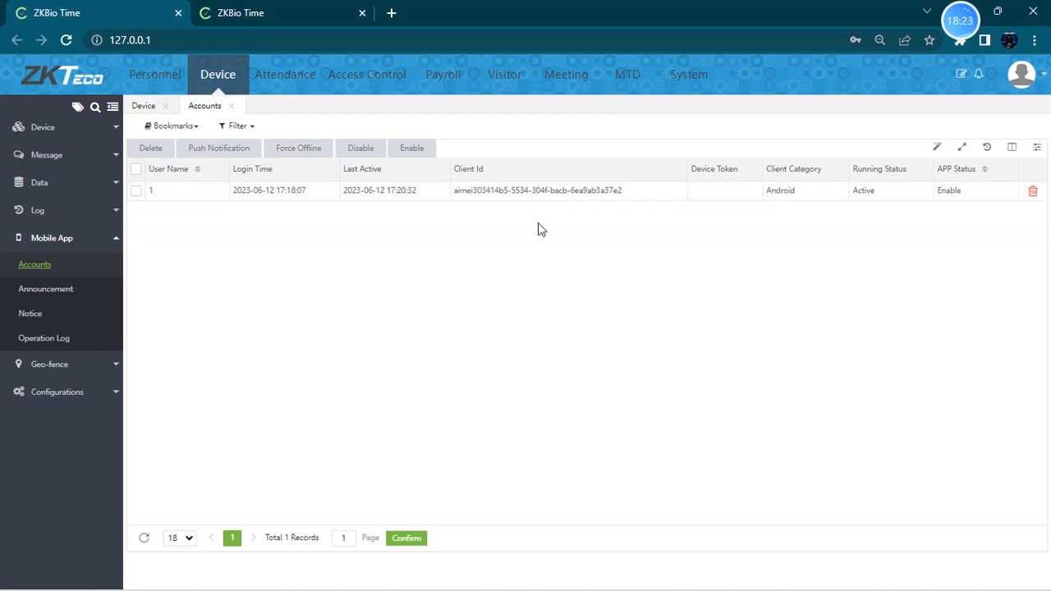
- Push a public notice with subject "hi" and content "hello" from the Mobile App announcements
click(73, 291)
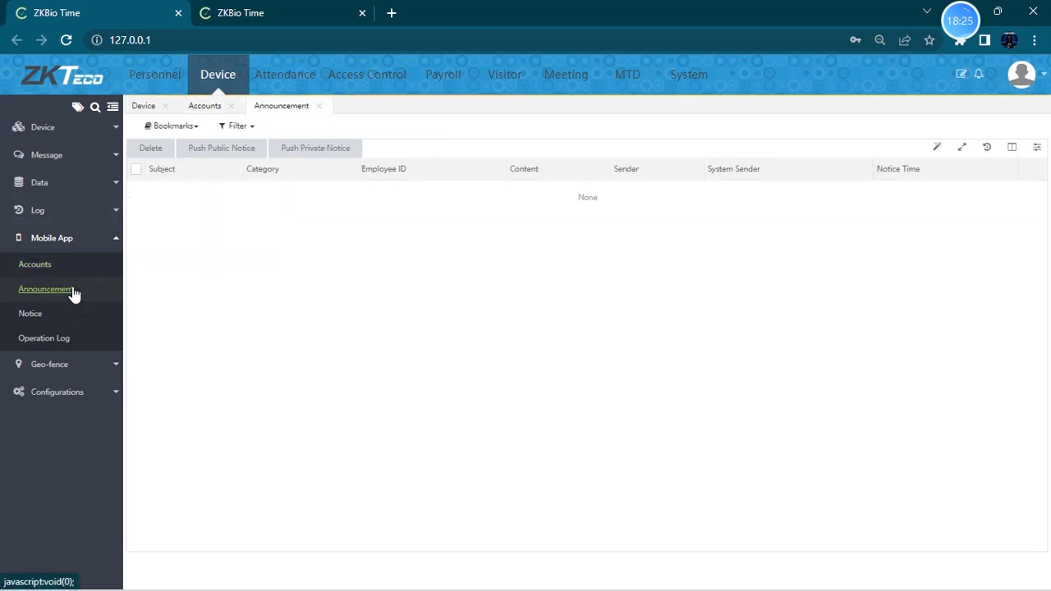
click(78, 158)
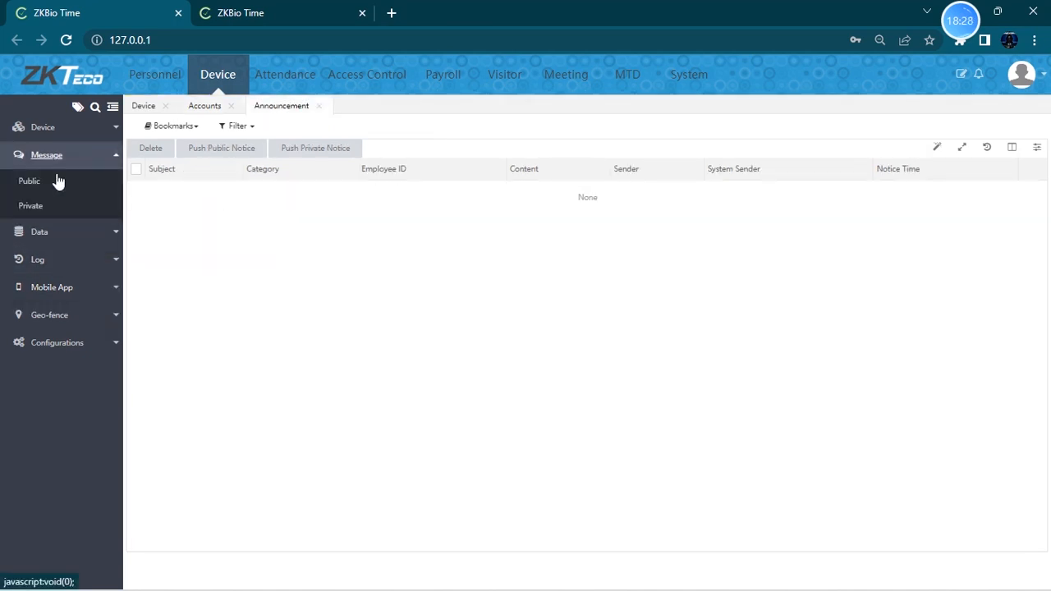
click(85, 317)
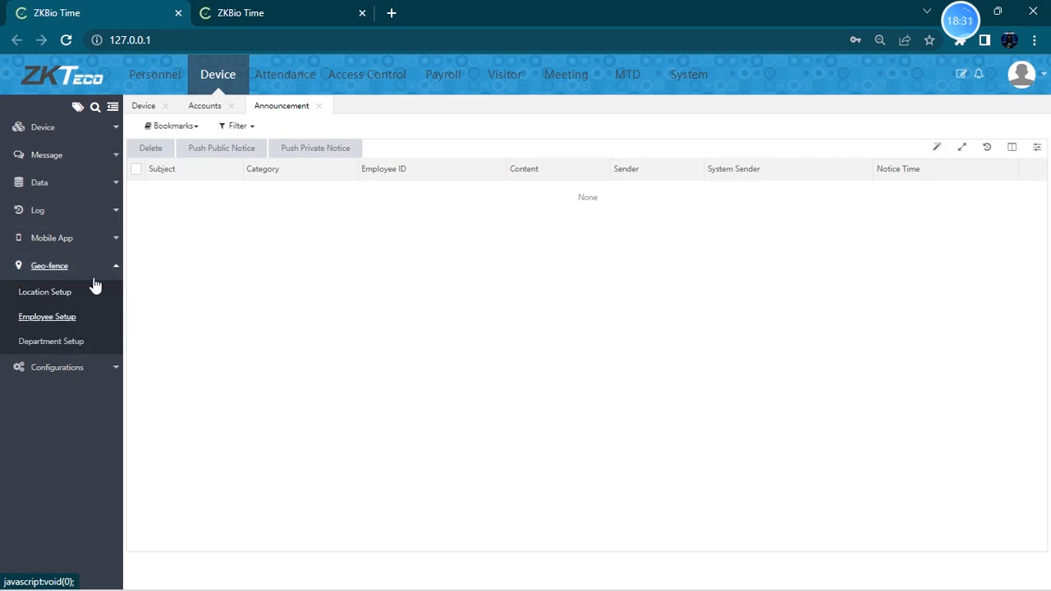
click(94, 238)
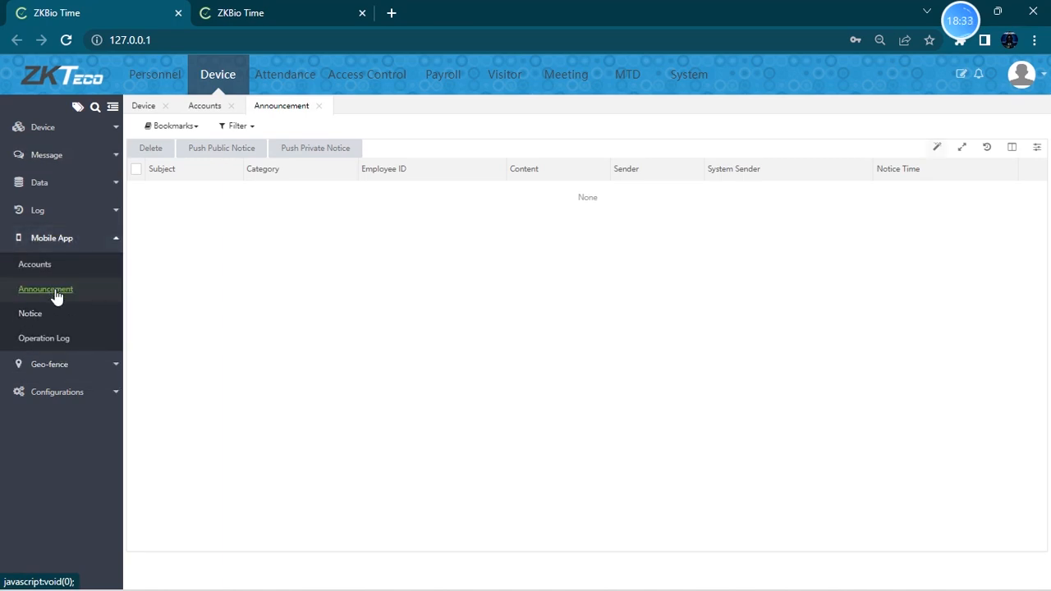
click(215, 156)
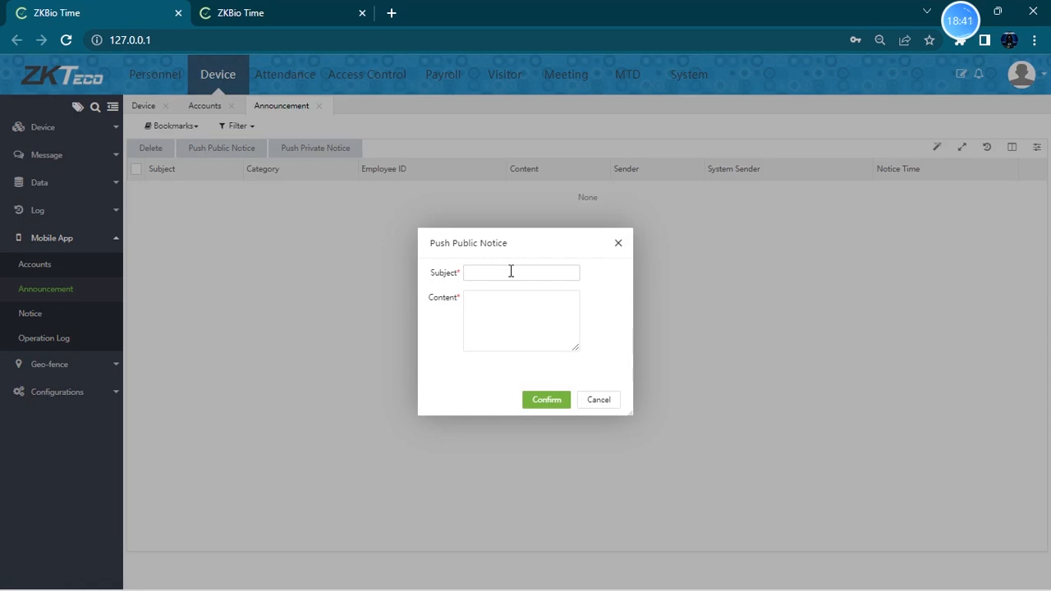
click(509, 298)
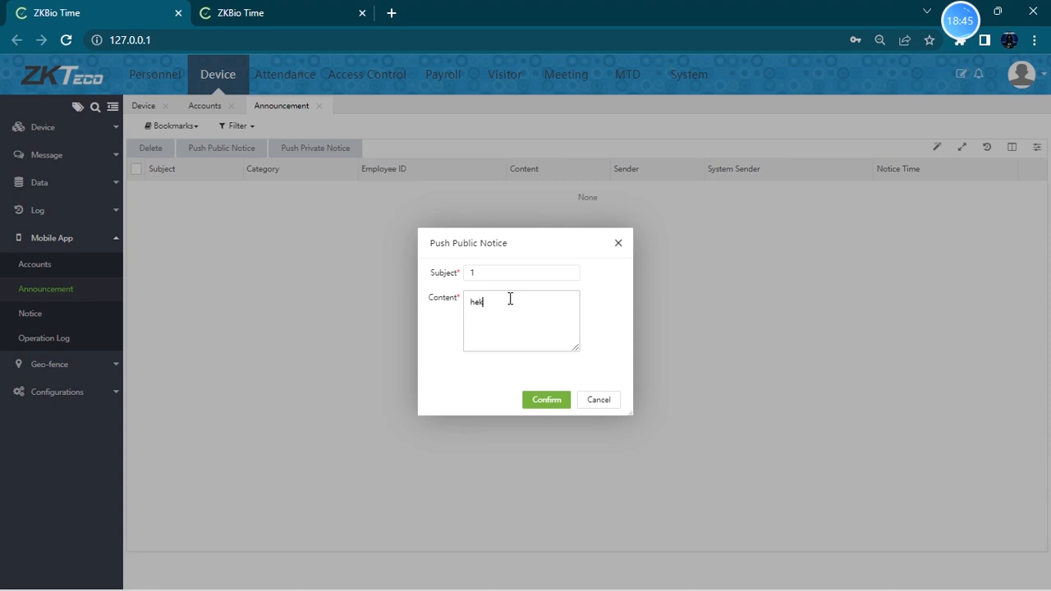
drag(490, 272, 427, 282)
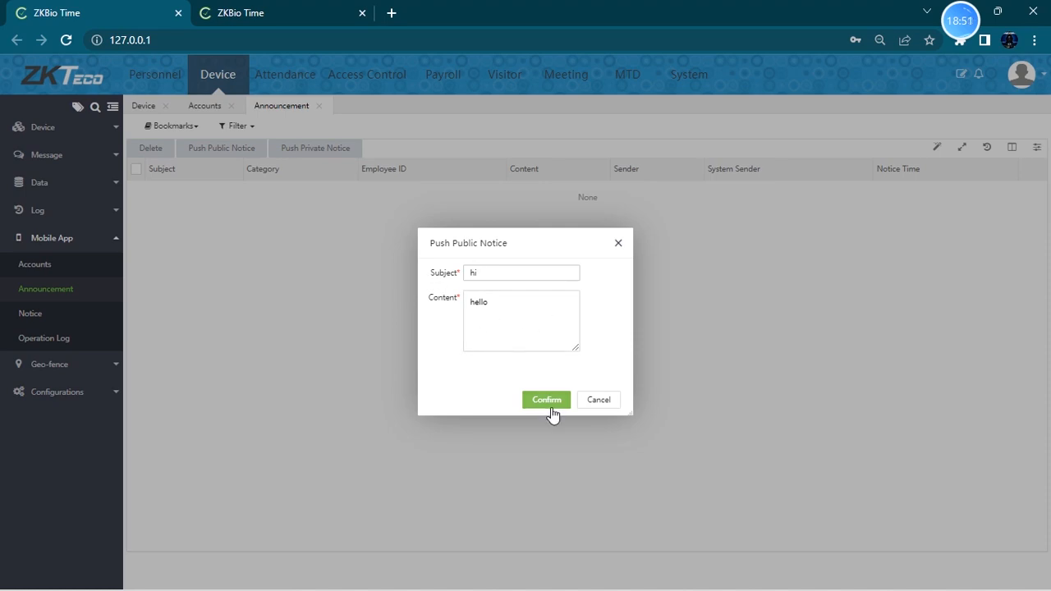
click(552, 400)
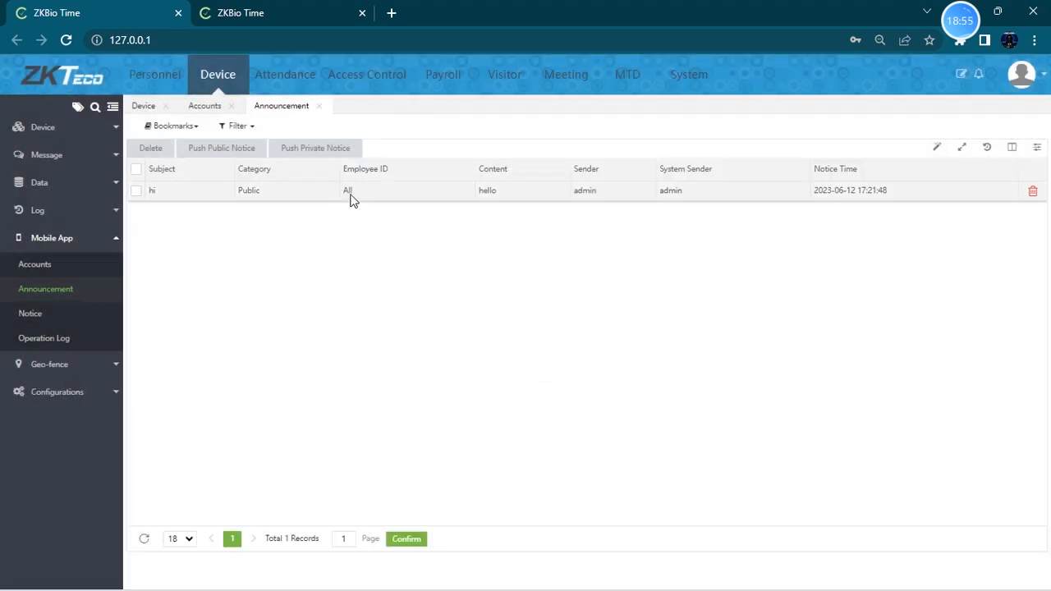
- Open the phone app's public announcements and expand the "hi" notice
drag(345, 199, 342, 197)
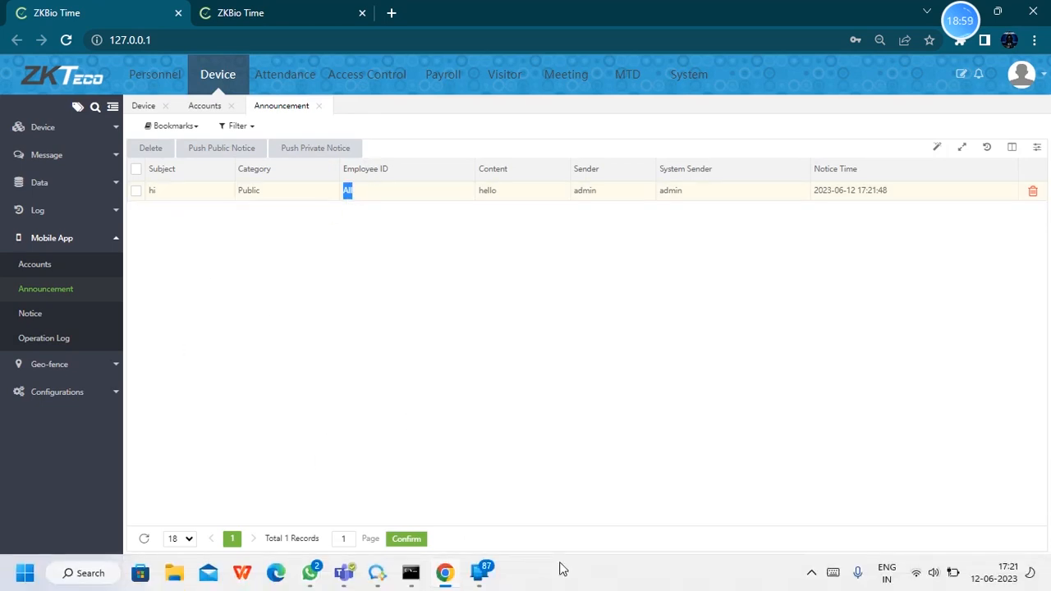
mouse_move(478, 573)
click(571, 501)
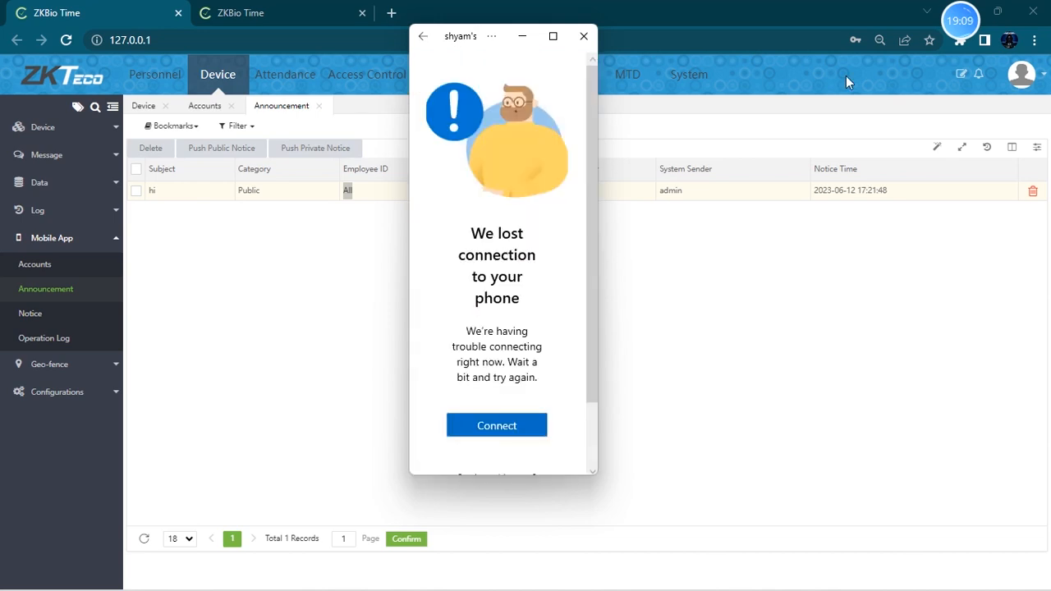
mouse_move(967, 23)
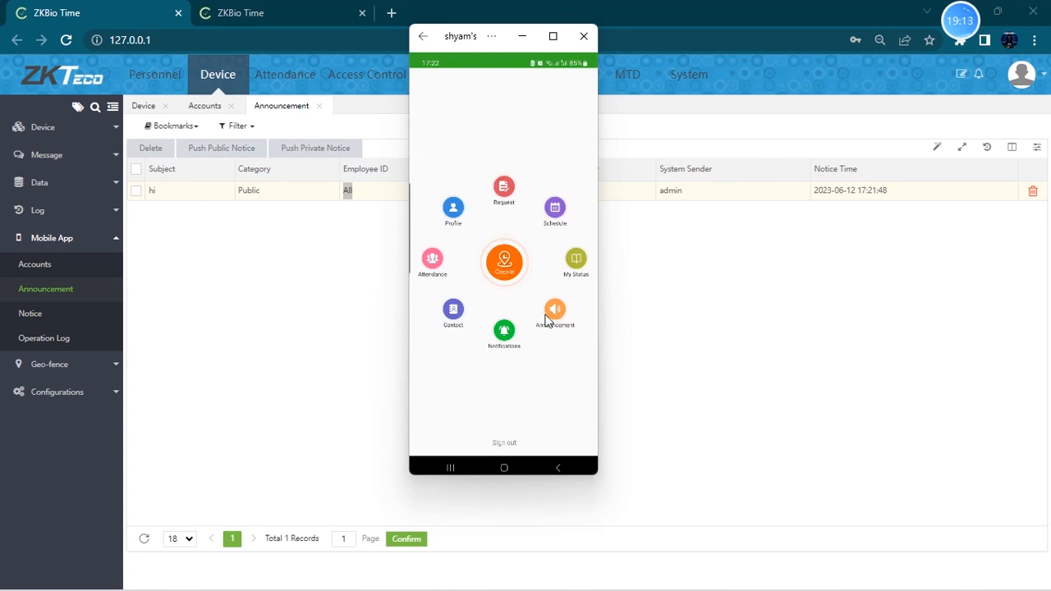
click(556, 311)
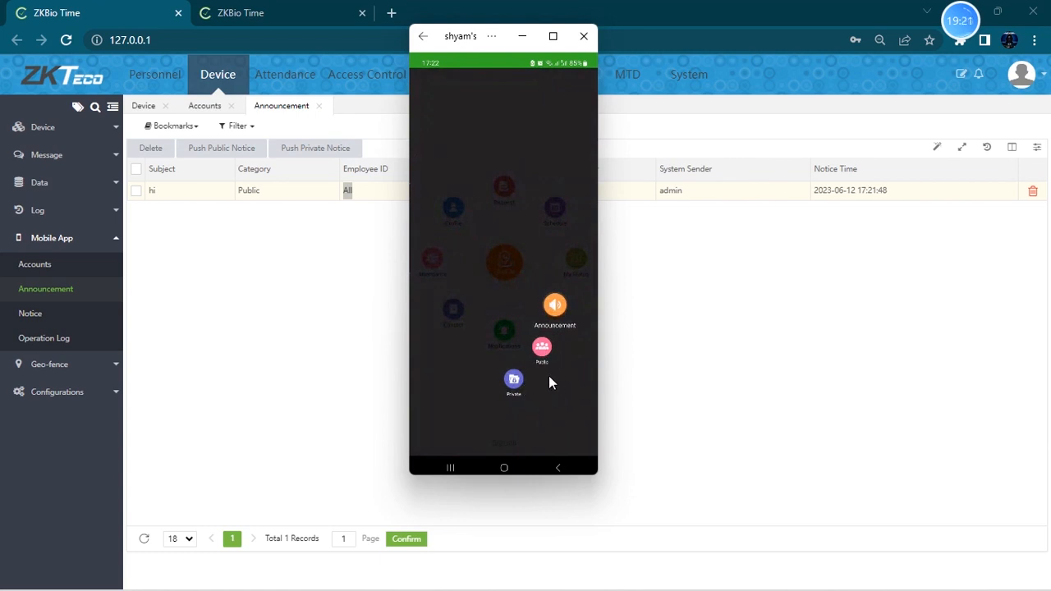
click(546, 349)
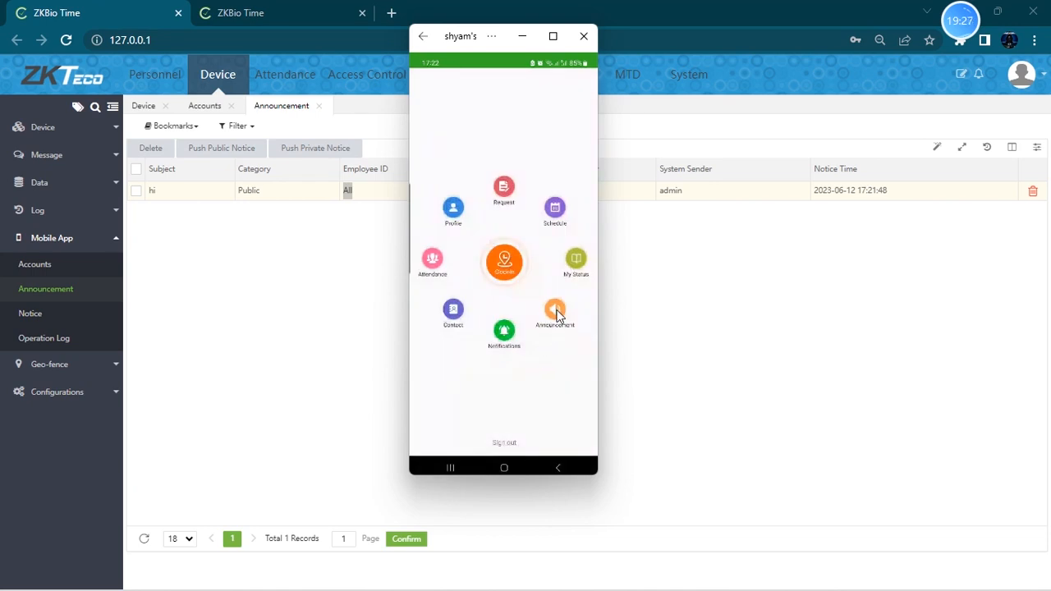
click(556, 310)
click(528, 367)
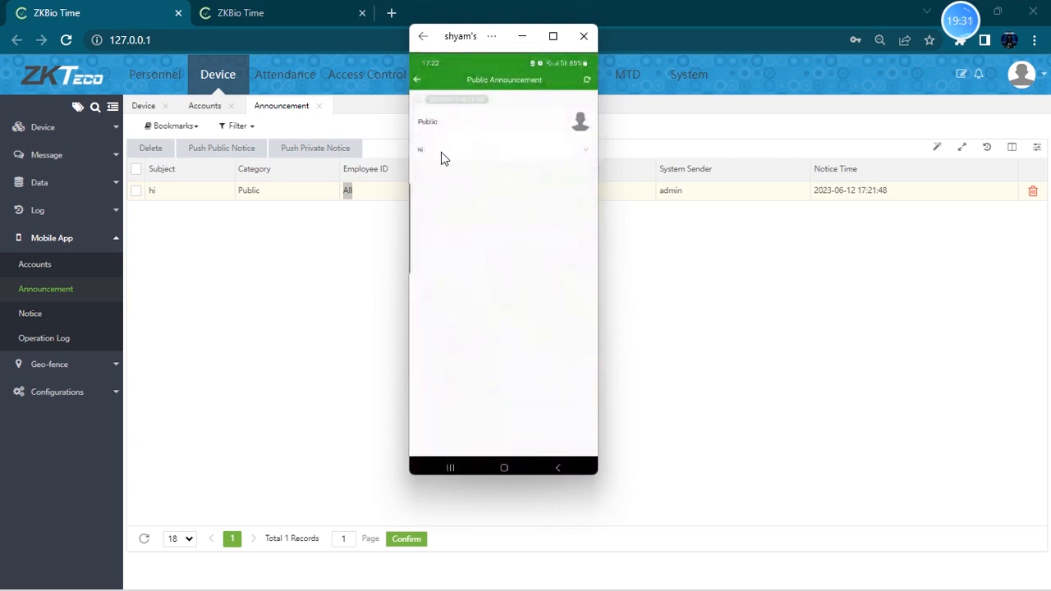
click(586, 151)
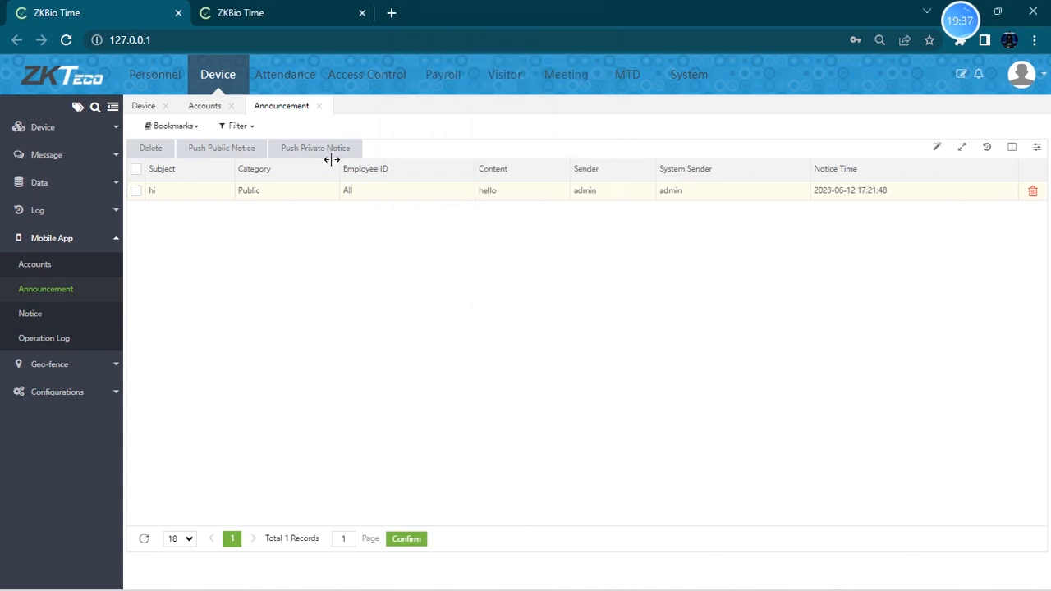
- Push a private notice to employee 1 with subject "hi" and content "fello"
click(329, 150)
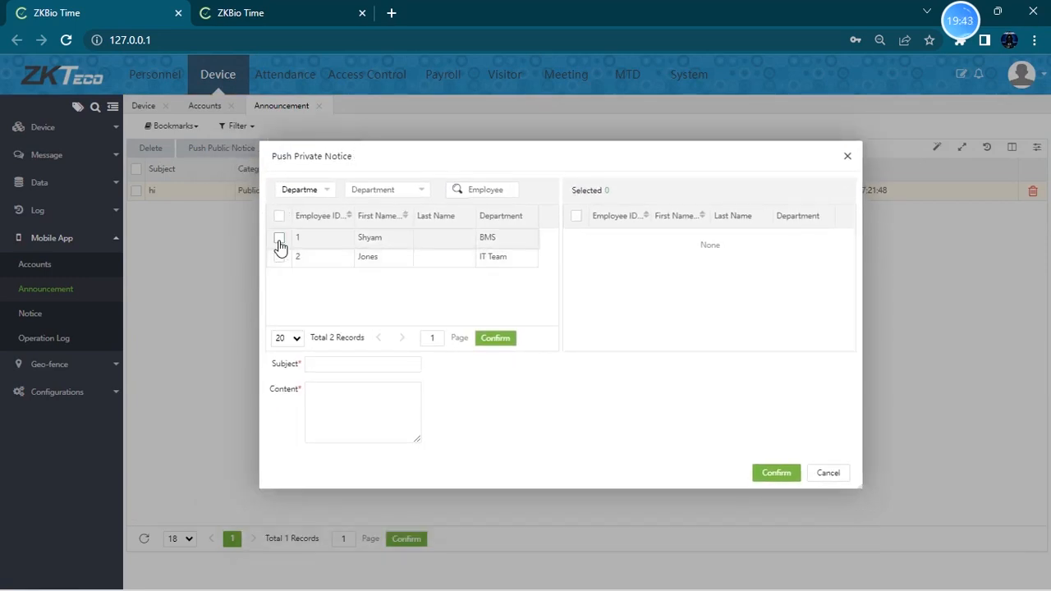
click(278, 241)
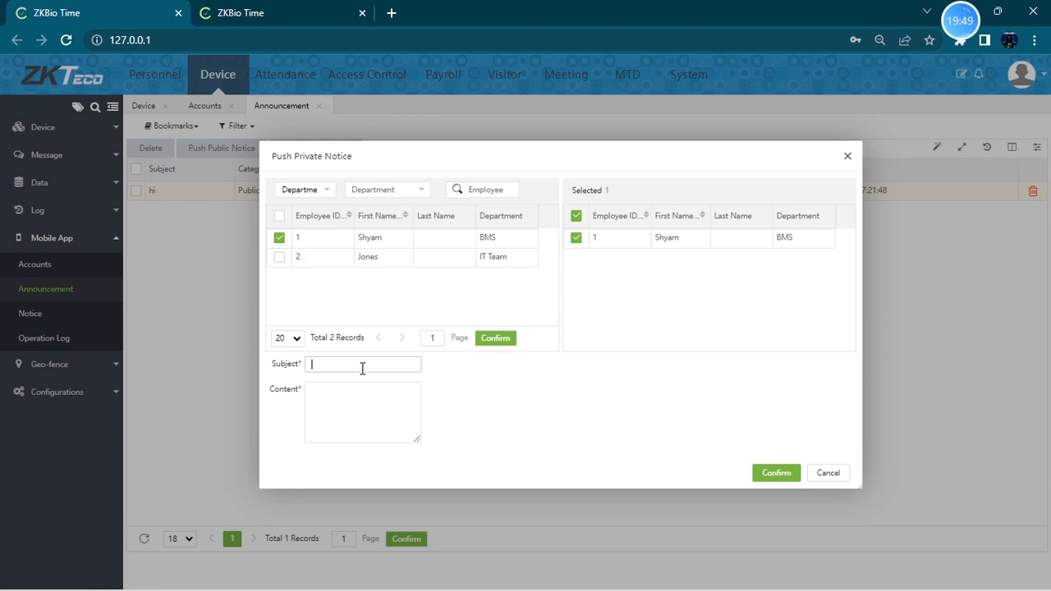
click(363, 409)
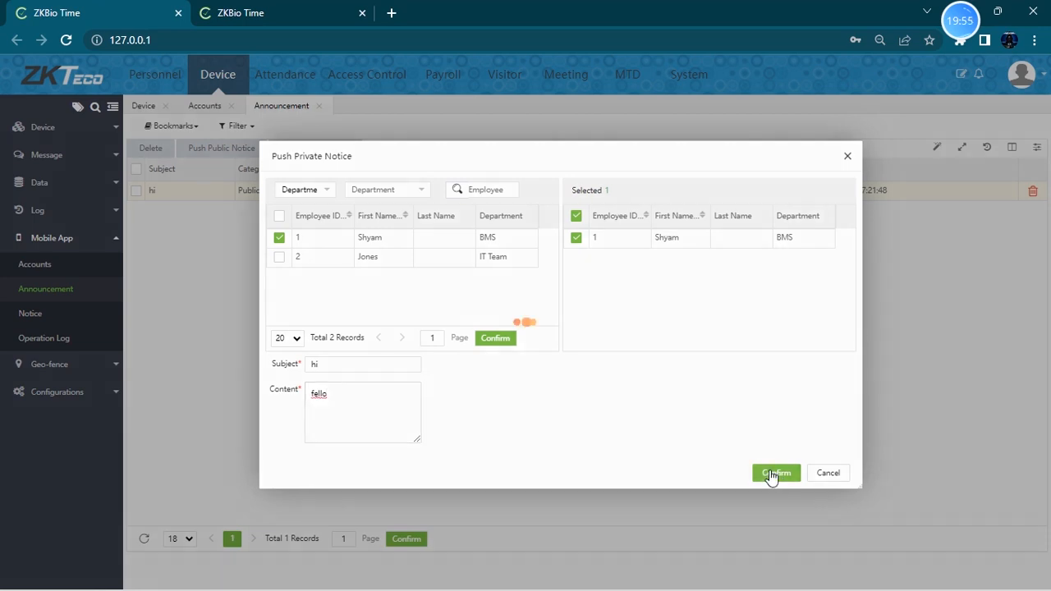
click(776, 473)
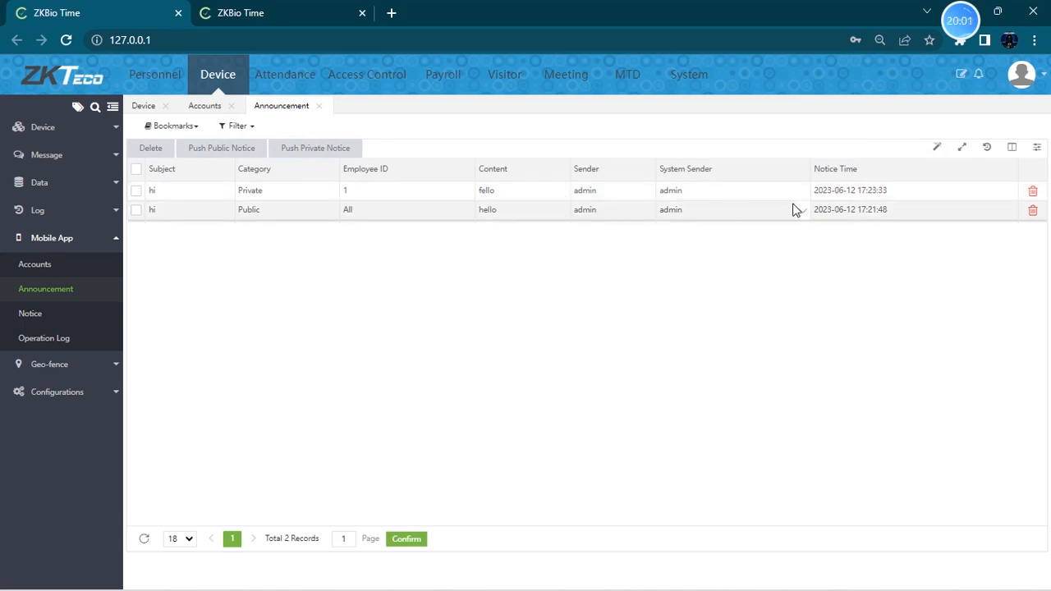
- Open the phone app's private announcements, expand the "hi" notice, and return to the app's home menu
mouse_move(379, 585)
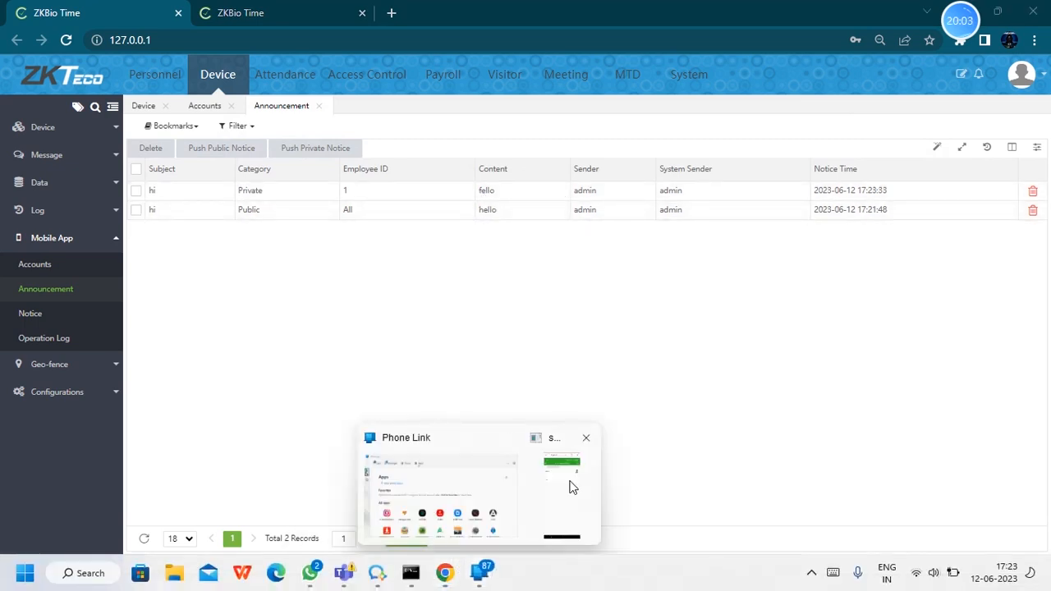
click(568, 485)
click(415, 80)
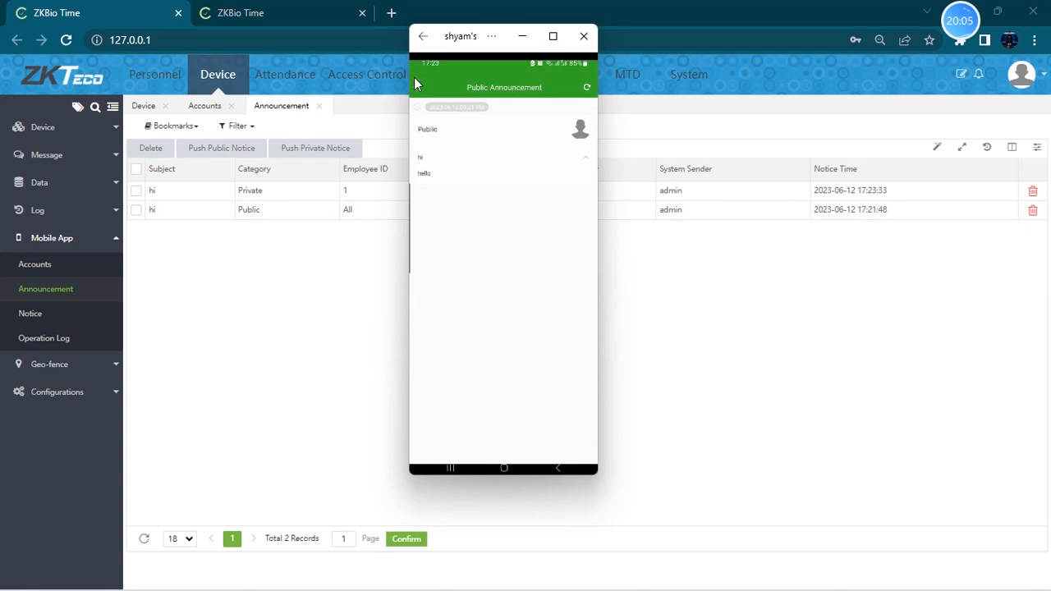
click(555, 317)
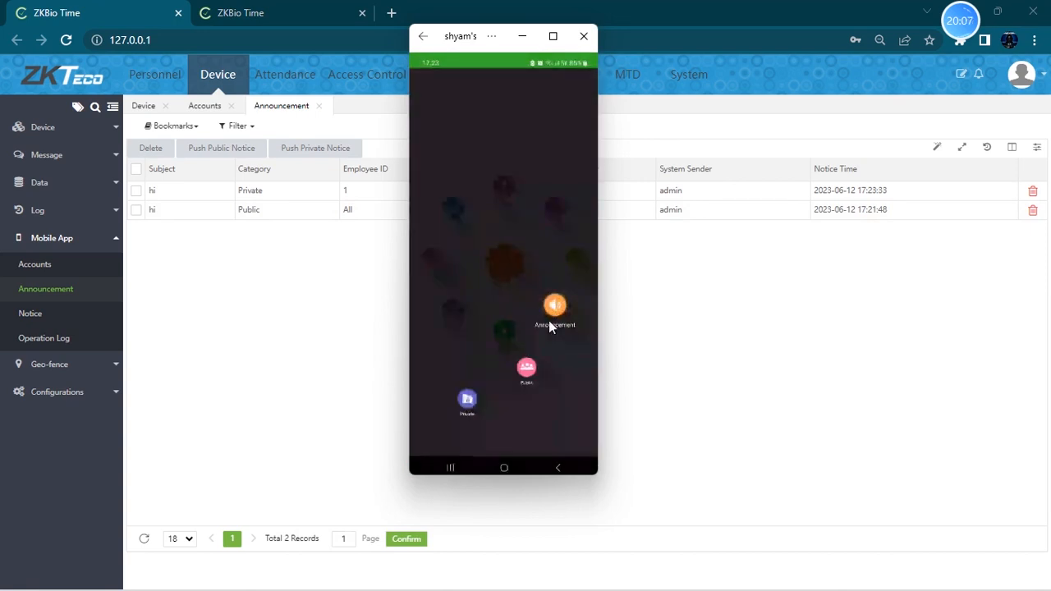
click(466, 404)
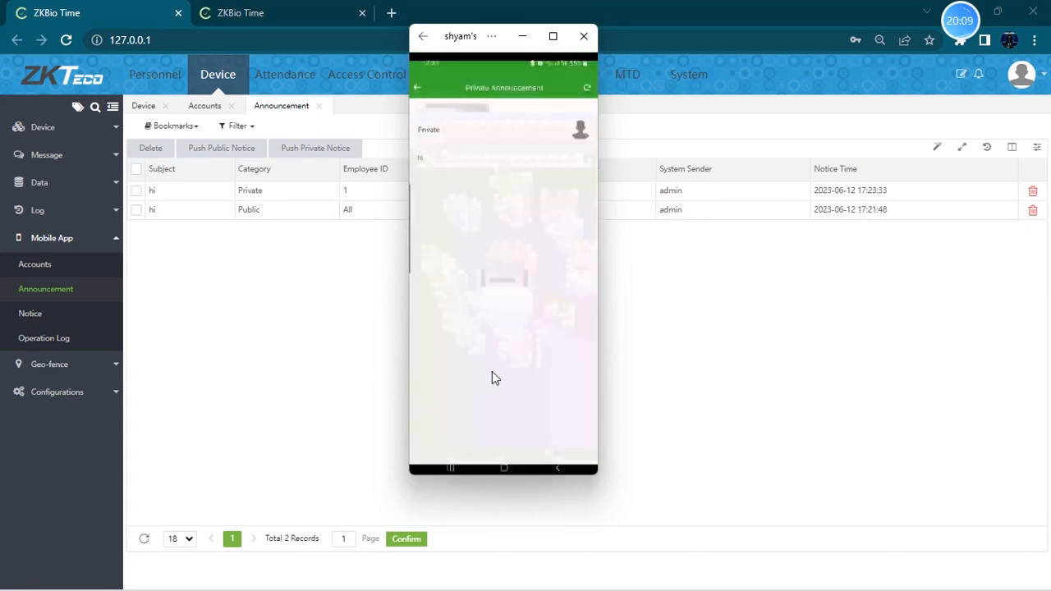
click(575, 159)
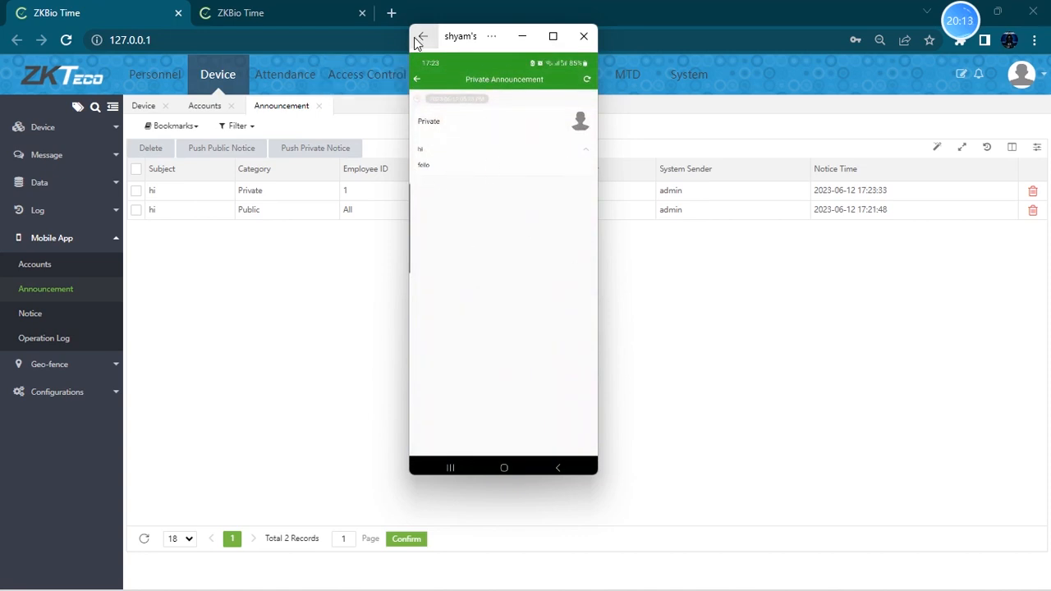
click(420, 85)
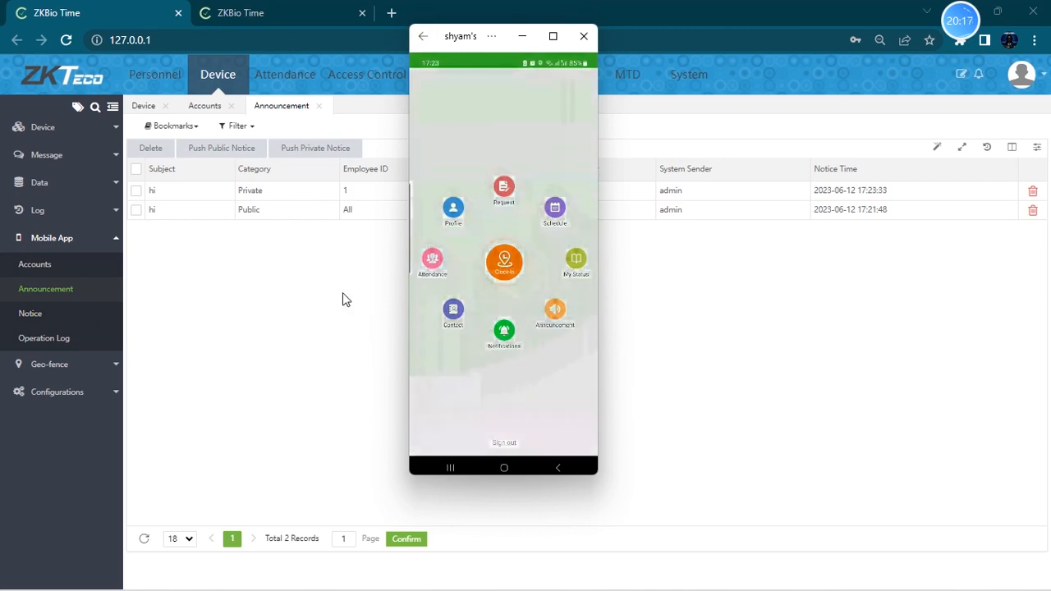
- Open the Mobile App notice list and operation log on the web console
click(342, 294)
click(46, 317)
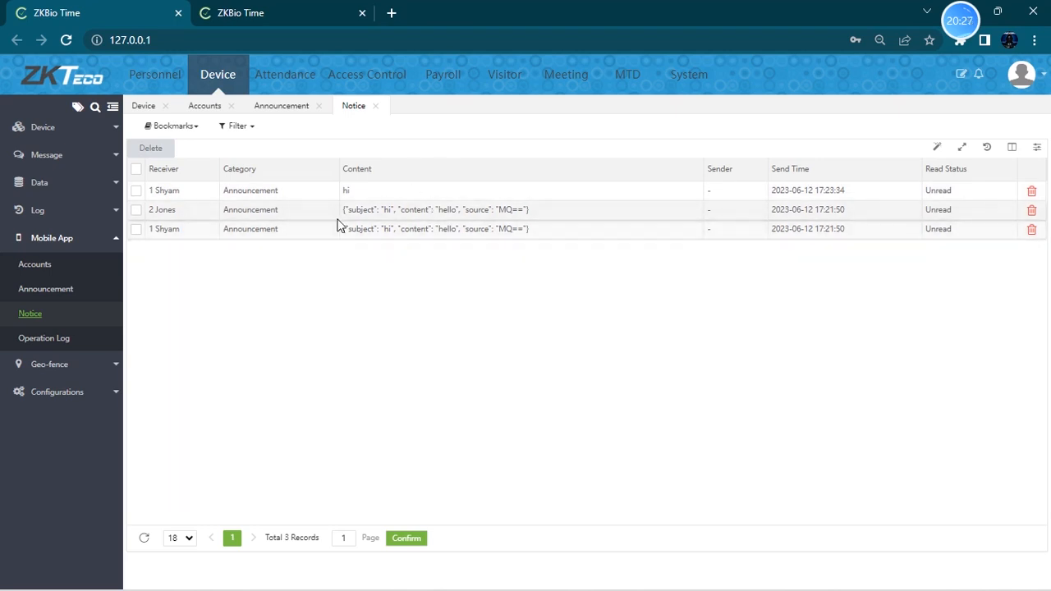
click(45, 340)
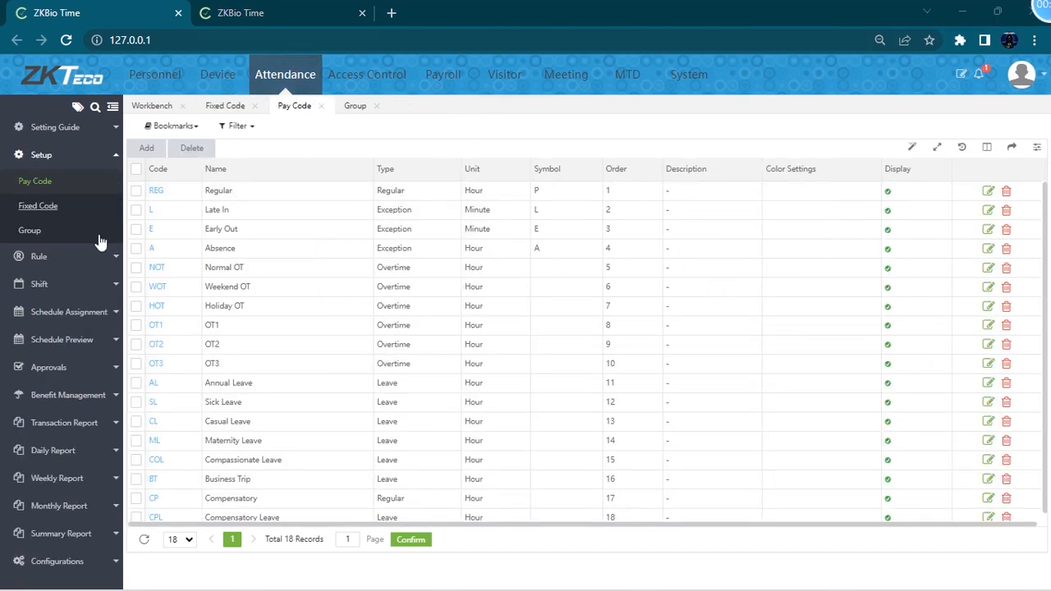
- Open the Attendance Setting Guide workbench
click(54, 128)
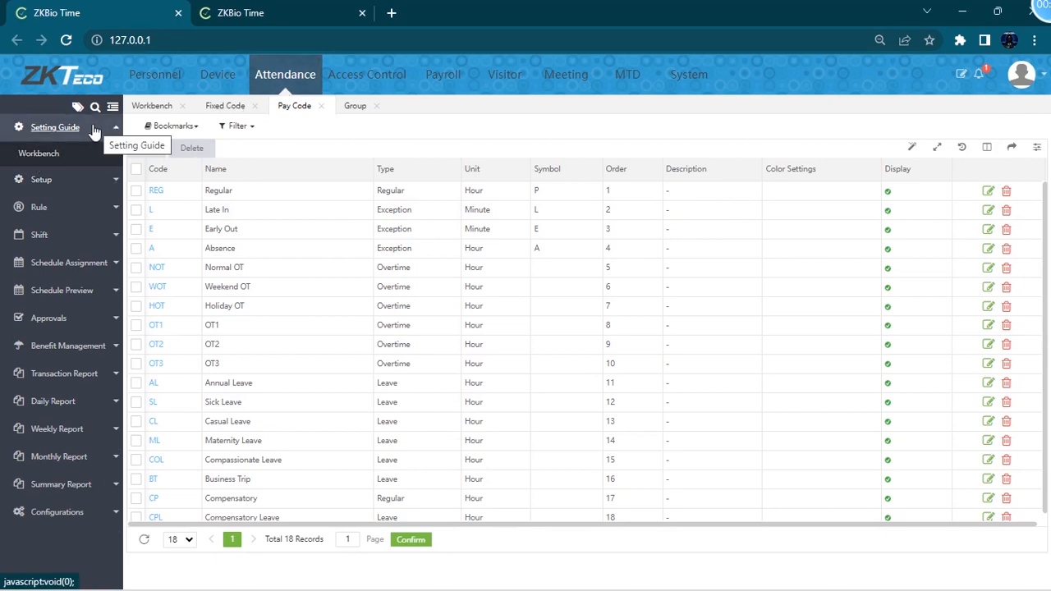
click(50, 129)
click(46, 131)
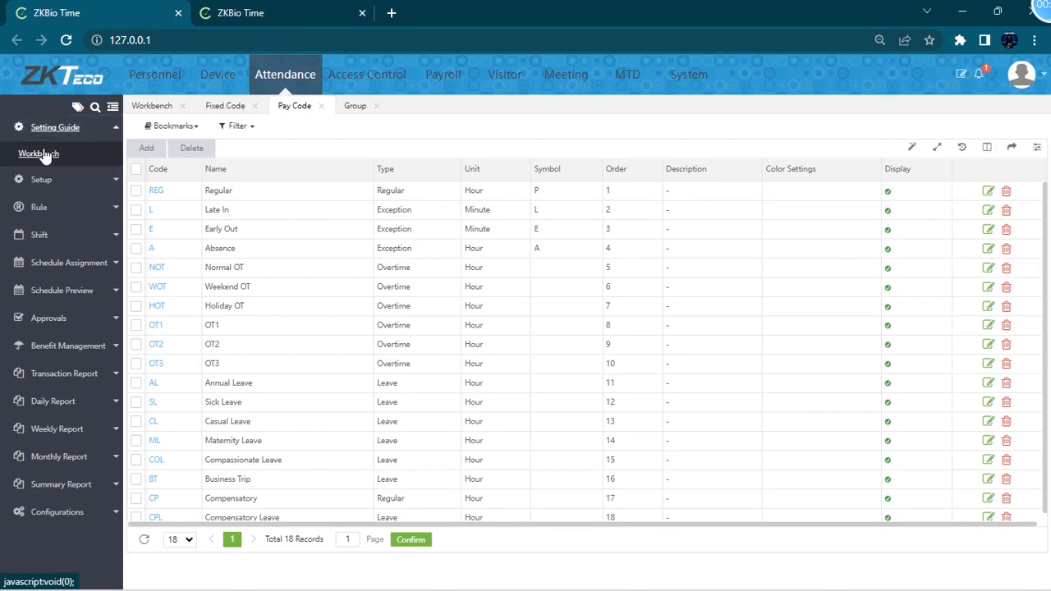
click(50, 155)
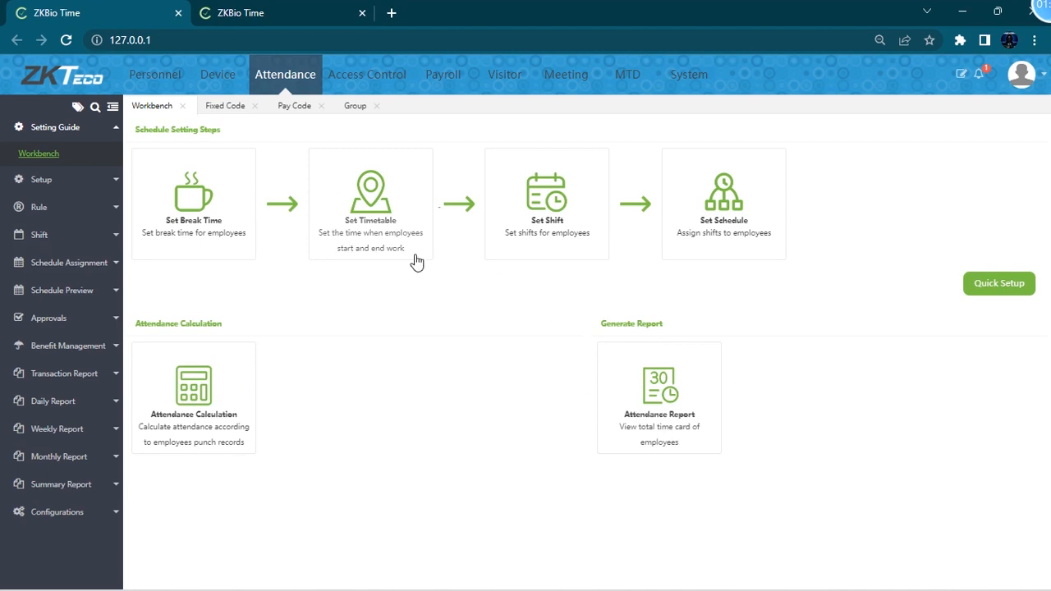
- Open the Pay Code list under Attendance Setup
click(92, 179)
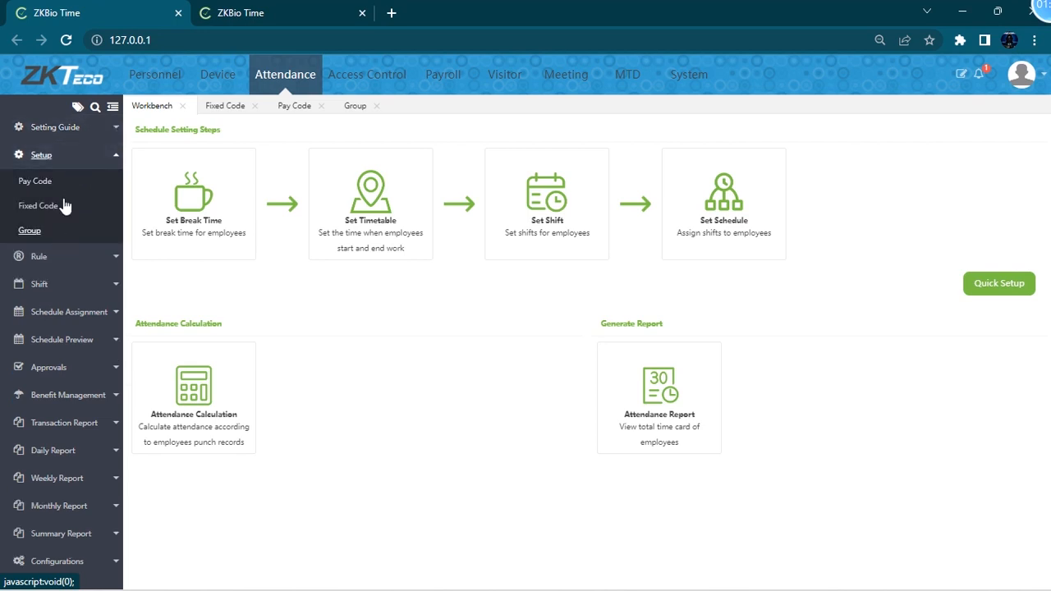
click(71, 287)
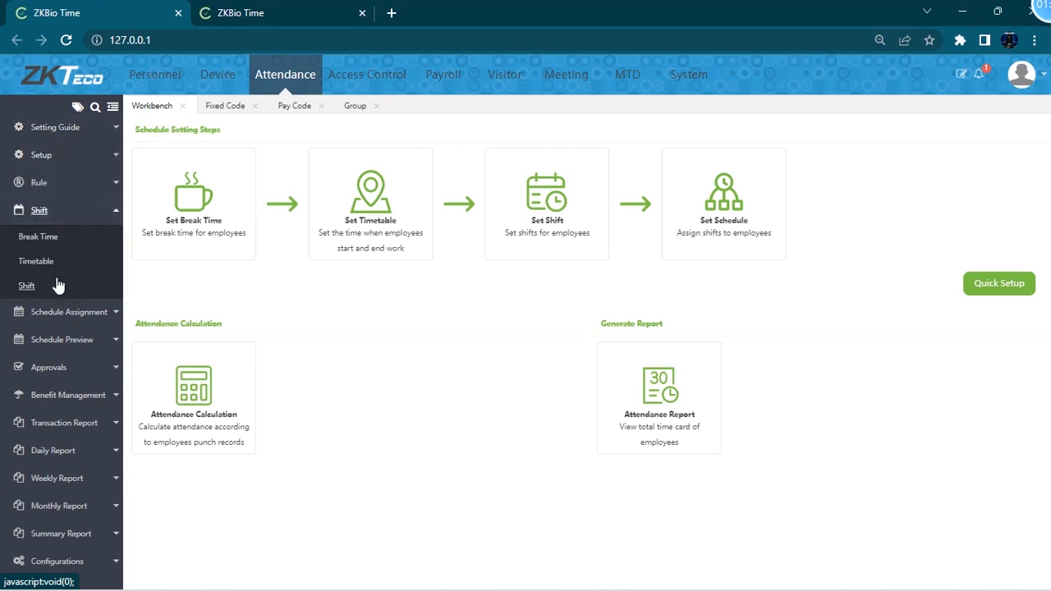
click(93, 158)
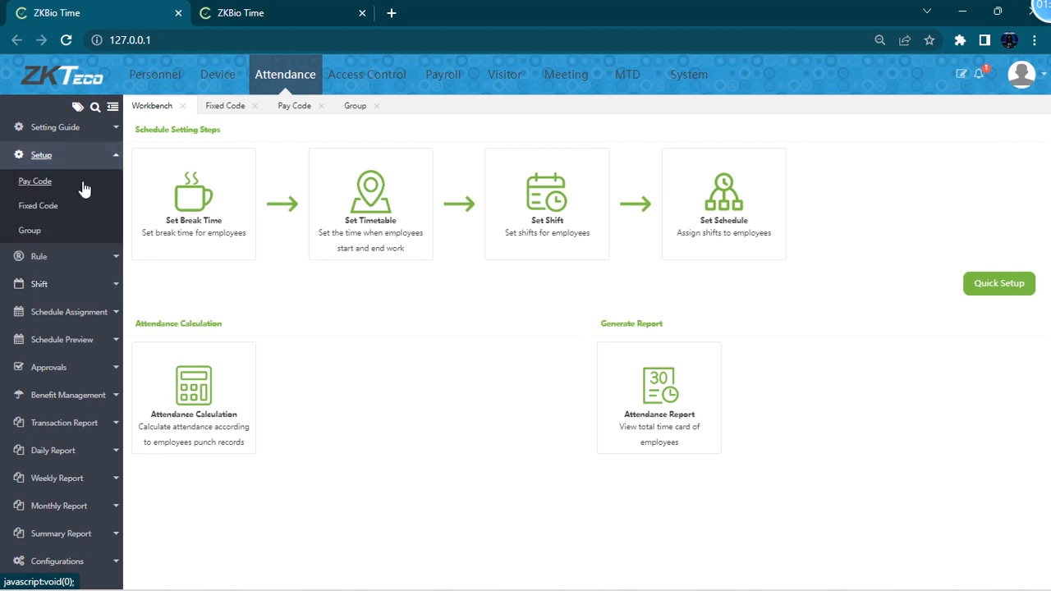
click(92, 160)
click(93, 161)
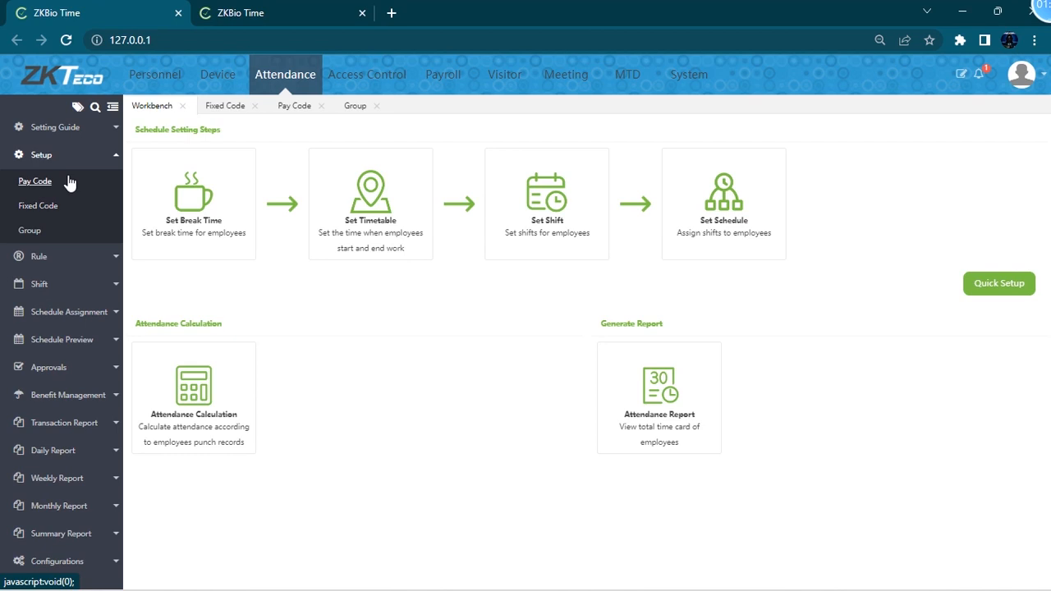
click(69, 181)
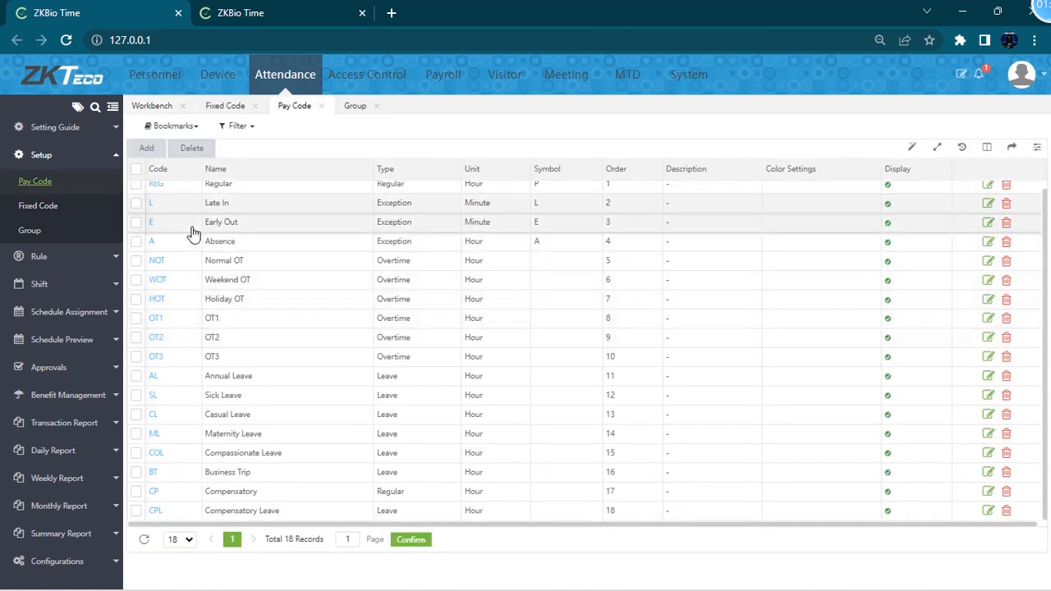
- Open the Add pay code dialog to view its fields and close it without saving
click(146, 148)
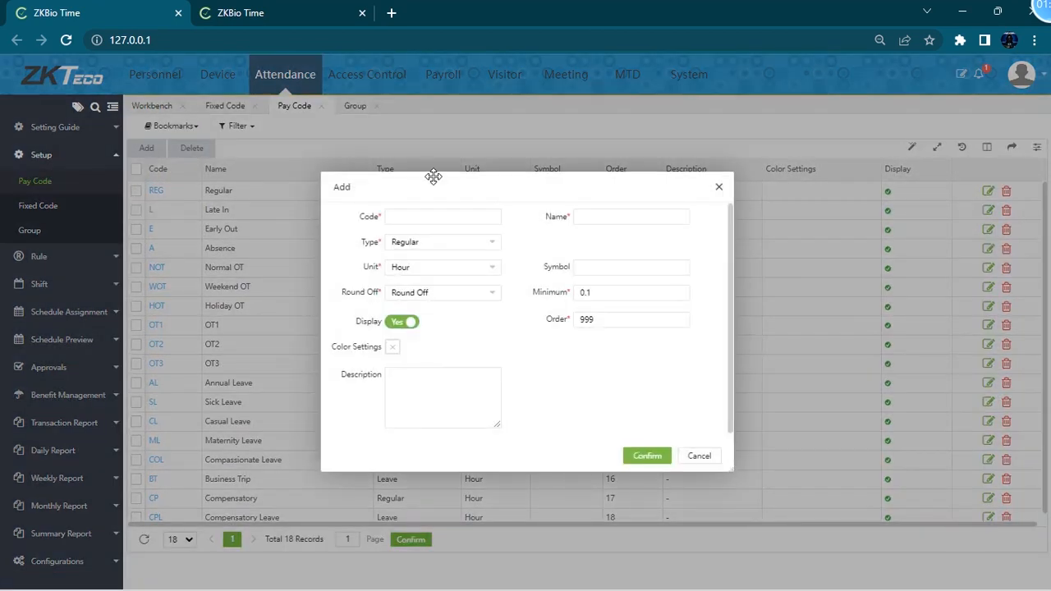
click(720, 191)
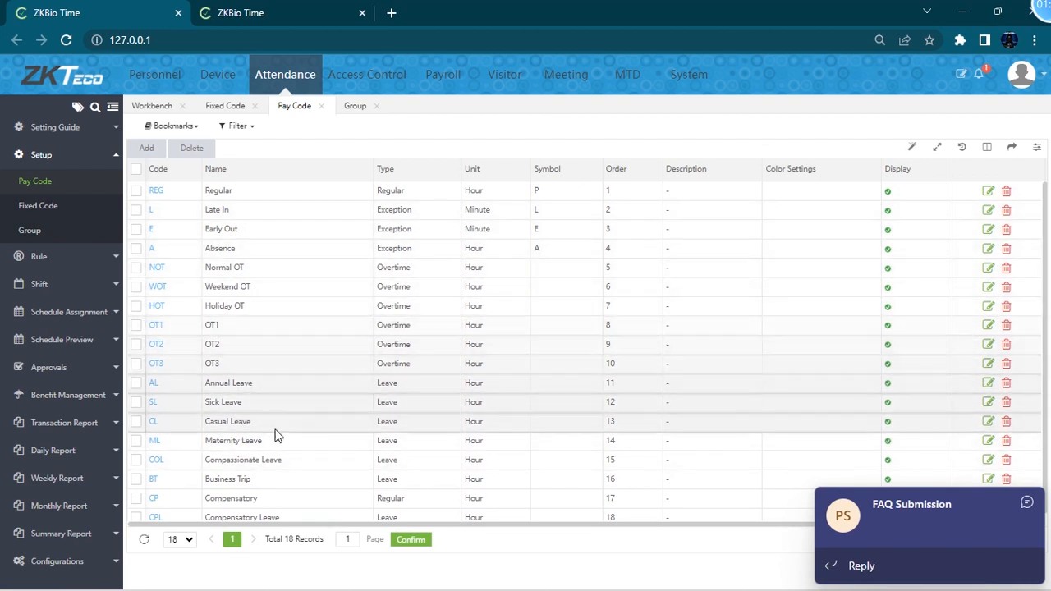
scroll(259, 262, down, 1)
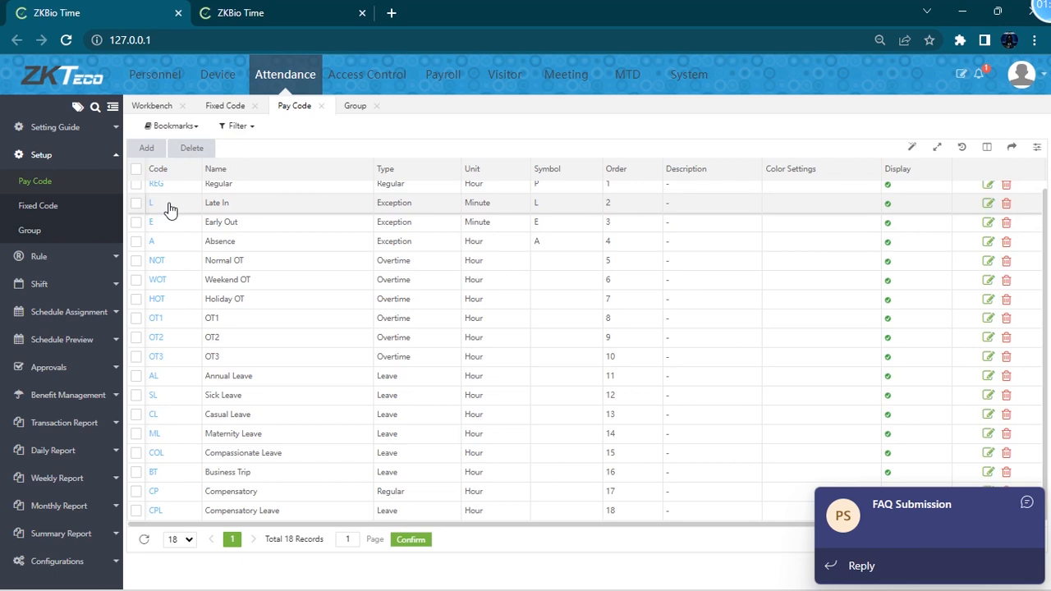
click(147, 149)
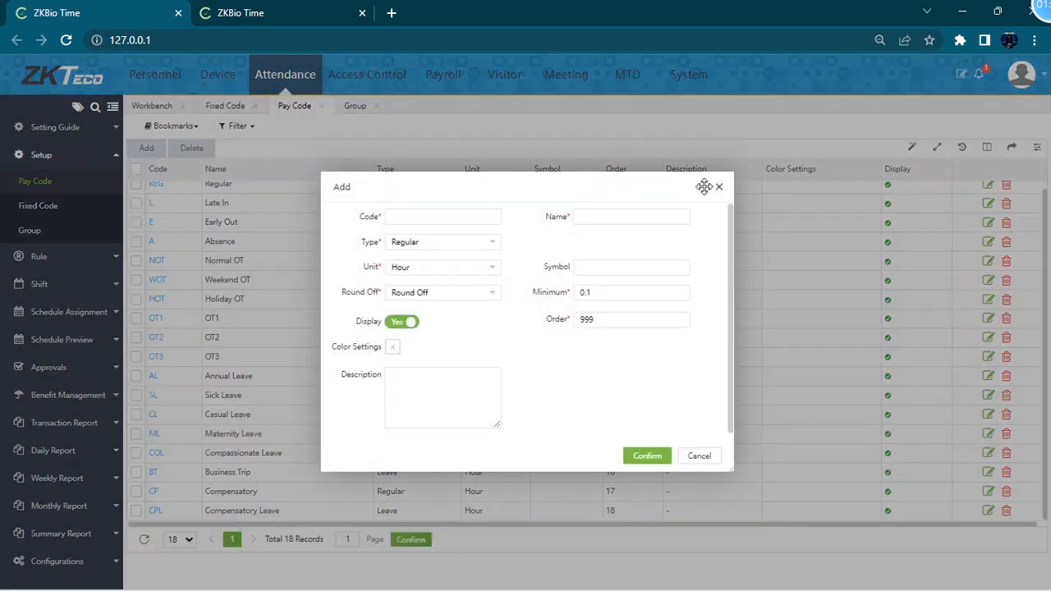
click(720, 190)
- Open the Fixed Code list and view the Duration code's edit dialog, closing it unchanged
click(70, 206)
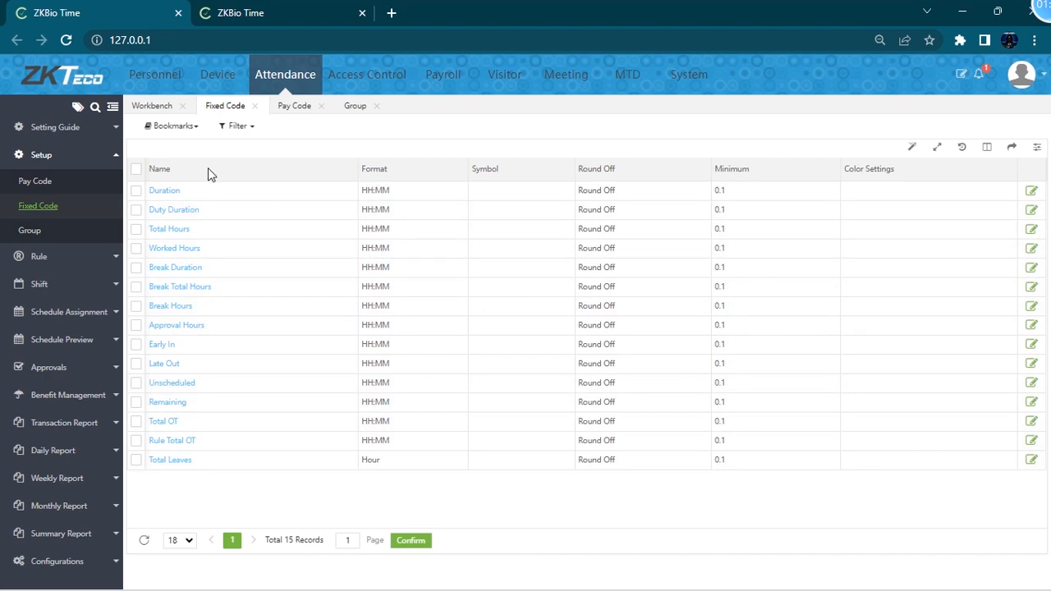
click(169, 194)
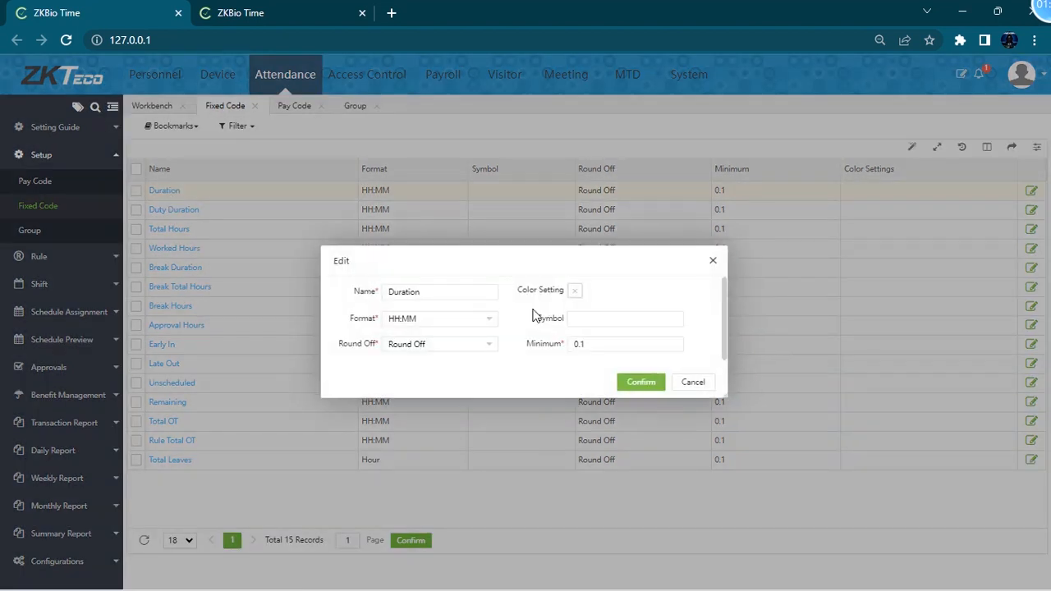
click(712, 261)
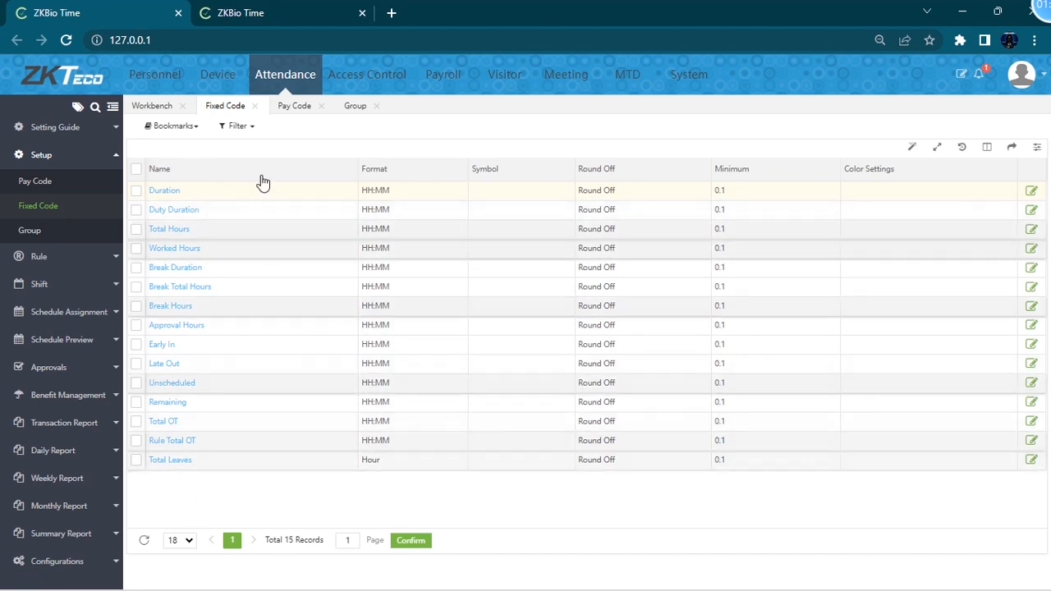
- Open the Group list and view the default group's edit dialog, closing it unchanged
click(30, 233)
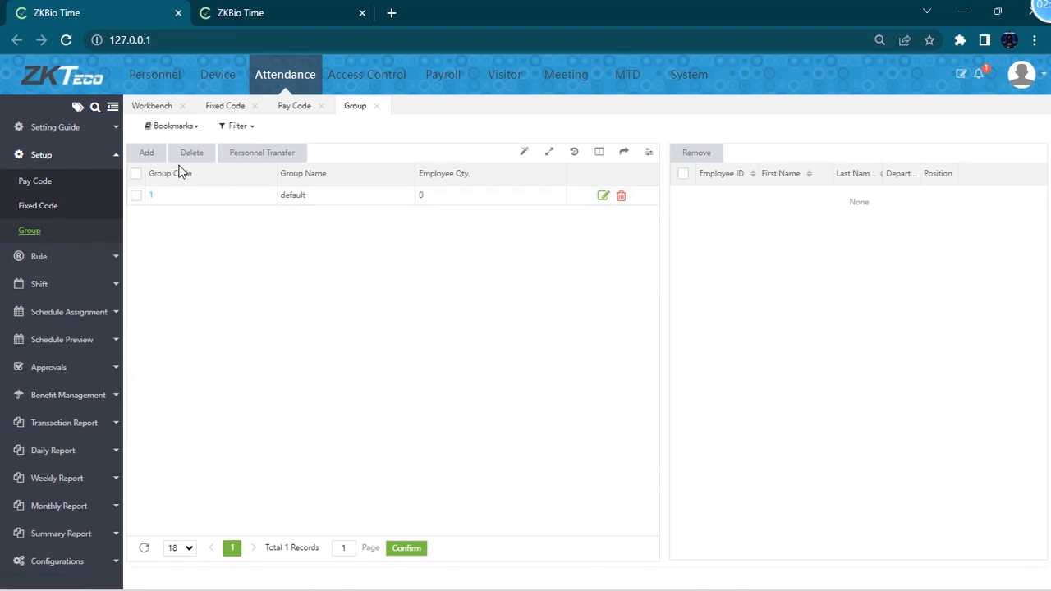
click(211, 197)
double_click(207, 196)
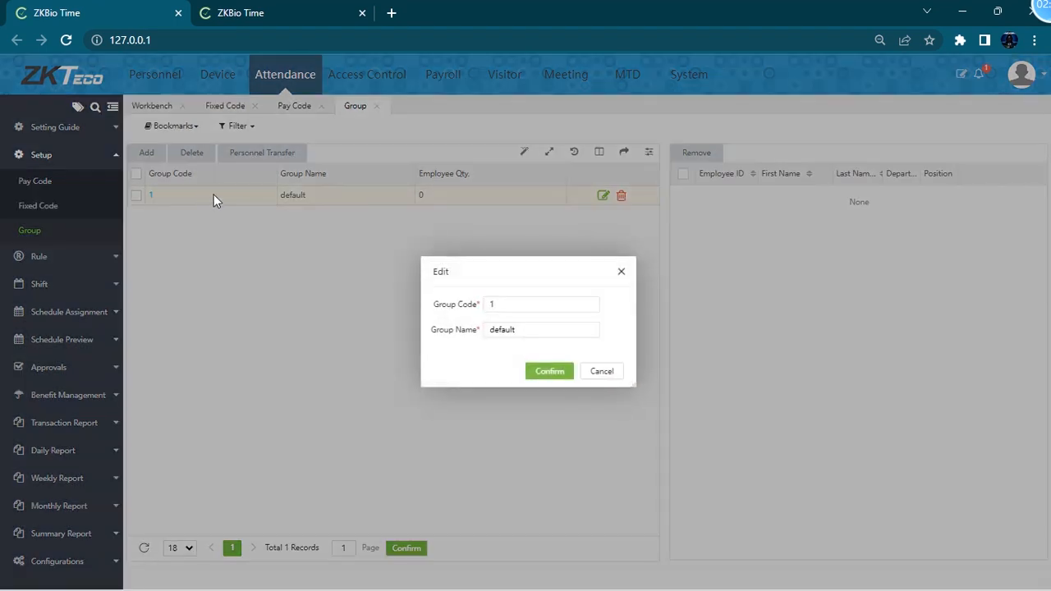
click(621, 272)
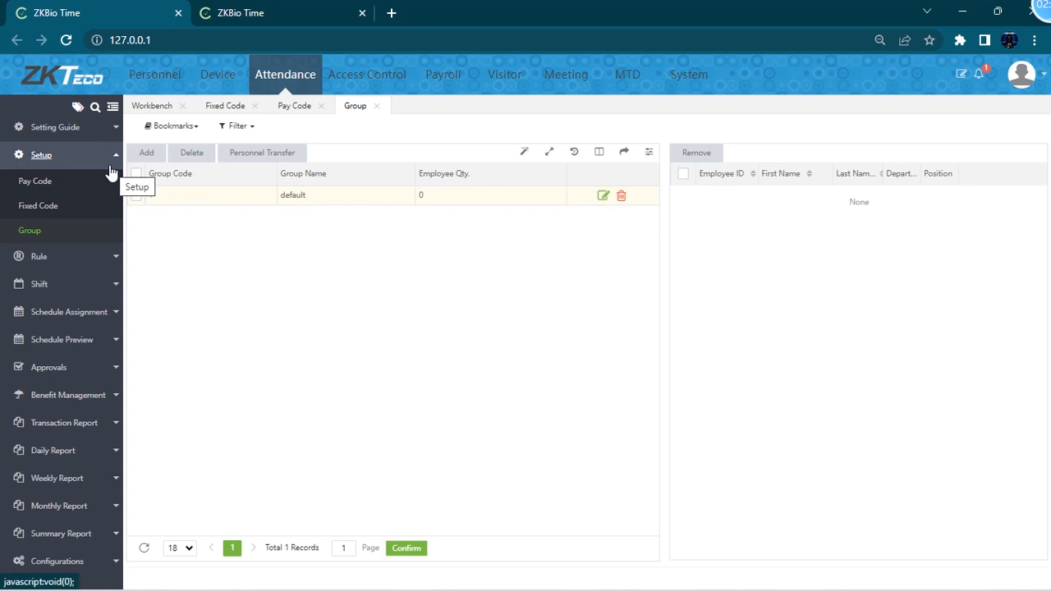
- Open the Global Rule, Department Rule and Group Rule pages under Rule
click(102, 257)
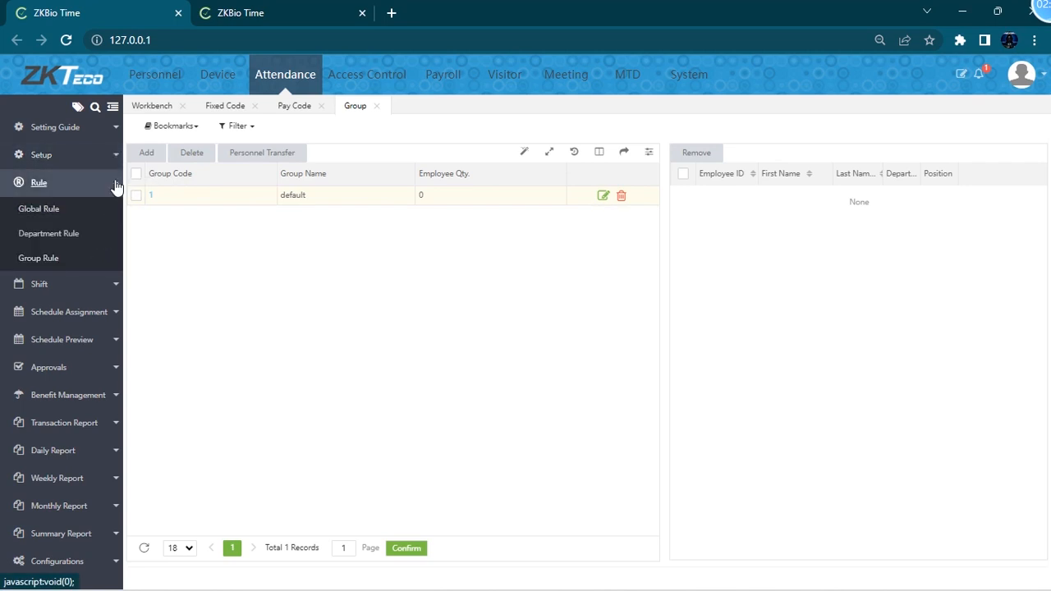
click(41, 209)
click(37, 234)
click(57, 261)
click(82, 210)
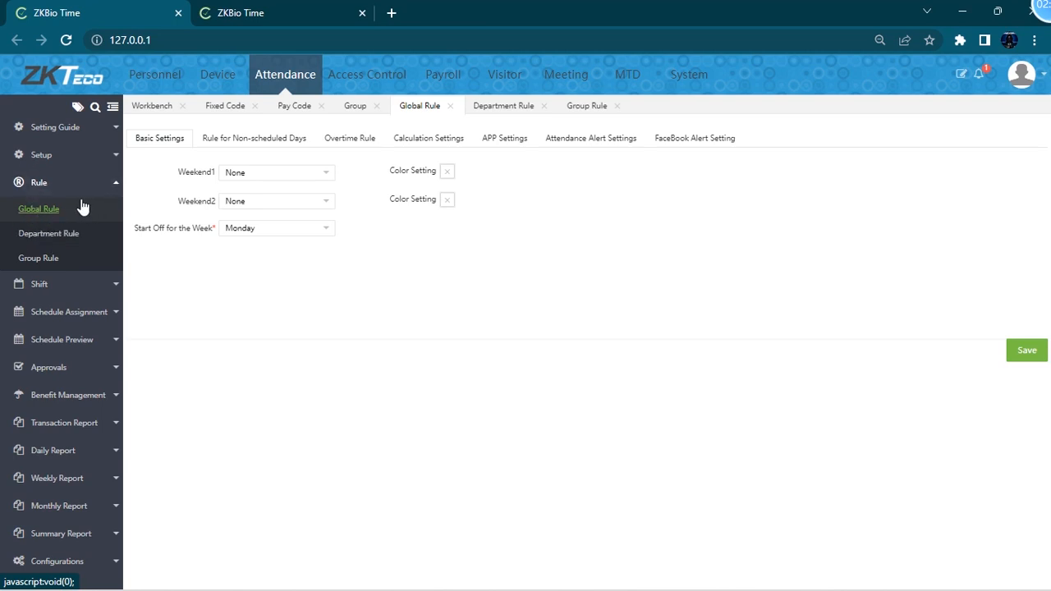
- Open the Add group rule dialog from Group Rule and close it without saving
click(39, 258)
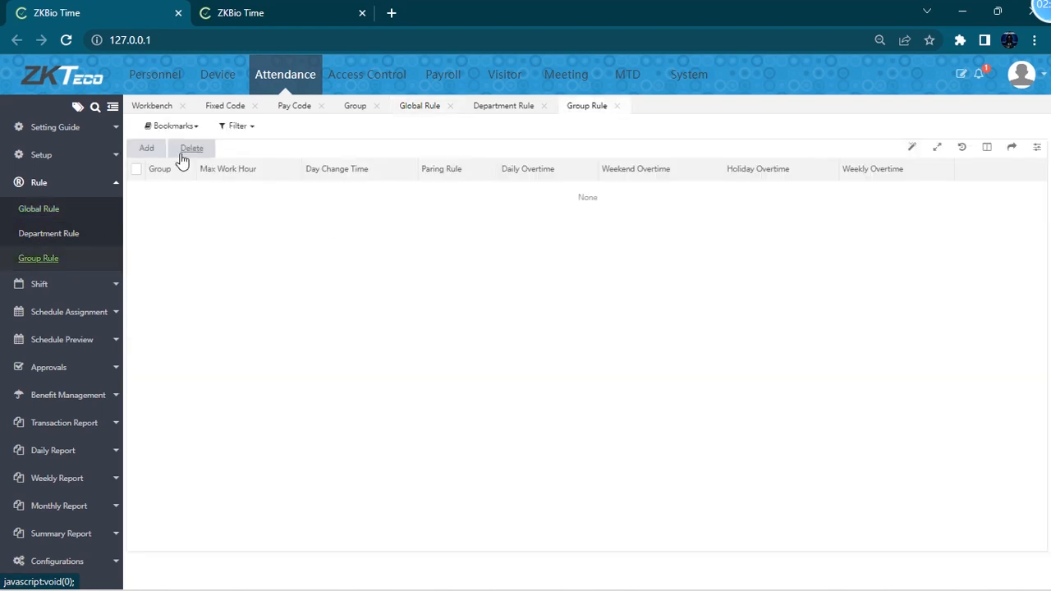
click(148, 154)
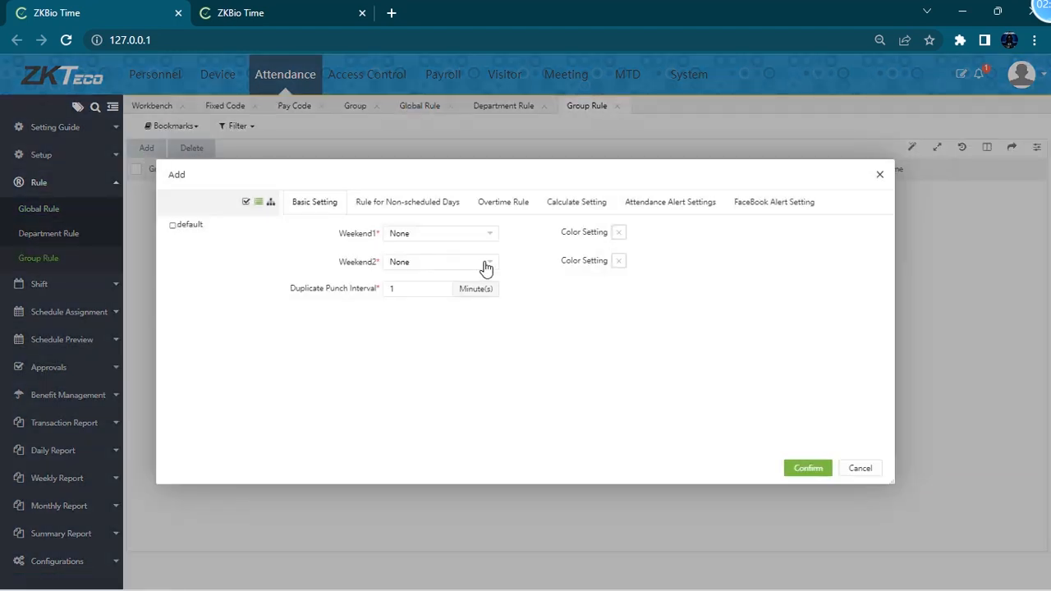
click(879, 174)
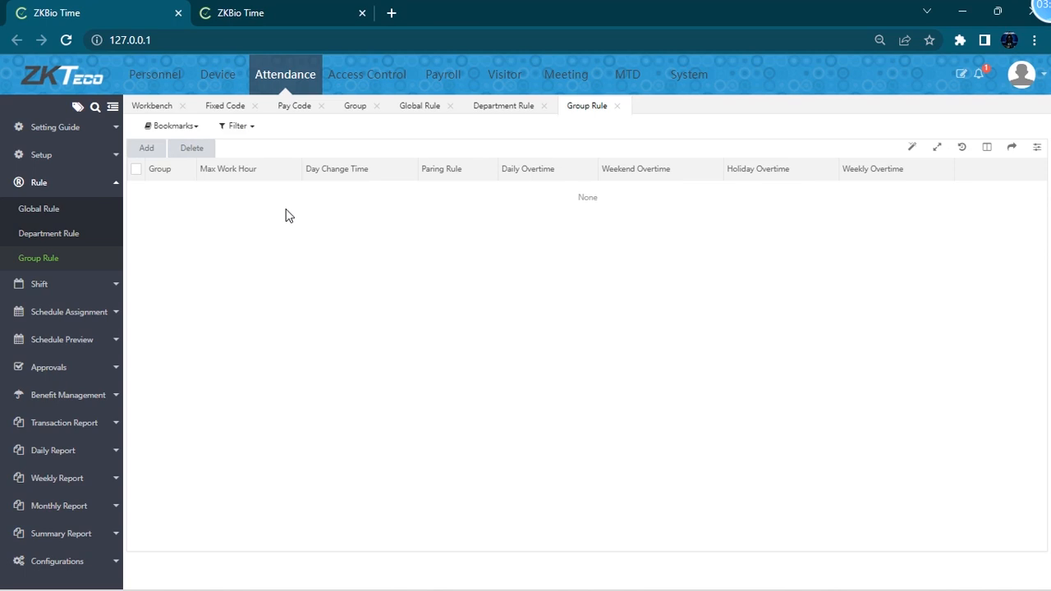
- Review the Department Rule page and the Global Rule's basic and non-scheduled day settings
click(62, 234)
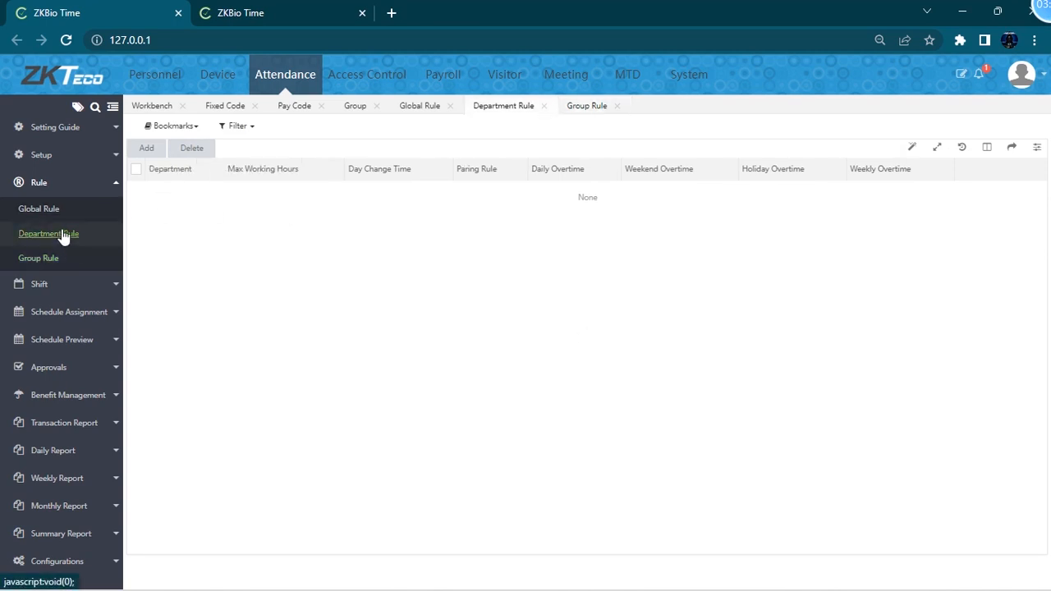
click(49, 210)
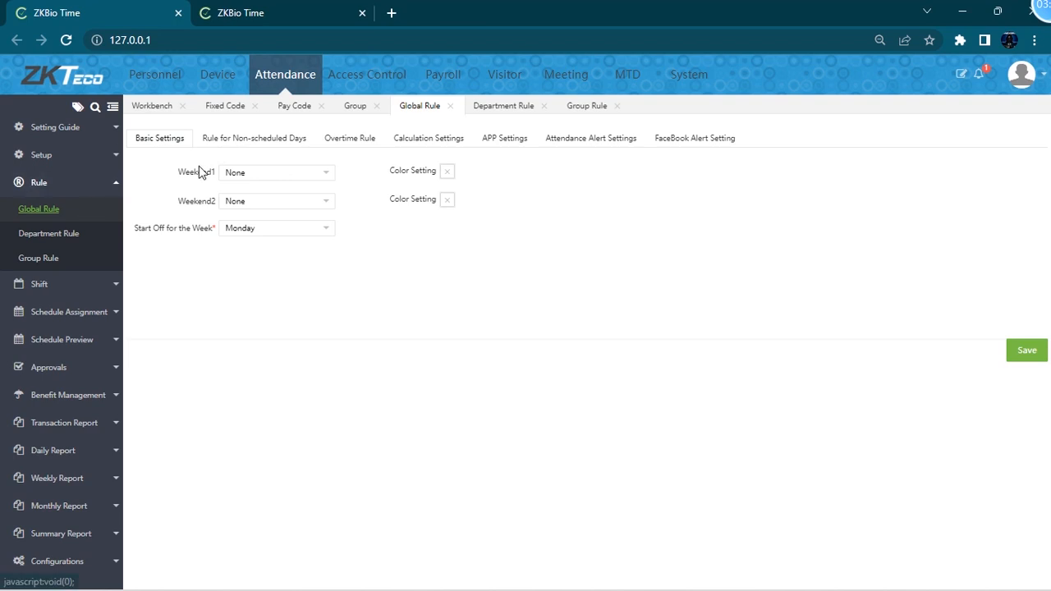
click(275, 145)
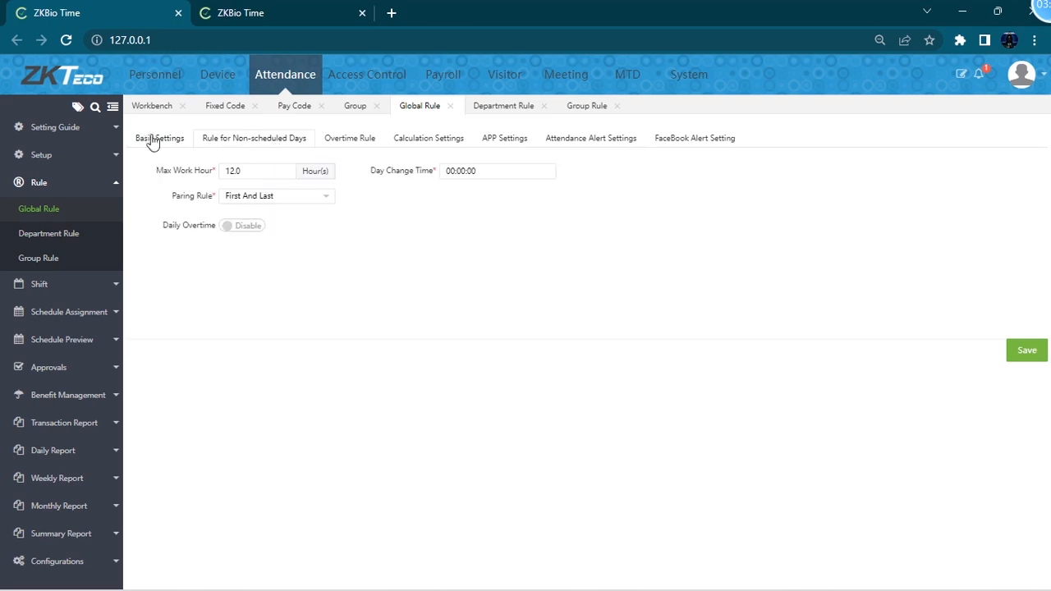
click(164, 144)
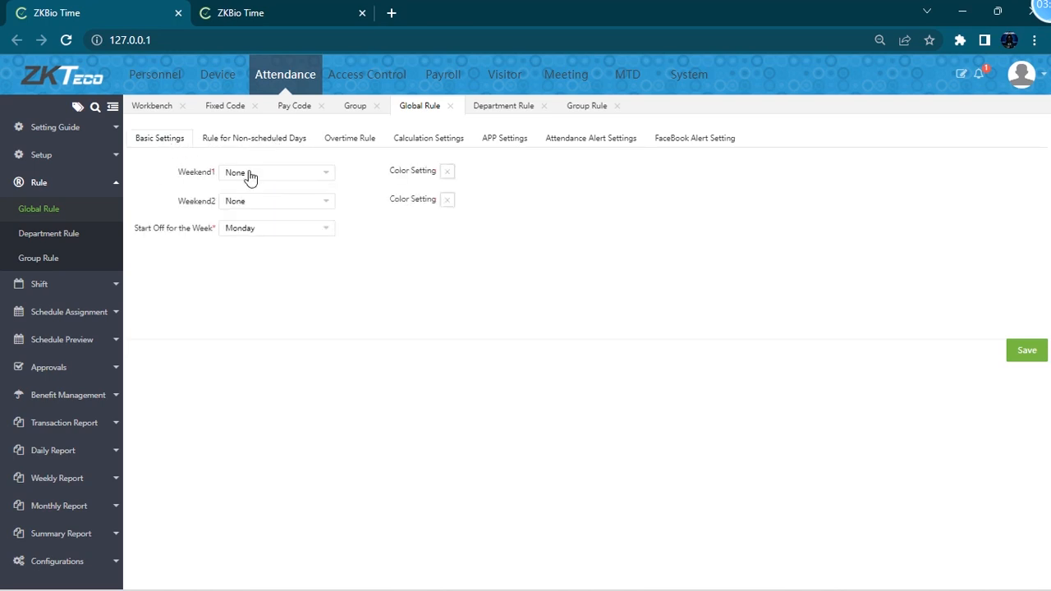
- Set the global weekends to Saturday and Sunday, keeping Monday as the week's start day
click(285, 171)
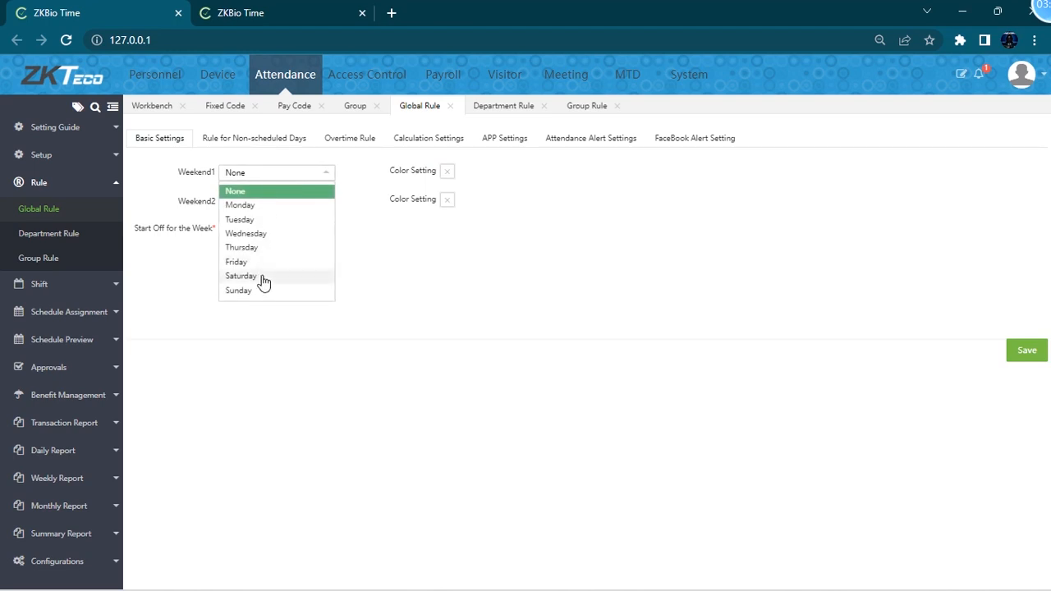
click(281, 277)
click(278, 201)
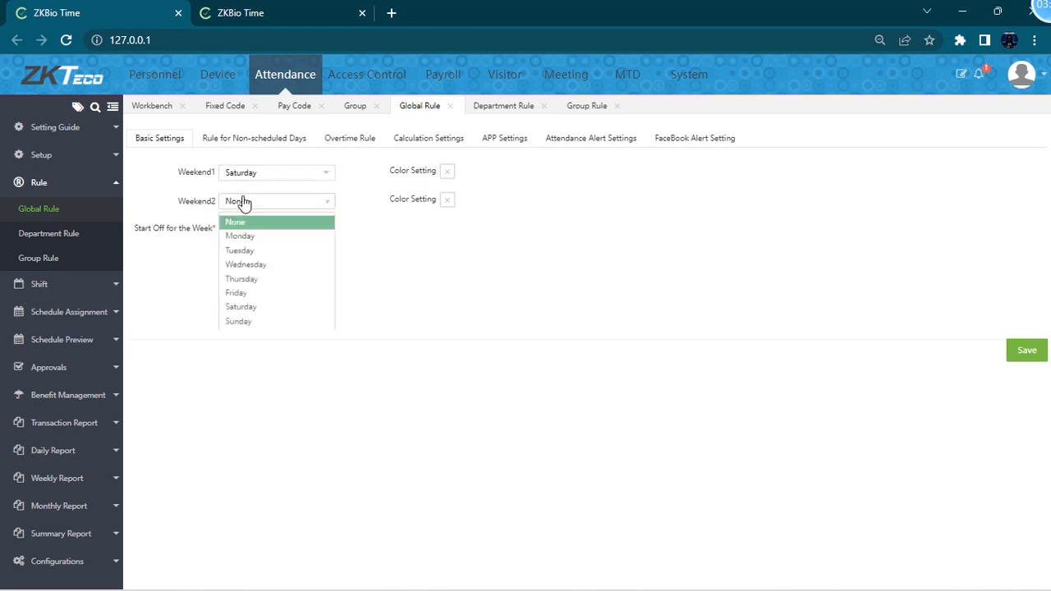
click(256, 319)
click(285, 233)
click(265, 249)
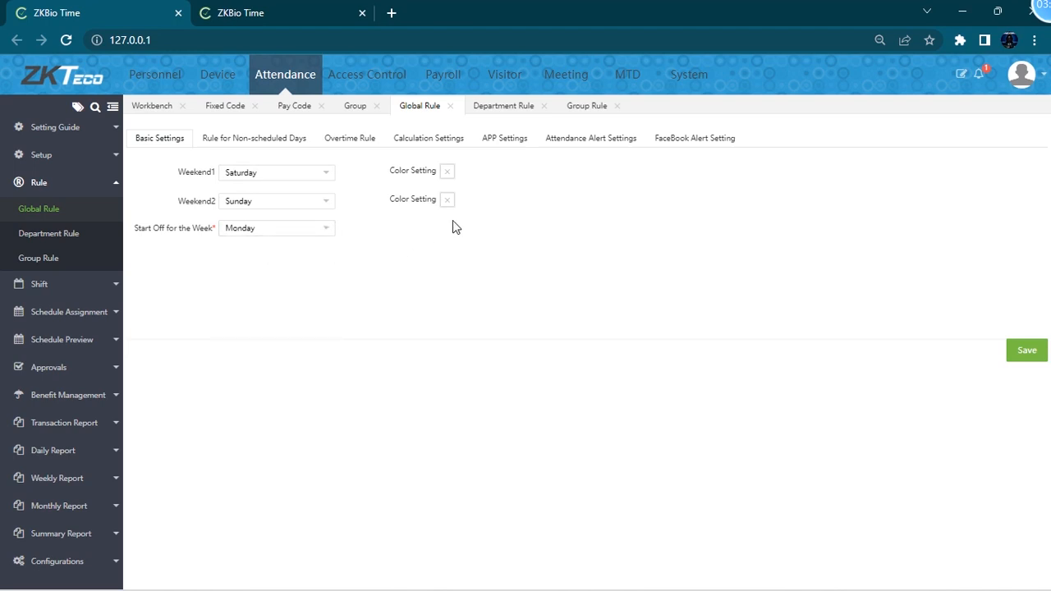
- Explore the non-scheduled day rule settings, opening the day change time picker and toggling Daily Overtime on and off
click(268, 141)
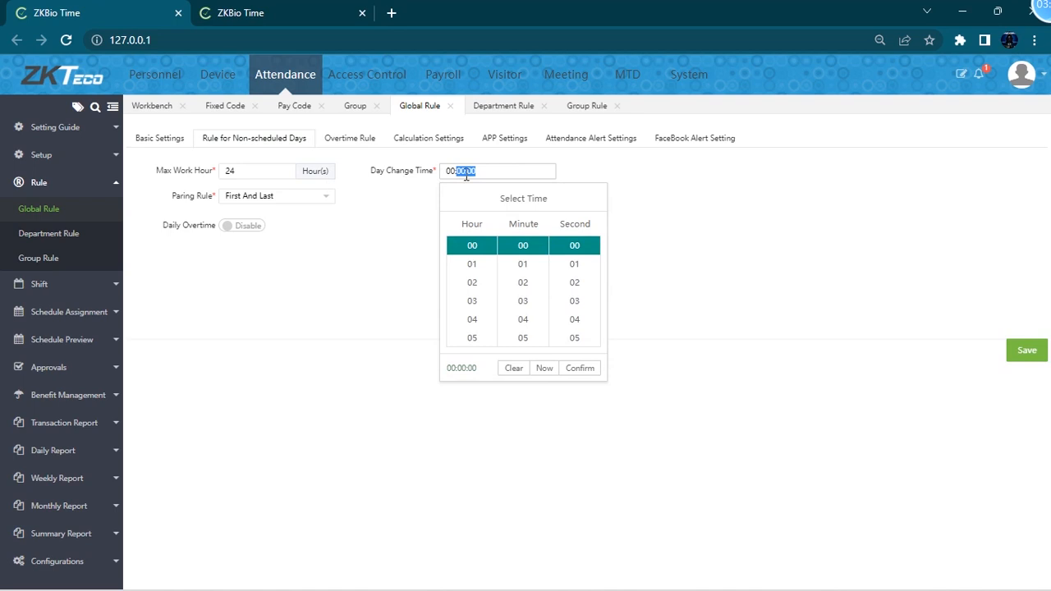
click(498, 175)
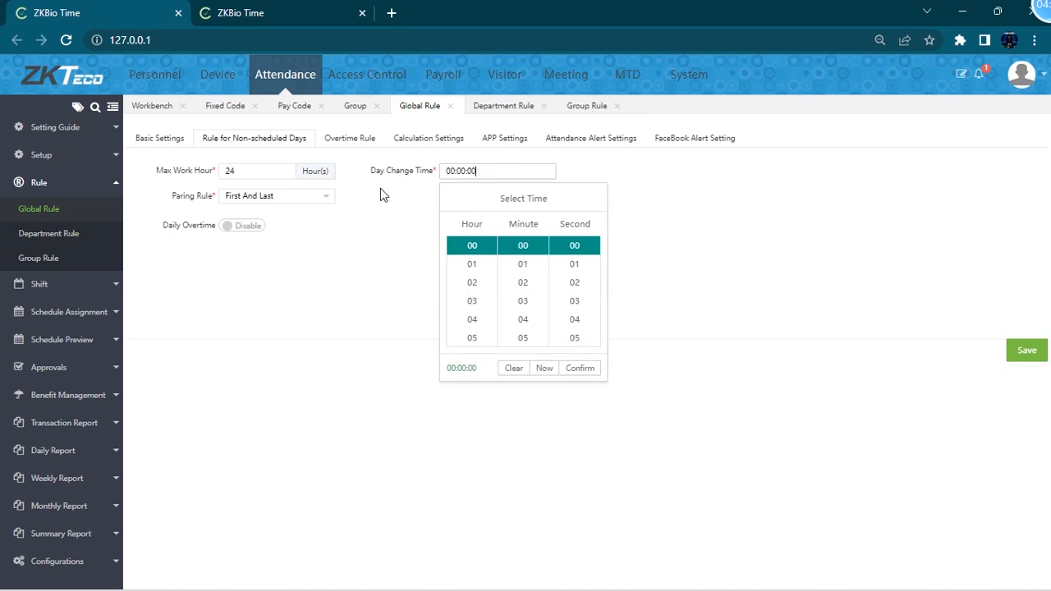
click(235, 172)
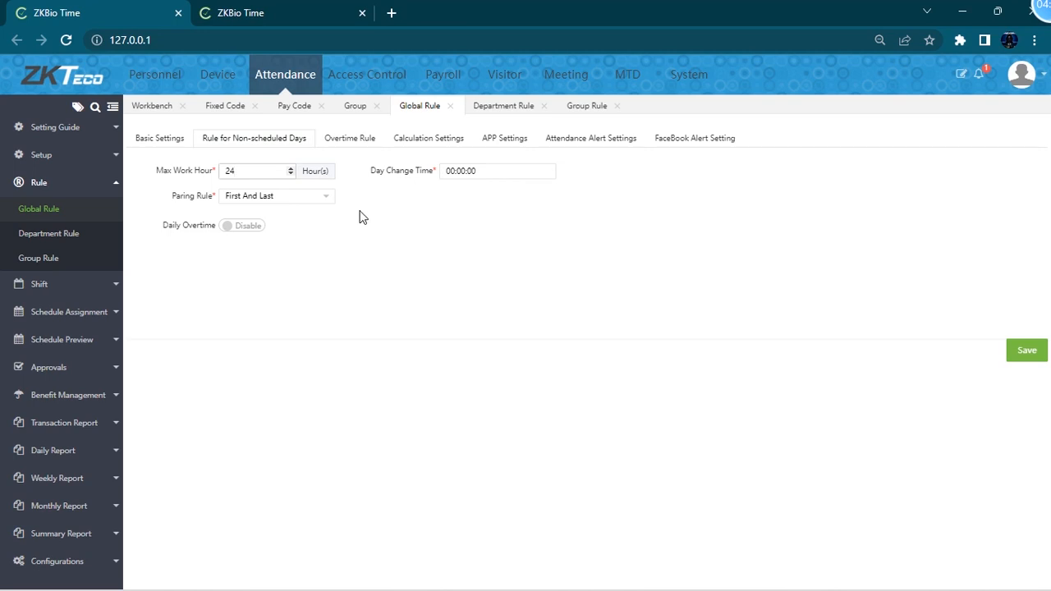
click(297, 199)
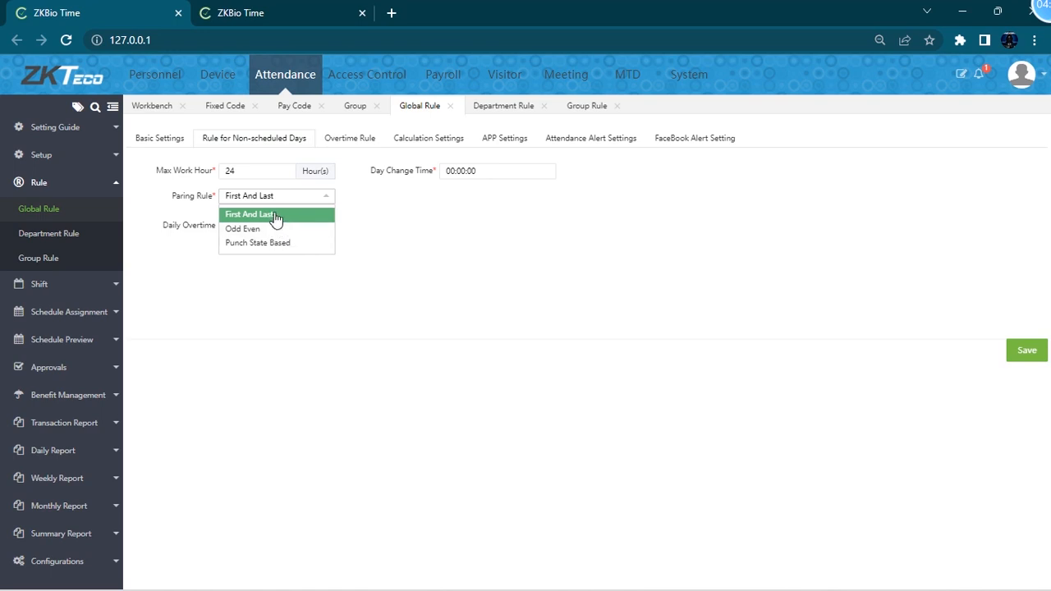
click(276, 215)
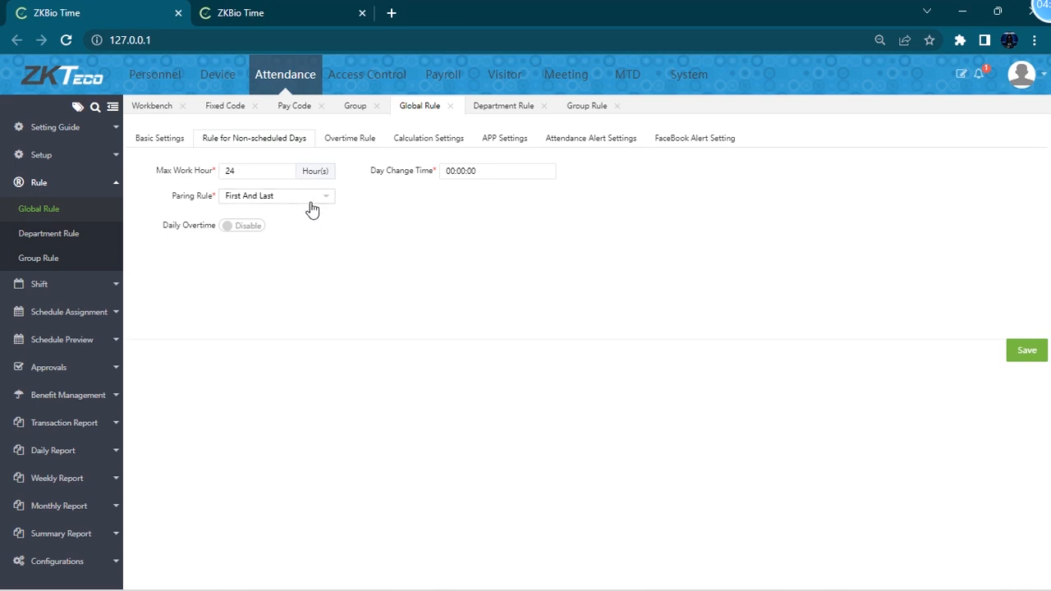
click(239, 226)
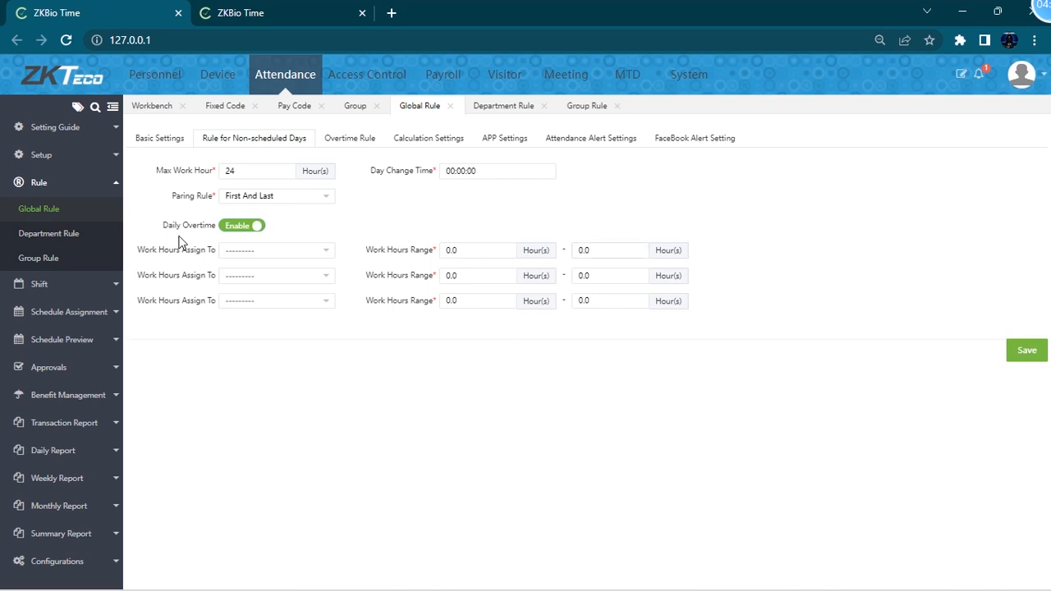
click(236, 230)
- Review the overtime rule options, keeping Calculation OT
click(338, 144)
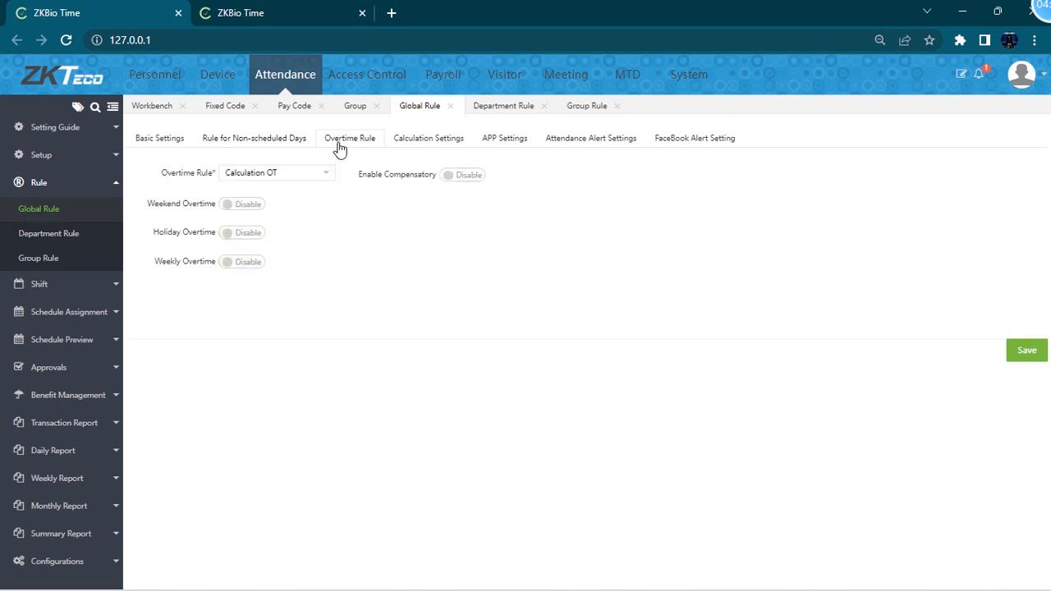
click(310, 178)
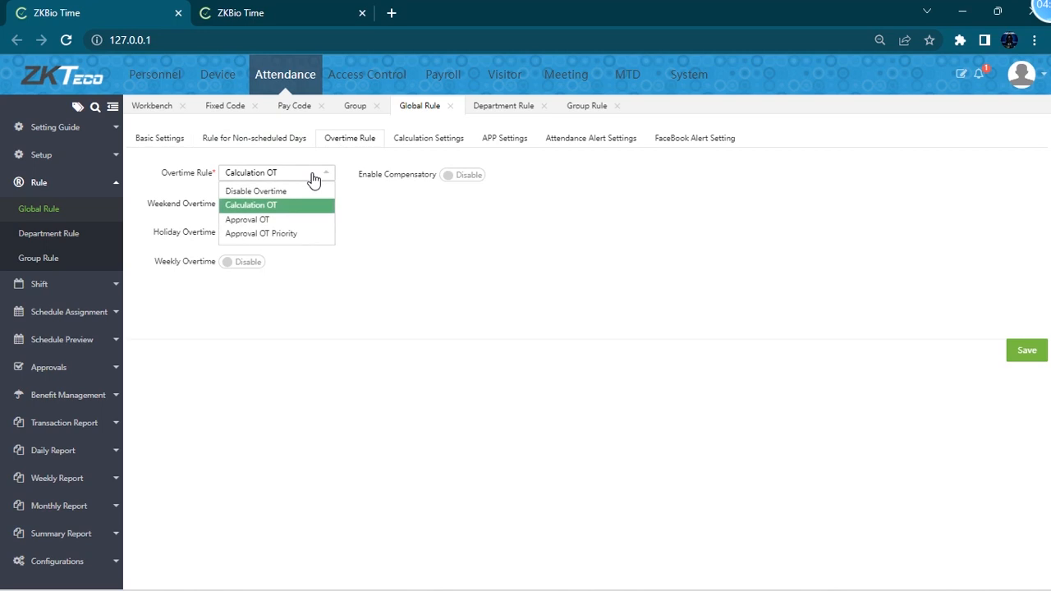
click(275, 207)
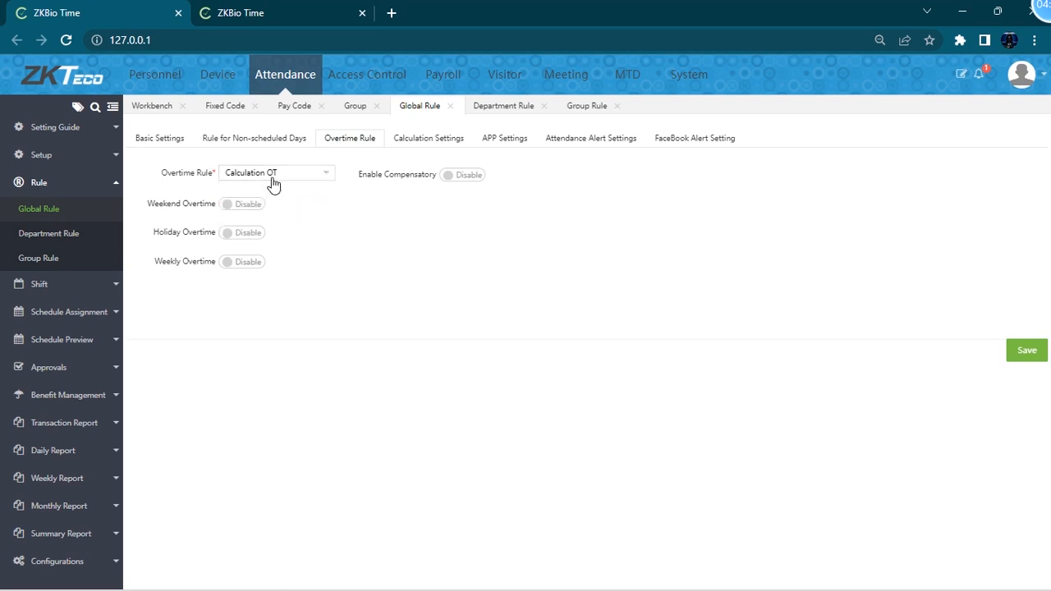
click(276, 176)
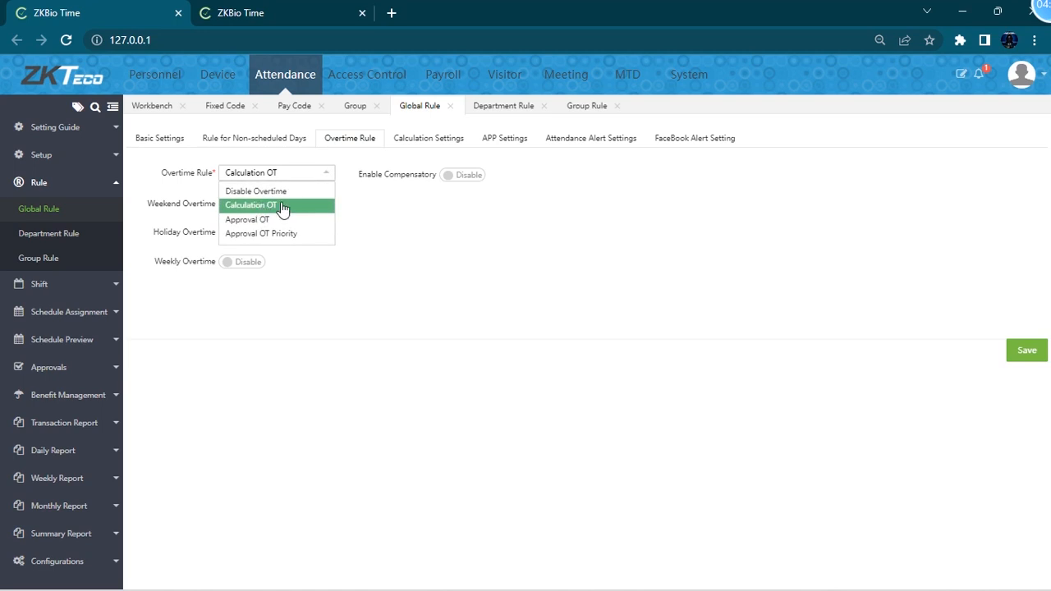
click(357, 195)
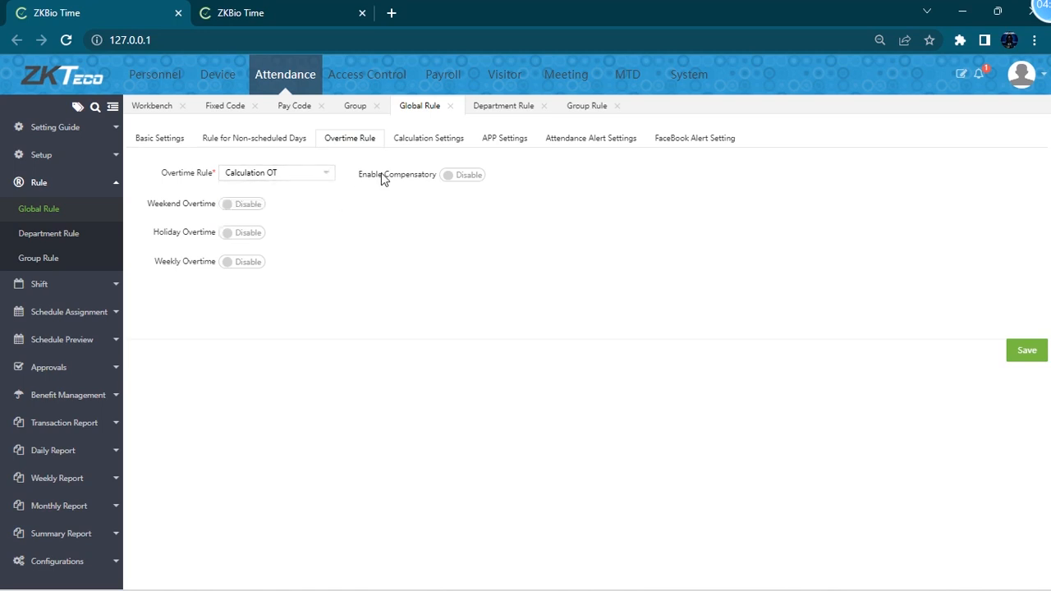
- Set the late and early-leave thresholds for counting as absent to 10 minutes each
click(435, 141)
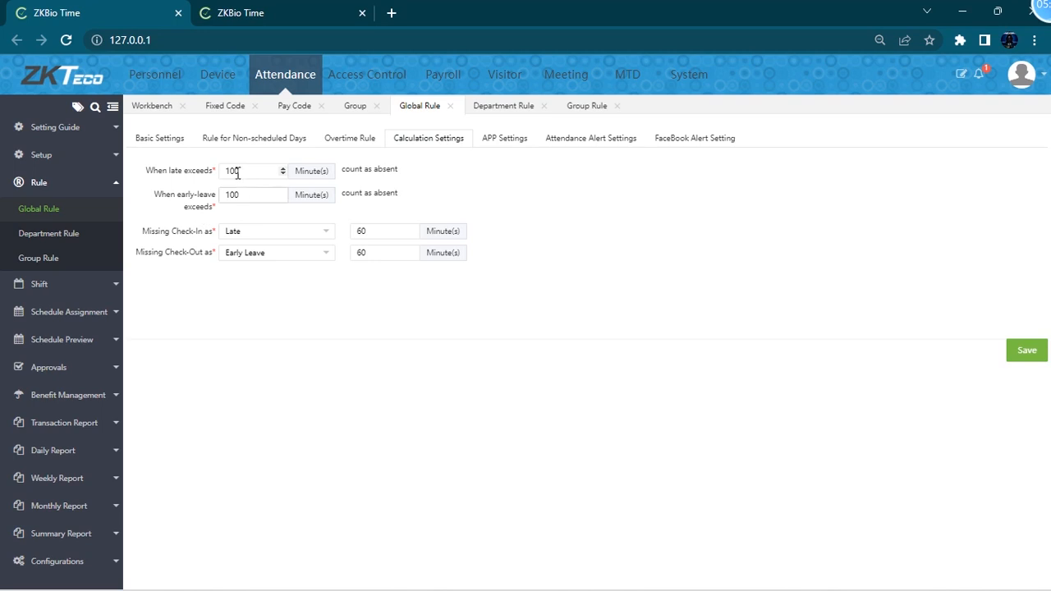
drag(255, 175, 216, 178)
drag(243, 195, 209, 199)
click(243, 166)
click(259, 194)
- Set missing check-in to count as Absent and missing check-out as Incomplete
click(259, 234)
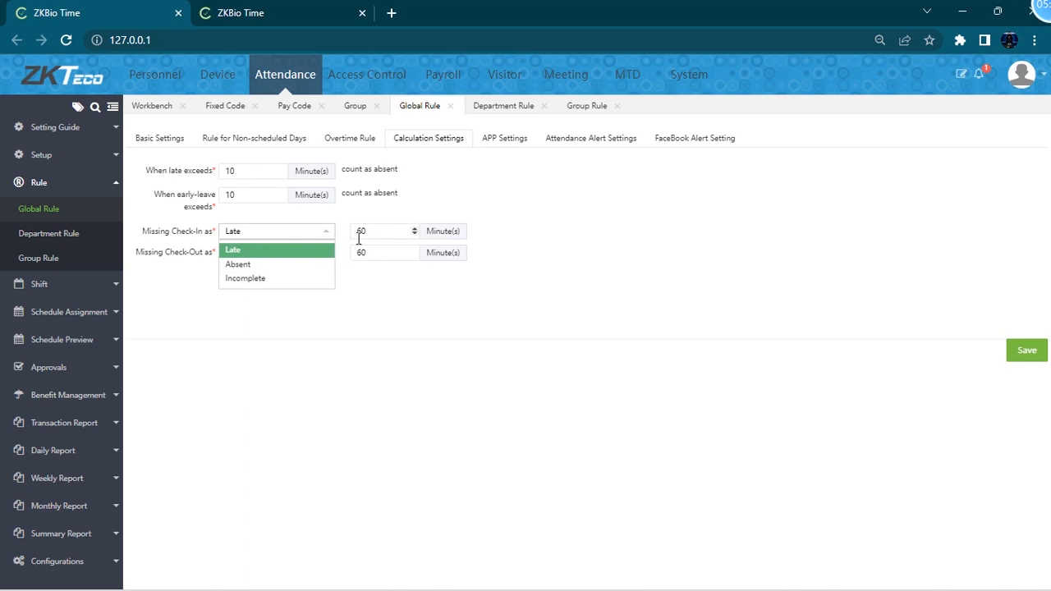
click(260, 265)
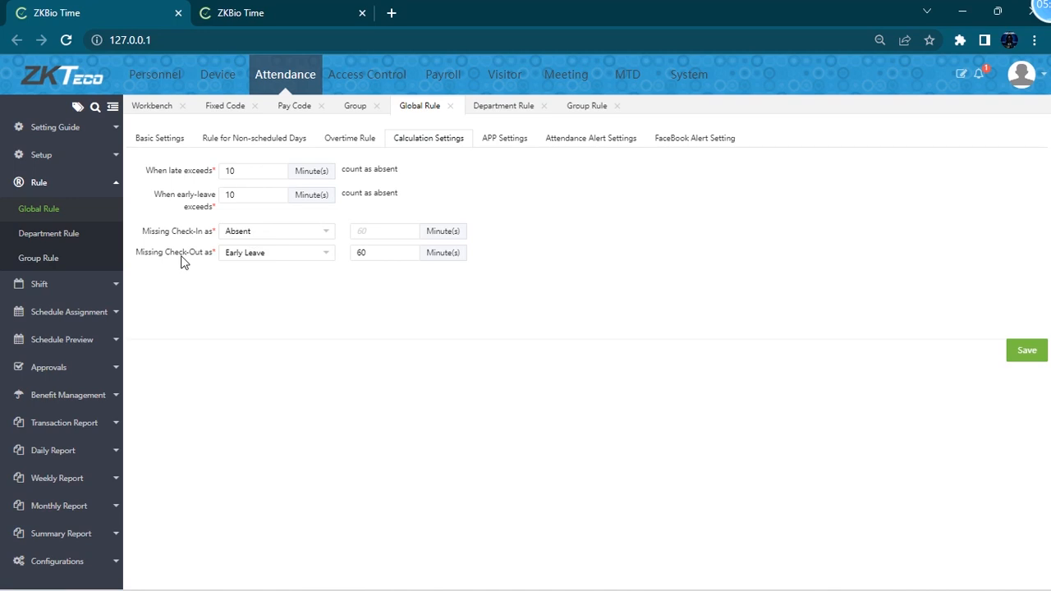
click(262, 260)
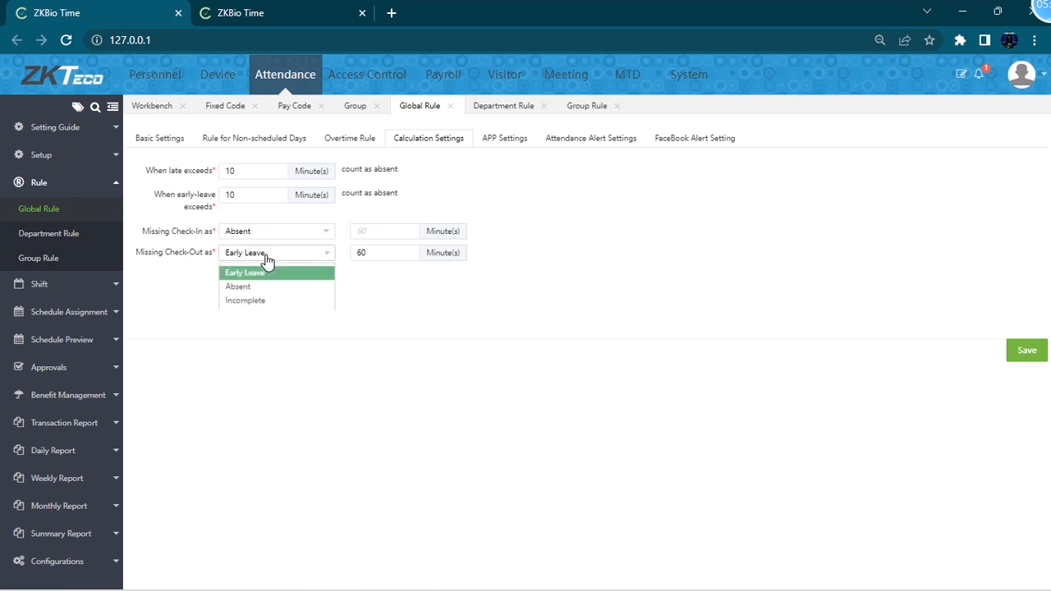
click(259, 301)
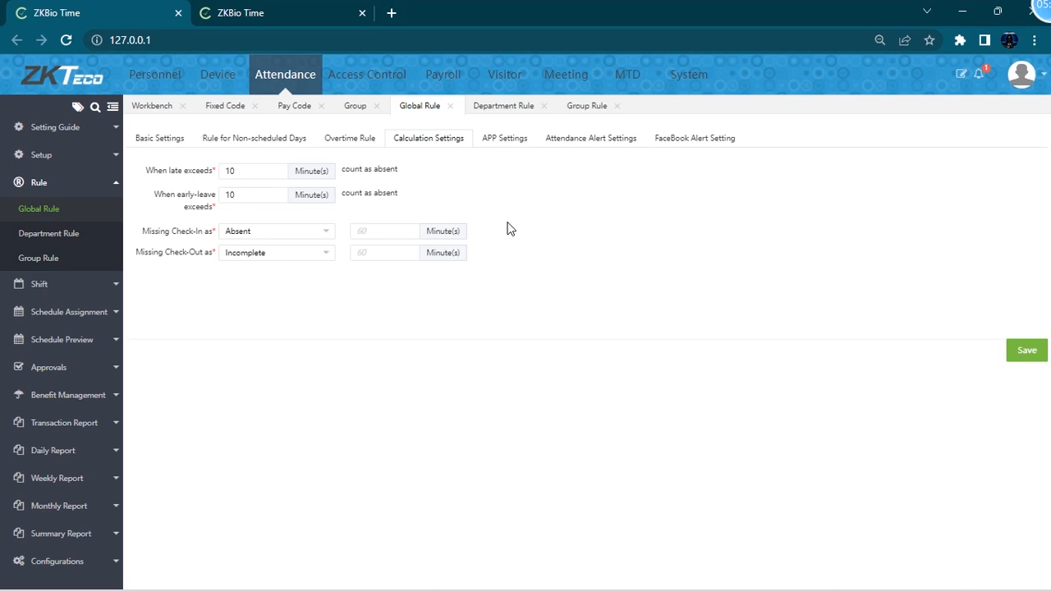
- Toggle the Punch State and Work Code switches in the APP settings
click(499, 148)
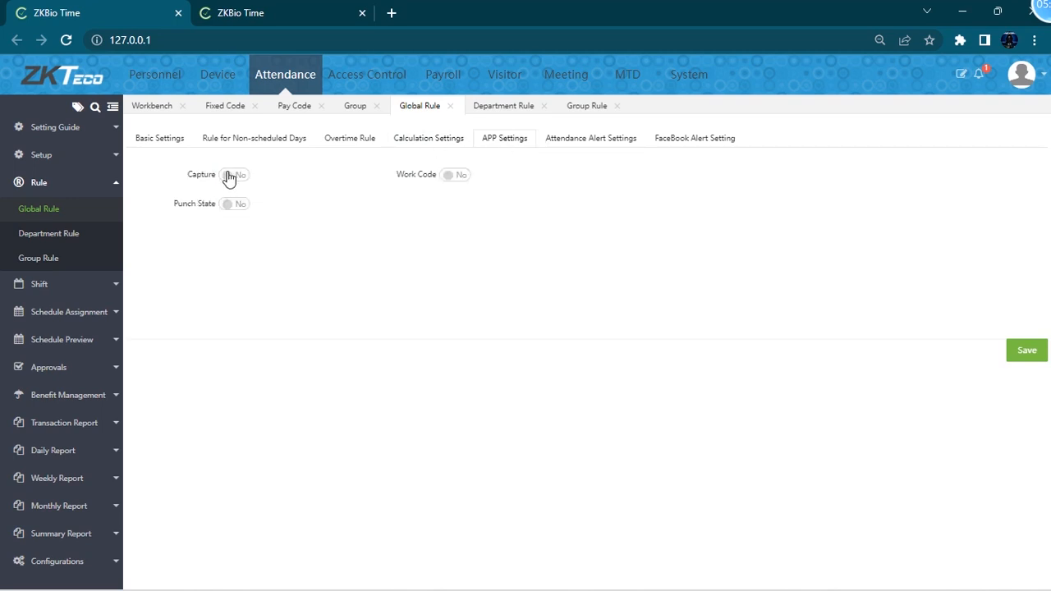
click(234, 205)
click(454, 176)
- Set the attendance alert thresholds to 2 lates, 3 early-leaves and 4 absents
click(585, 141)
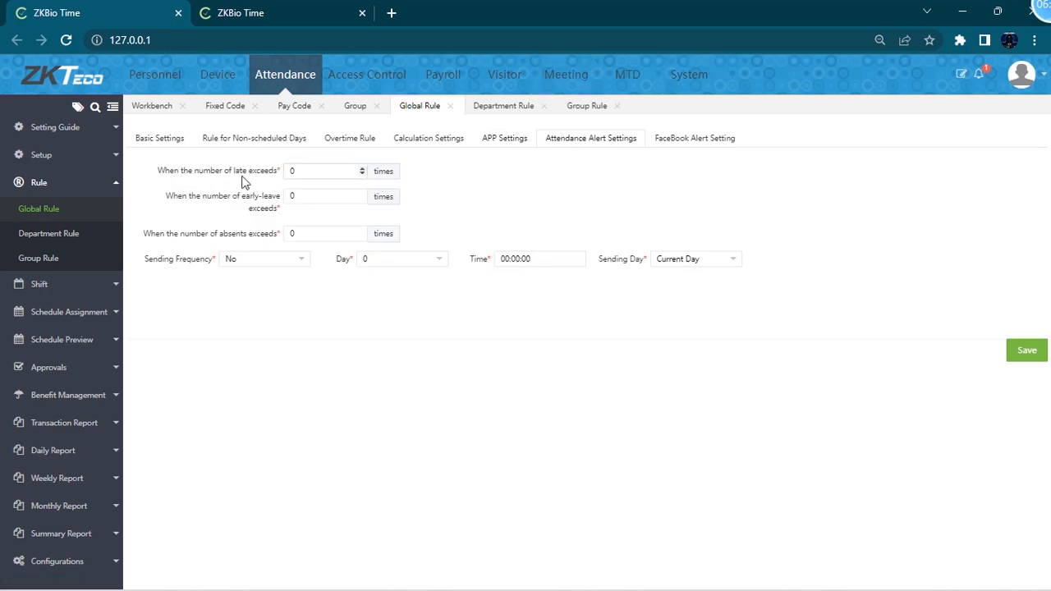
double_click(315, 172)
click(309, 171)
click(319, 195)
click(319, 231)
drag(317, 168, 260, 172)
click(336, 175)
drag(327, 175, 289, 180)
click(313, 169)
double_click(319, 200)
drag(304, 200, 276, 205)
- Try the Weekly and Monthly sending frequencies for alerts, settling on Daily
click(287, 263)
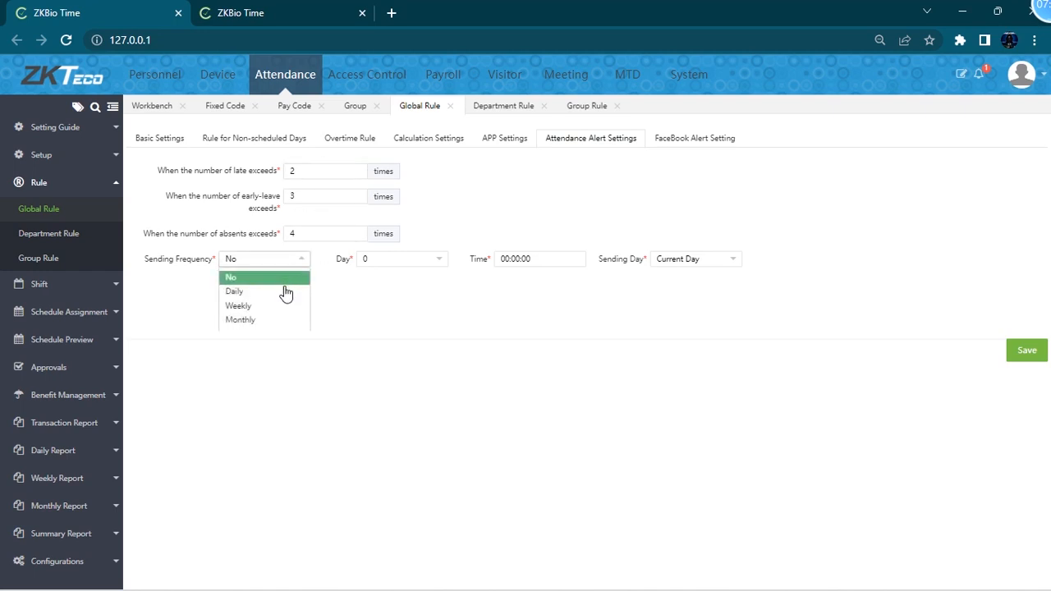
click(258, 291)
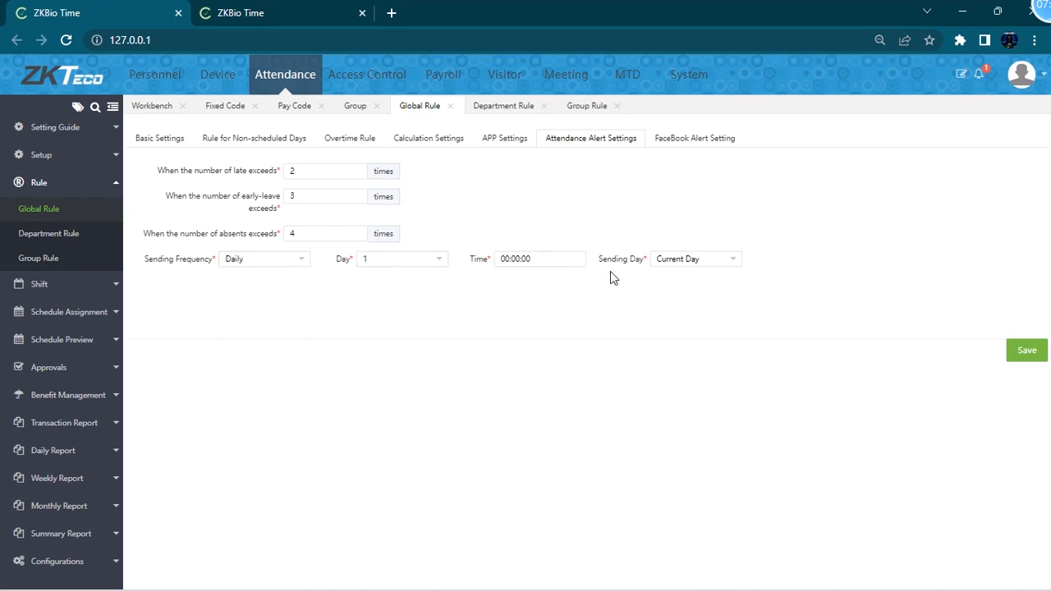
click(254, 263)
click(236, 305)
click(414, 261)
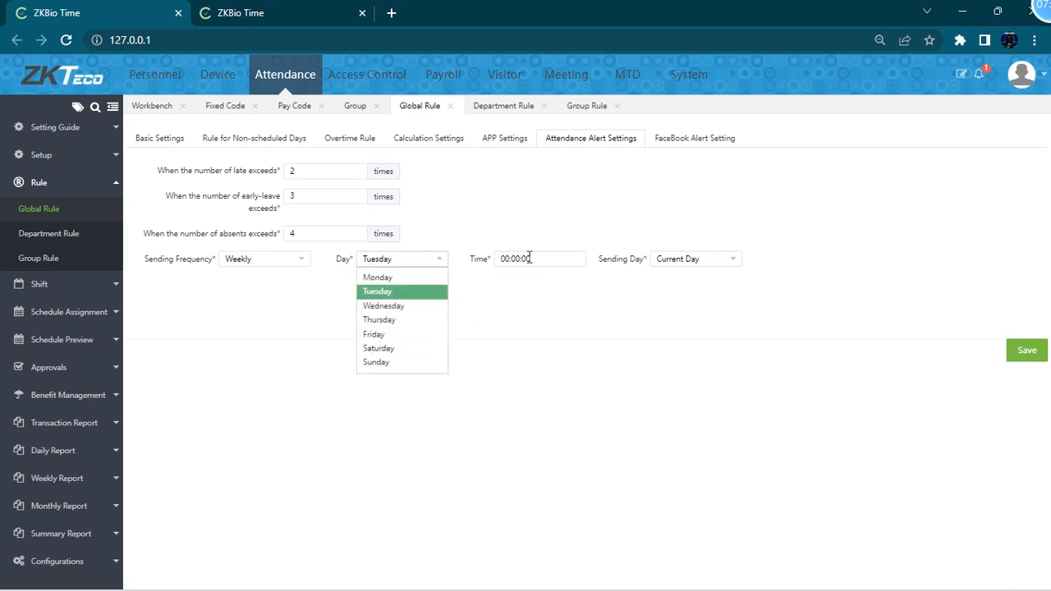
click(302, 261)
click(254, 321)
click(274, 259)
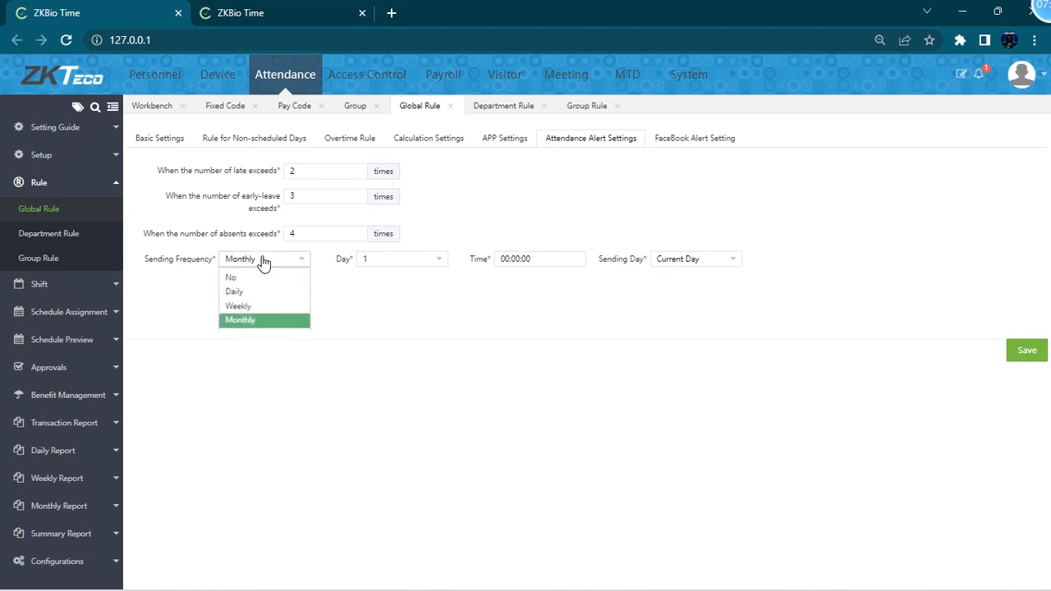
click(252, 290)
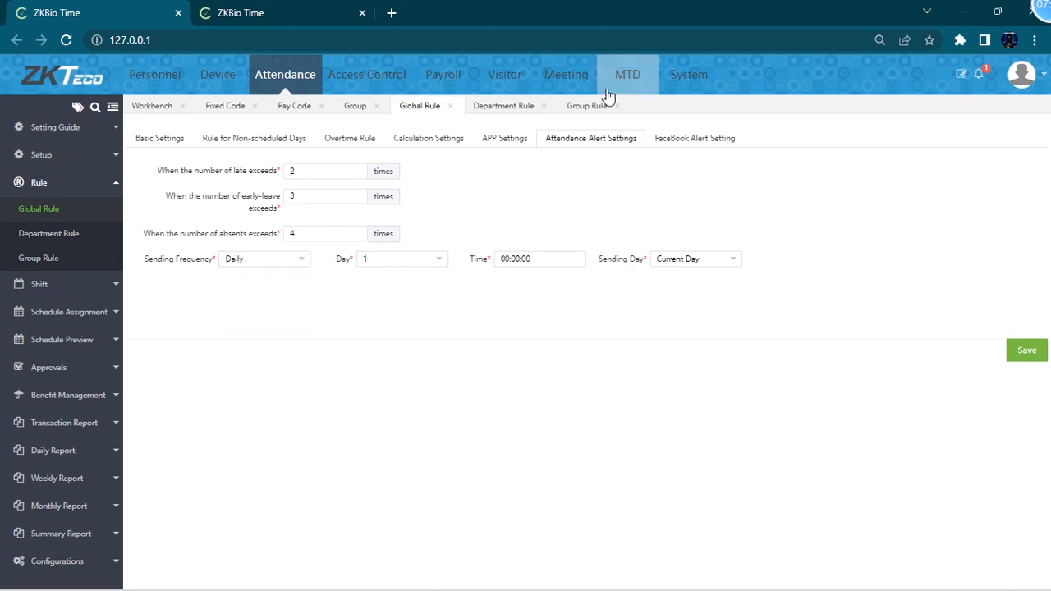
- Glance at the FaceBook alert setting, return to attendance alerts, and save the global rule
click(662, 141)
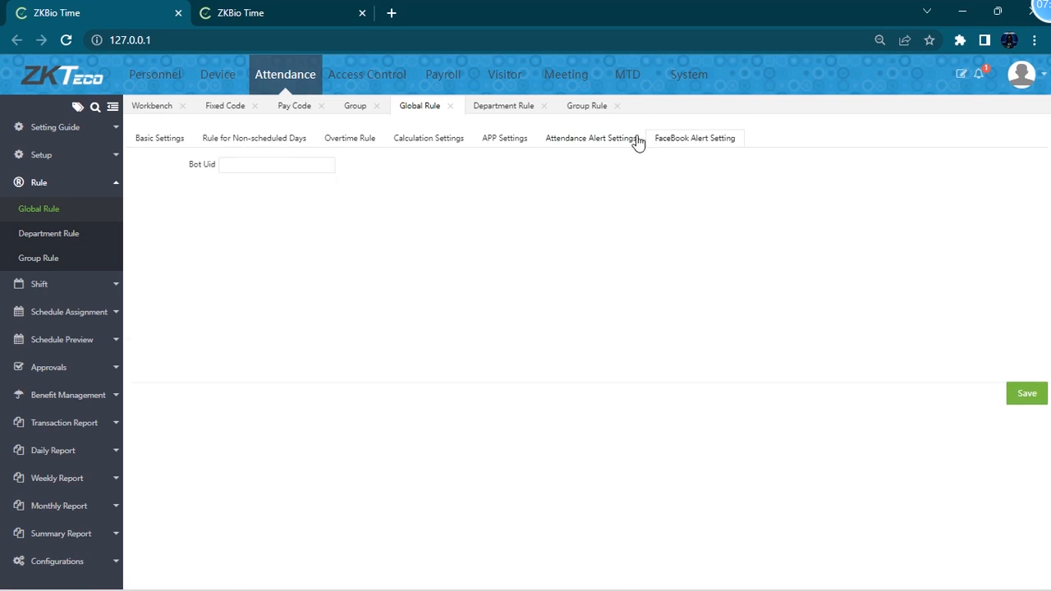
click(629, 139)
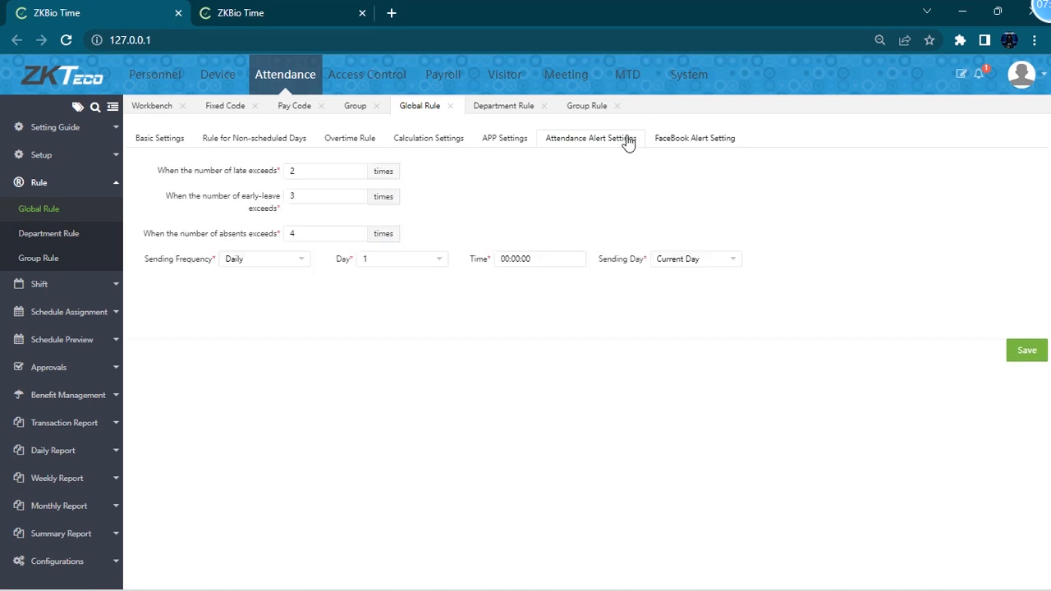
click(1024, 352)
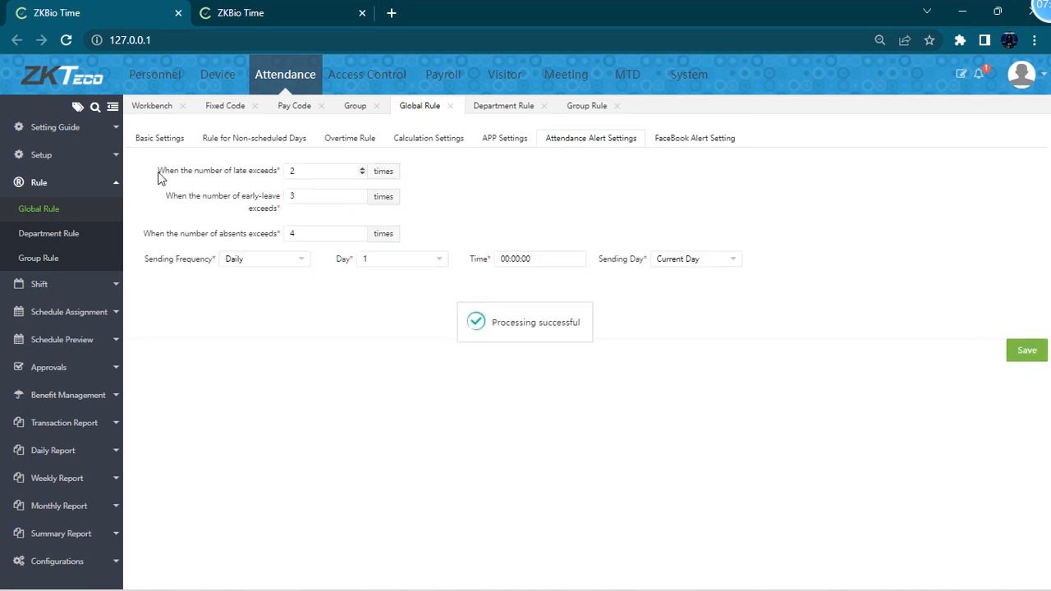
- Open the Add department rule dialog, select the IT Team department, and close it without saving
click(71, 234)
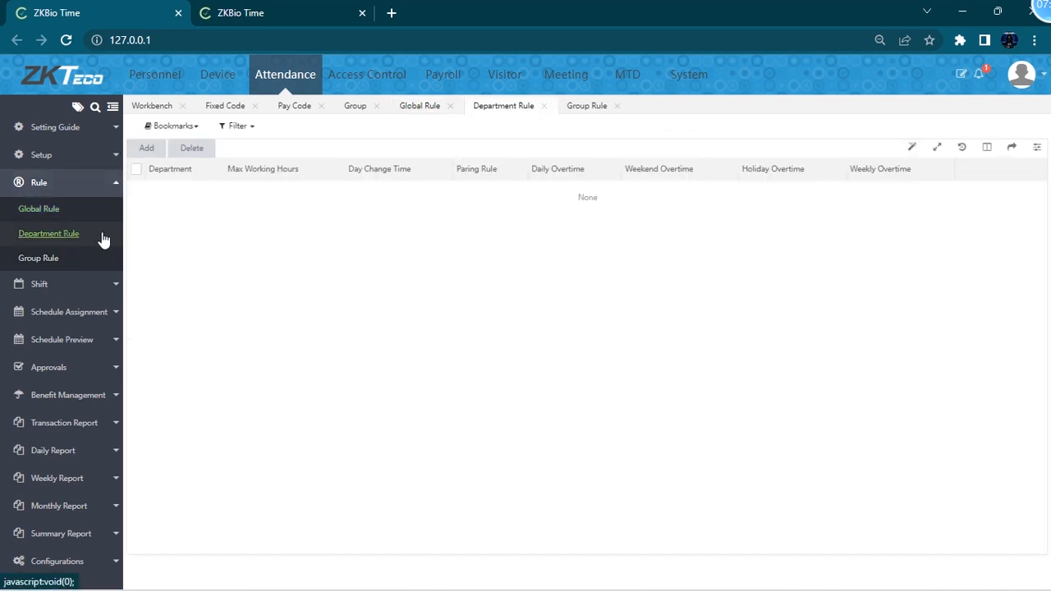
click(146, 148)
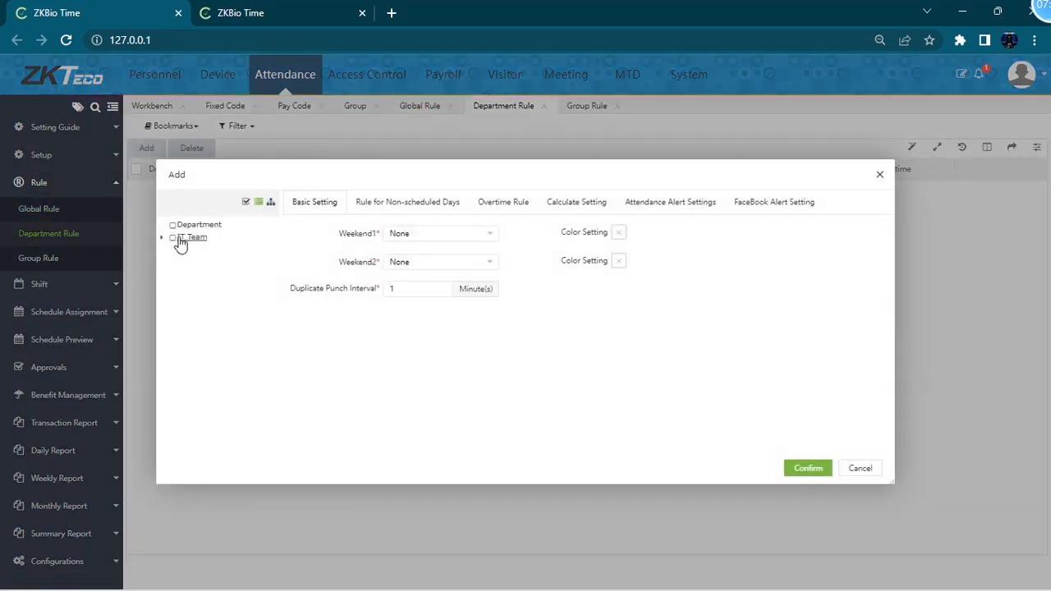
click(164, 239)
click(173, 238)
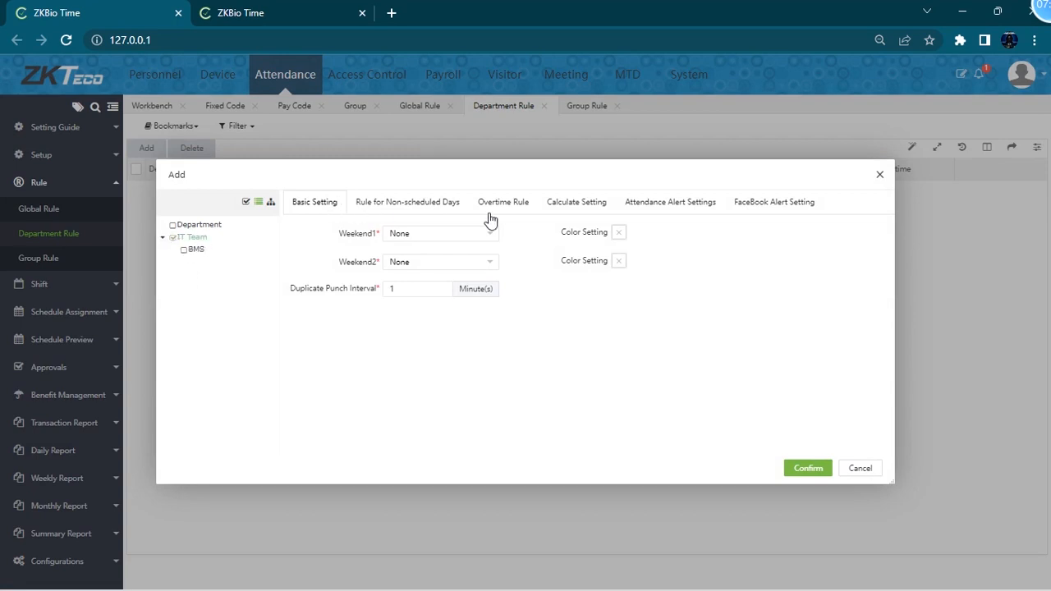
click(320, 211)
click(879, 176)
- Open the Add group rule dialog and close it without saving
click(42, 259)
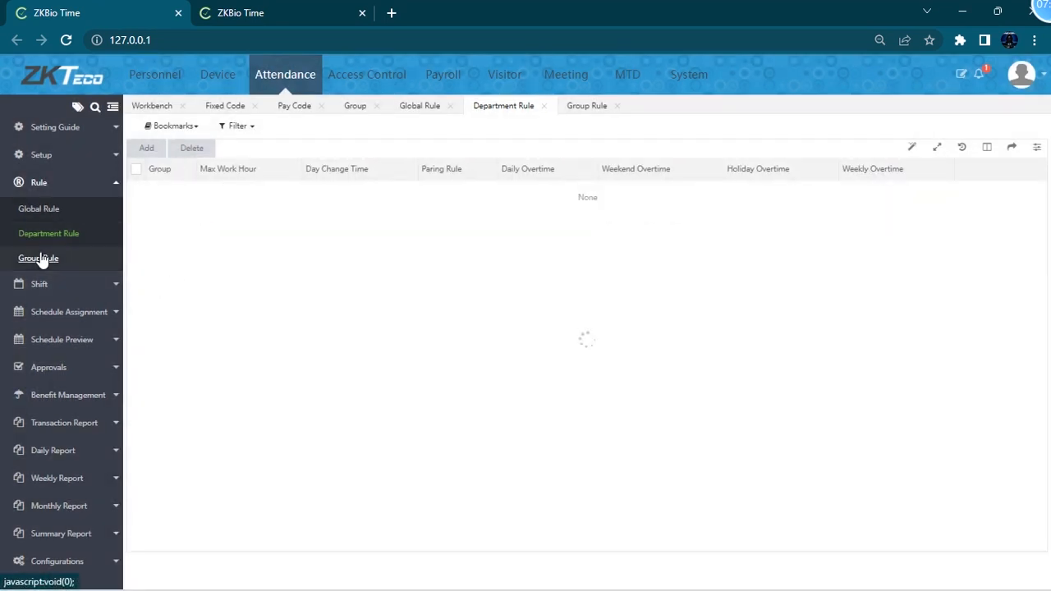
click(162, 148)
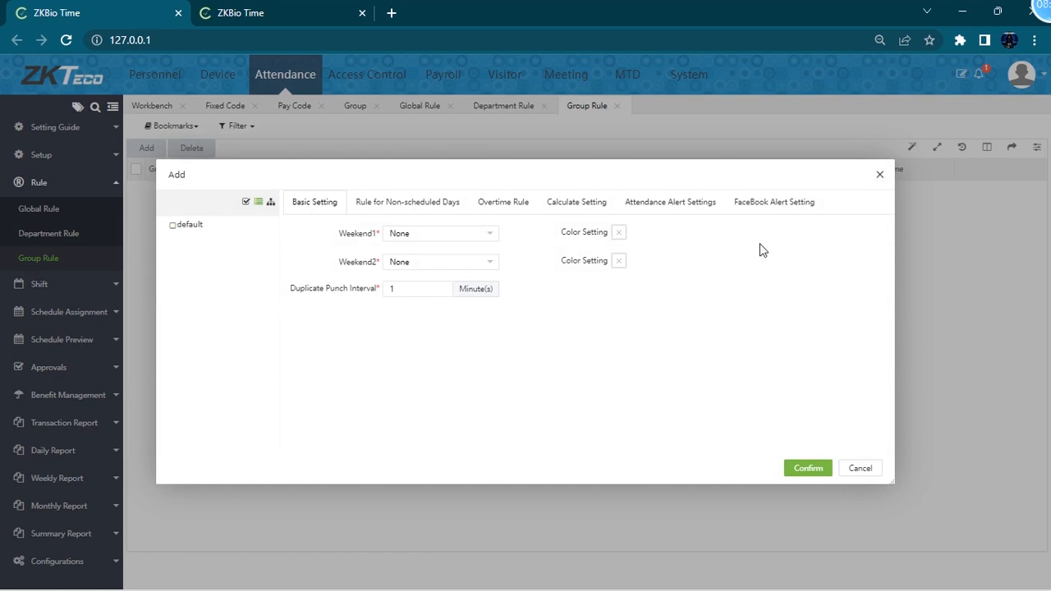
click(880, 178)
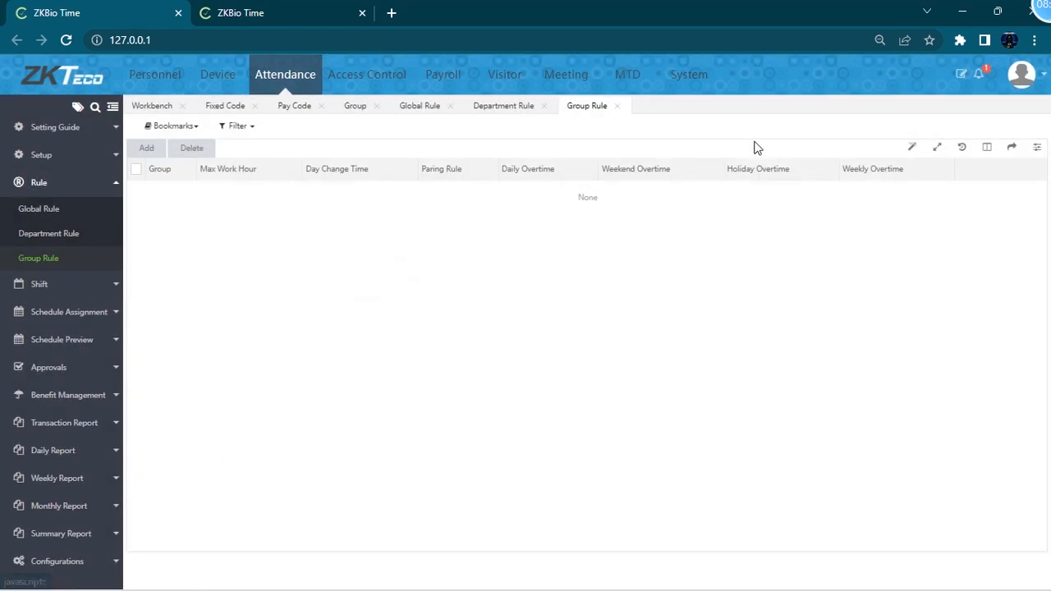
- Open the Add dialog for a new break time under Shift
click(106, 281)
click(25, 240)
click(144, 147)
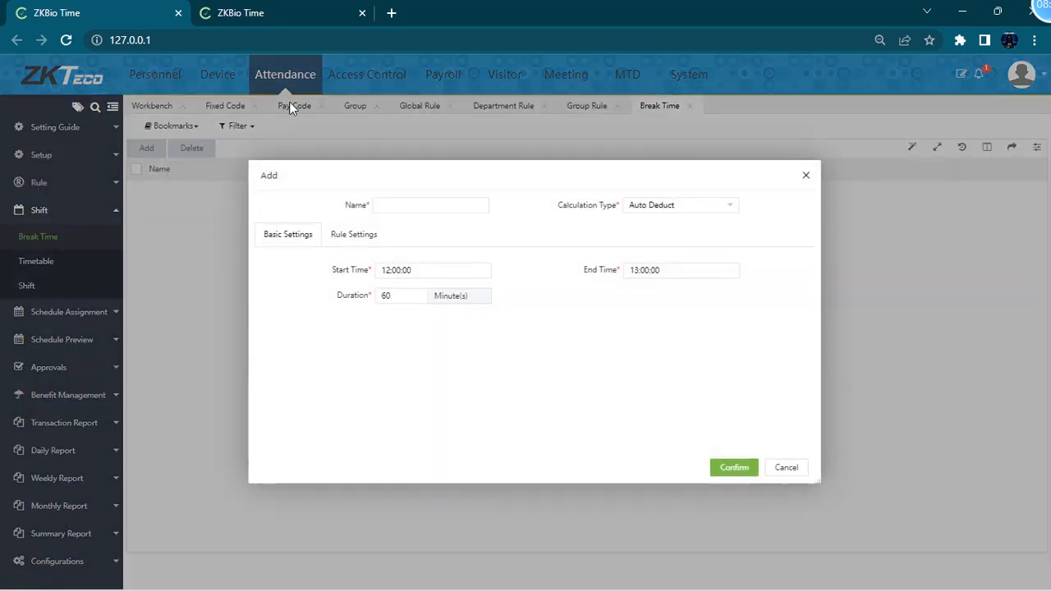
- Create a break time named Break from 12:00:00 to 13:00:00, 60 minutes, with Auto Deduct calculation
click(430, 207)
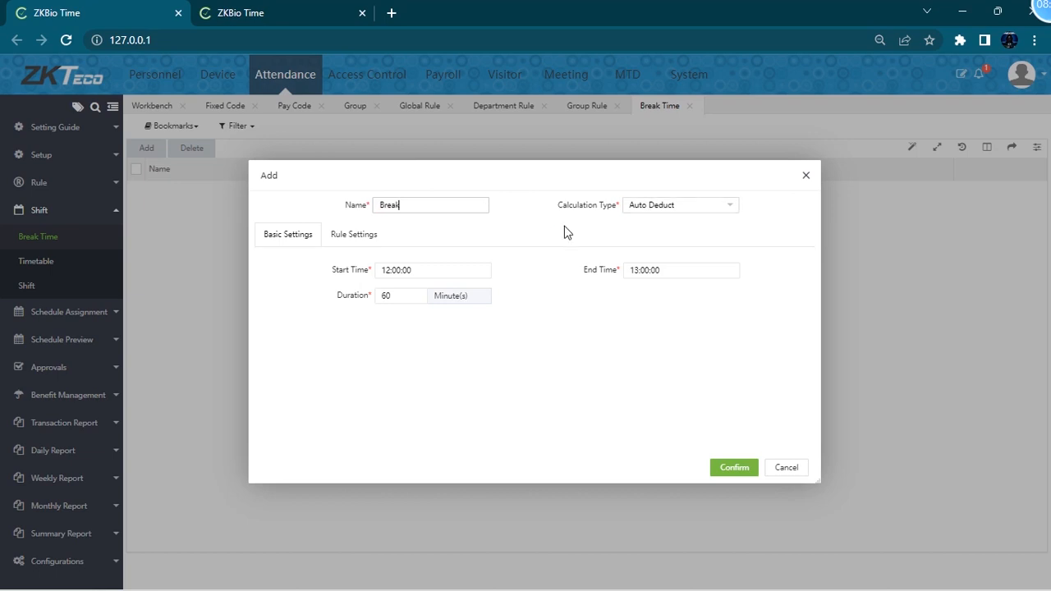
click(421, 272)
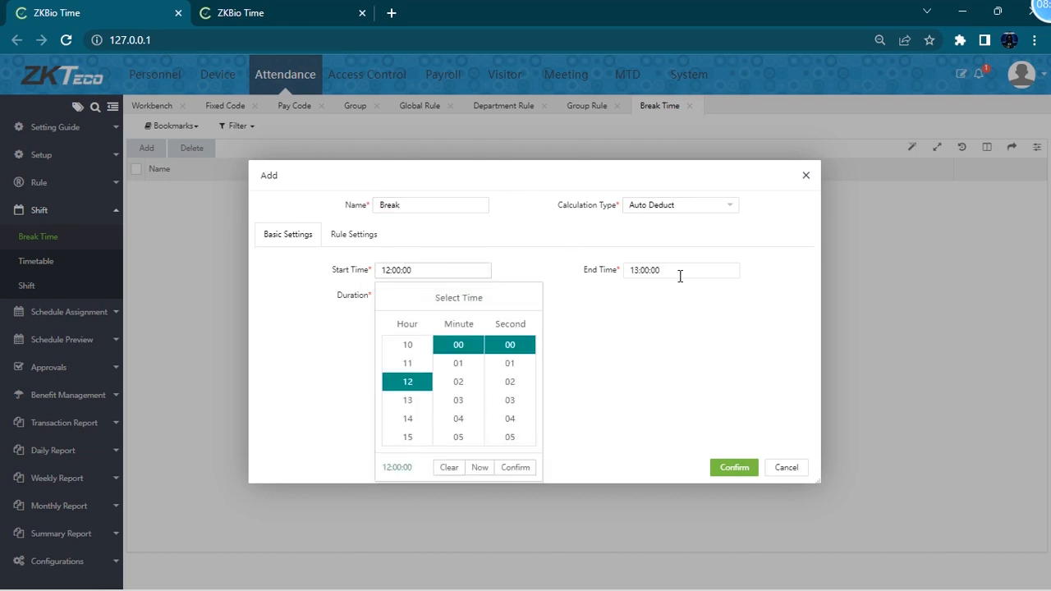
key(Tab)
click(389, 298)
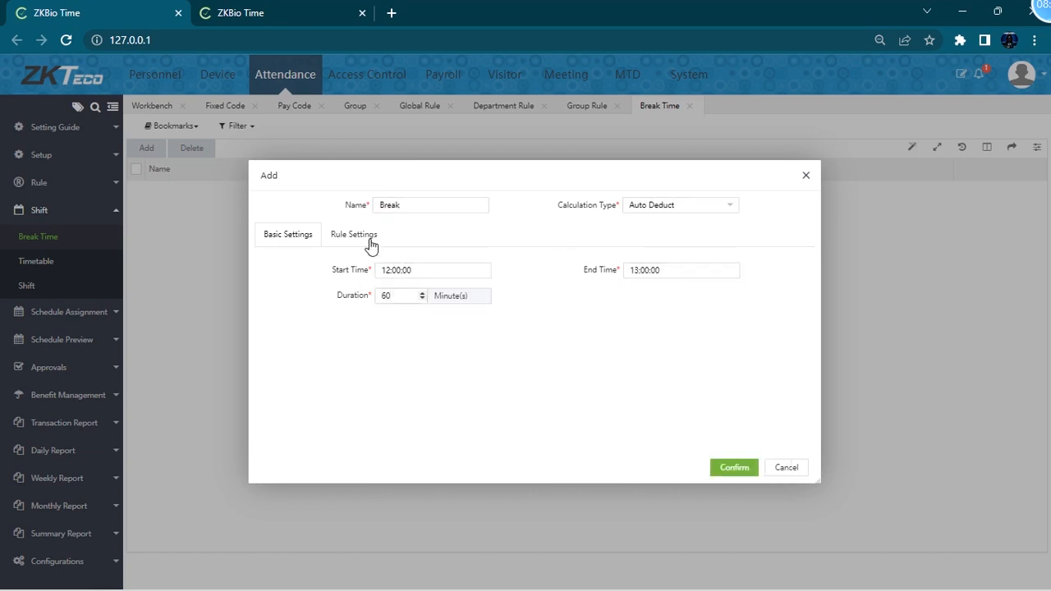
click(681, 206)
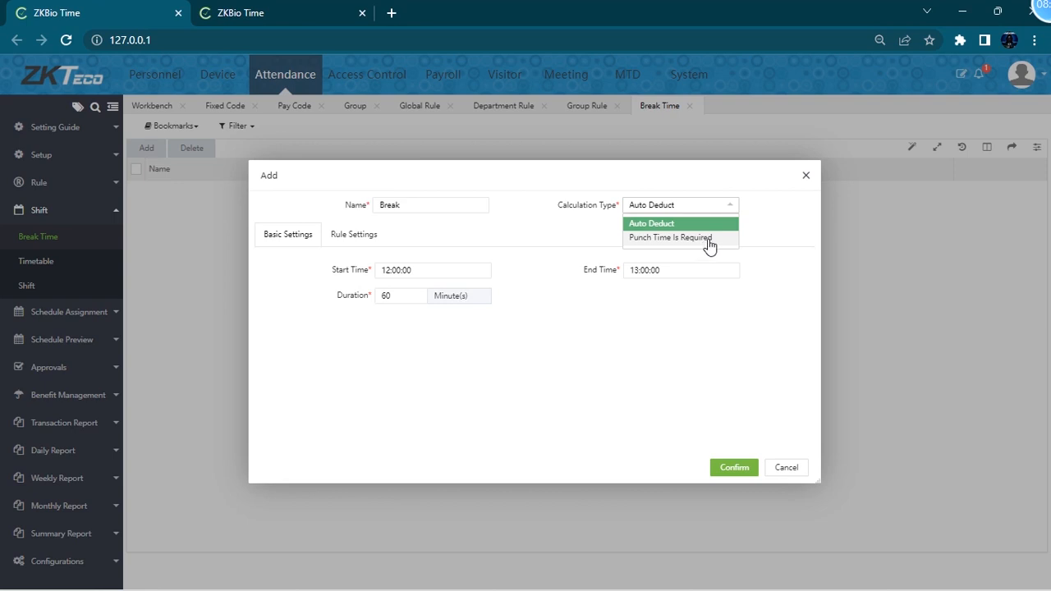
click(397, 234)
click(377, 238)
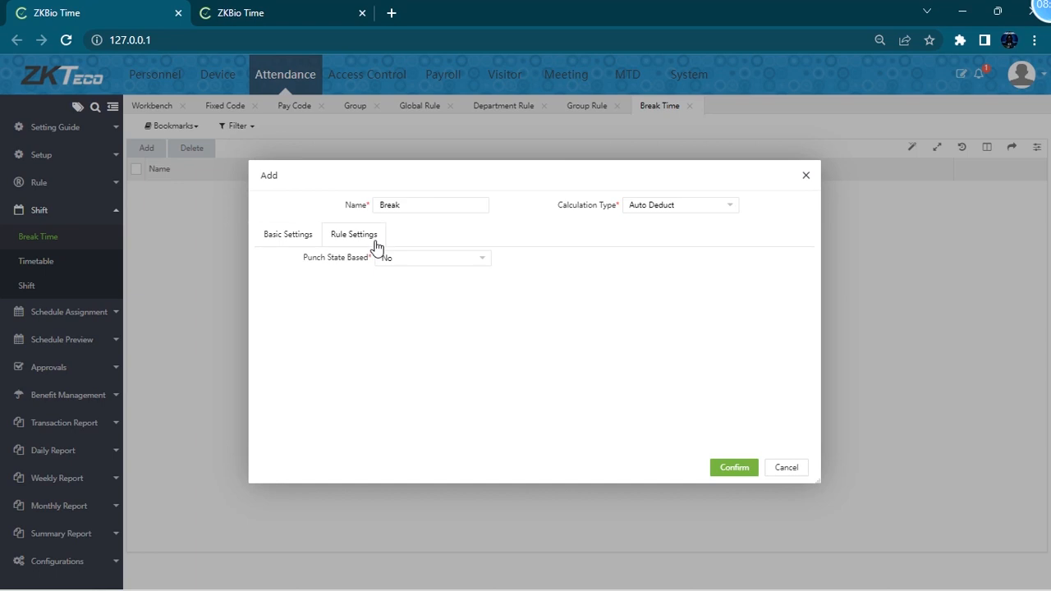
click(446, 258)
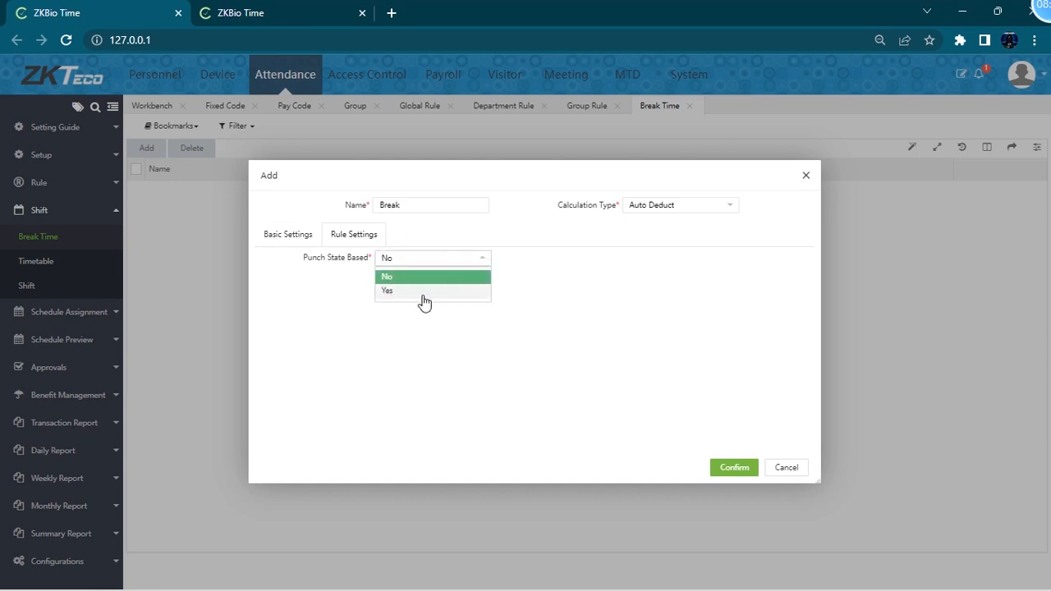
click(283, 234)
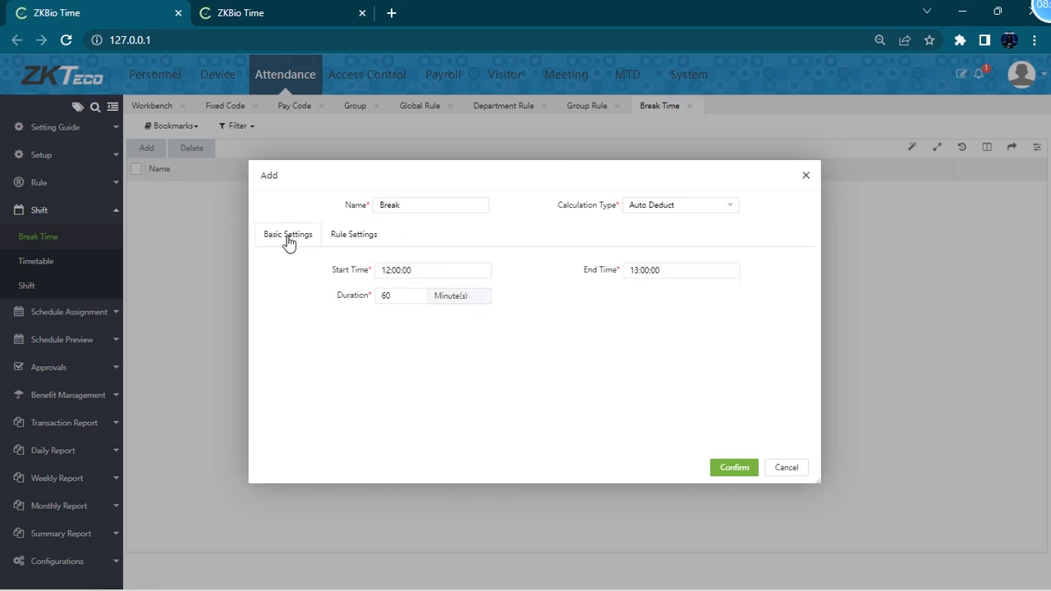
click(727, 466)
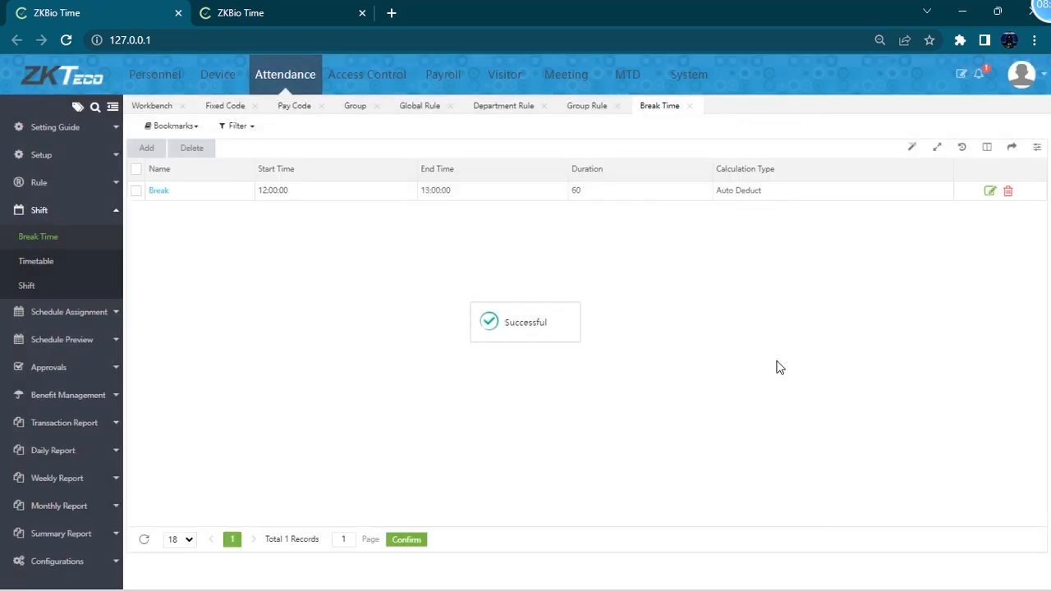
- Start a new normal timetable and name it Normal
click(41, 265)
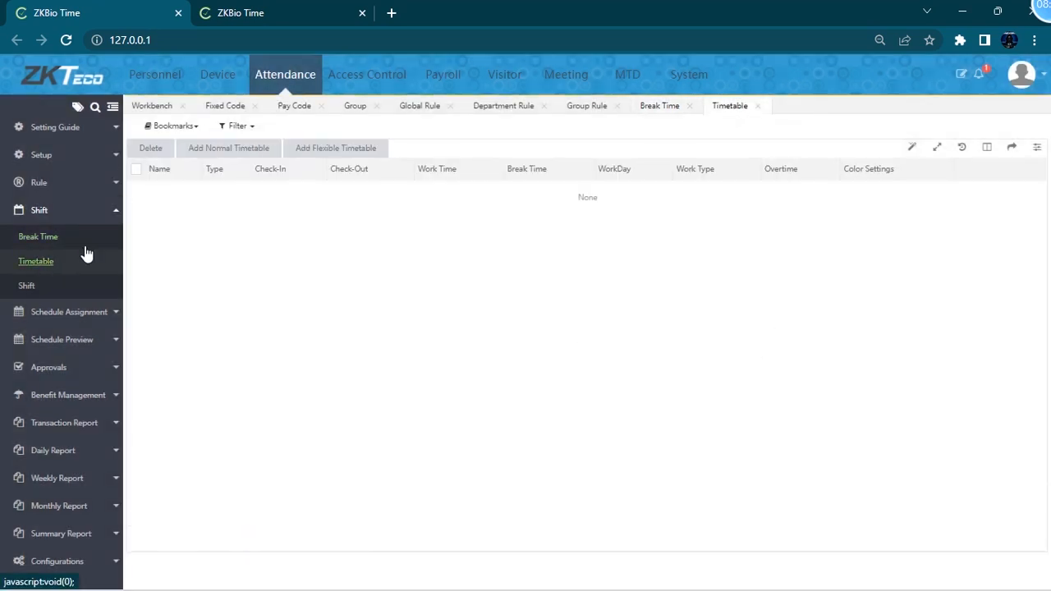
click(222, 156)
click(345, 198)
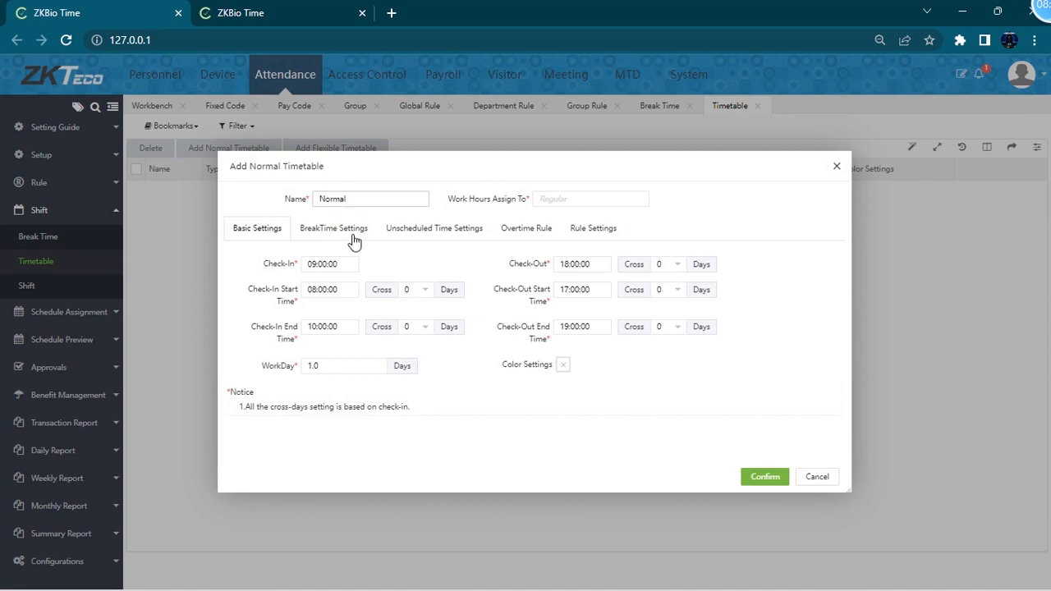
- Examine the default check-in and check-out time windows in the timetable's basic settings
drag(345, 266, 278, 281)
drag(612, 263, 506, 294)
click(339, 291)
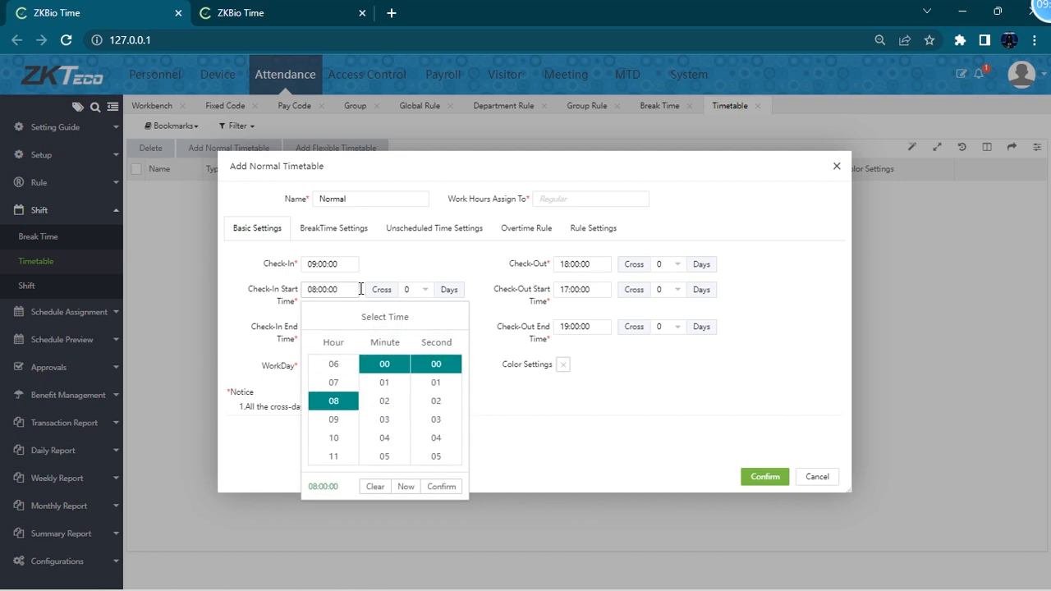
click(597, 289)
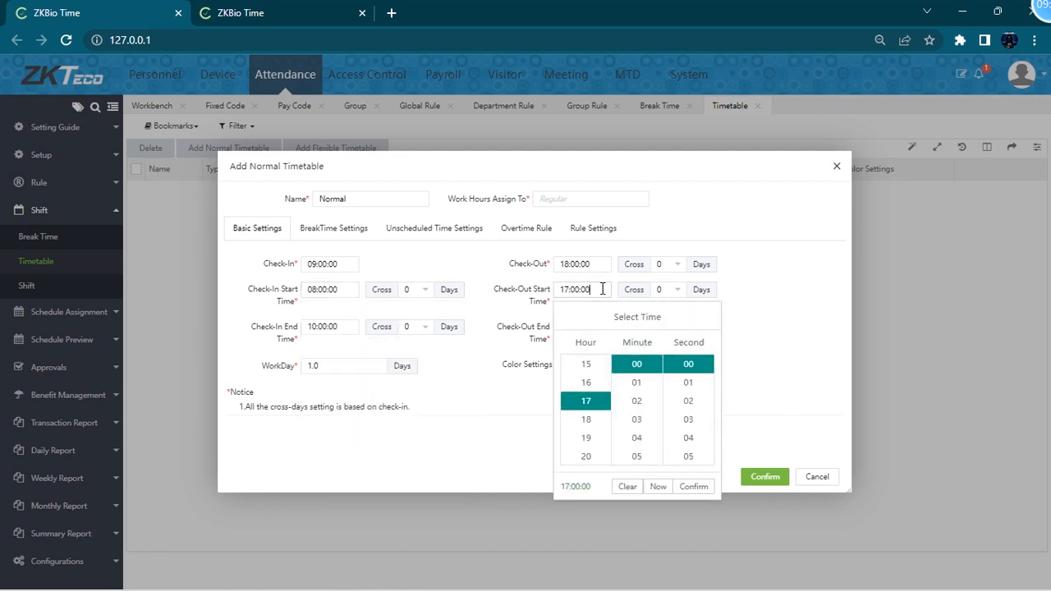
click(325, 330)
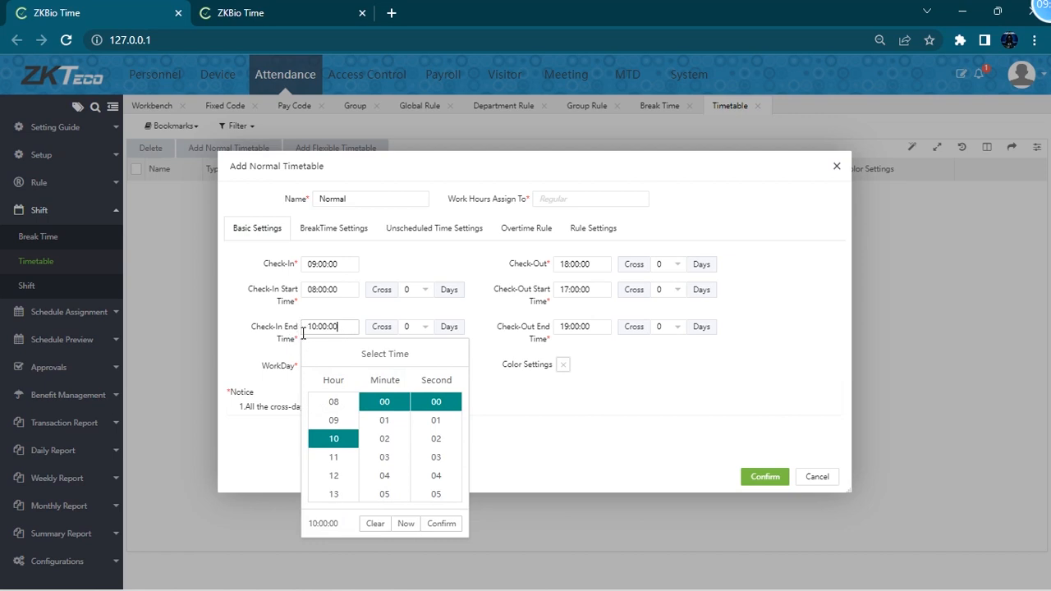
click(597, 328)
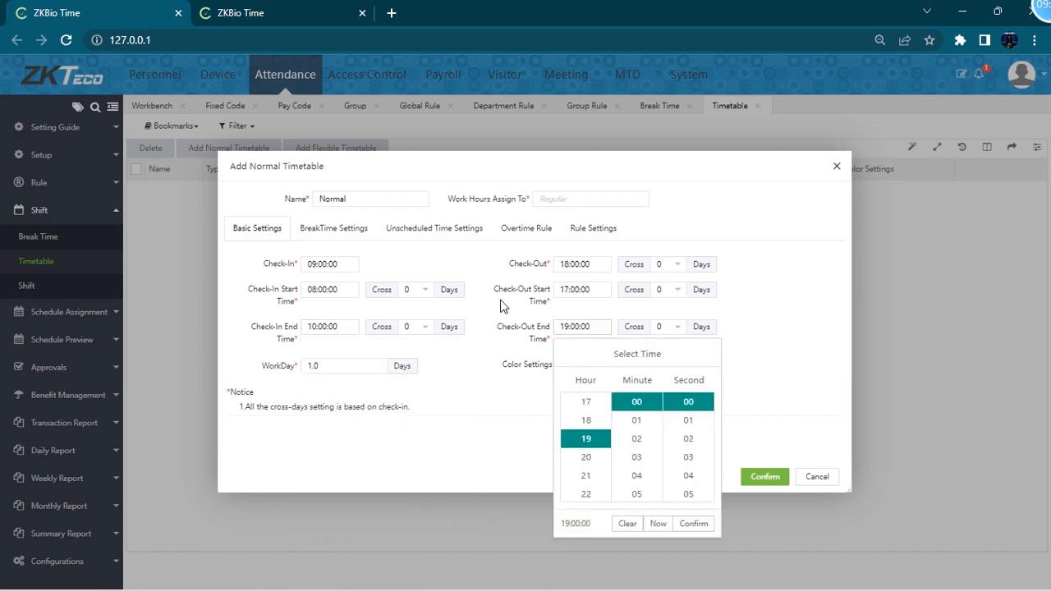
click(688, 523)
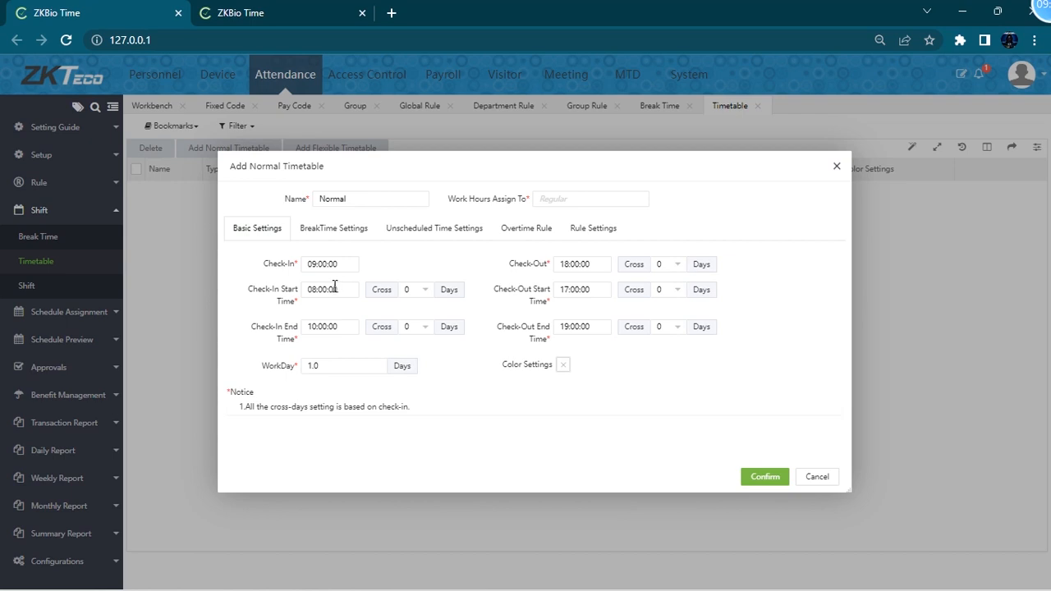
- Set the timetable's check-in time to 18:00:00
drag(345, 263, 273, 269)
click(325, 257)
scroll(335, 386, down, 4)
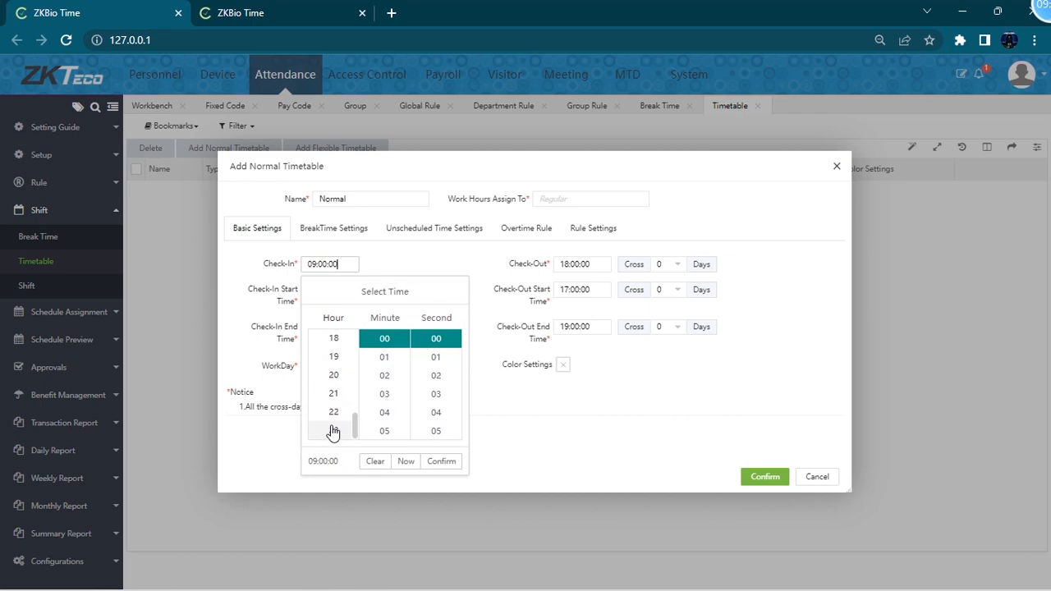
scroll(339, 410, up, 2)
scroll(341, 395, down, 2)
scroll(339, 369, up, 1)
click(335, 376)
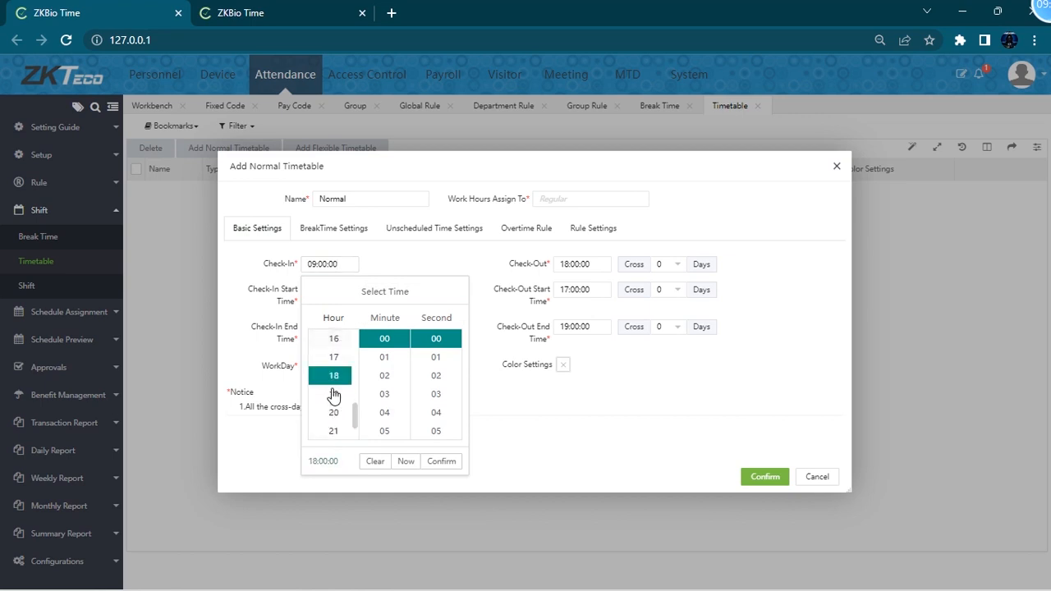
click(443, 461)
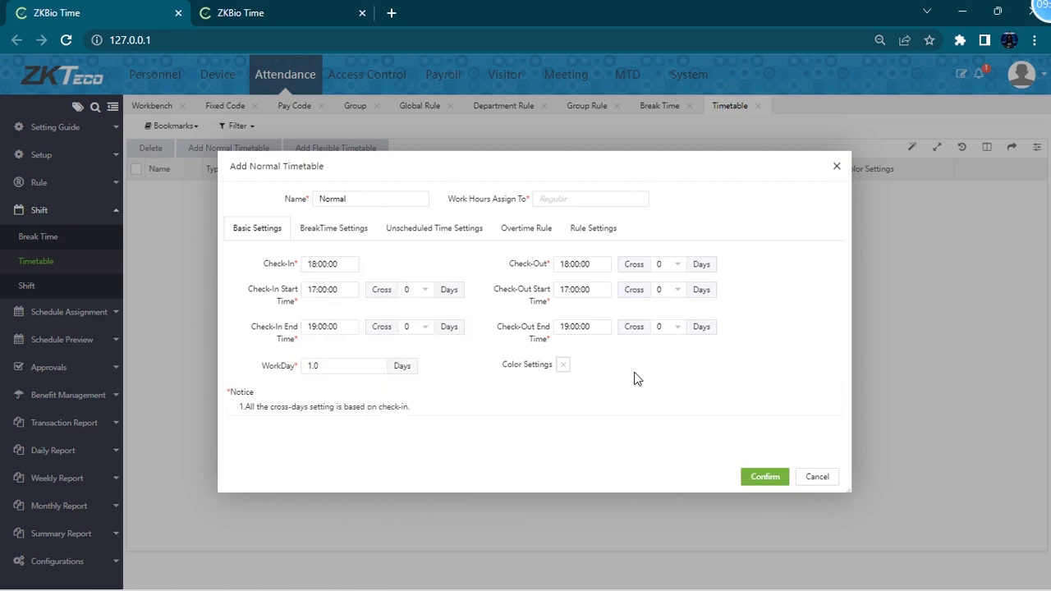
- Set the check-out time to 04:00:00, crossing 1 day
click(586, 264)
scroll(604, 378, up, 5)
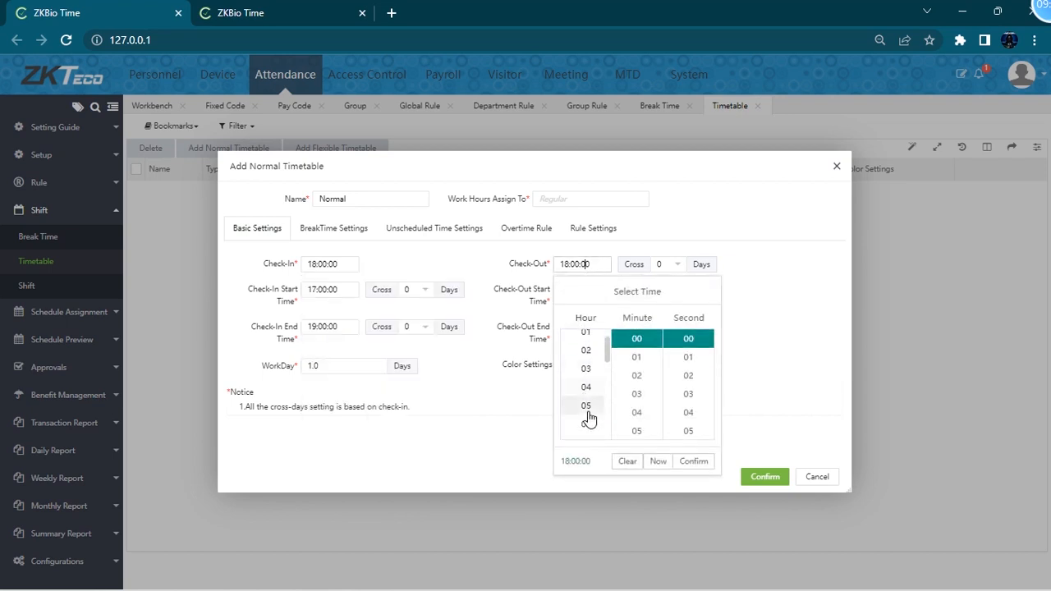
click(586, 387)
click(693, 460)
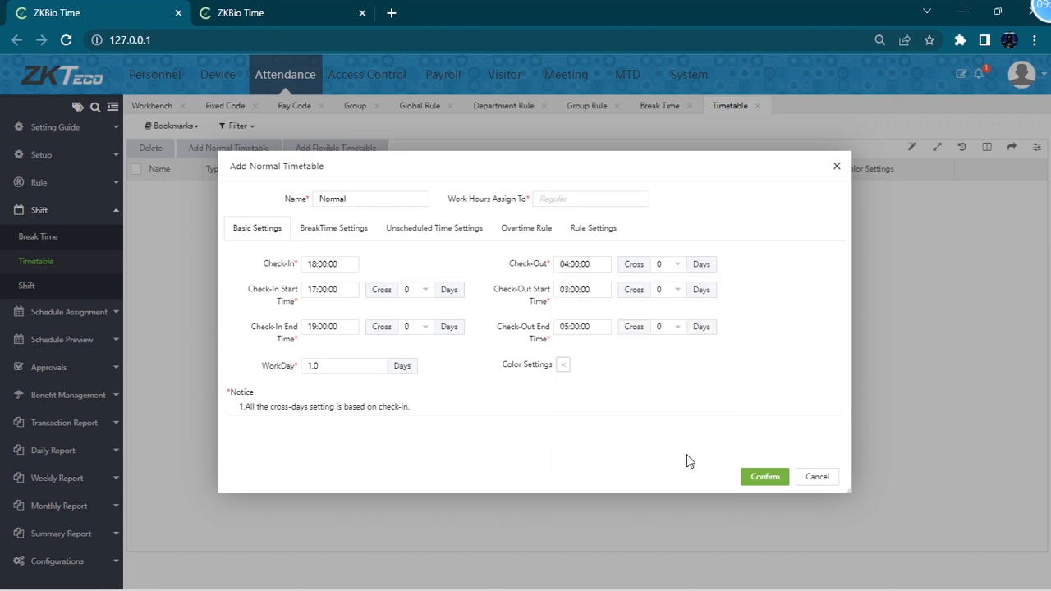
click(675, 266)
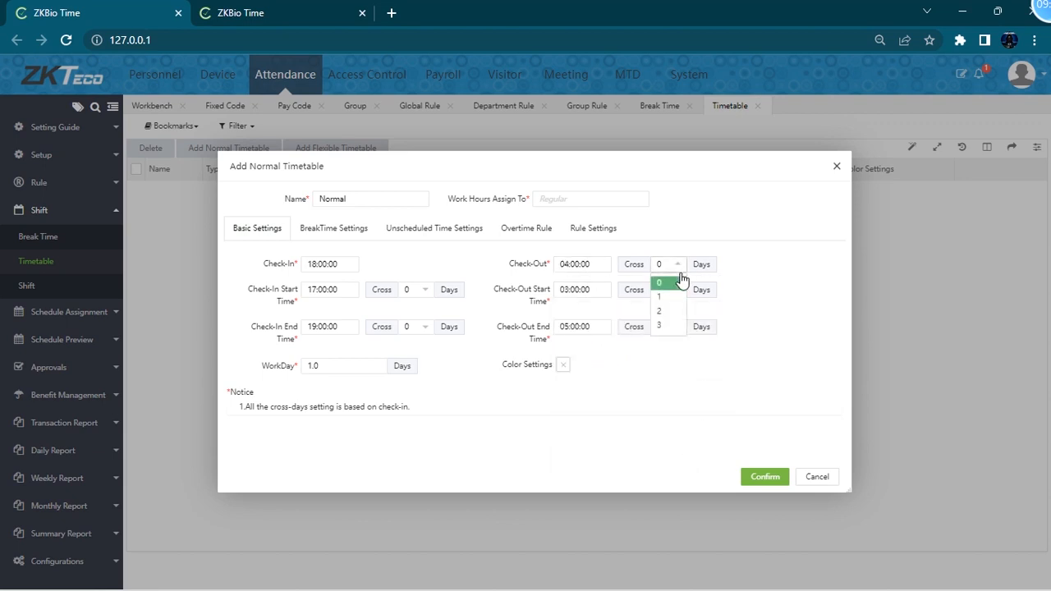
click(665, 303)
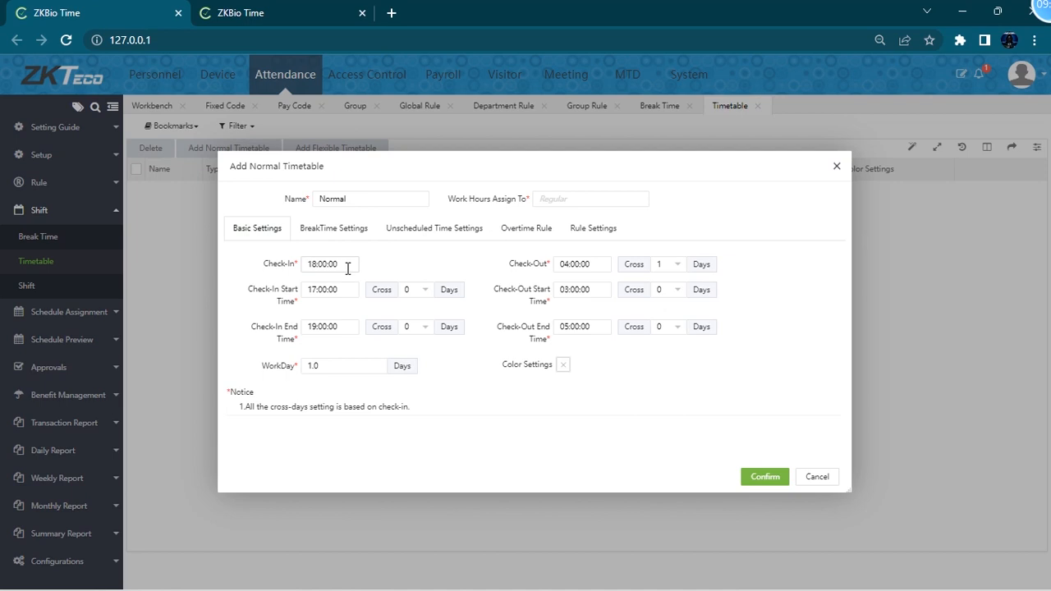
- Review the check-in and check-out time pickers and the cross-days notice
click(305, 264)
click(451, 260)
click(585, 264)
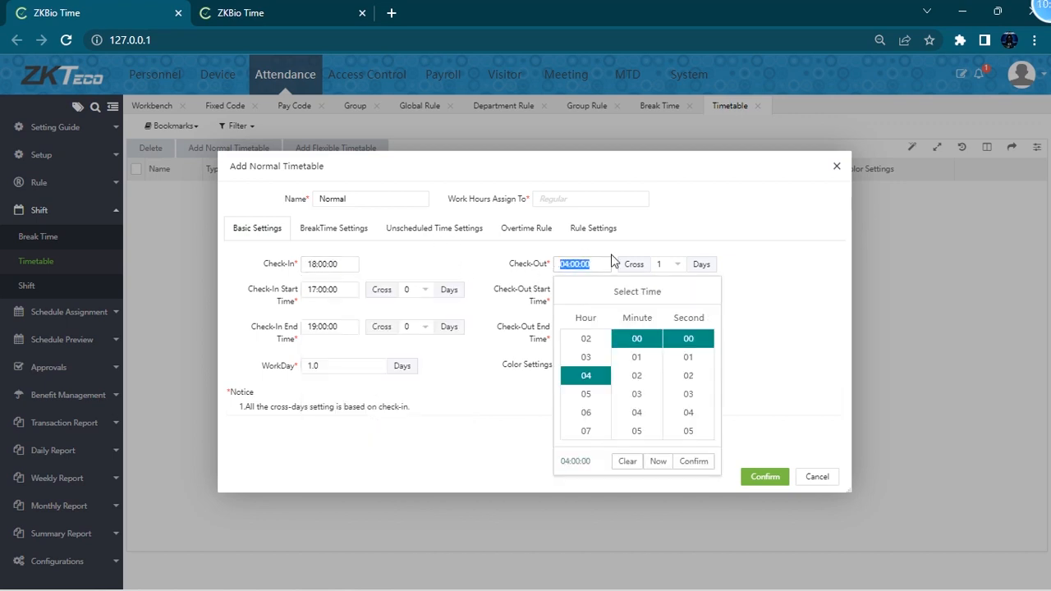
click(470, 270)
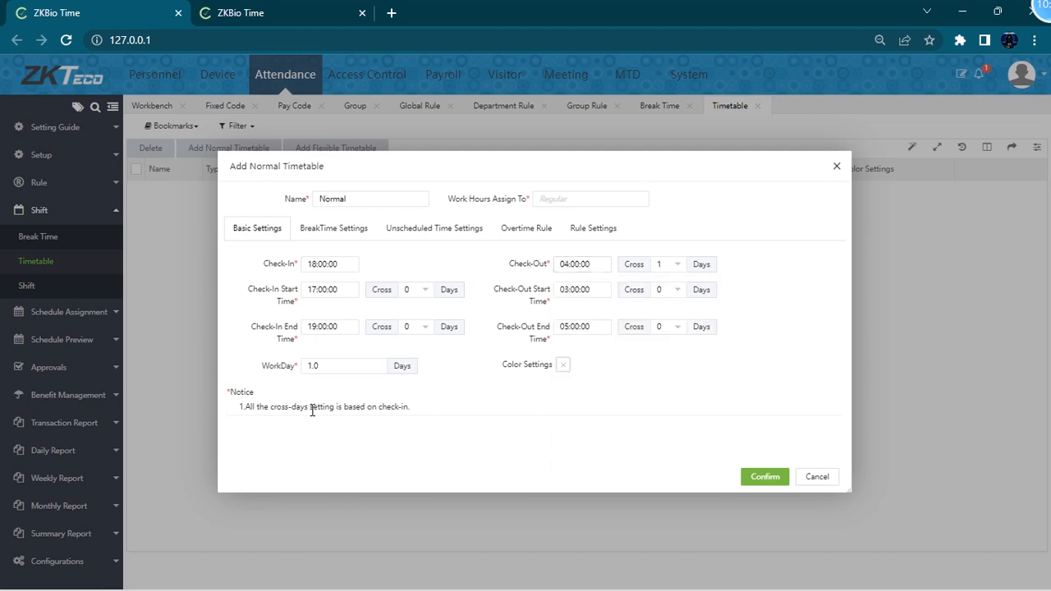
drag(256, 406, 410, 410)
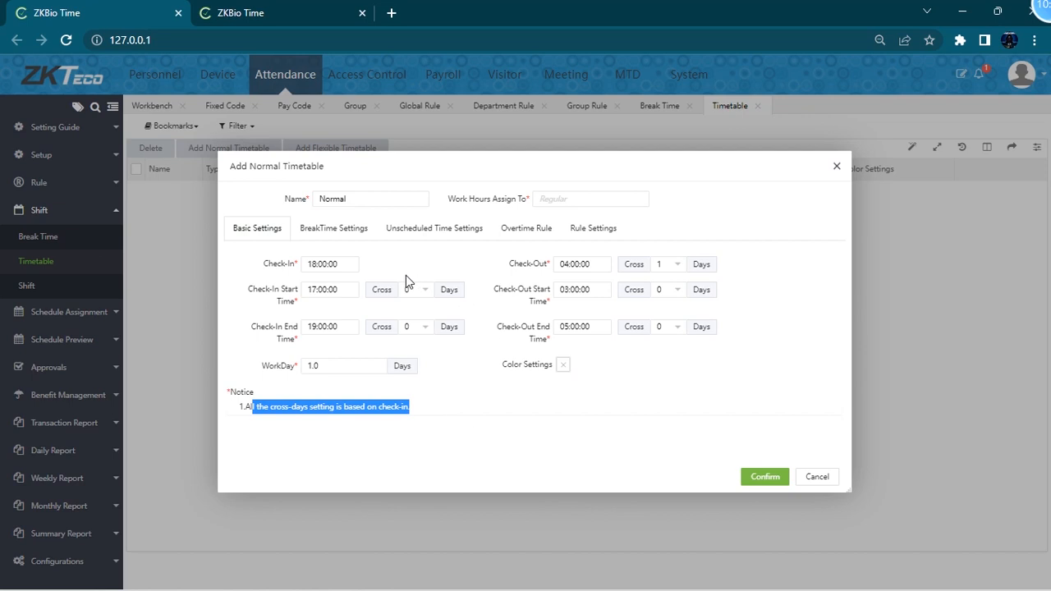
click(344, 264)
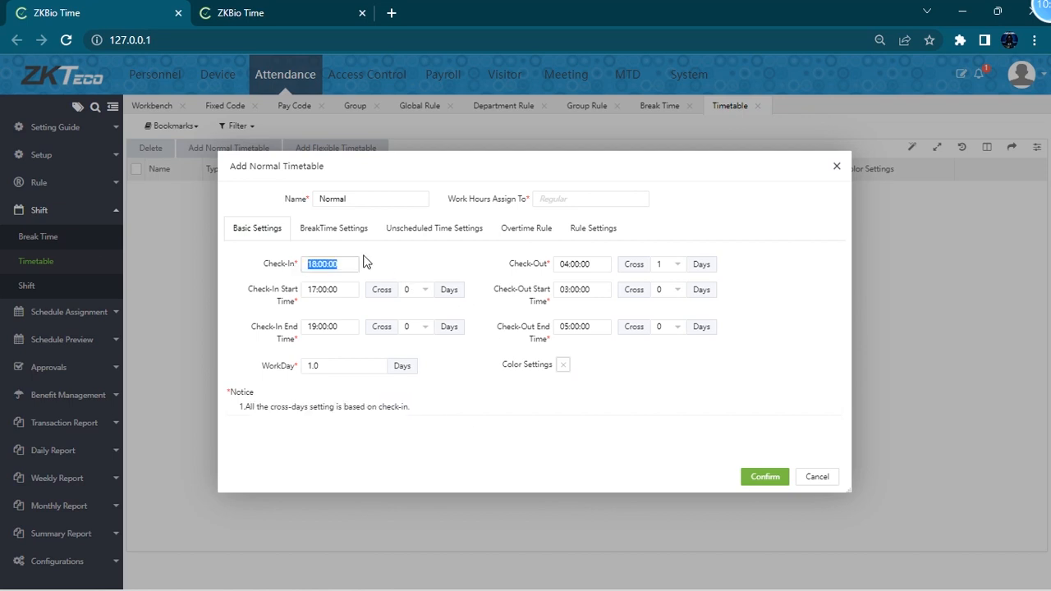
click(348, 265)
click(594, 264)
click(439, 243)
click(305, 268)
click(351, 264)
scroll(337, 361, up, 5)
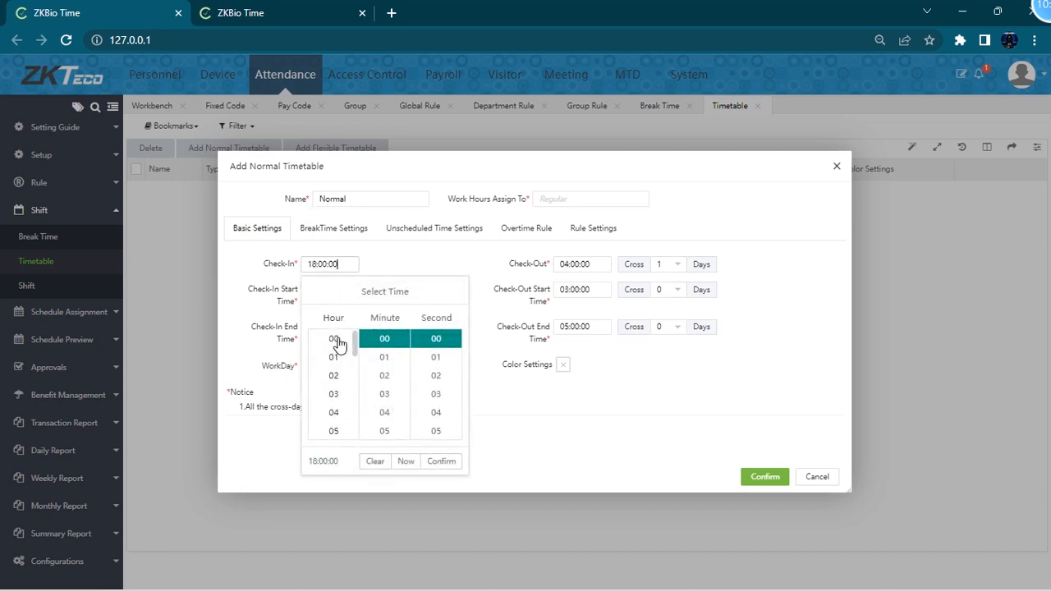
scroll(320, 378, down, 1)
scroll(347, 425, down, 1)
scroll(337, 356, up, 1)
click(585, 257)
- Set the check-in time to 09:00:00 and the check-out time to 18:00:00
click(329, 263)
scroll(338, 375, up, 3)
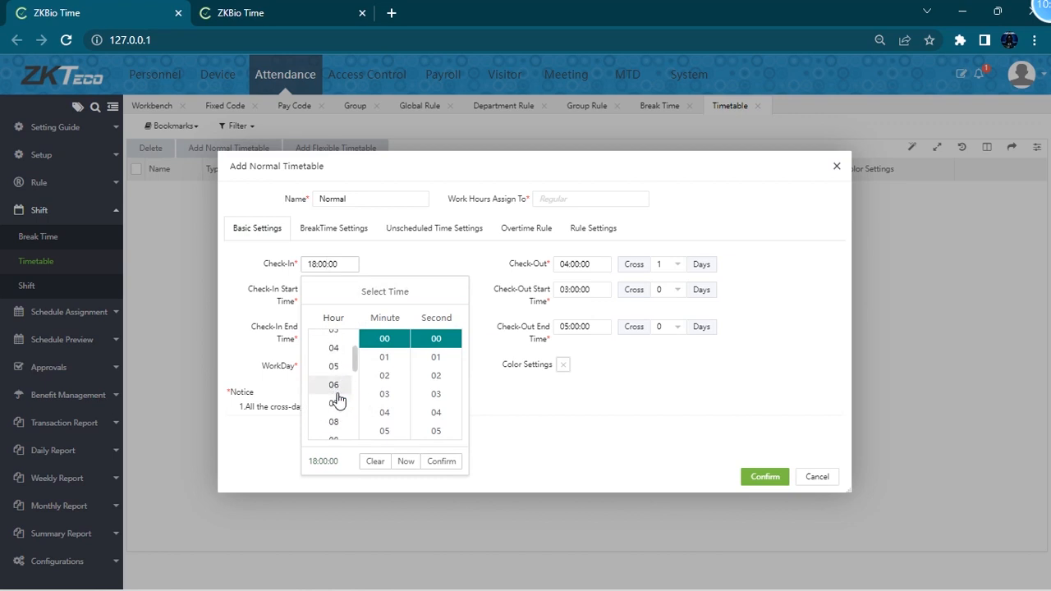
click(335, 431)
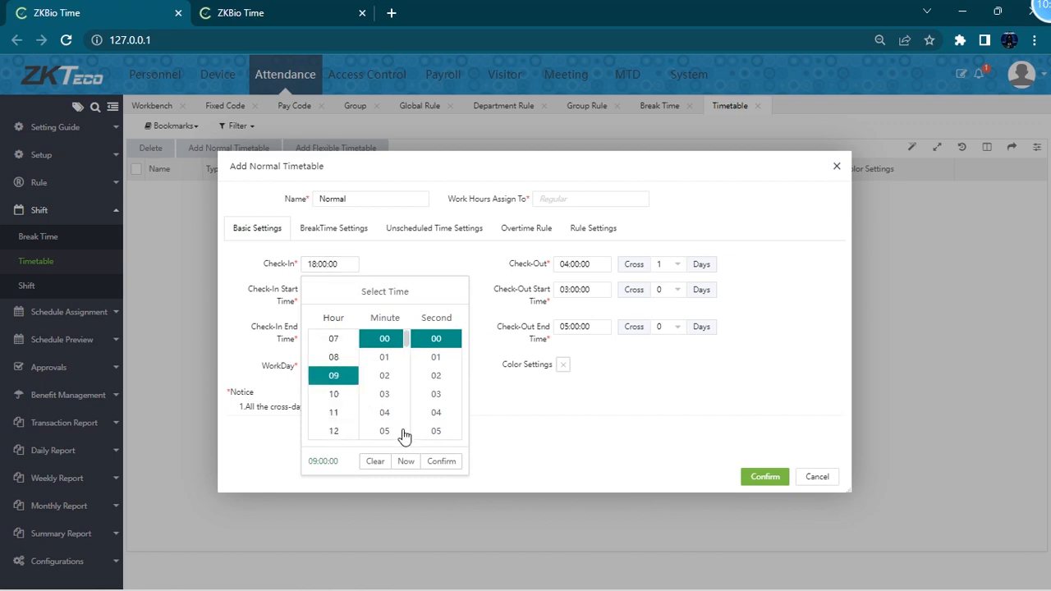
click(483, 424)
click(575, 265)
scroll(585, 394, down, 6)
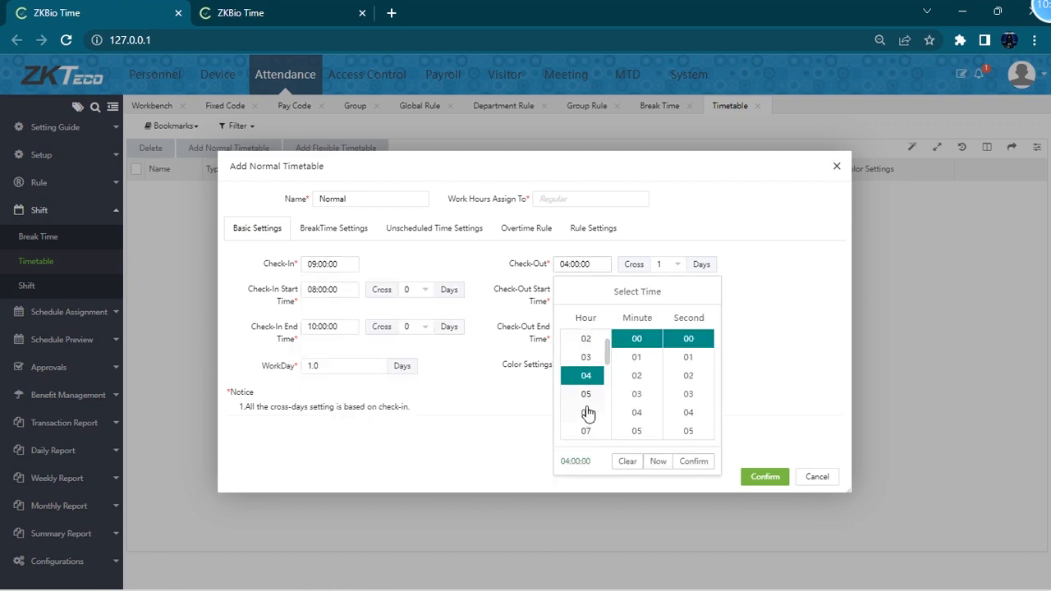
scroll(588, 423, up, 2)
click(587, 414)
click(692, 462)
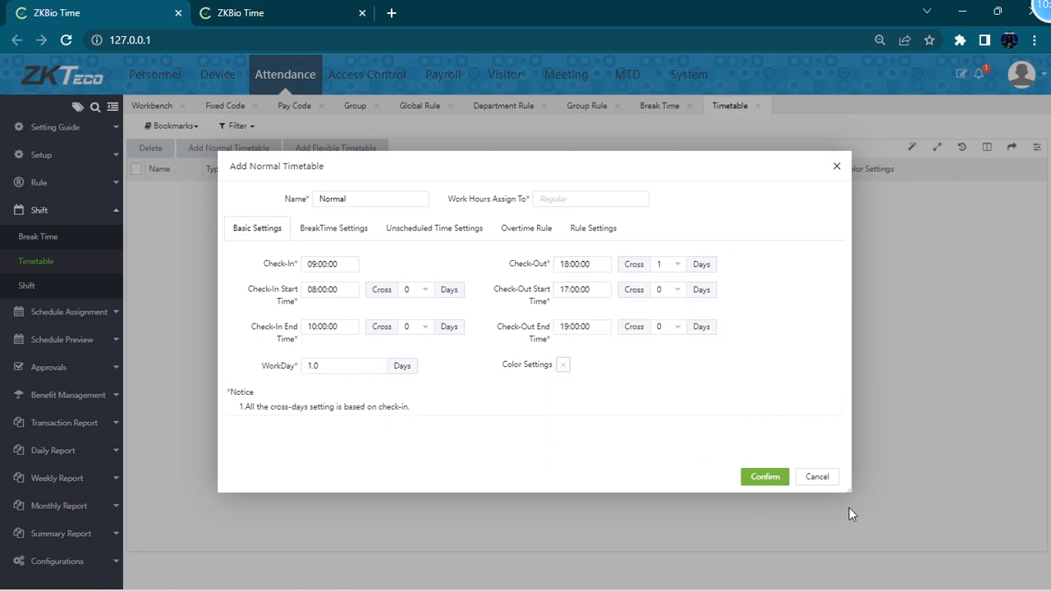
- Select the Break break time for the timetable and enable both Early In and Late Out unscheduled time
click(333, 238)
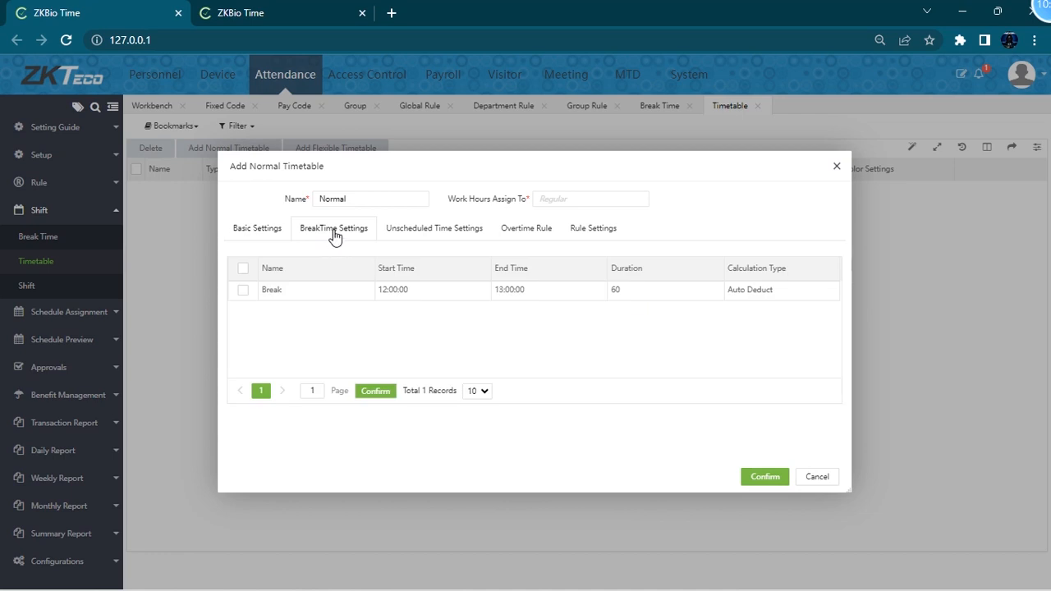
click(243, 269)
click(450, 236)
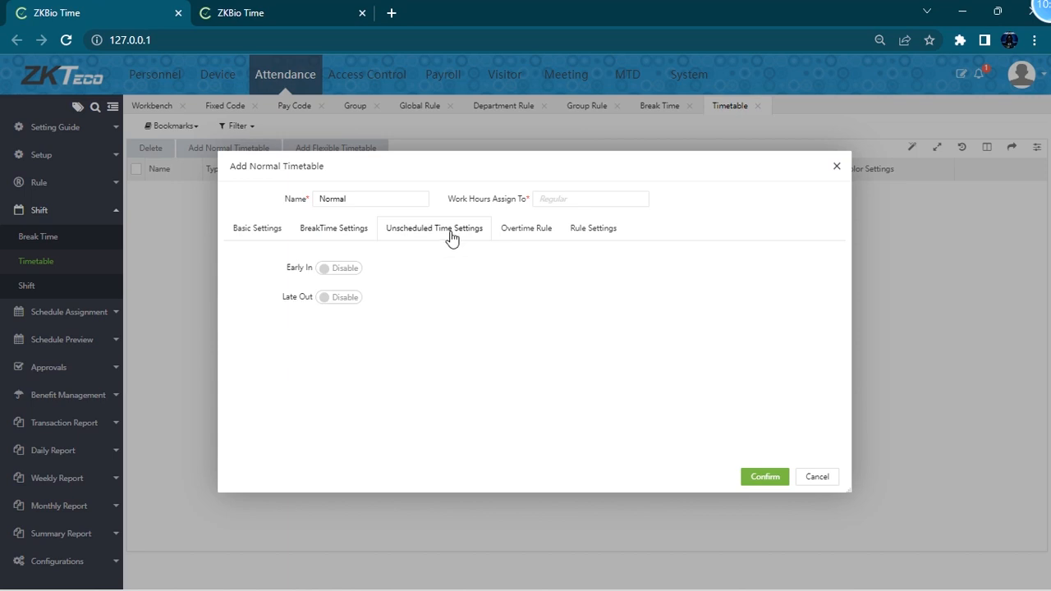
click(339, 271)
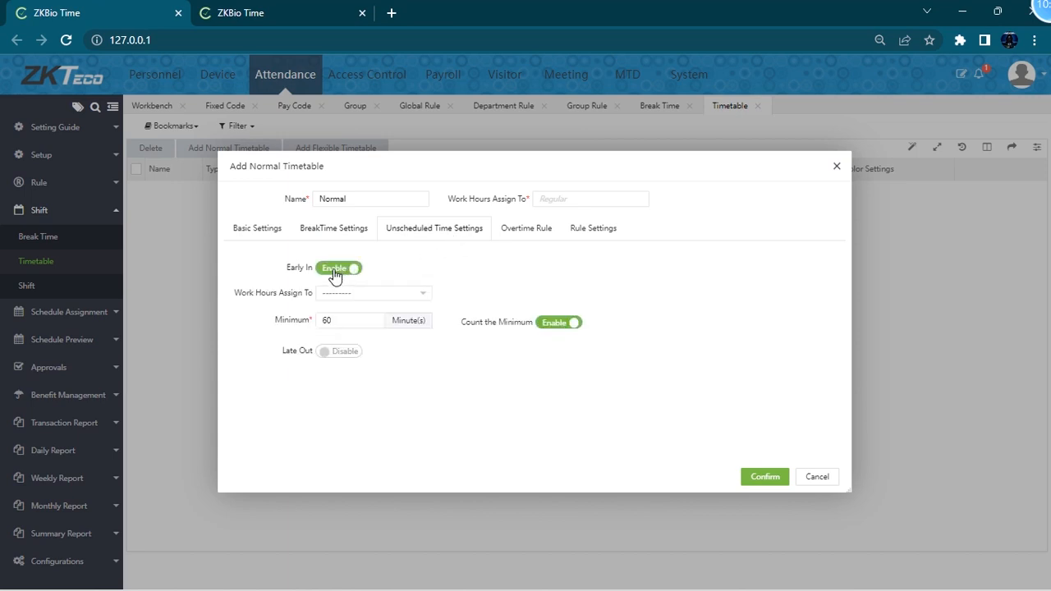
click(340, 353)
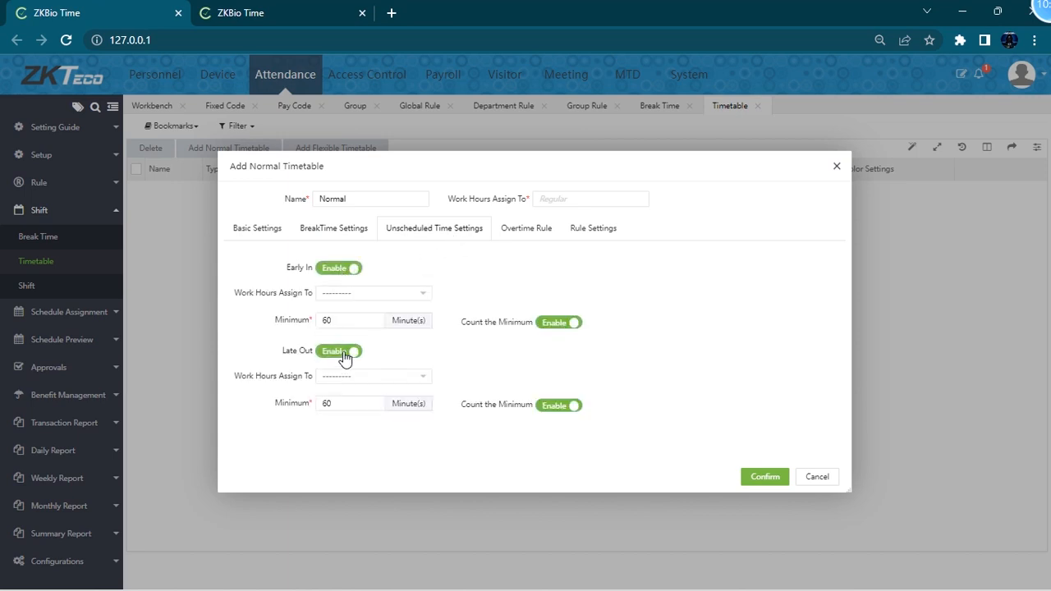
- Assign both Early In and Late Out unscheduled work hours to Regular
click(353, 294)
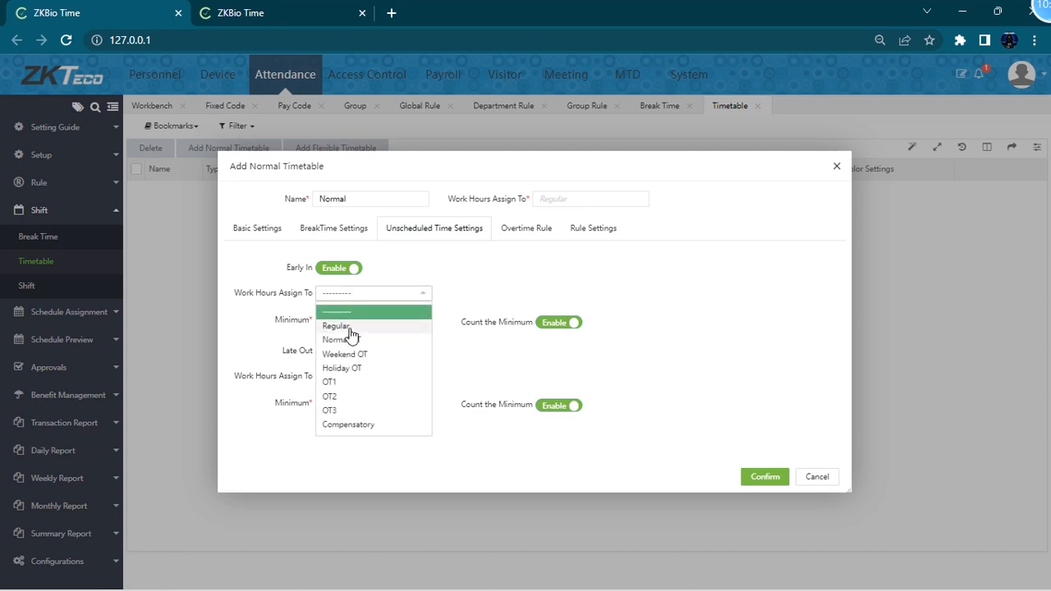
click(350, 327)
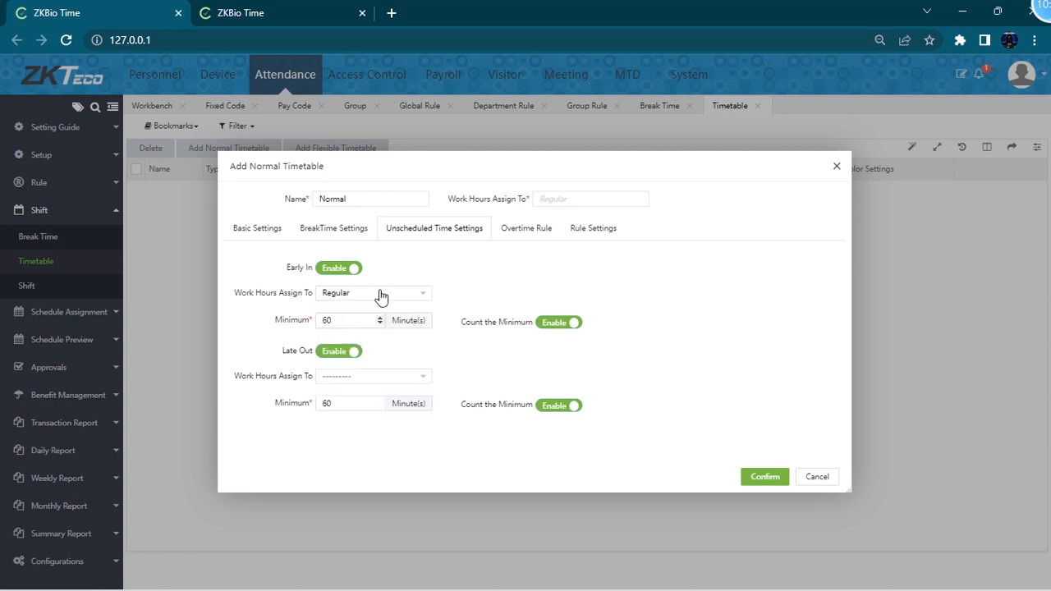
click(360, 376)
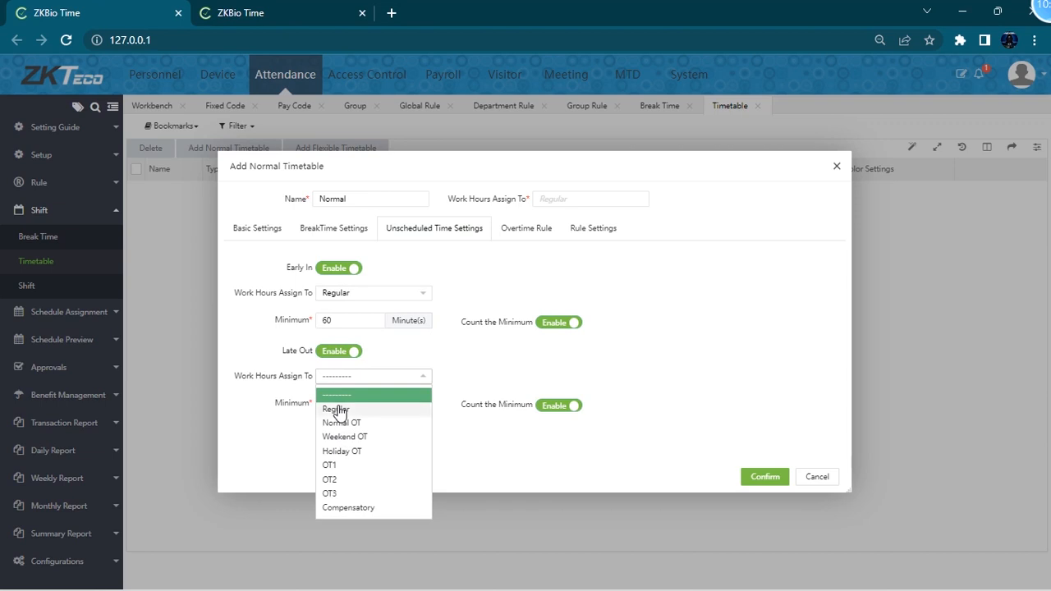
click(336, 410)
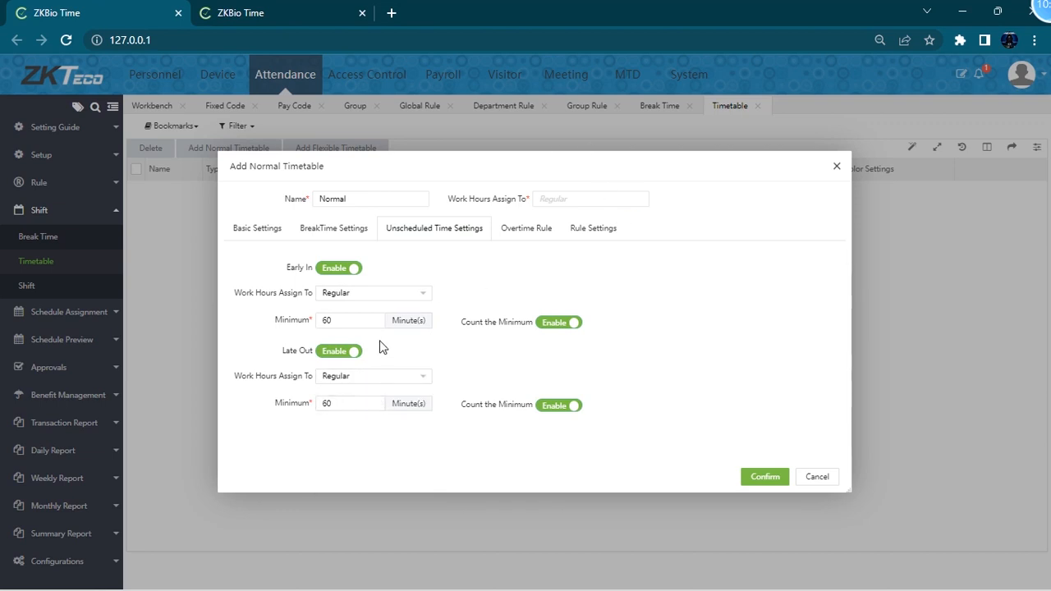
double_click(345, 403)
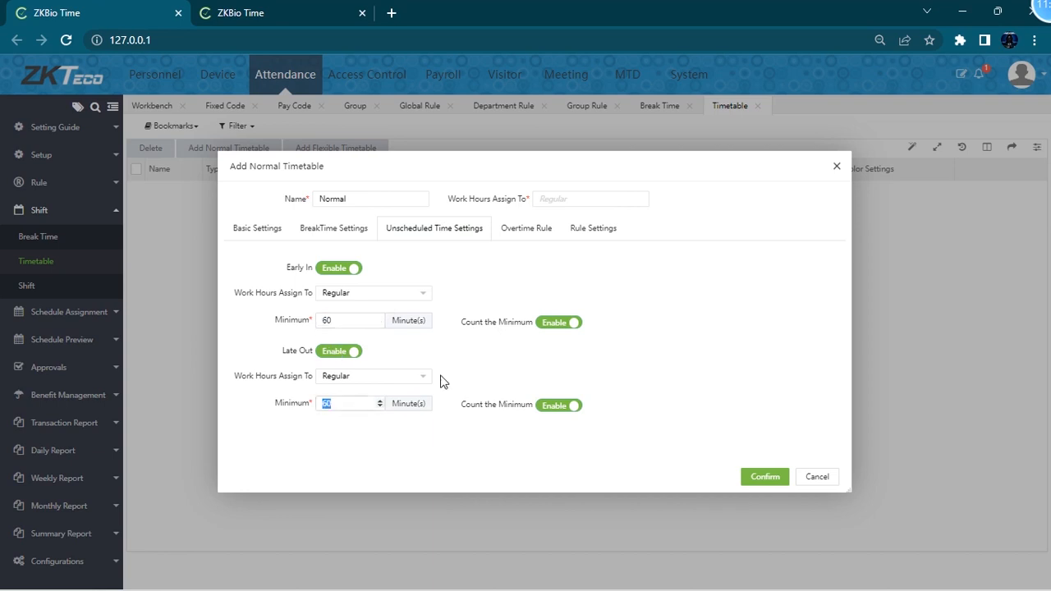
click(536, 233)
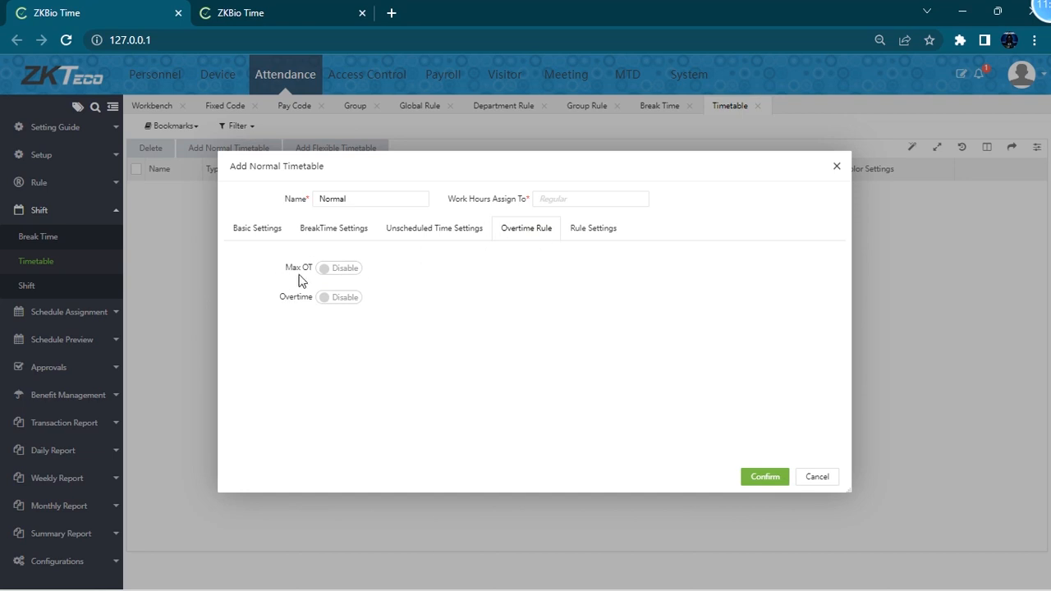
click(341, 269)
drag(577, 265, 515, 272)
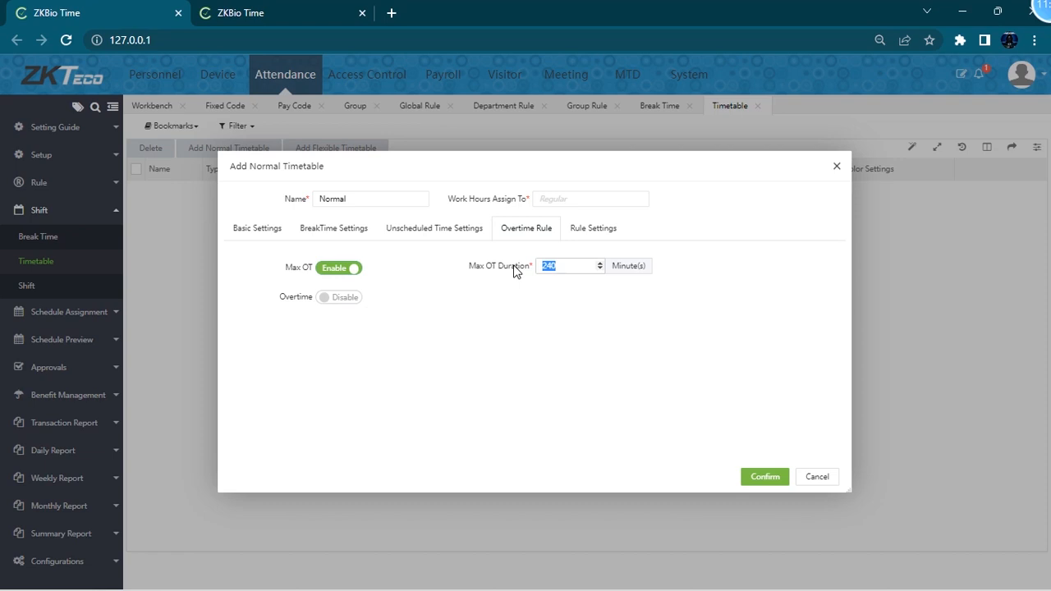
click(571, 266)
click(601, 265)
click(600, 264)
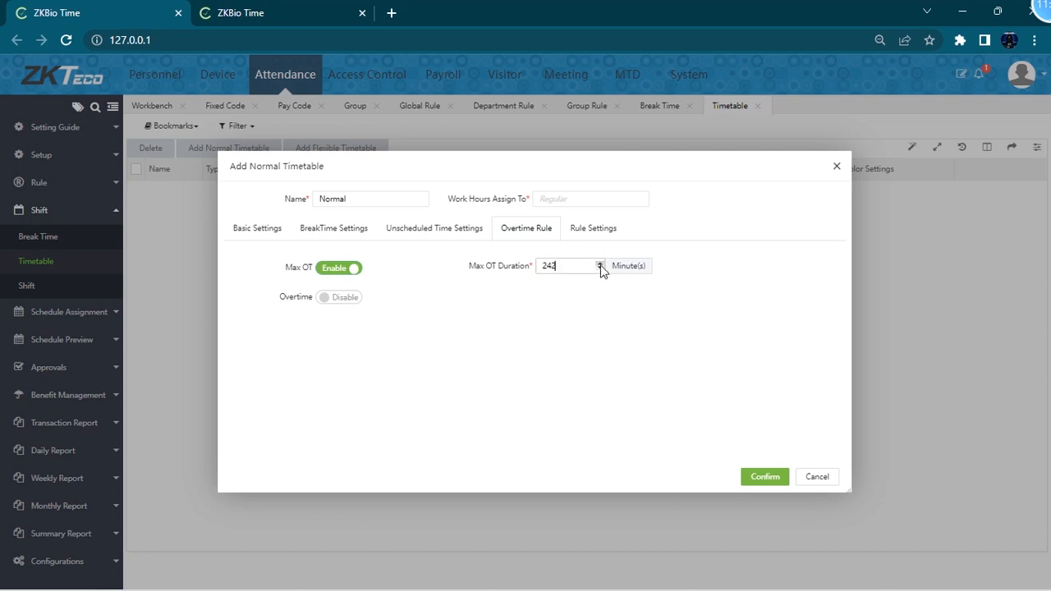
click(337, 268)
- Enable Overtime and assign the three overtime work-hour rows to OT1, OT2 and OT3
click(336, 299)
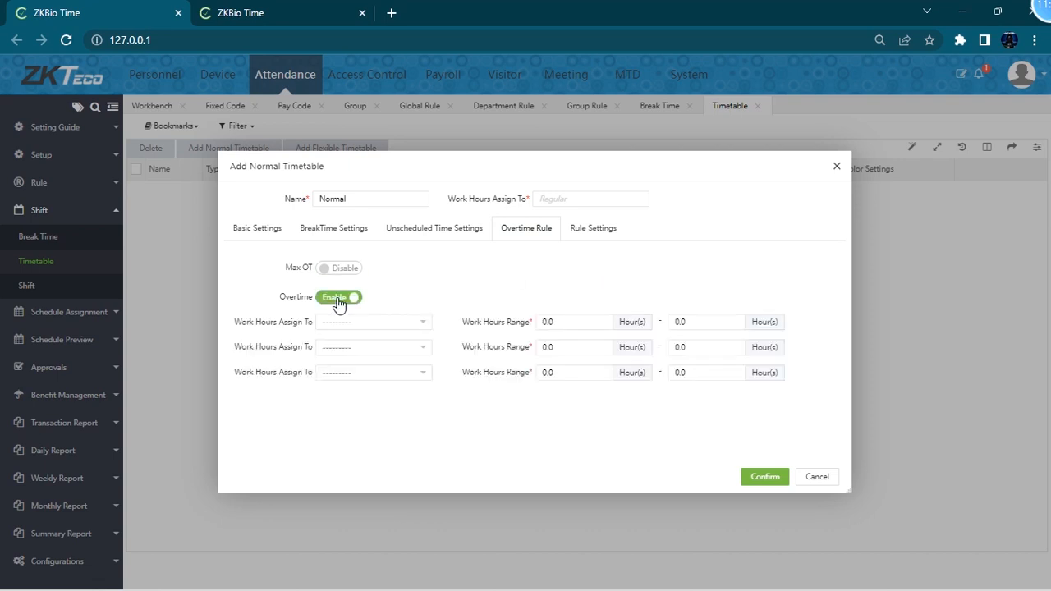
click(372, 326)
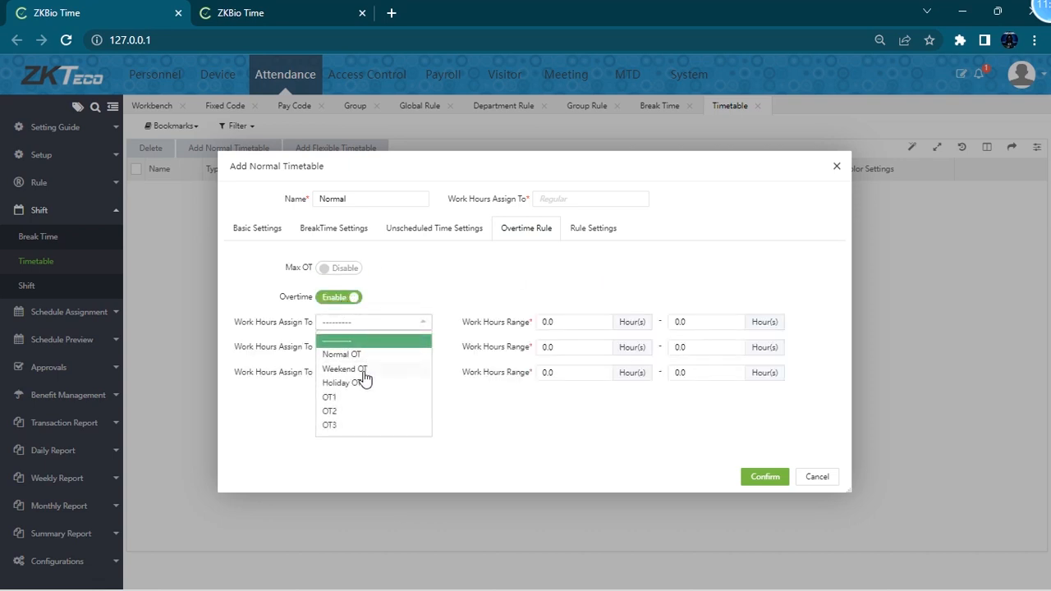
click(364, 369)
click(368, 325)
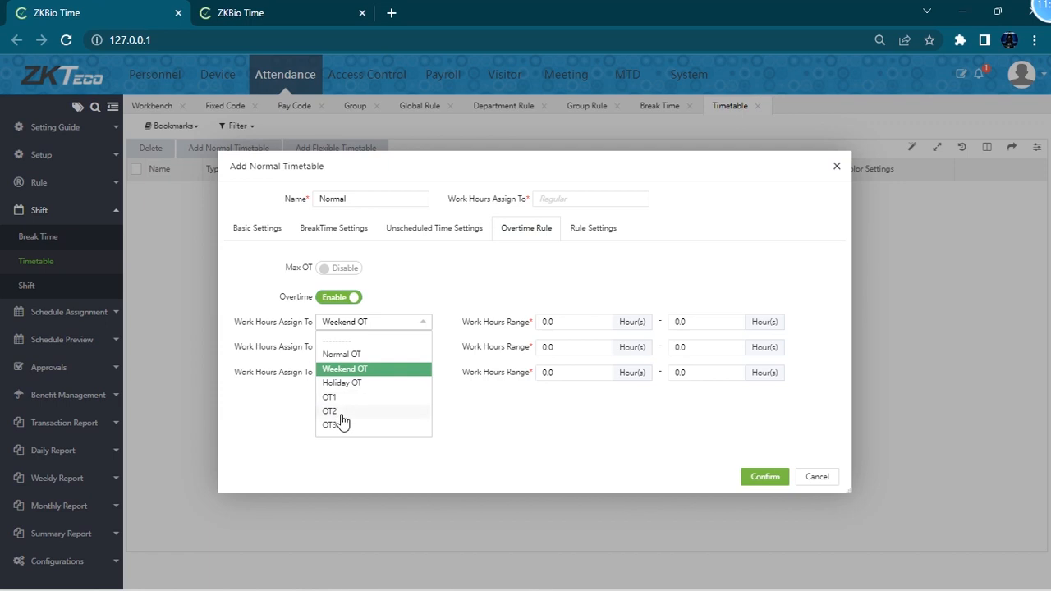
click(343, 398)
click(356, 352)
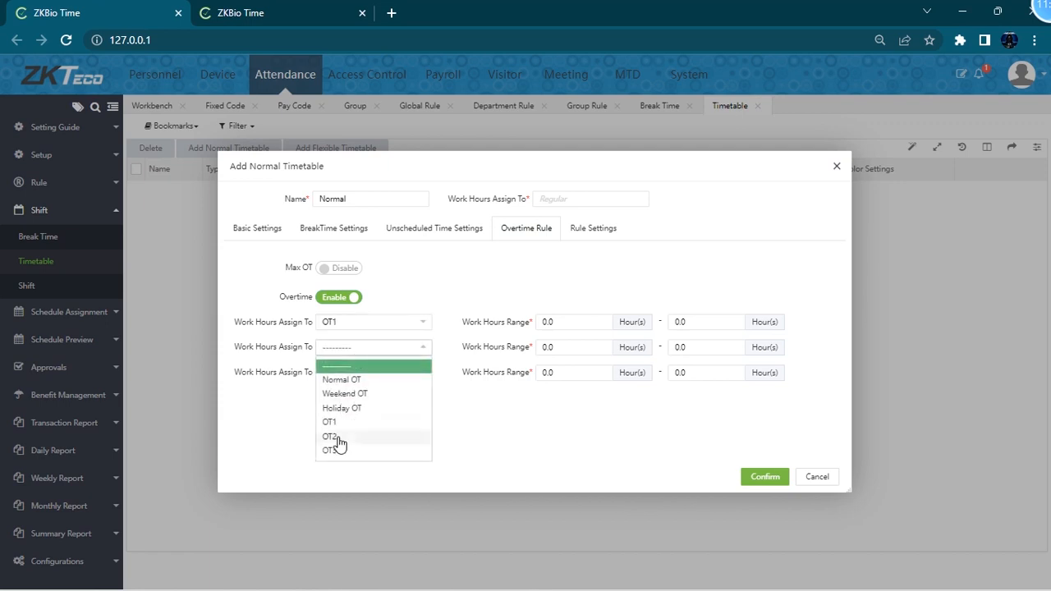
click(339, 438)
click(354, 373)
click(346, 463)
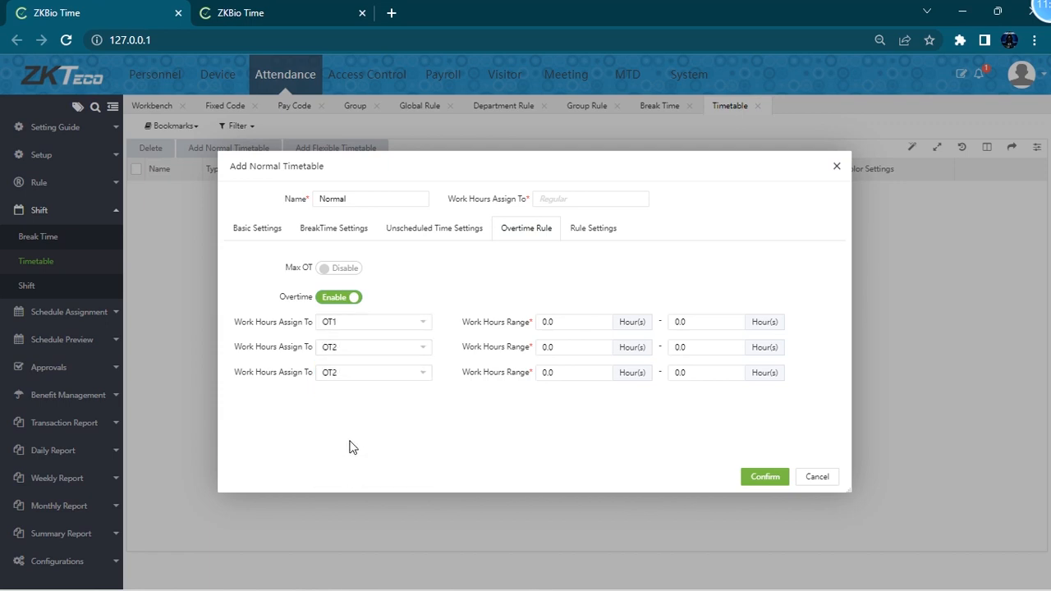
click(393, 375)
click(359, 476)
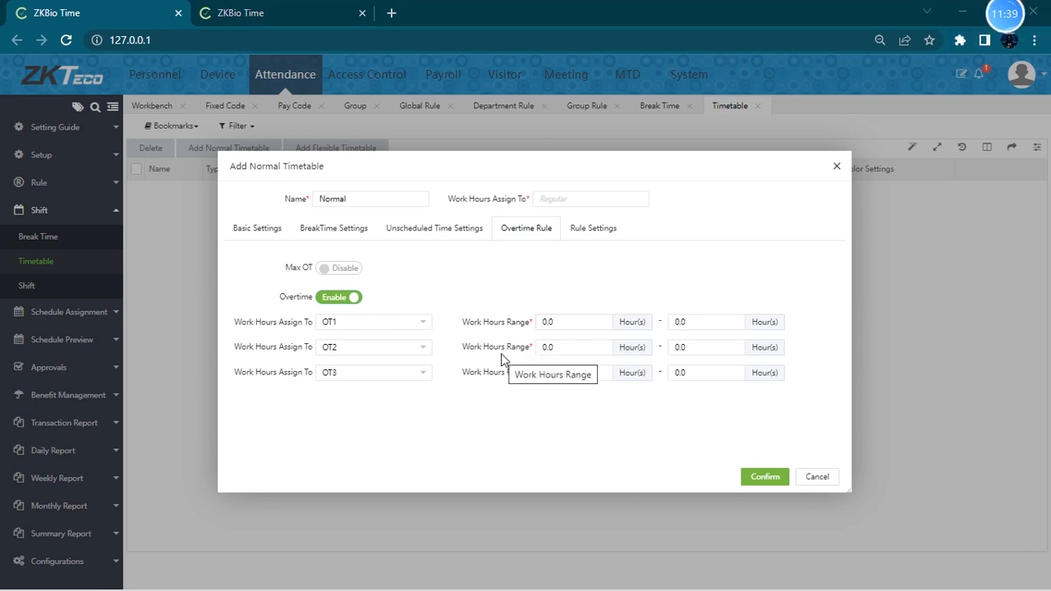
- Review the timetable's basic settings and break time selection before returning to the overtime rule
click(255, 228)
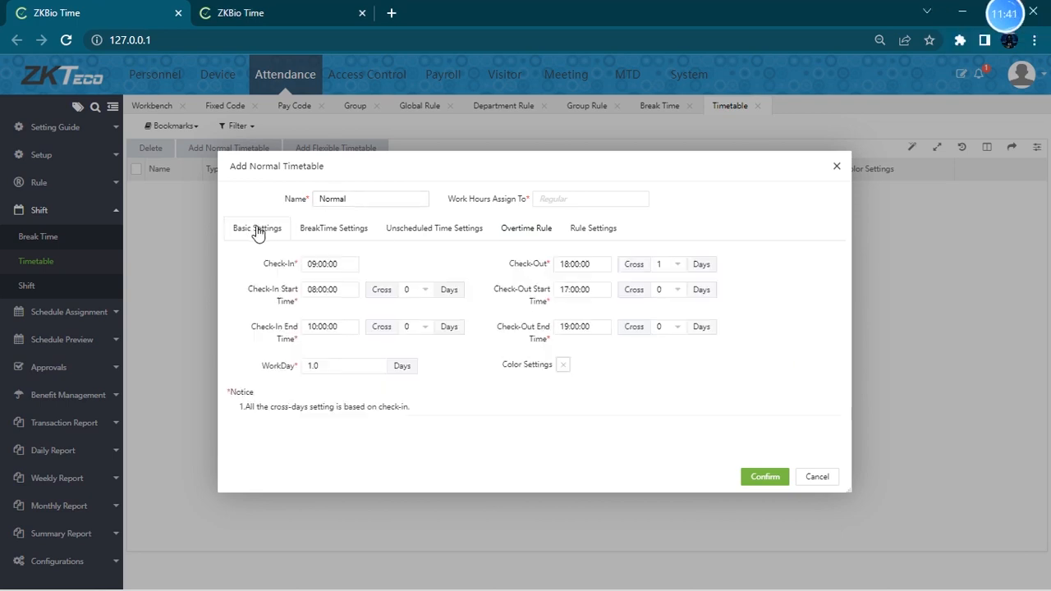
click(343, 264)
click(593, 264)
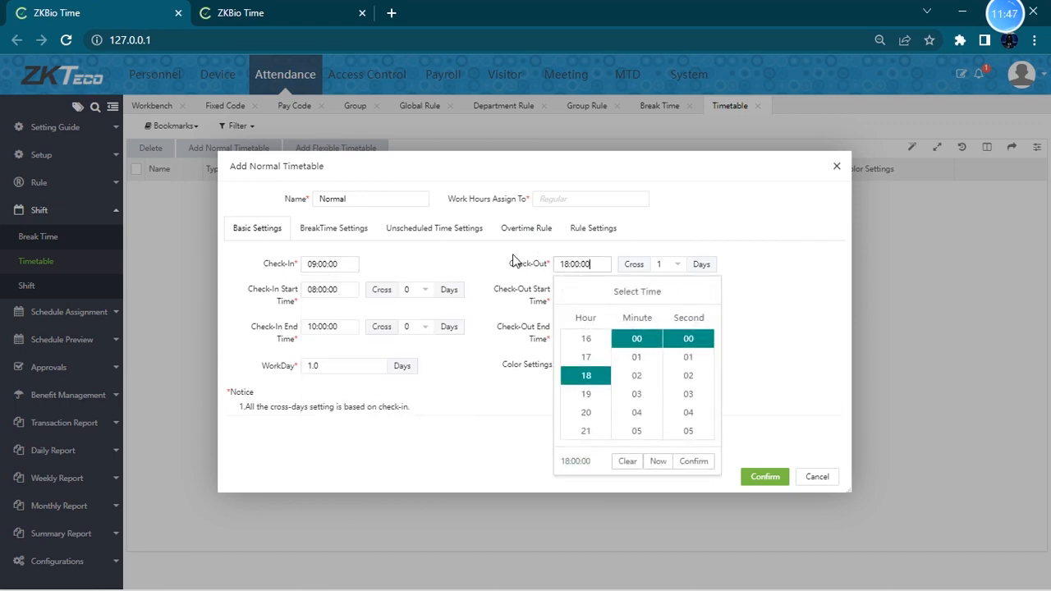
click(344, 233)
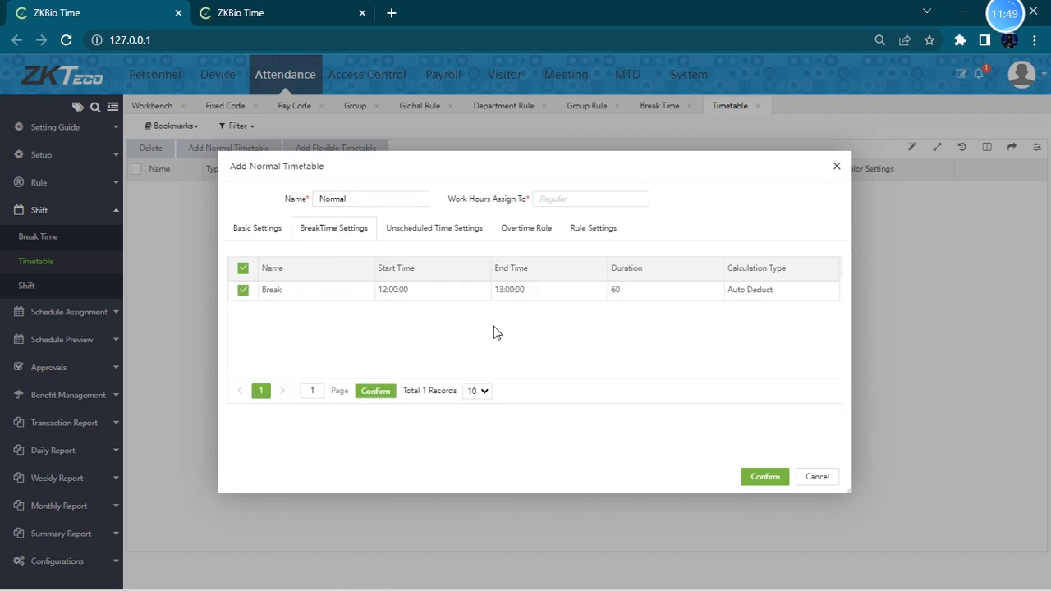
click(527, 234)
- Set the OT1 work hours range to 8–9 hours and OT2 to 9–10 hours, then start the OT3 range
click(577, 323)
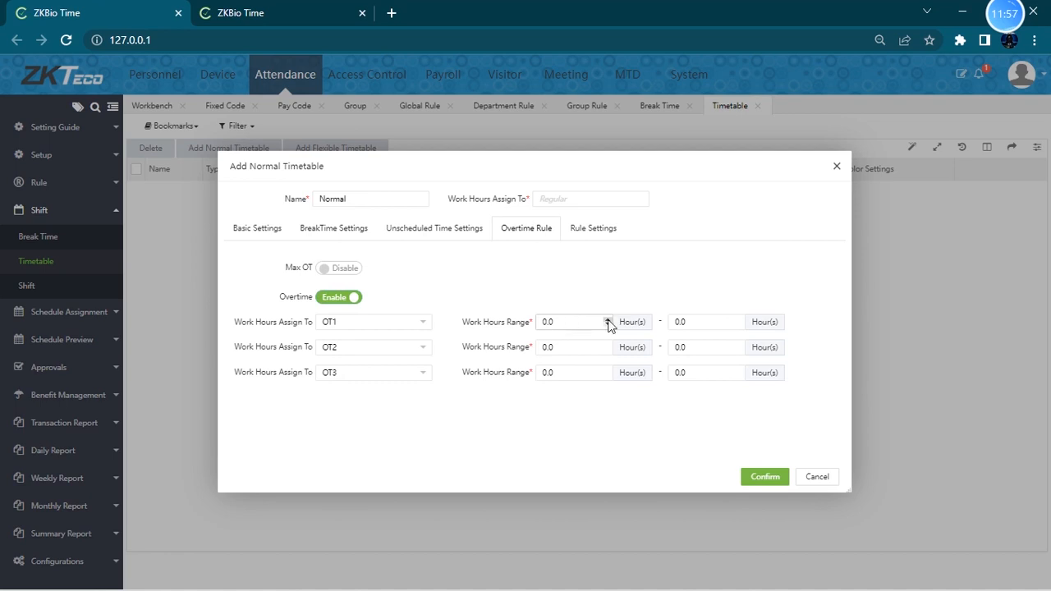
click(608, 320)
click(741, 320)
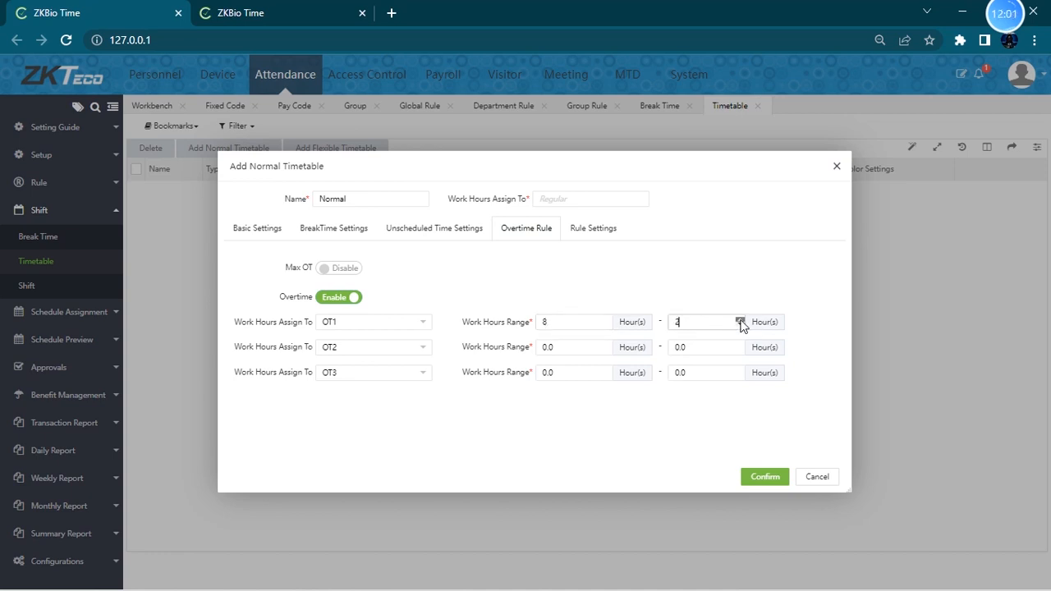
click(741, 320)
click(592, 345)
click(607, 344)
click(608, 345)
click(741, 346)
click(582, 372)
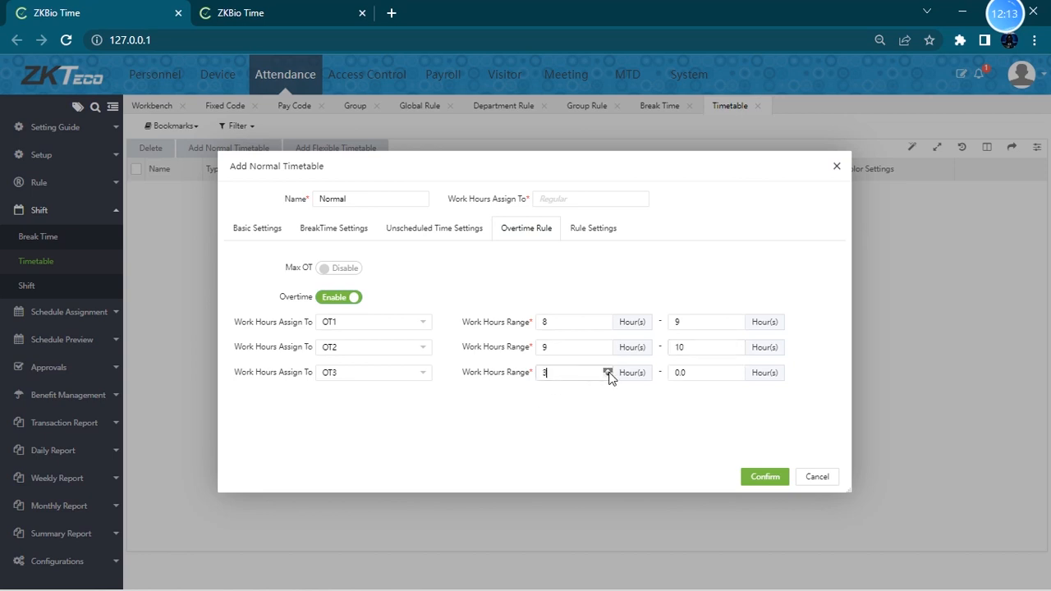
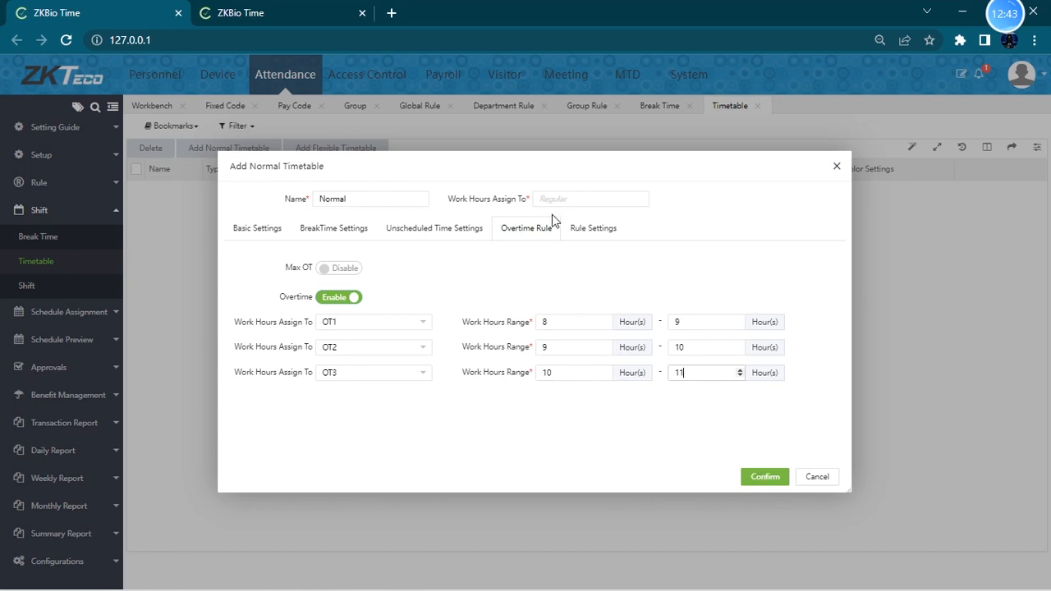
- Review the Rule Settings options for required clock-in and clock-out, allowed late-in and early-out, and punch state
click(593, 229)
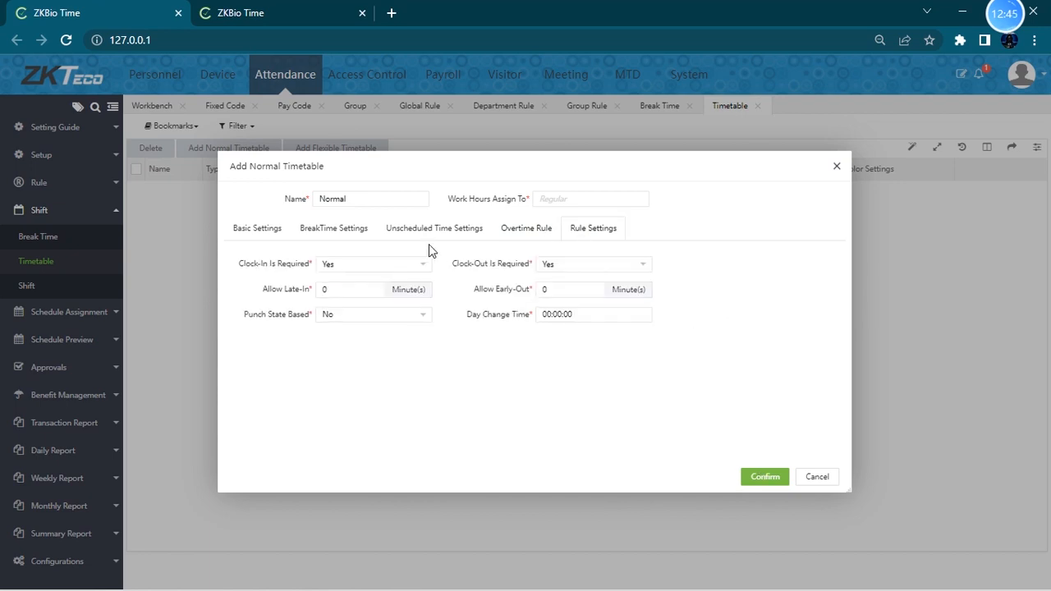
click(558, 237)
click(594, 233)
click(391, 267)
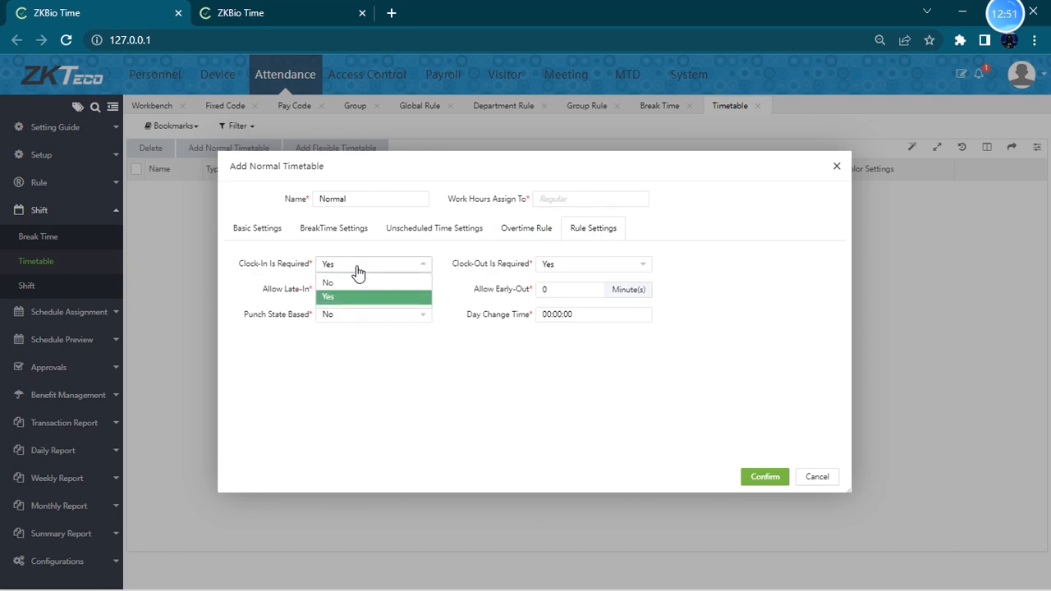
click(275, 269)
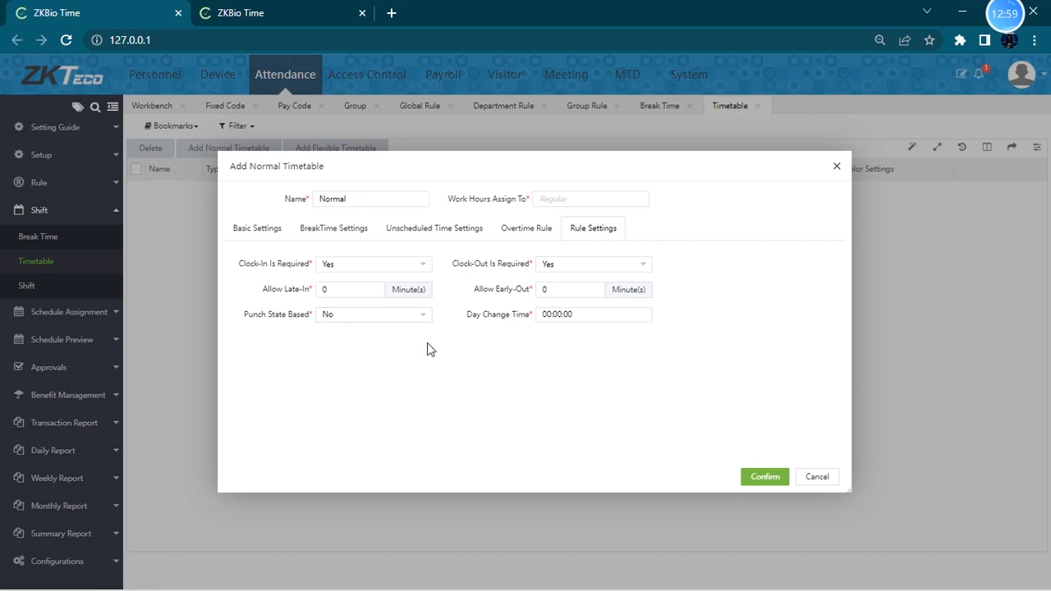
click(384, 318)
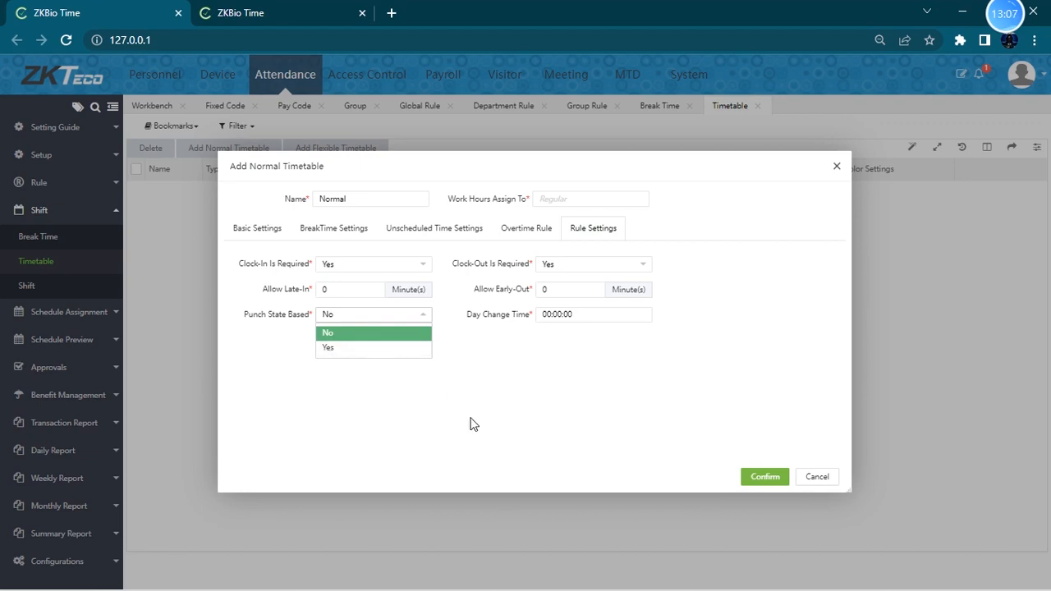
click(508, 384)
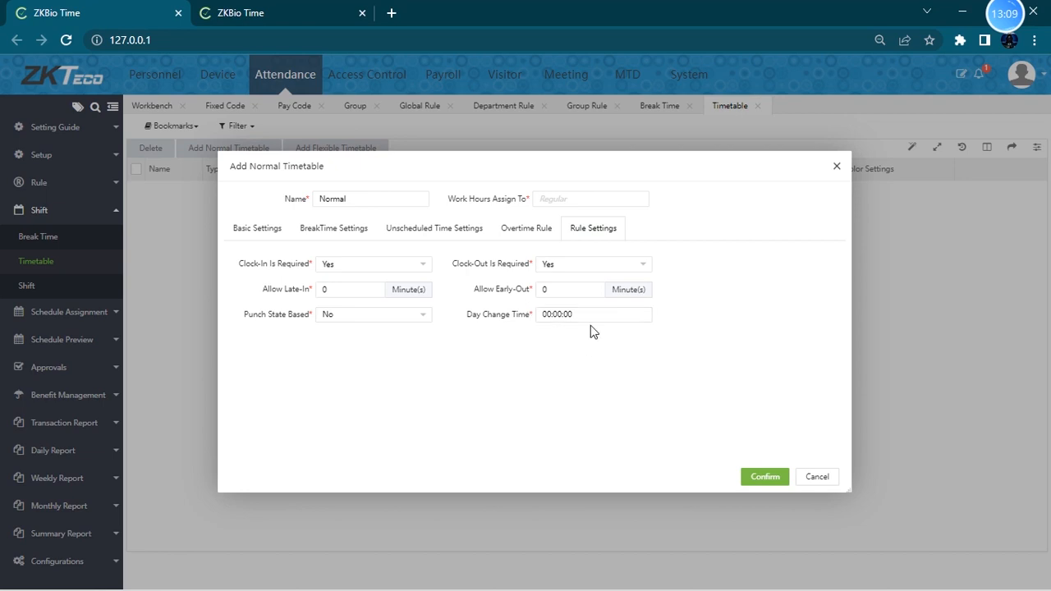
click(767, 478)
- Check the timetable's basic times, adjust the check-out Cross days option, and save the Normal timetable
click(286, 230)
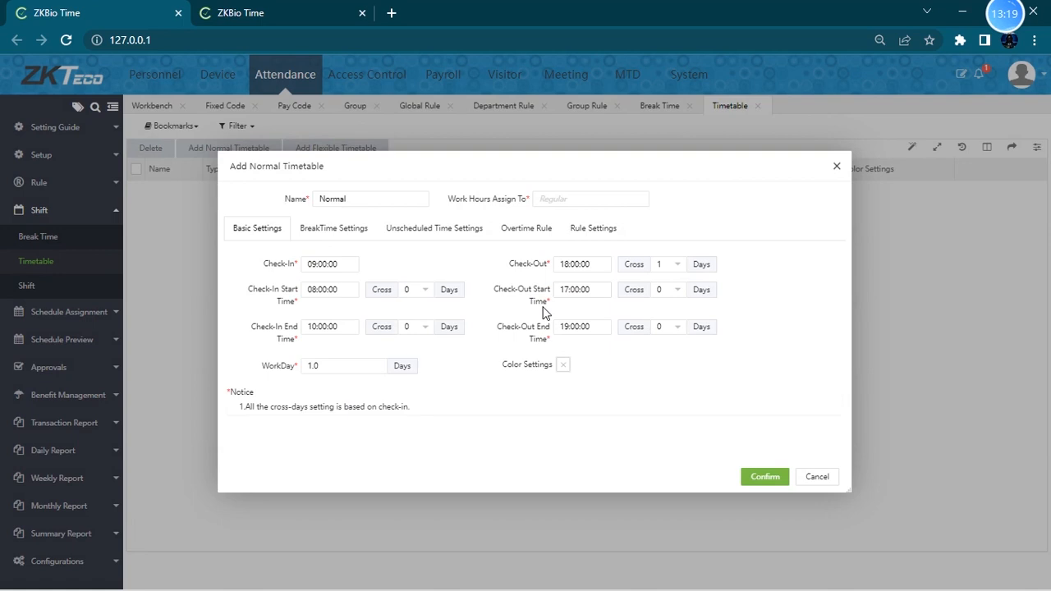
click(601, 291)
click(592, 264)
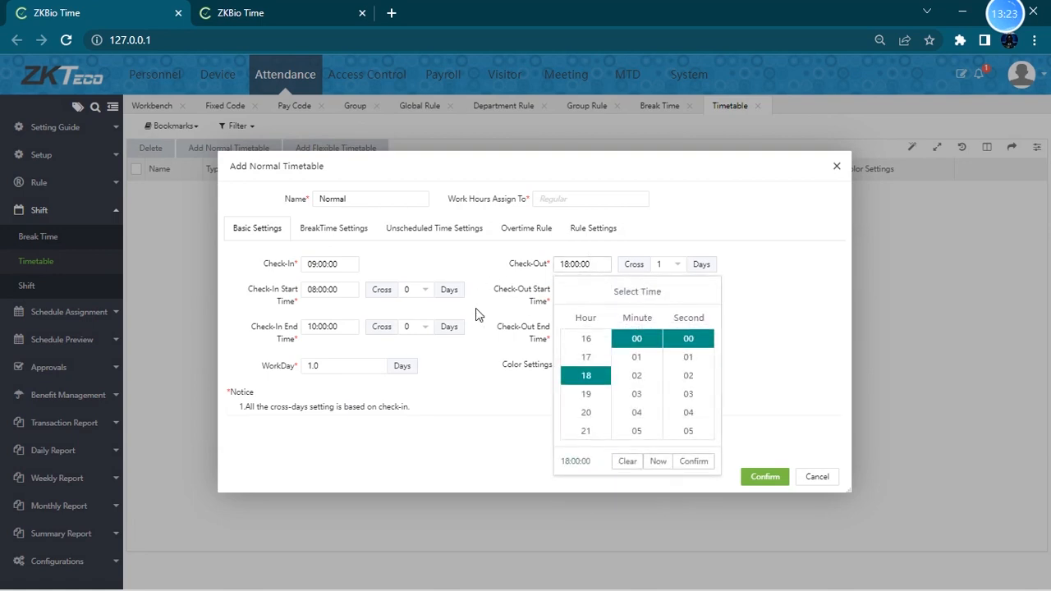
click(502, 368)
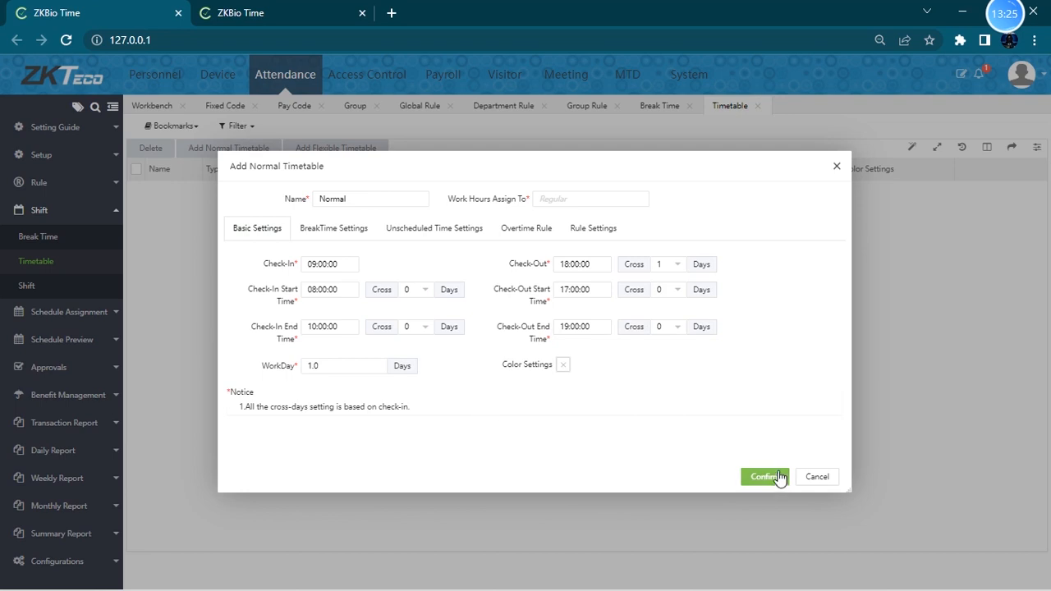
click(667, 263)
click(661, 284)
click(757, 476)
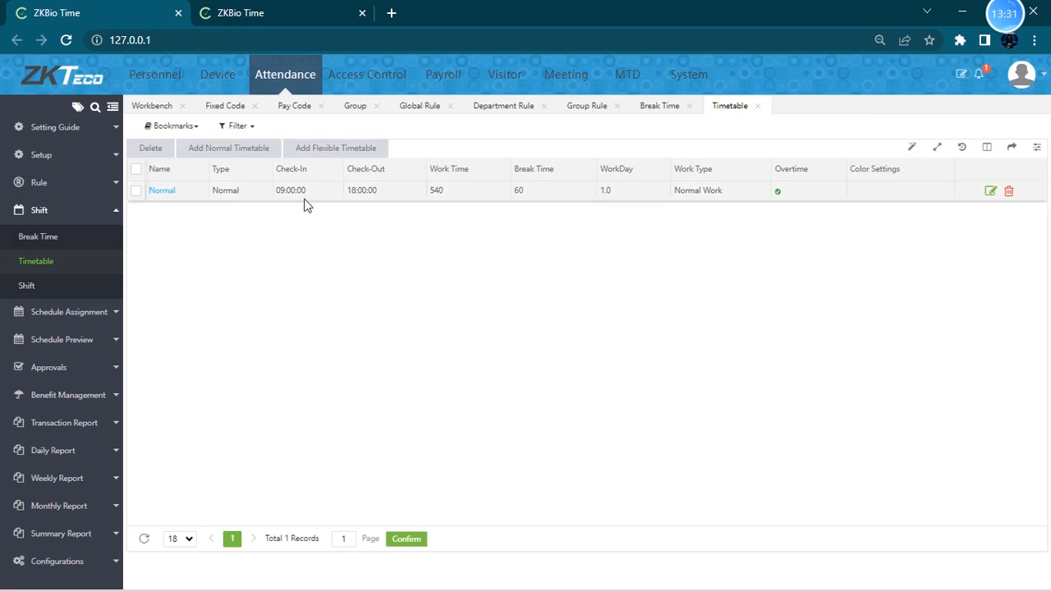
- Add a shift named General Shift using the Normal timetable on Monday through Friday
click(41, 293)
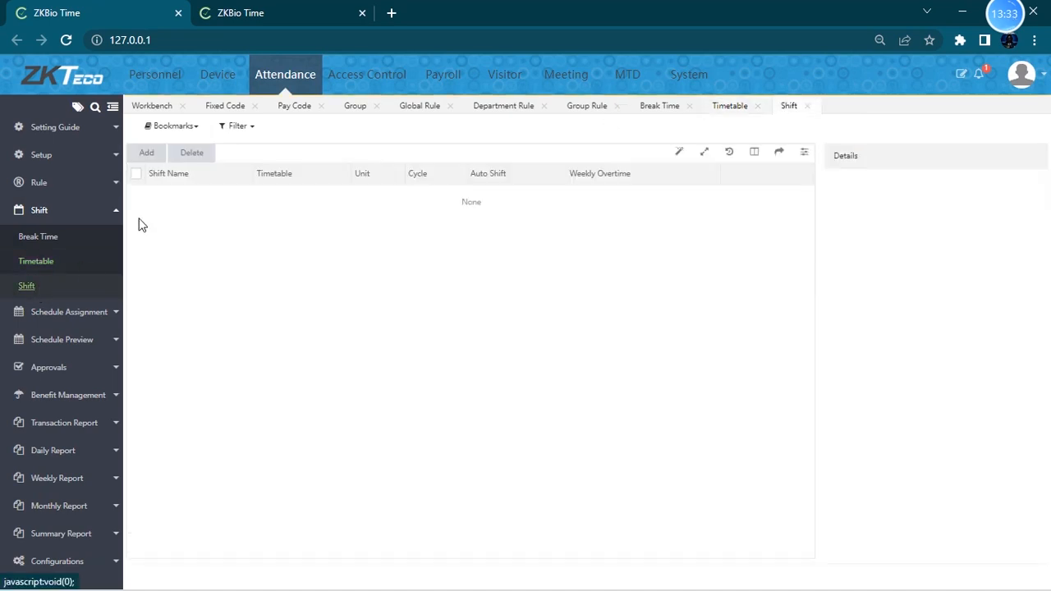
click(160, 154)
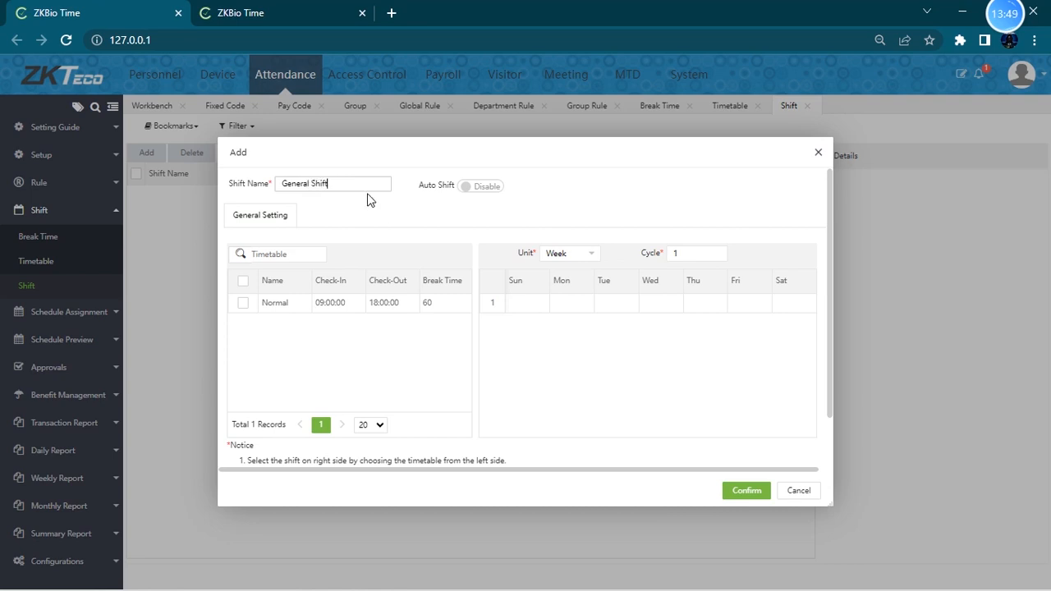
click(243, 286)
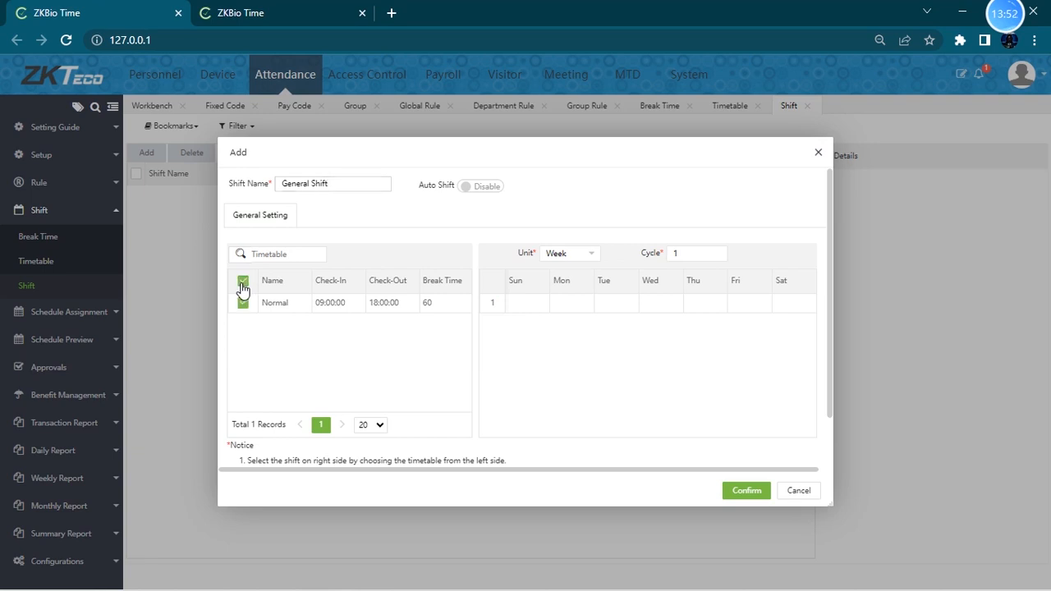
click(564, 309)
click(617, 306)
click(659, 305)
click(702, 307)
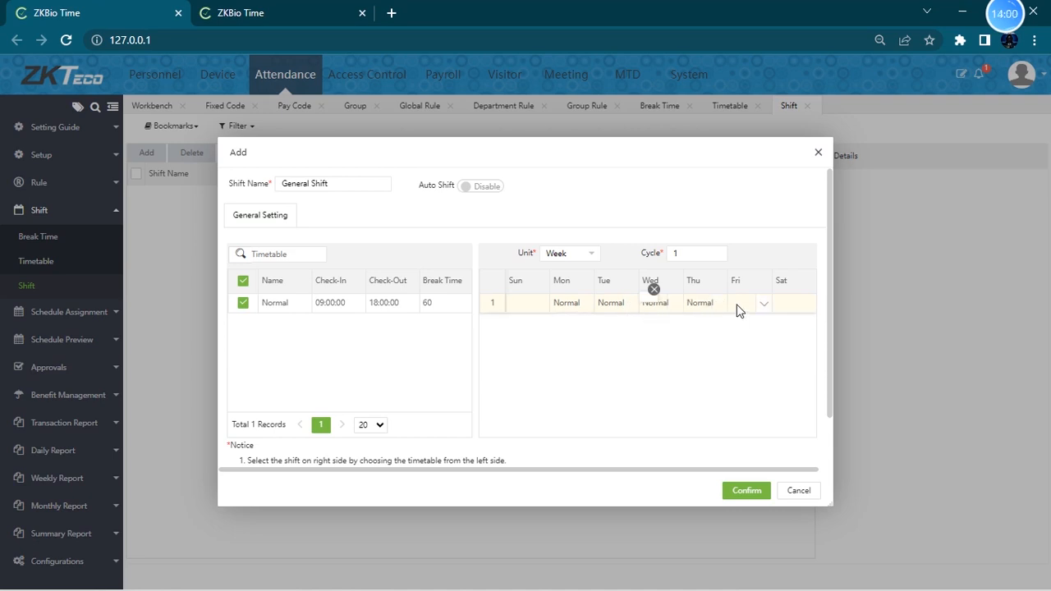
- Switch the shift unit to Month and review the notice on maximum cycle lengths per unit
click(575, 255)
click(556, 300)
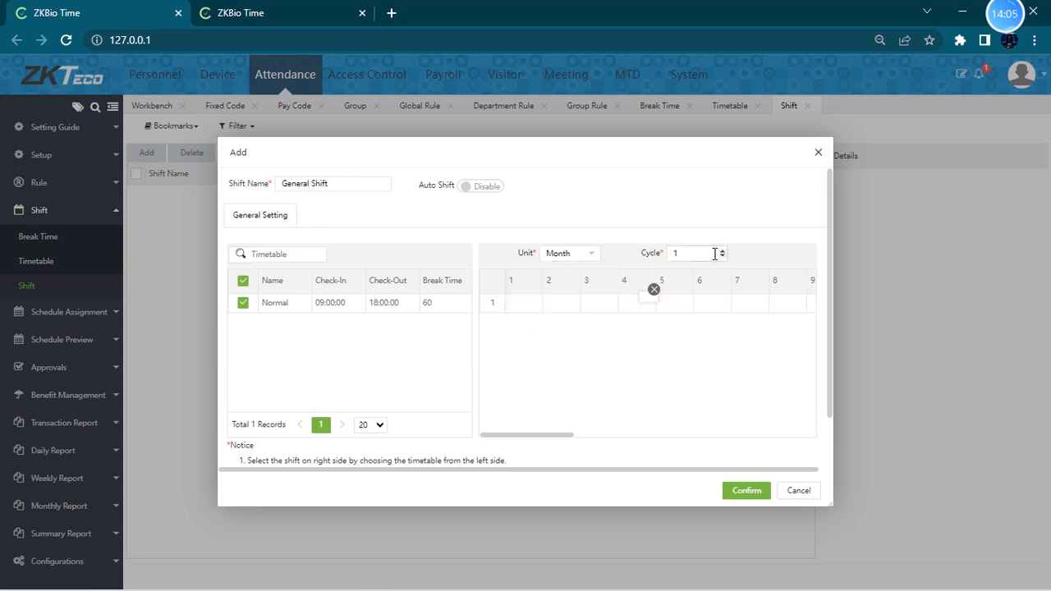
scroll(432, 455, down, 1)
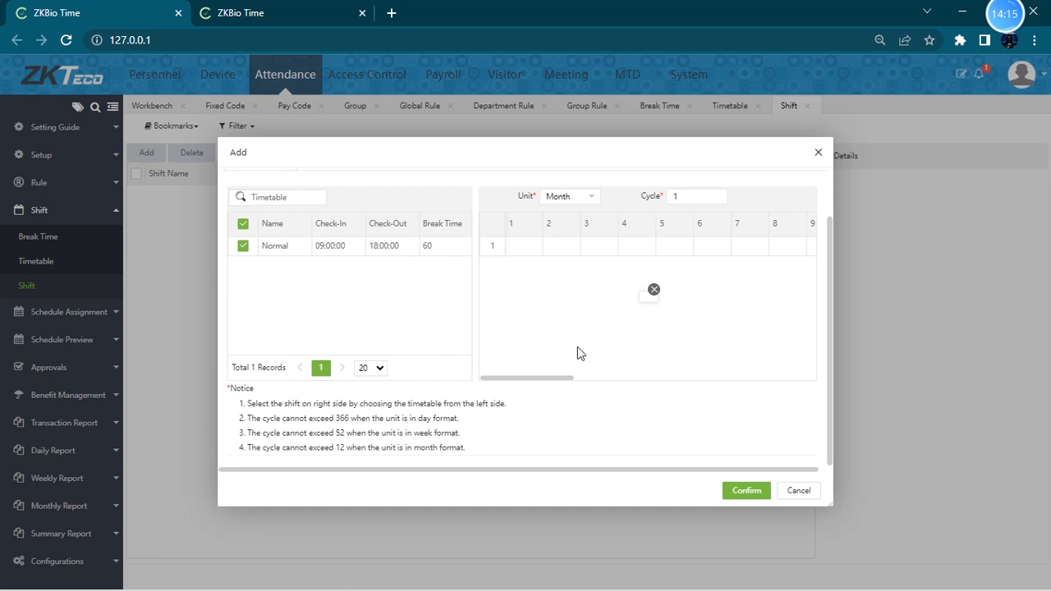
drag(542, 378, 444, 345)
drag(331, 432, 456, 428)
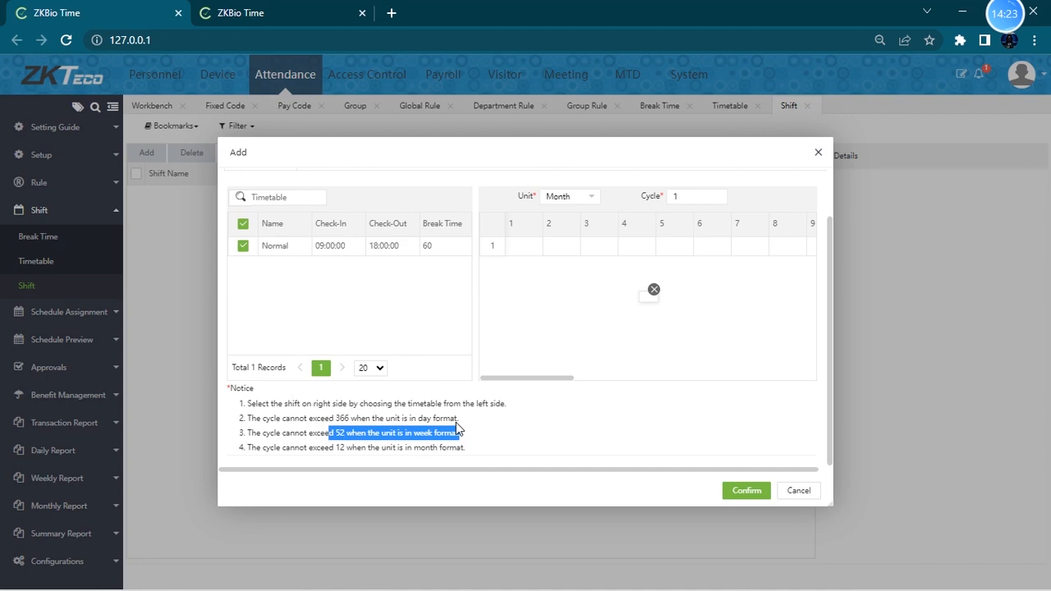
click(341, 432)
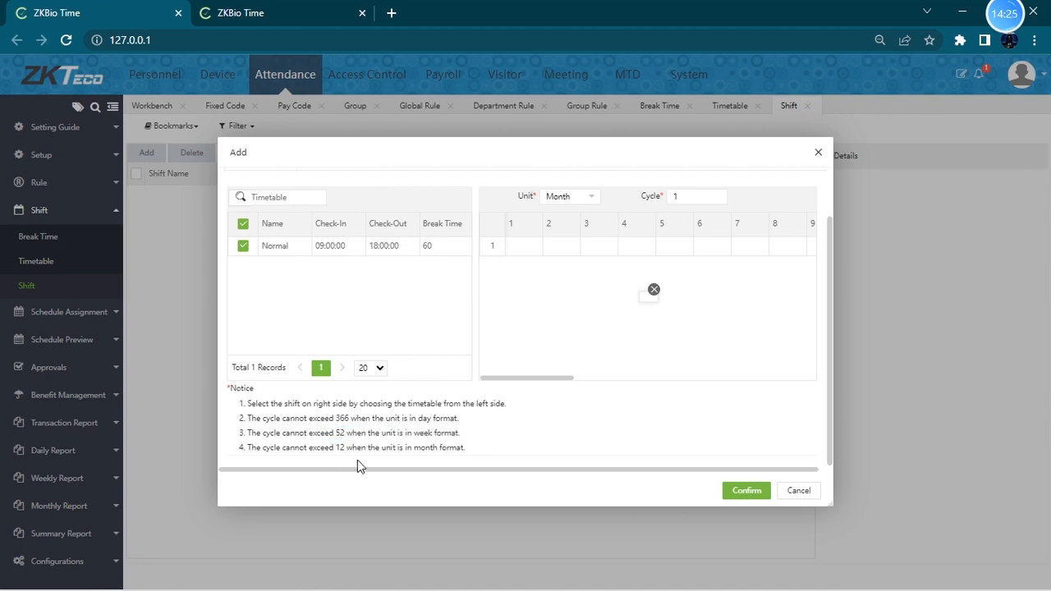
drag(336, 449, 403, 449)
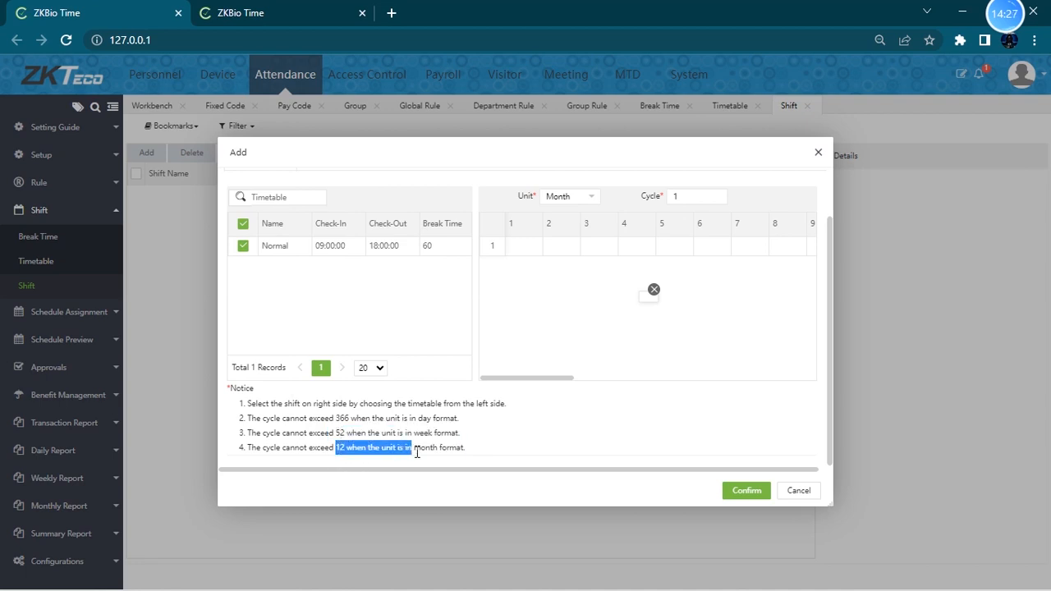
drag(256, 448, 476, 464)
click(347, 448)
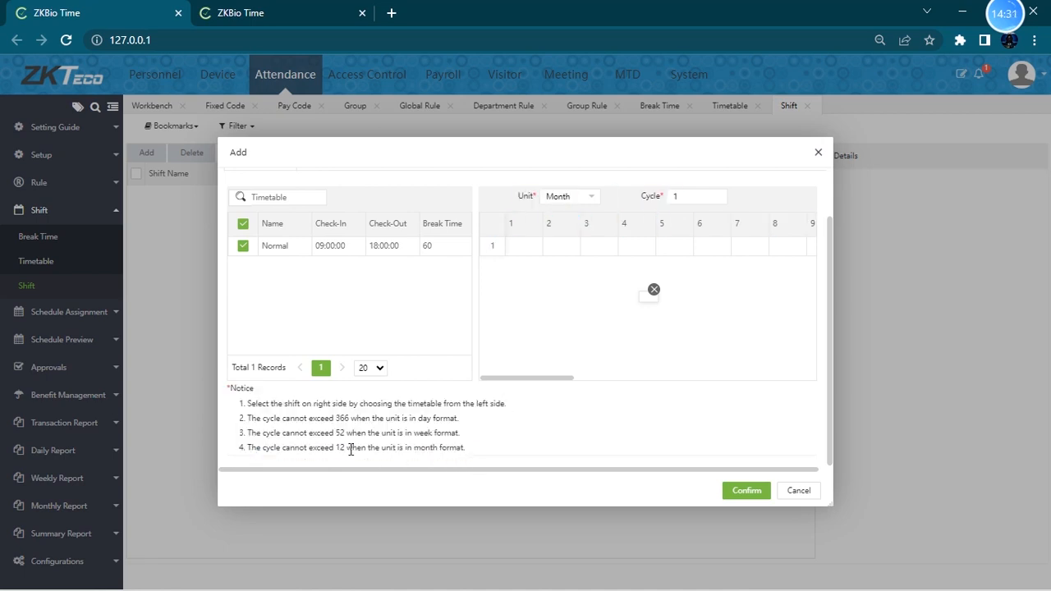
drag(281, 433, 465, 446)
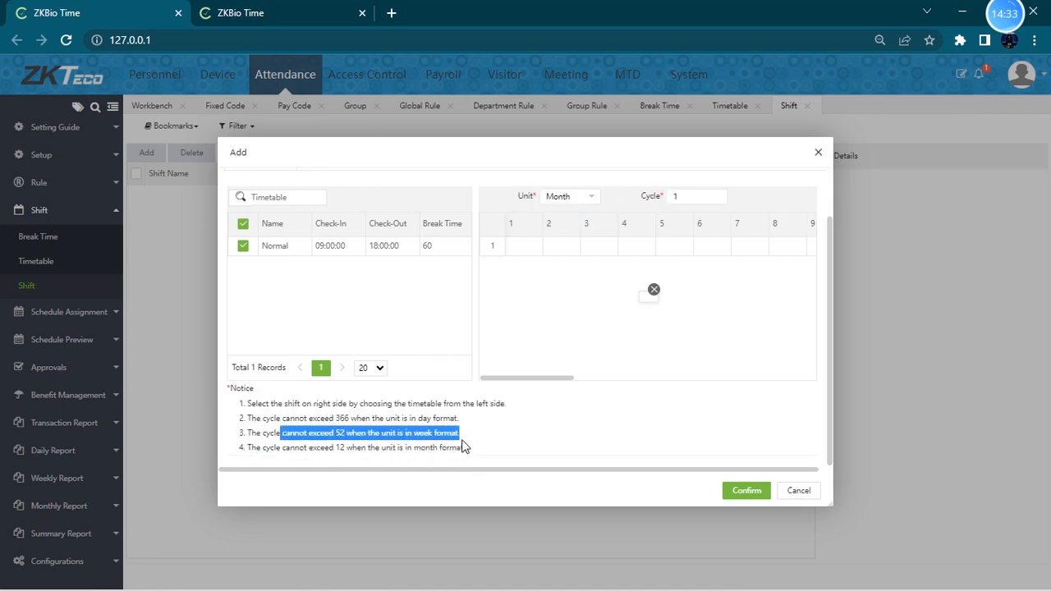
drag(257, 419, 460, 418)
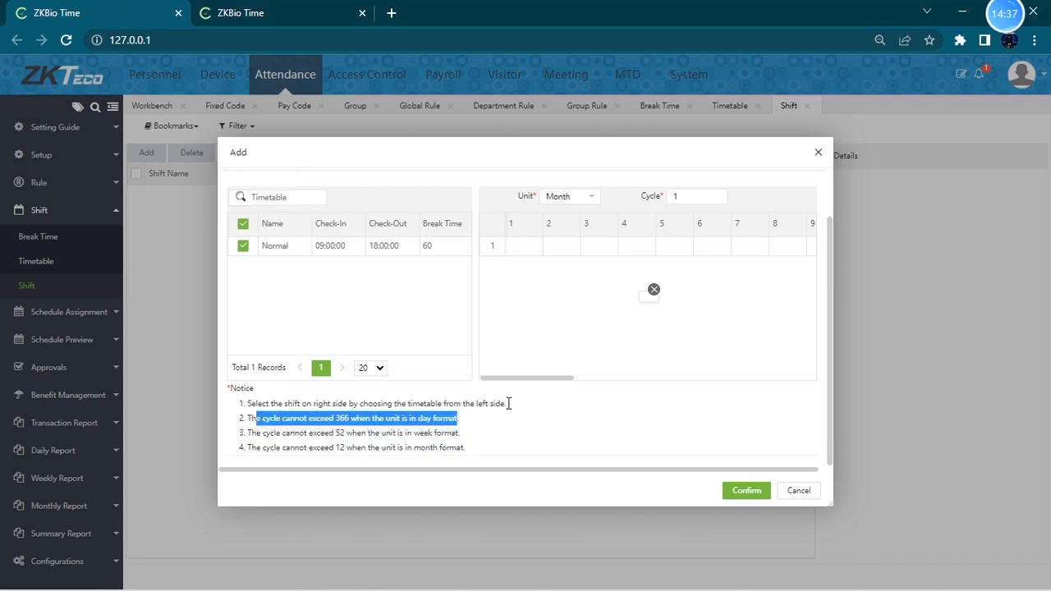
- Set the shift cycle to 12 and try switching the unit to Day
drag(686, 197, 635, 202)
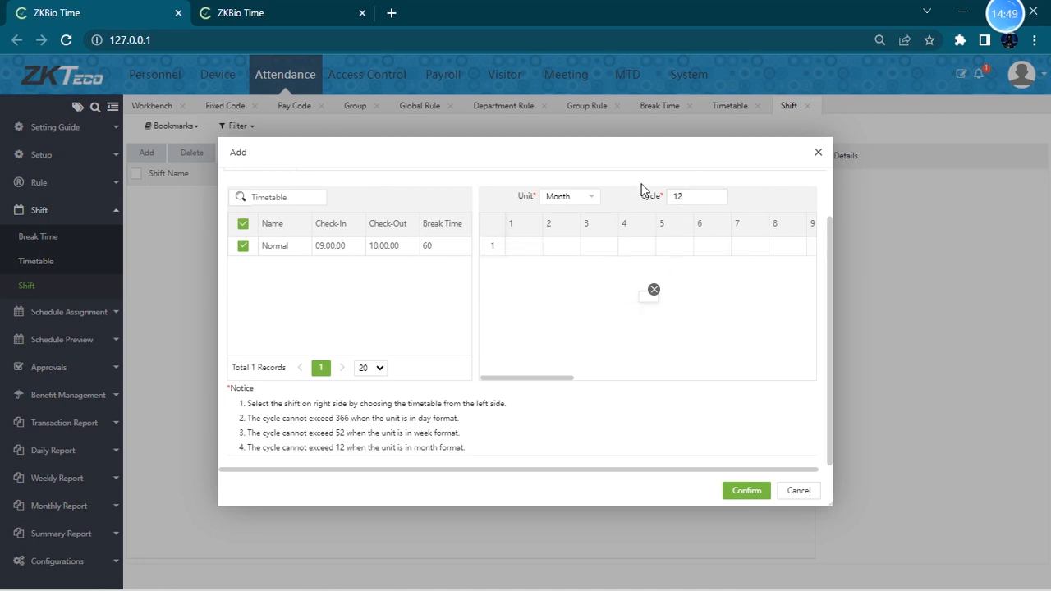
scroll(707, 288, up, 2)
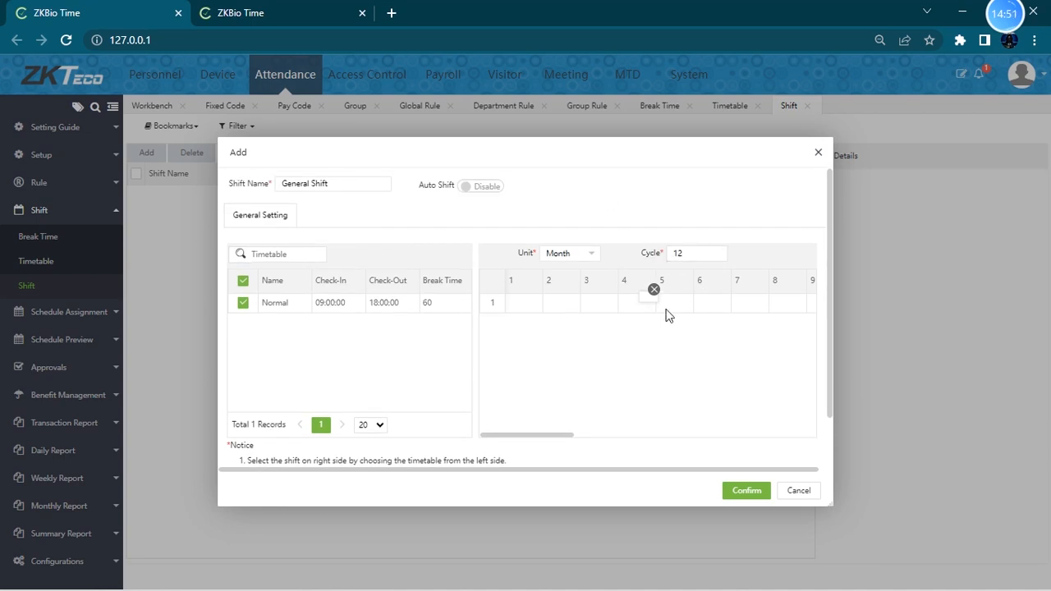
click(654, 289)
triple_click(721, 218)
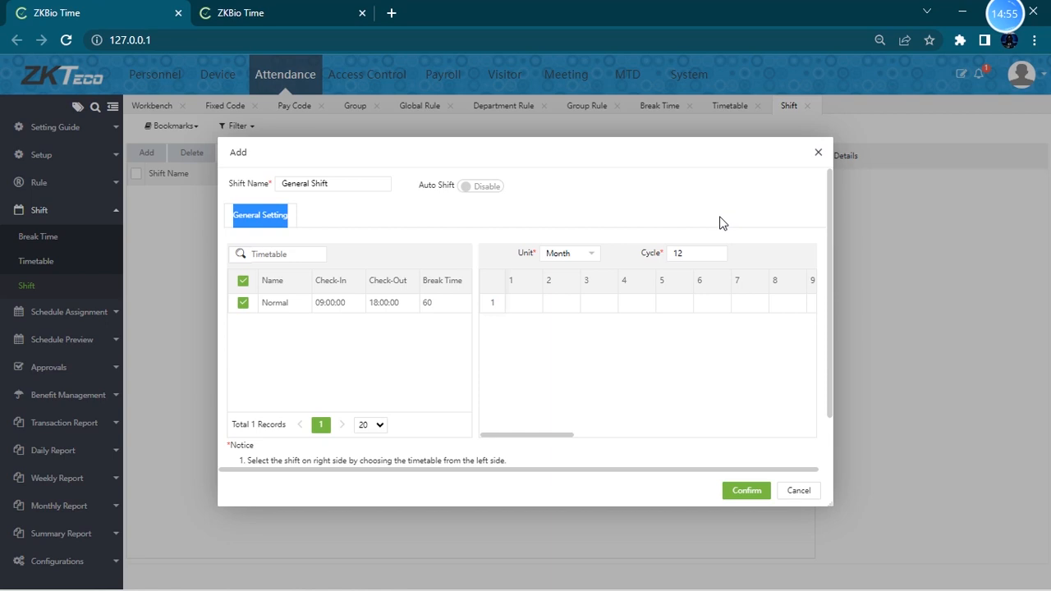
click(698, 254)
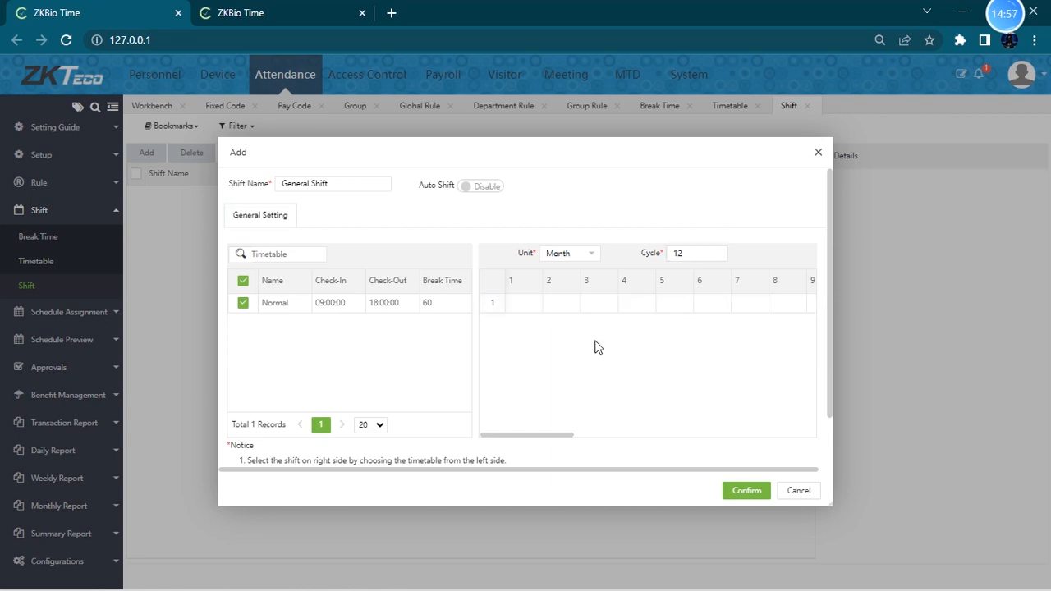
drag(537, 439, 579, 434)
click(599, 255)
click(578, 274)
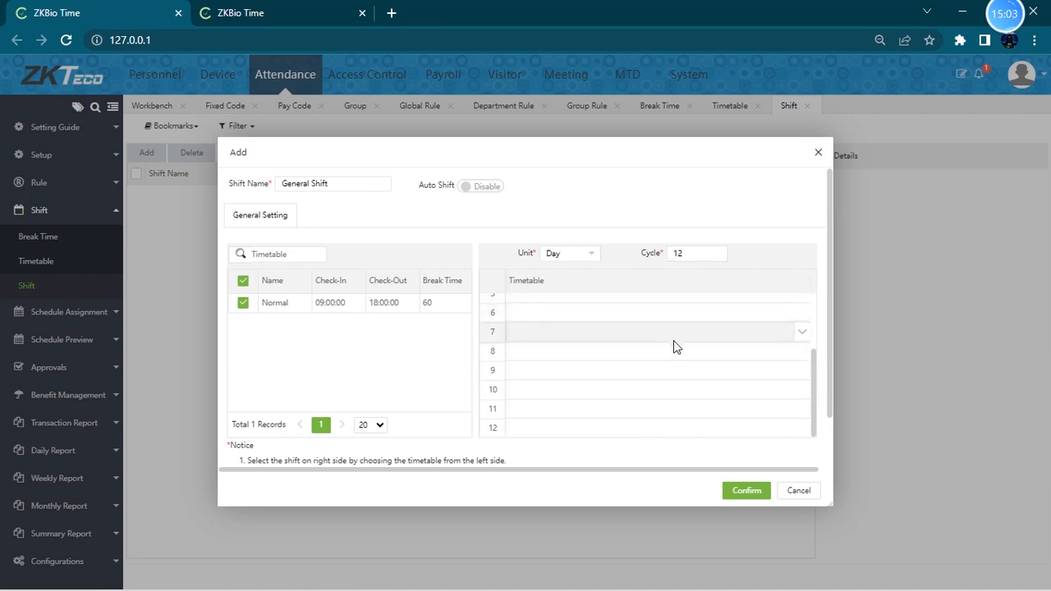
drag(702, 257, 621, 265)
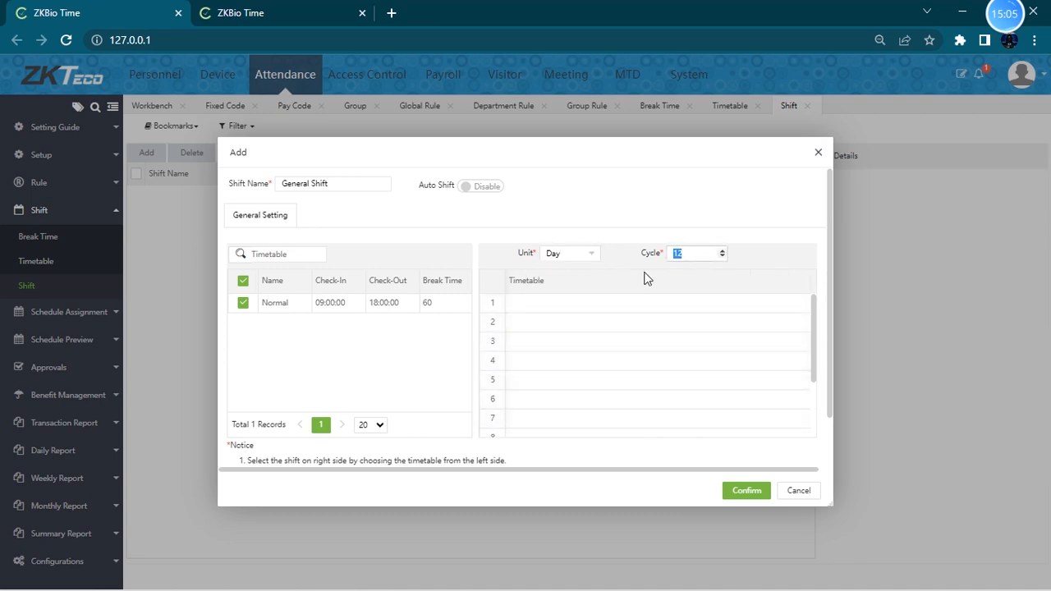
scroll(648, 279, down, 1)
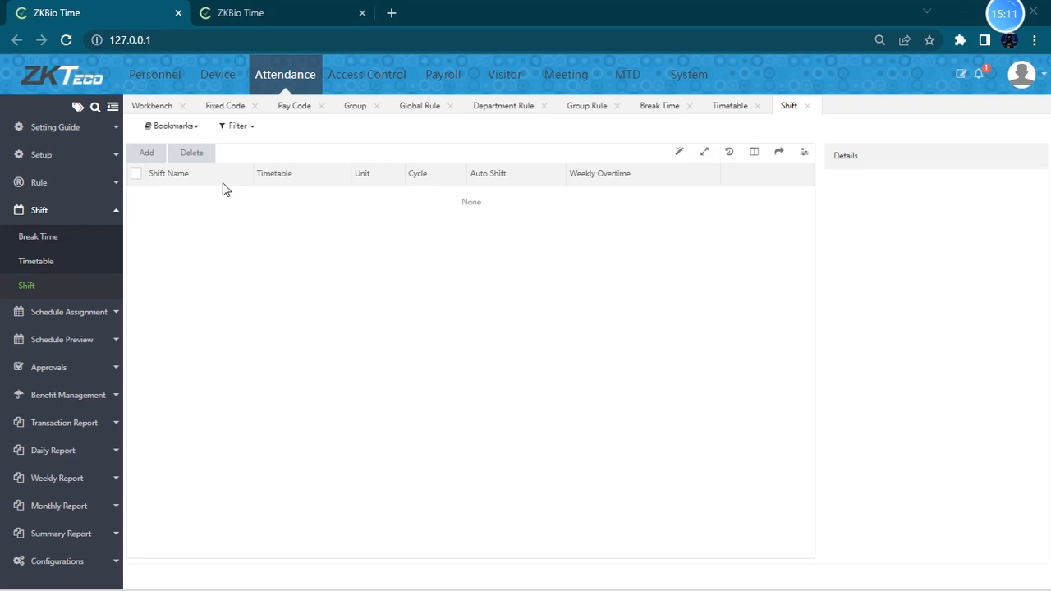
- Reopen the Shift page and start a new shift named General Shift
click(83, 289)
click(144, 152)
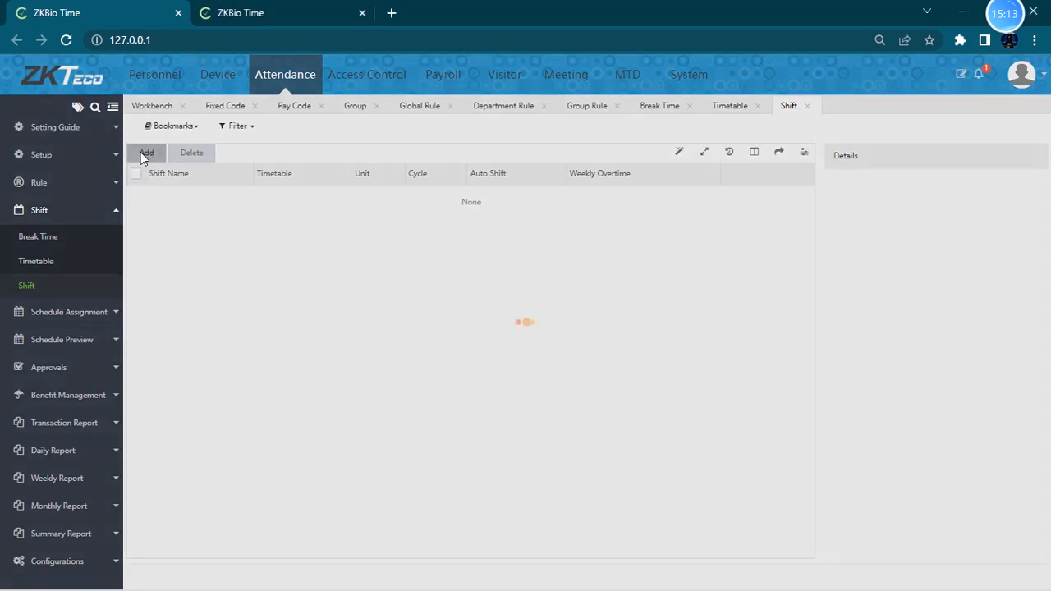
click(332, 186)
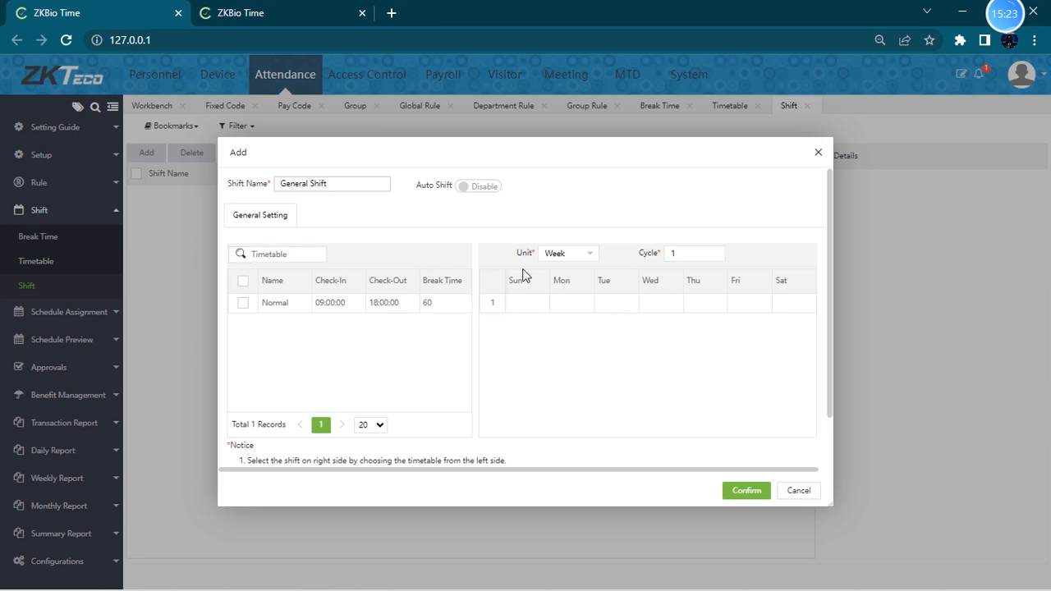
- Switch the unit to Day and review the cycle limits listed in the notice
click(594, 257)
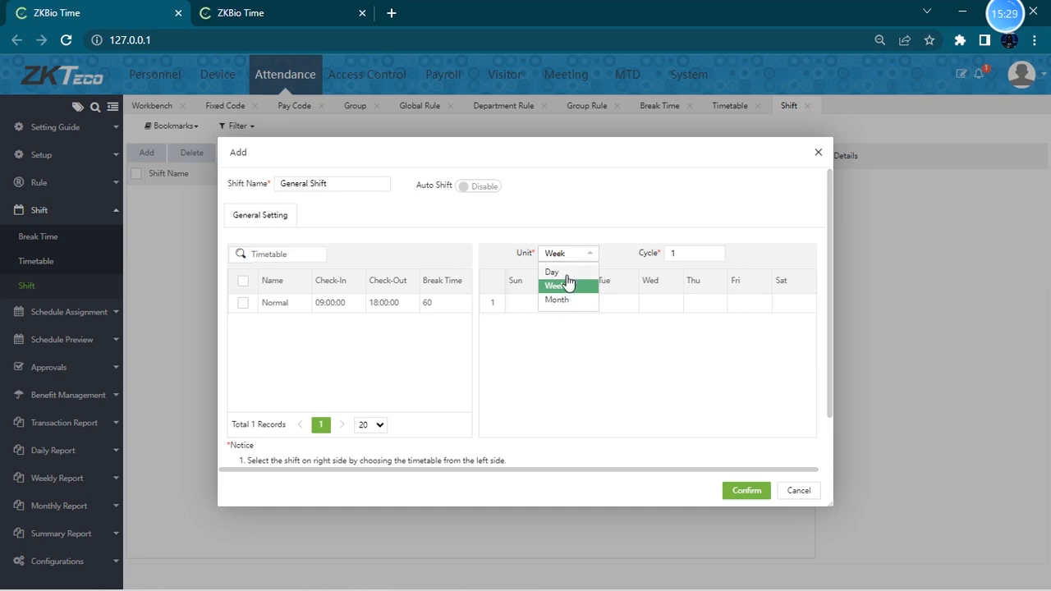
click(552, 272)
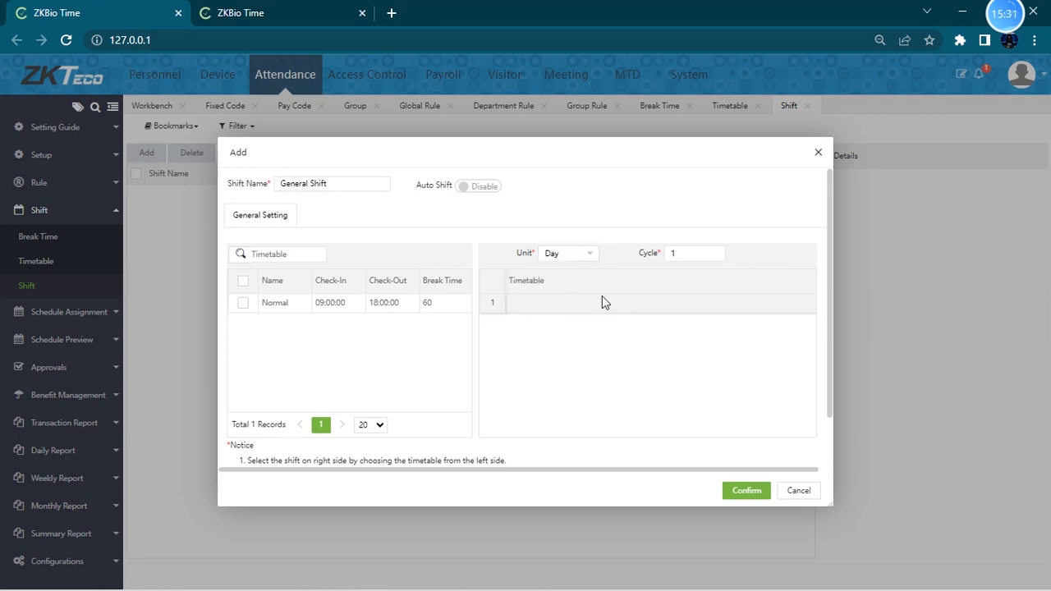
scroll(383, 423, down, 1)
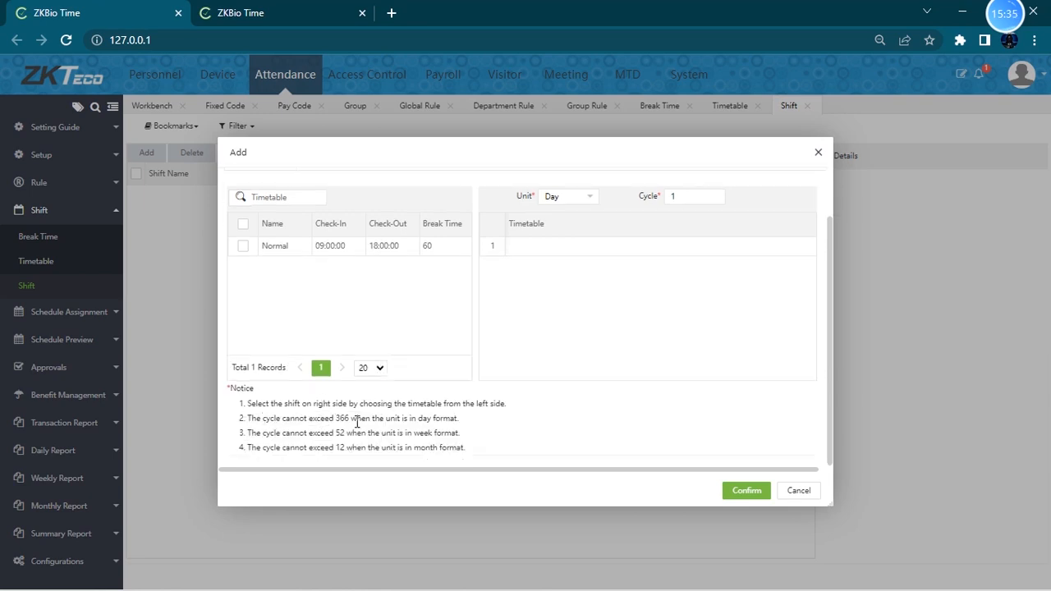
drag(336, 419, 355, 415)
click(337, 433)
drag(335, 451, 349, 446)
scroll(556, 295, up, 2)
- Set the shift unit to Week and the cycle to 52
click(585, 253)
click(564, 277)
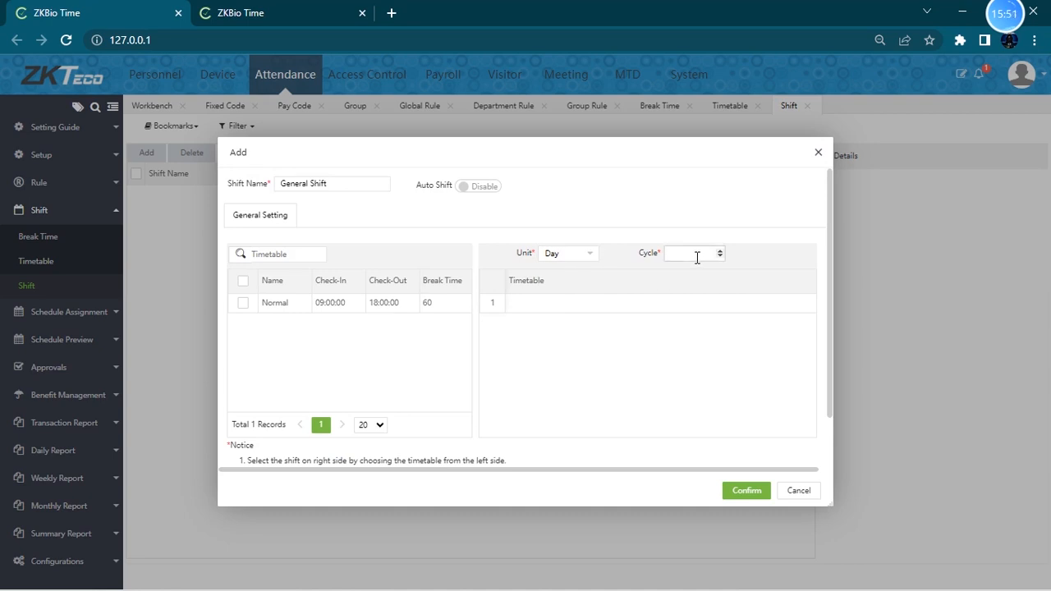
click(702, 206)
scroll(626, 394, down, 20)
scroll(624, 386, down, 3)
scroll(608, 354, up, 15)
click(576, 254)
click(567, 284)
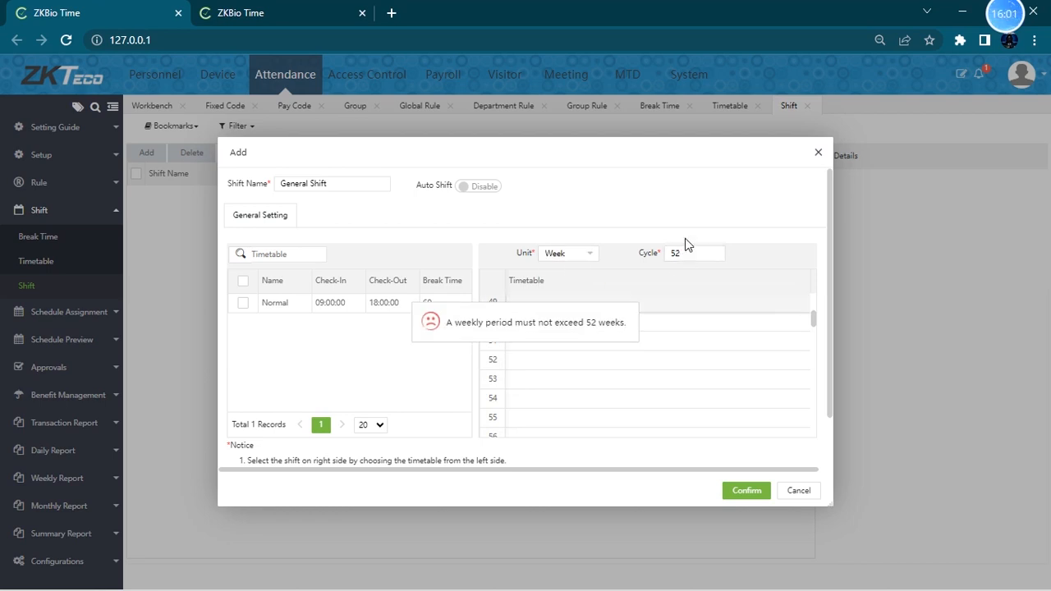
- Switch the shift unit to Month and try a cycle of 12
scroll(629, 362, down, 8)
scroll(598, 342, up, 10)
scroll(707, 294, up, 4)
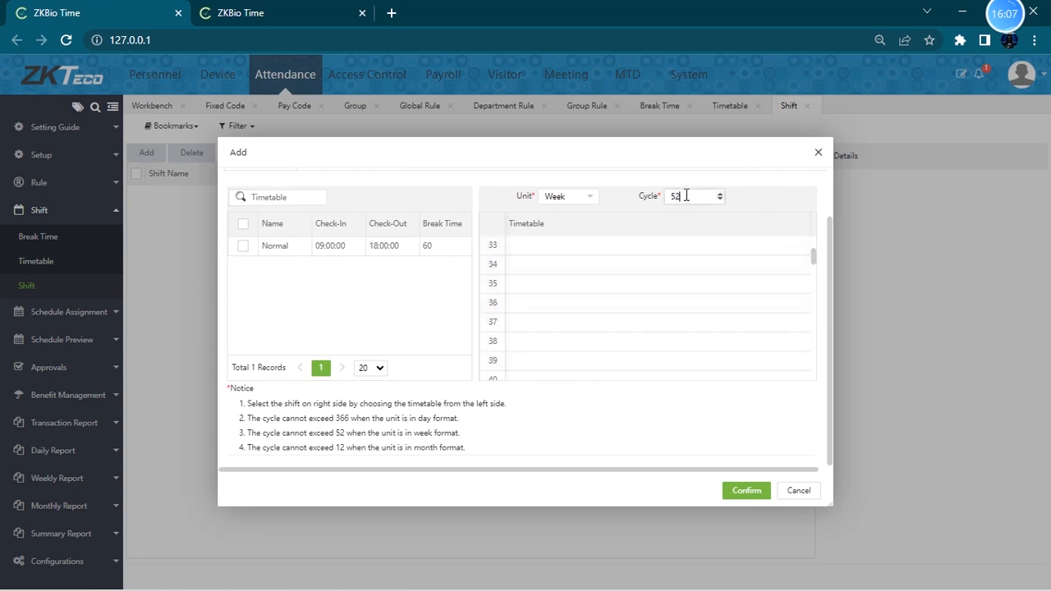
scroll(668, 324, down, 10)
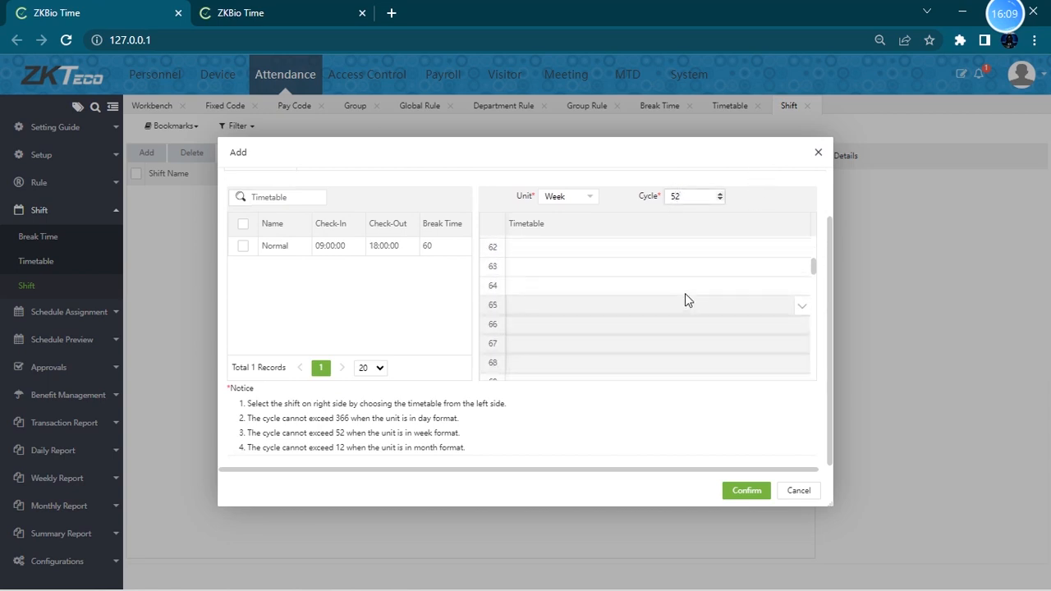
scroll(687, 302, up, 15)
click(599, 202)
click(564, 243)
double_click(702, 196)
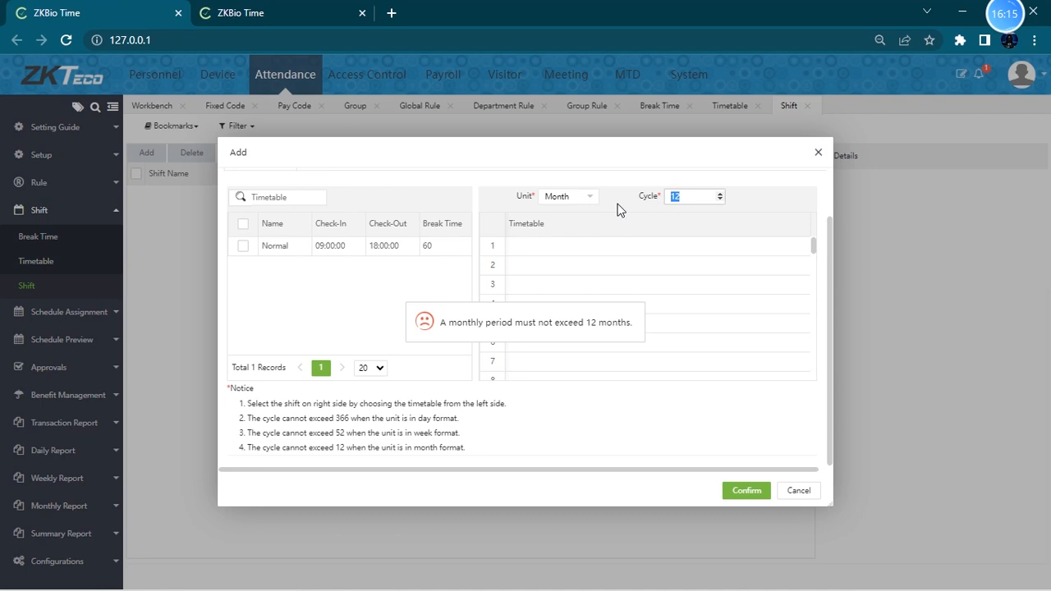
click(728, 181)
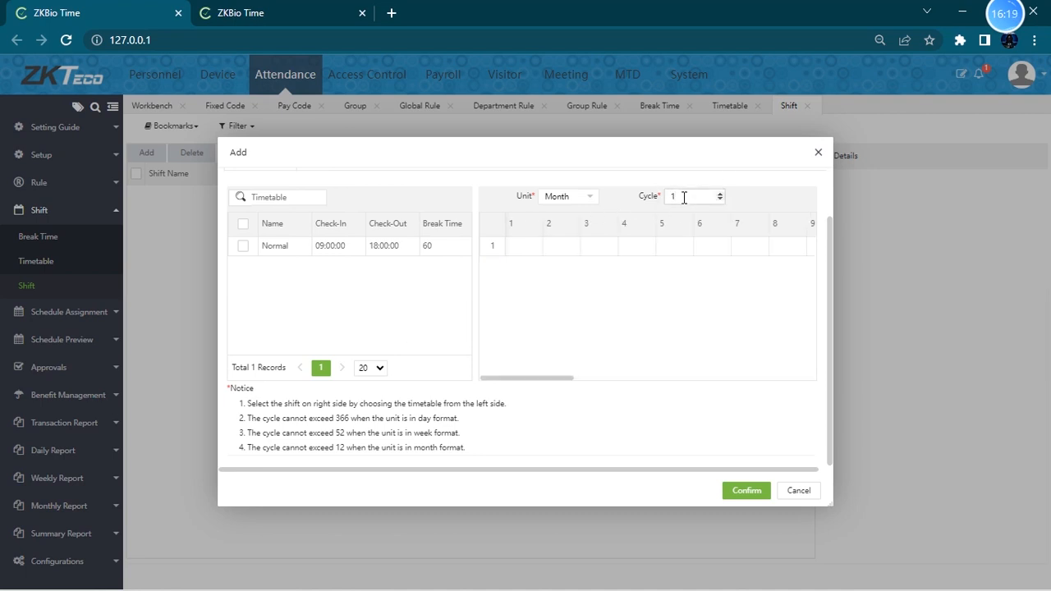
click(739, 181)
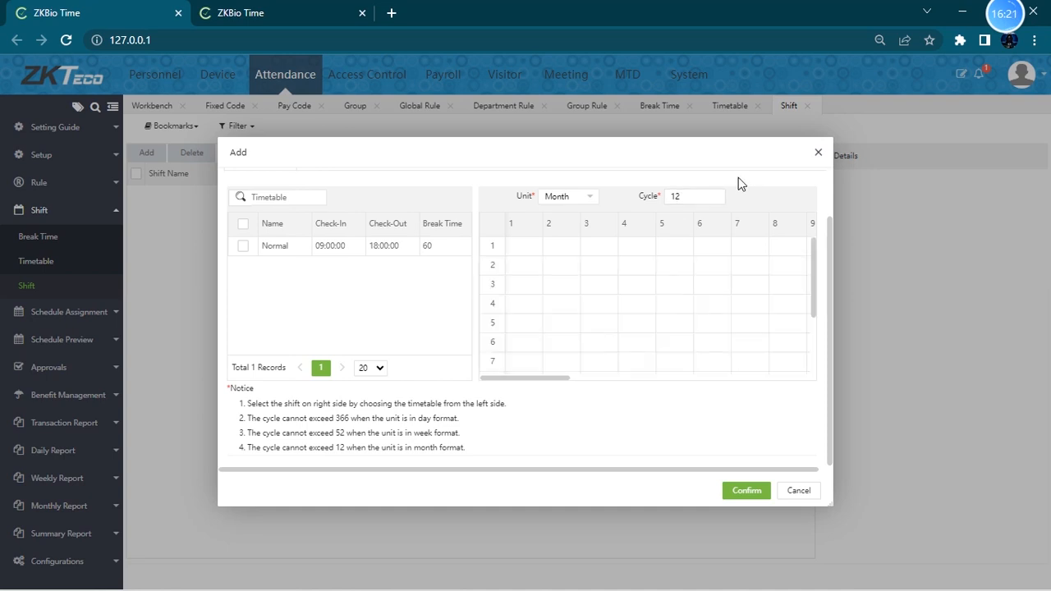
scroll(654, 321, down, 3)
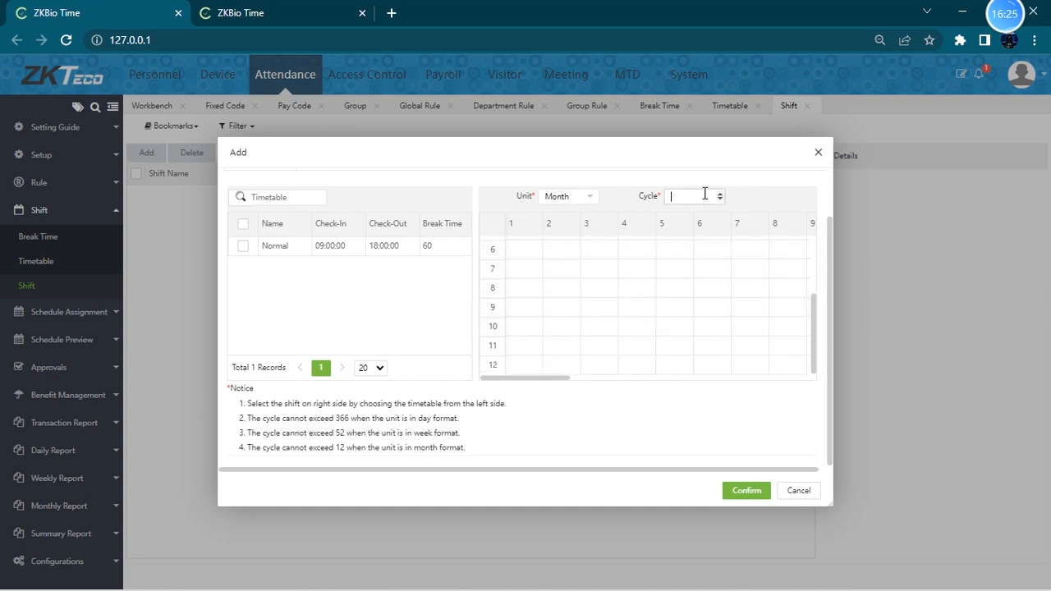
- Switch the shift unit back to Week and set the cycle to 1
click(577, 202)
click(570, 227)
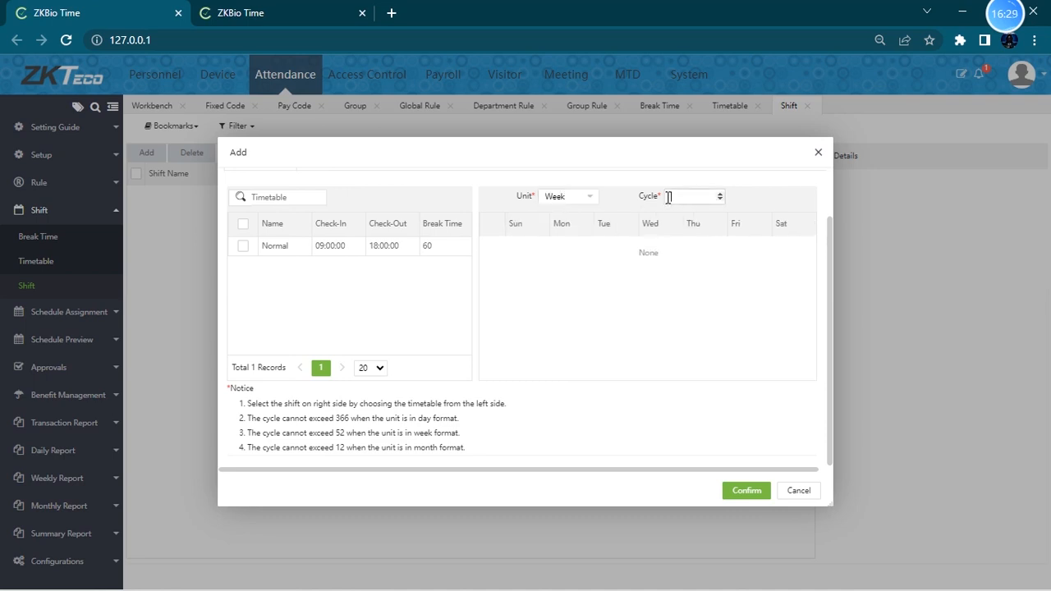
click(734, 181)
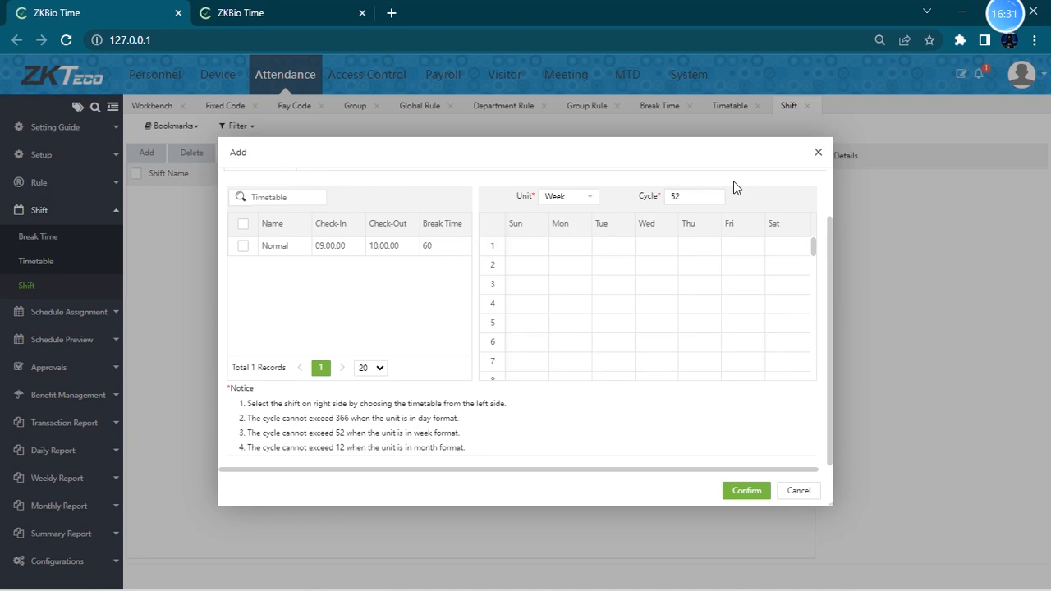
scroll(646, 326, down, 10)
scroll(637, 327, up, 10)
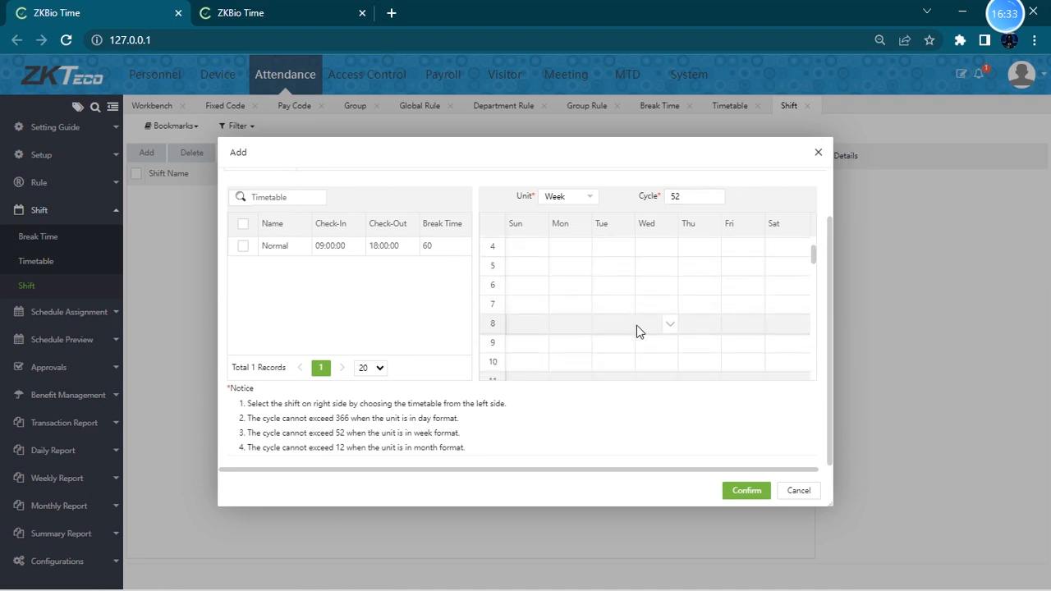
click(587, 198)
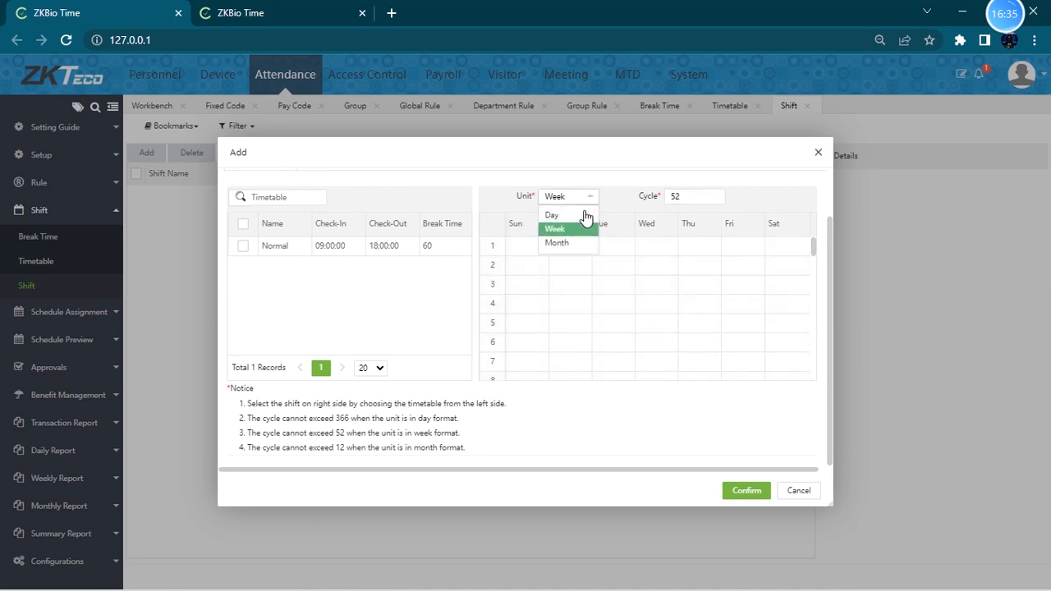
click(566, 229)
click(690, 201)
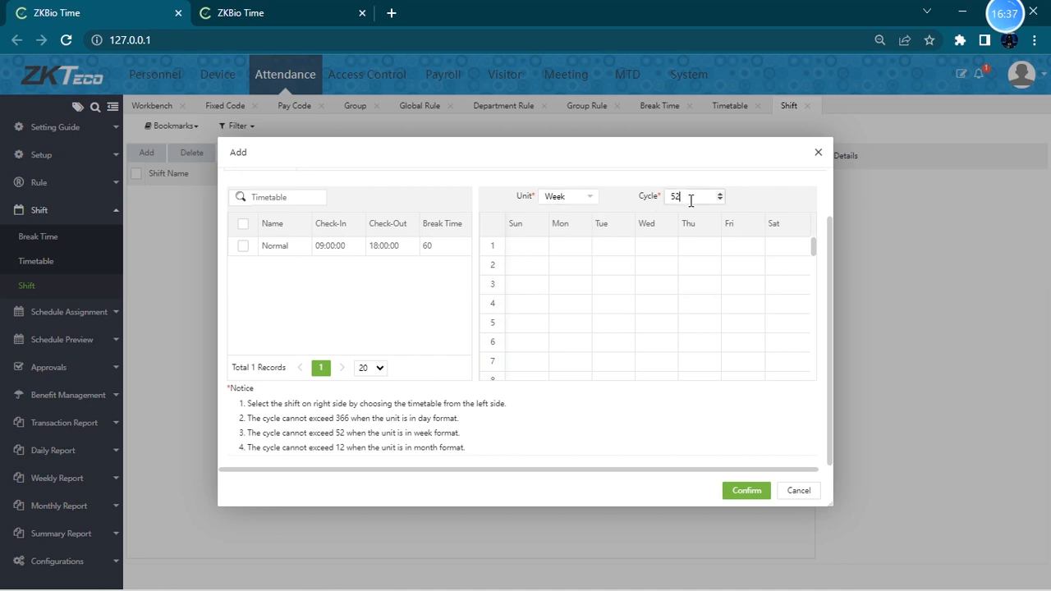
text(1)
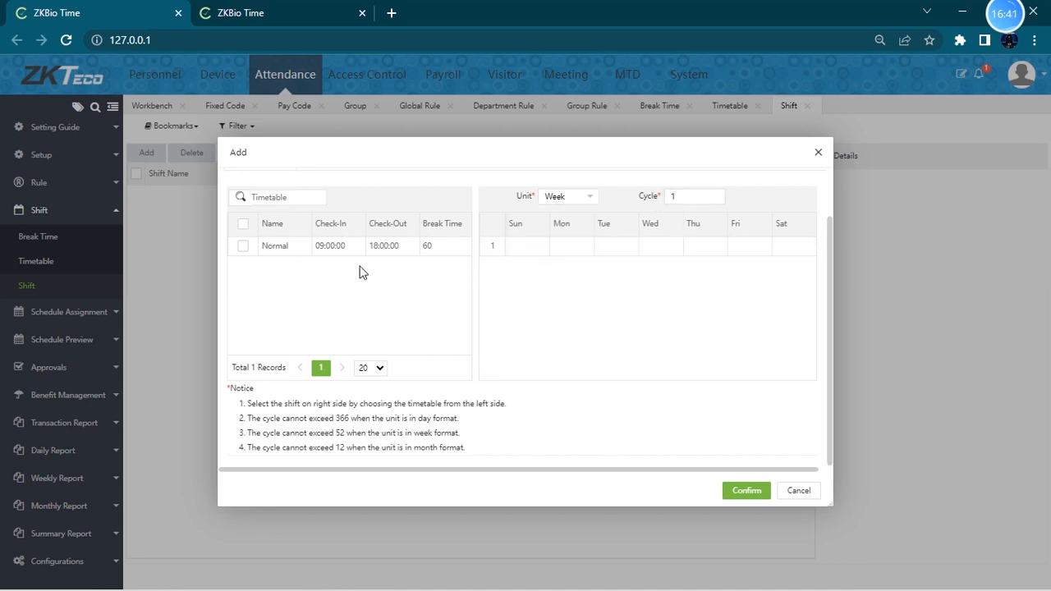
- Assign the Normal timetable to Monday through Friday in the weekly shift grid
click(242, 245)
click(567, 249)
click(610, 245)
click(661, 250)
click(697, 252)
click(744, 249)
scroll(688, 335, up, 1)
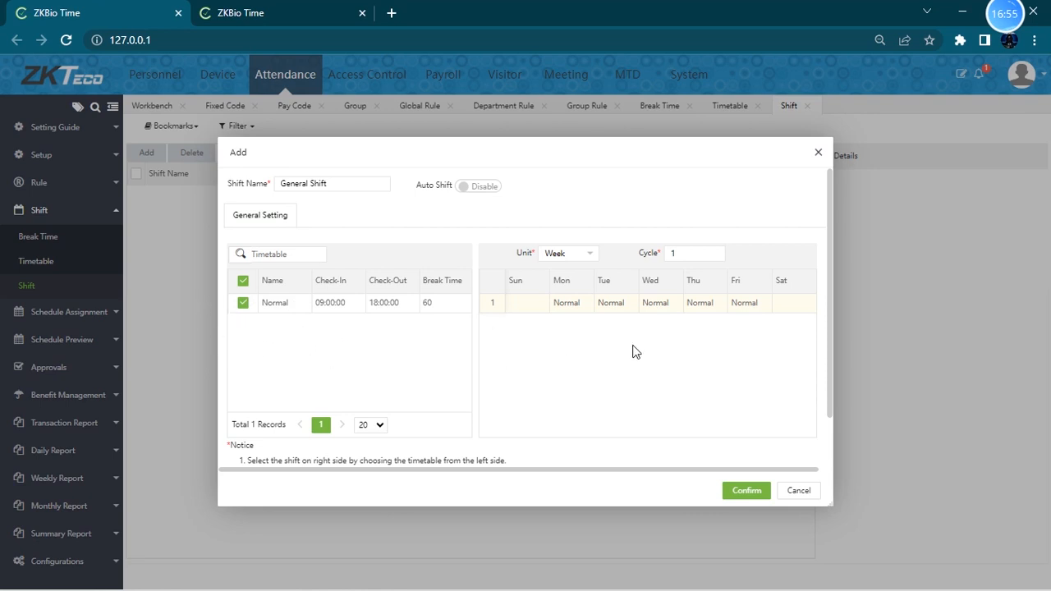
- Toggle Auto Shift on and back off, and confirm the General Shift
click(486, 188)
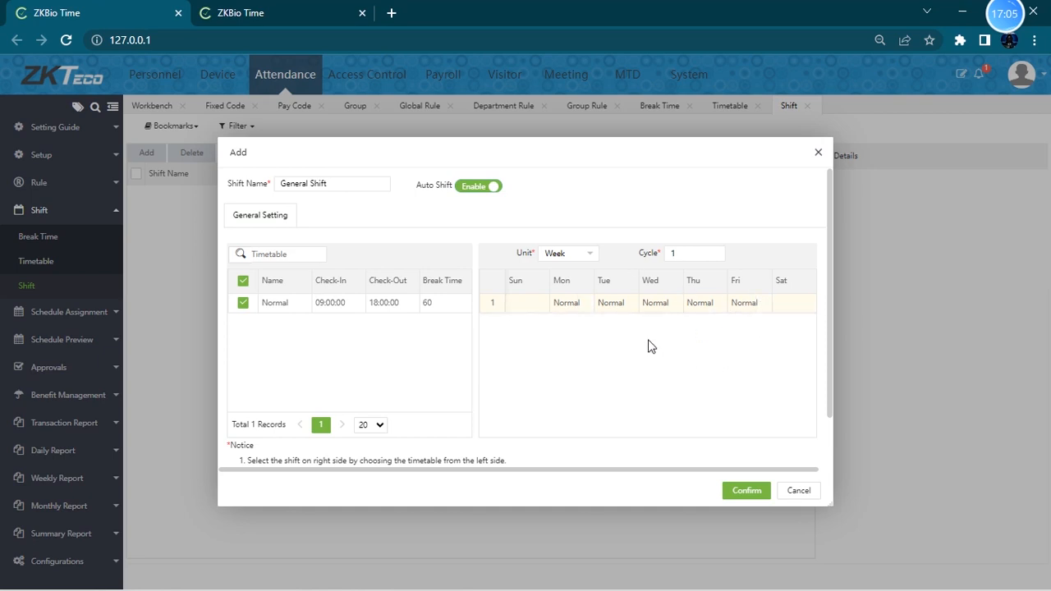
click(484, 188)
scroll(569, 423, down, 1)
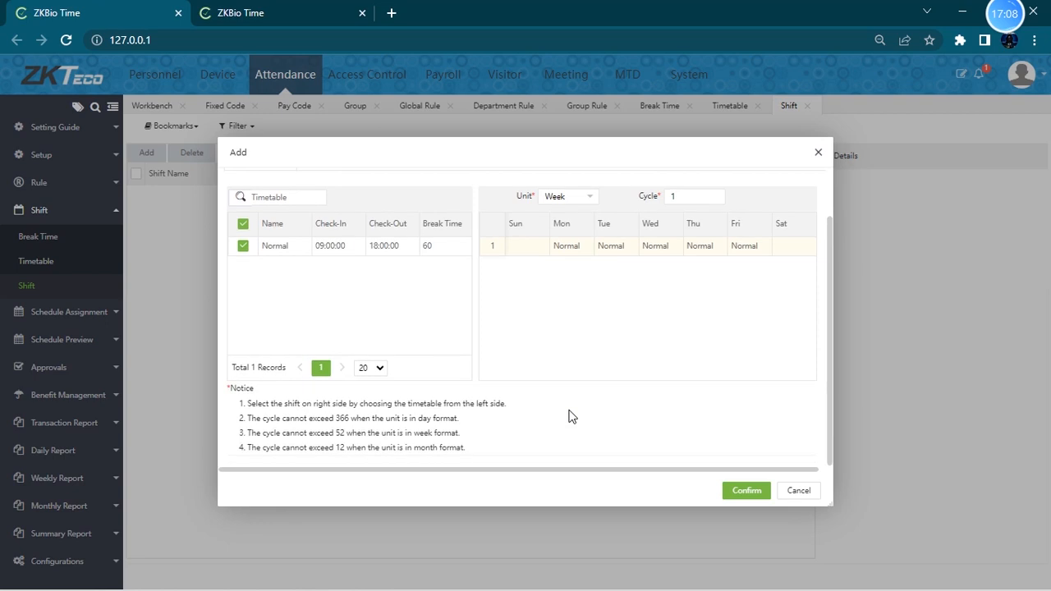
click(746, 491)
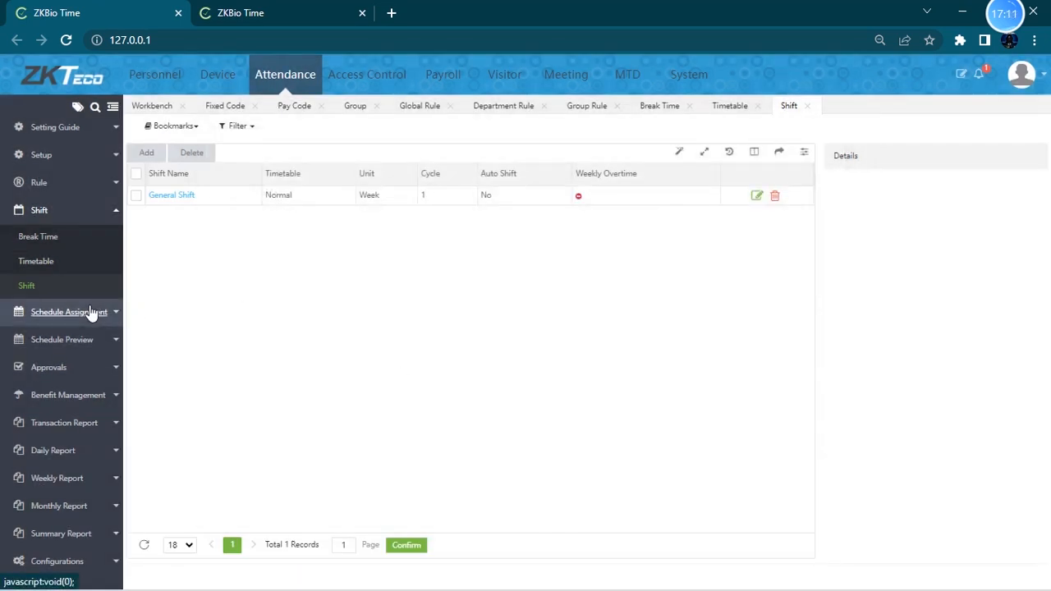
- Open the General Shift's weekly details
click(88, 211)
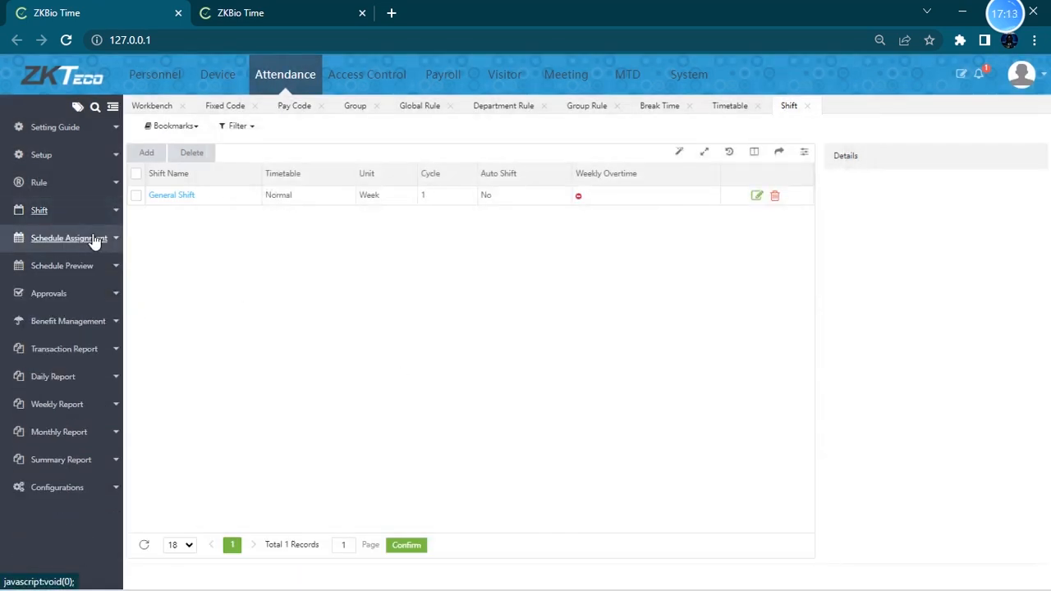
click(96, 238)
click(86, 211)
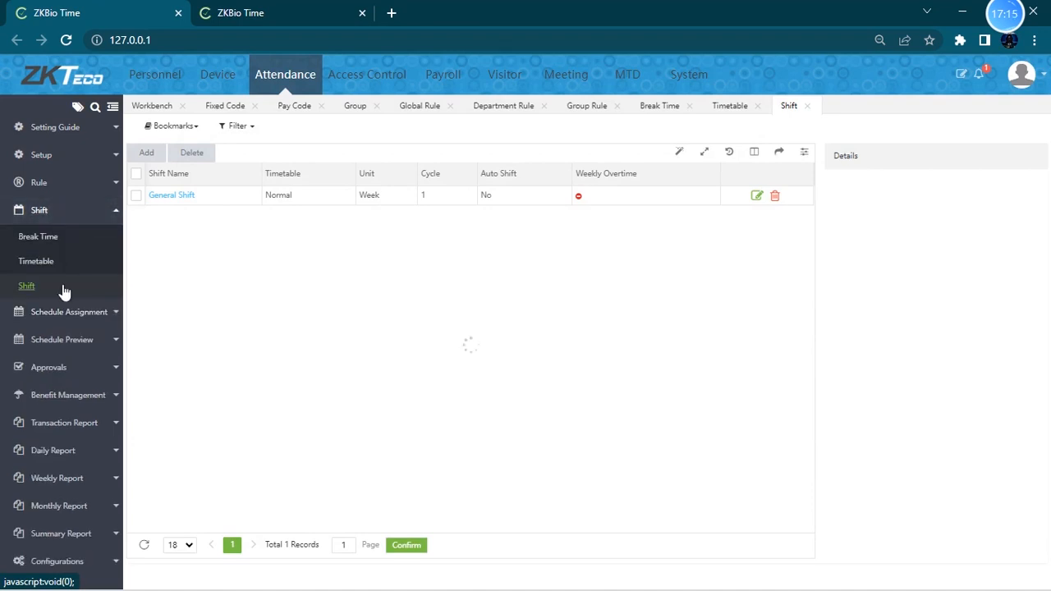
click(447, 196)
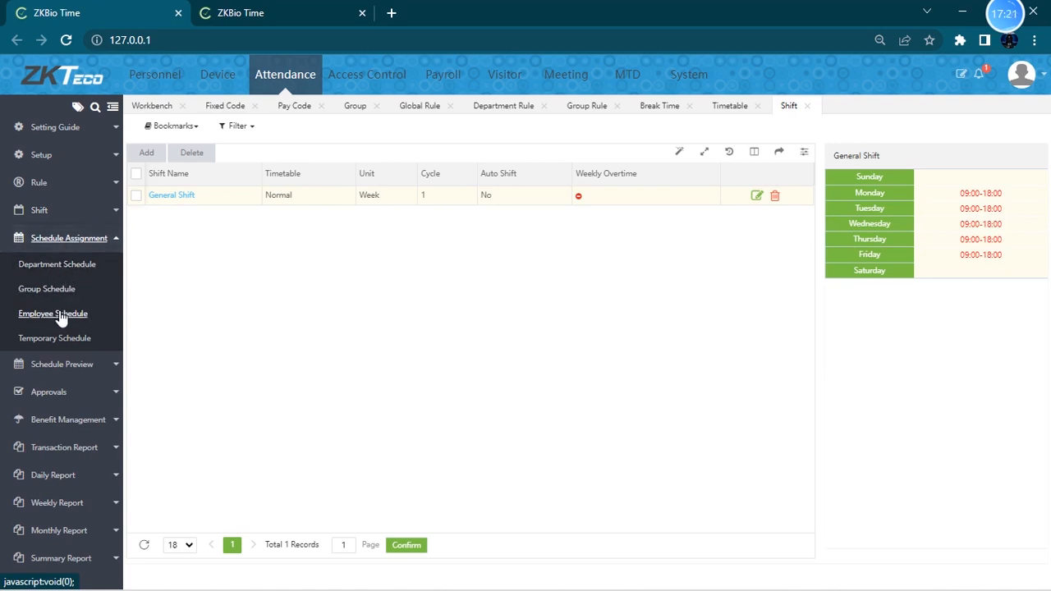
click(82, 265)
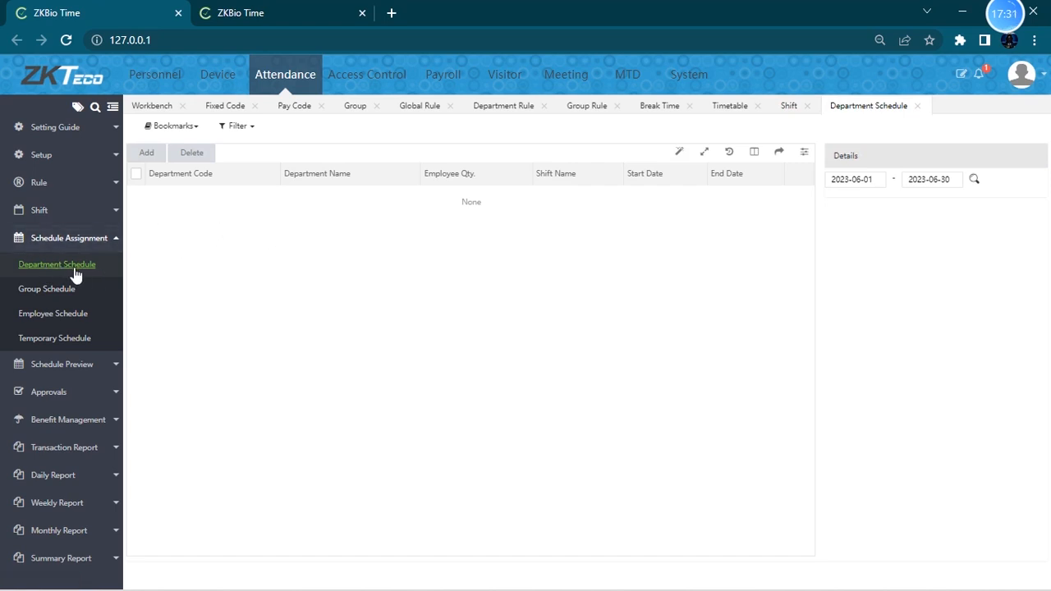
click(146, 153)
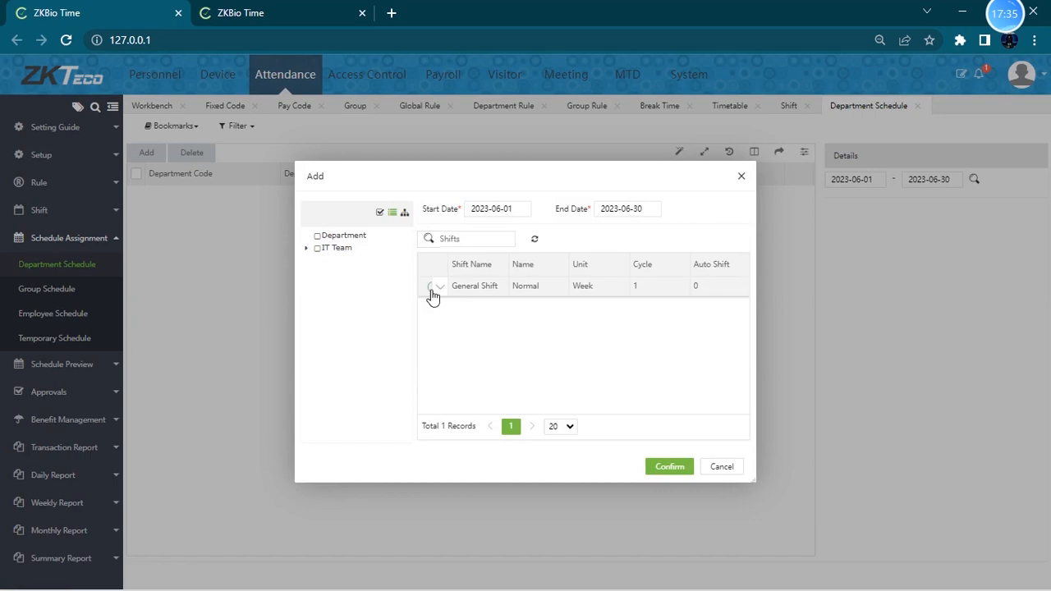
click(742, 176)
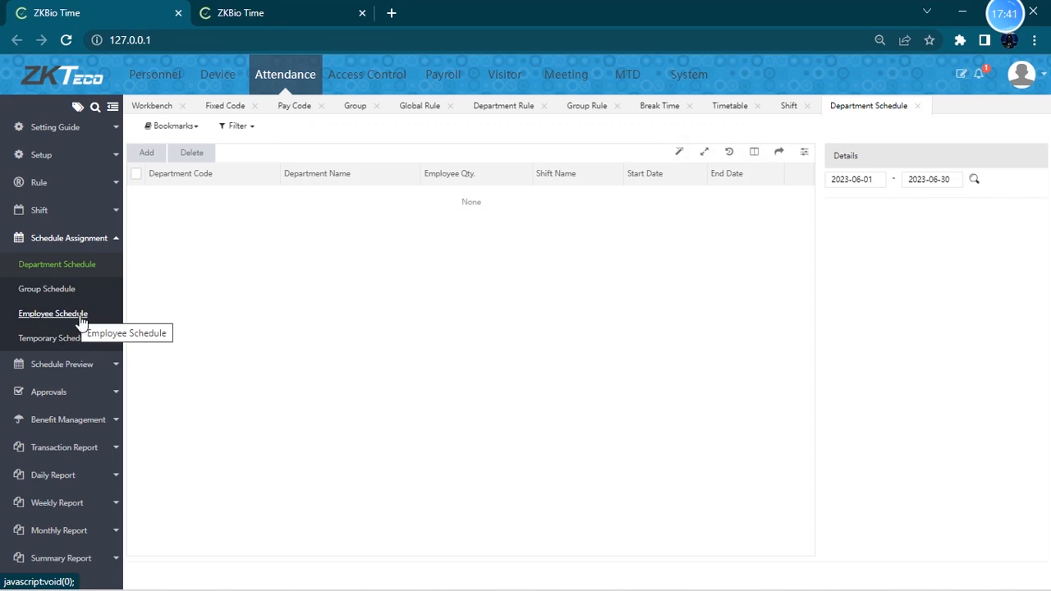
- Try to schedule both employees on the General Shift from 2023-06-01 to 2023-06-30
click(72, 315)
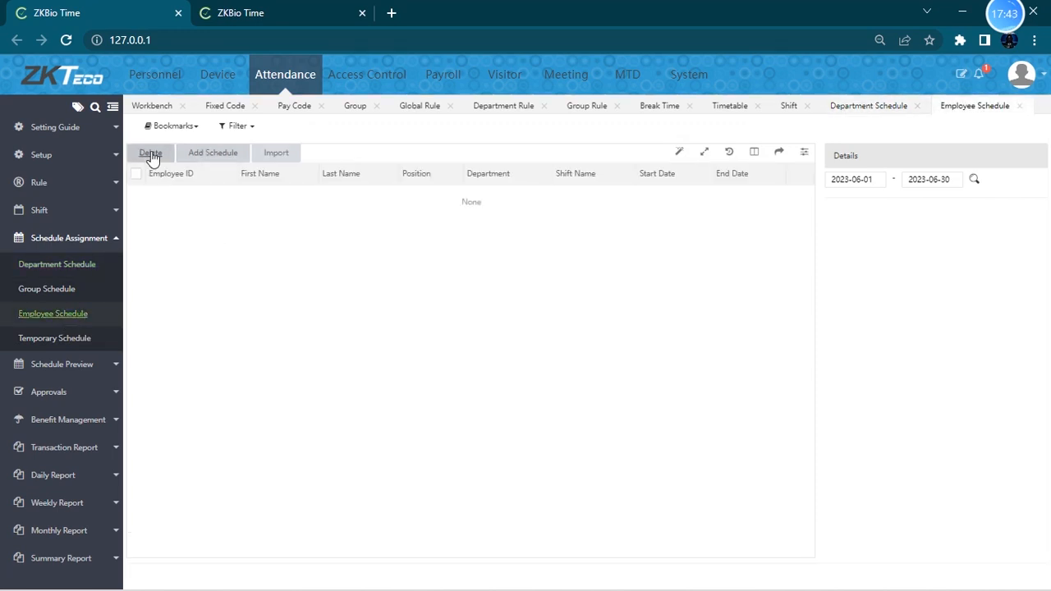
click(220, 157)
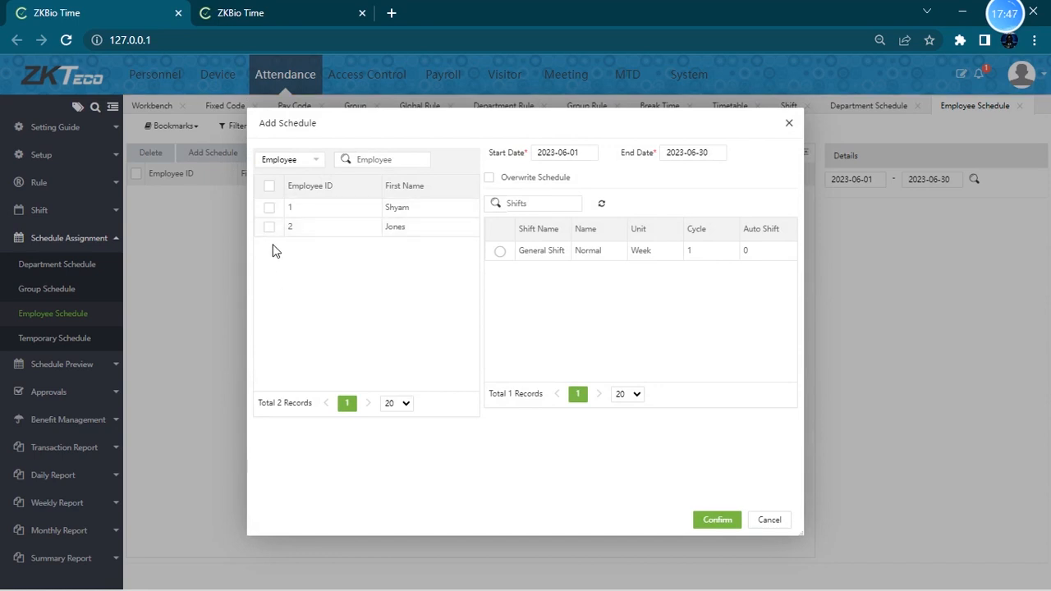
click(269, 187)
click(499, 251)
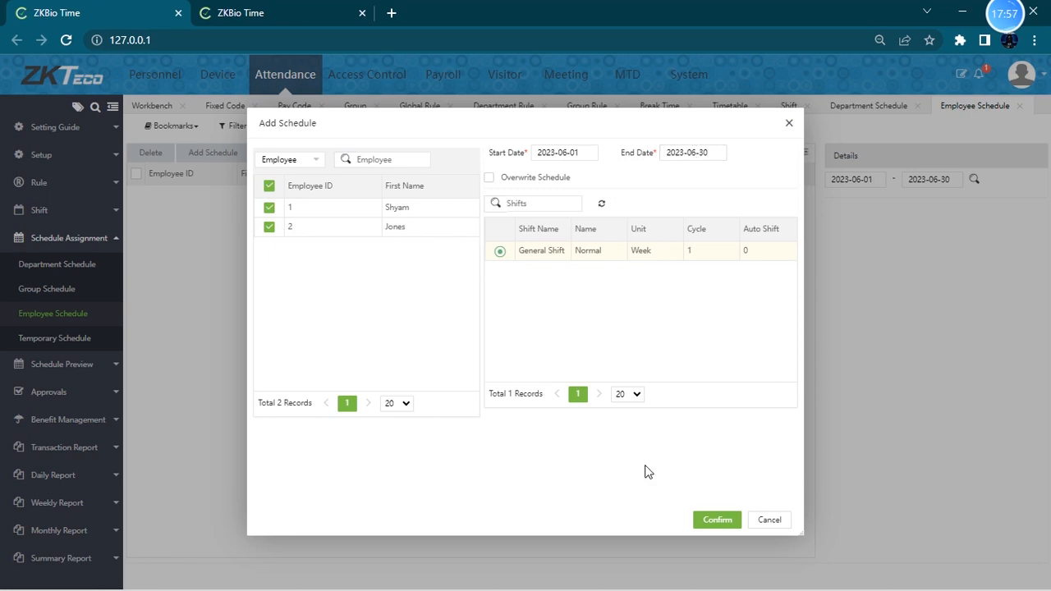
click(718, 521)
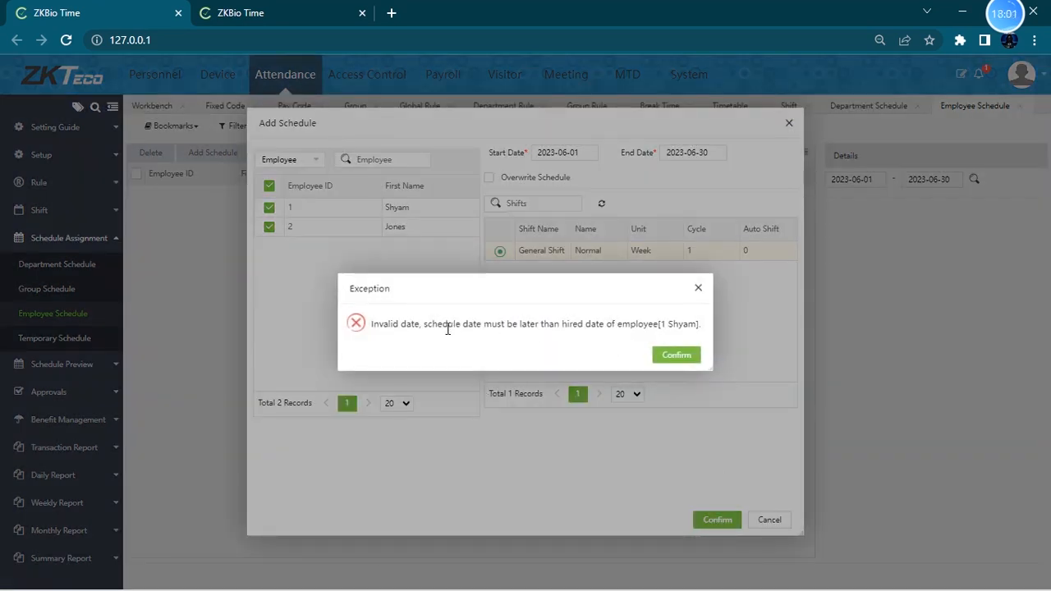
drag(550, 326, 678, 372)
click(679, 359)
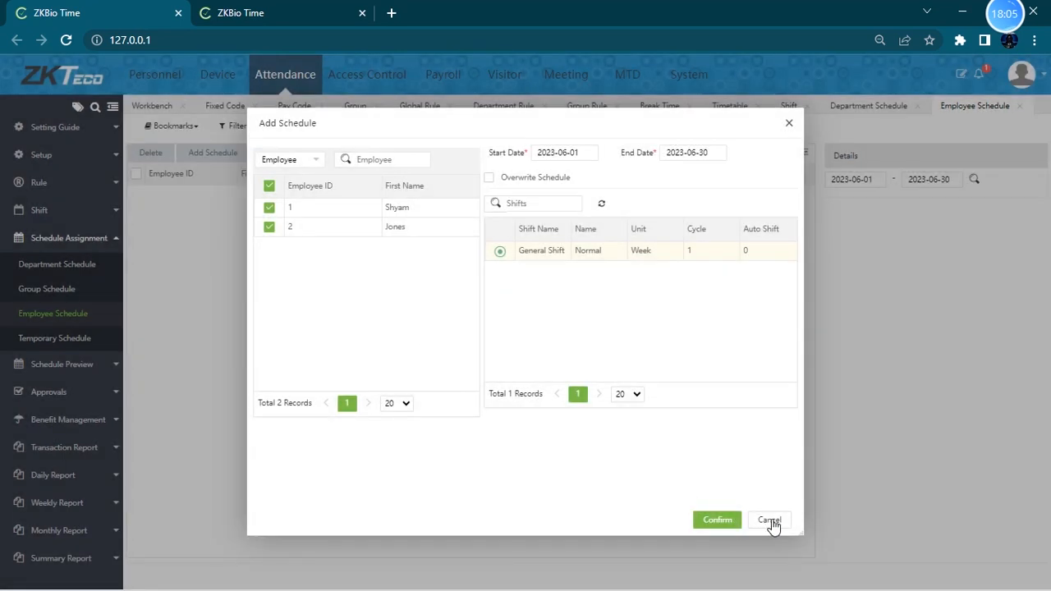
click(769, 523)
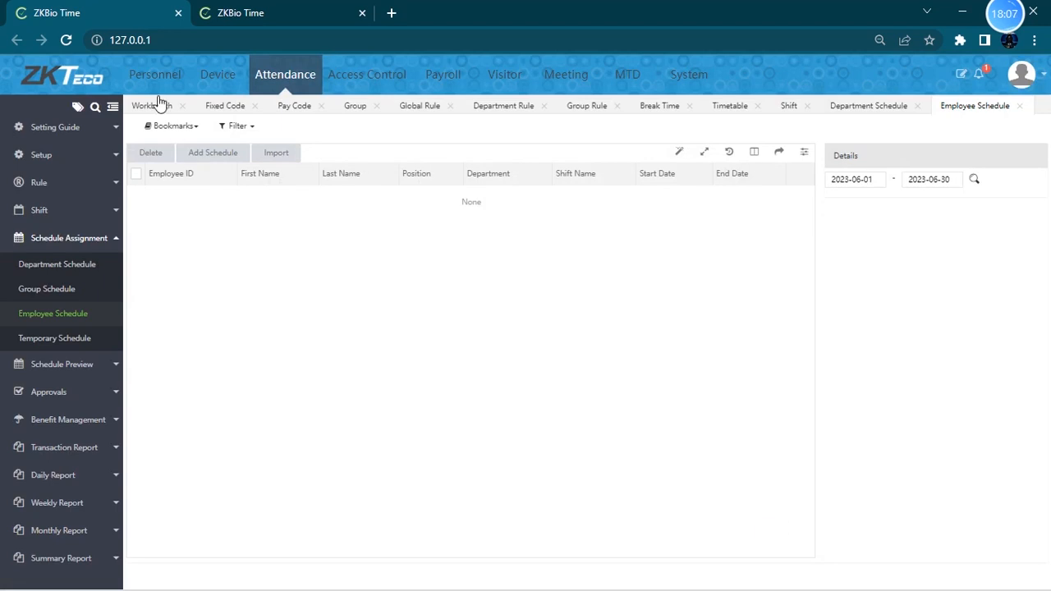
- Edit the first employee and set the hired date to 2023-06-01
click(142, 77)
click(50, 232)
click(35, 181)
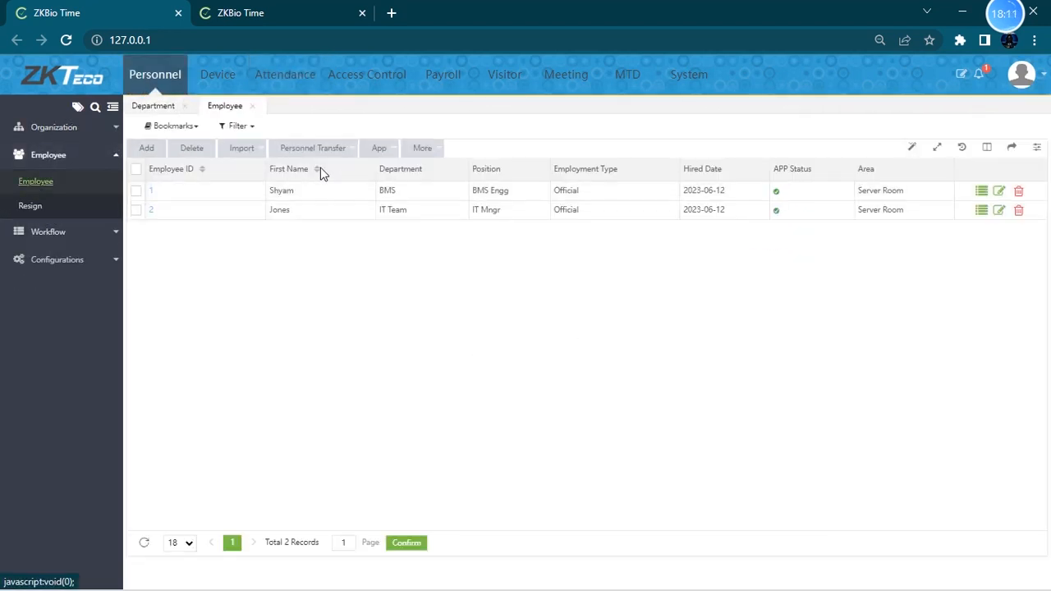
click(999, 191)
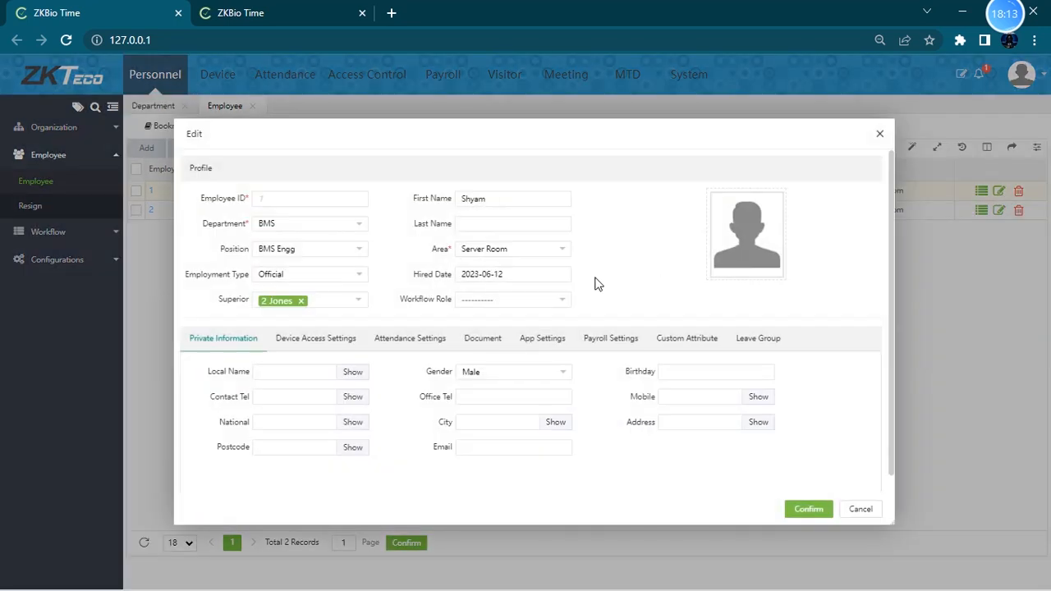
click(531, 274)
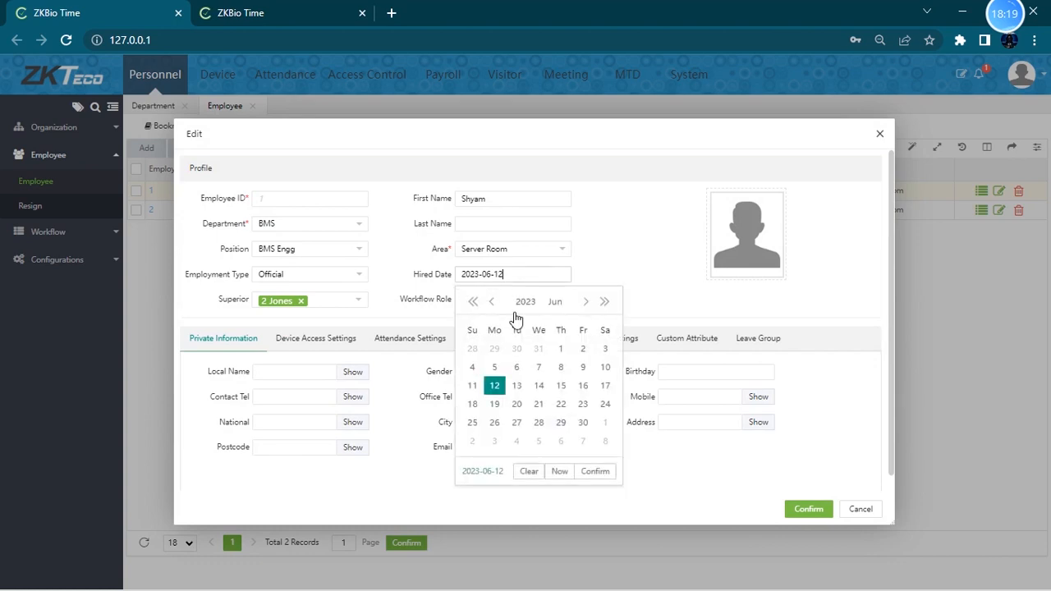
click(569, 354)
click(808, 509)
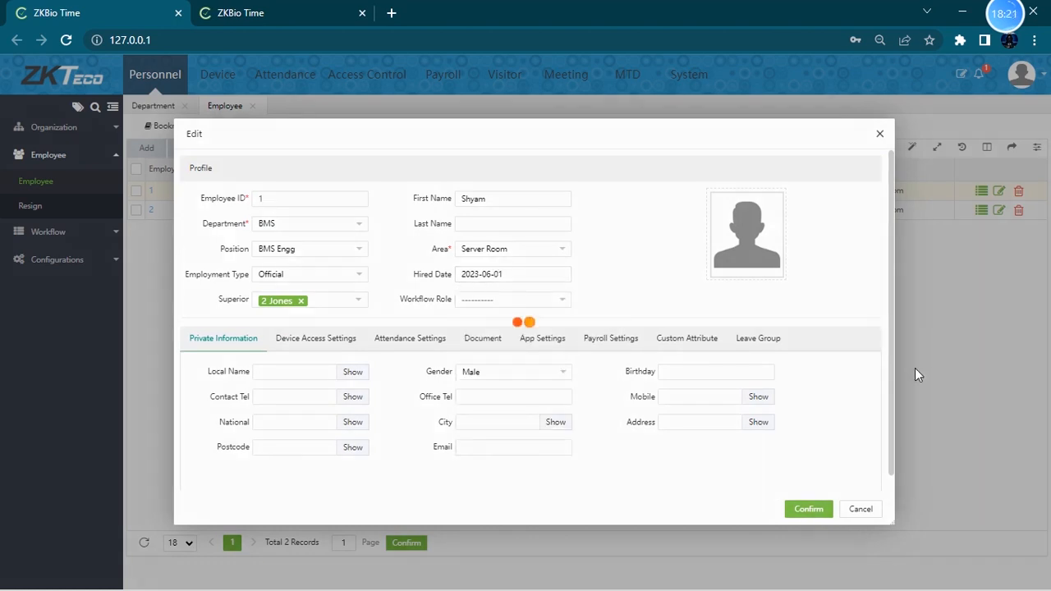
- Edit the second employee, set the hired date to 2023-06-01, and return to Attendance
click(997, 211)
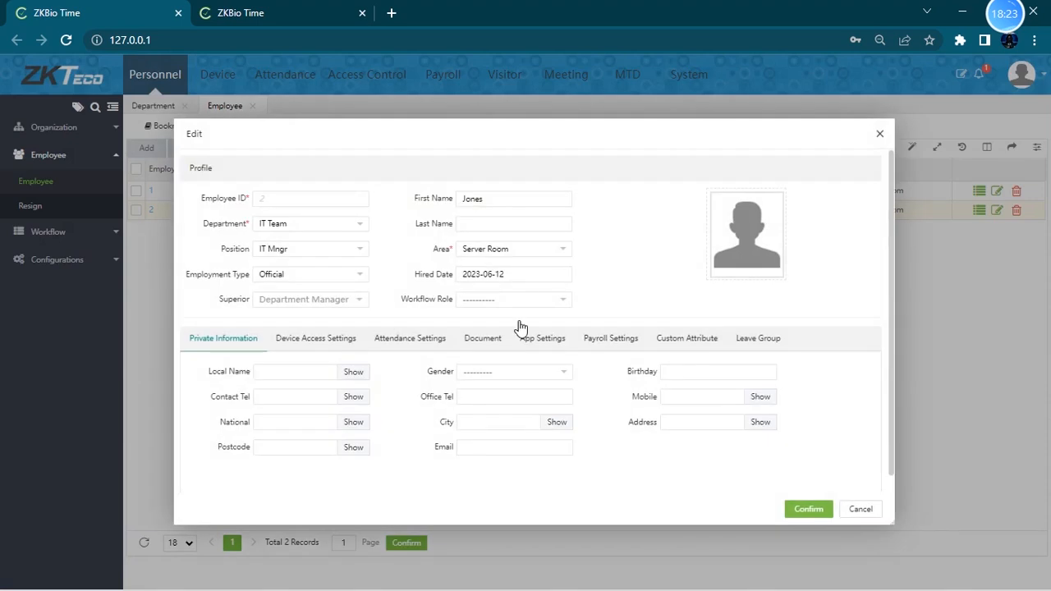
click(536, 274)
click(565, 350)
click(808, 509)
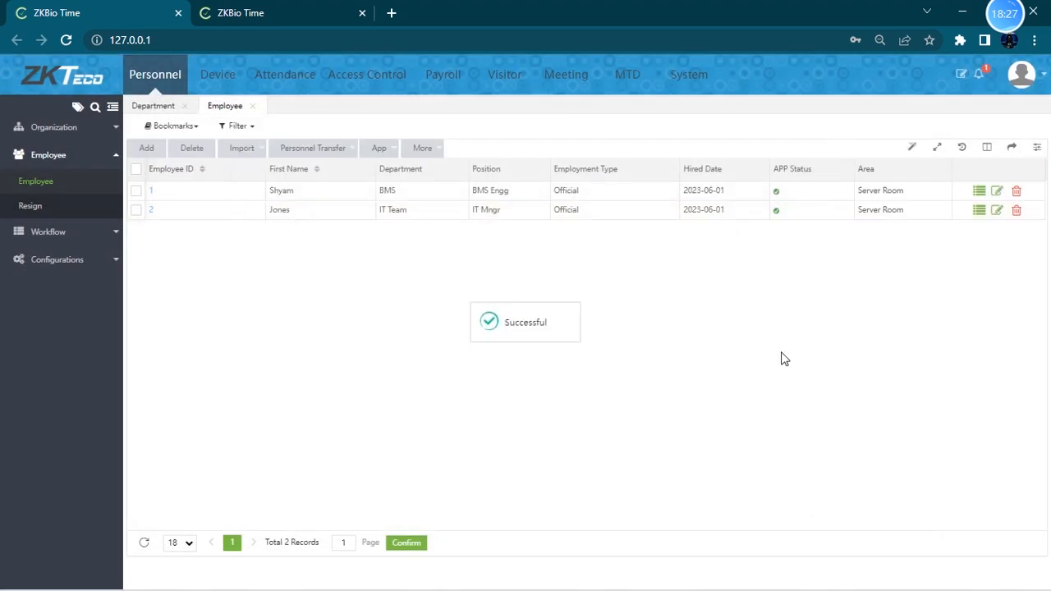
click(292, 78)
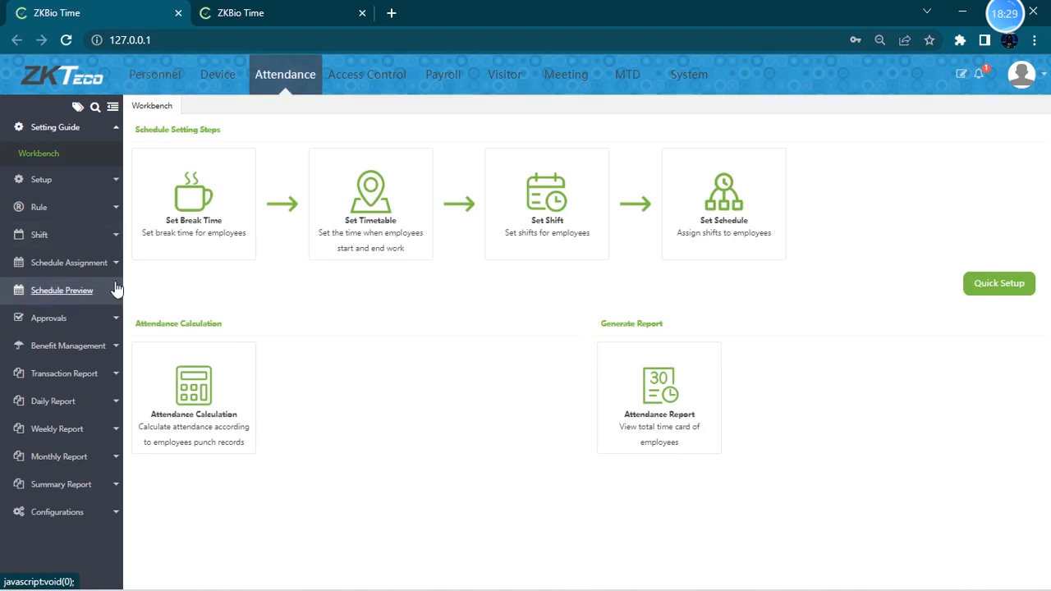
- Schedule both employees on the General Shift from 2023-06-01 to 2023-06-30 in Employee Schedule
click(100, 264)
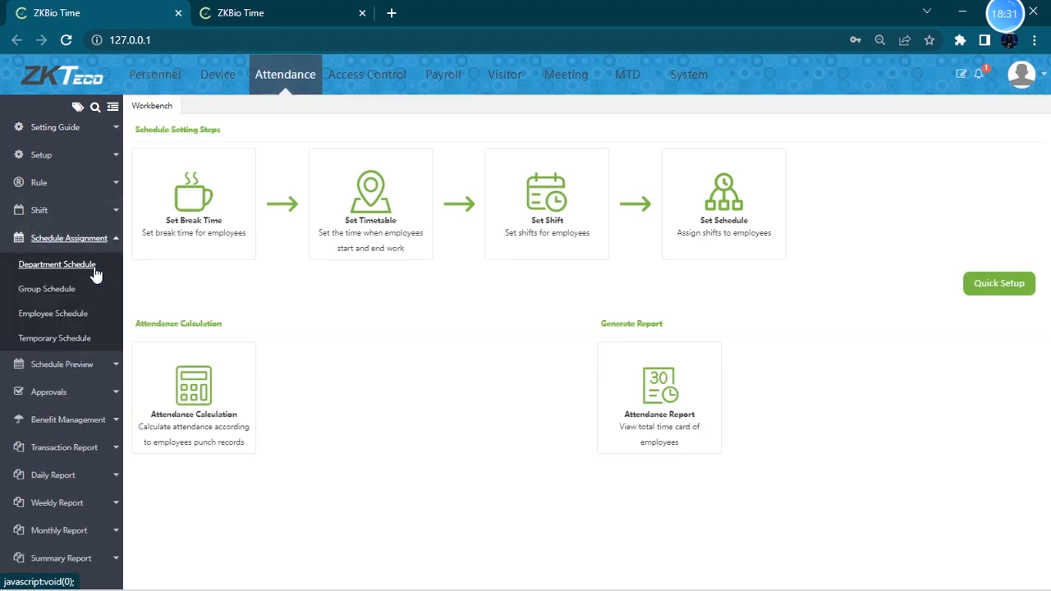
click(58, 316)
click(223, 156)
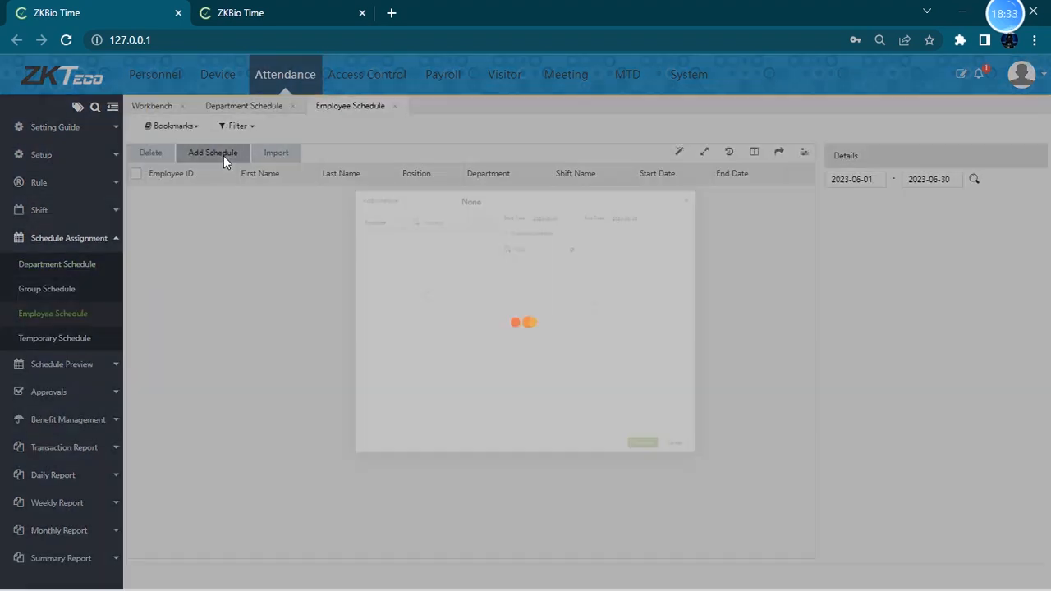
click(268, 188)
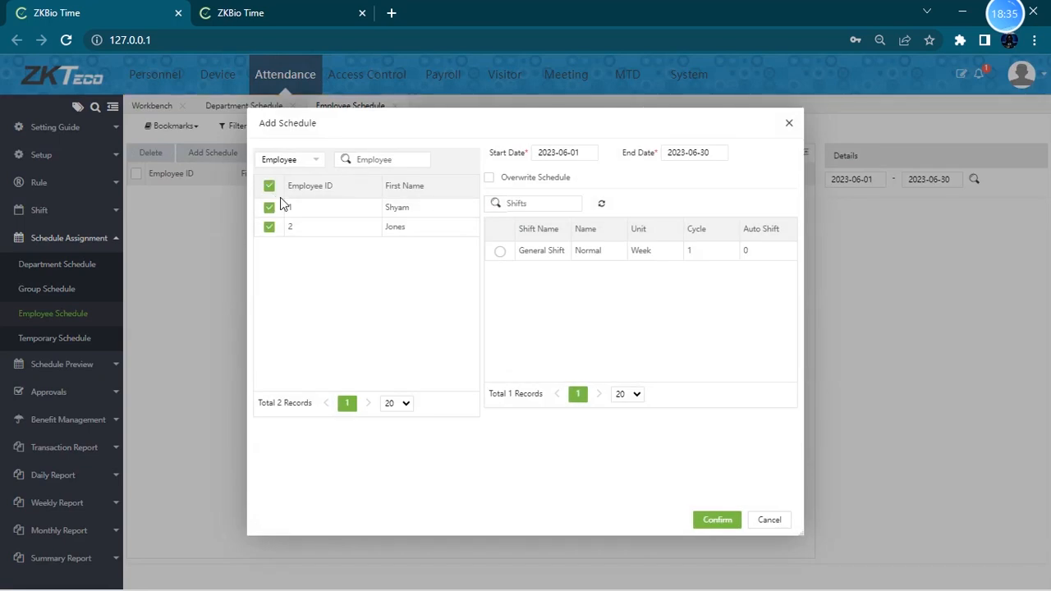
click(499, 253)
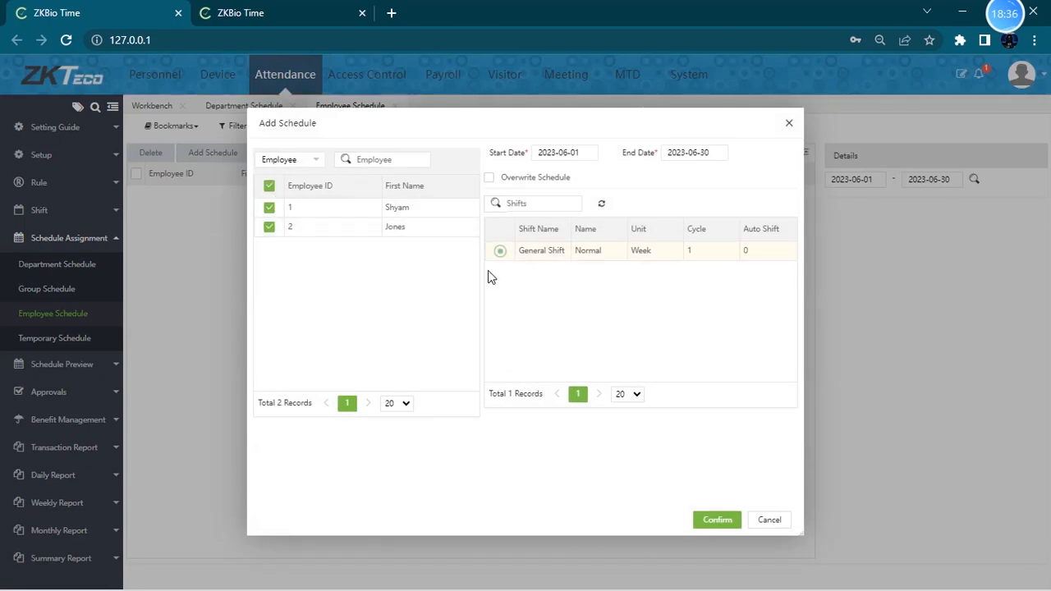
click(550, 155)
click(702, 151)
click(720, 519)
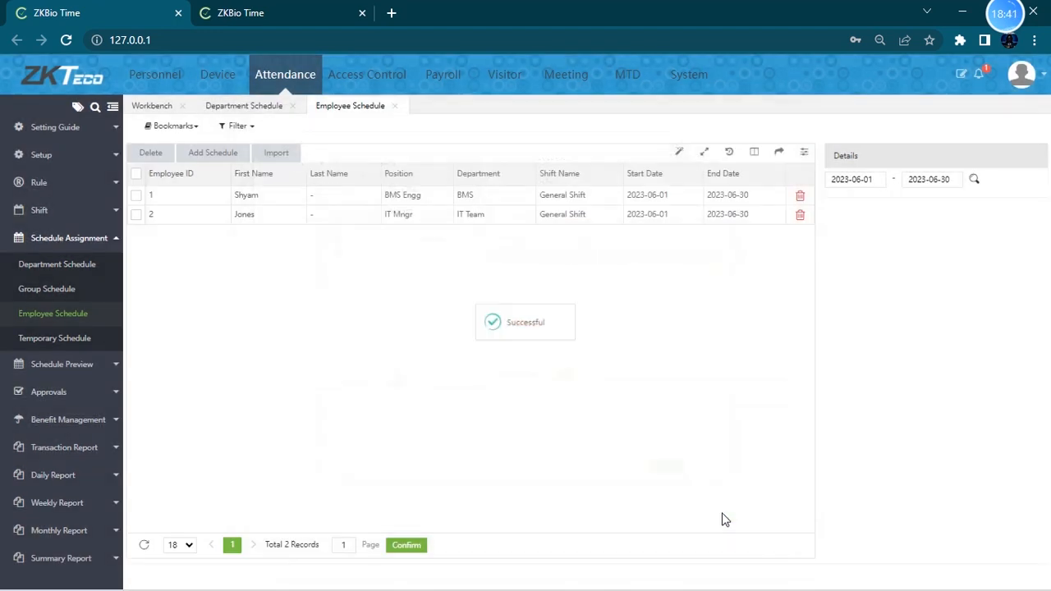
- Review each employee's scheduled General Shift days in the details list
click(646, 194)
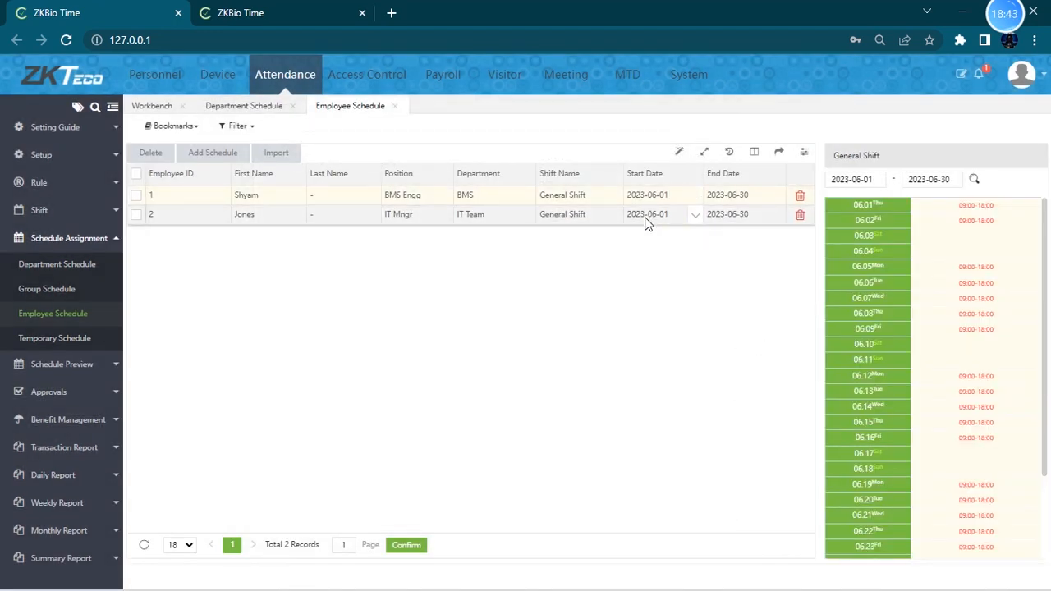
click(547, 219)
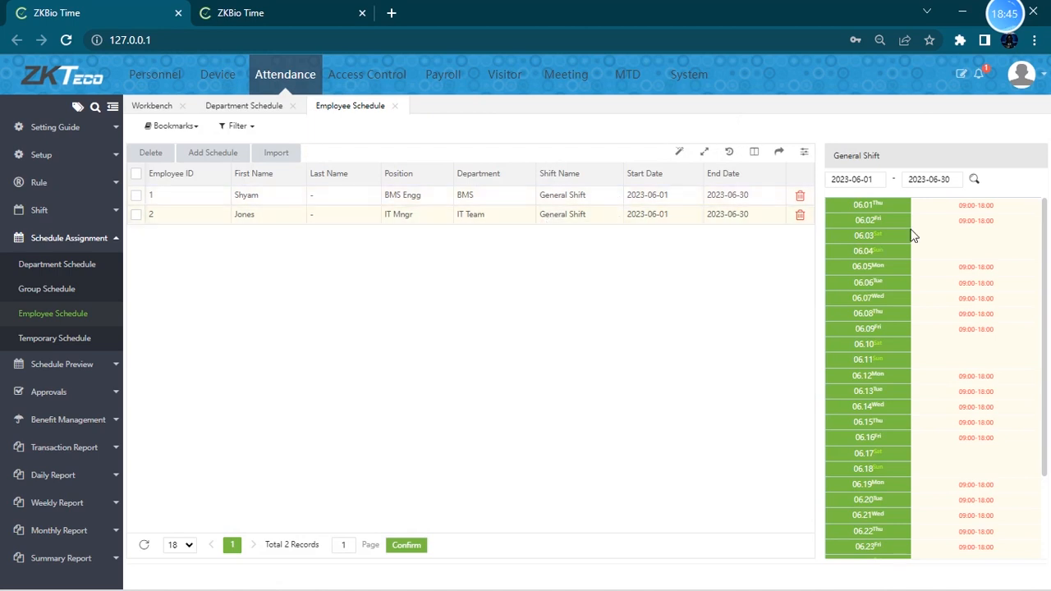
scroll(945, 275, down, 3)
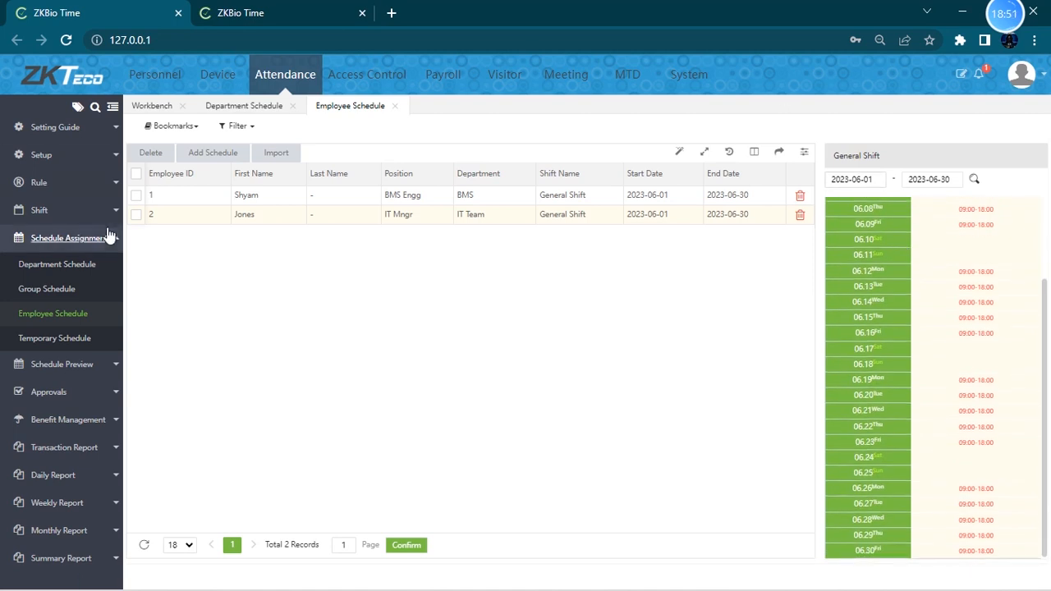
- View the first employee's schedule in Schedule View
click(48, 365)
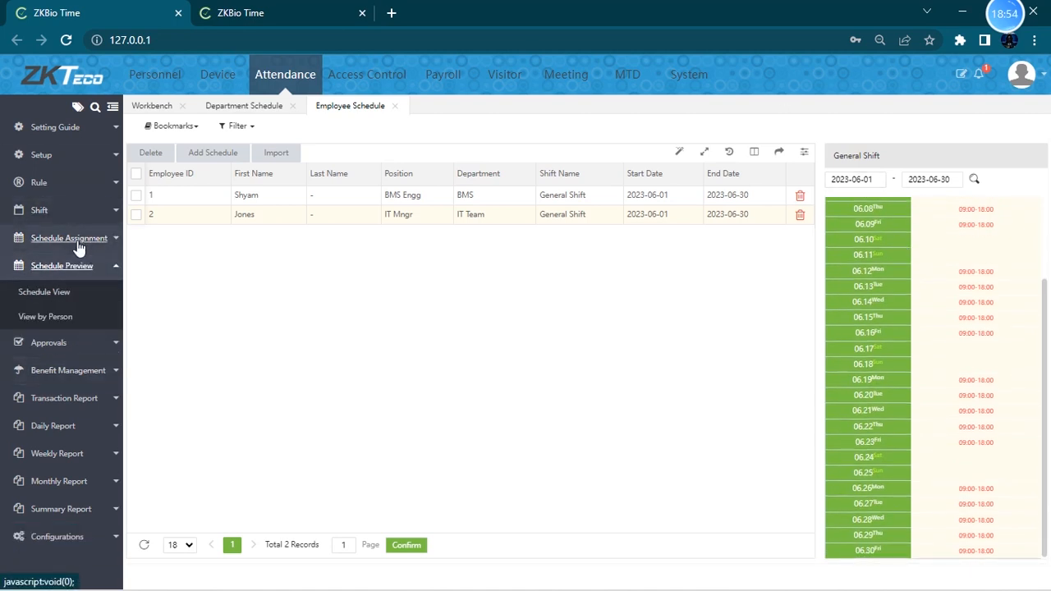
click(59, 293)
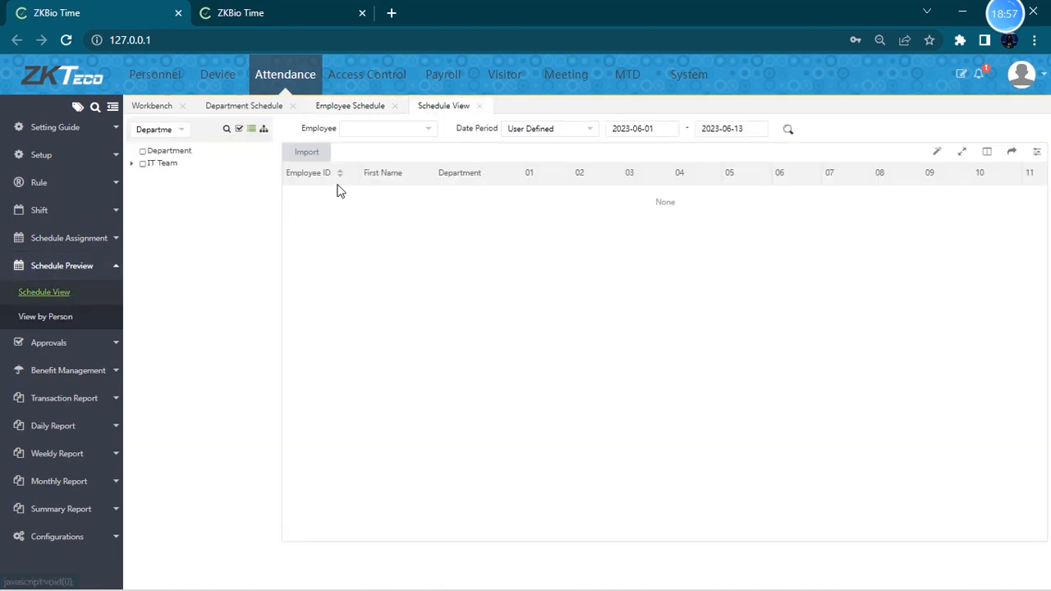
click(397, 136)
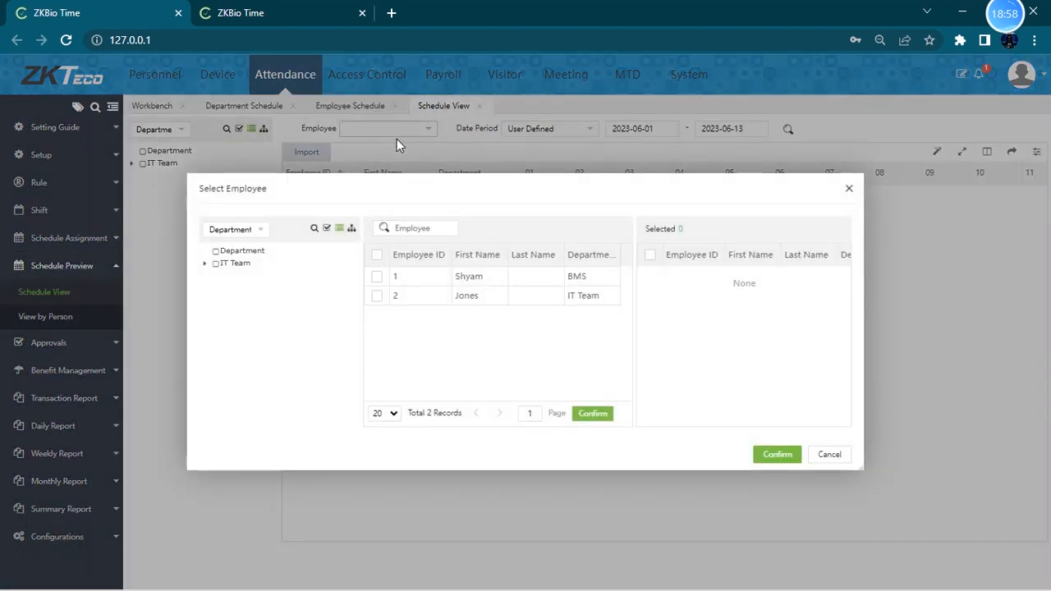
click(376, 277)
click(776, 454)
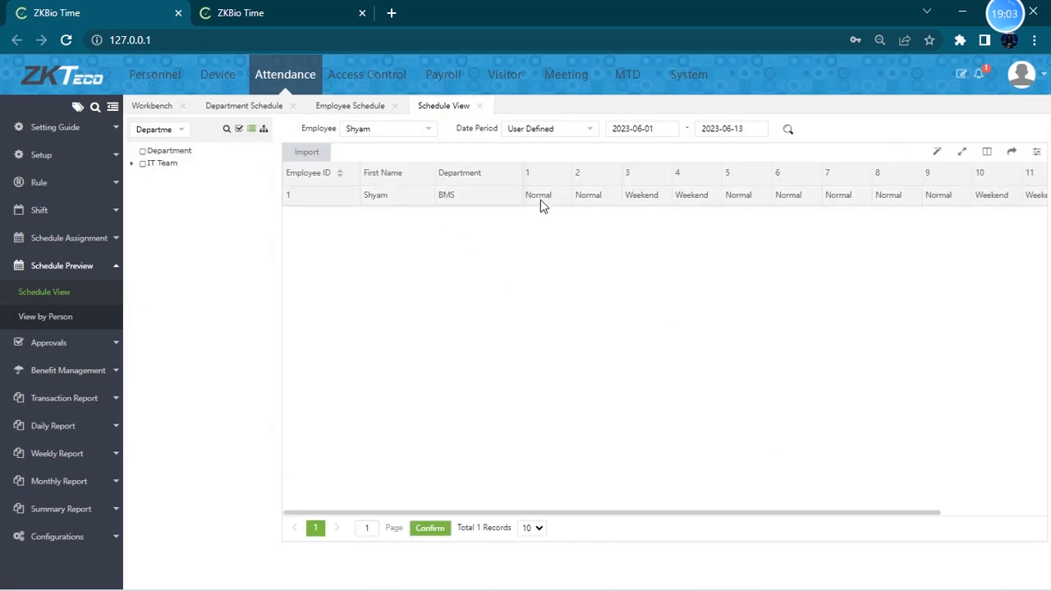
drag(587, 519, 708, 516)
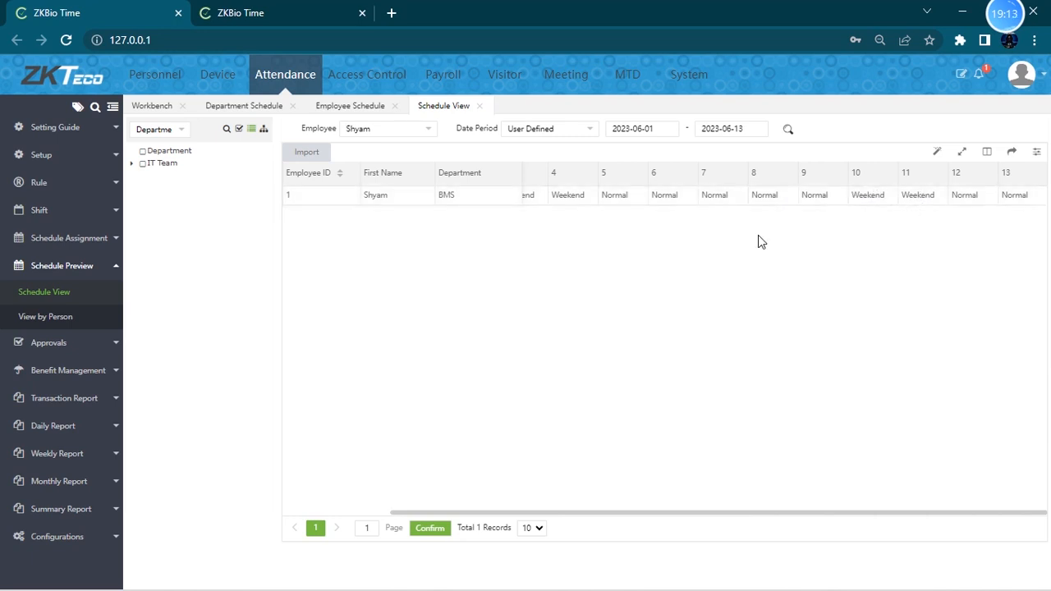
- View the first employee's June 2023 calendar by person
click(59, 320)
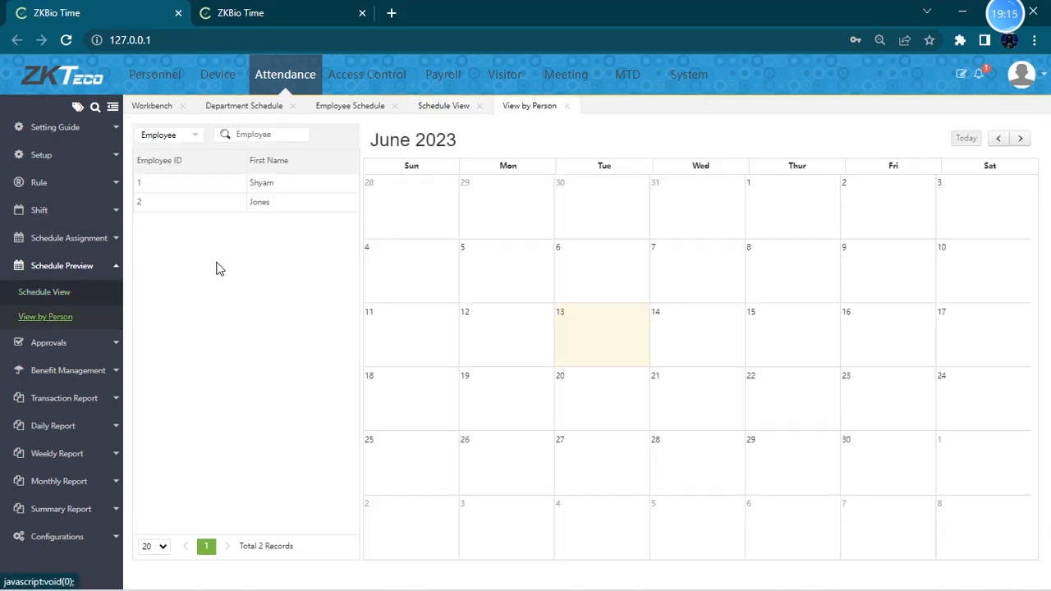
click(195, 183)
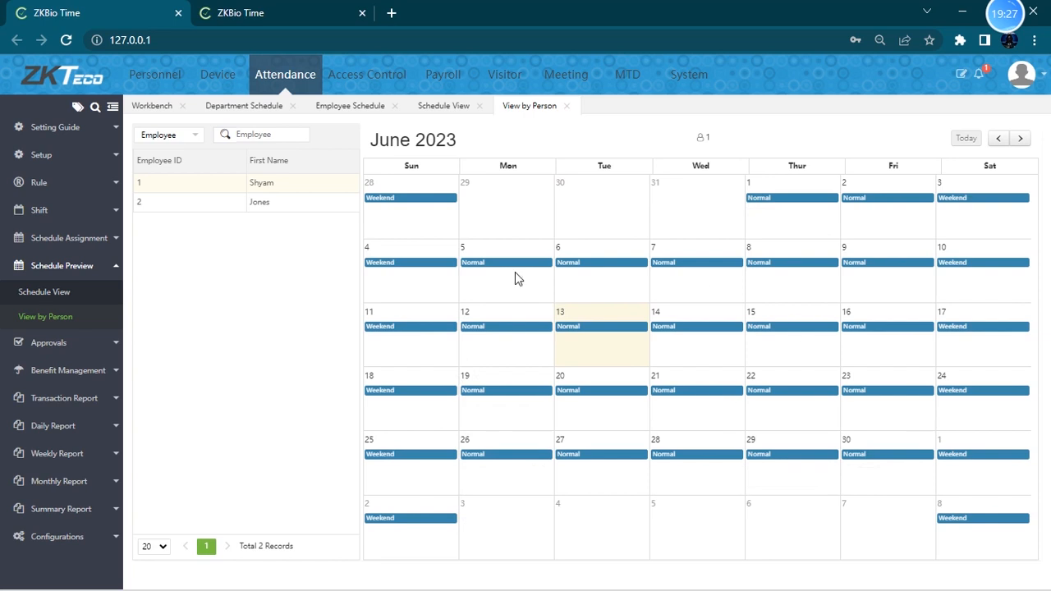
- Examine the Manual Log add form's fields without saving
click(96, 341)
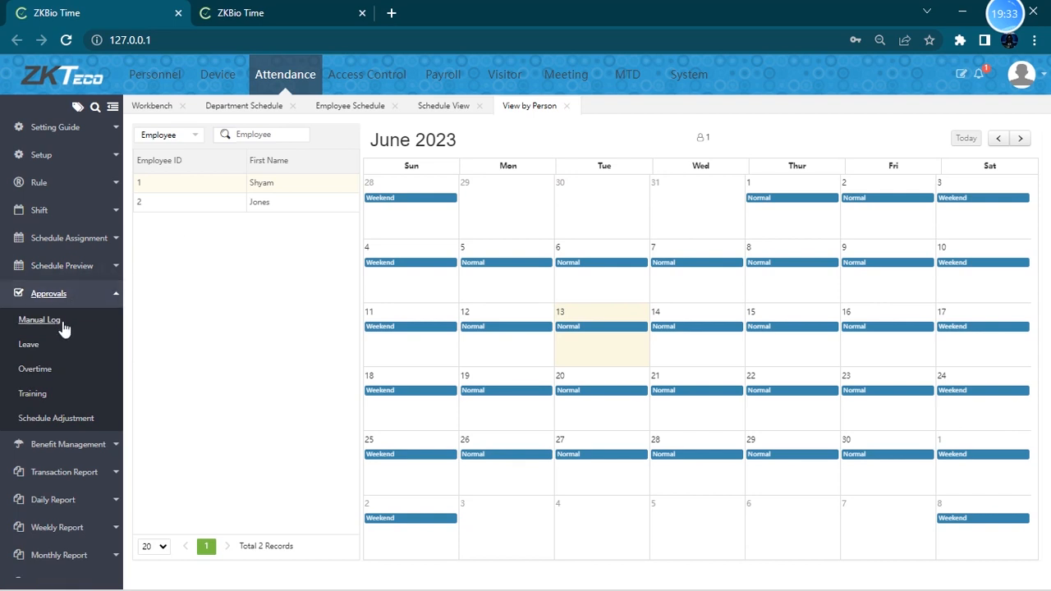
click(98, 296)
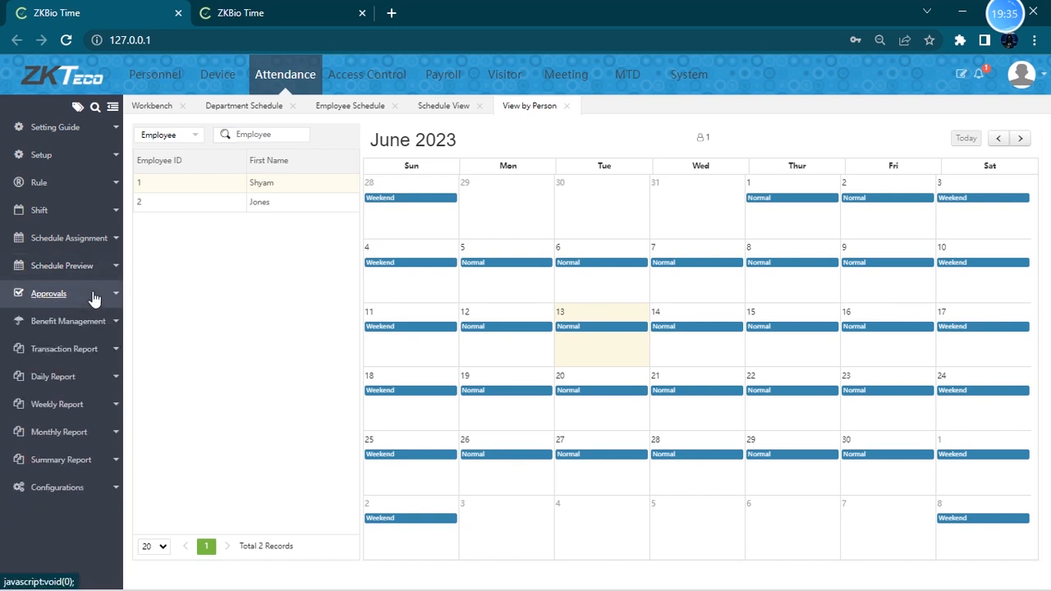
click(94, 297)
click(70, 323)
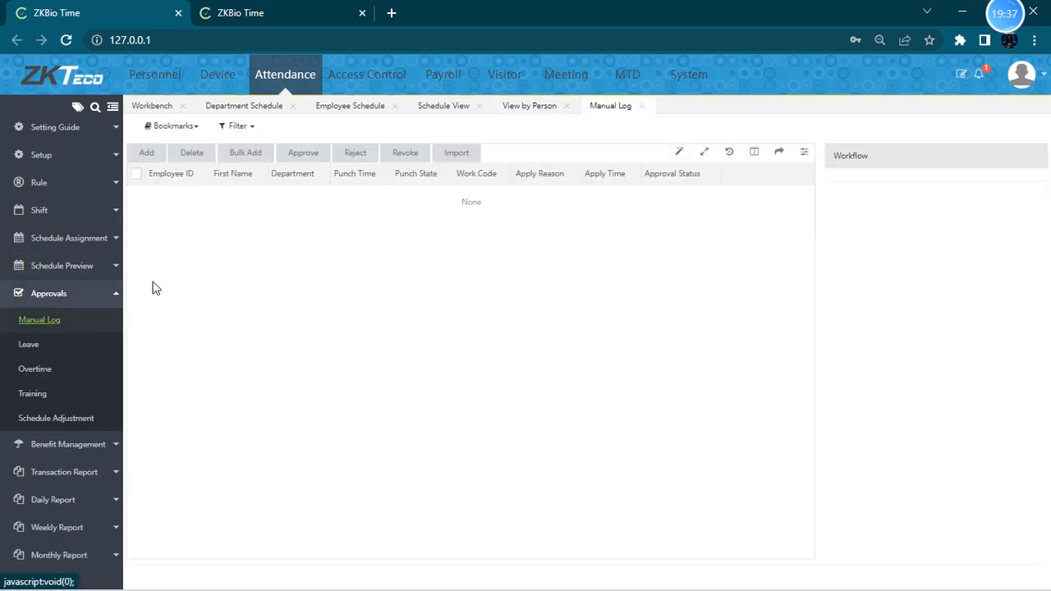
click(149, 155)
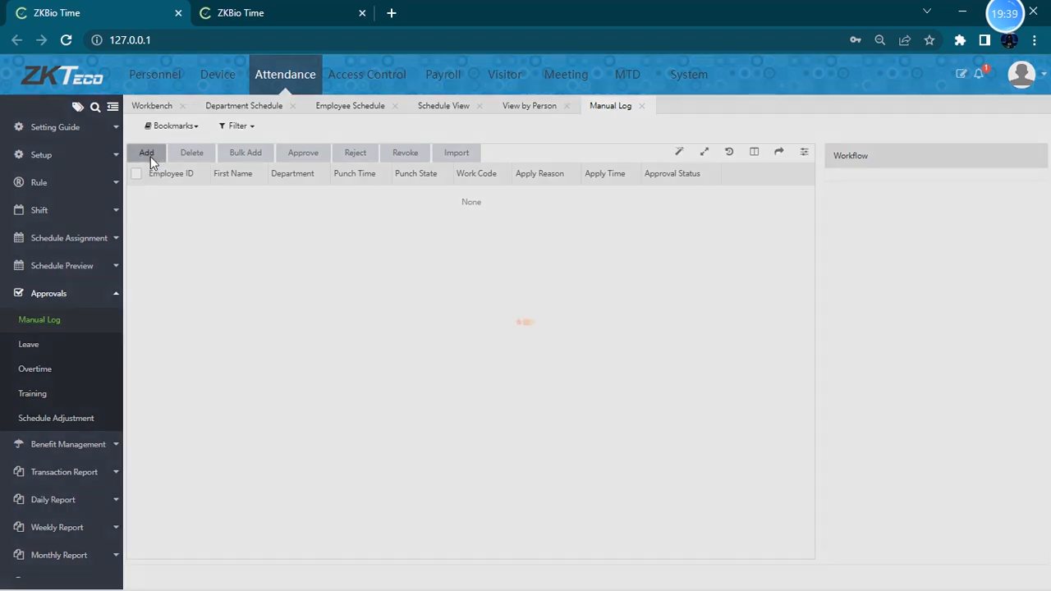
click(491, 246)
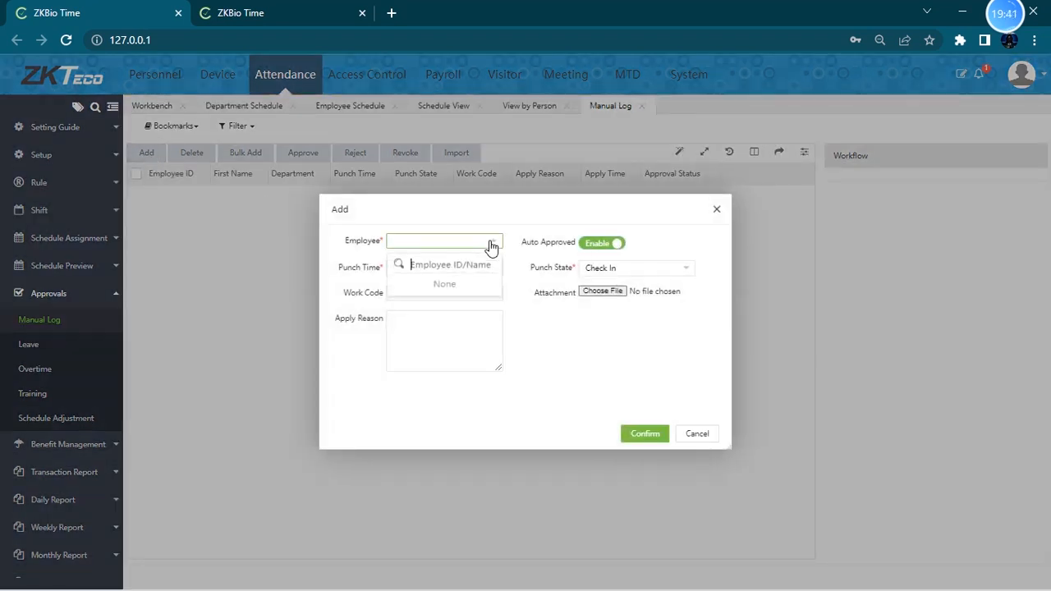
click(451, 267)
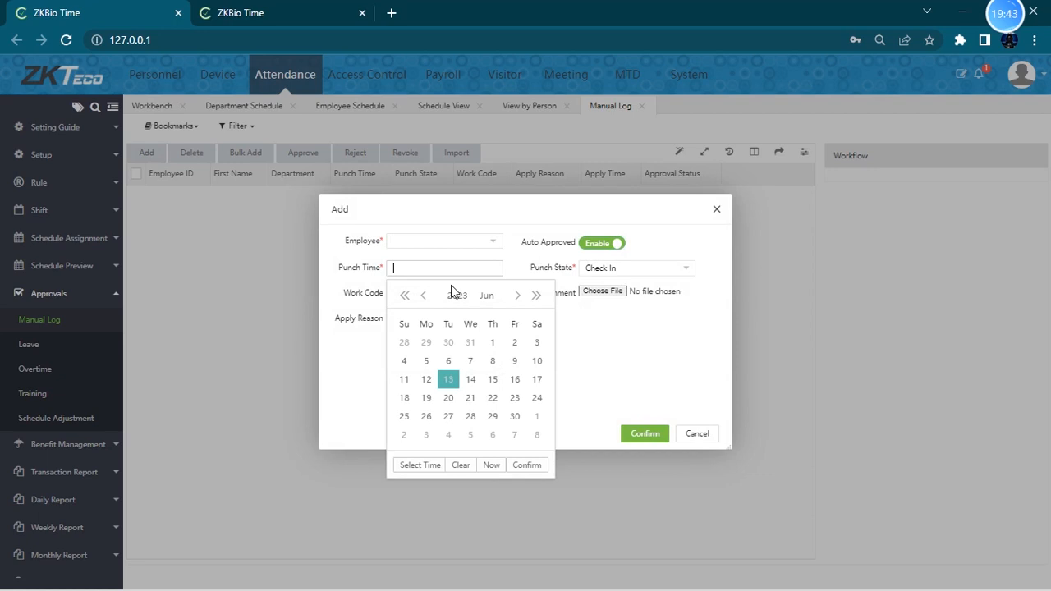
click(347, 300)
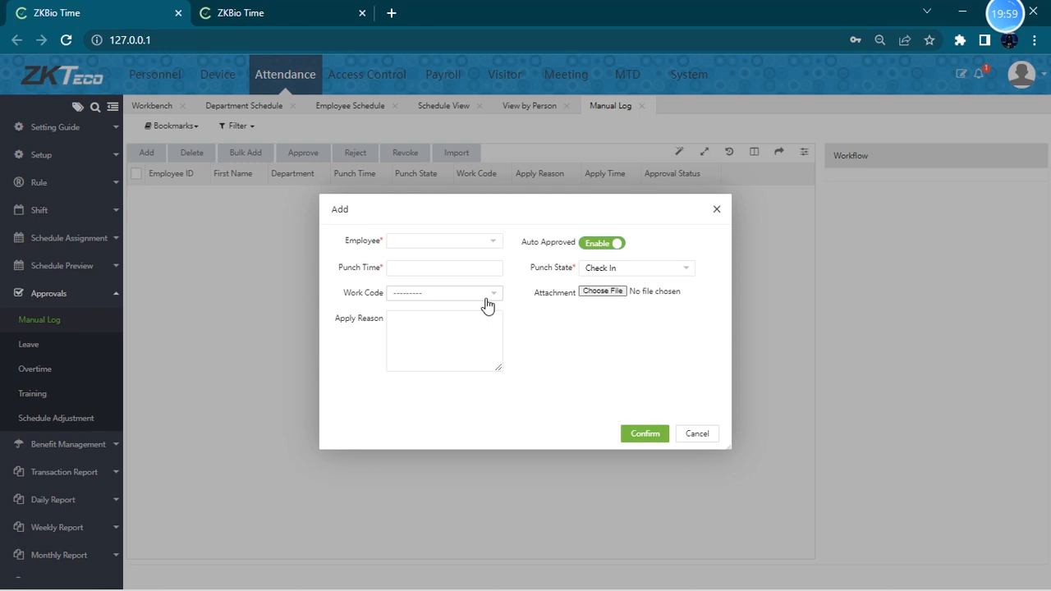
click(697, 433)
- Examine the Leave add form's fields without saving
click(29, 345)
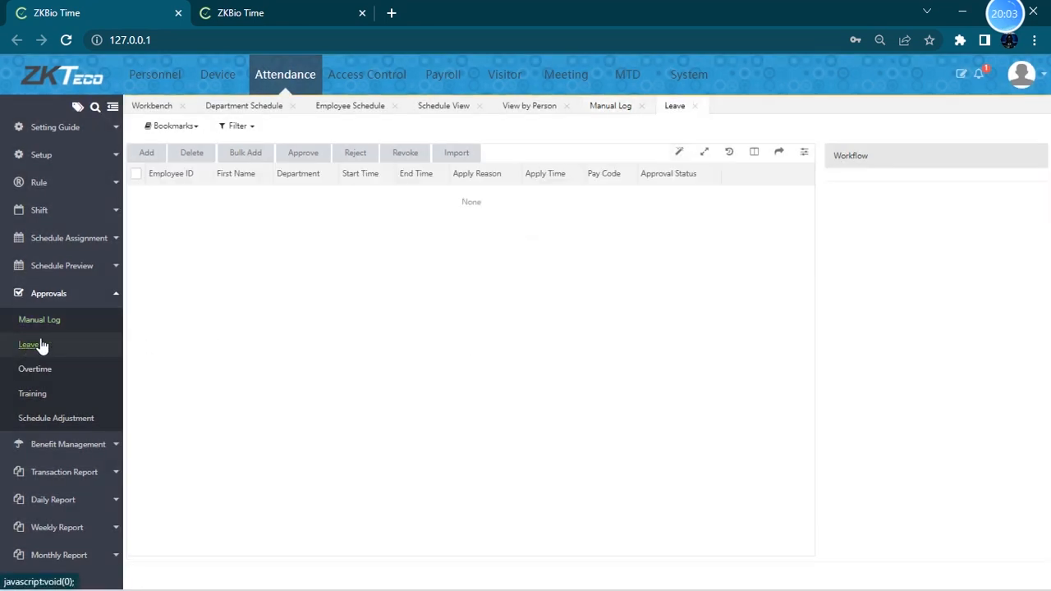
click(161, 154)
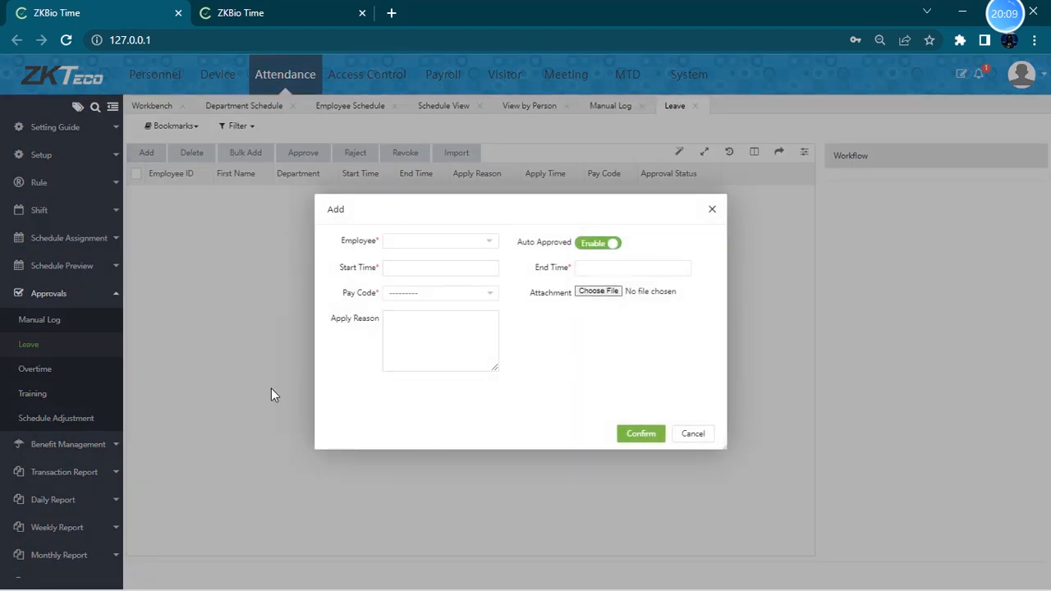
click(713, 212)
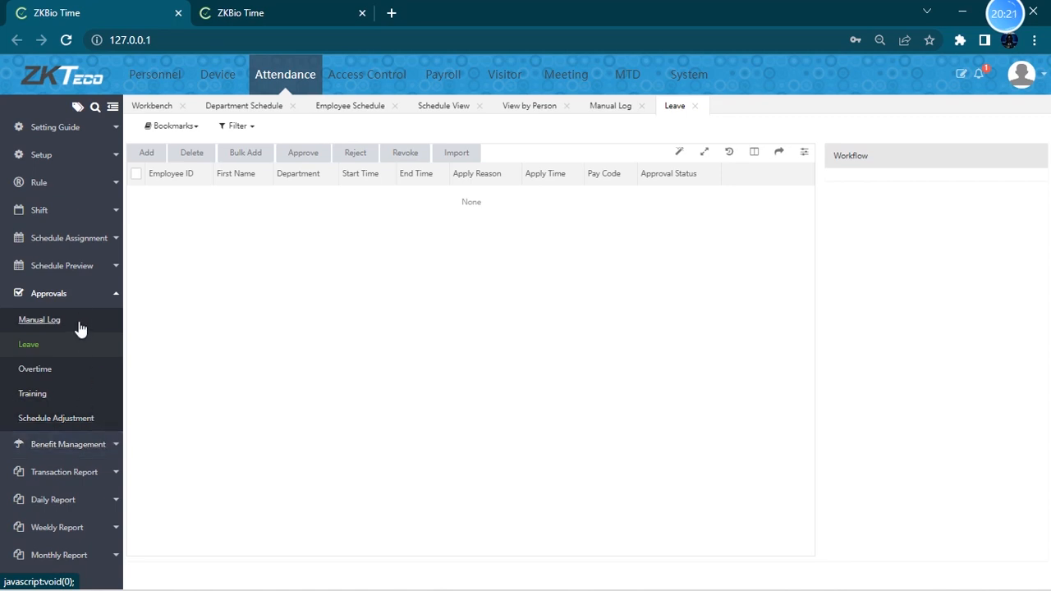
- Add a leave group with code 1 and name Govt holiday
click(101, 298)
click(84, 304)
click(85, 294)
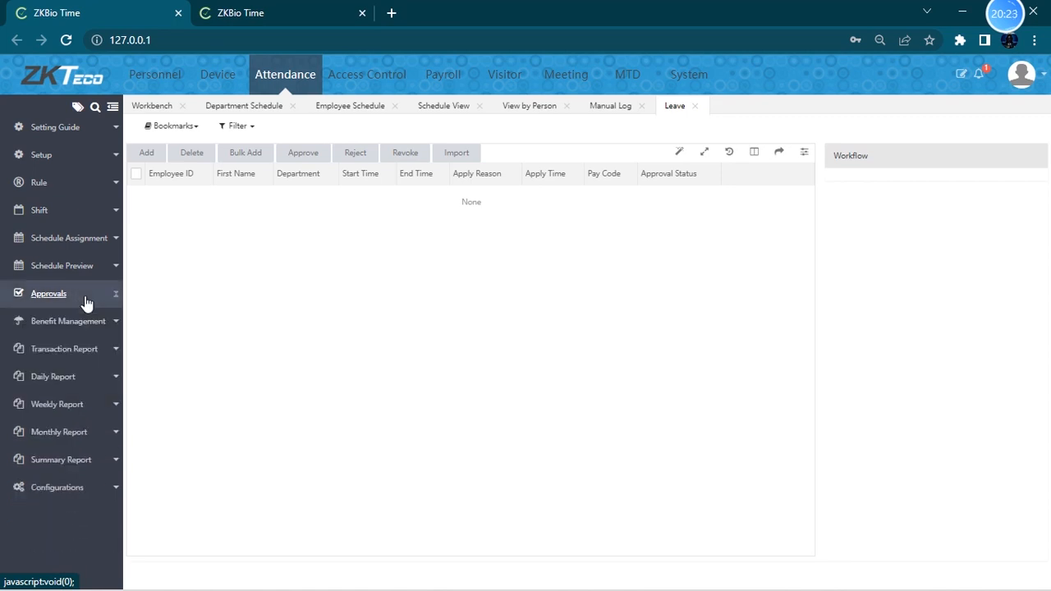
click(82, 322)
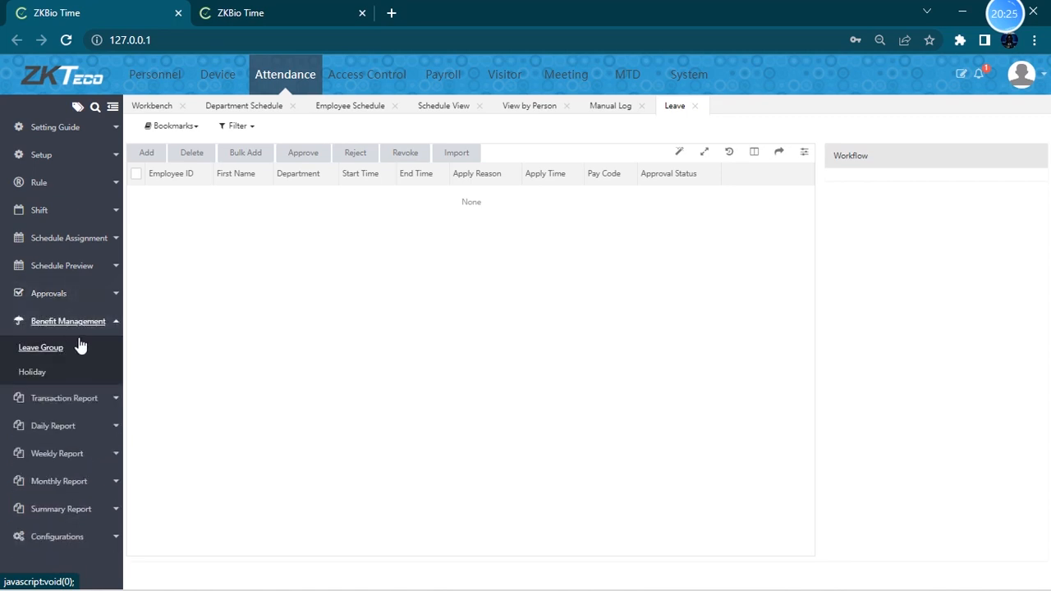
click(74, 355)
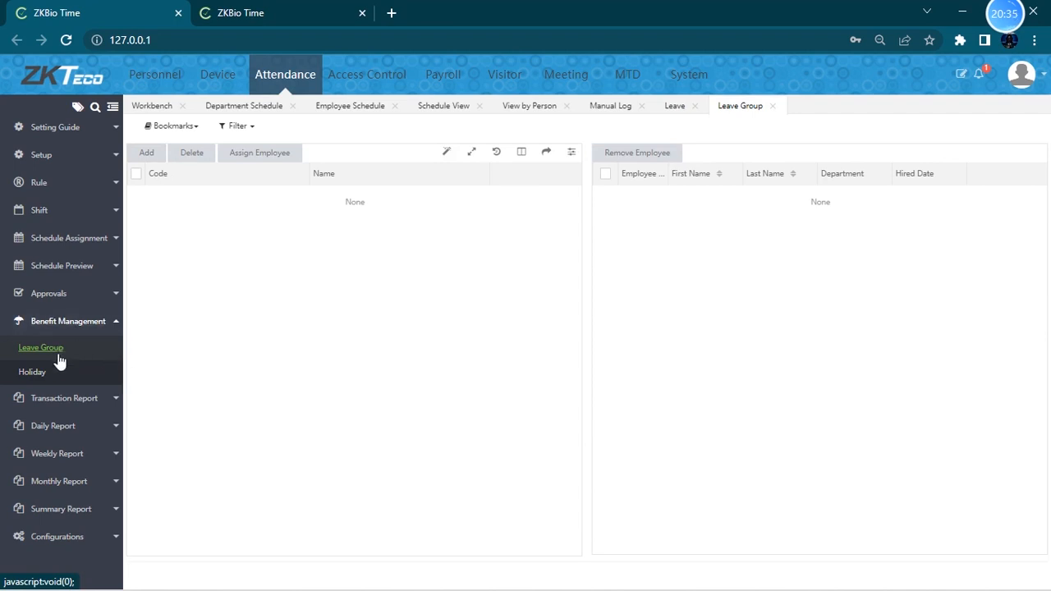
click(36, 375)
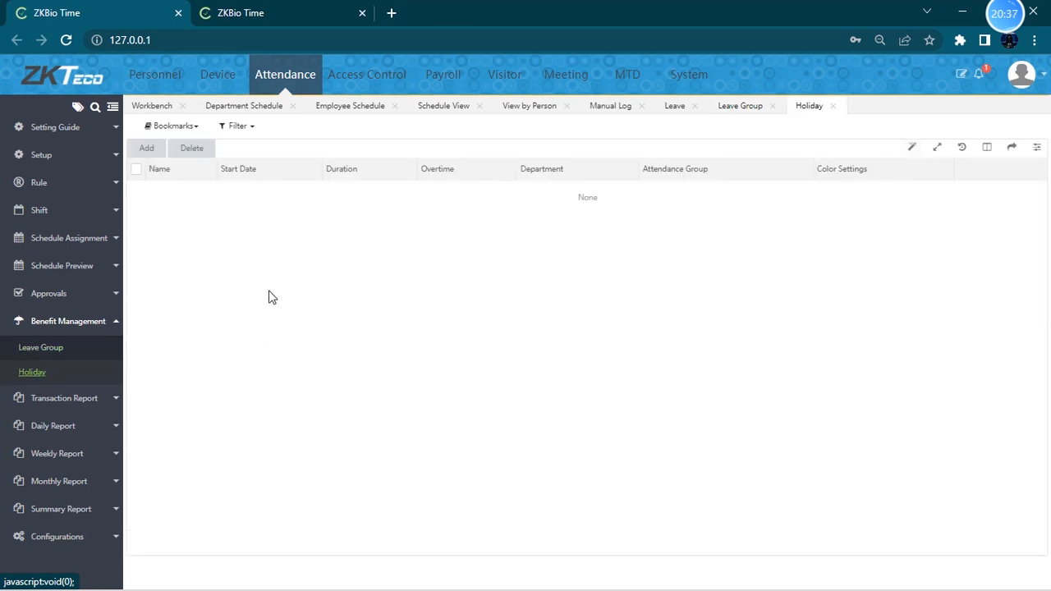
click(56, 355)
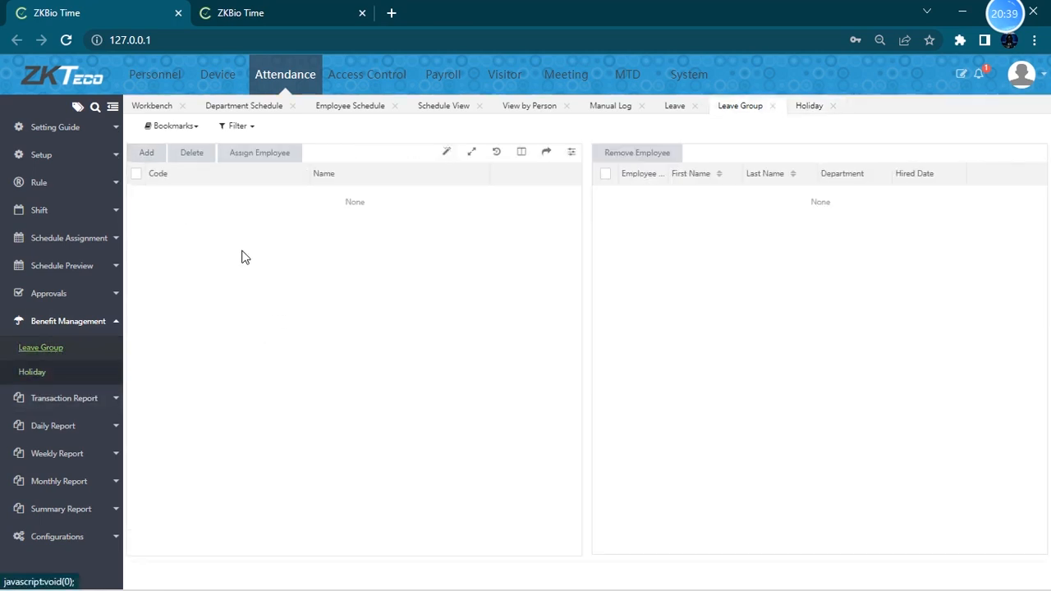
click(146, 153)
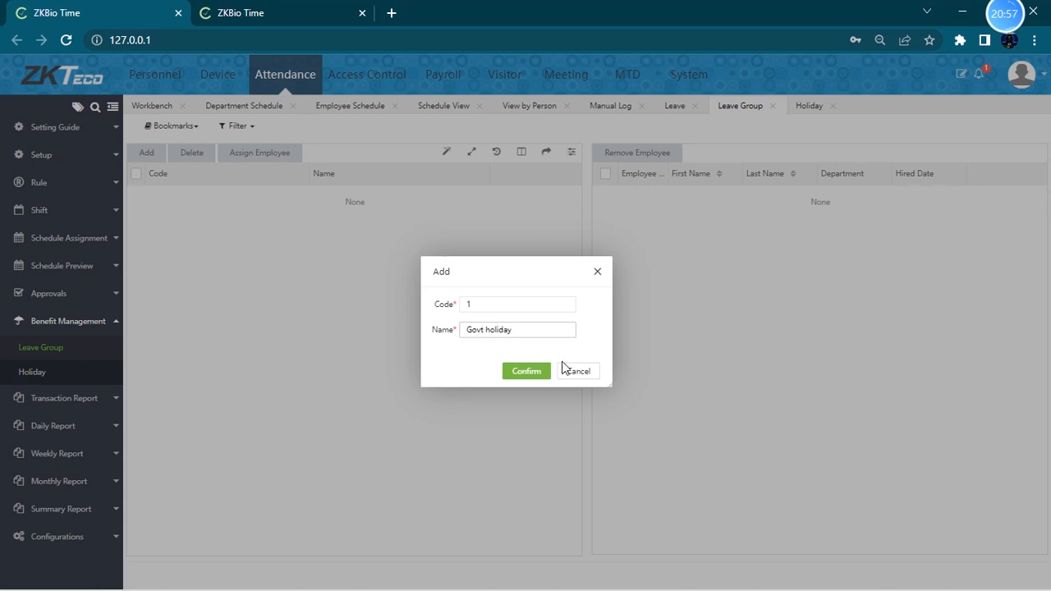
drag(511, 332, 399, 350)
click(521, 374)
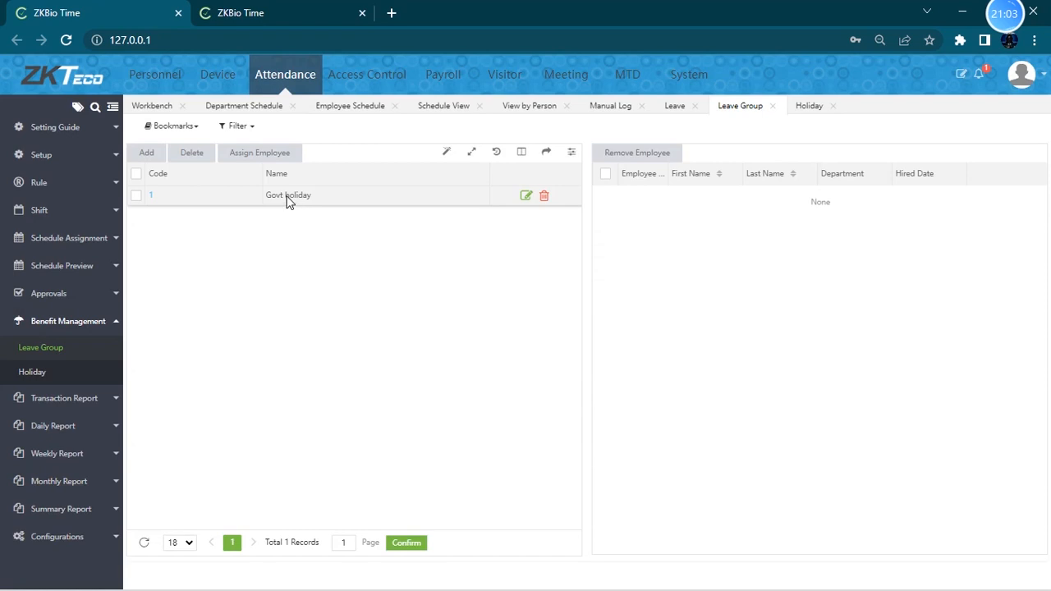
- Assign the first employee to the Govt holiday leave group
click(136, 174)
click(258, 156)
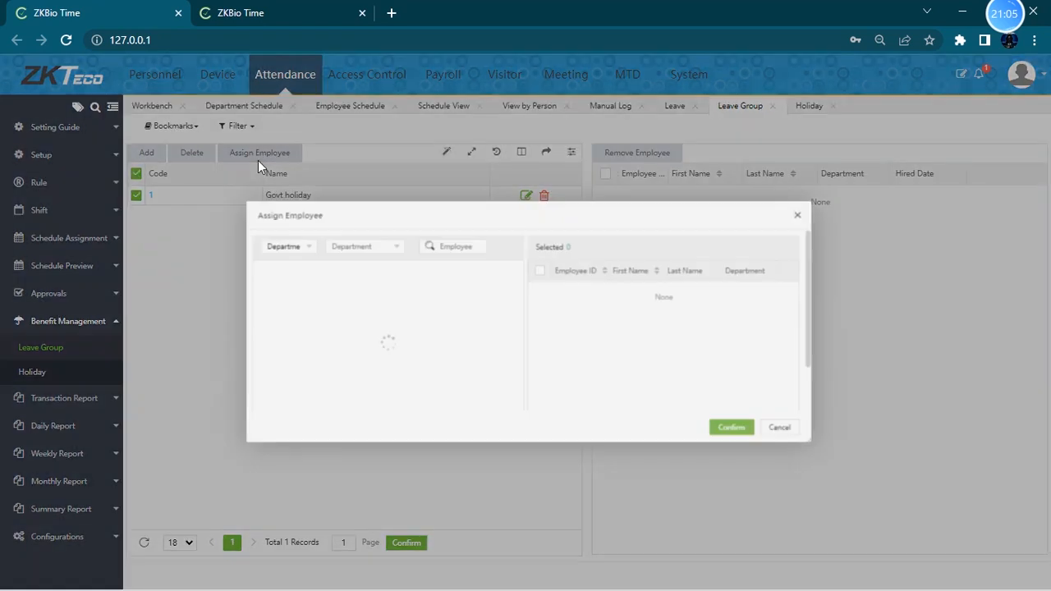
click(257, 285)
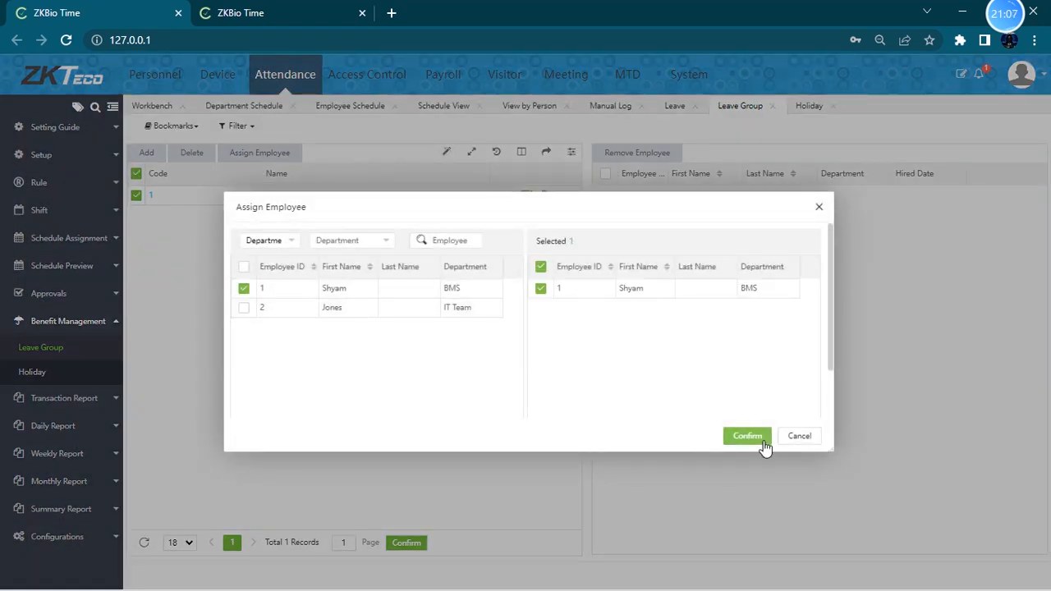
click(736, 441)
click(445, 204)
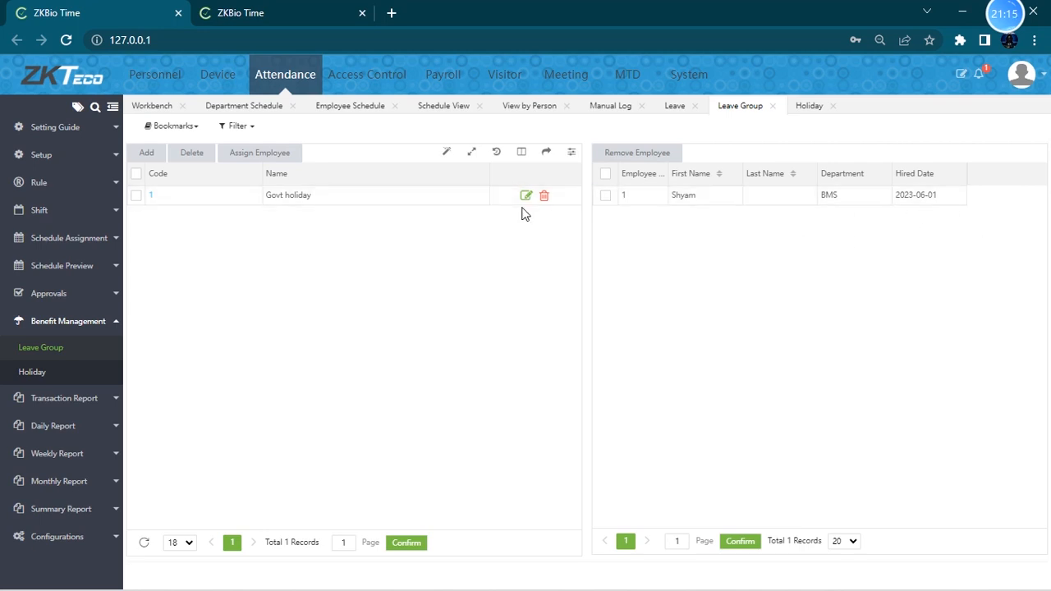
- Examine the Holiday add form's fields without saving
click(23, 374)
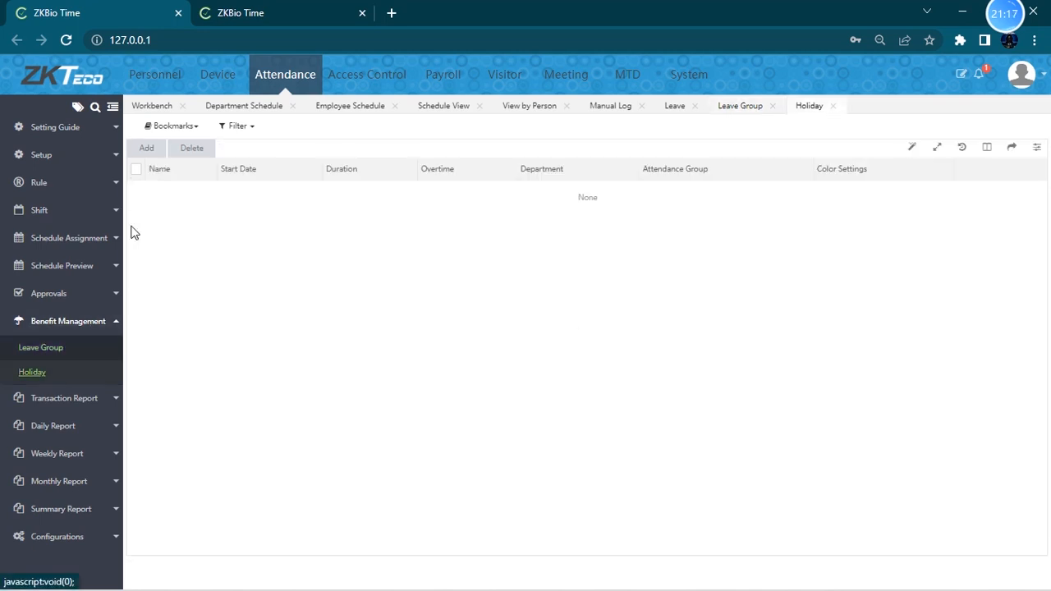
click(147, 149)
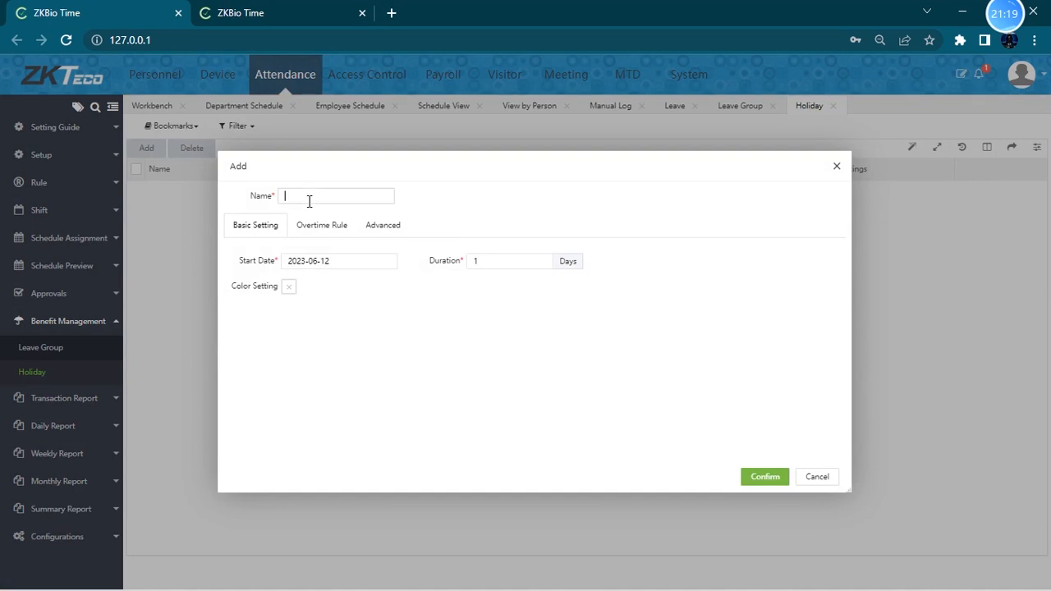
drag(358, 256, 229, 263)
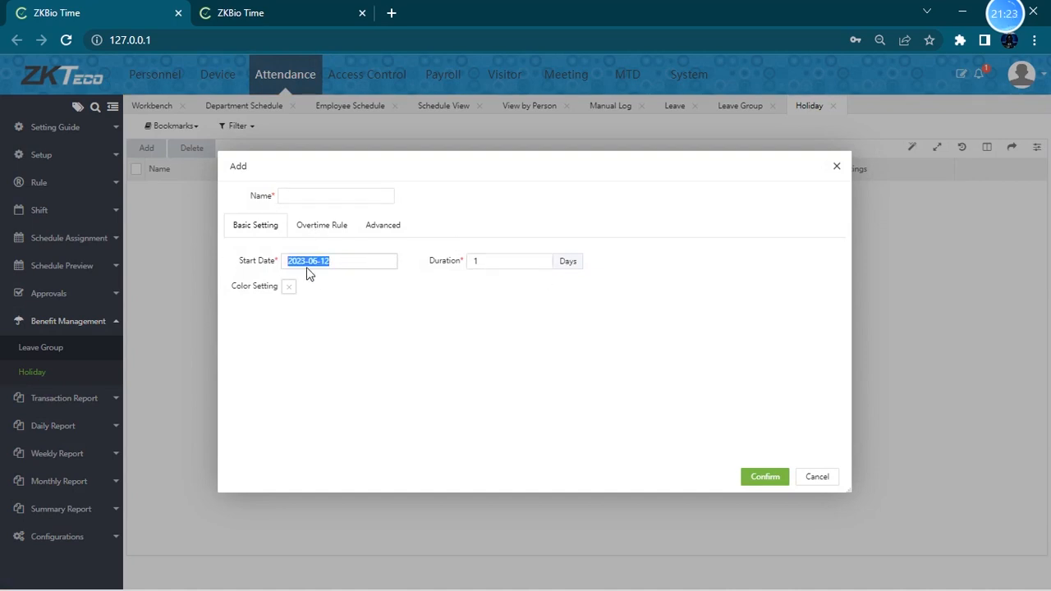
click(315, 195)
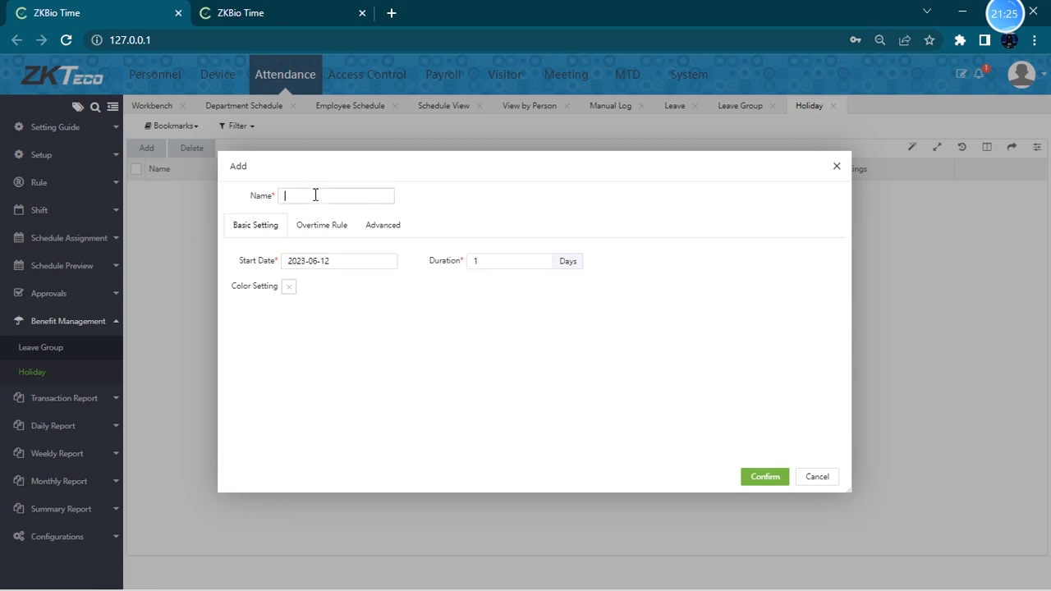
click(818, 477)
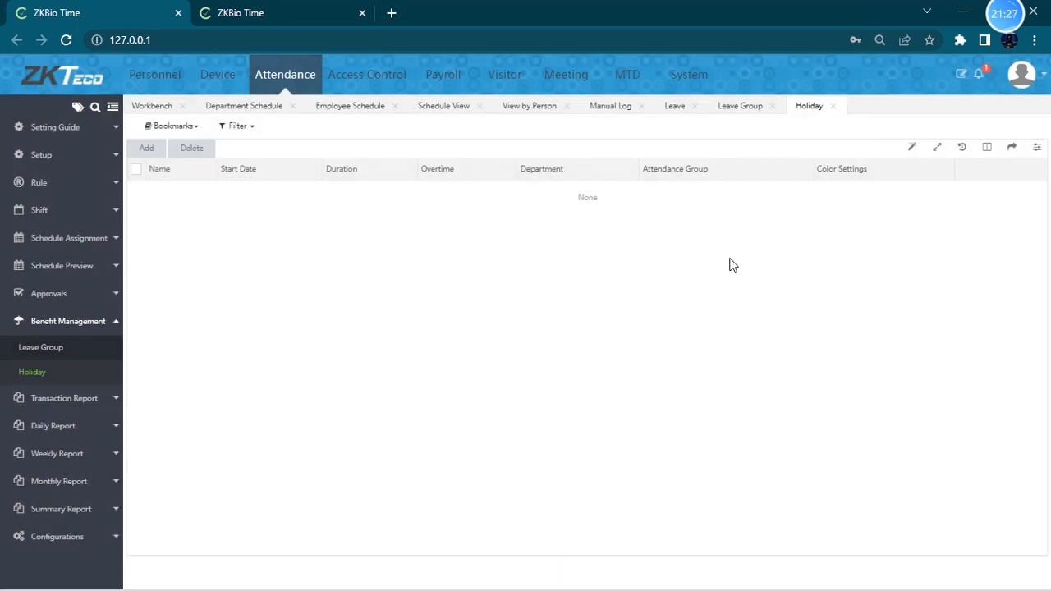
- Run attendance calculation for all employees over 2023-06-01 to 2023-06-13
click(81, 325)
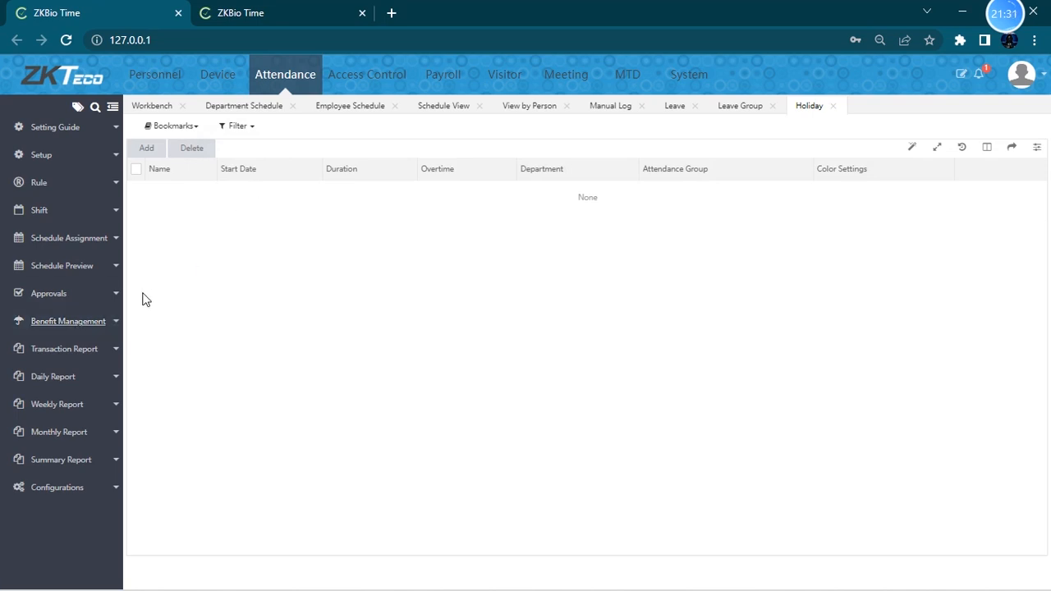
click(85, 356)
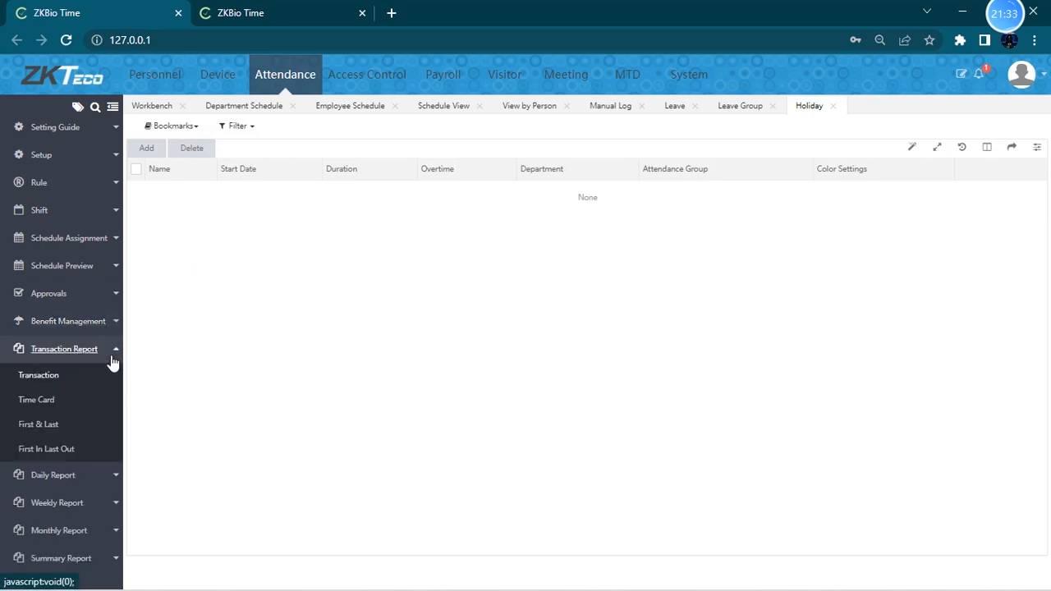
click(80, 324)
click(80, 324)
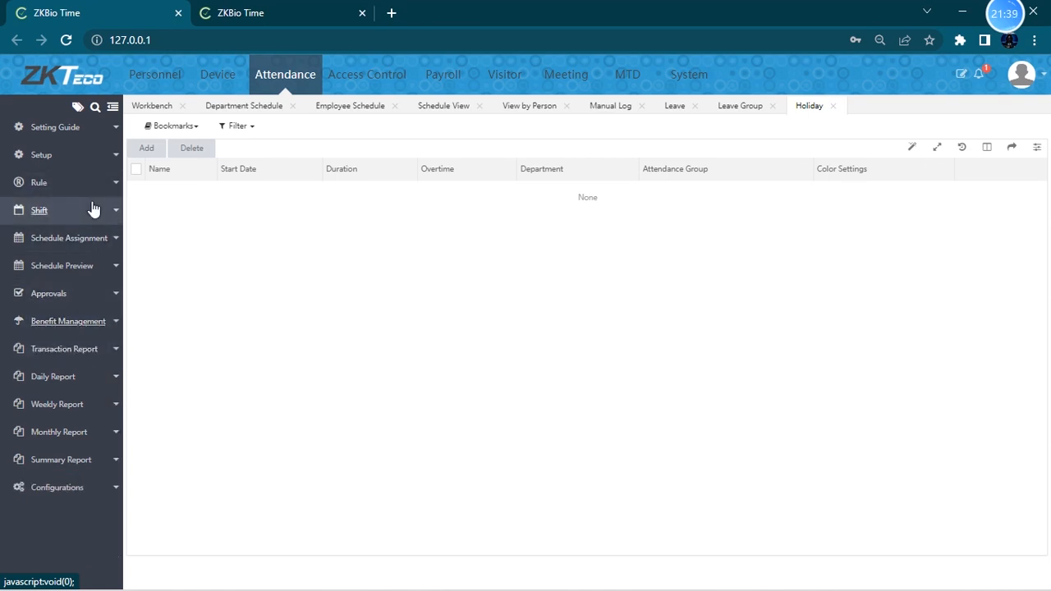
click(108, 489)
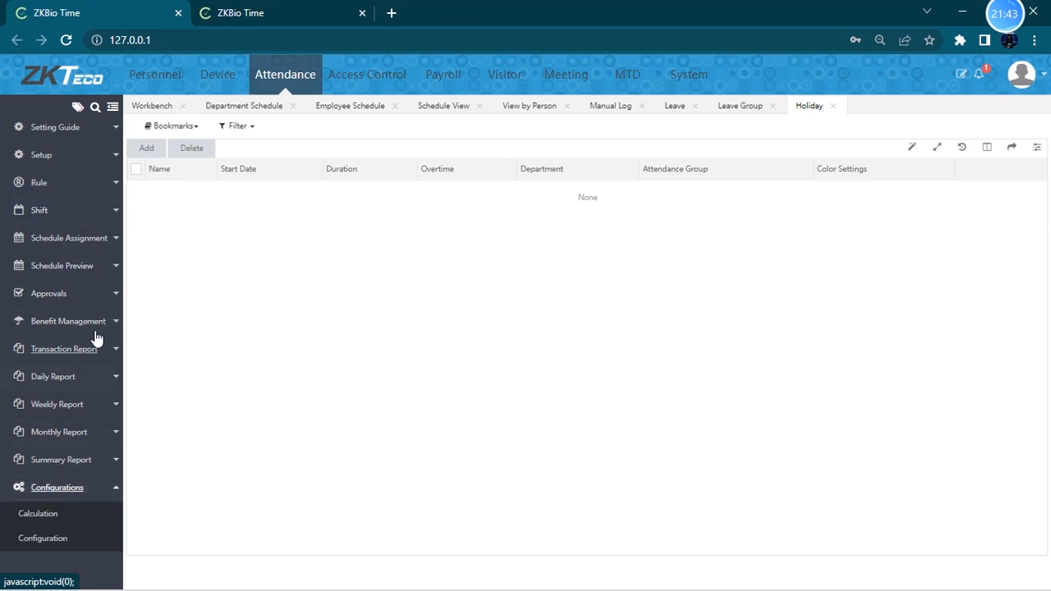
click(63, 515)
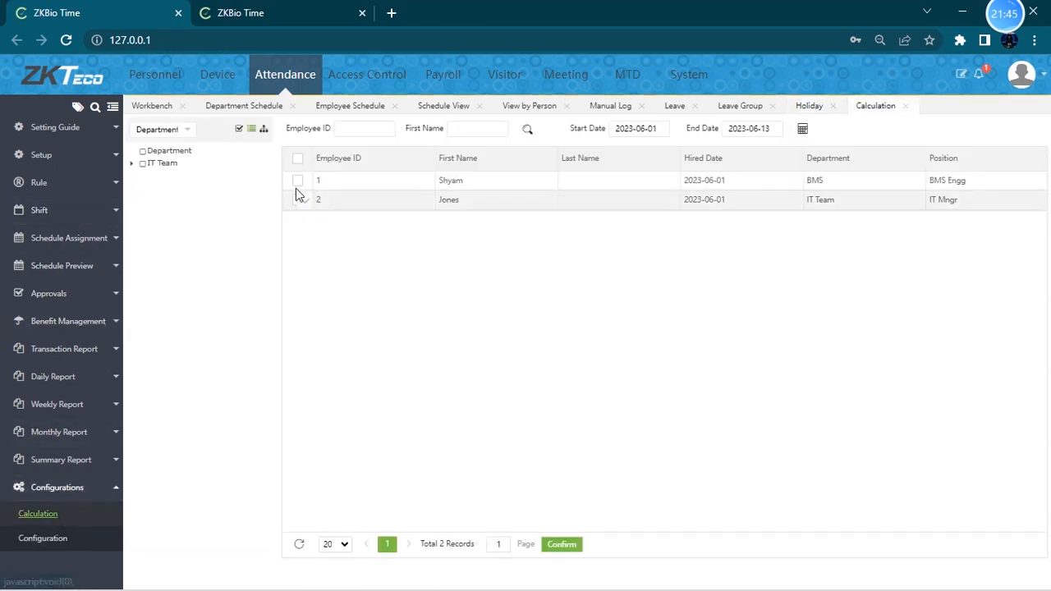
click(298, 158)
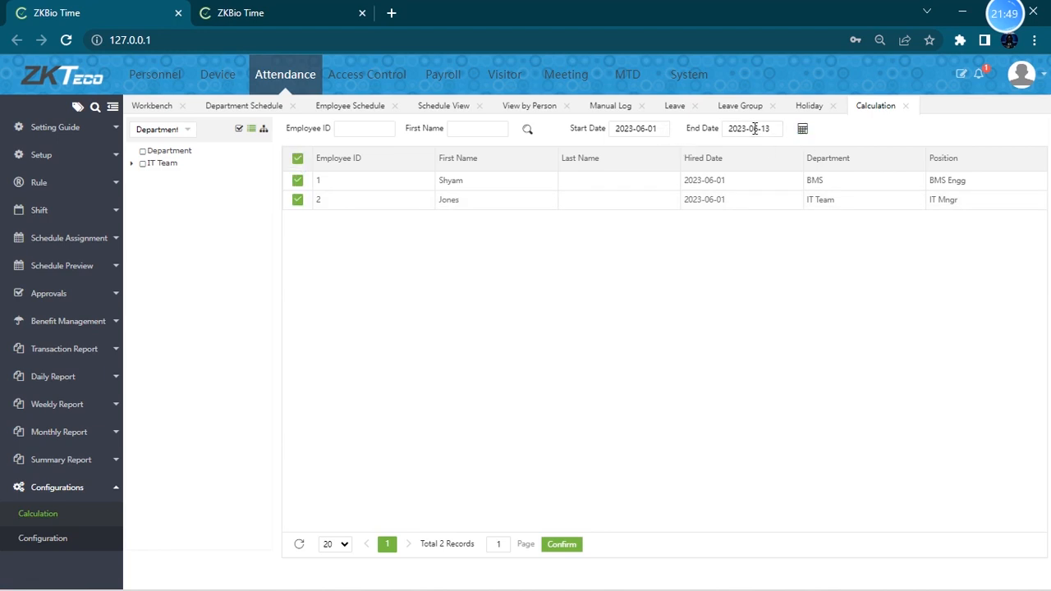
click(803, 129)
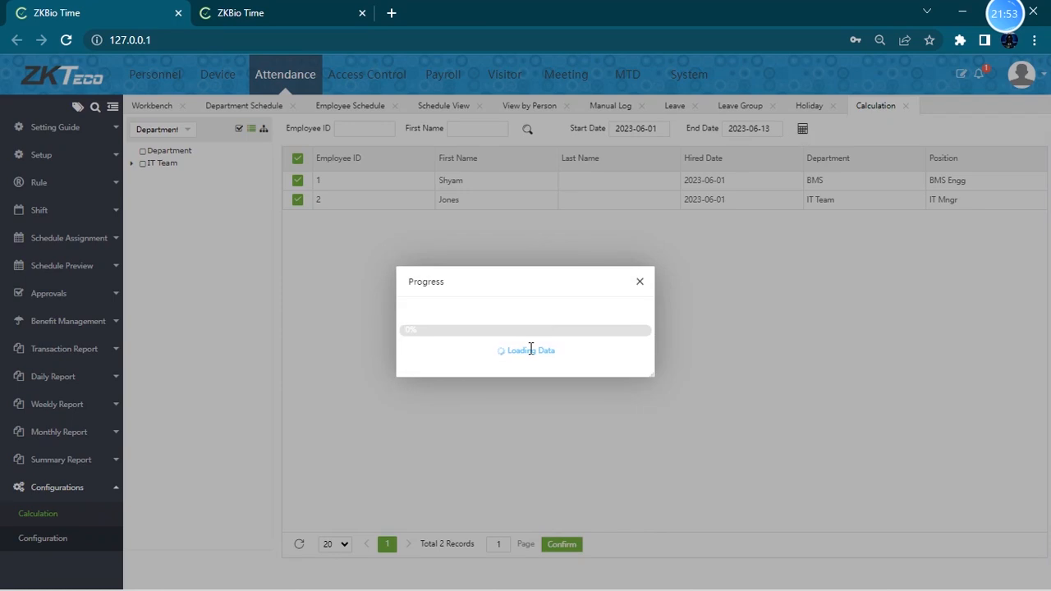
click(640, 285)
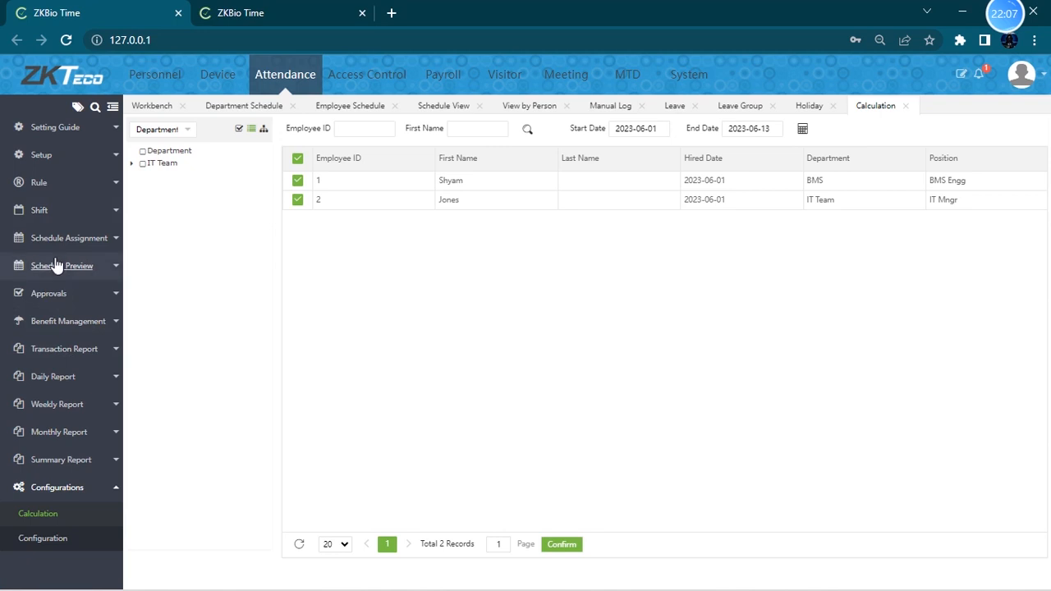
click(86, 267)
click(33, 341)
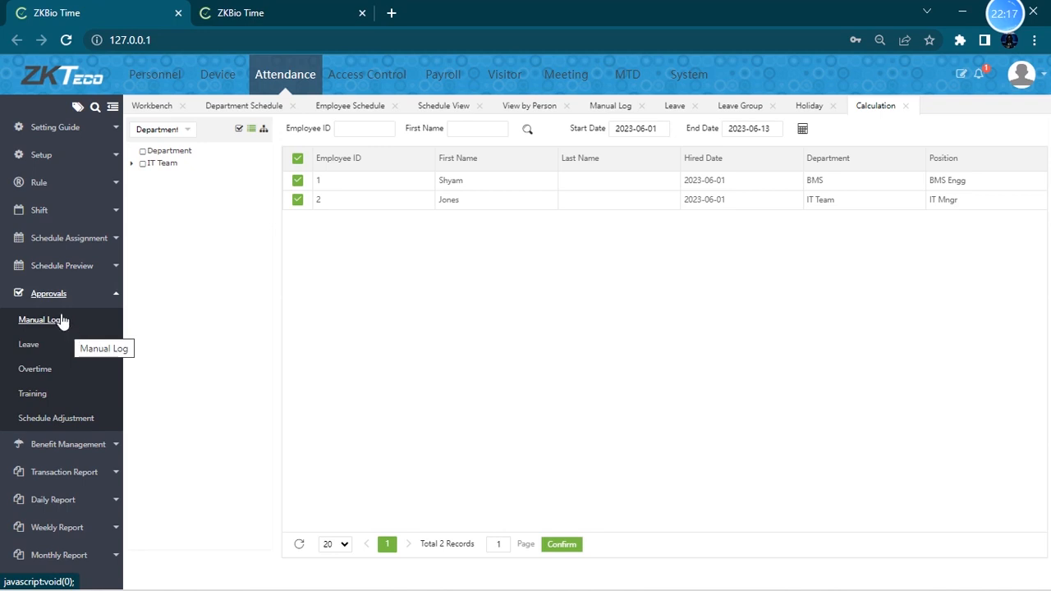
click(59, 324)
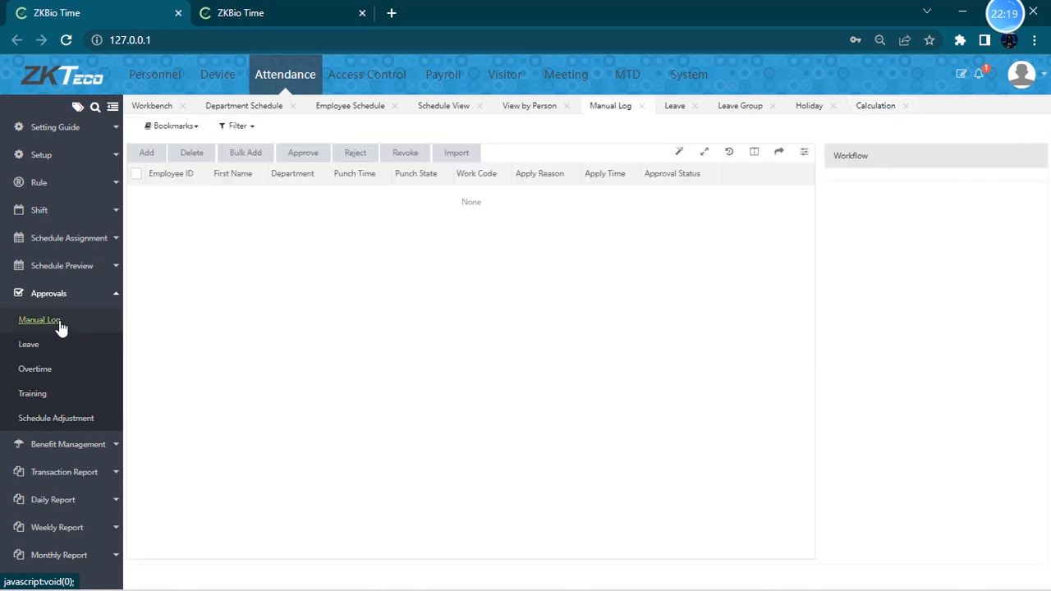
click(148, 154)
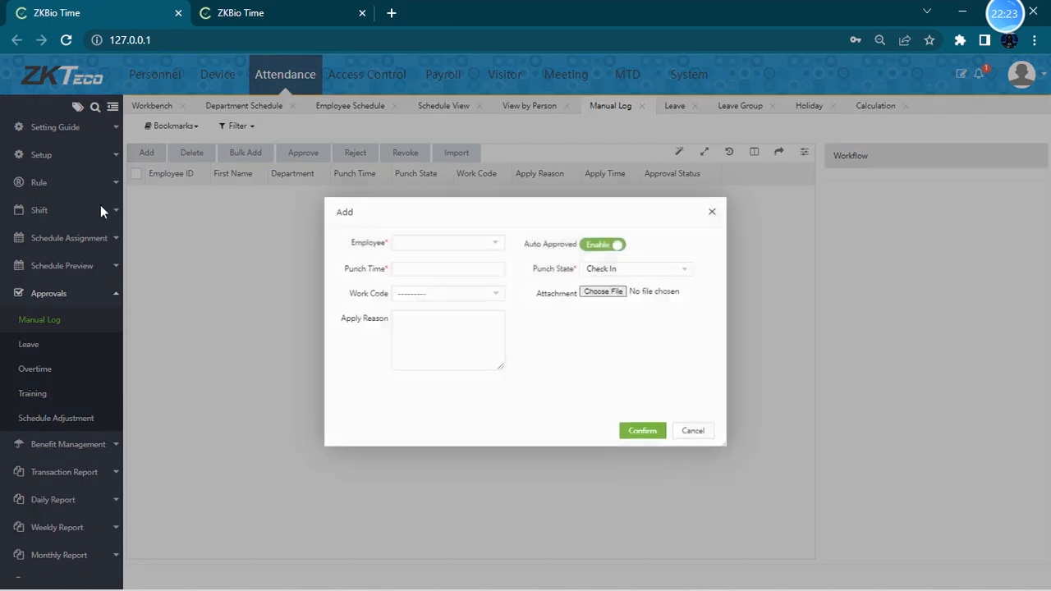
click(485, 241)
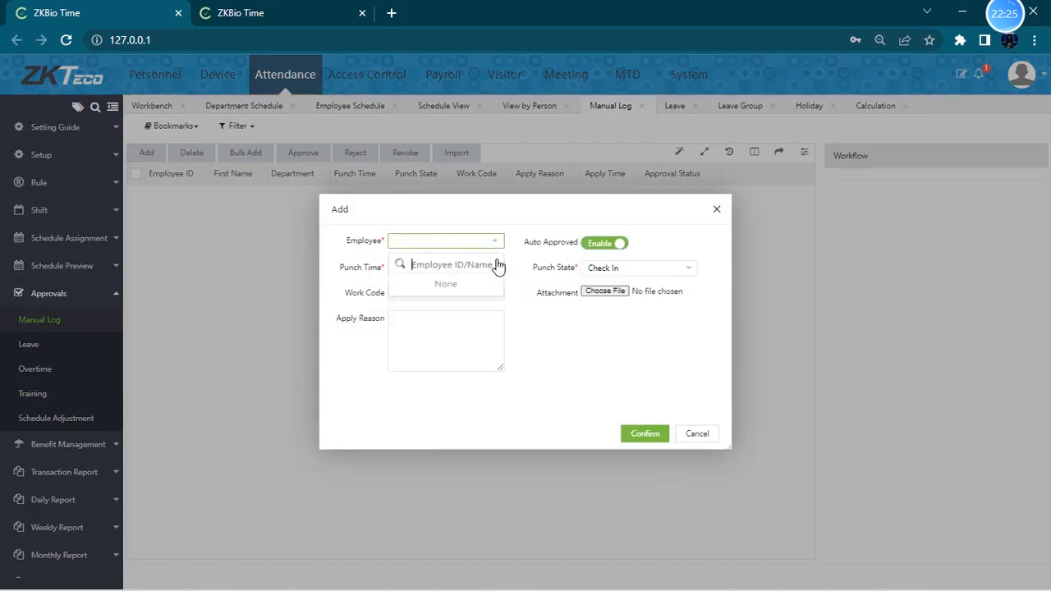
text(1)
click(450, 284)
click(447, 268)
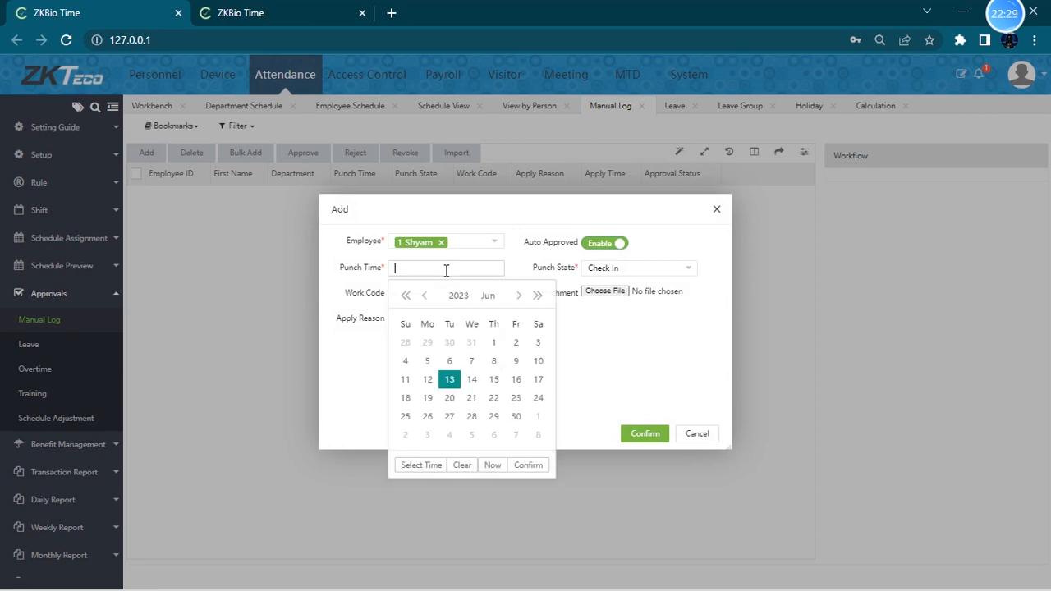
click(517, 363)
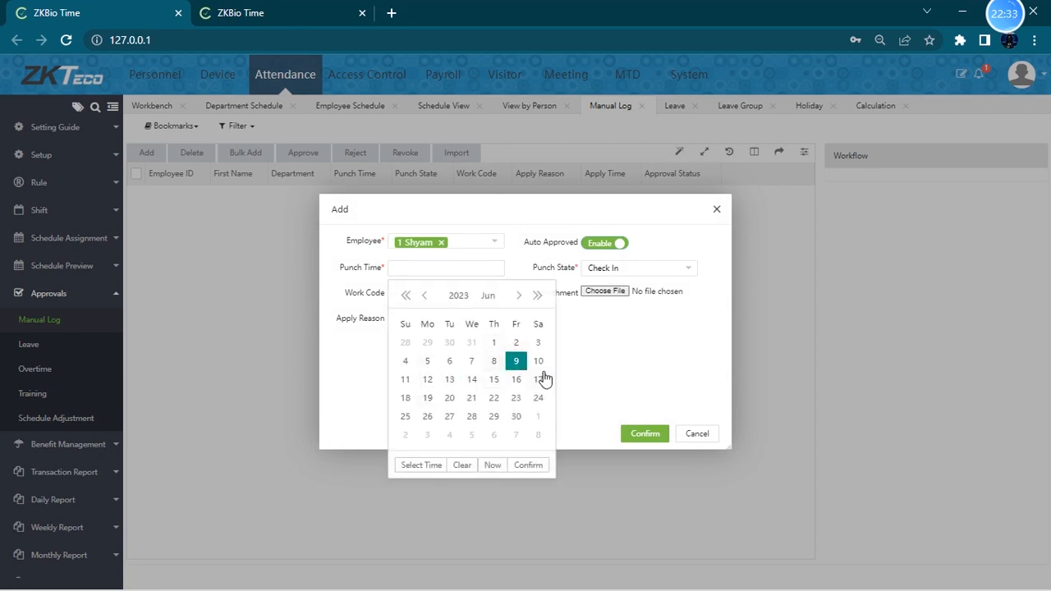
click(430, 466)
scroll(427, 362, down, 2)
click(422, 432)
scroll(476, 370, down, 4)
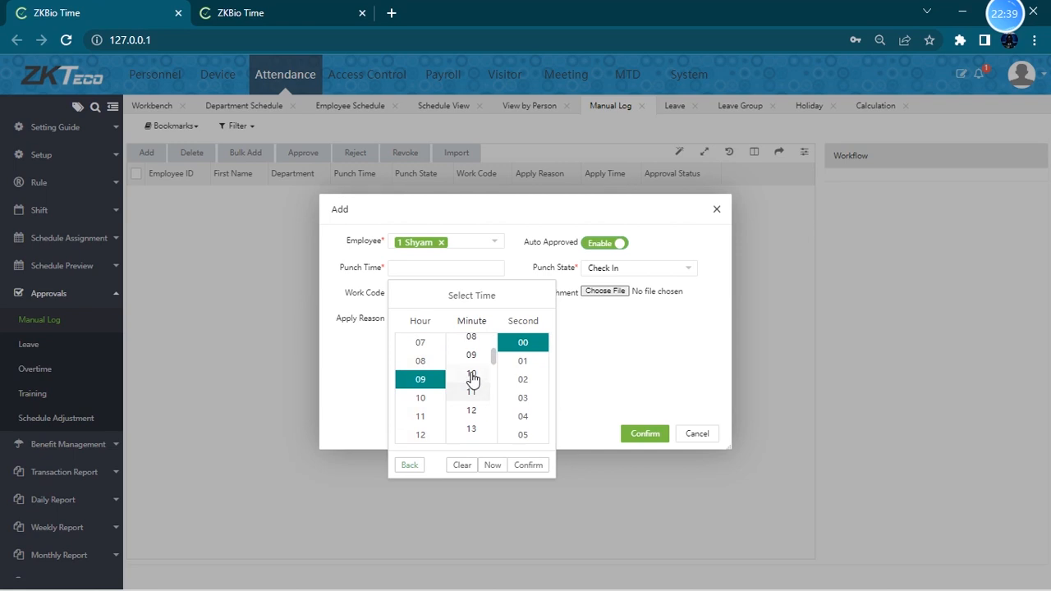
click(472, 390)
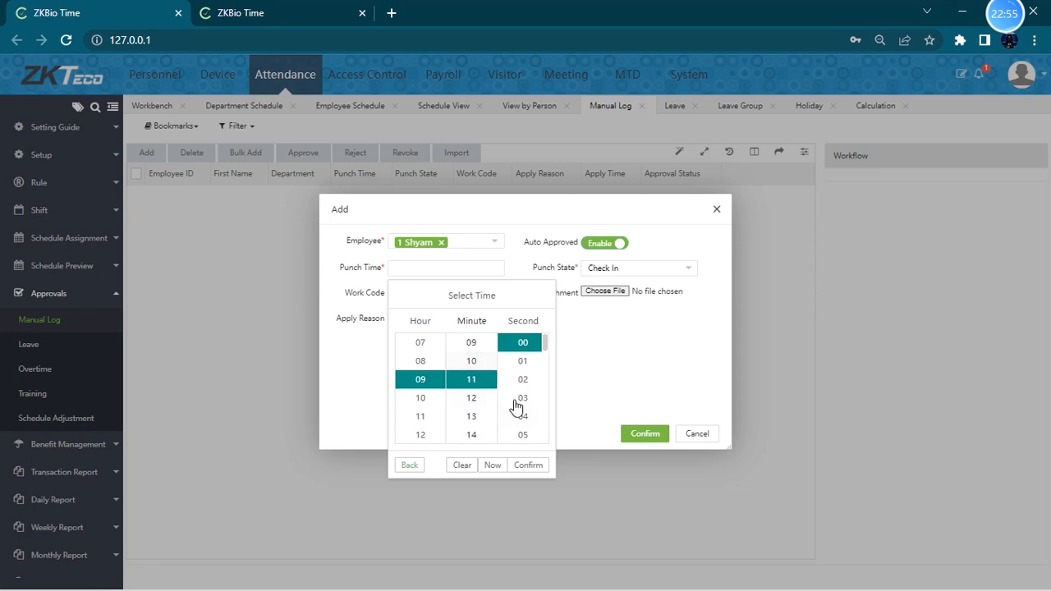
click(529, 465)
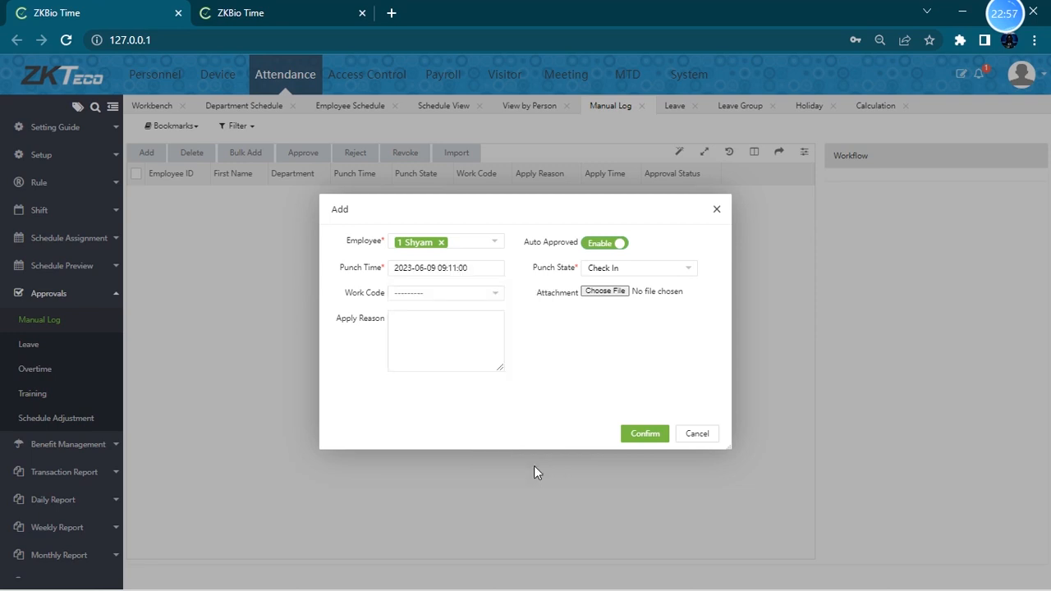
- Set the punch state to Check In and work code to BMS team, and save the manual log
click(665, 271)
click(615, 287)
click(469, 298)
click(470, 297)
click(462, 297)
click(430, 326)
click(647, 435)
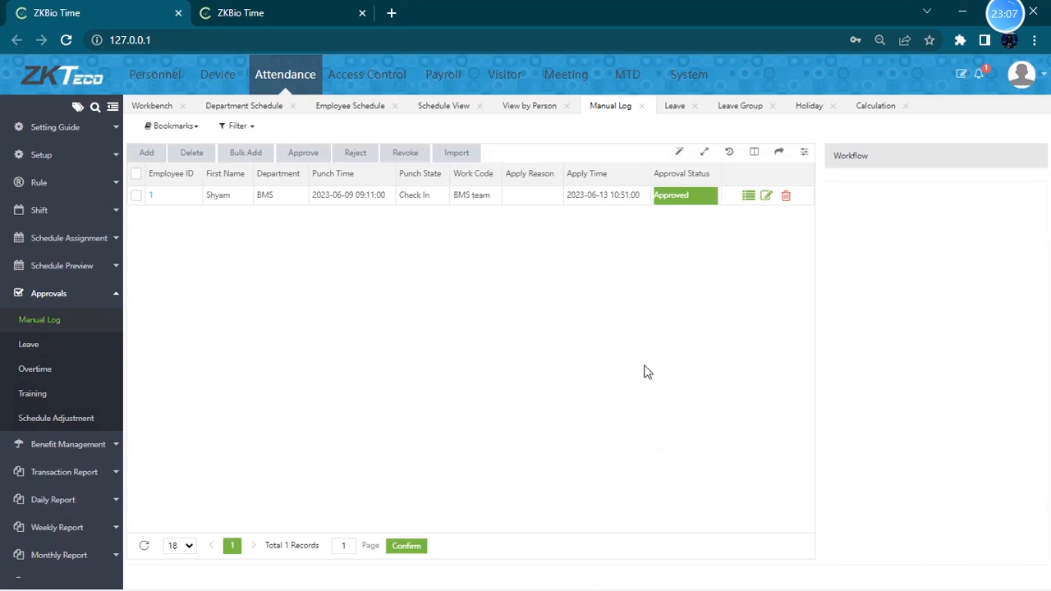
key(XF86MonBrightnessUp)
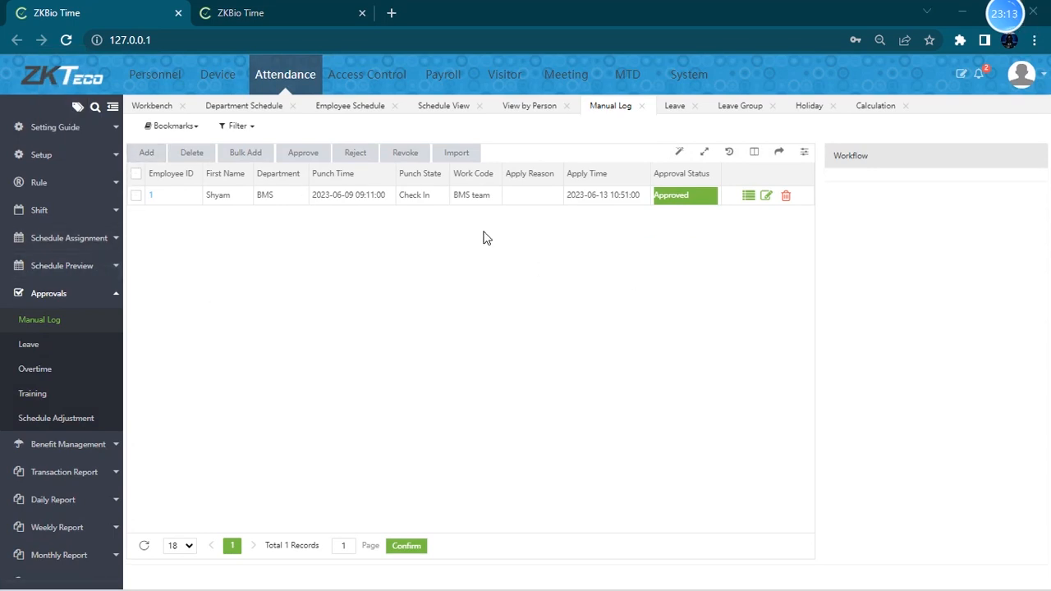
click(146, 153)
click(455, 241)
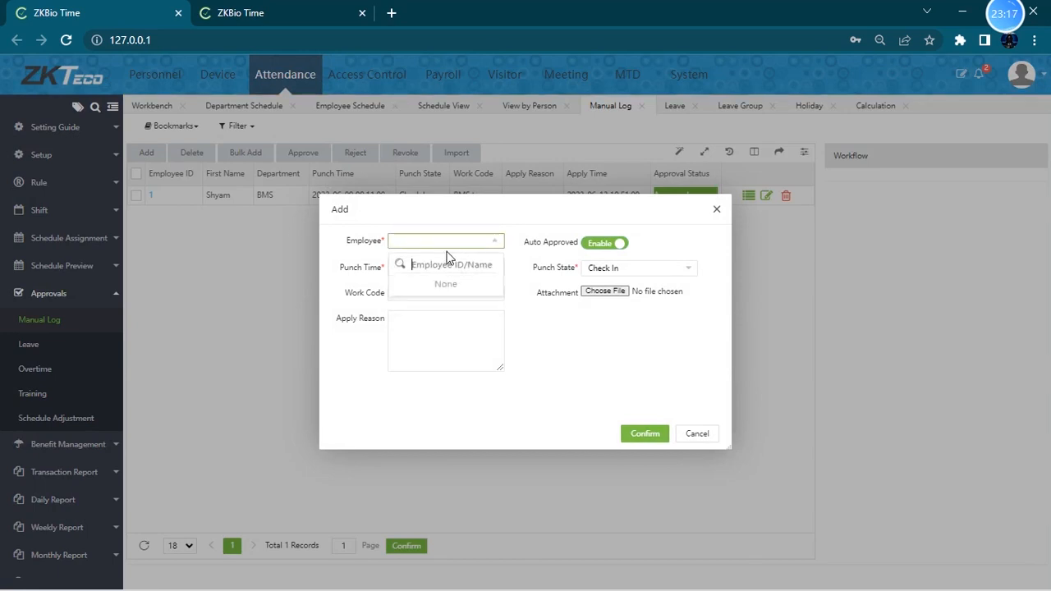
text(1)
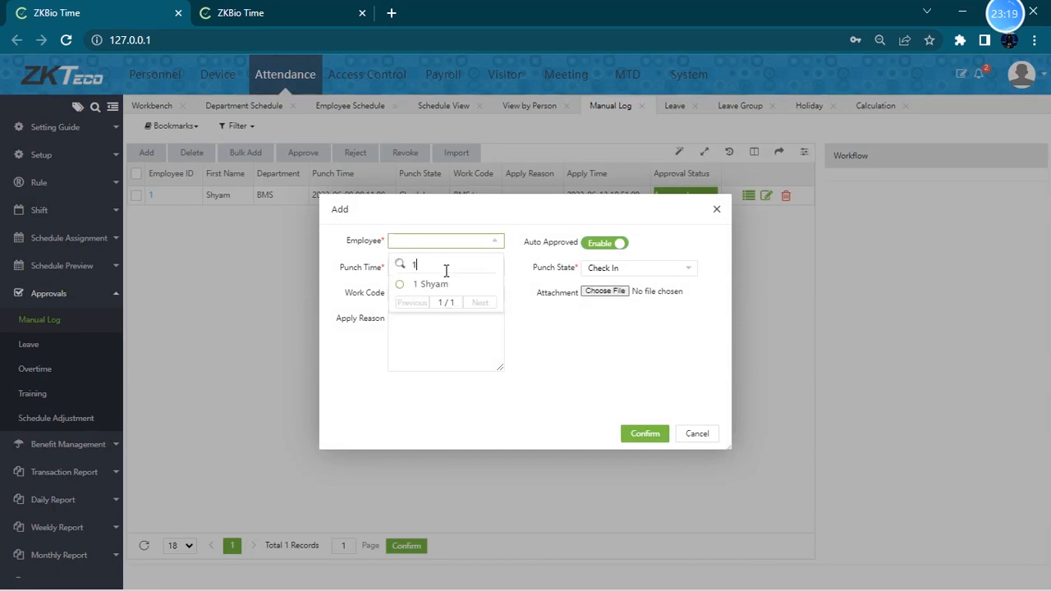
click(446, 285)
click(428, 276)
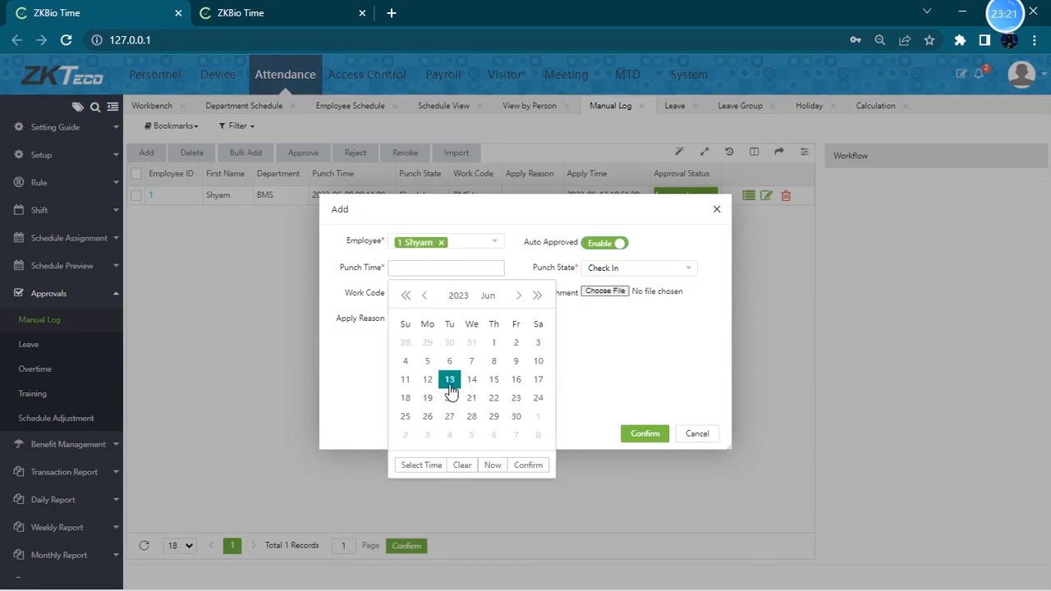
click(517, 364)
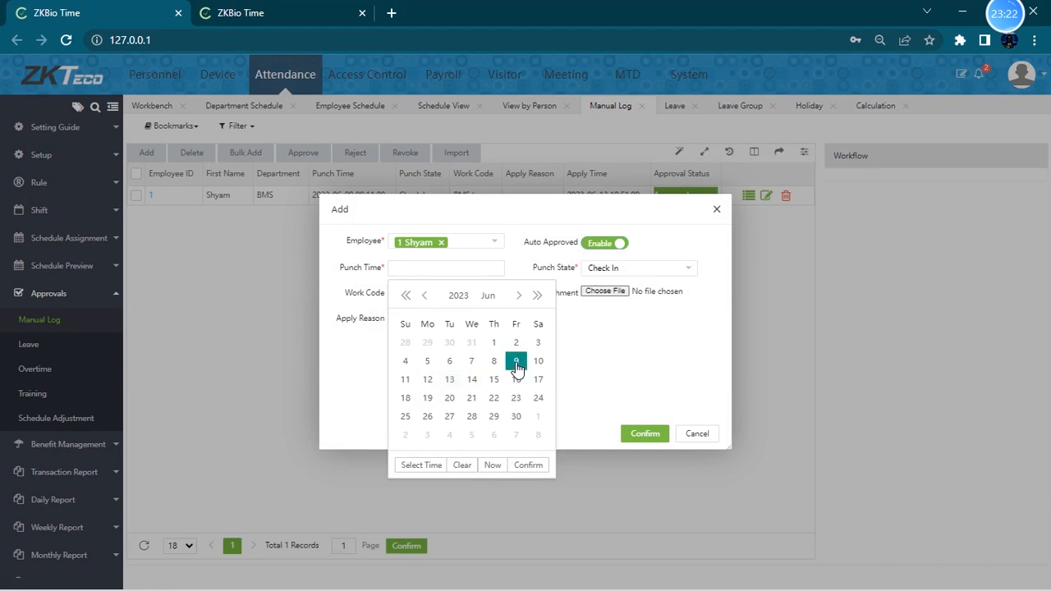
click(419, 462)
scroll(411, 394, down, 3)
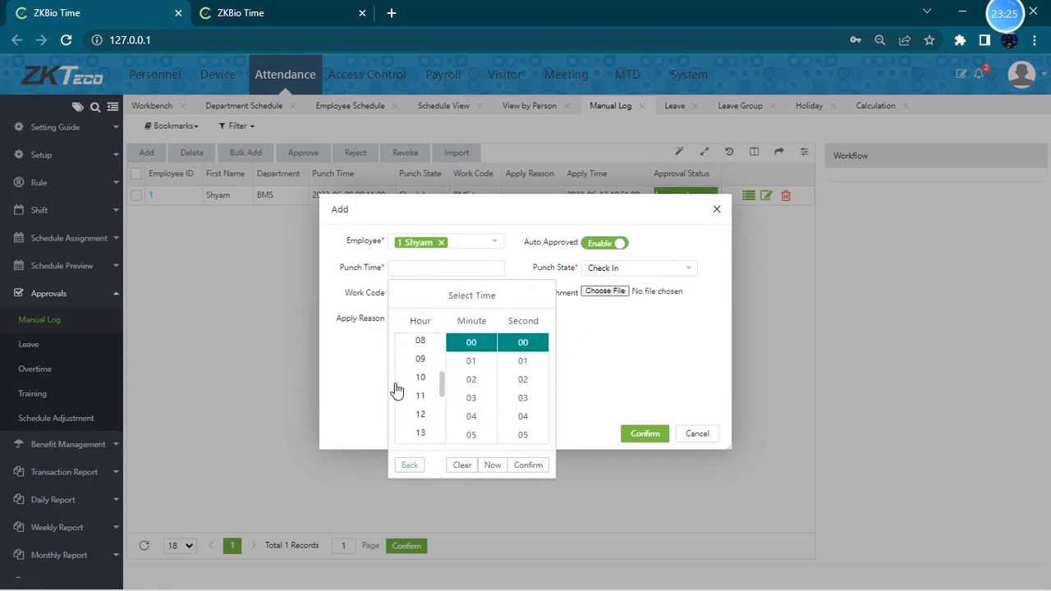
scroll(419, 421, down, 4)
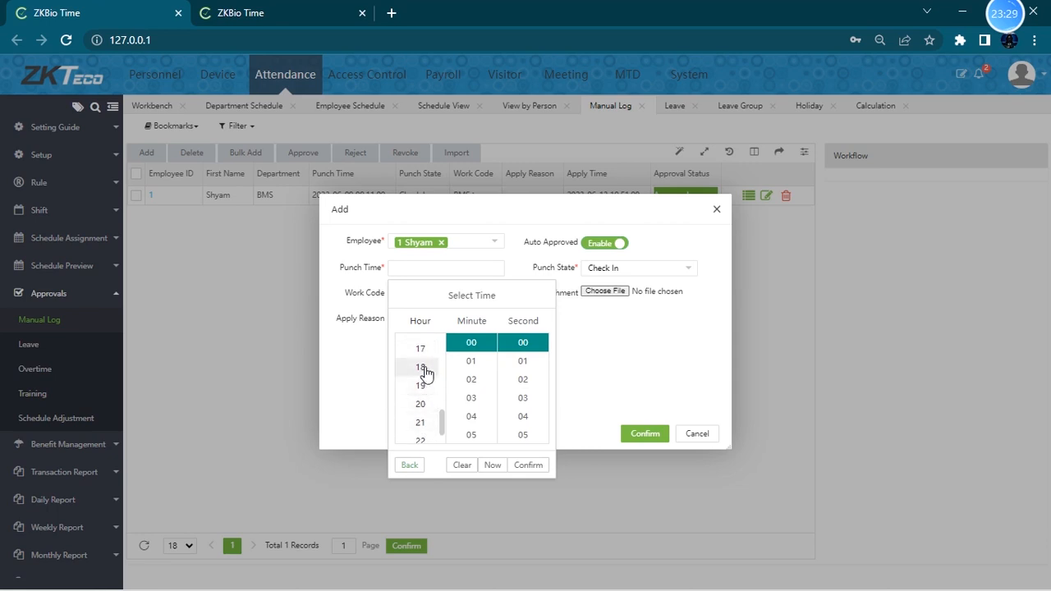
scroll(423, 386, down, 1)
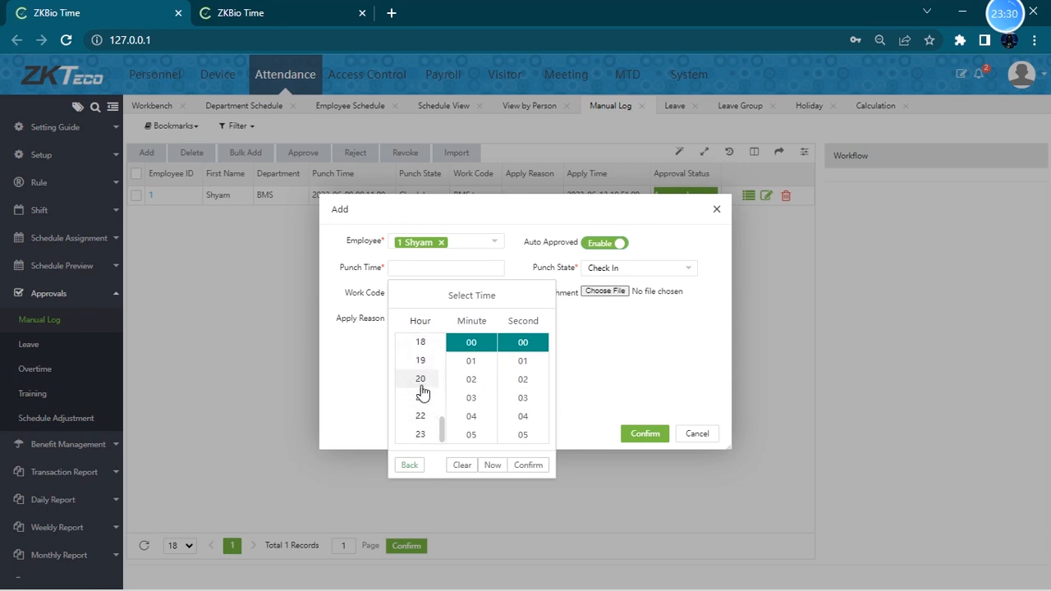
click(422, 432)
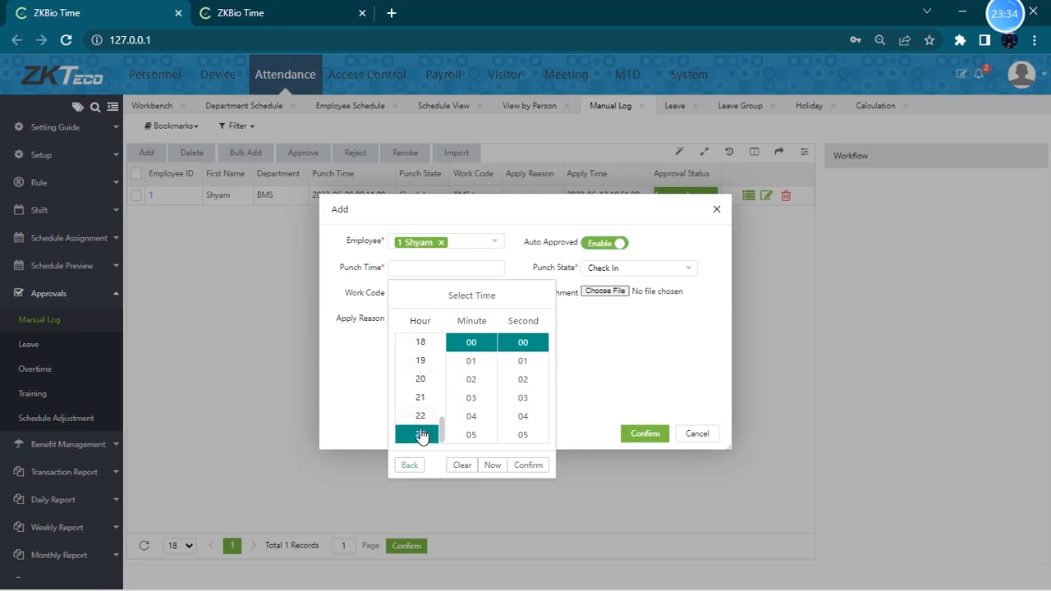
click(528, 466)
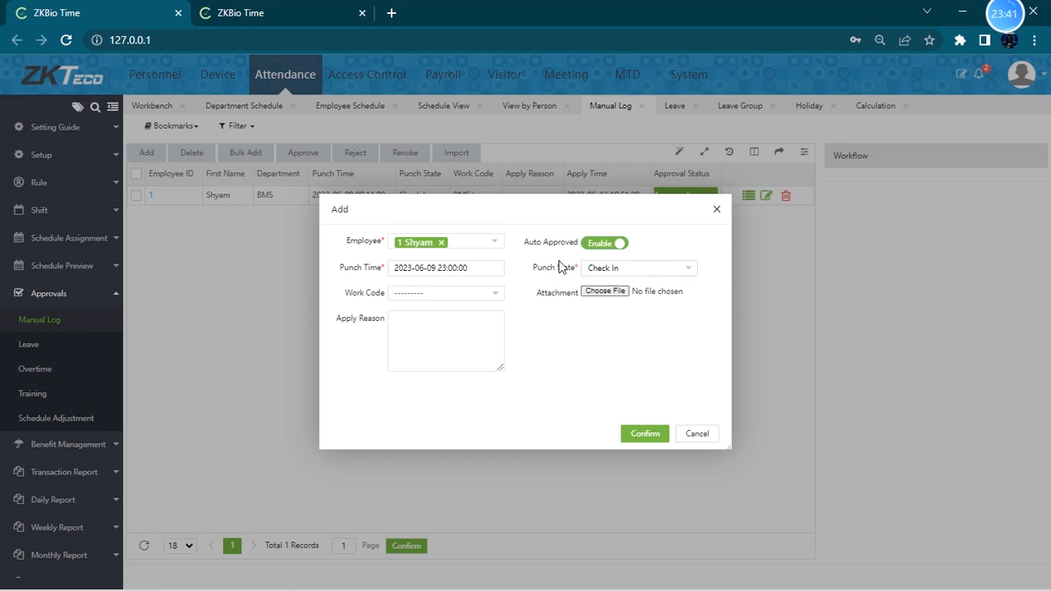
- Set the punch state to Check Out and work code to BMS team, and save the manual log
click(640, 271)
click(625, 302)
click(484, 293)
click(438, 328)
click(639, 434)
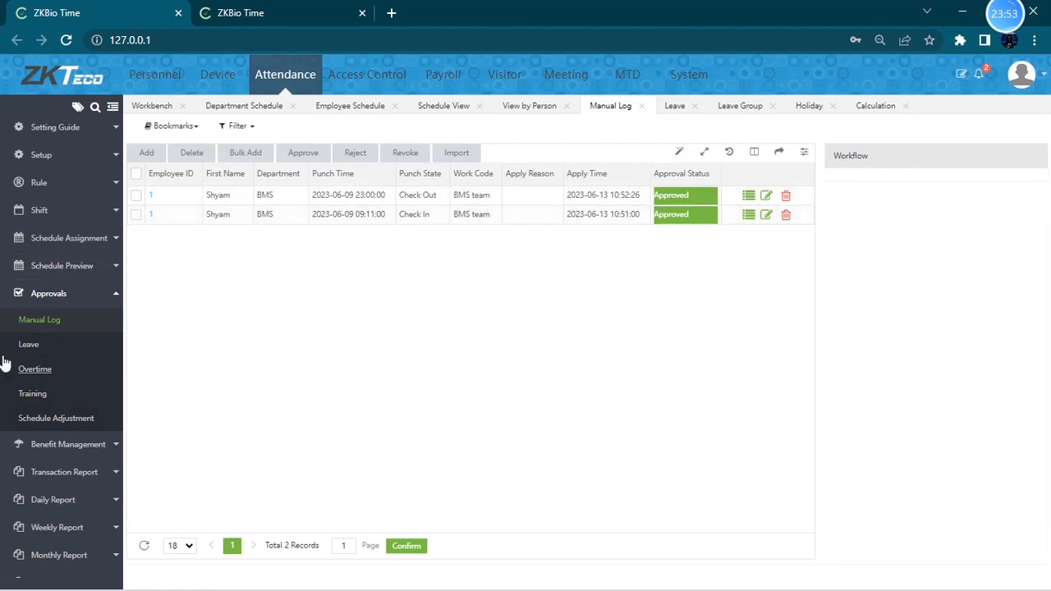
- Open the Transaction report and filter it to the first employee
scroll(82, 394, down, 1)
click(82, 427)
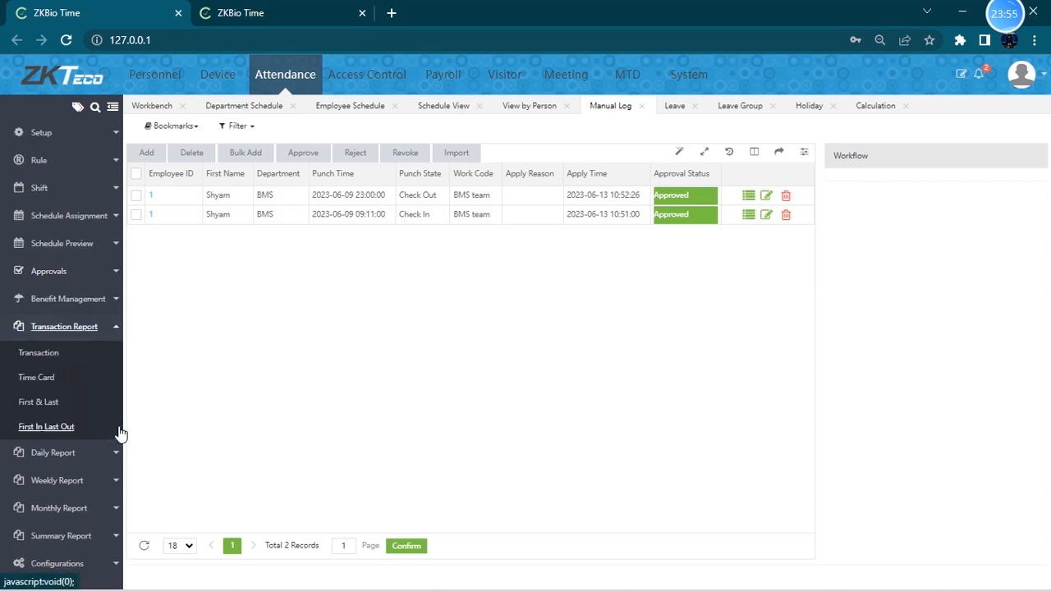
click(40, 354)
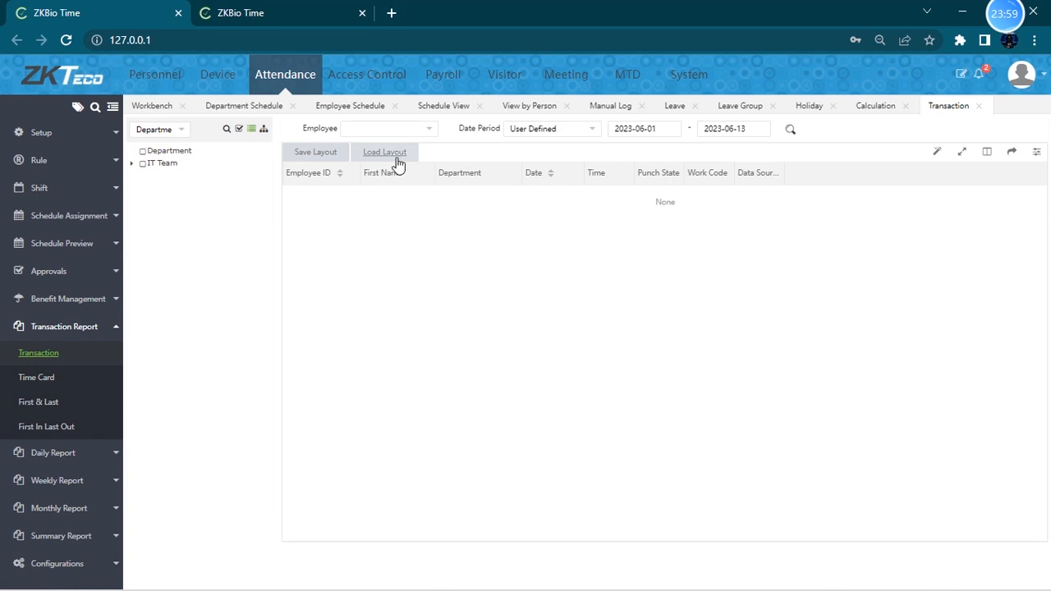
click(397, 132)
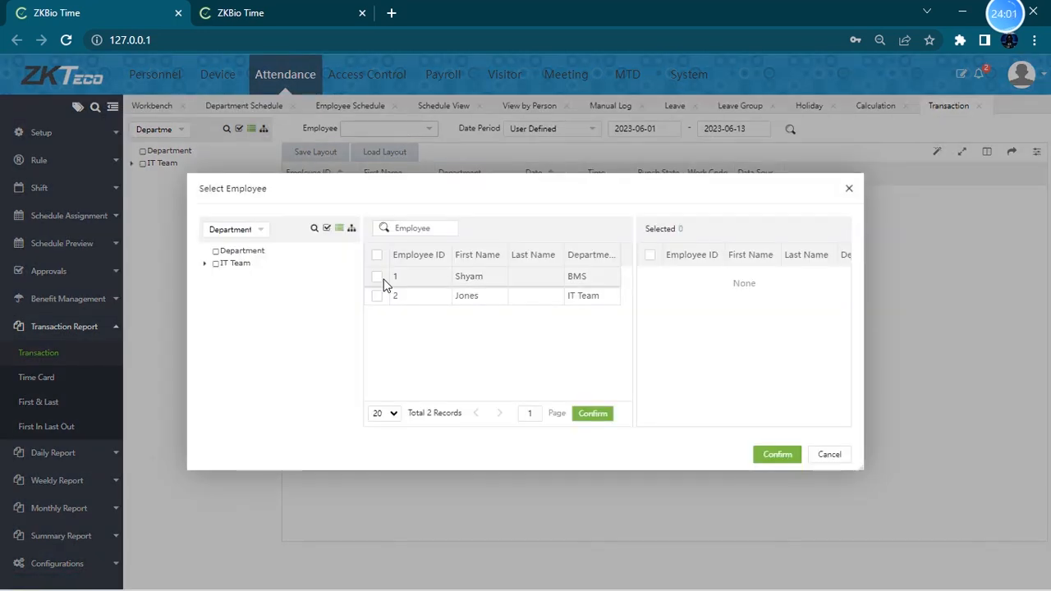
click(376, 276)
click(777, 454)
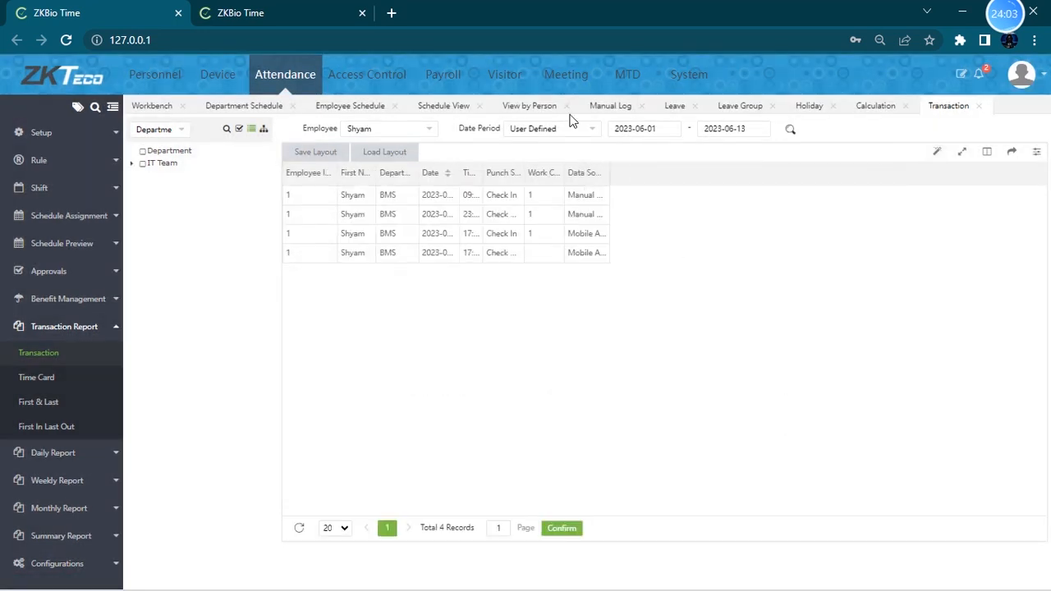
- Set the Transaction report's date period to Last week and widen its columns
click(586, 132)
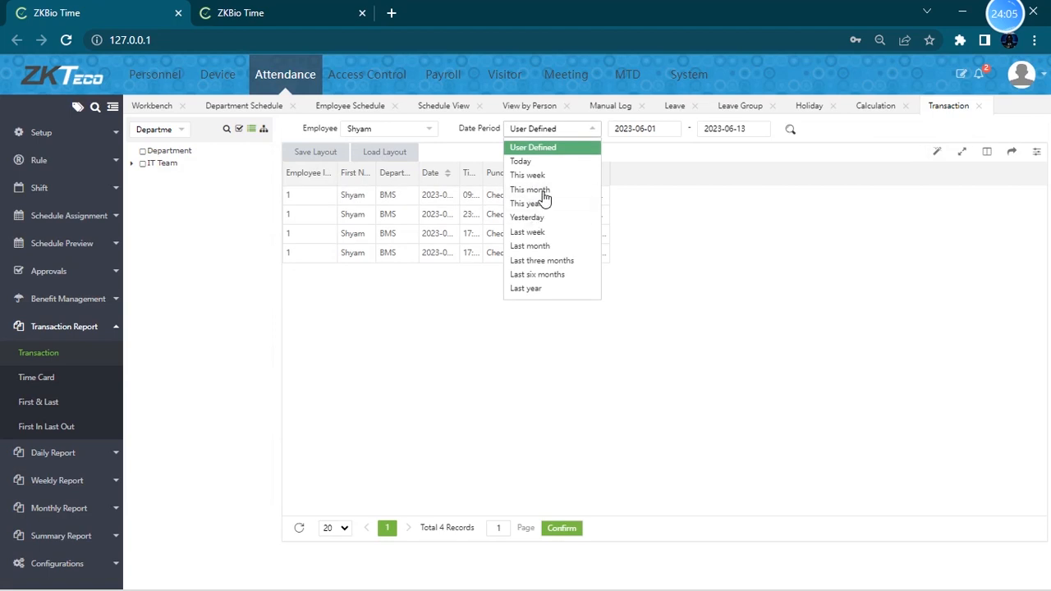
click(539, 234)
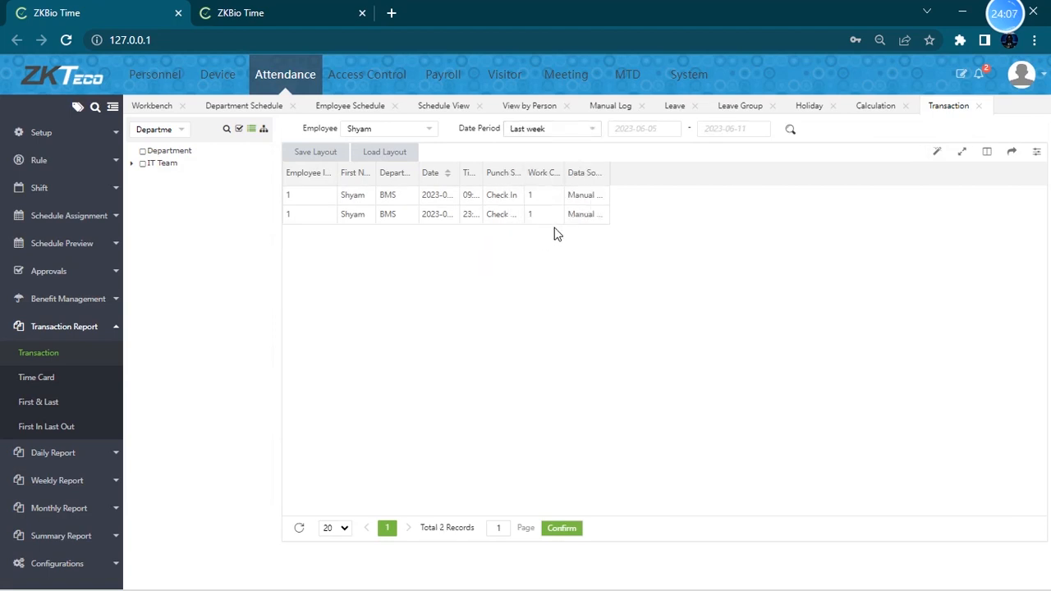
drag(606, 169, 721, 168)
drag(564, 172, 632, 173)
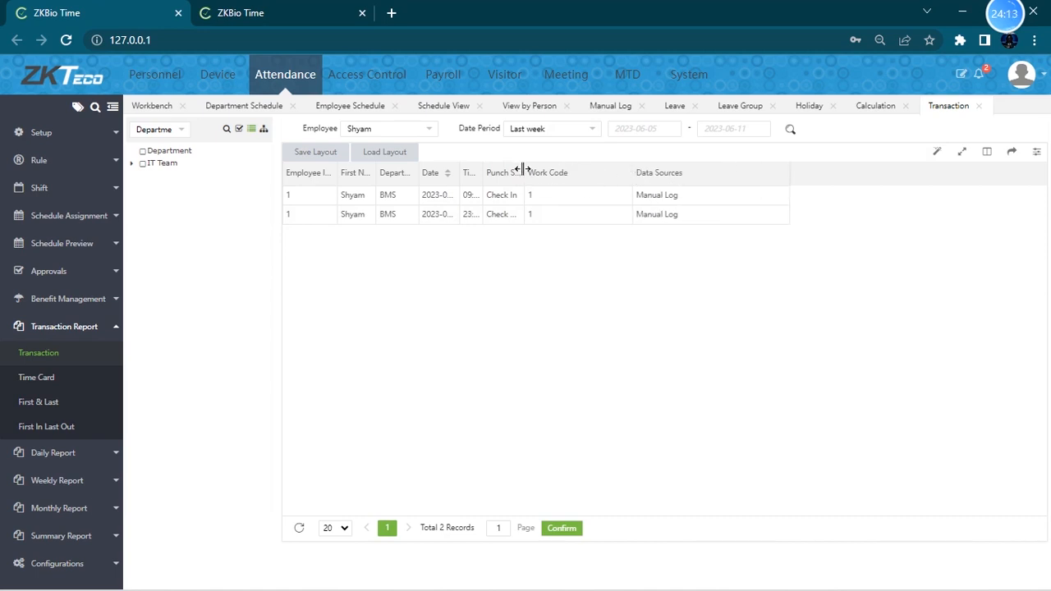
drag(522, 168, 580, 169)
drag(482, 173, 557, 173)
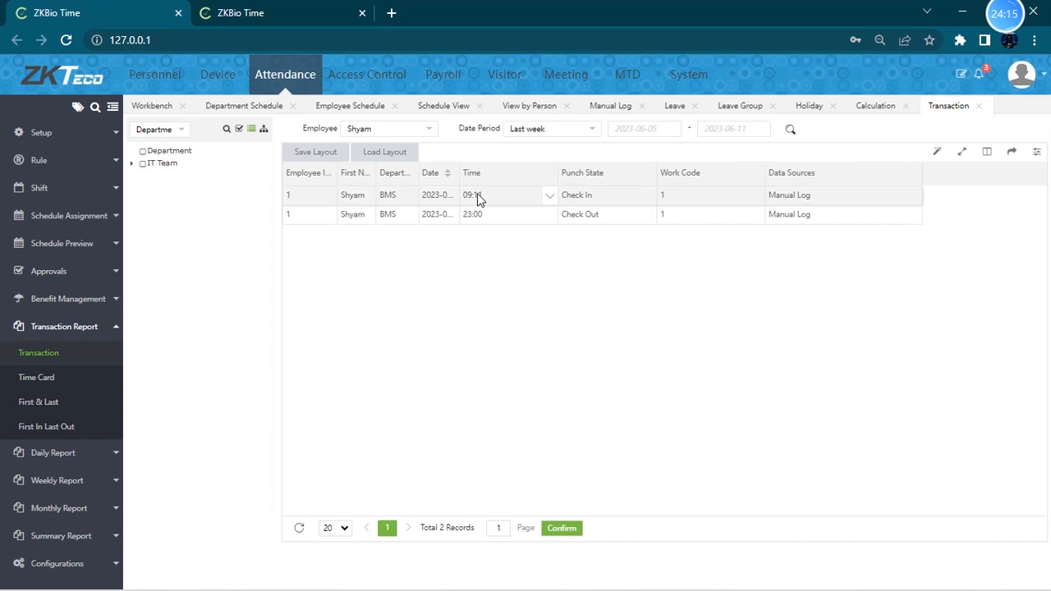
drag(457, 172, 541, 174)
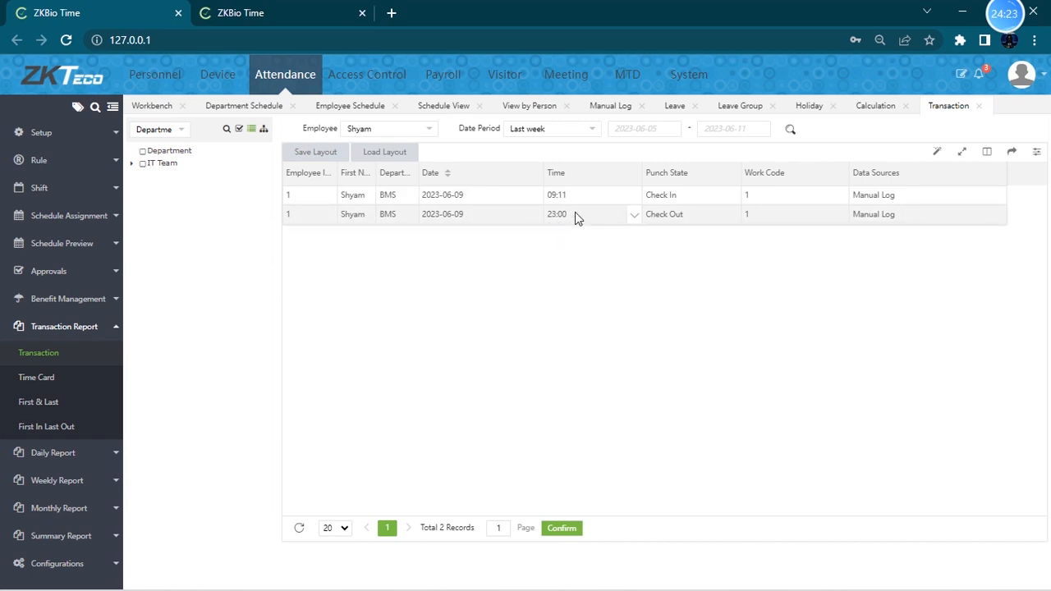
- Open the Time Card report for the first employee and widen its columns
click(36, 378)
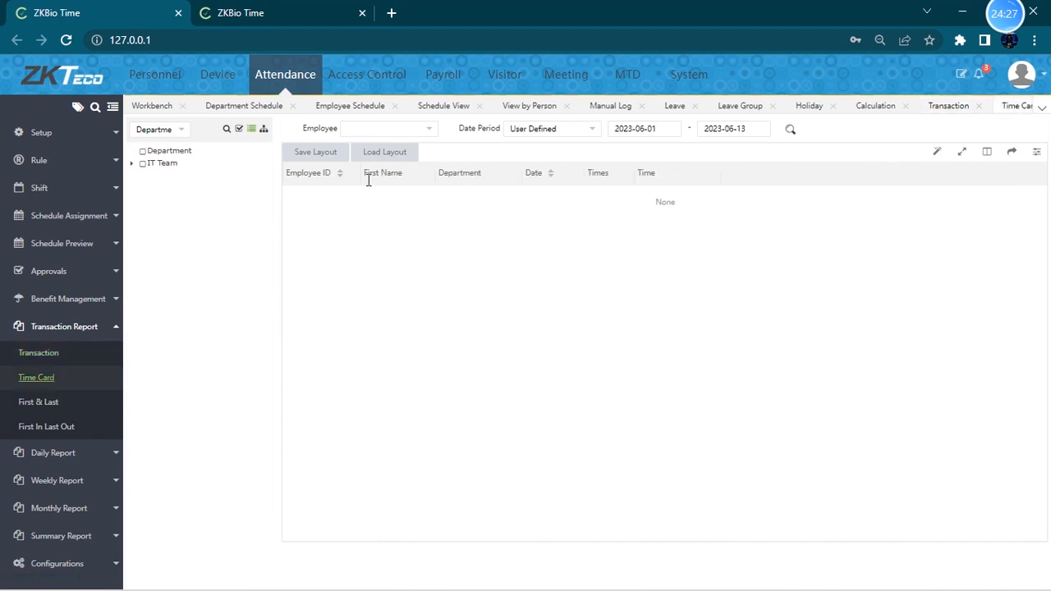
click(406, 132)
click(377, 276)
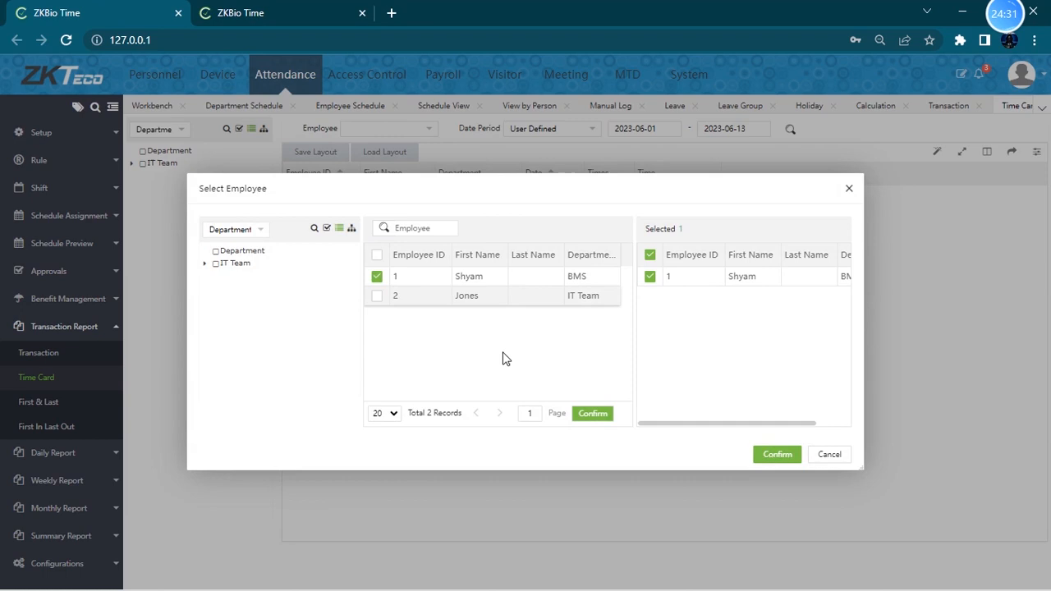
click(772, 455)
drag(539, 175, 648, 177)
drag(478, 177, 564, 178)
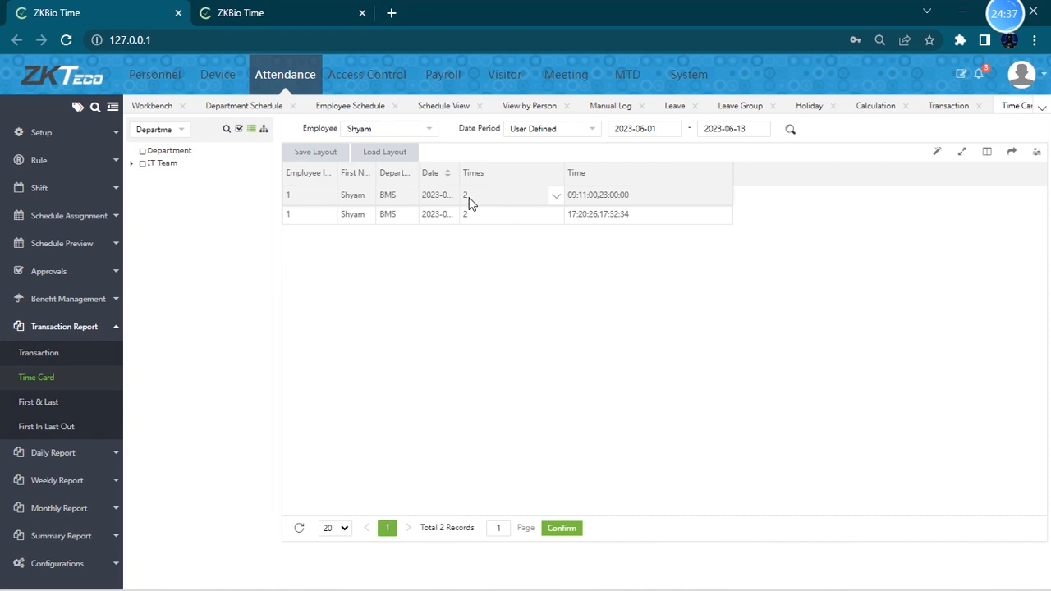
- Set the Time Card report's date period to Last week and widen its columns
click(573, 131)
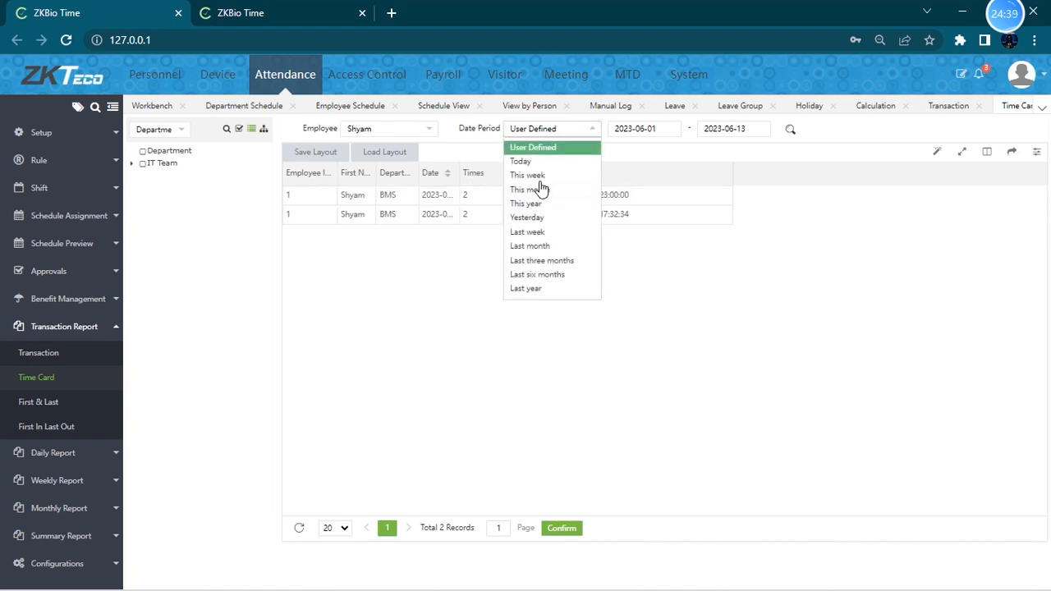
click(543, 233)
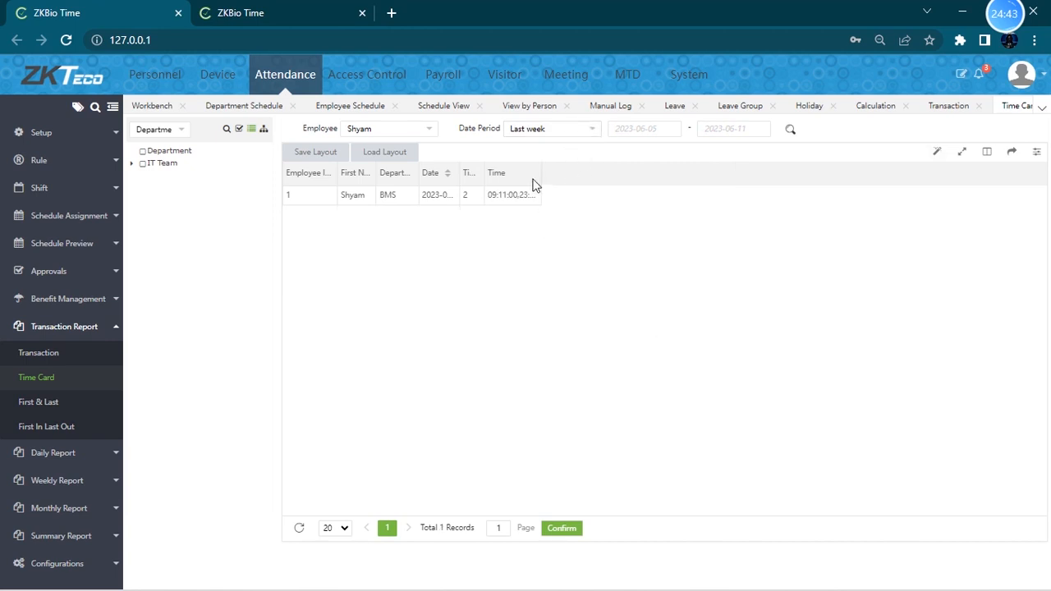
double_click(541, 171)
drag(482, 173, 550, 172)
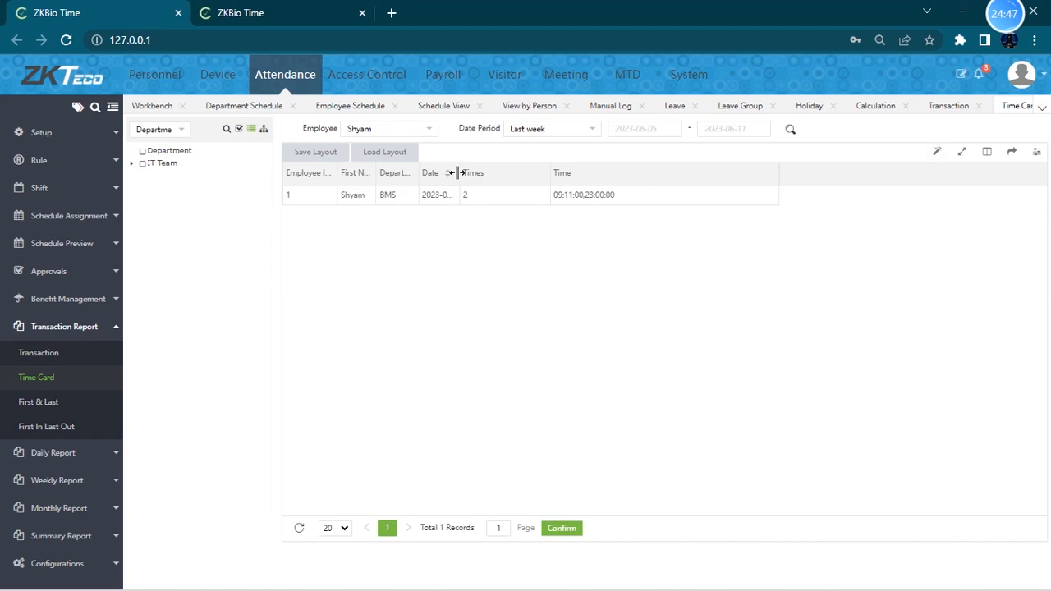
drag(458, 173, 534, 173)
drag(419, 172, 489, 174)
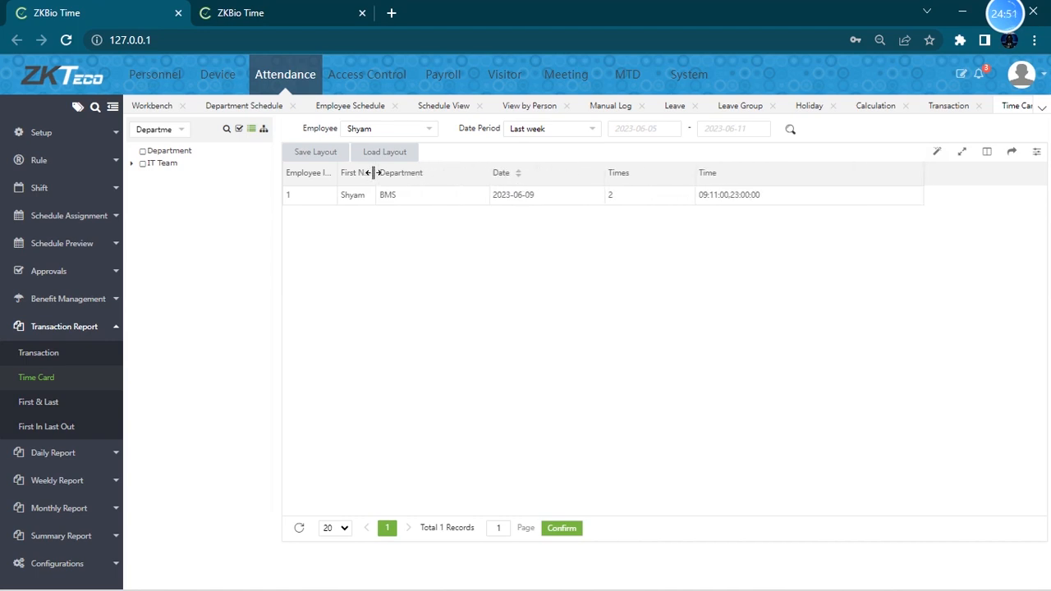
drag(374, 172, 393, 173)
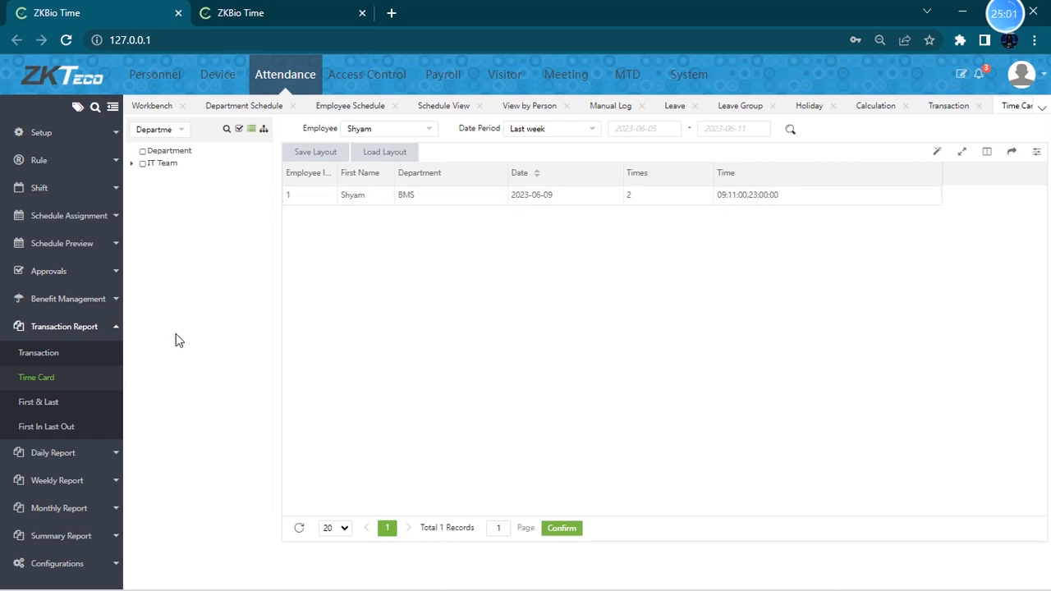
- Open the First & Last report for the first employee, set the period to Last week, and widen its columns
click(18, 402)
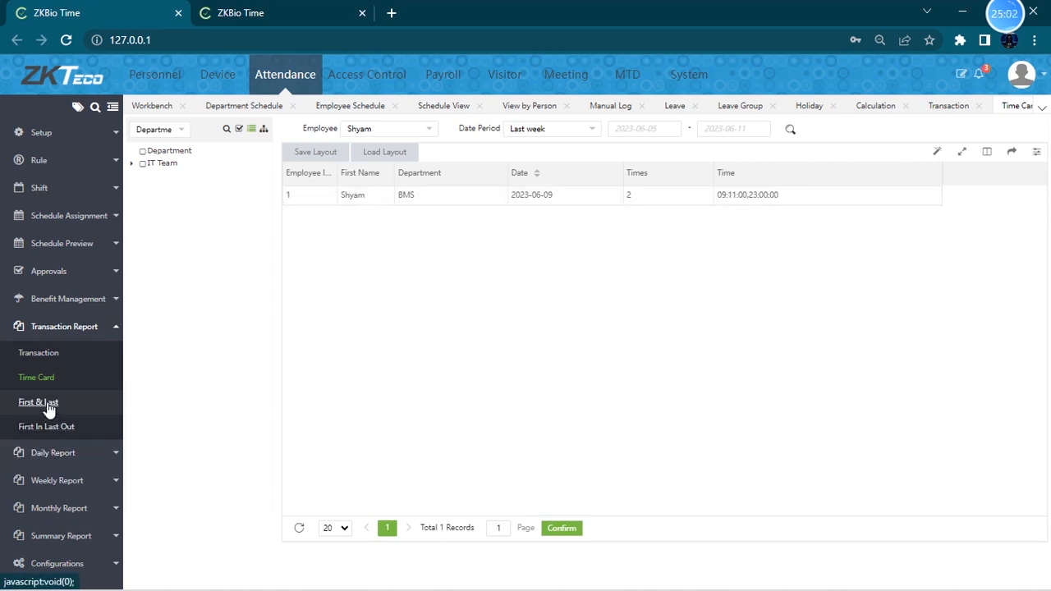
click(401, 133)
click(378, 278)
click(775, 456)
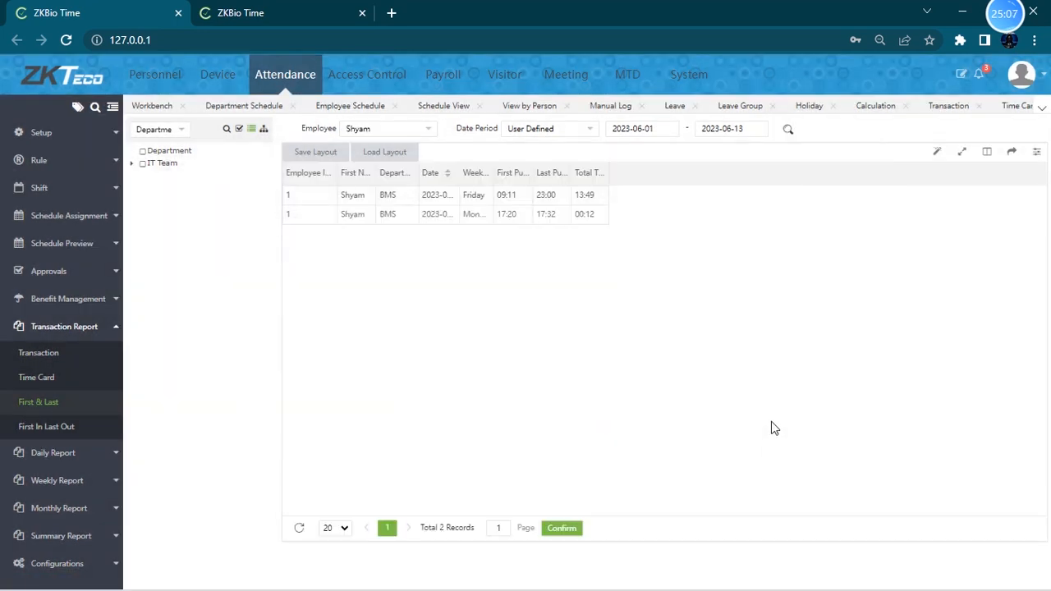
click(564, 130)
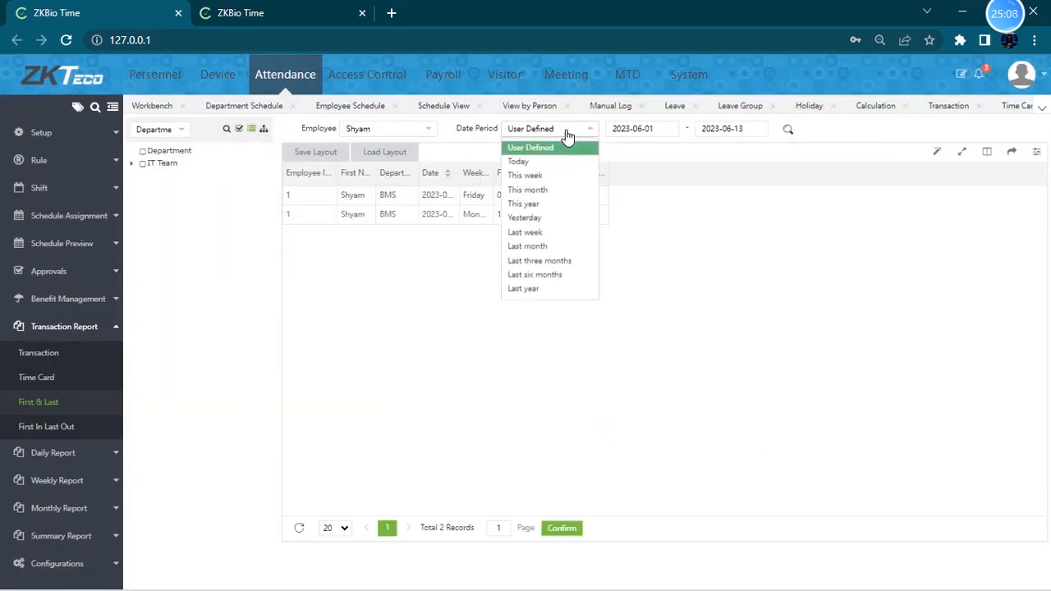
click(527, 233)
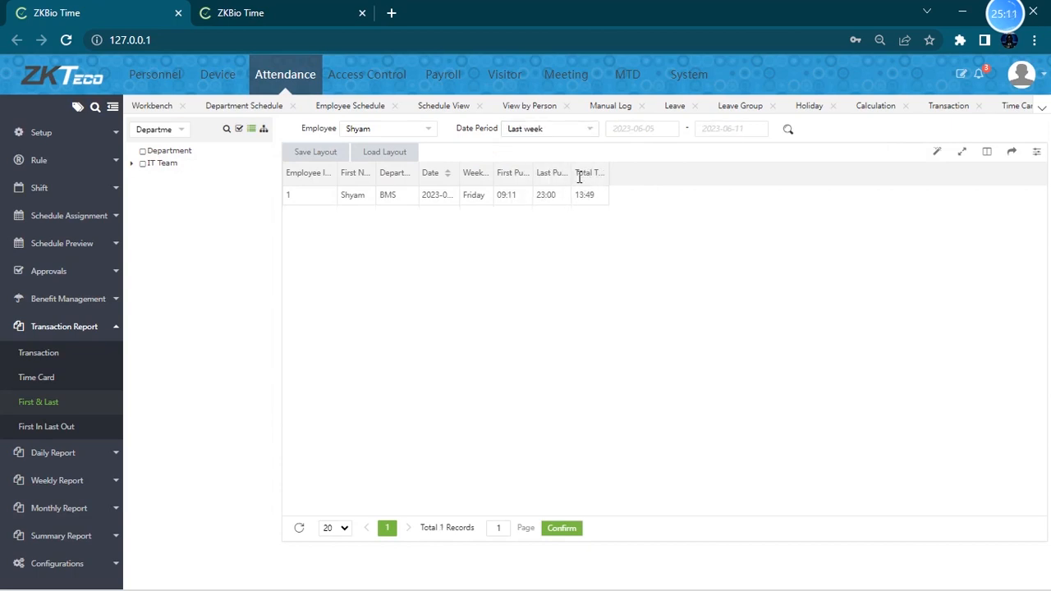
drag(569, 173, 604, 169)
drag(533, 175, 575, 173)
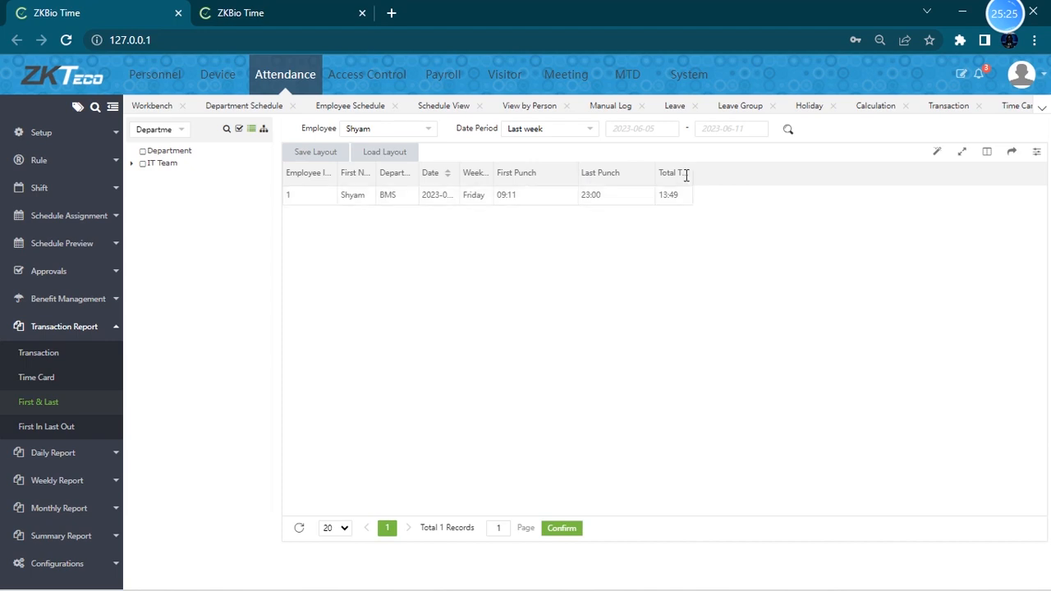
- Open the First In Last Out report for the first employee and widen its columns
click(50, 426)
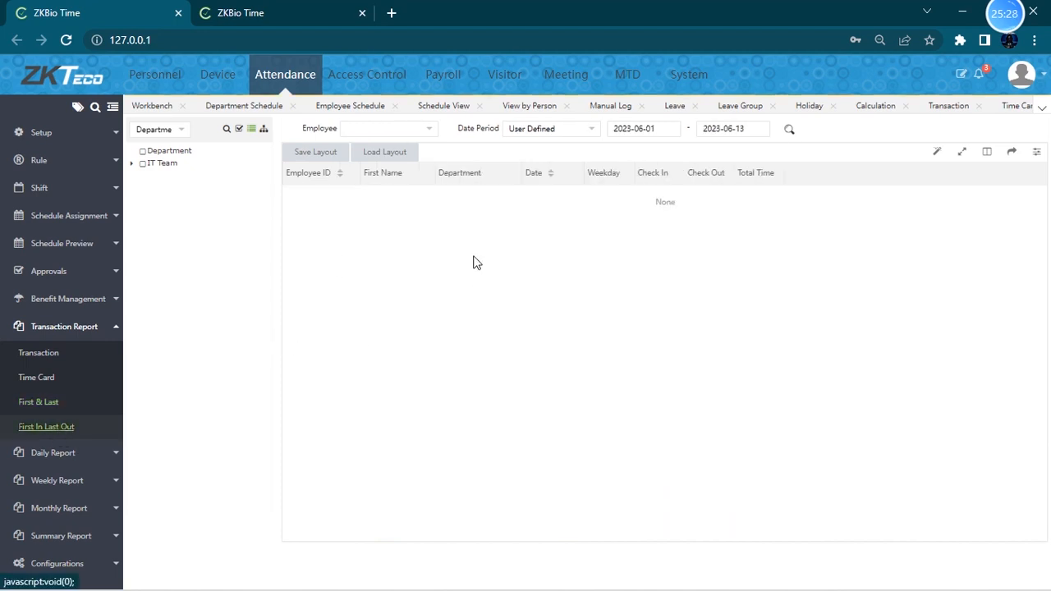
click(399, 132)
click(377, 277)
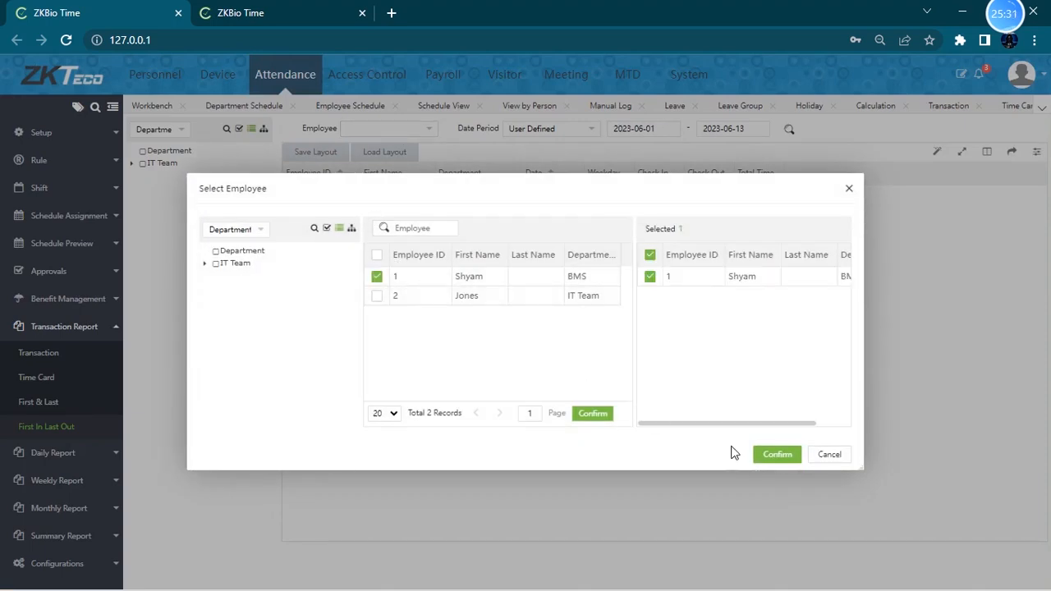
click(776, 454)
drag(561, 172, 646, 171)
drag(522, 170, 577, 172)
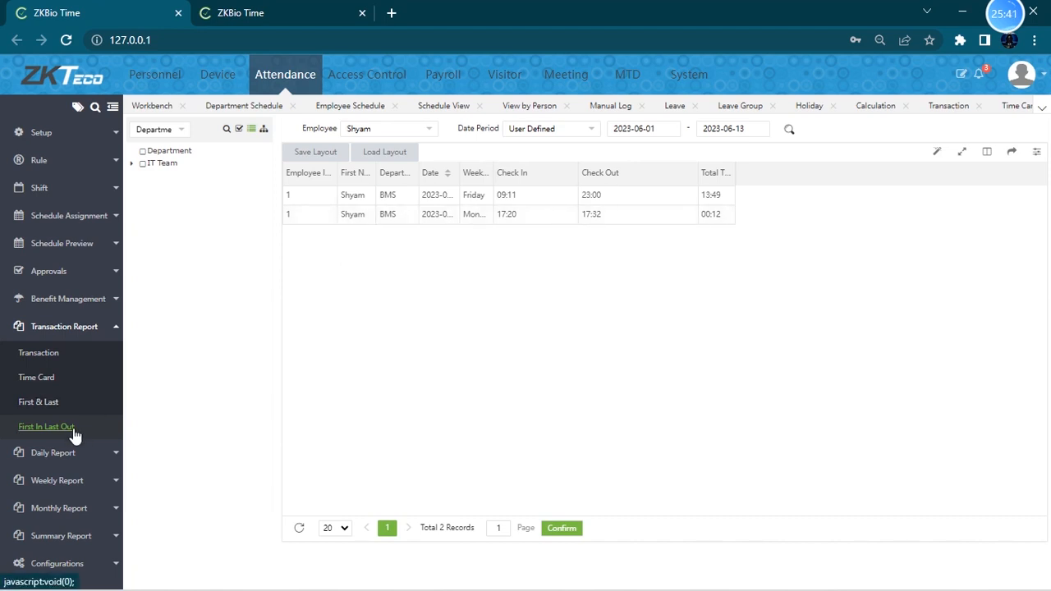
- Return to the First & Last report, then open the Total Time Card daily report
click(51, 403)
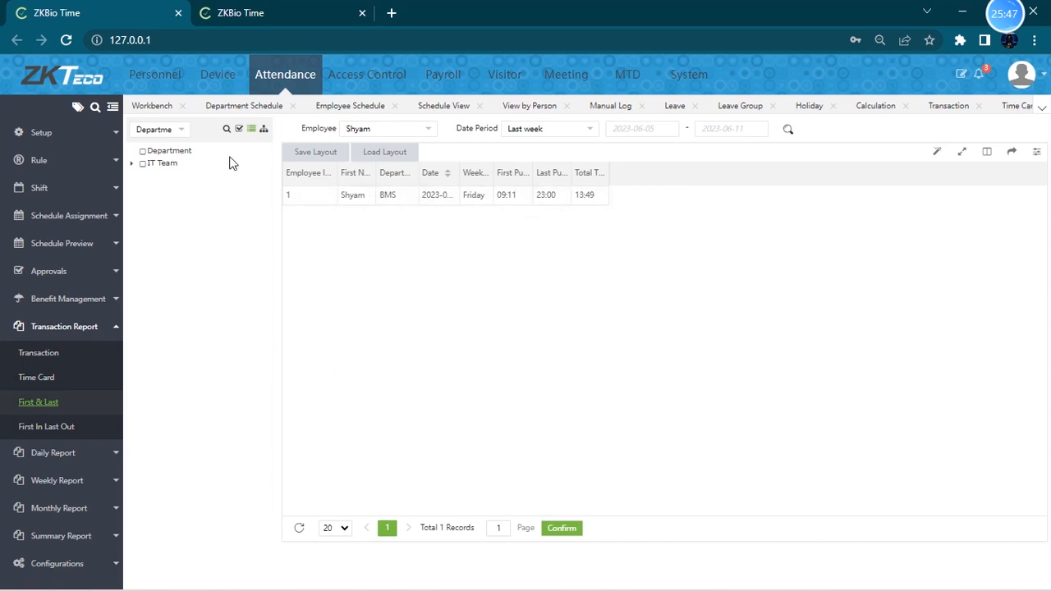
click(90, 454)
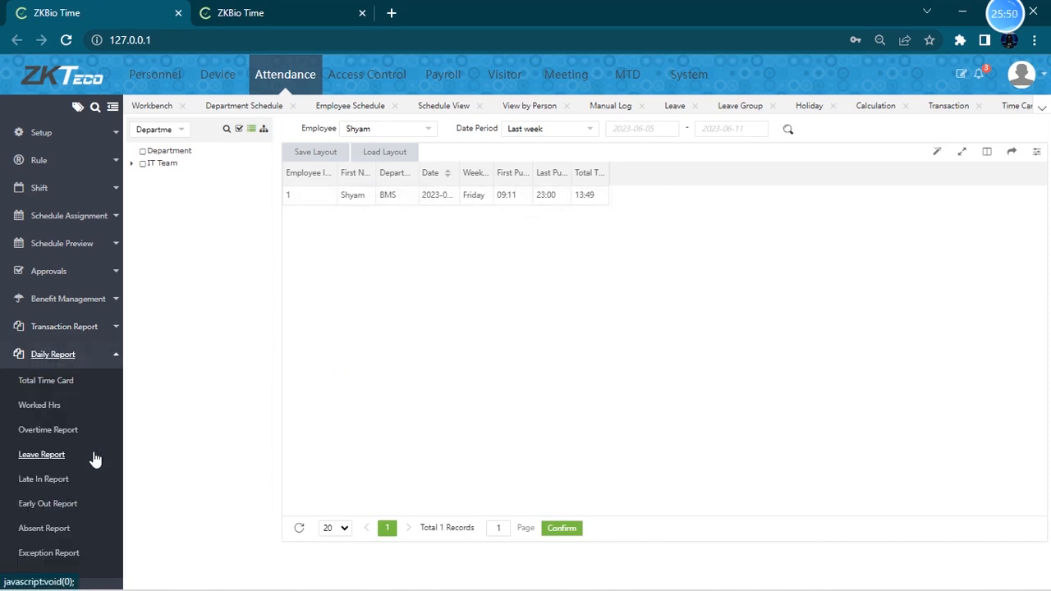
click(70, 382)
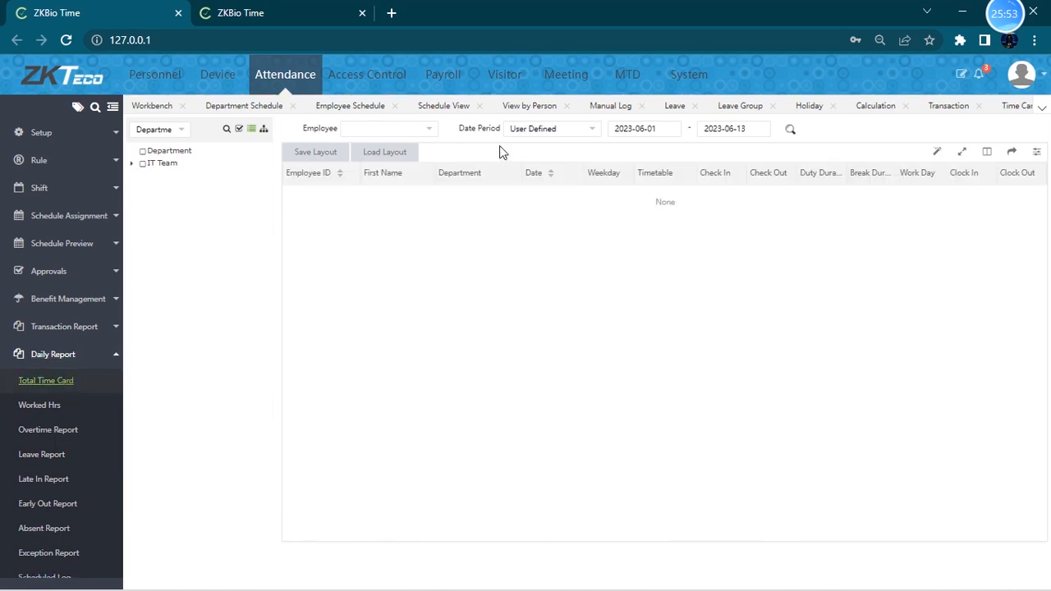
- Examine the columns available in the Total Time Card report's column chooser
click(988, 152)
scroll(924, 271, down, 3)
scroll(933, 292, down, 5)
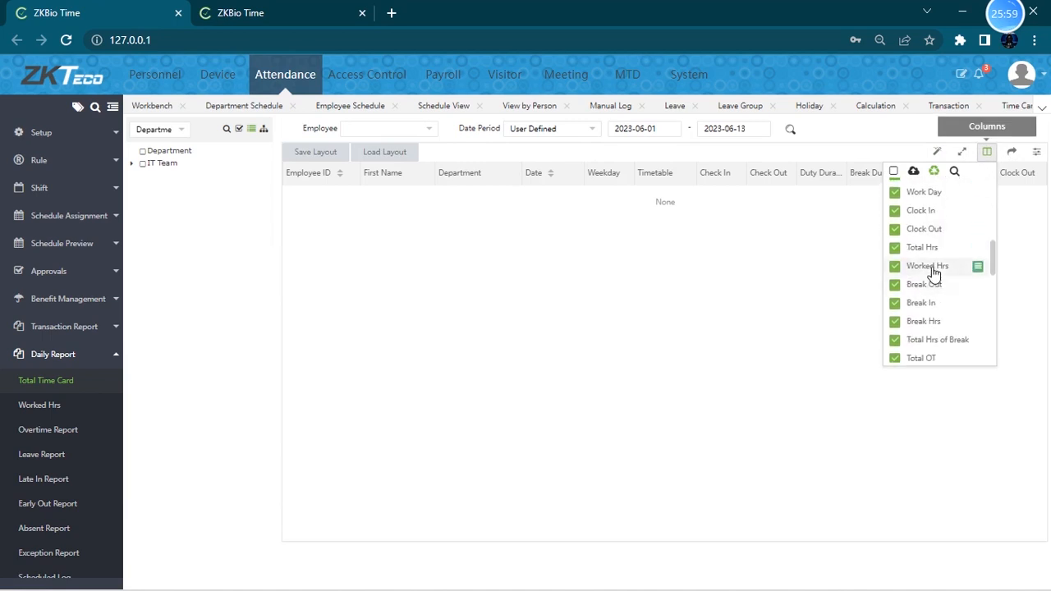
scroll(934, 234, down, 4)
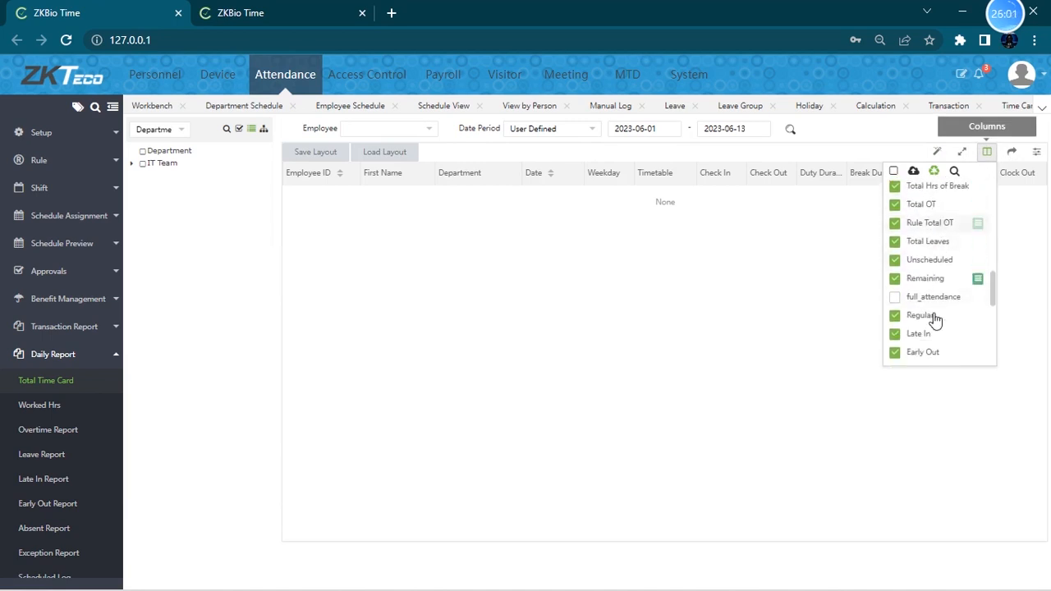
scroll(937, 332, down, 4)
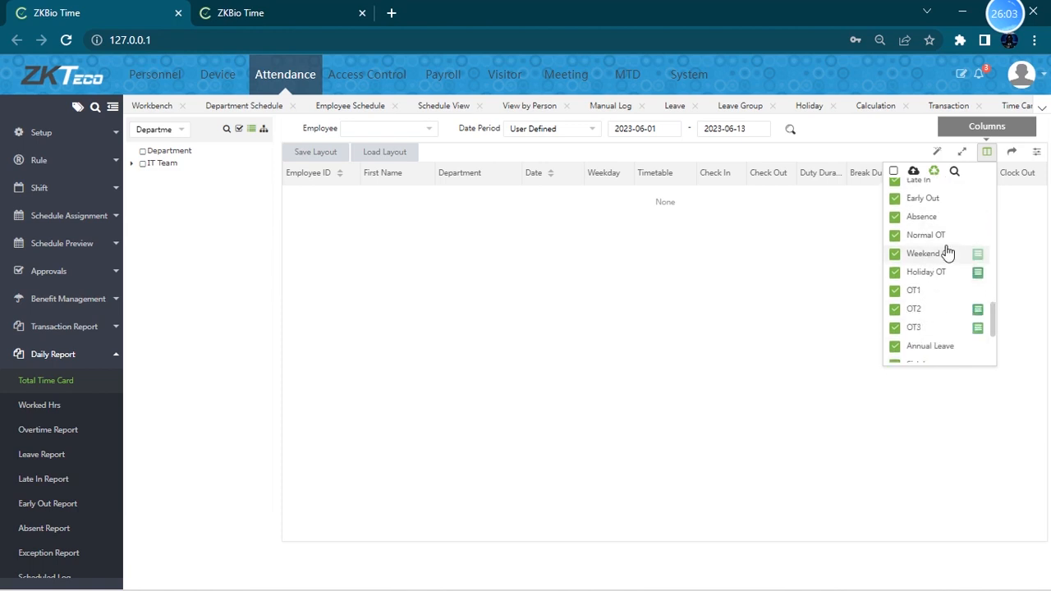
scroll(936, 312, down, 2)
scroll(937, 320, up, 8)
scroll(935, 324, up, 5)
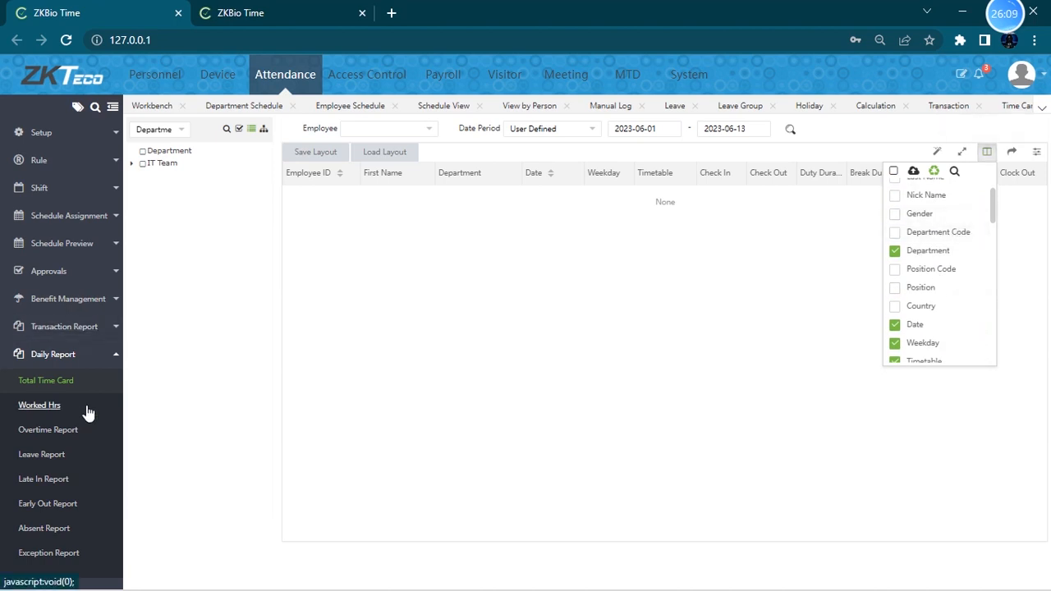
- Browse the Worked Hrs and Overtime Report daily reports
click(49, 406)
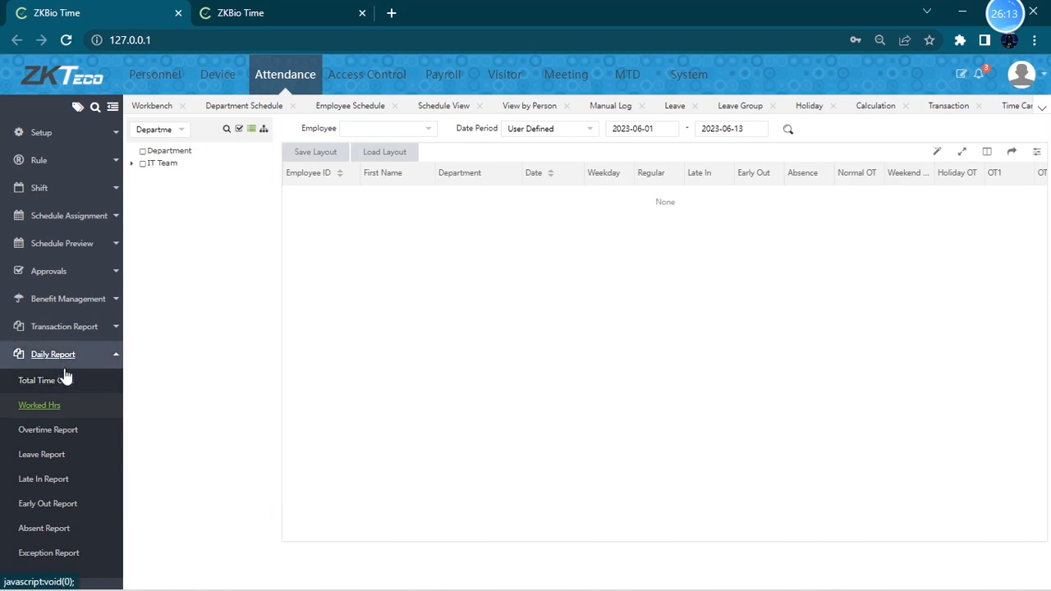
click(85, 434)
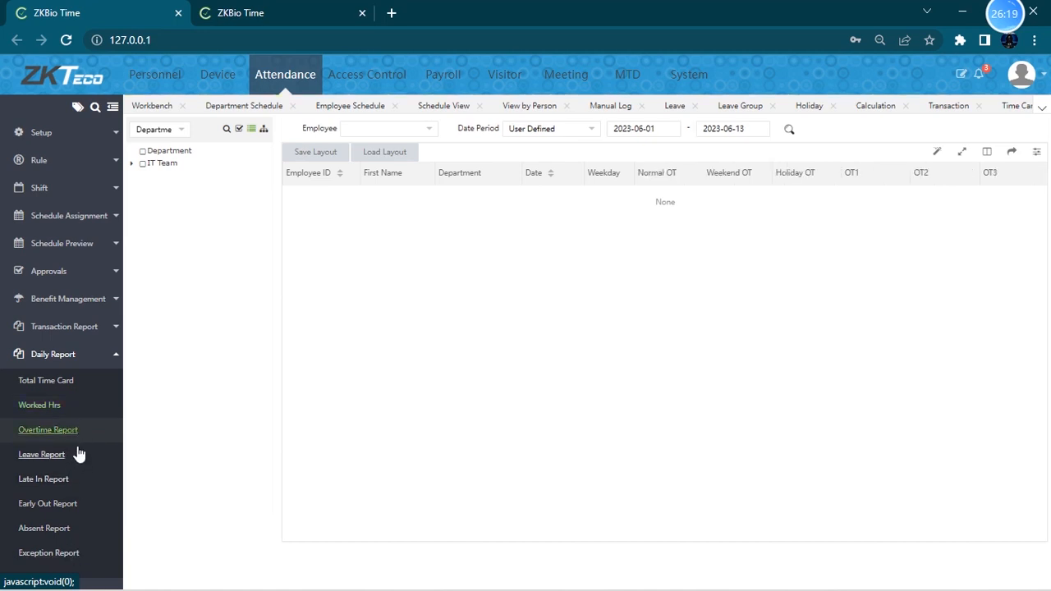
click(84, 408)
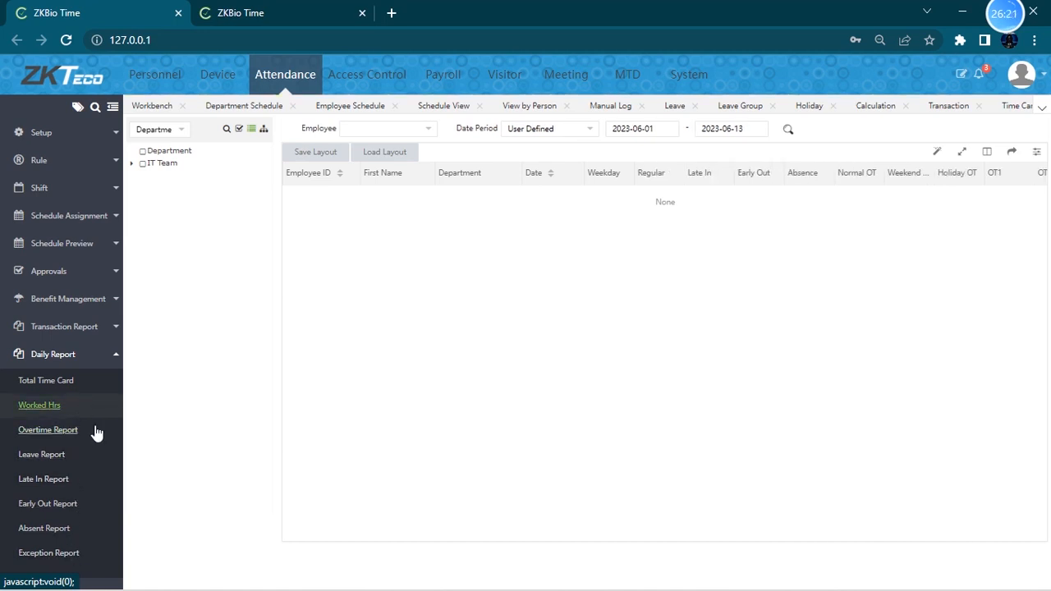
- Browse the Overtime Report, Total Time Card and Early Out Report daily reports
click(94, 436)
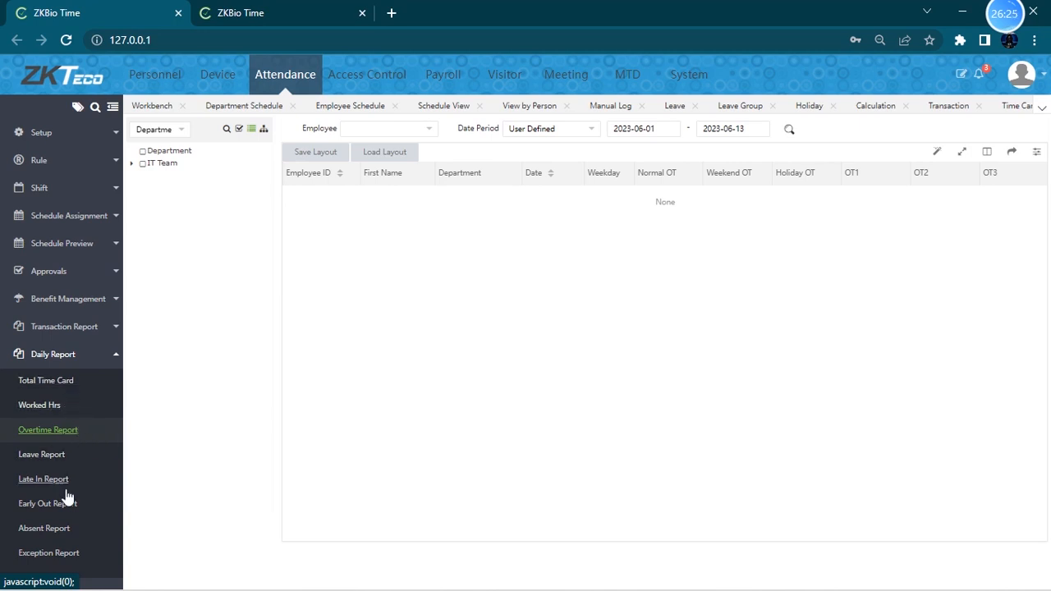
scroll(66, 460, down, 1)
click(66, 379)
click(64, 426)
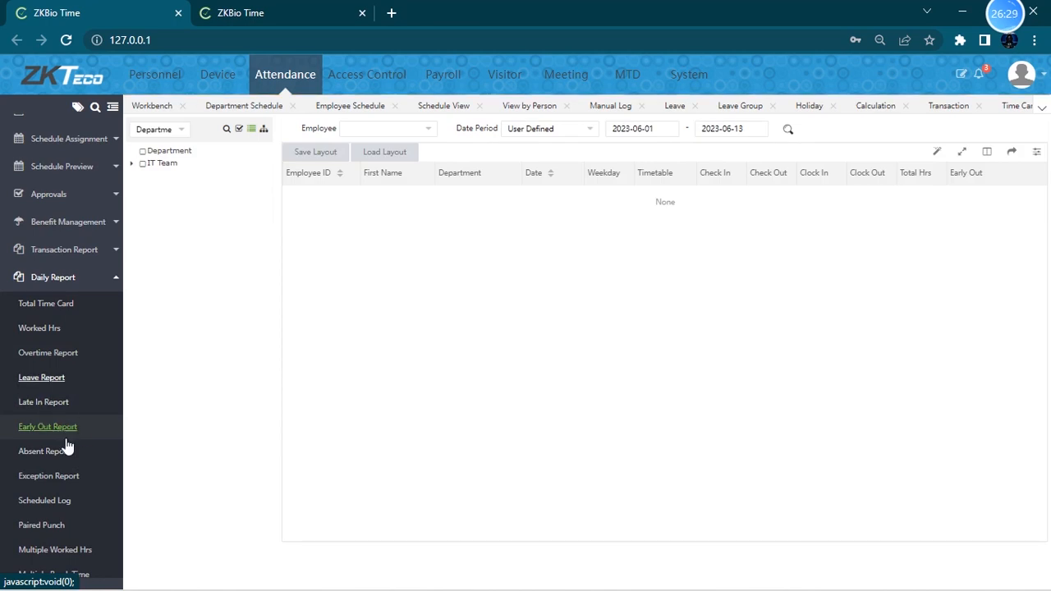
scroll(72, 460, up, 2)
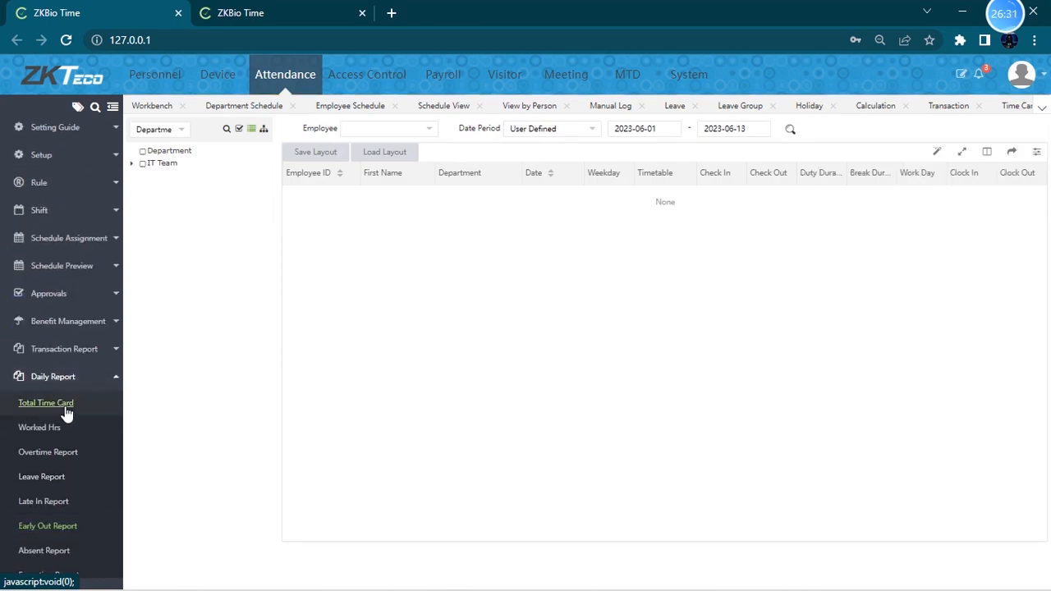
- Filter the Total Time Card report to employee Shyam for the period 2023-06-09 to 2023-06-09
click(413, 128)
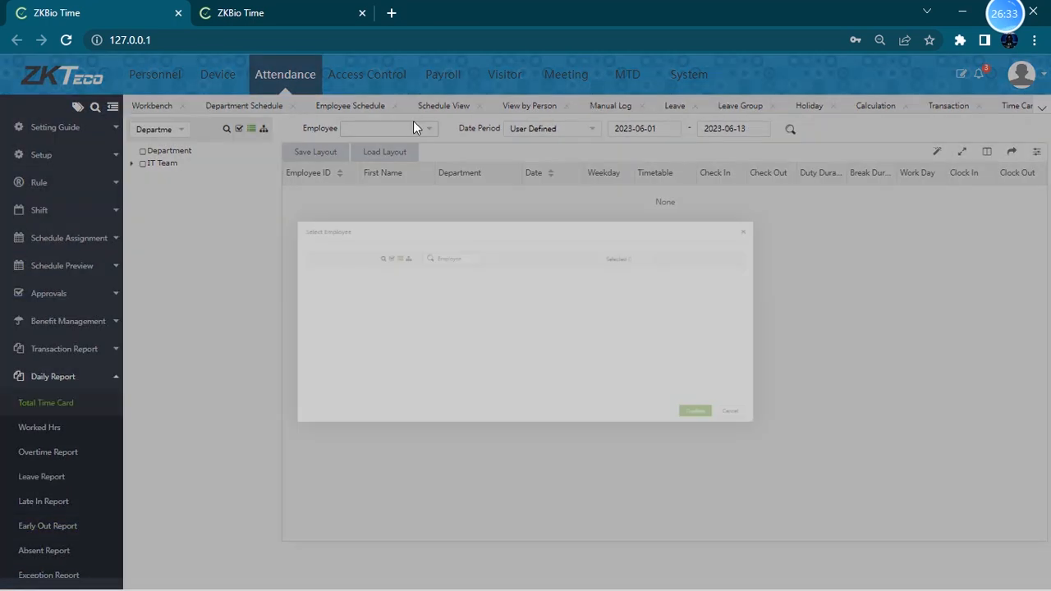
click(377, 276)
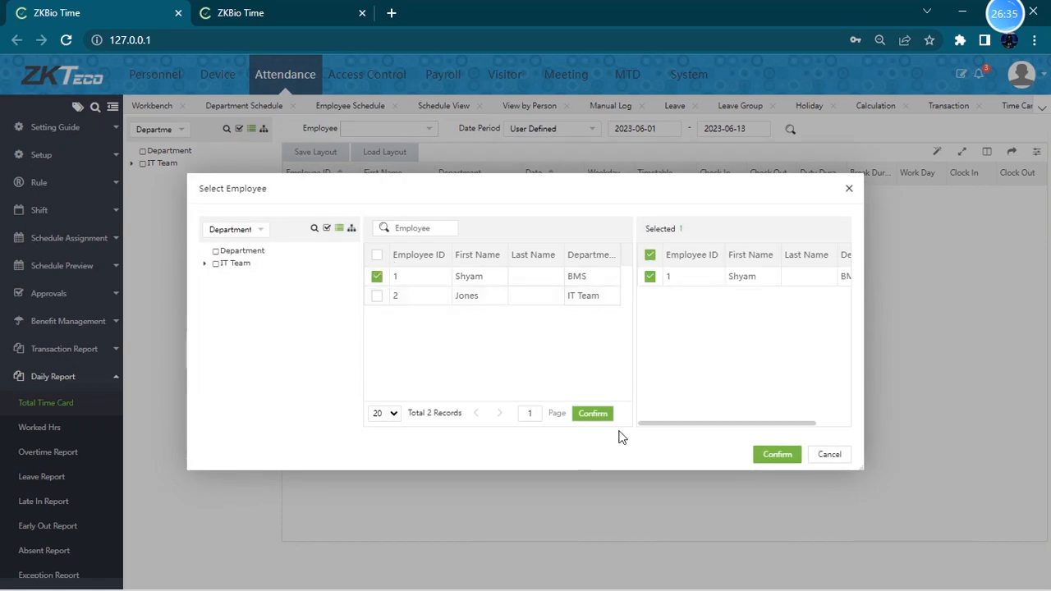
click(777, 455)
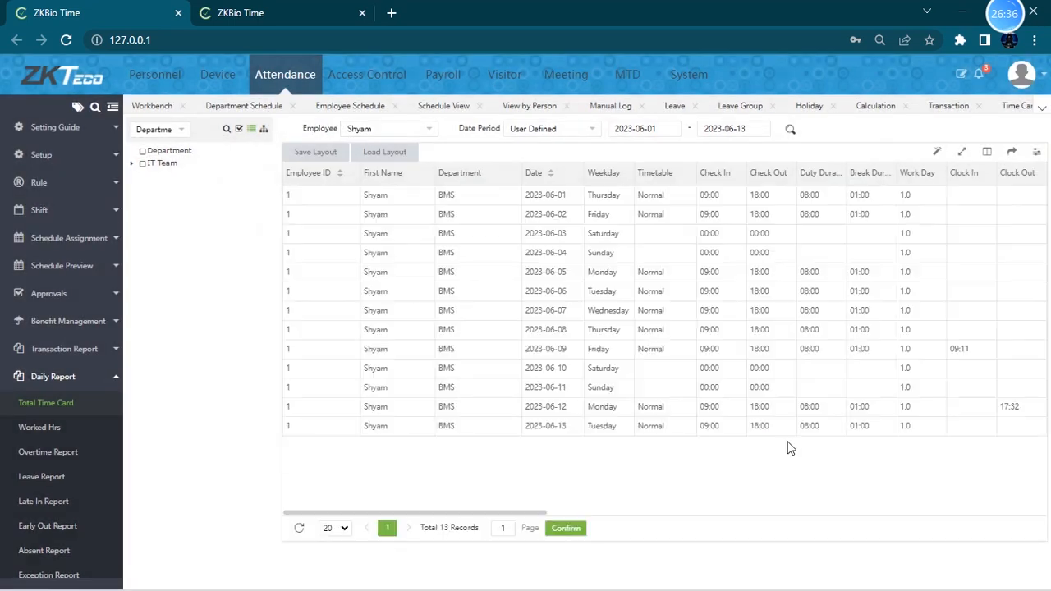
click(575, 130)
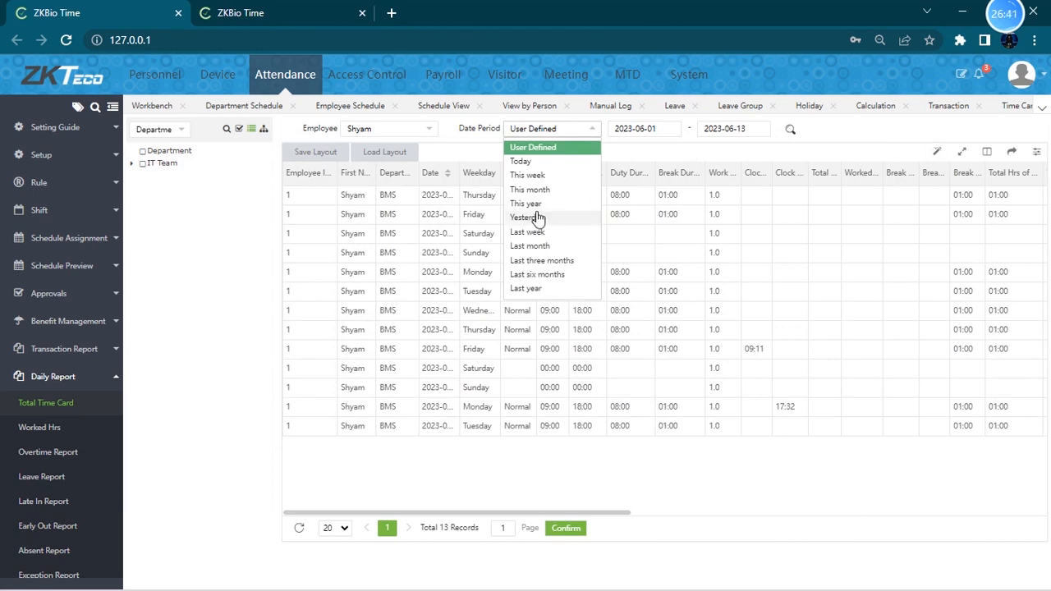
click(672, 128)
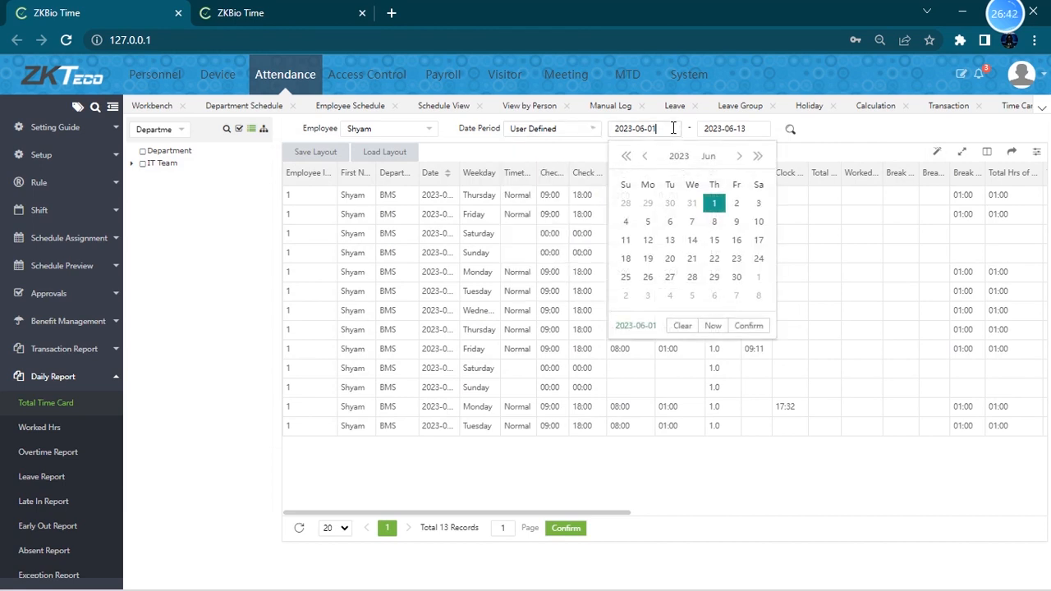
click(736, 222)
click(745, 129)
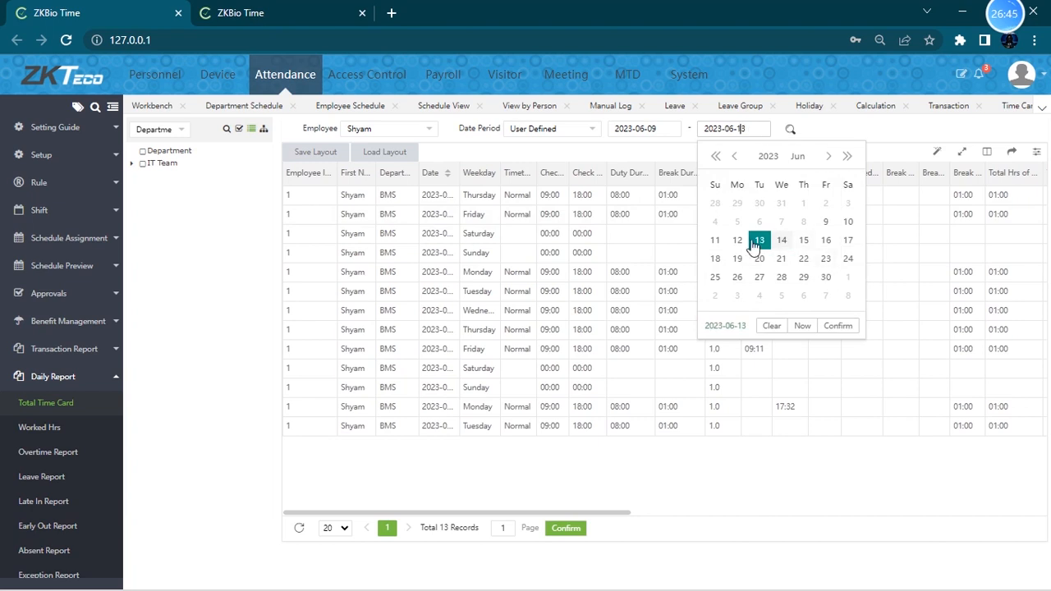
click(826, 221)
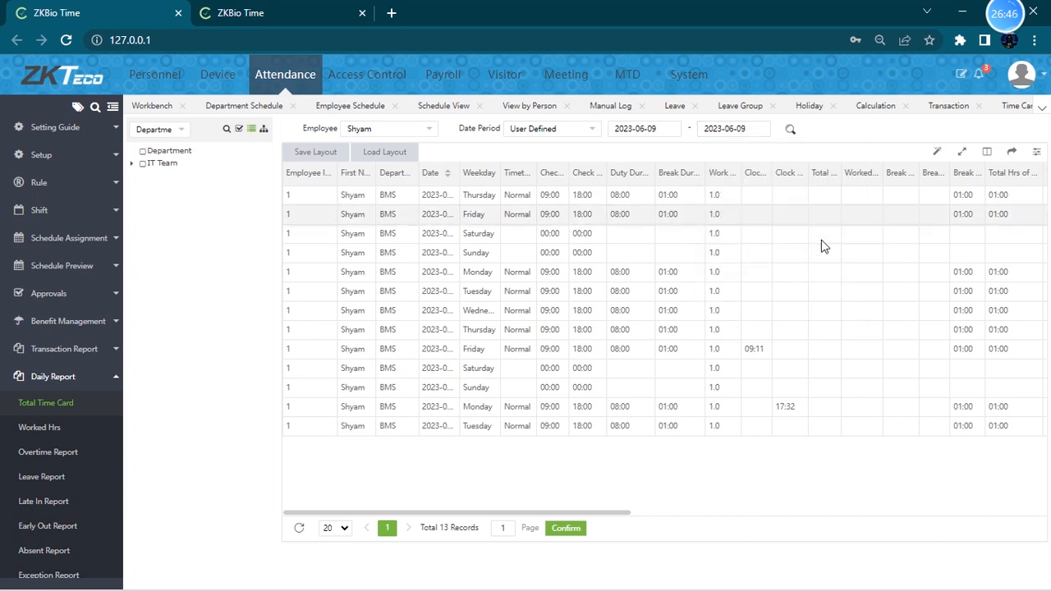
click(792, 132)
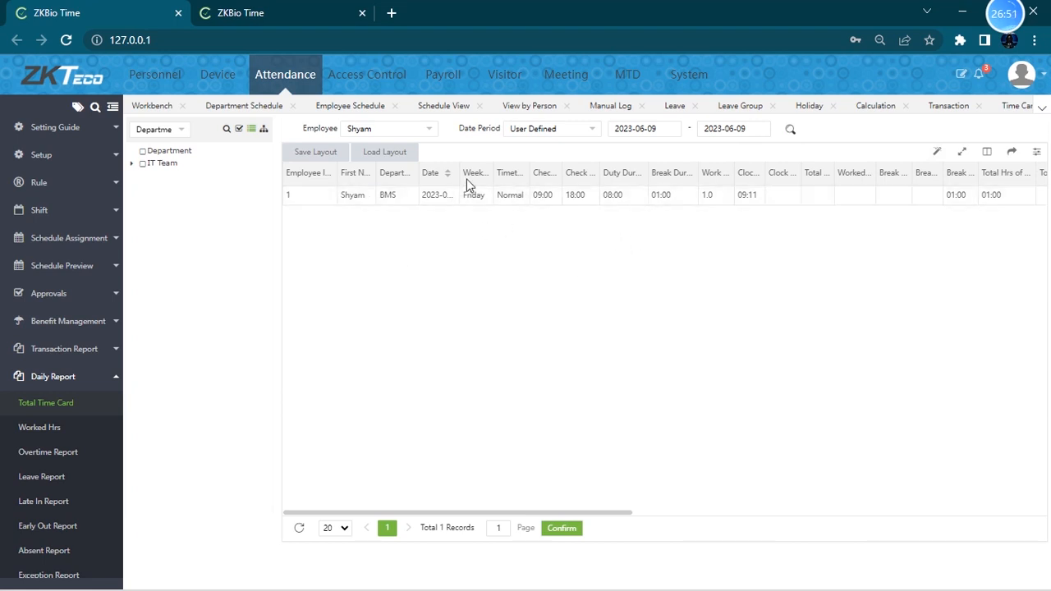
- Widen the Total Time Card columns and scroll across the report to the OT1, OT2 and OT3 columns
drag(492, 170, 707, 171)
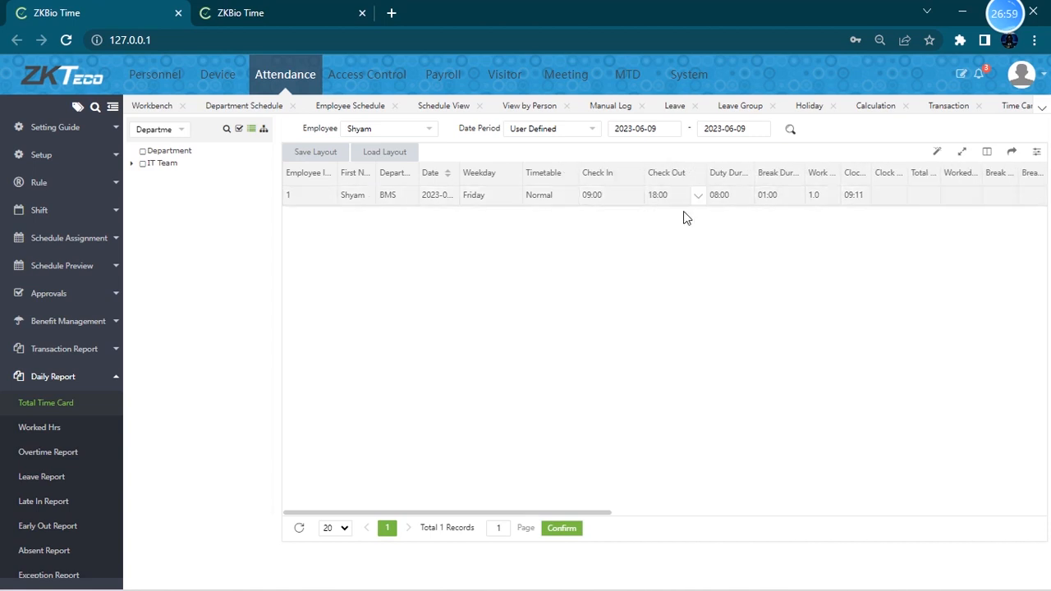
drag(558, 514, 713, 509)
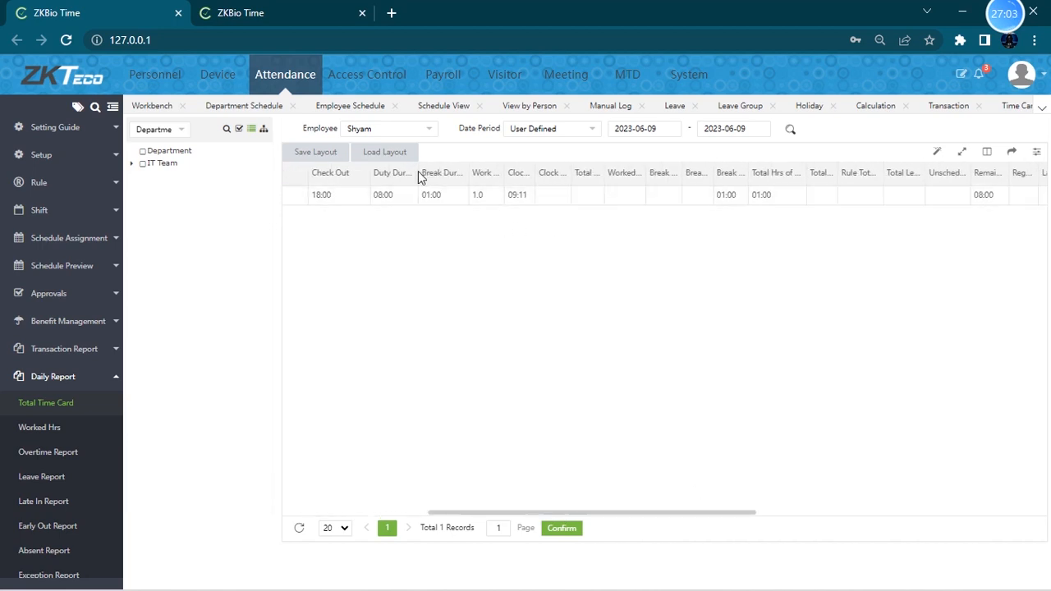
drag(415, 169, 446, 166)
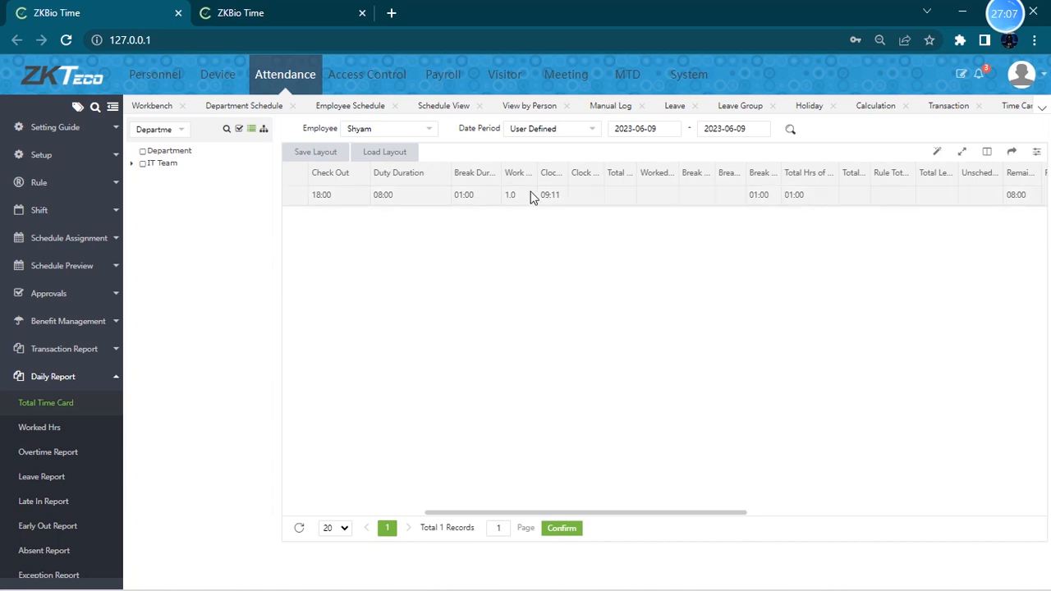
drag(565, 166, 656, 168)
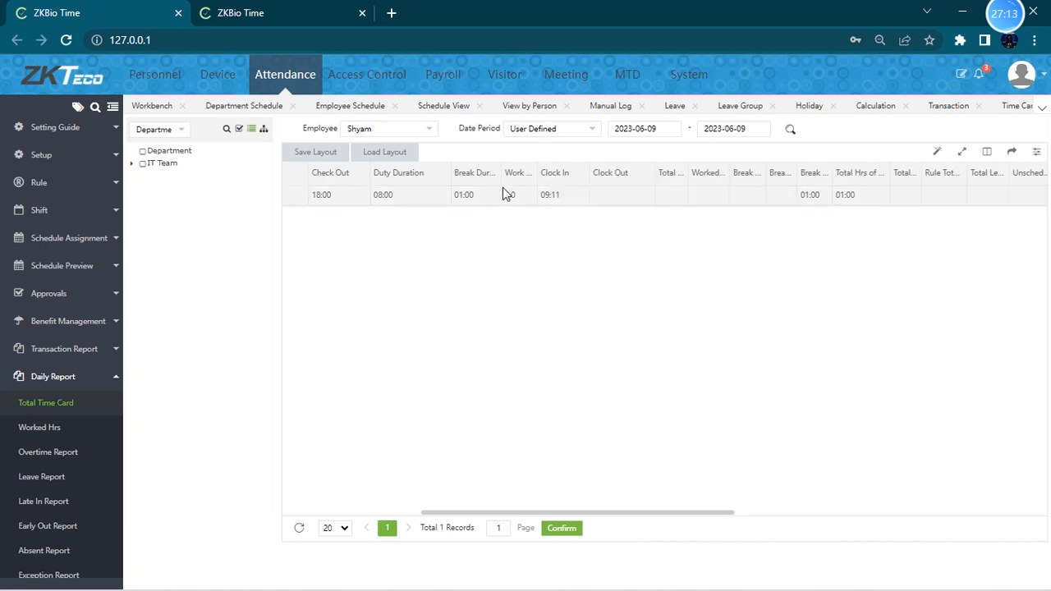
drag(556, 514, 720, 511)
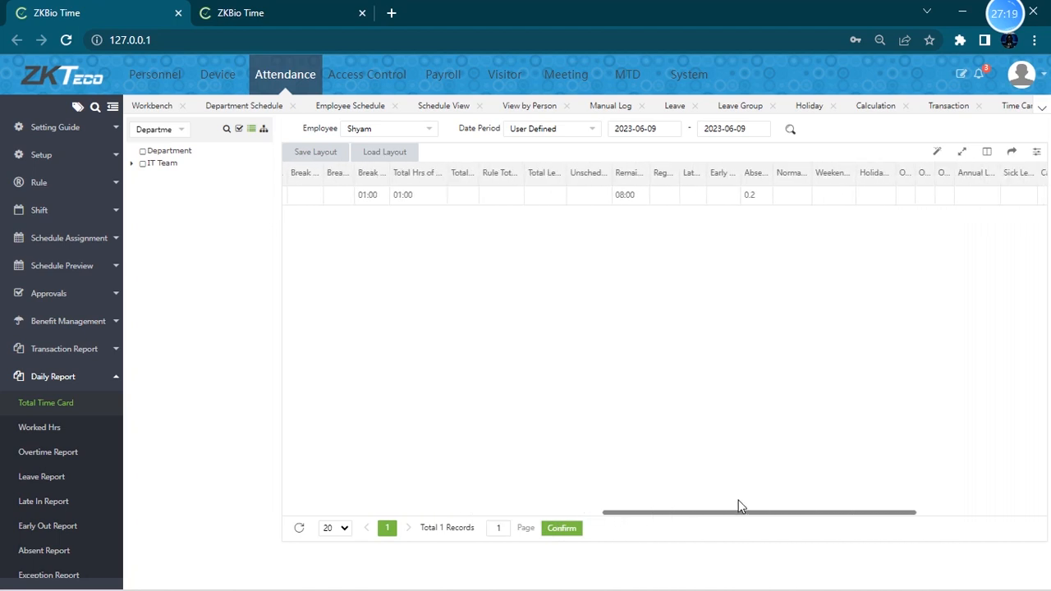
drag(739, 501, 878, 473)
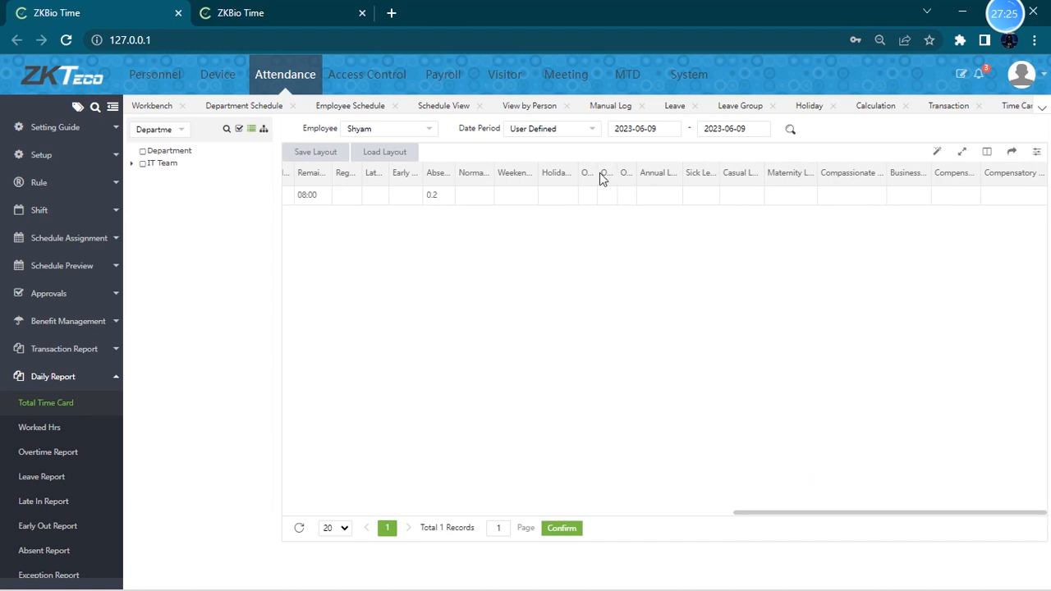
drag(597, 173, 655, 172)
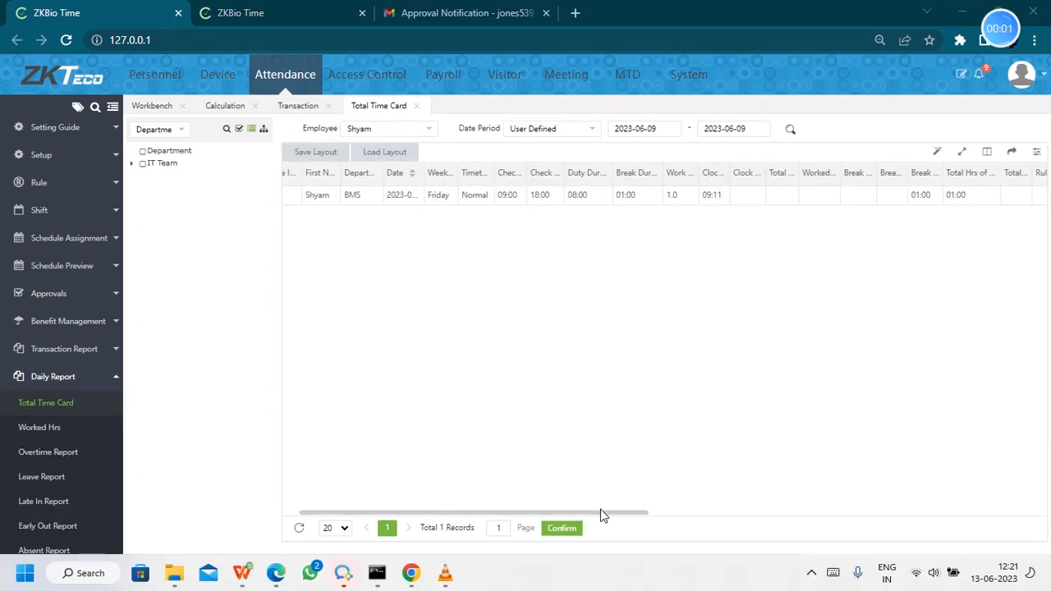
drag(600, 513, 648, 513)
drag(668, 172, 700, 173)
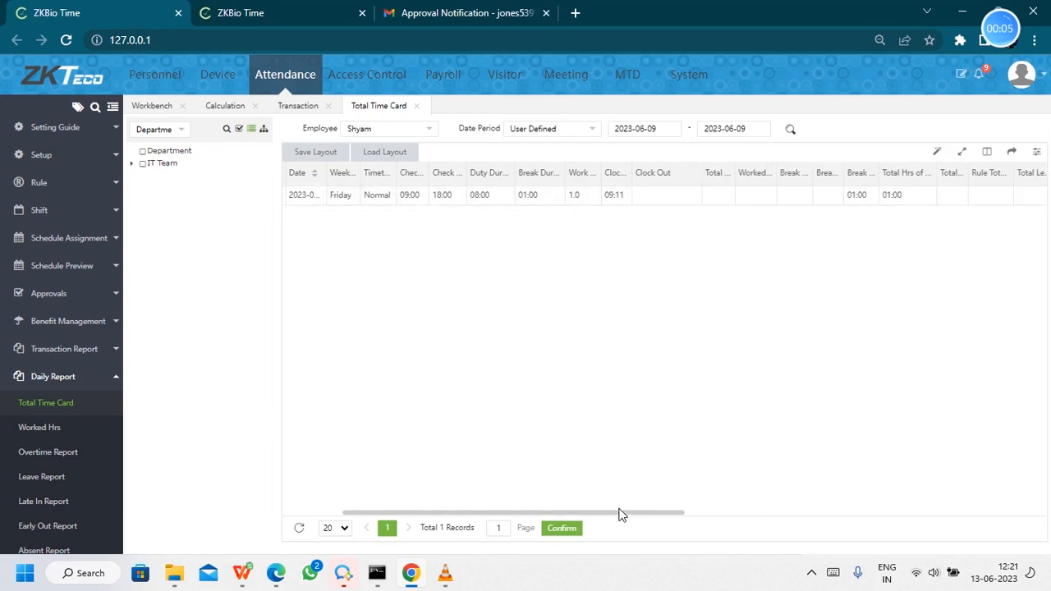
drag(622, 514, 977, 487)
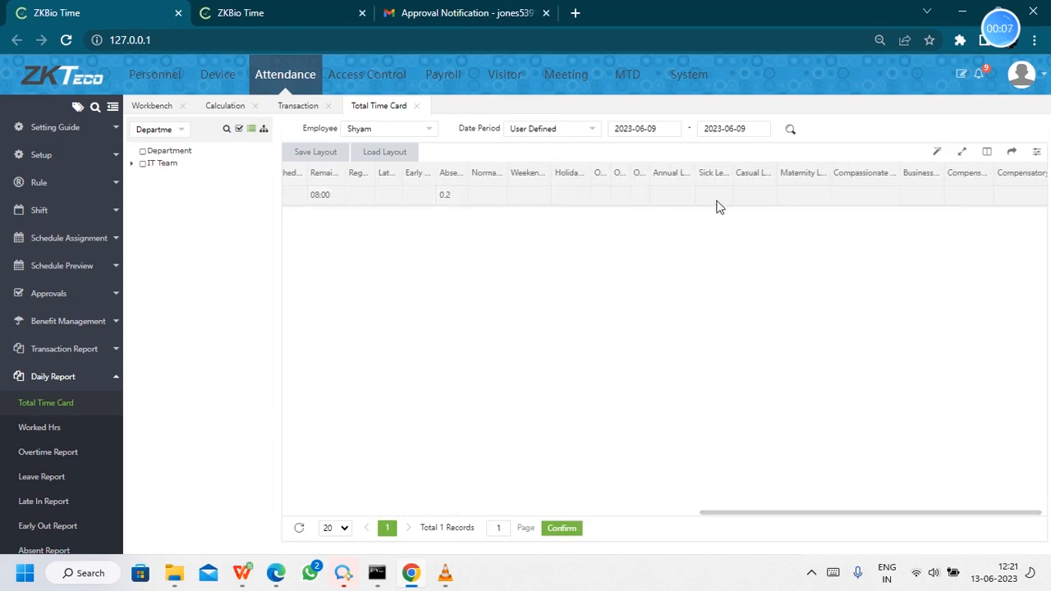
drag(606, 173, 733, 178)
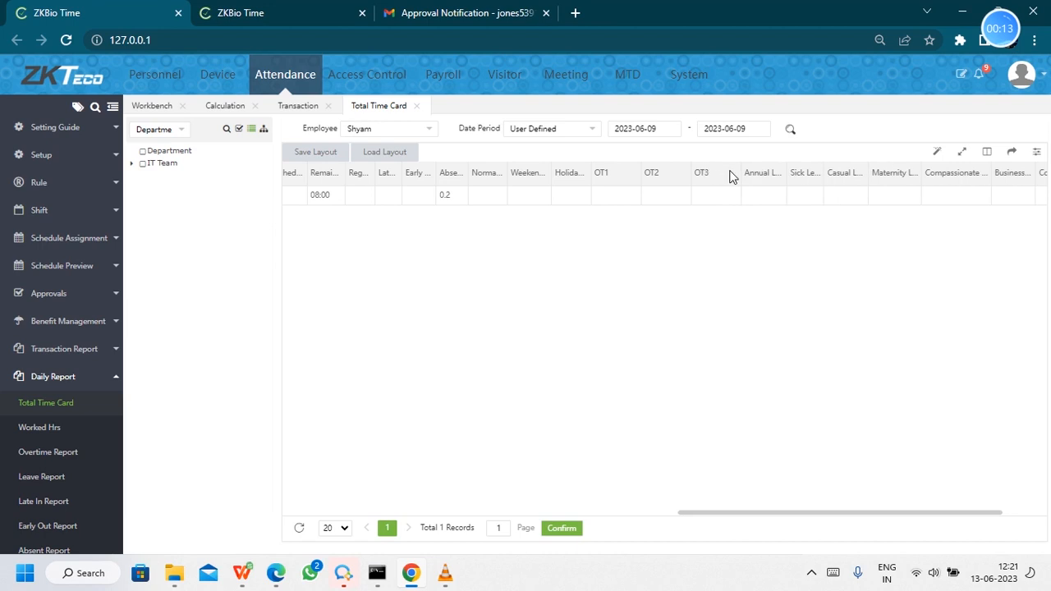
- Open the Normal timetable for editing and review its overtime rule settings
click(91, 156)
click(66, 285)
click(65, 263)
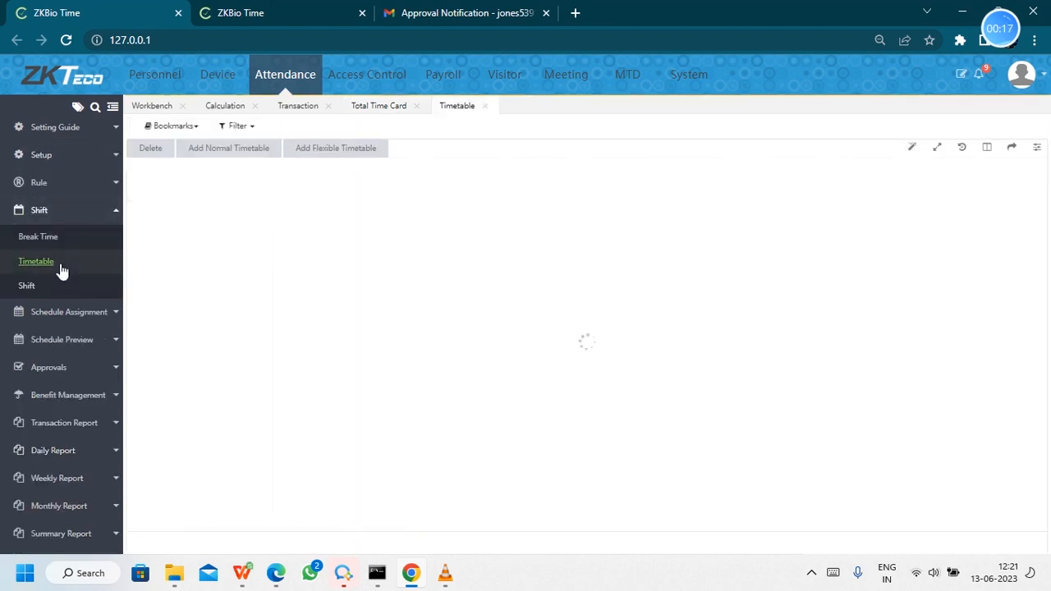
click(990, 191)
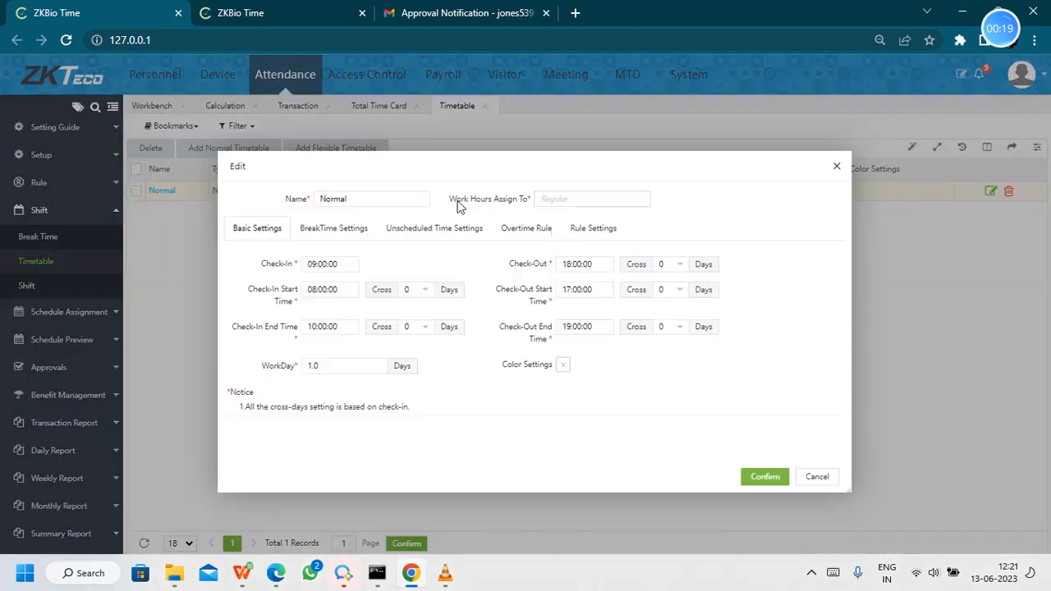
click(555, 234)
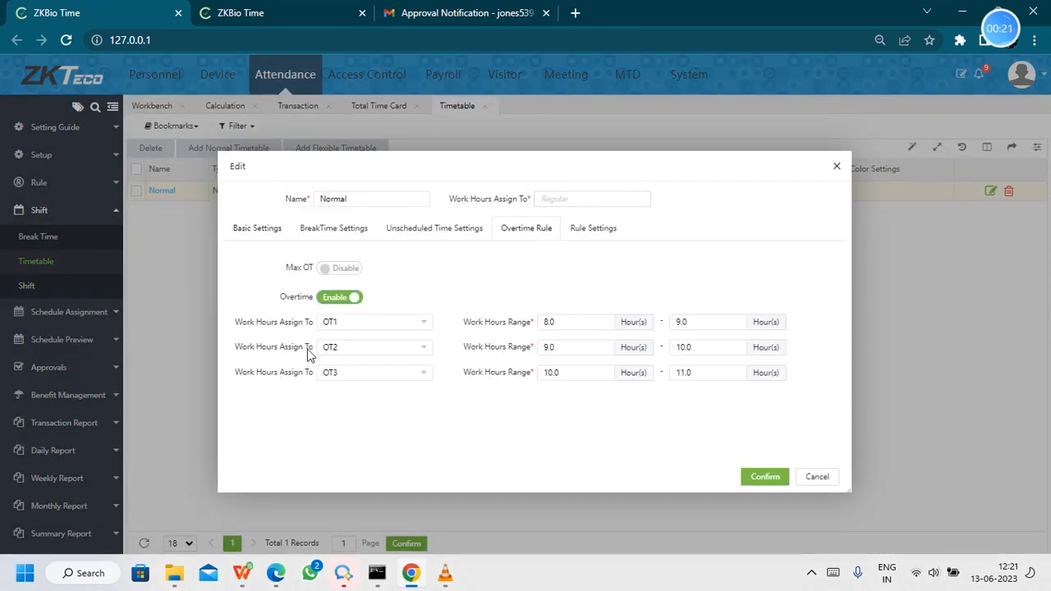
click(264, 232)
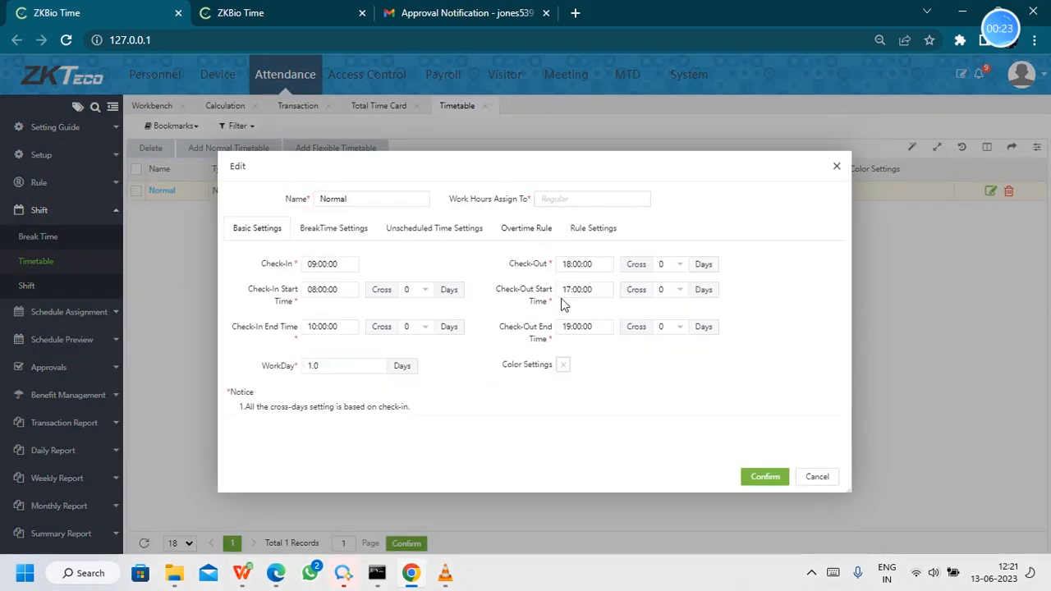
- Set the Normal timetable's Check-Out End Time to 23:59:00 and save it
click(600, 330)
click(759, 322)
click(600, 328)
scroll(599, 480, down, 1)
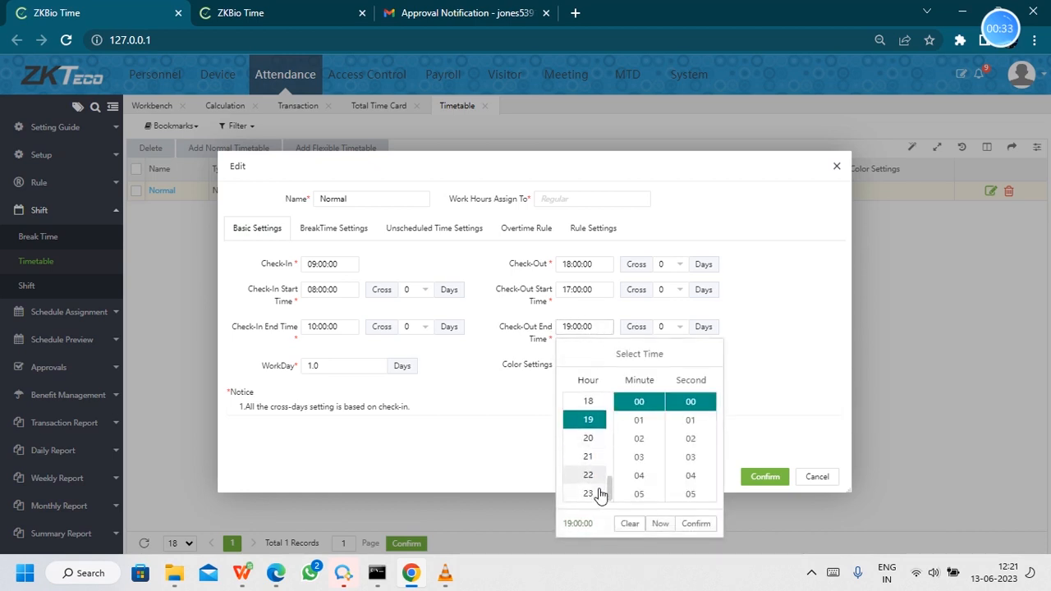
click(599, 493)
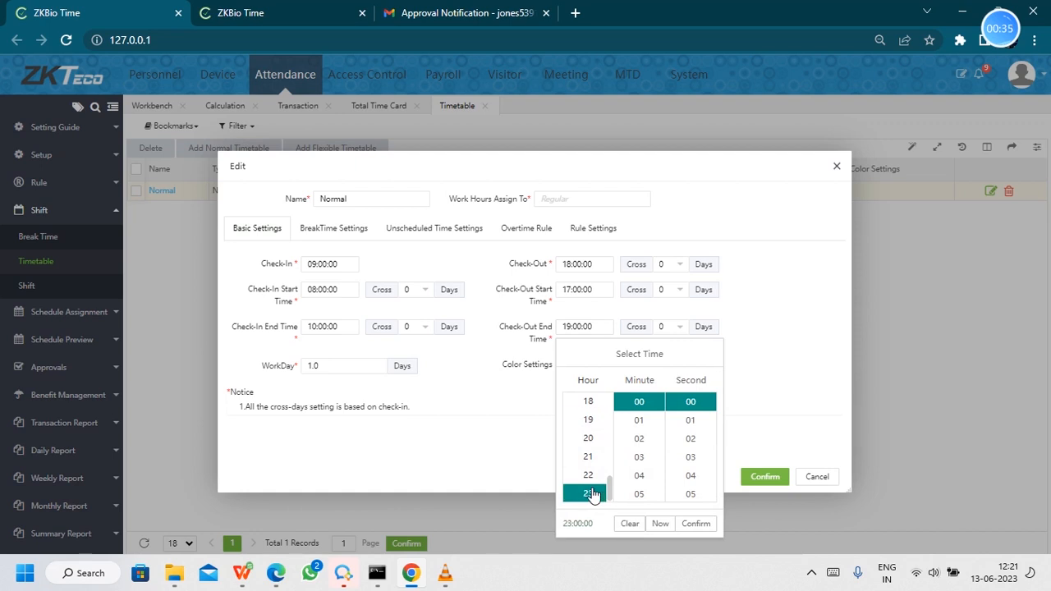
scroll(636, 468, down, 10)
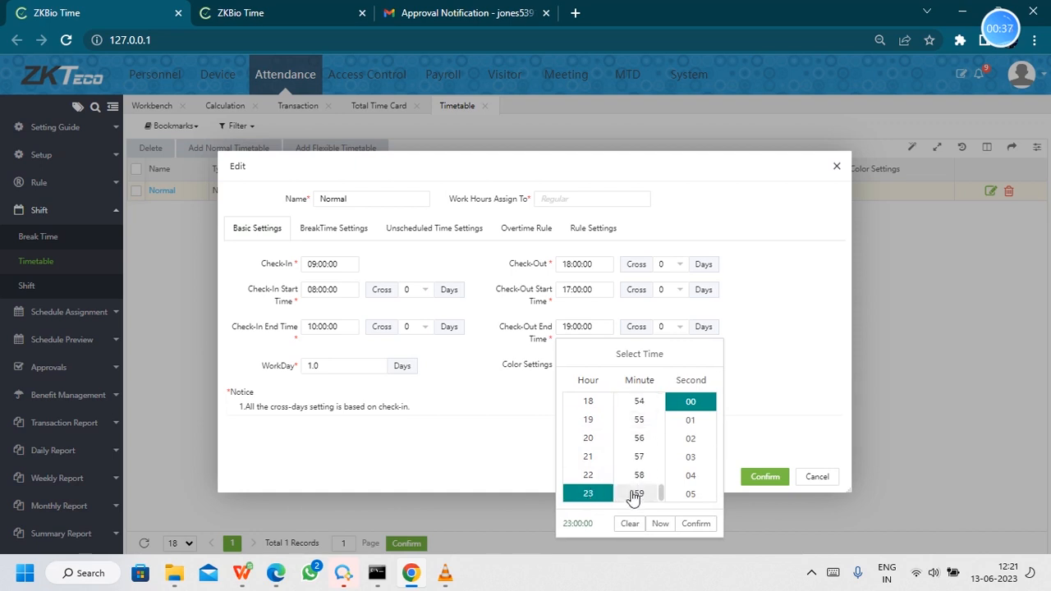
click(639, 494)
click(696, 523)
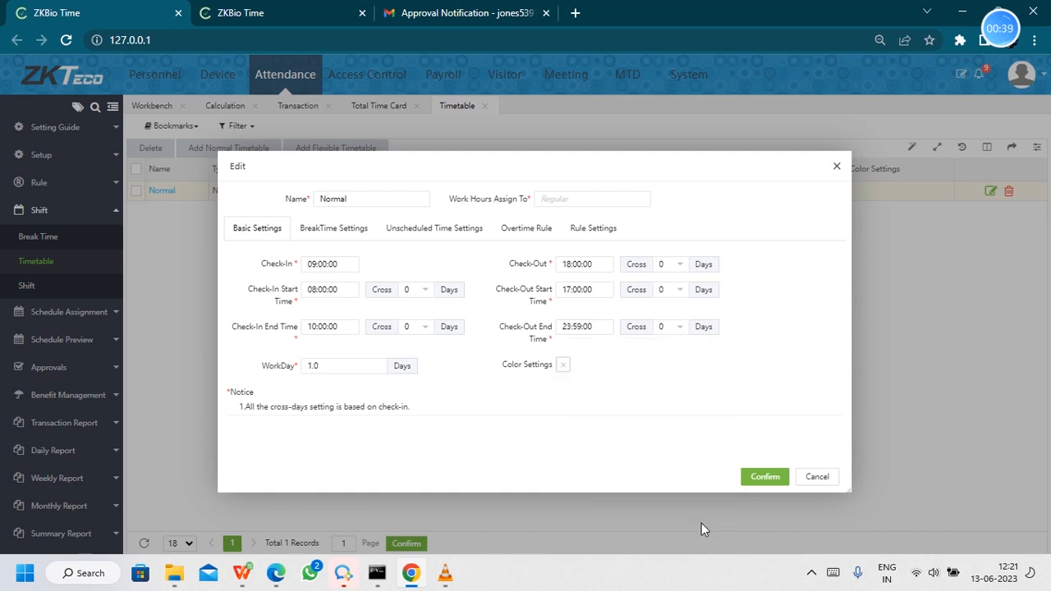
click(749, 479)
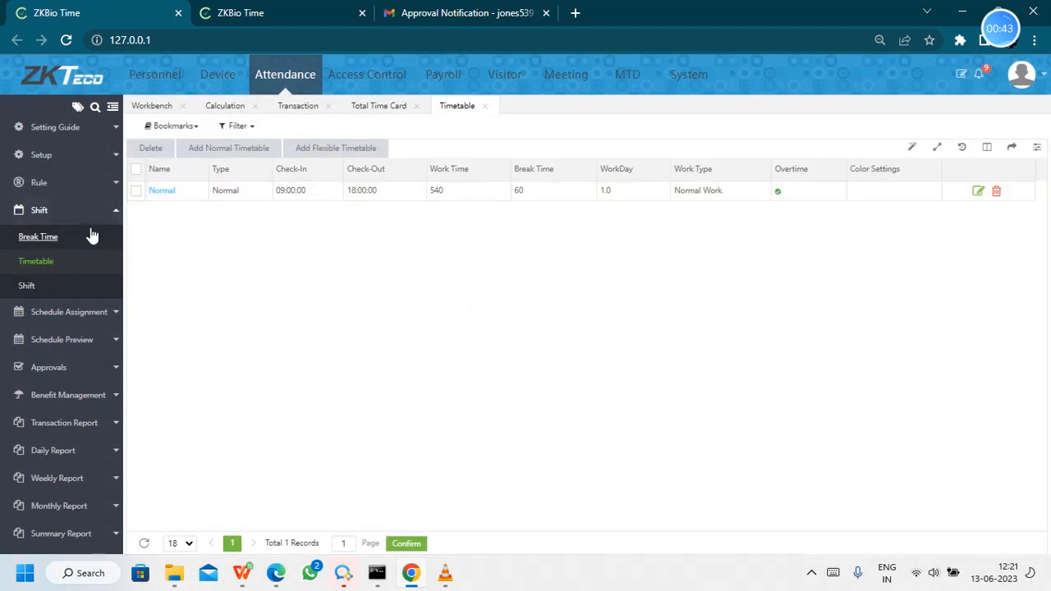
- Recalculate attendance for both employees from 2023-06-01 to 2023-06-13
click(112, 212)
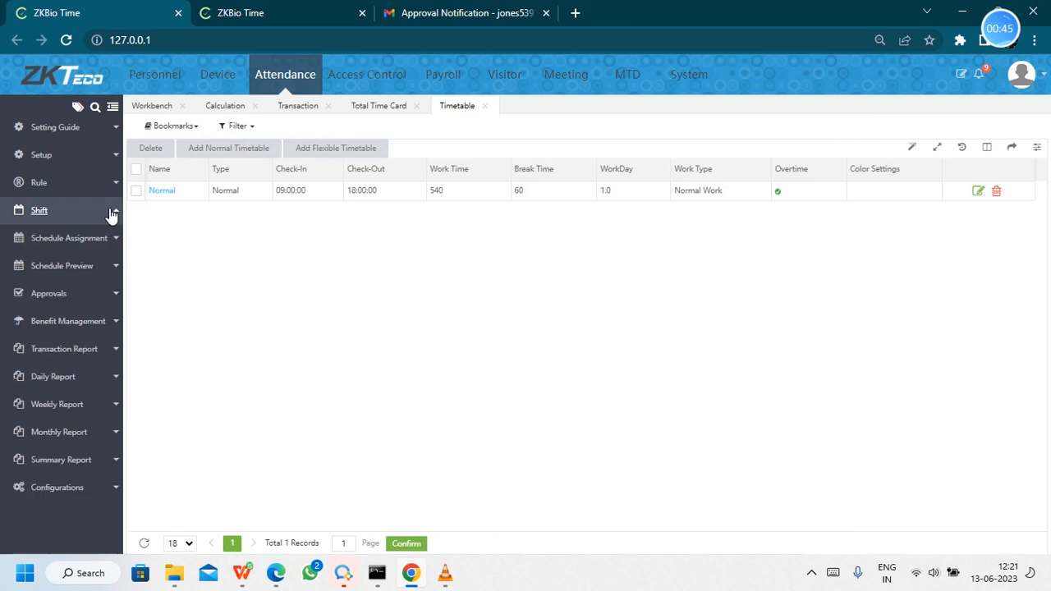
click(57, 488)
click(38, 514)
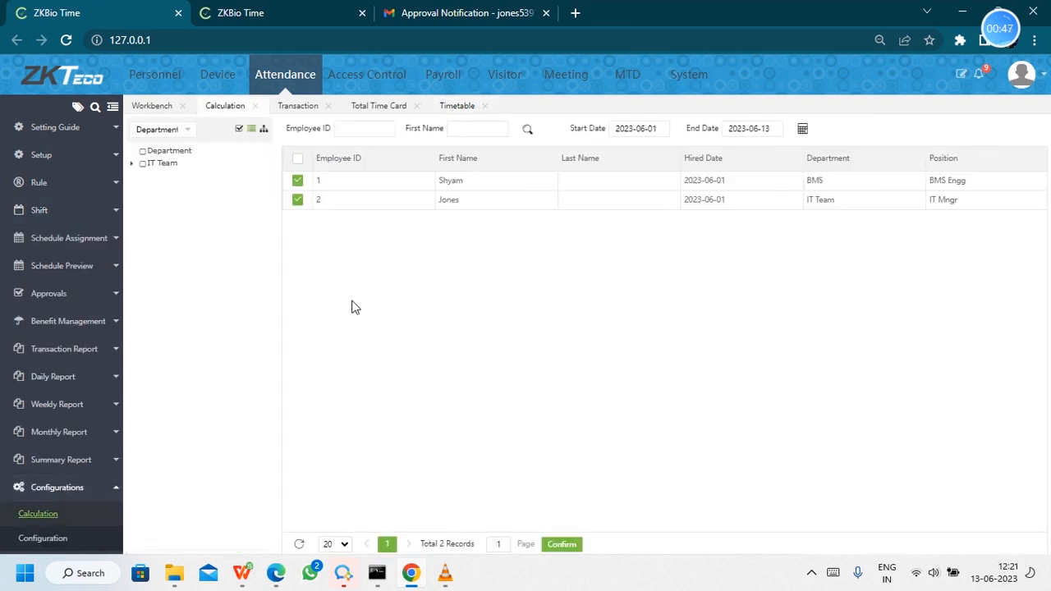
click(803, 129)
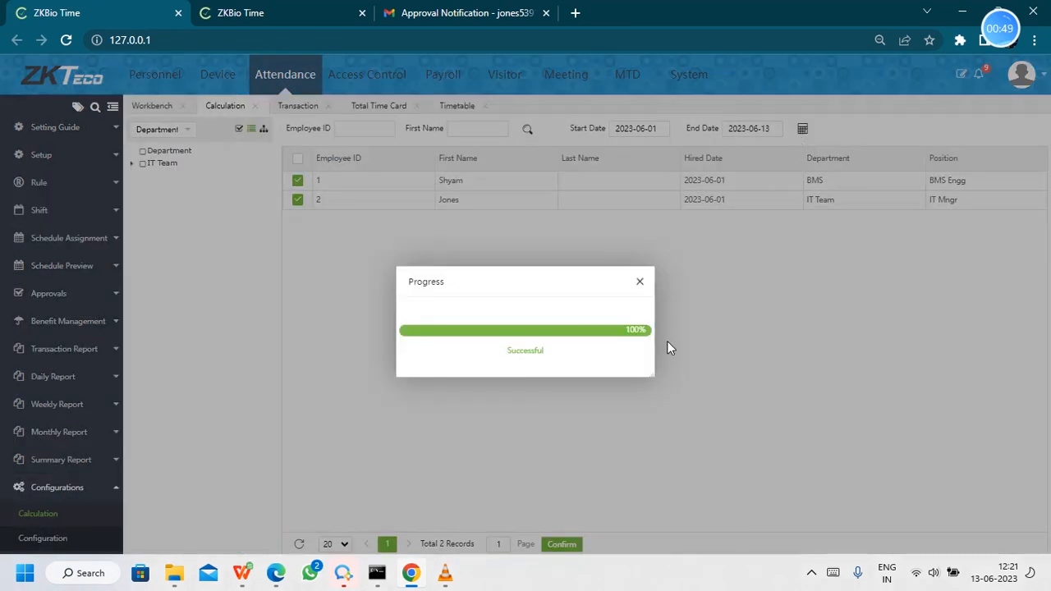
click(640, 284)
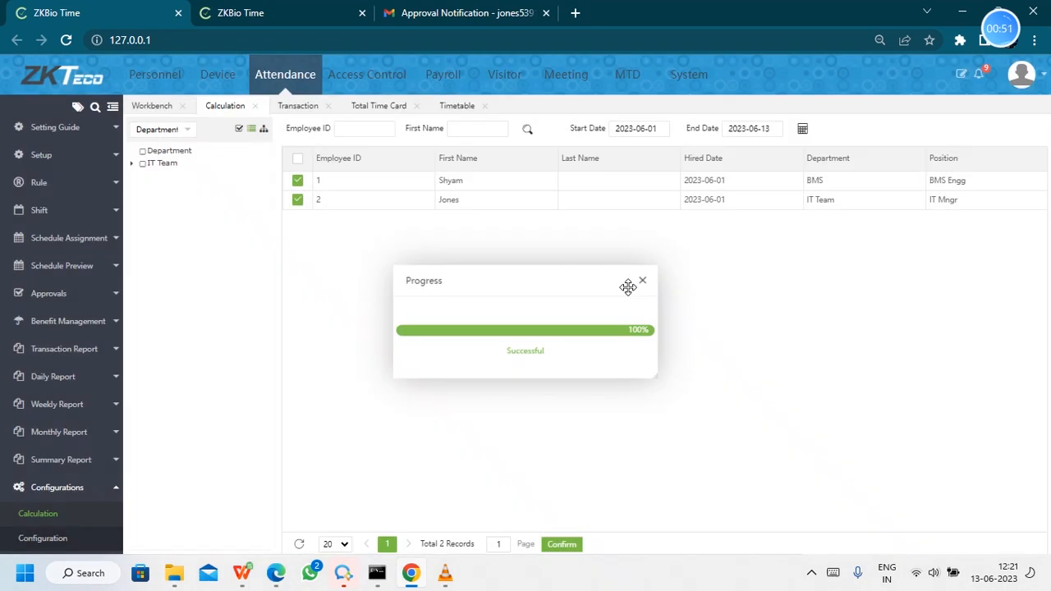
- Reopen the Total Time Card daily report and scroll across it to review the recalculated OT1, OT2 and OT3 values
click(64, 349)
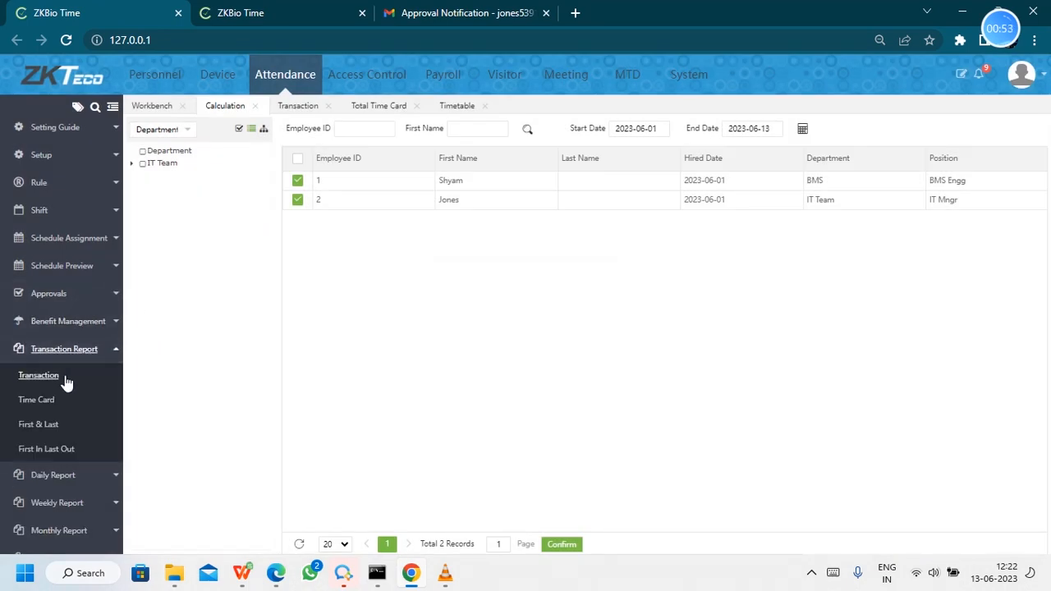
click(50, 376)
click(52, 474)
click(47, 406)
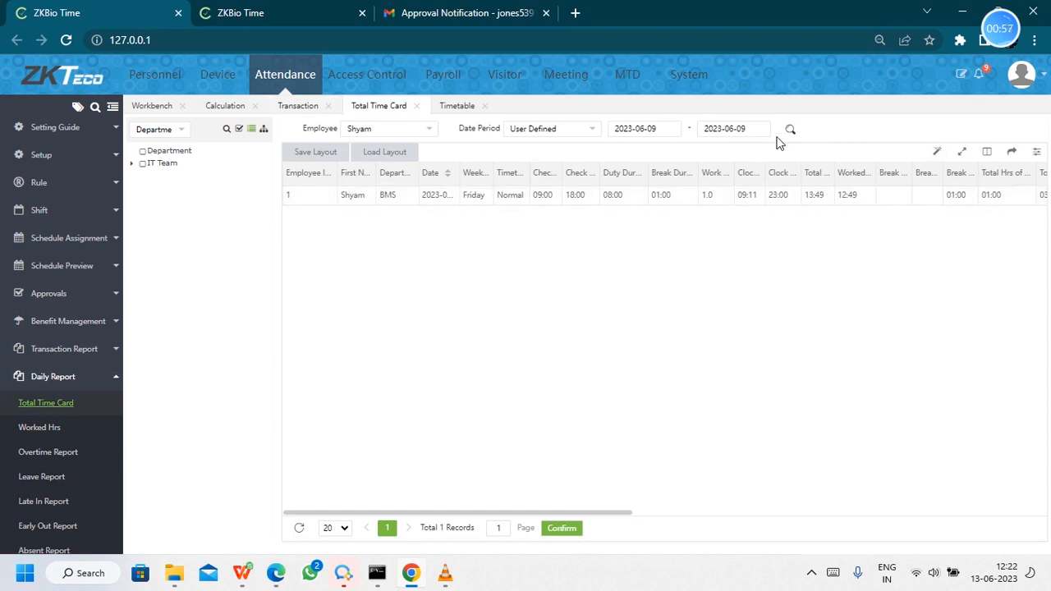
drag(605, 516, 689, 515)
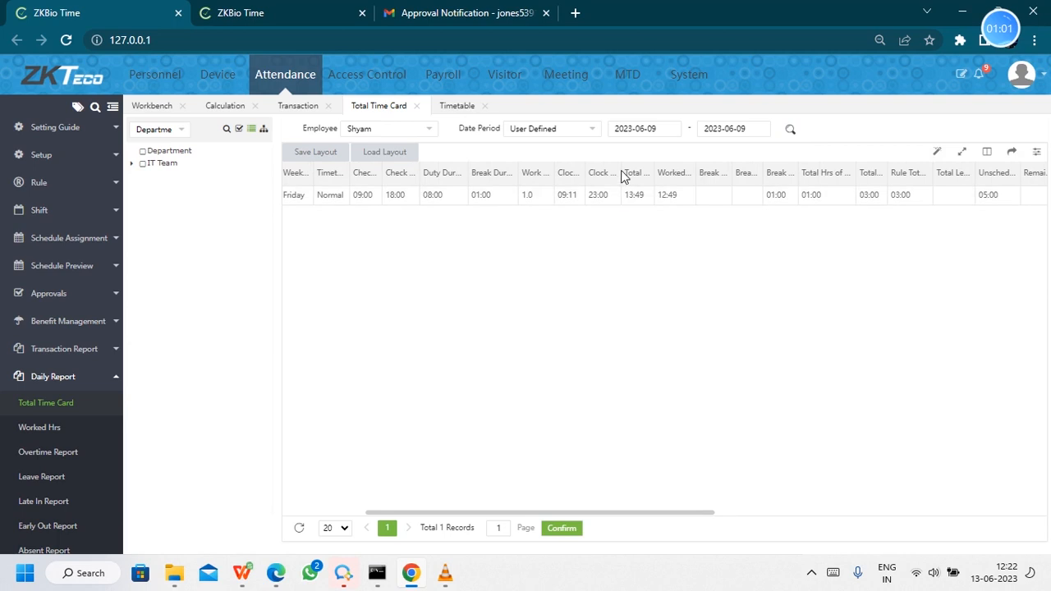
drag(620, 168, 638, 169)
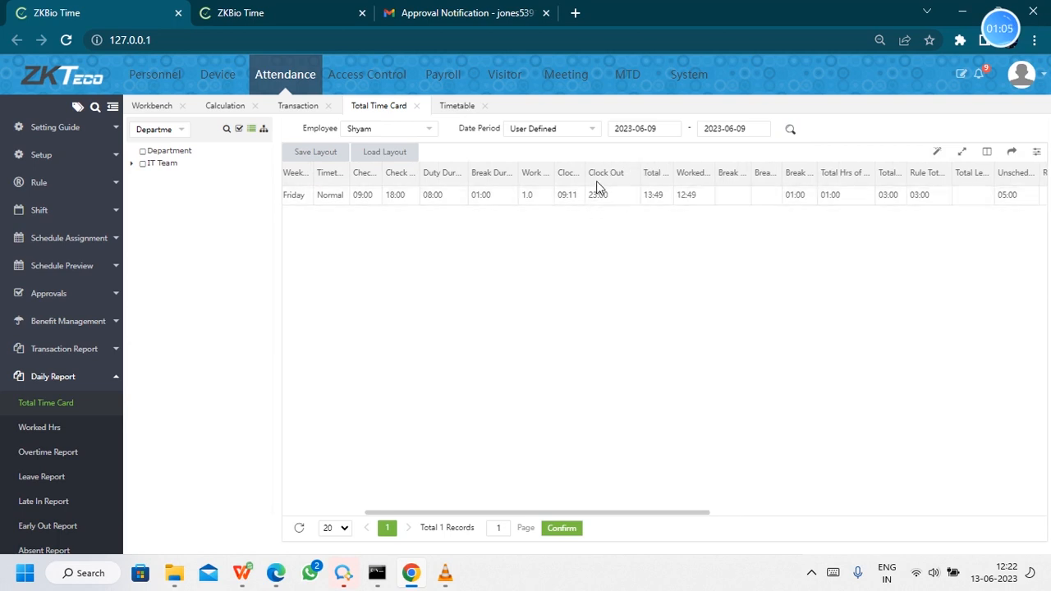
drag(663, 515, 814, 506)
drag(847, 168, 867, 168)
drag(702, 510, 769, 515)
drag(857, 176, 994, 176)
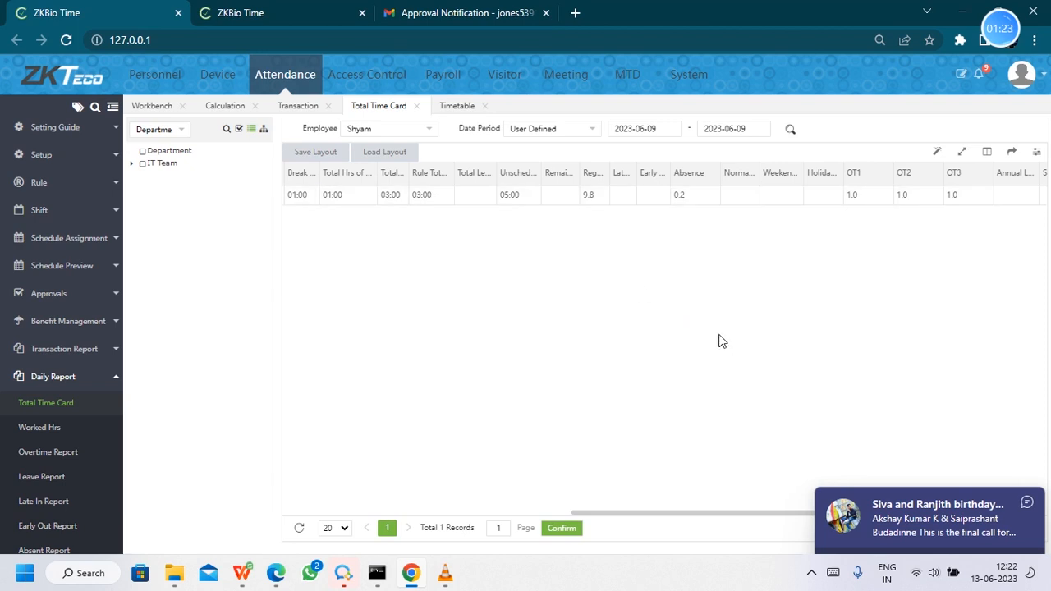
drag(716, 514, 386, 513)
- Open the Leave Report and the Overtime Report, filtering the Overtime Report to employee Shyam
scroll(64, 410, down, 3)
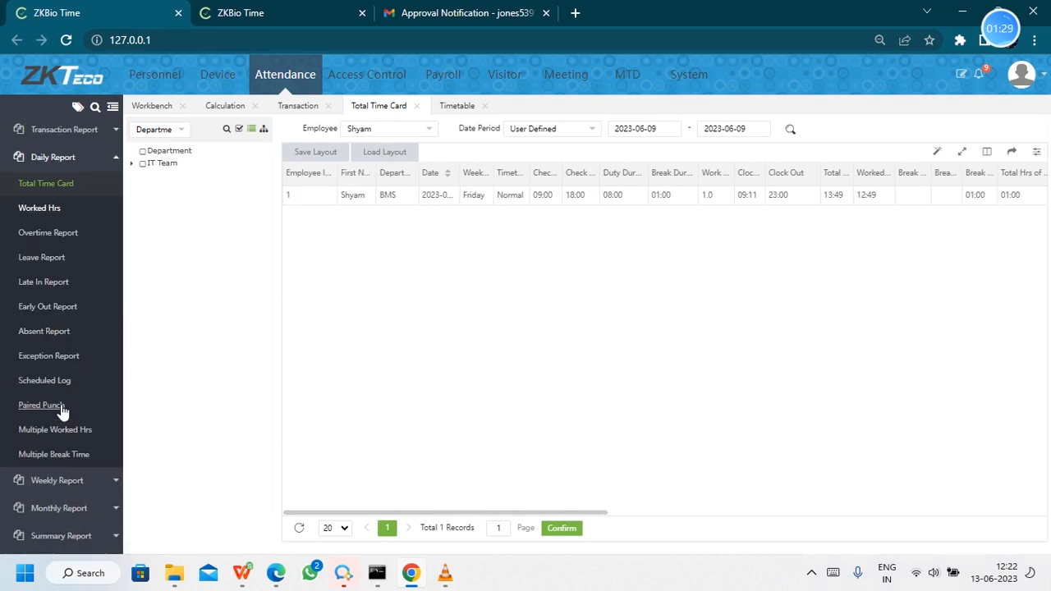
click(41, 257)
click(48, 233)
click(422, 132)
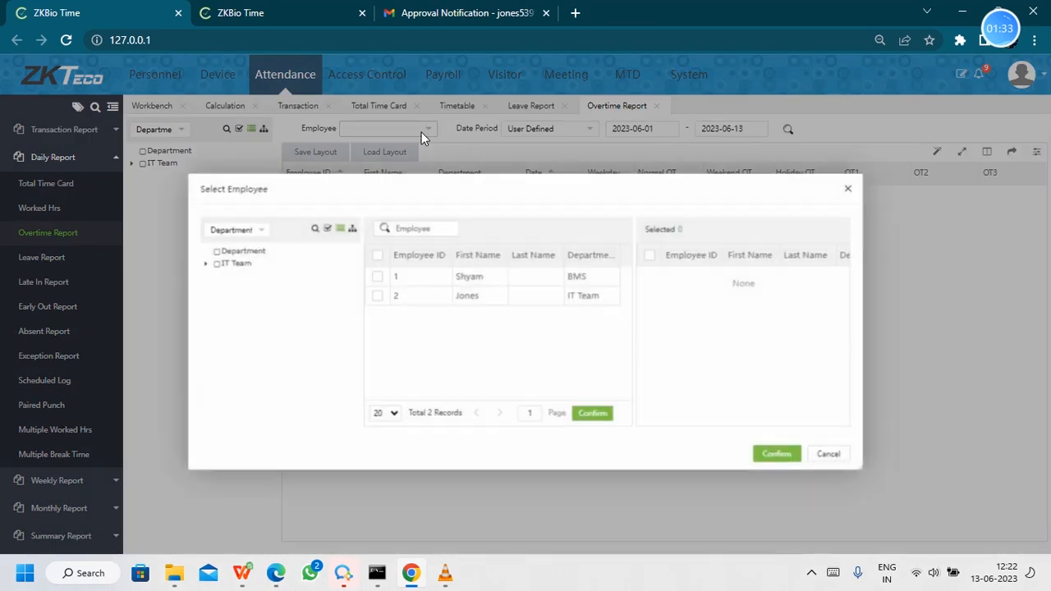
click(382, 277)
click(776, 450)
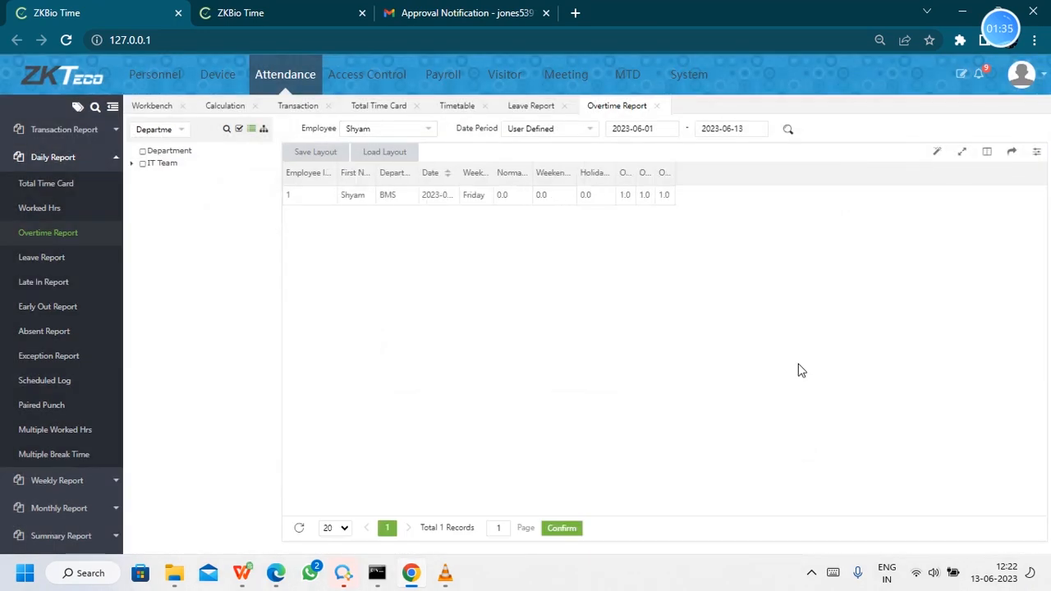
- Open the Absent Report filtered to employee Shyam for 2023-06-01 to 2023-06-13
click(47, 329)
click(382, 130)
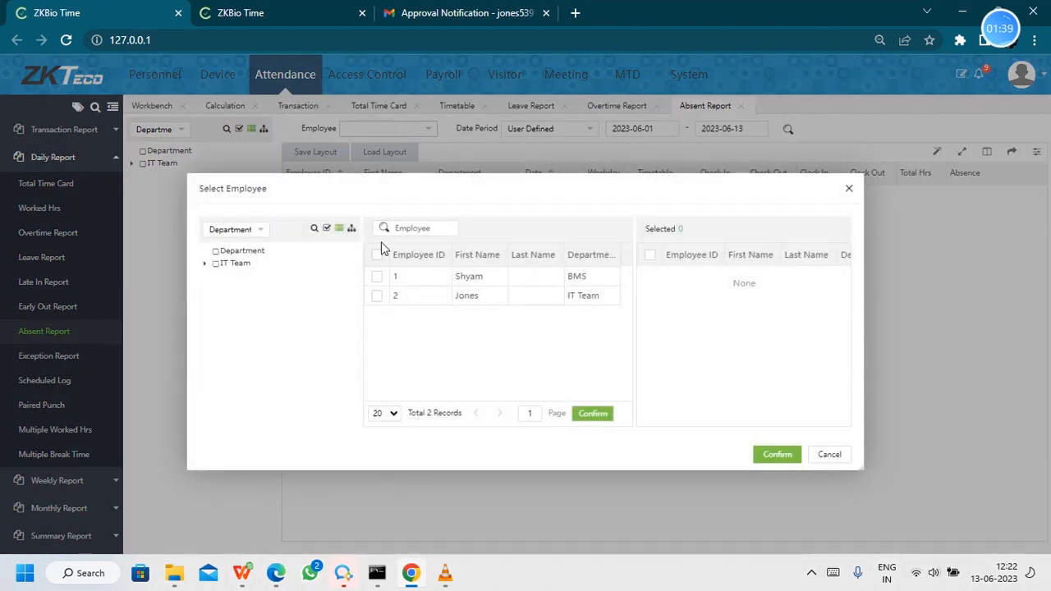
click(377, 276)
click(780, 457)
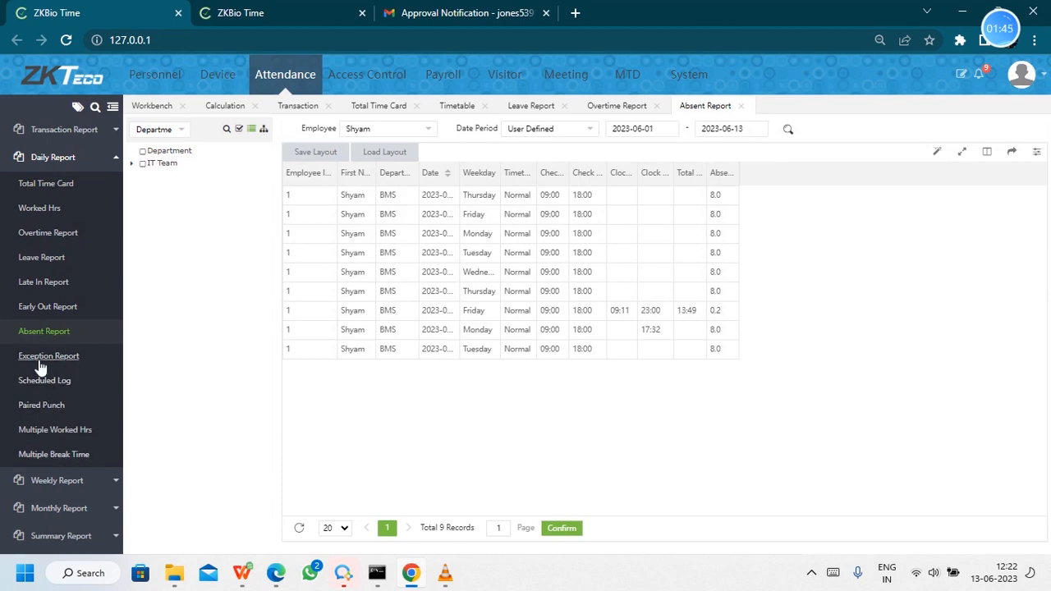
scroll(52, 303, up, 1)
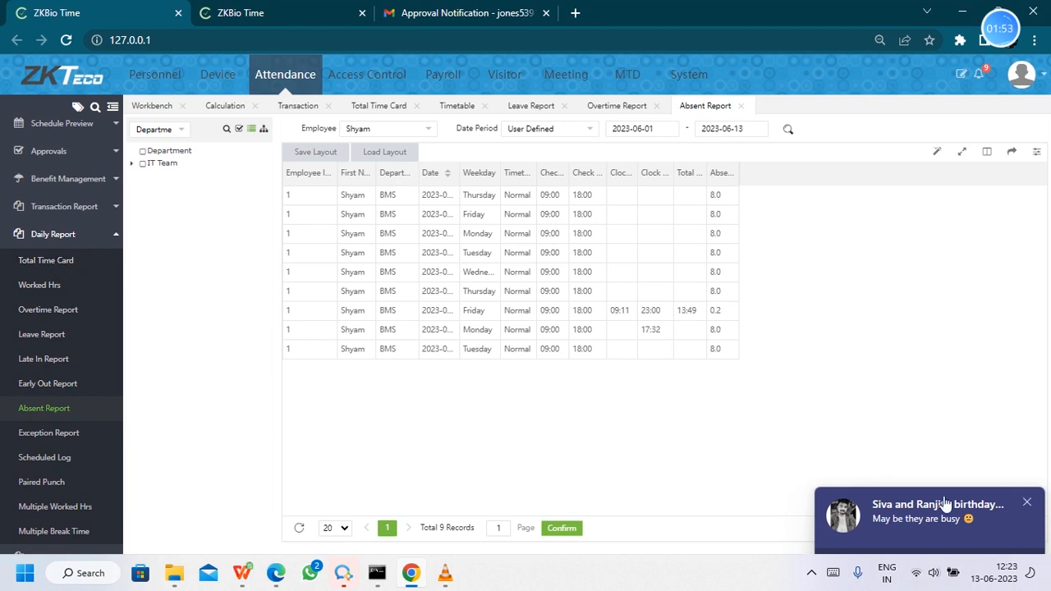
click(1028, 501)
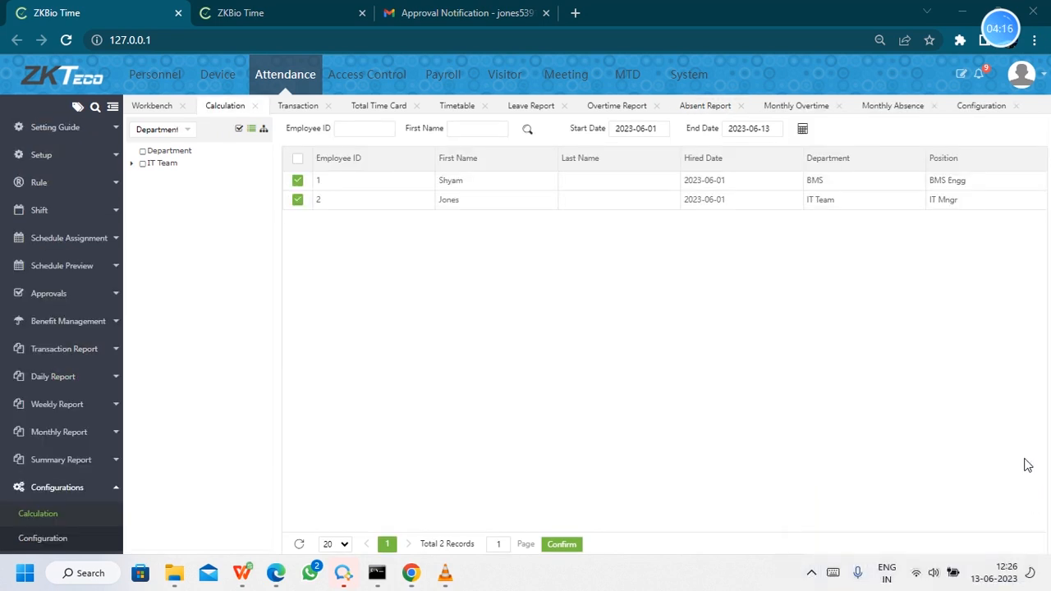
mouse_move(1018, 30)
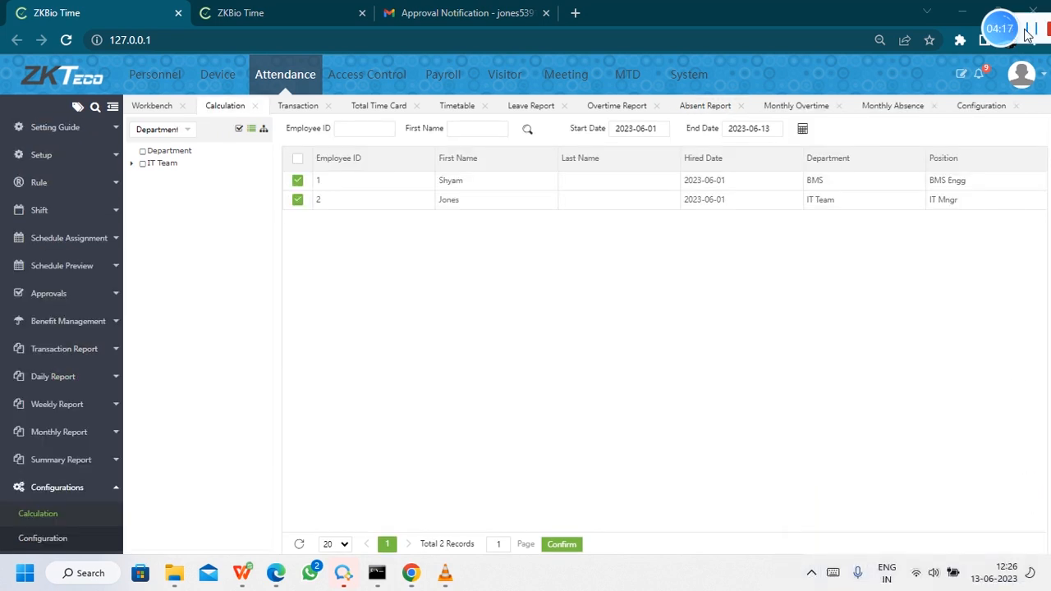
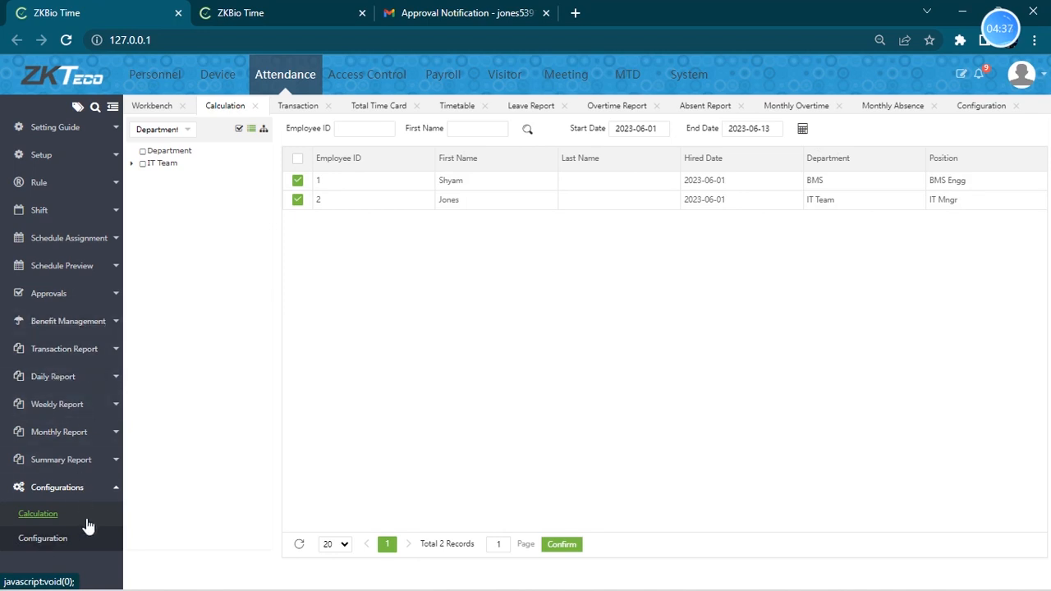
- Switch between the attendance Calculation and Configuration pages to review the Auto Calculate setting
click(58, 541)
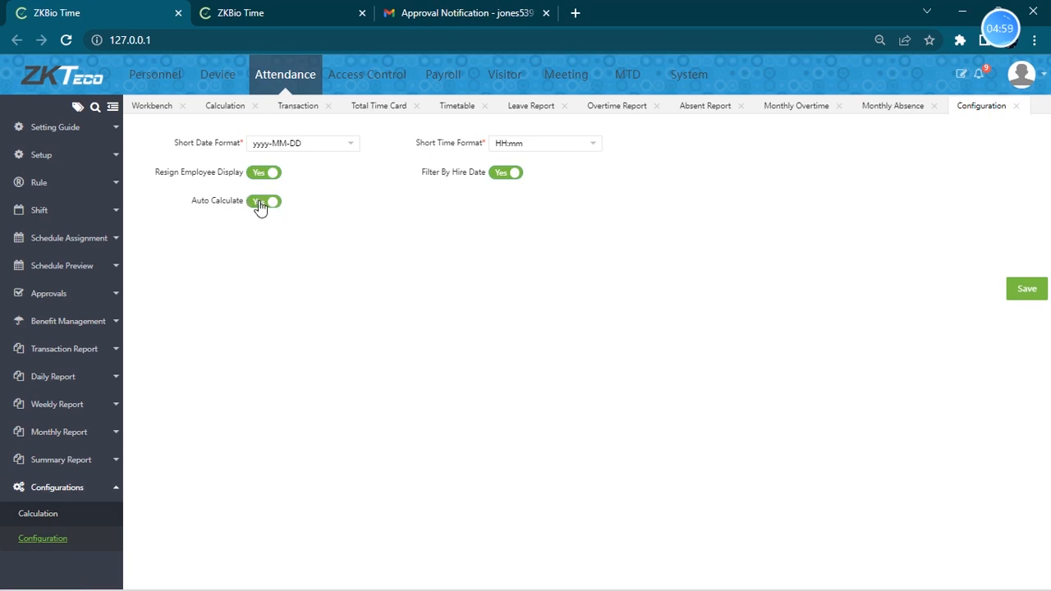
click(56, 521)
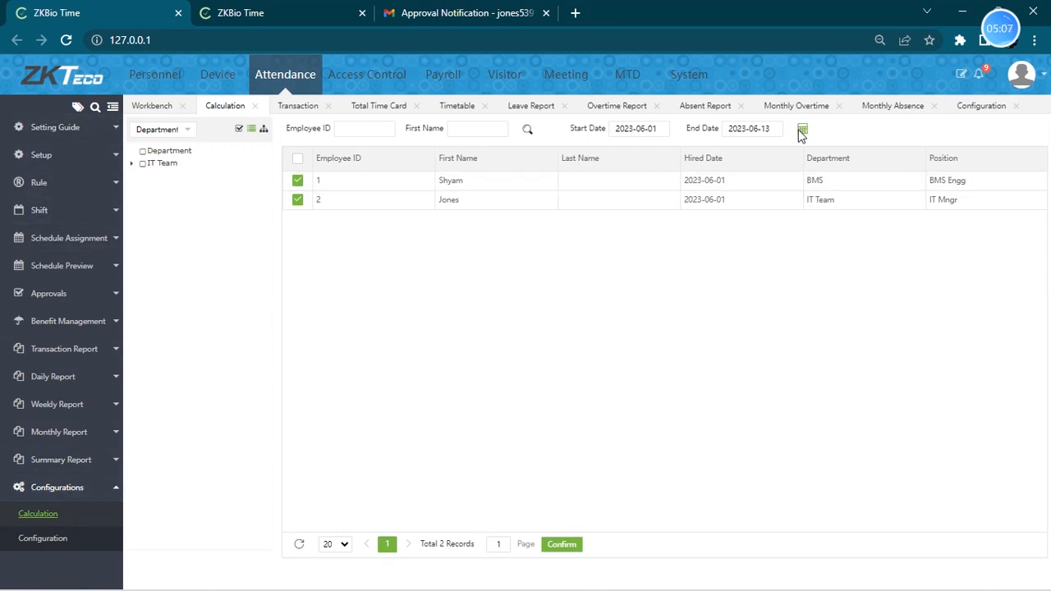
click(50, 540)
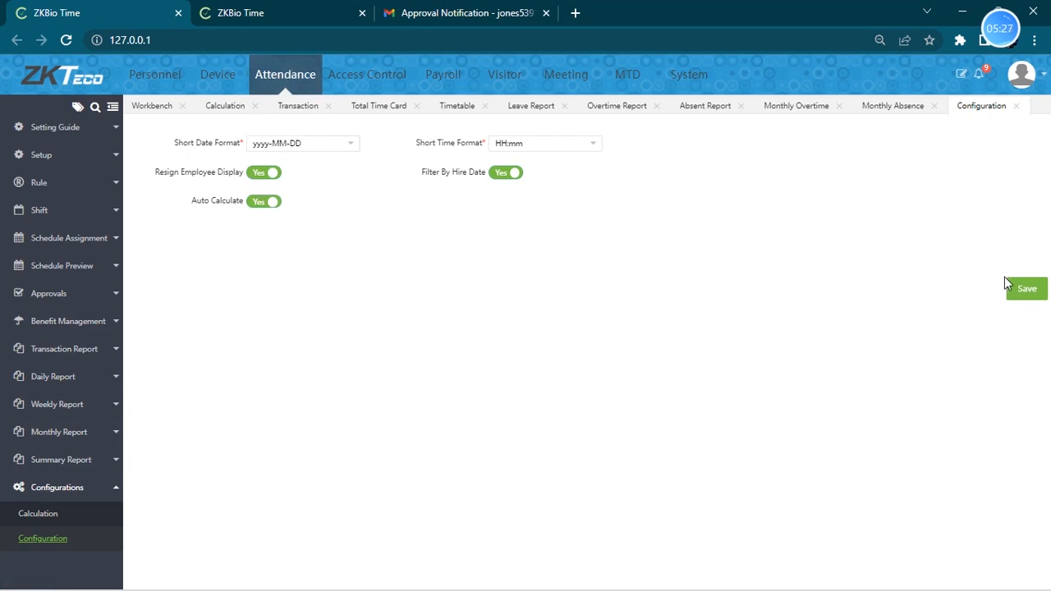
mouse_move(1002, 40)
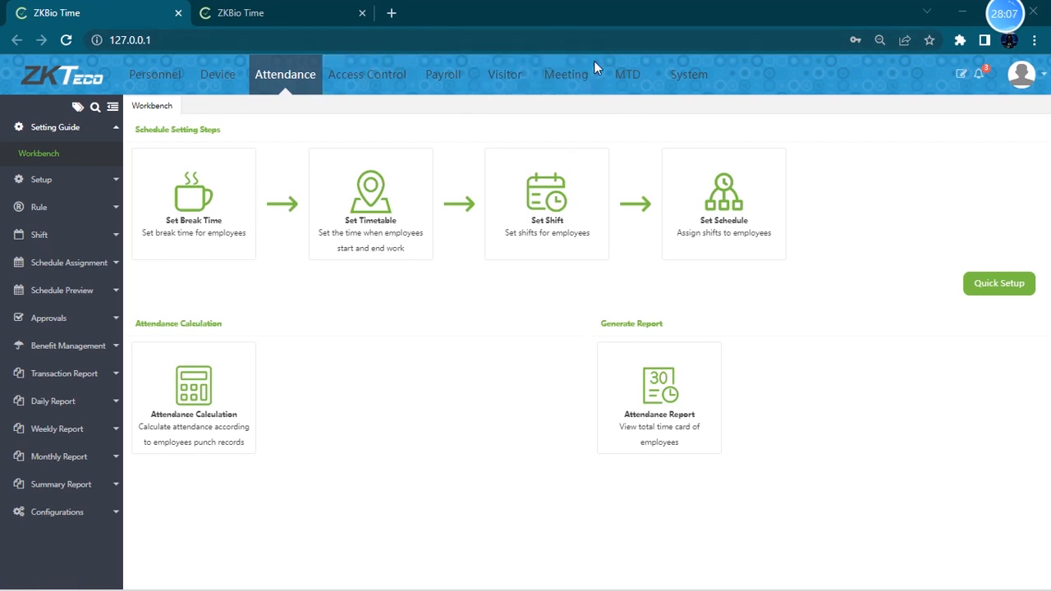
- Open the system email settings and examine the SMTP server entry
click(698, 78)
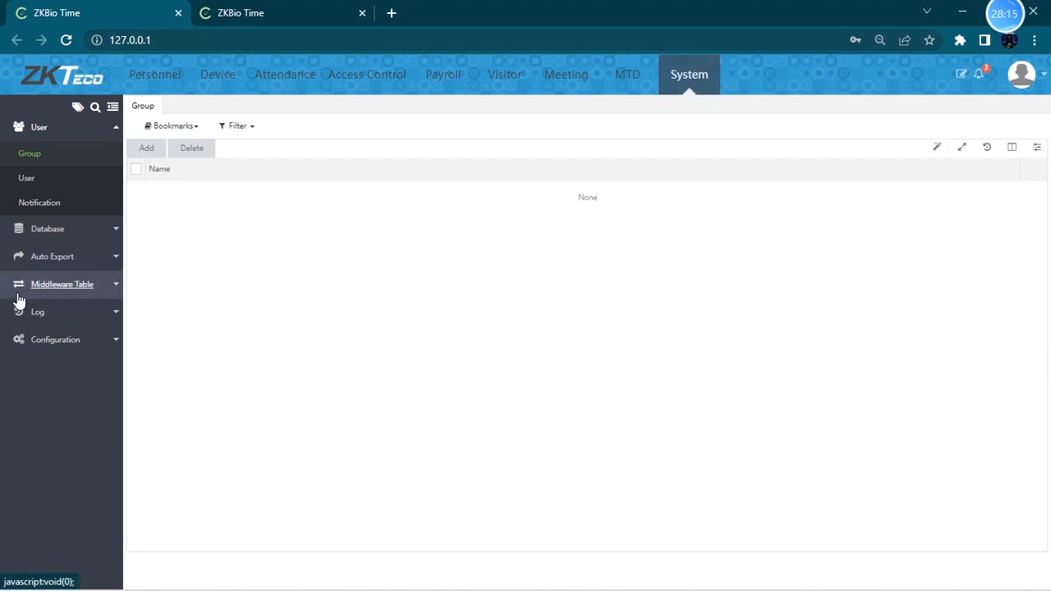
click(35, 340)
click(56, 296)
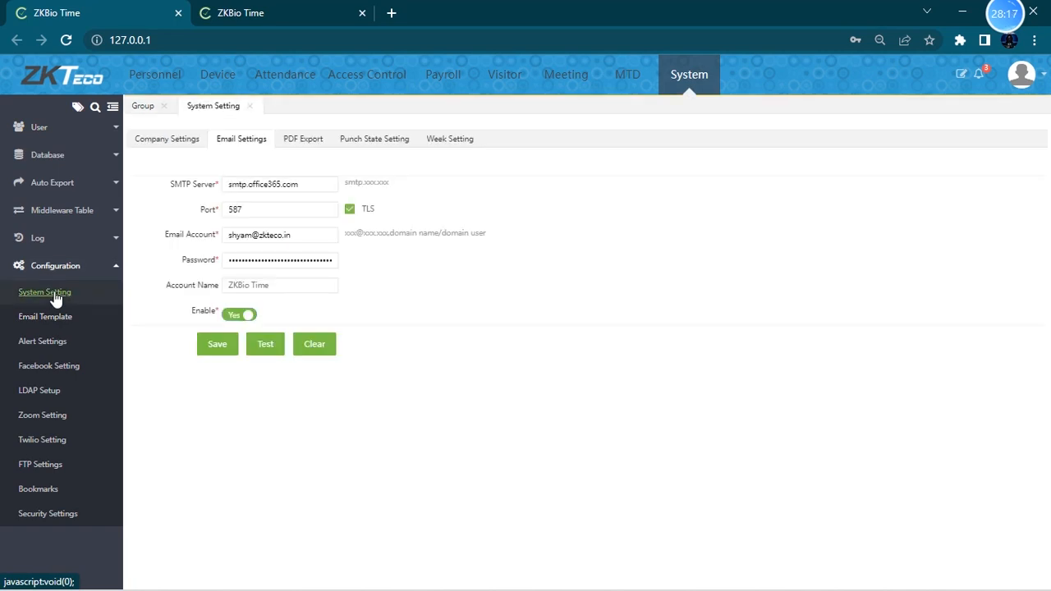
drag(319, 185, 231, 186)
click(320, 186)
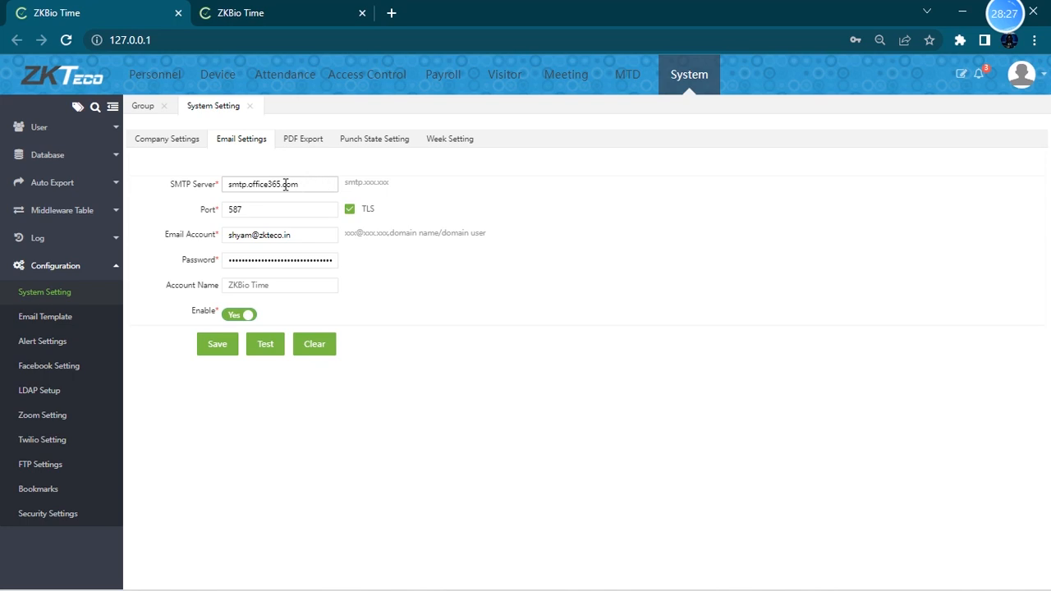
drag(310, 185, 195, 199)
click(309, 183)
drag(278, 191, 196, 193)
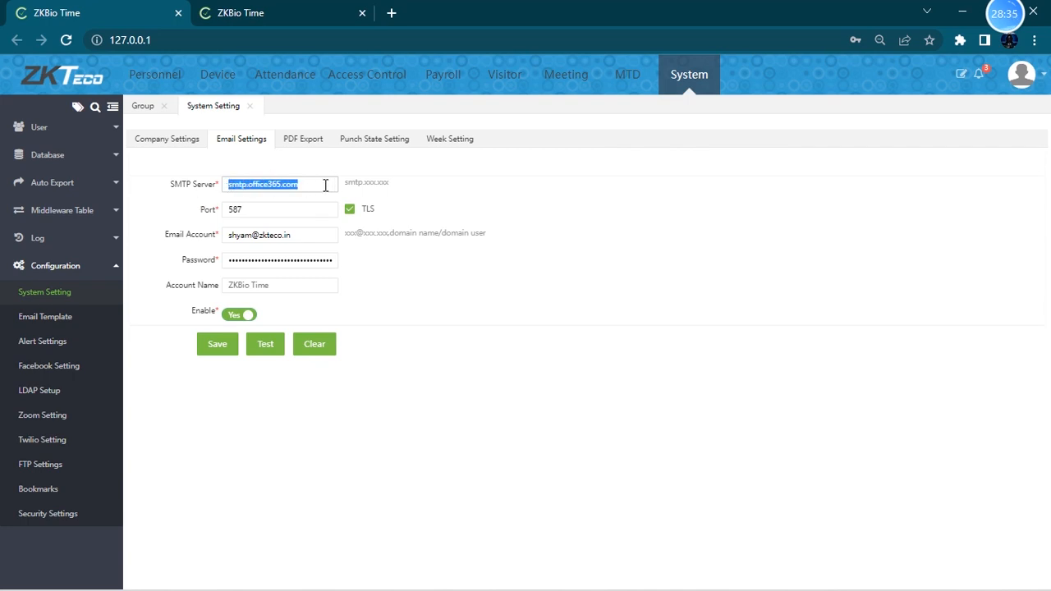
- Compare the SMTP server name and port with the SMTP settings listed in Outlook's Sync email options
mouse_move(337, 588)
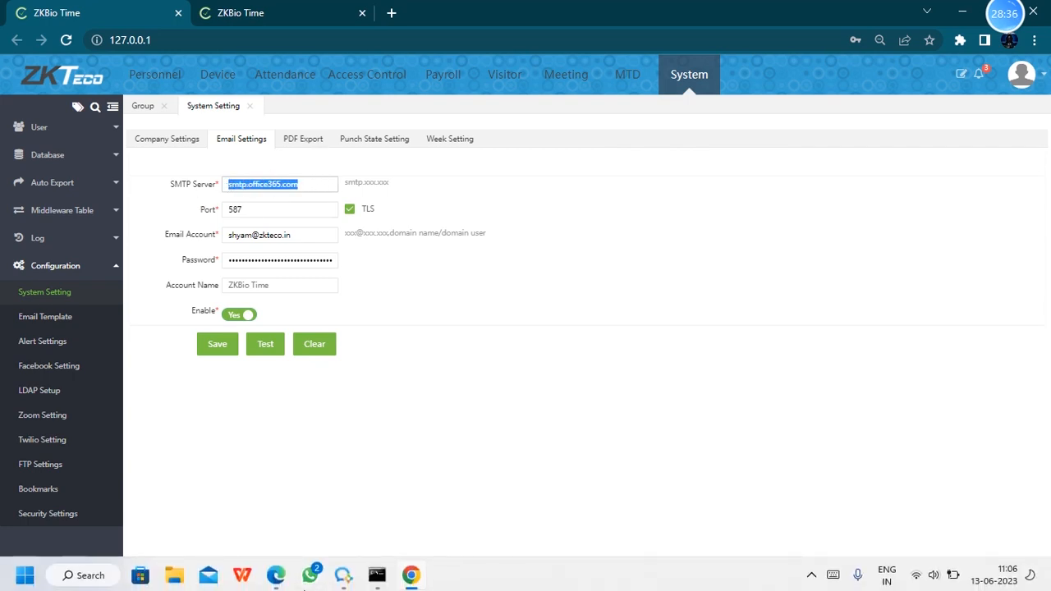
click(277, 573)
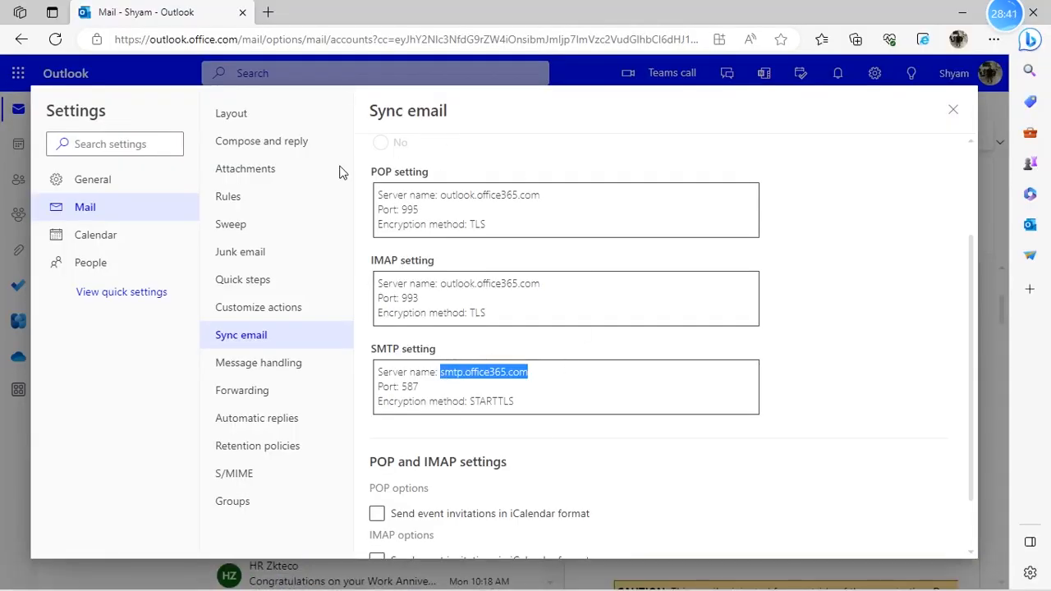
click(510, 372)
drag(444, 372, 530, 381)
click(421, 388)
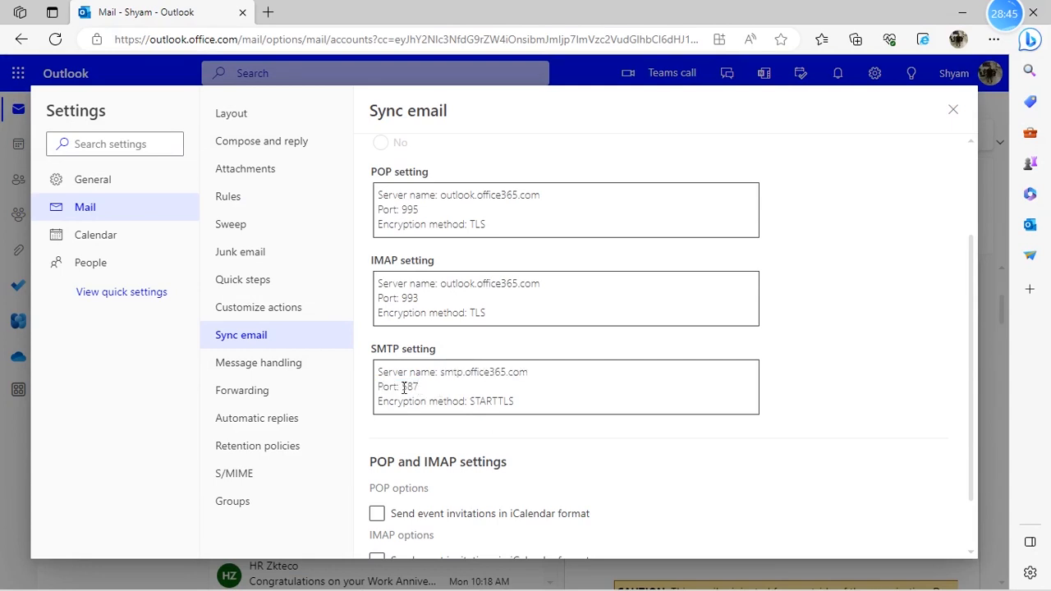
drag(402, 386, 448, 394)
click(962, 12)
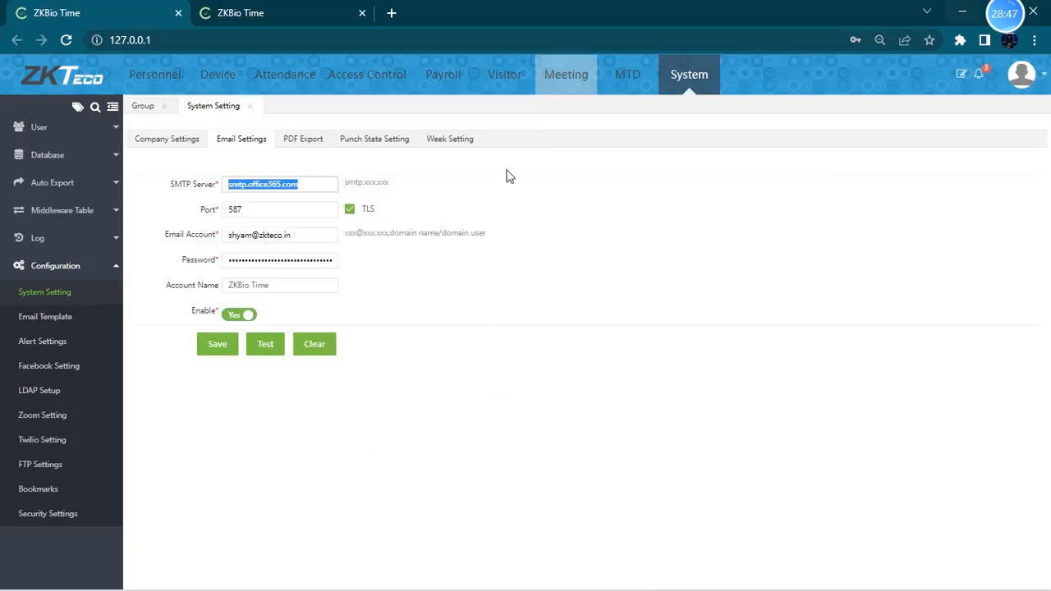
- Re-enter the email account password in the email settings and save them
click(266, 209)
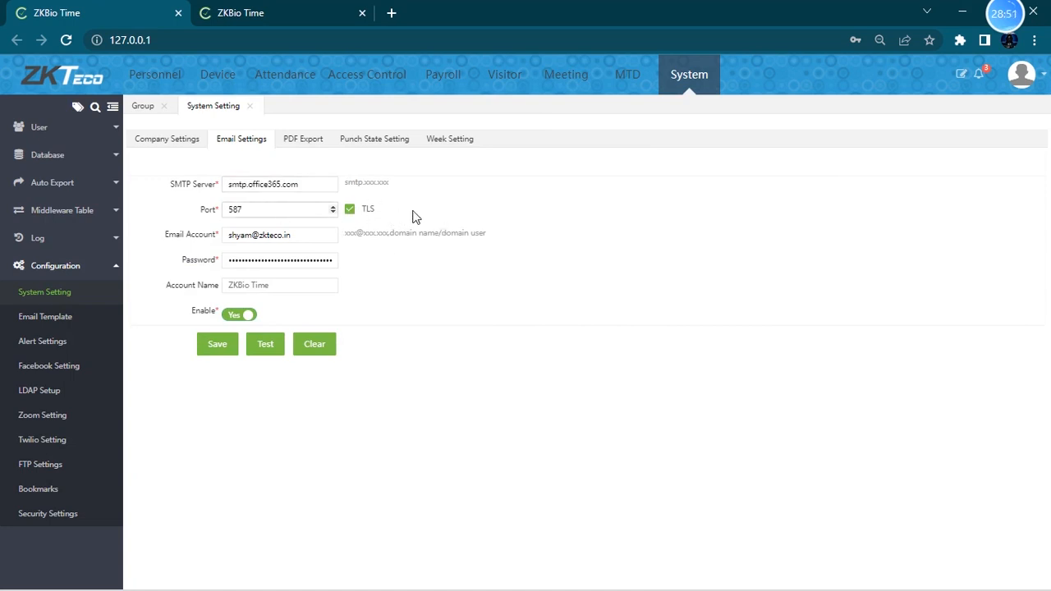
drag(310, 234, 212, 259)
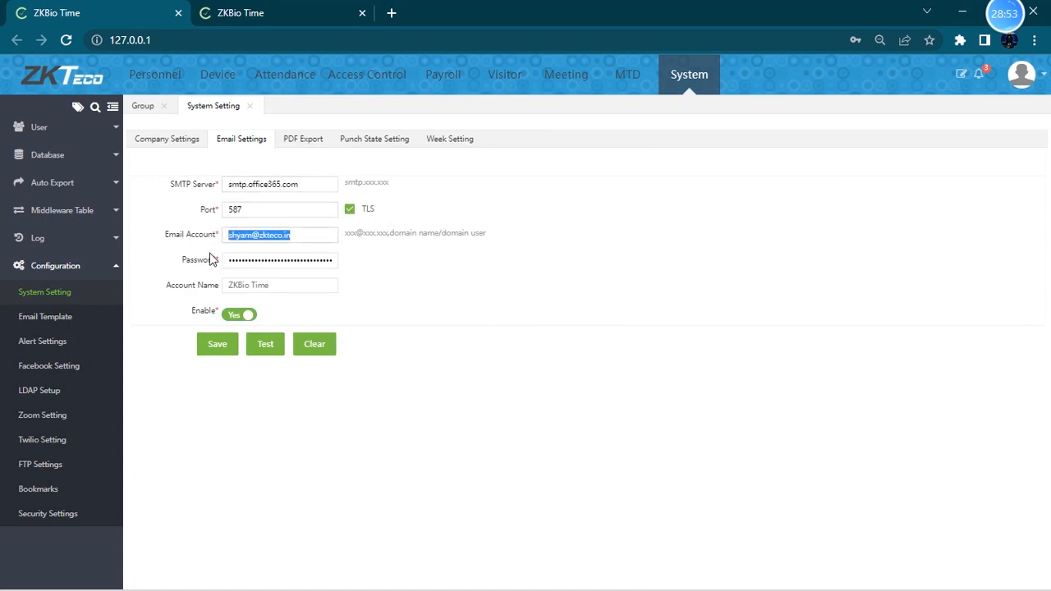
click(306, 234)
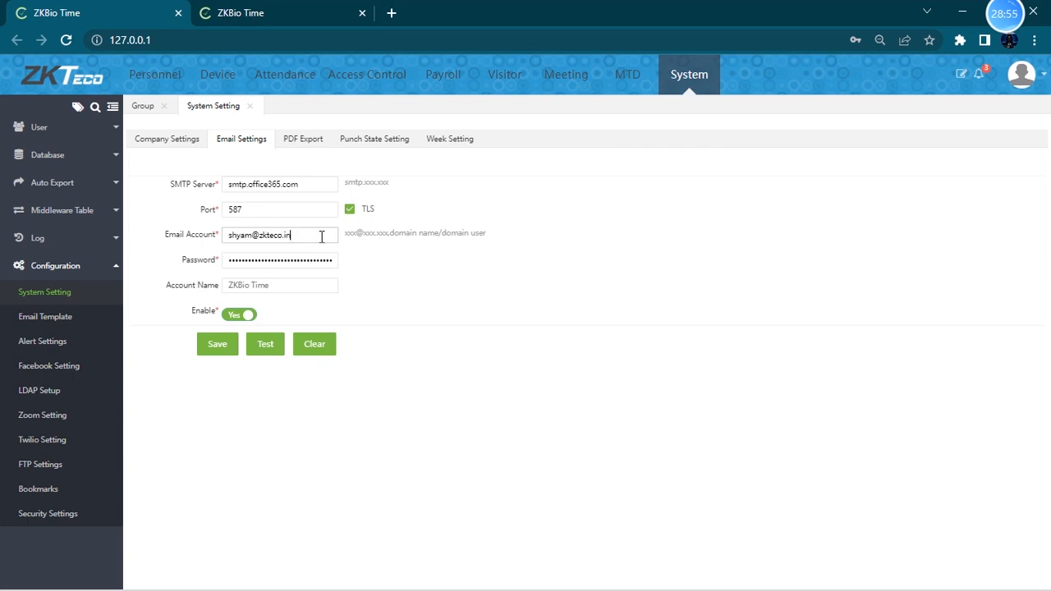
key(ctrl+a)
key(Tab)
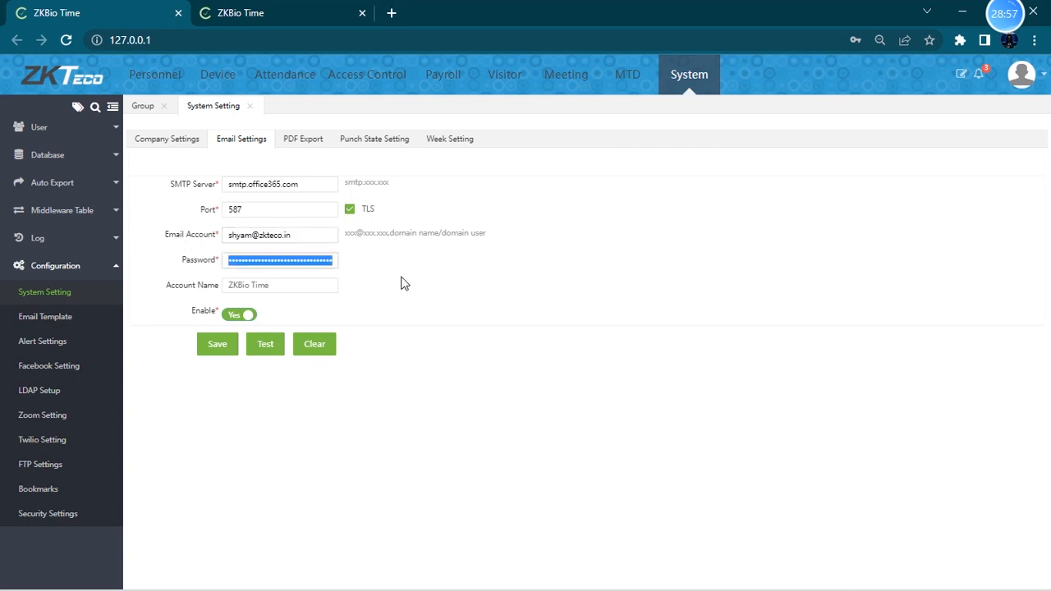
drag(310, 236, 383, 262)
click(220, 262)
key(BackSpace)
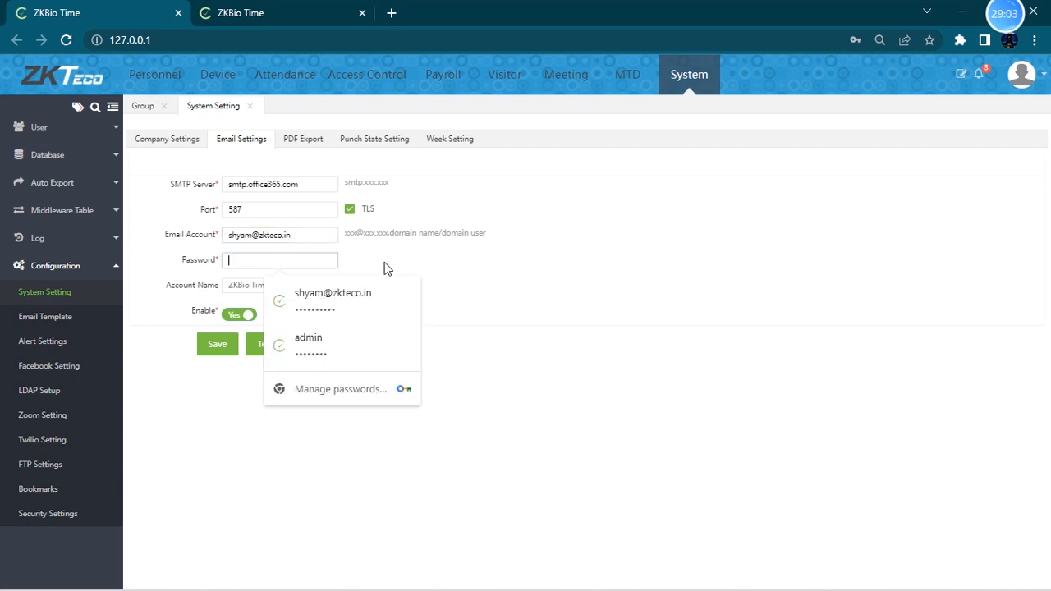
text(•)
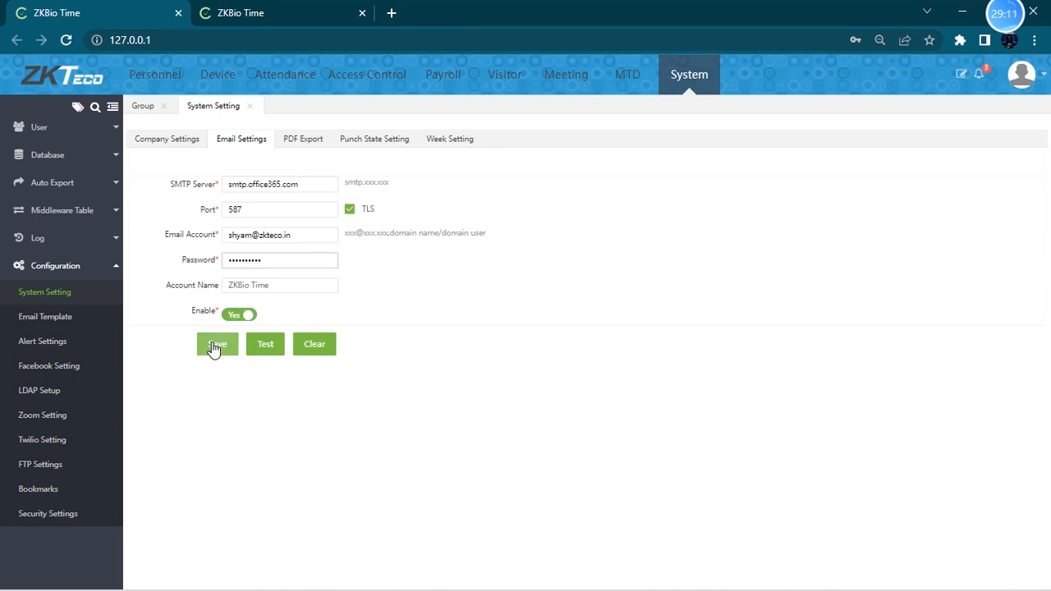
click(215, 349)
- Send a test email and open it in the Outlook inbox to check delivery
click(265, 347)
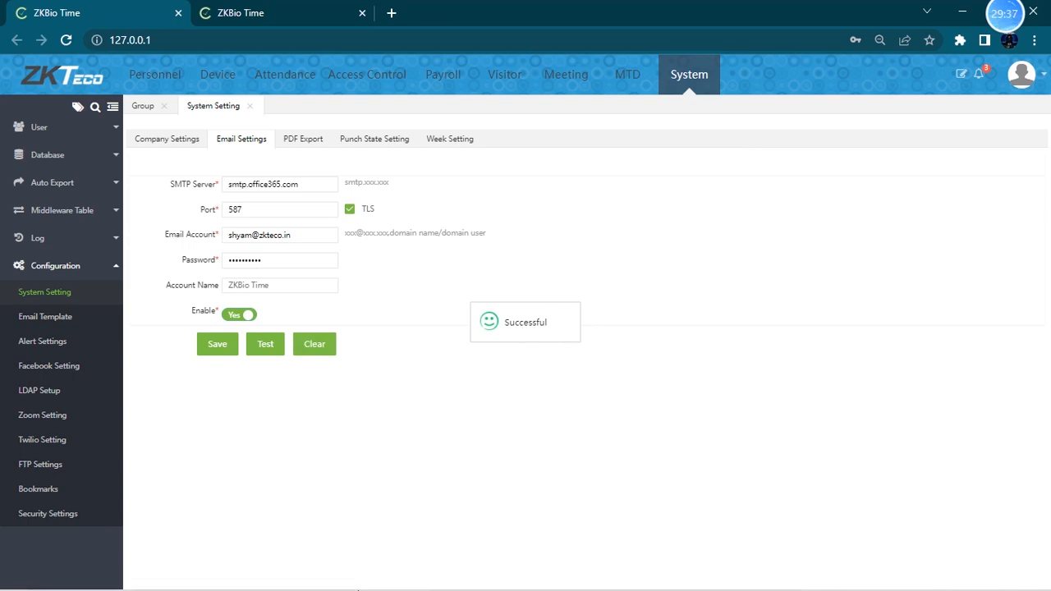
click(276, 572)
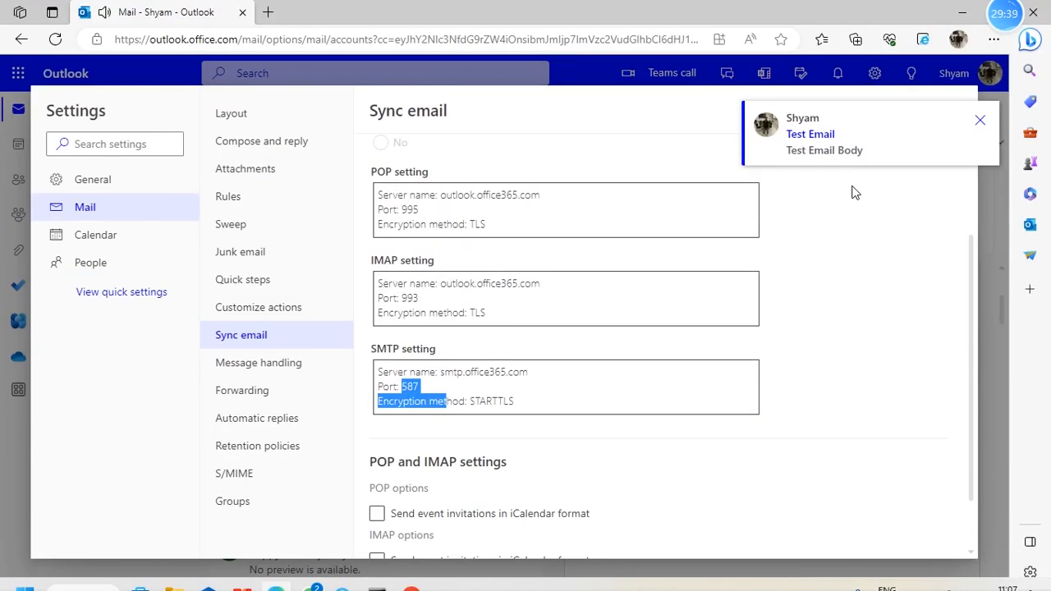
click(979, 122)
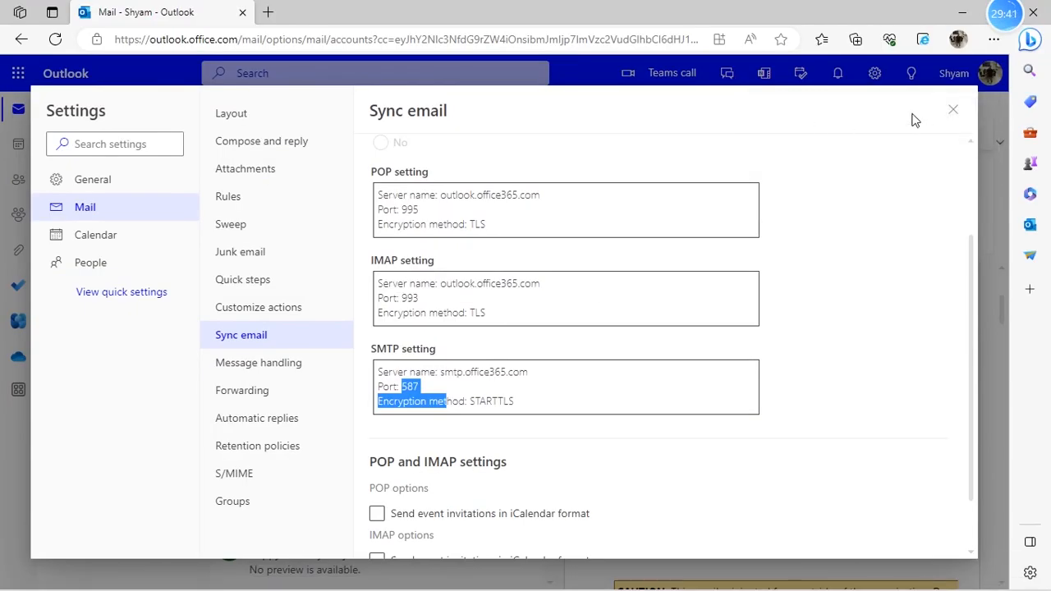
click(954, 112)
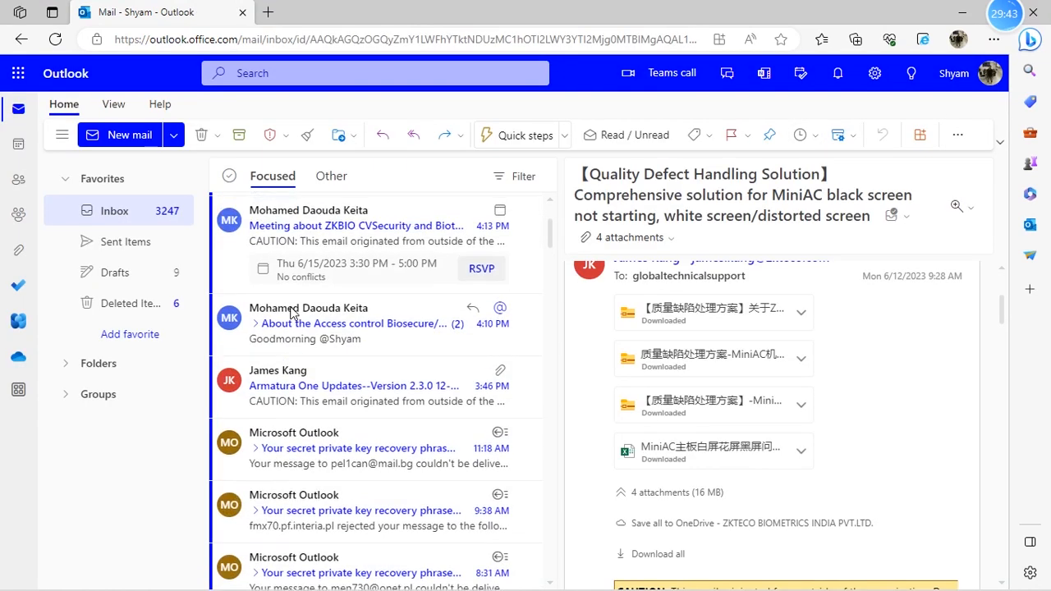
click(345, 223)
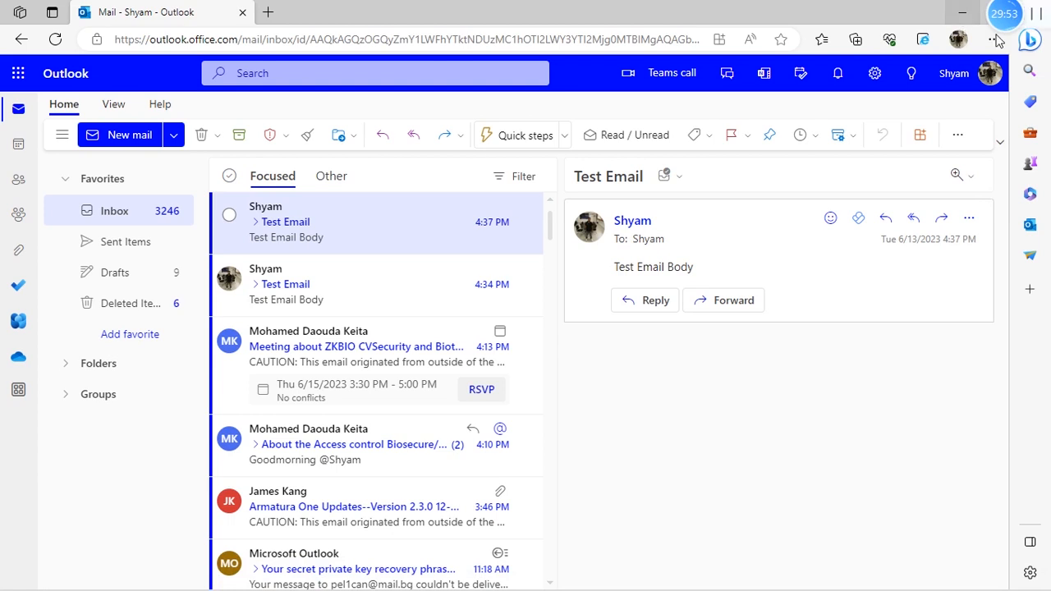
click(964, 20)
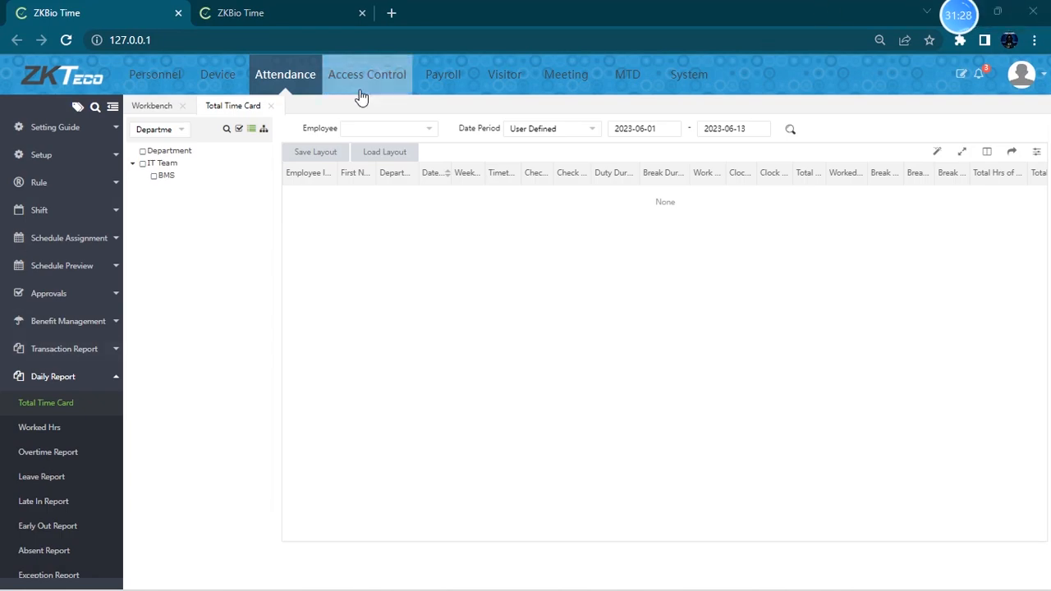
- Open the Total Time Card report filtered to the IT Team and BMS departments and scroll through the records
click(80, 377)
click(81, 377)
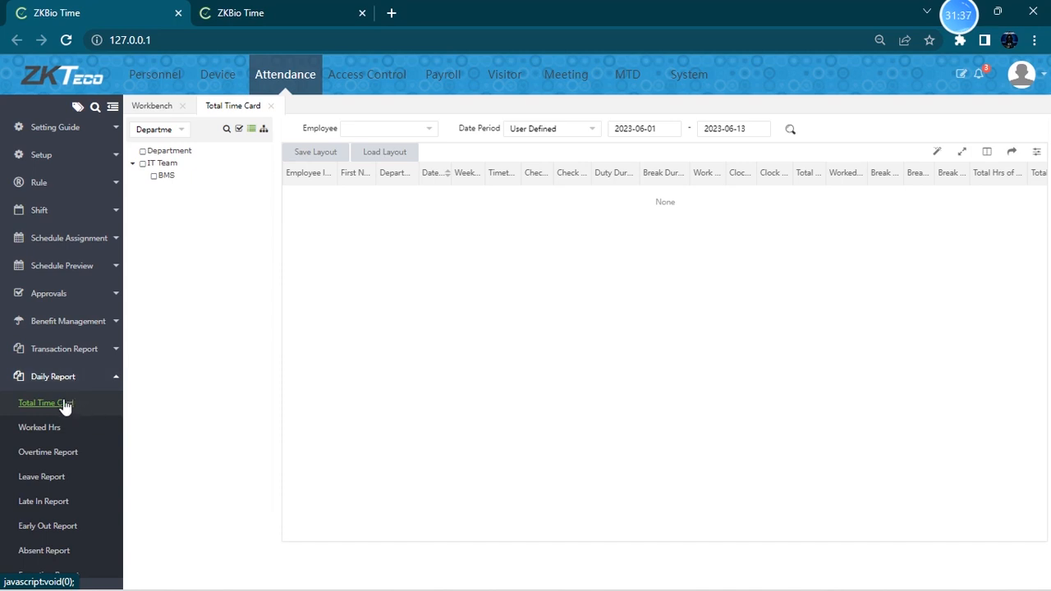
click(73, 380)
click(74, 381)
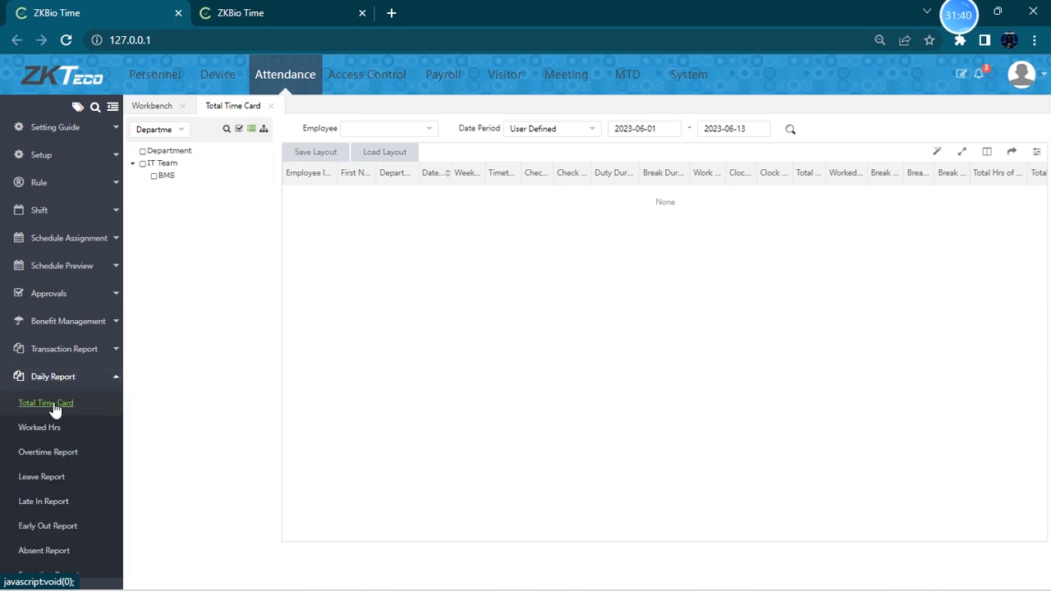
click(143, 164)
click(154, 178)
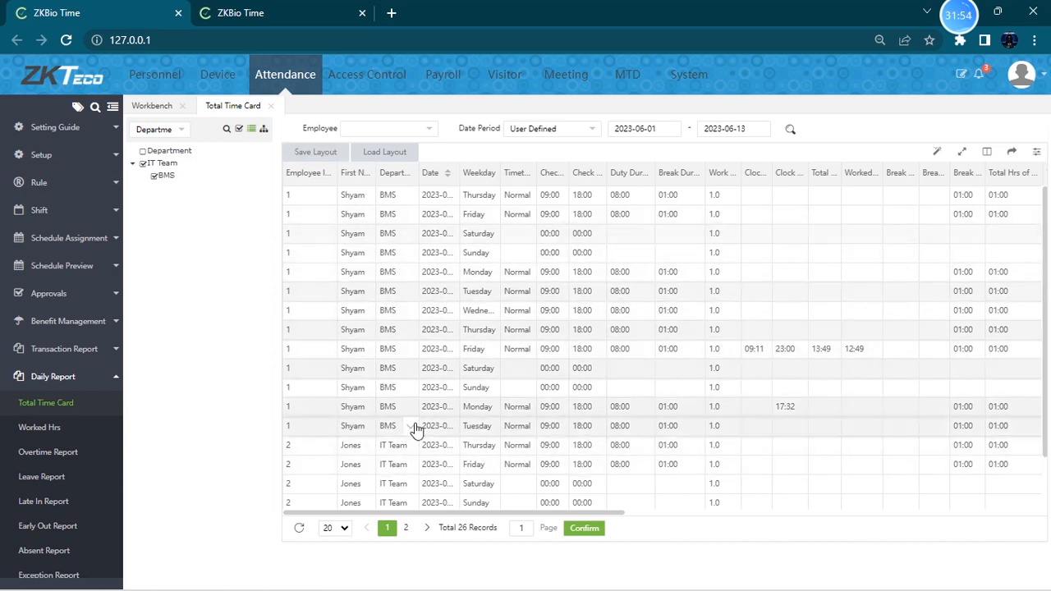
scroll(426, 391, down, 1)
scroll(425, 391, up, 2)
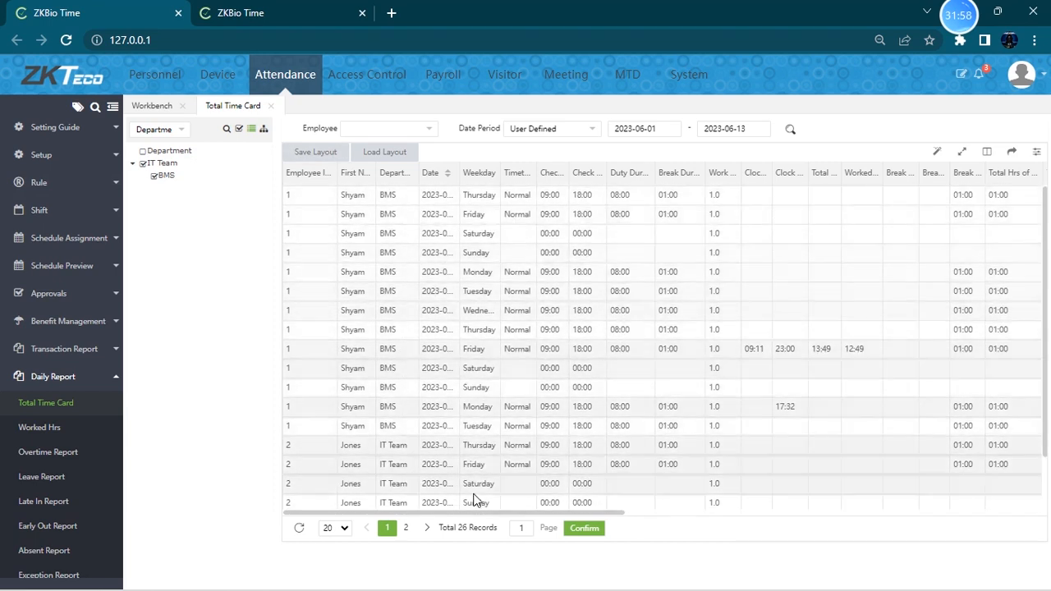
- Save the report layout as a template named total time card with Export enabled
click(313, 155)
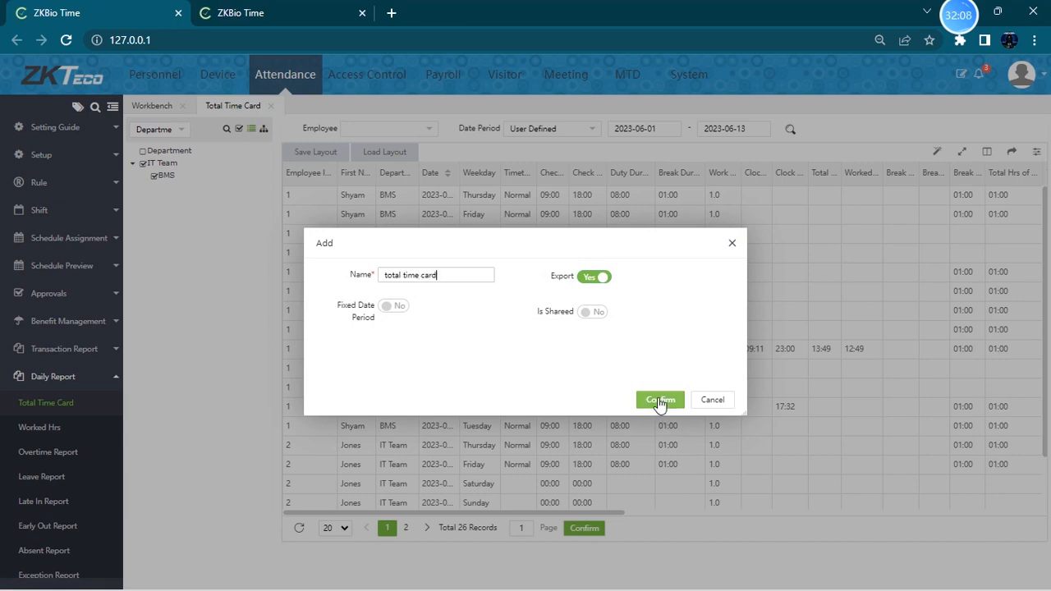
click(660, 400)
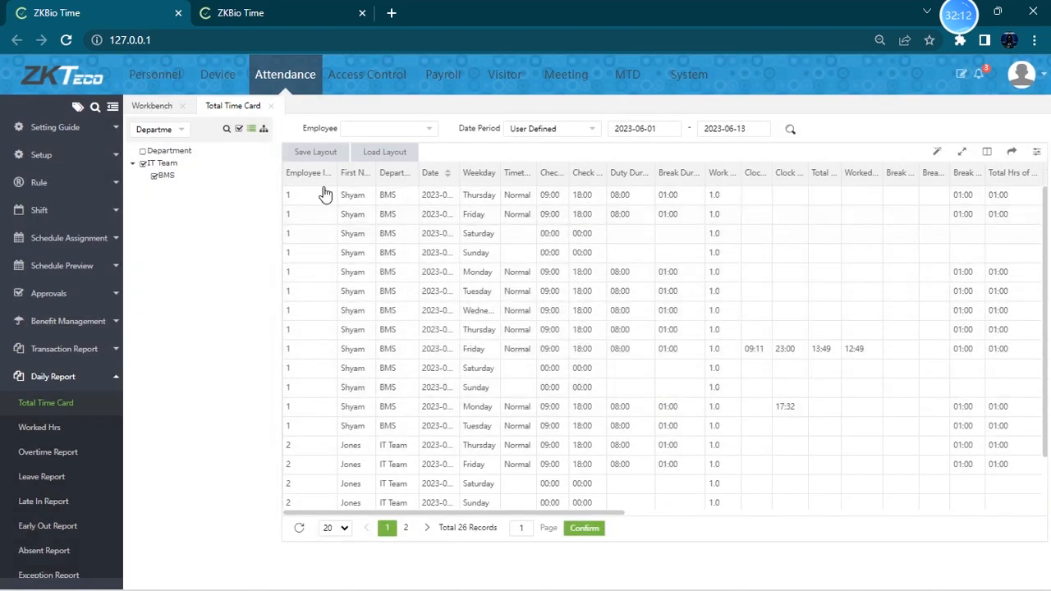
- Load the total time card layout template into the Total Time Card report
click(374, 156)
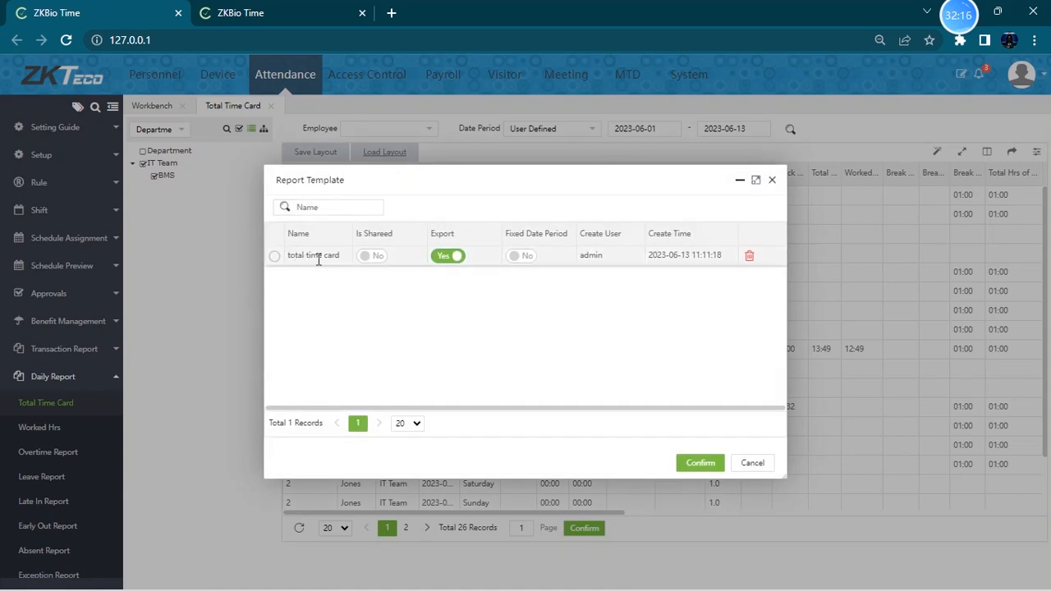
click(274, 258)
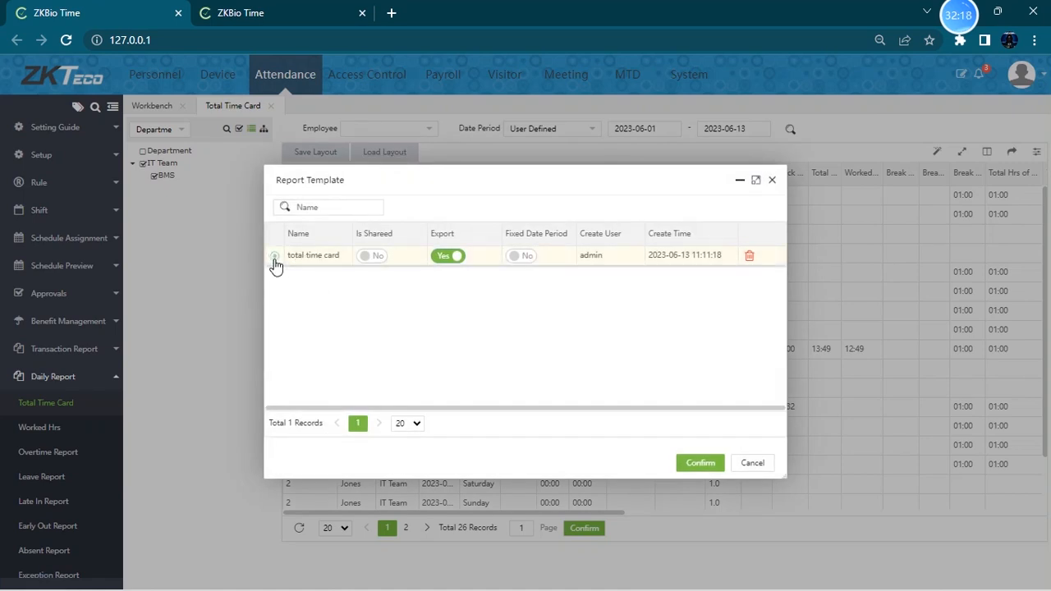
click(700, 463)
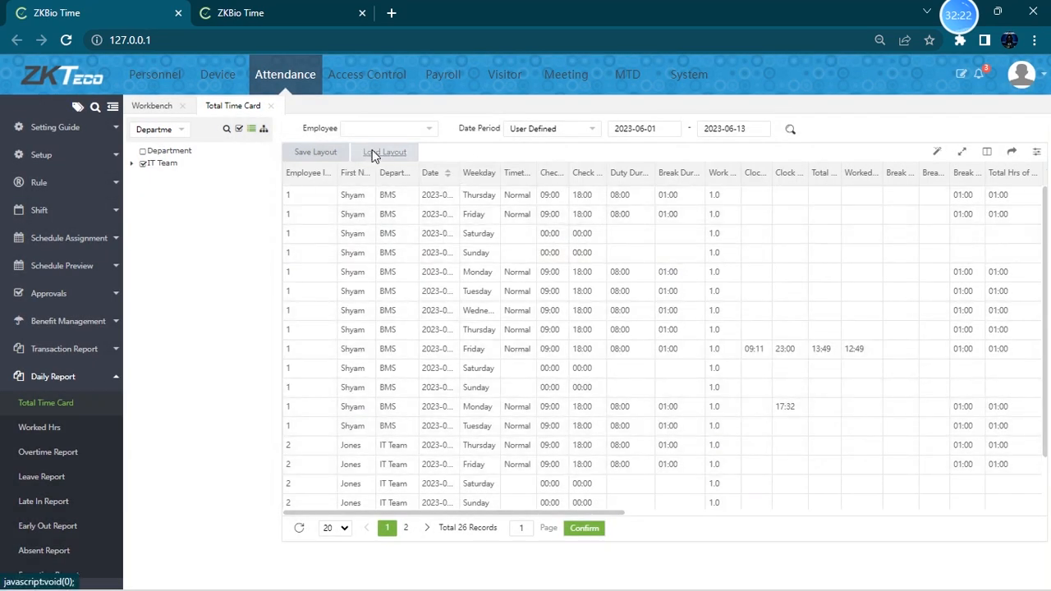
click(390, 156)
click(276, 257)
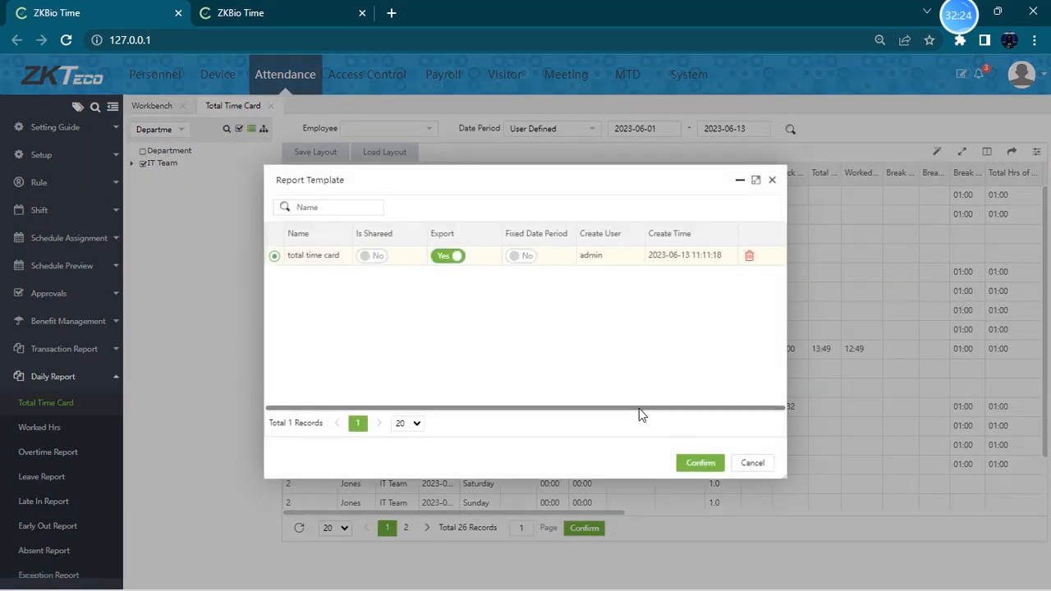
- Apply the selected total time card layout template to the Total Time Card report
click(700, 463)
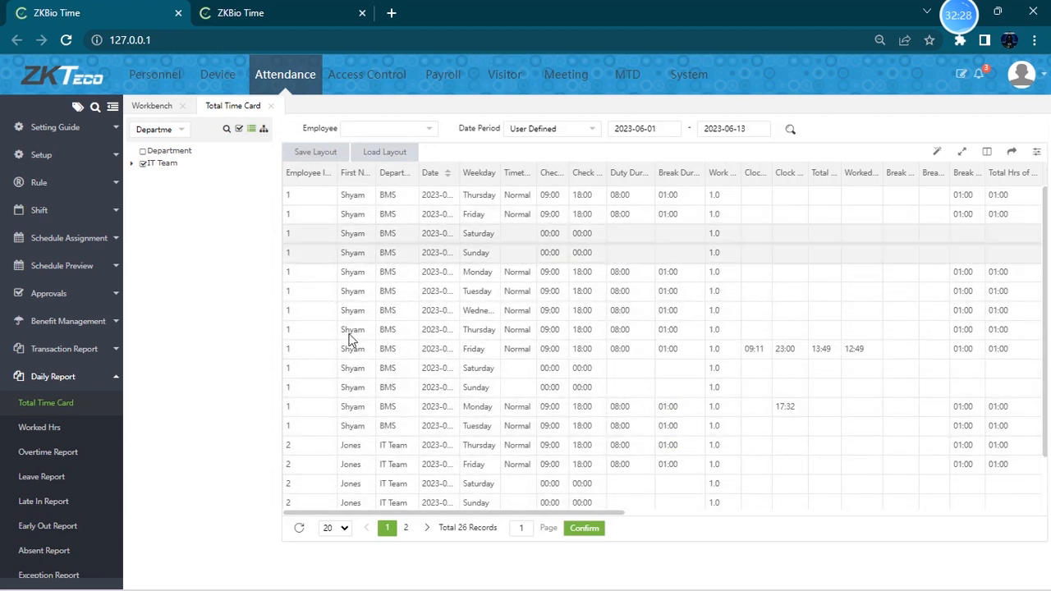
- Add an attendance report auto-export named T1 with report type Total Time Card and the total time card template
click(677, 82)
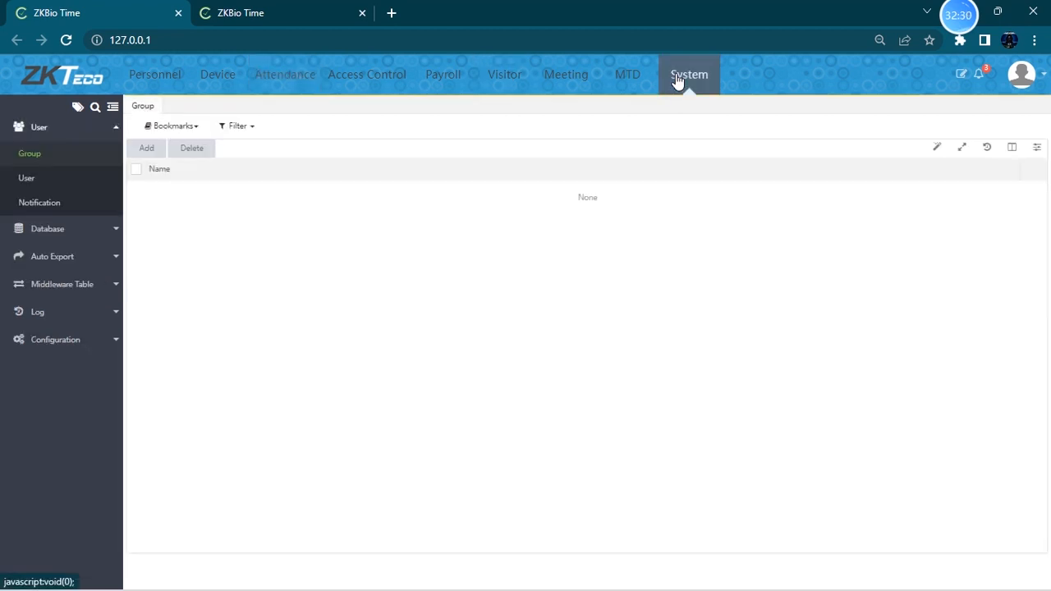
click(72, 262)
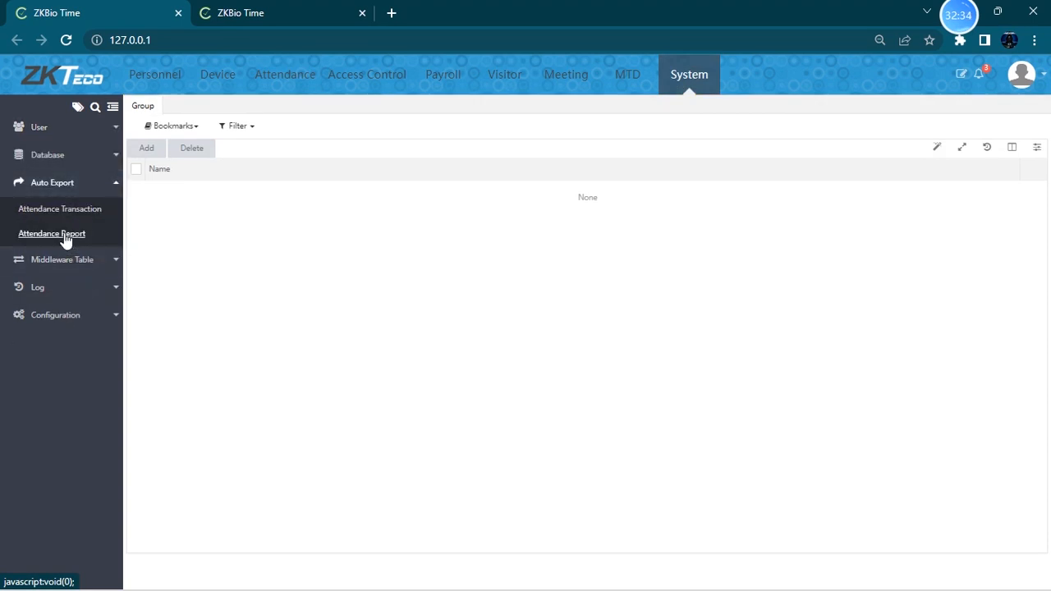
click(66, 237)
click(156, 153)
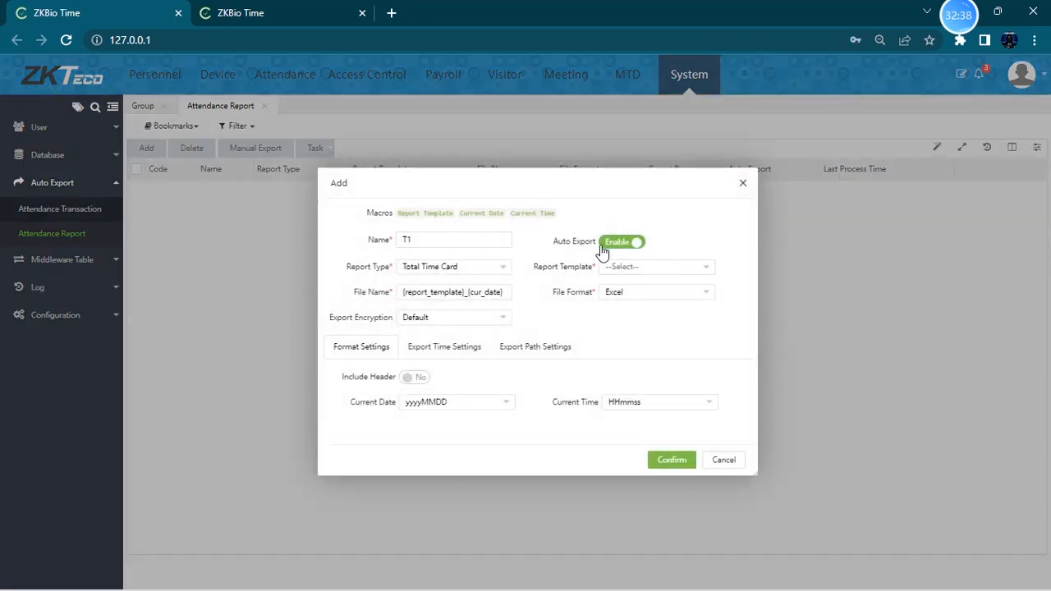
click(468, 271)
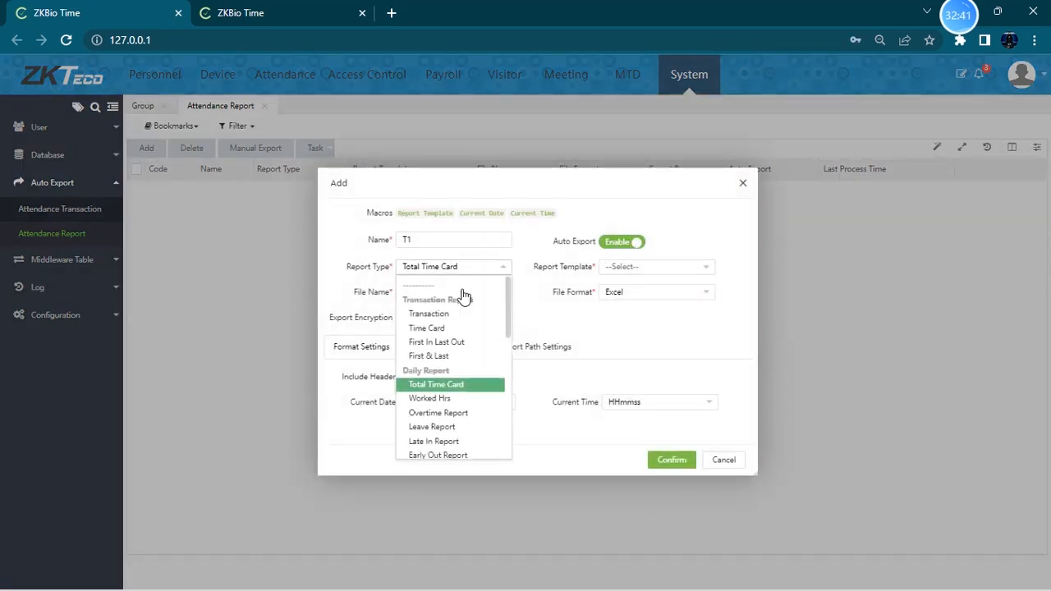
click(462, 384)
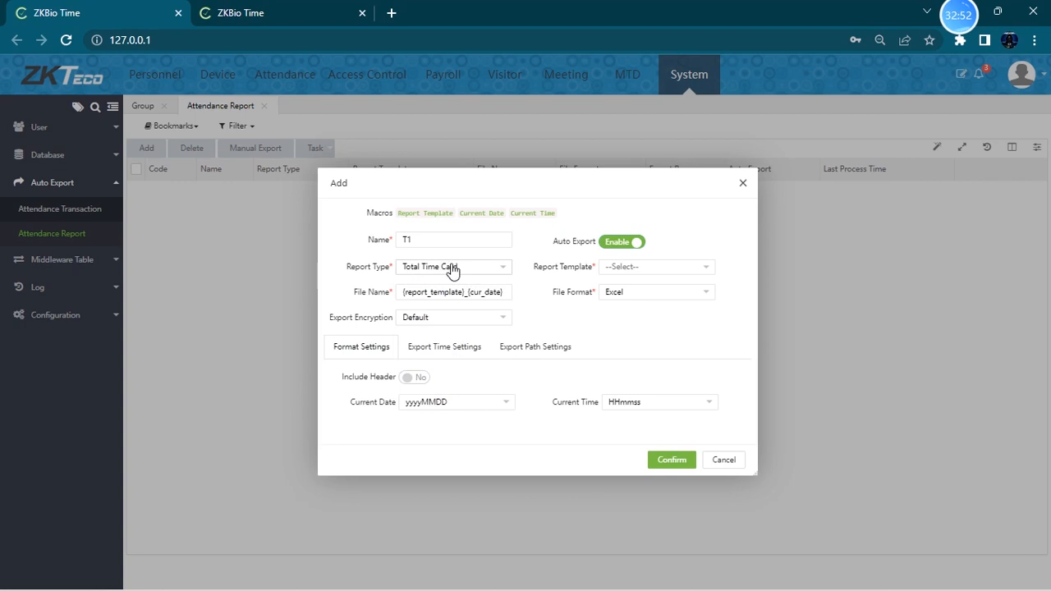
click(632, 268)
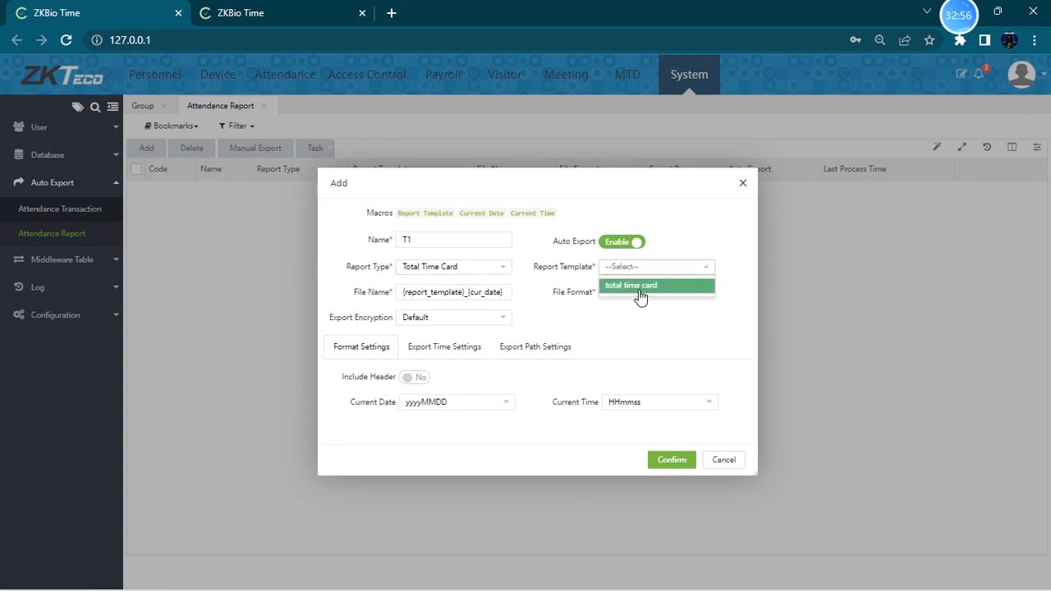
click(640, 287)
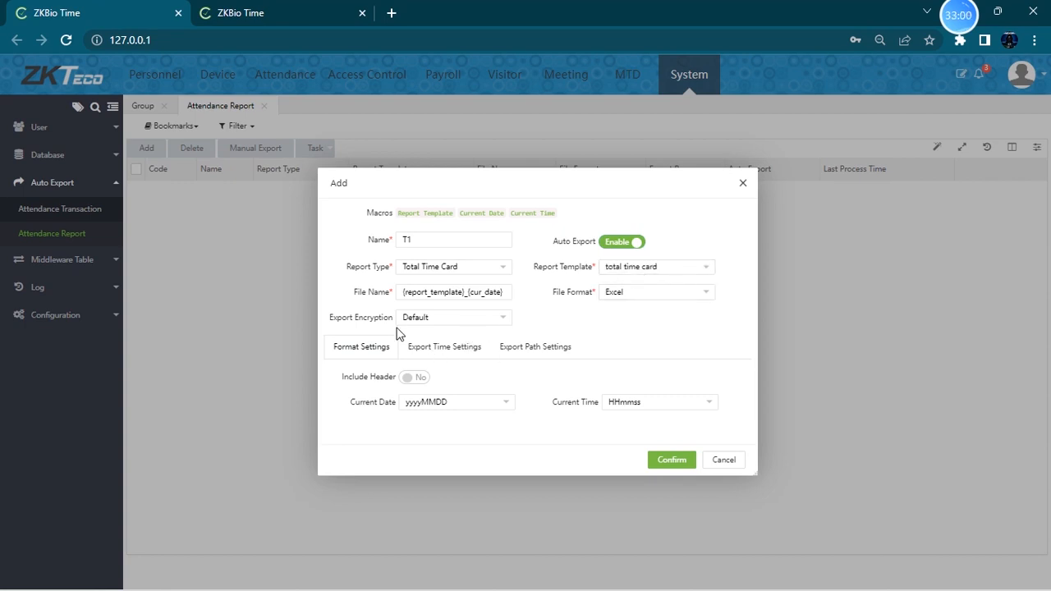
- Keep Excel as the file format and schedule the export by timing, daily, at export time 11:14
click(655, 296)
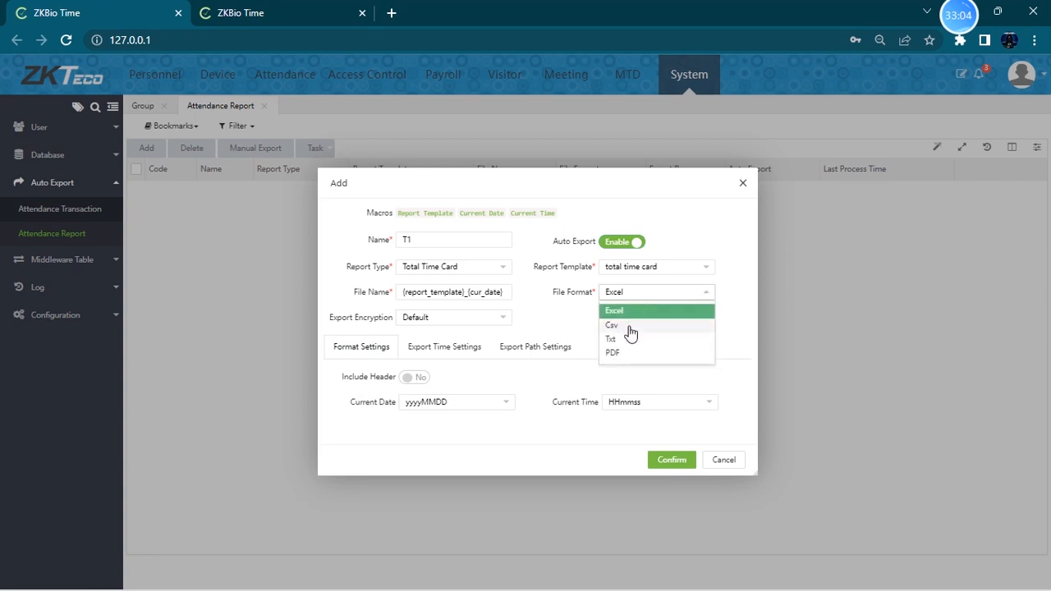
click(572, 322)
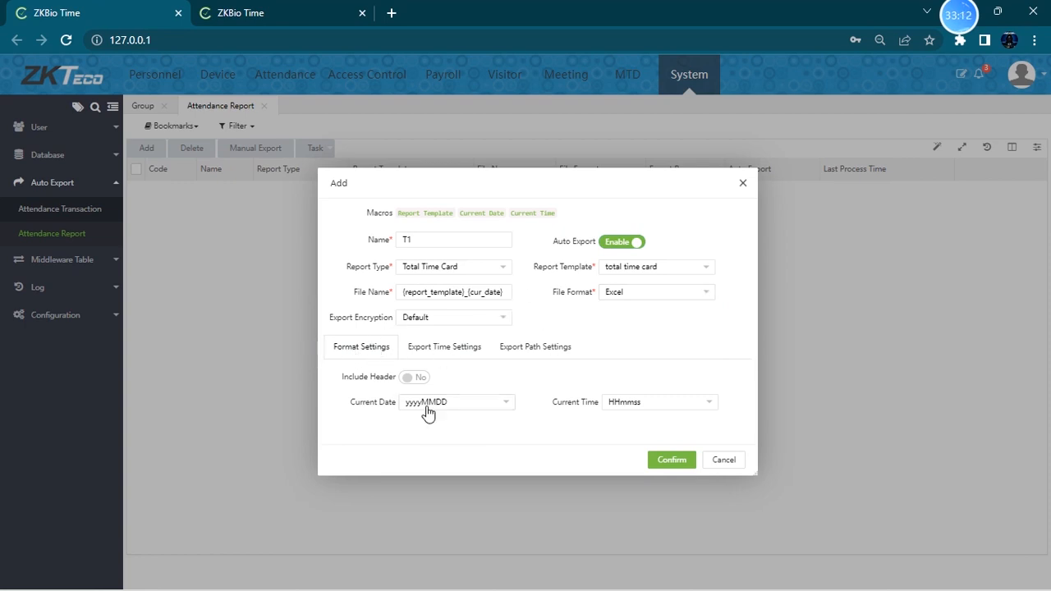
click(459, 350)
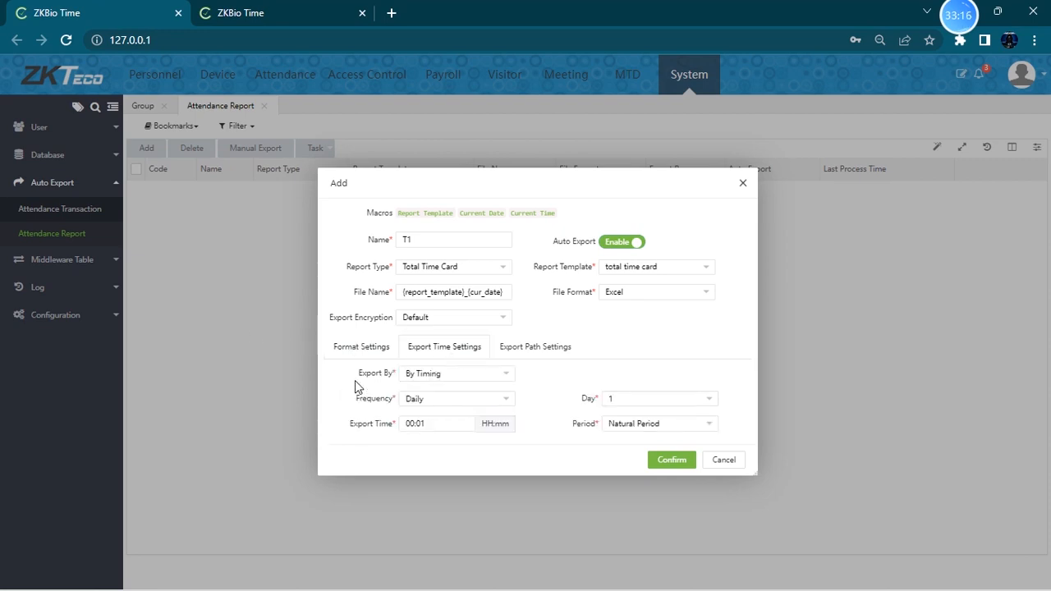
click(486, 379)
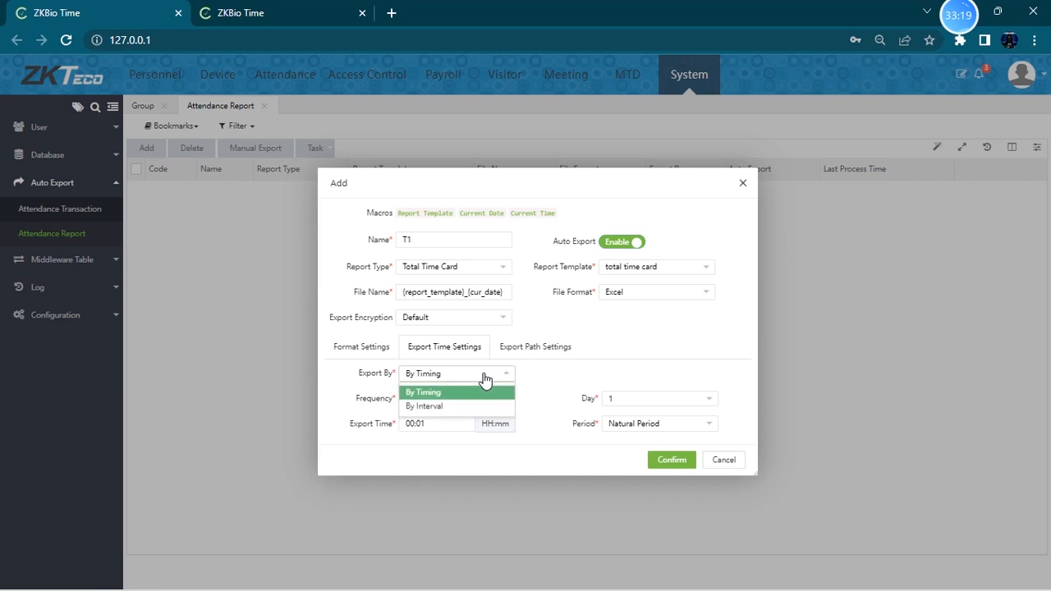
click(452, 393)
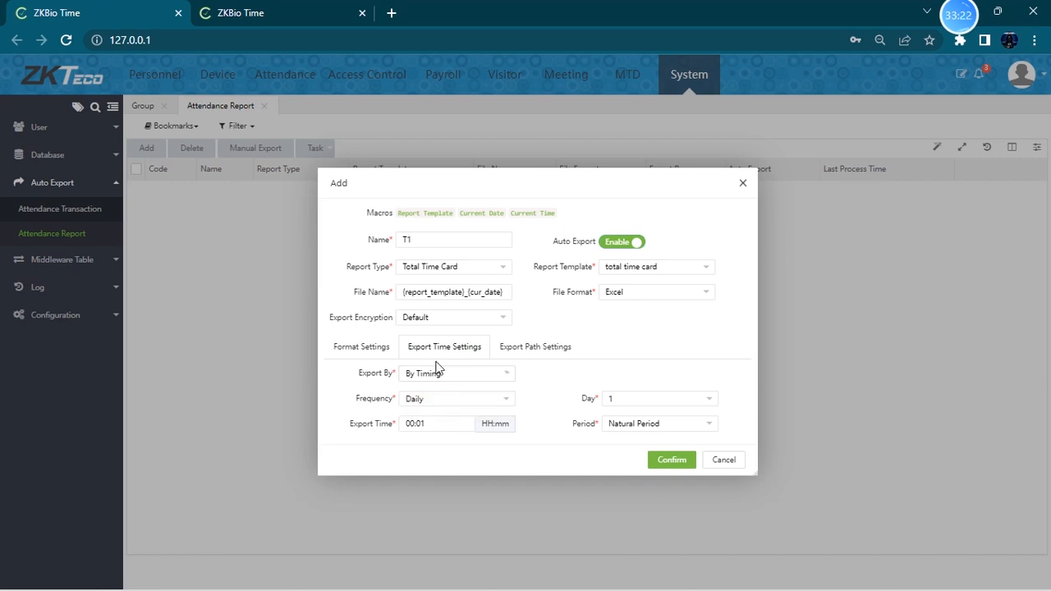
drag(446, 427, 345, 433)
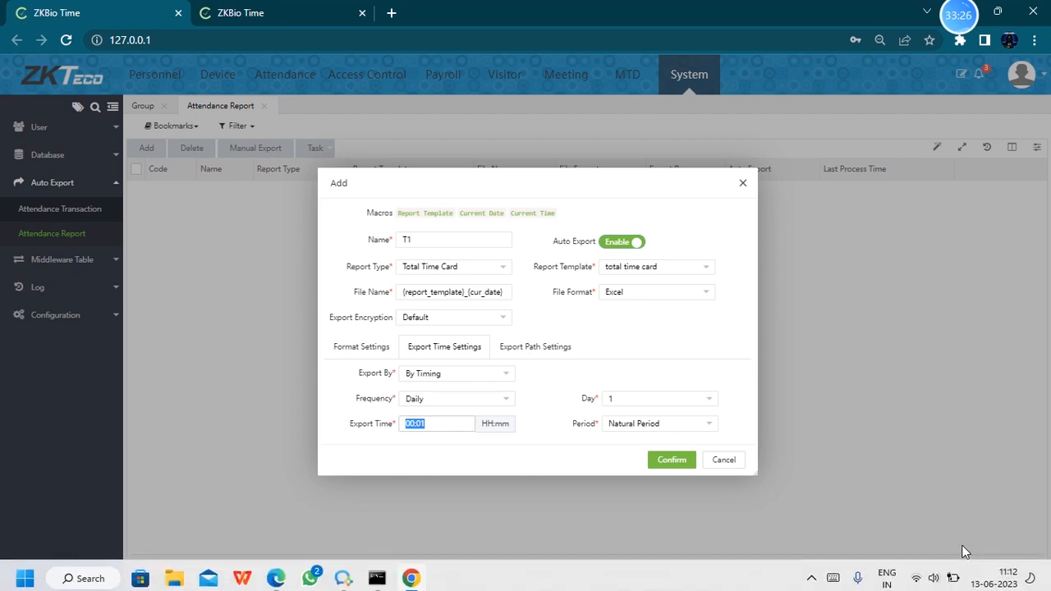
click(438, 420)
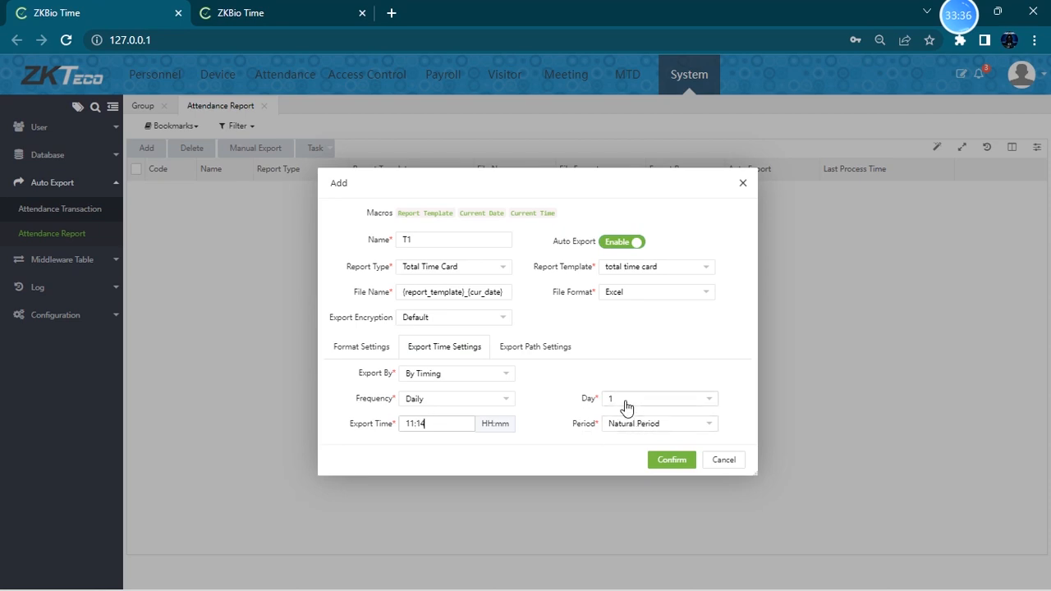
- Enter the recipient's e-mail address in the export path settings and confirm the auto-export task
click(535, 353)
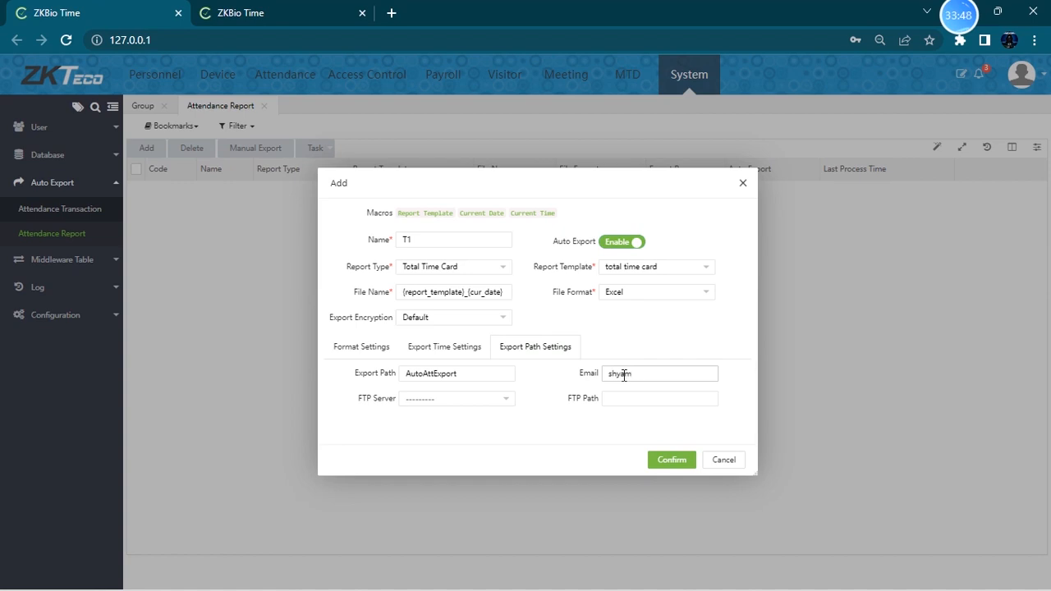
text(zktecp.in)
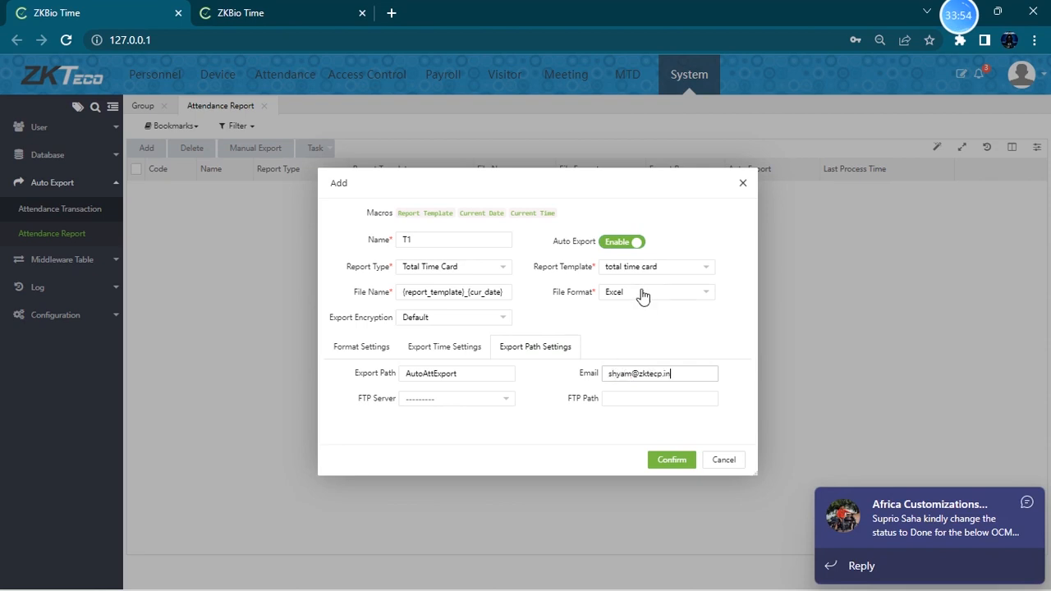
click(492, 398)
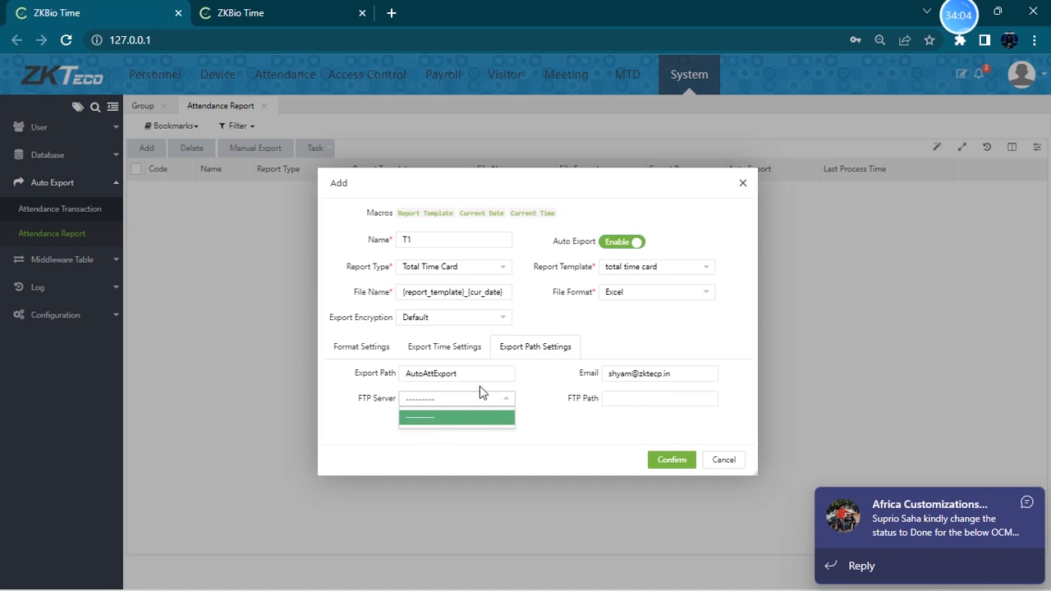
click(614, 403)
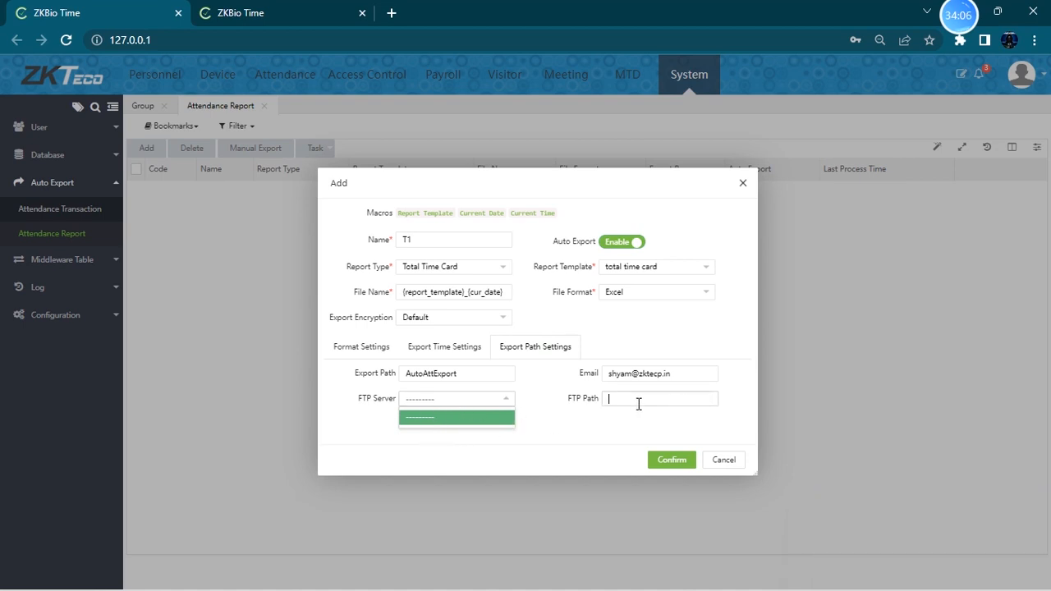
click(676, 401)
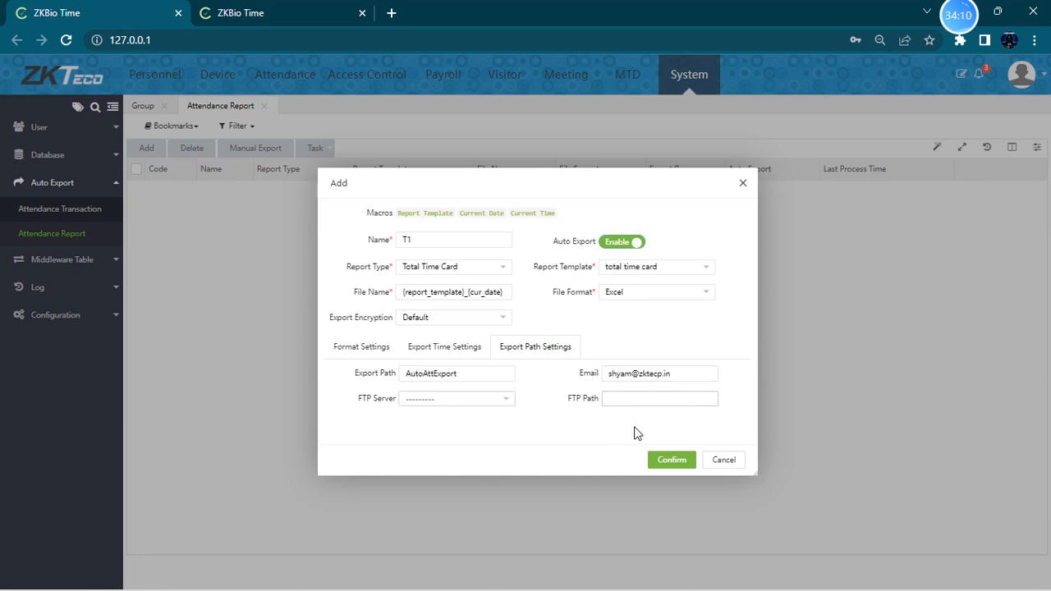
click(680, 376)
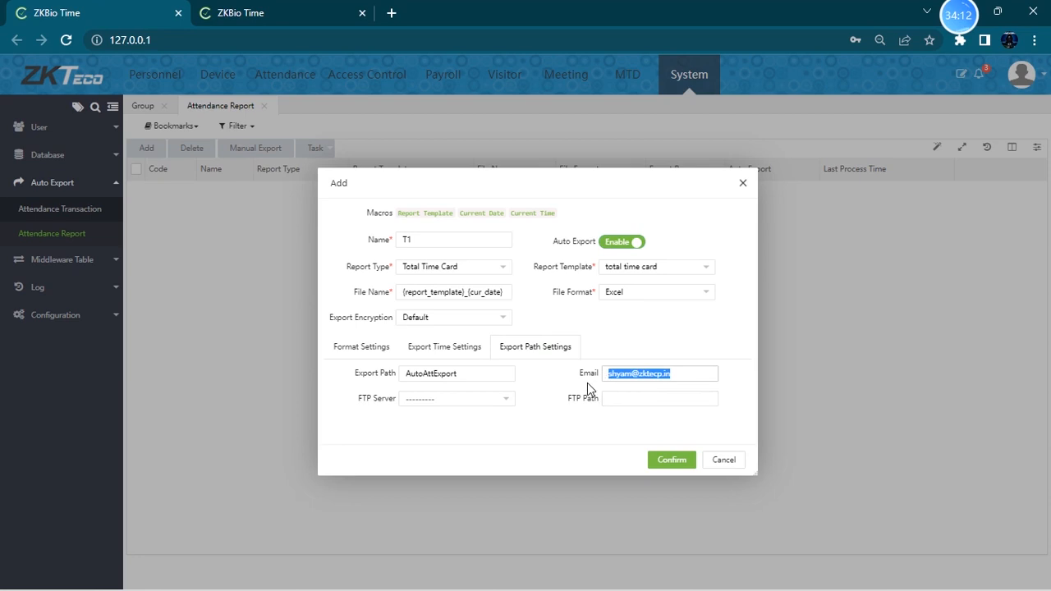
click(683, 375)
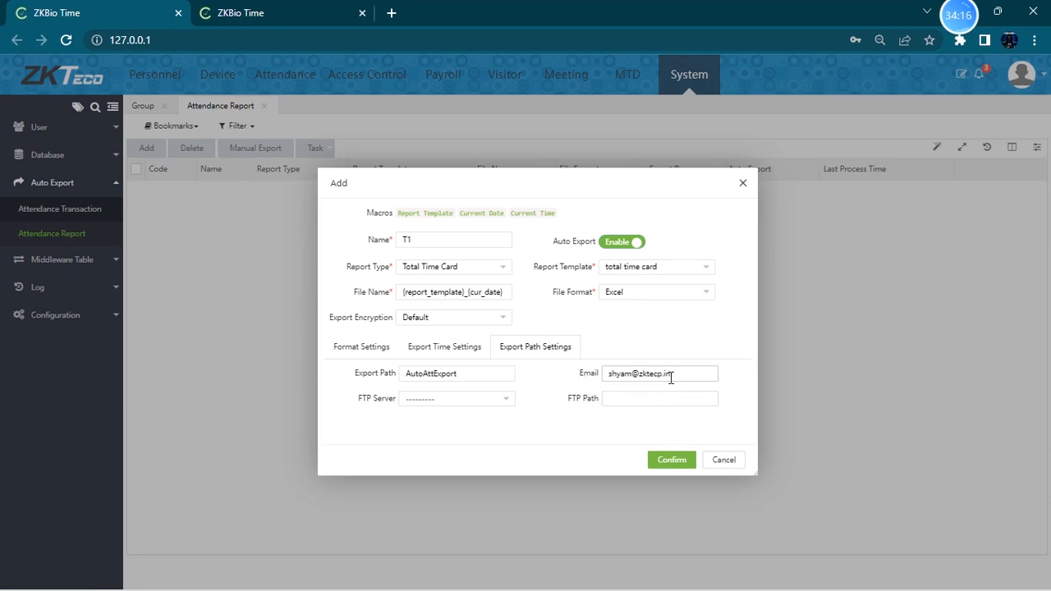
click(670, 462)
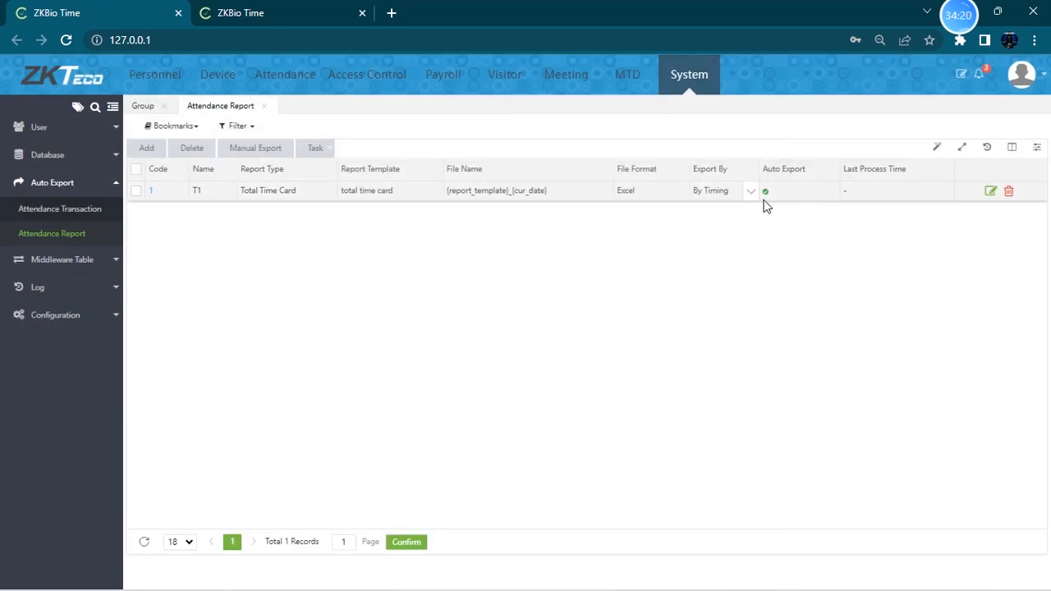
- Review the User Log entries and then open the System Log
click(89, 288)
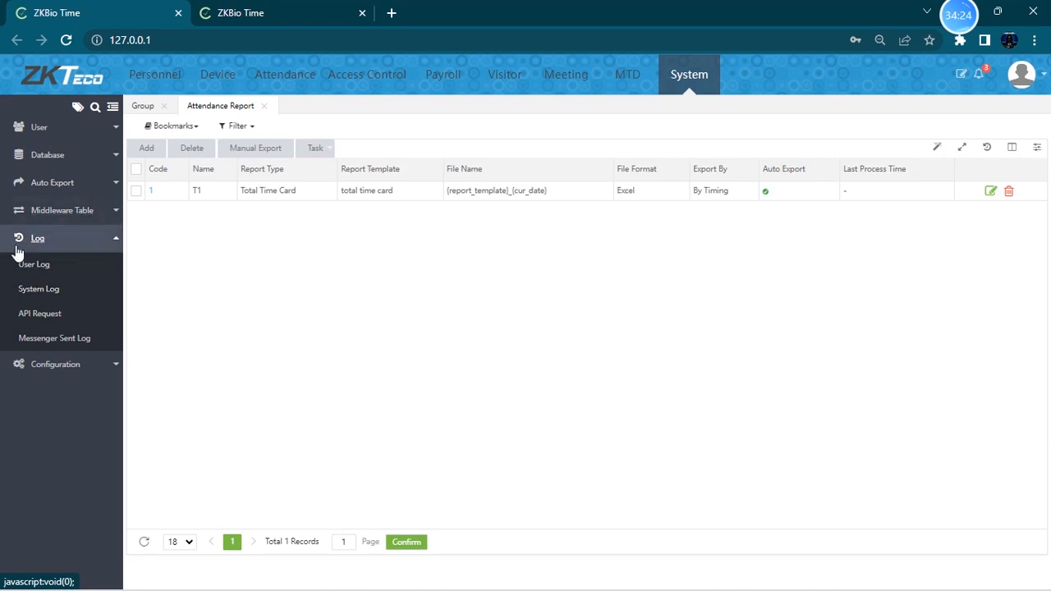
click(60, 271)
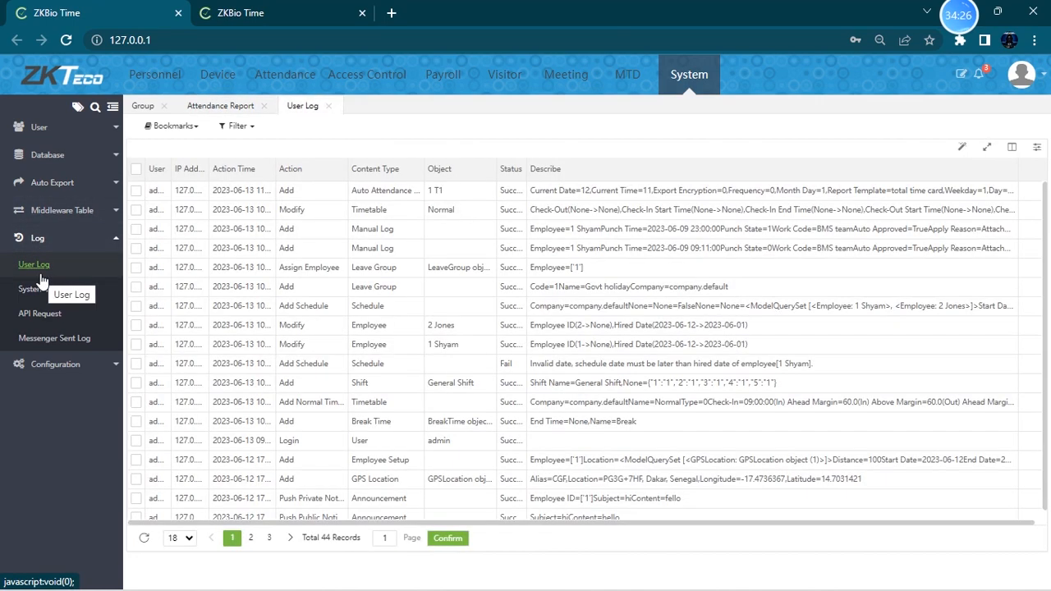
drag(528, 169, 550, 169)
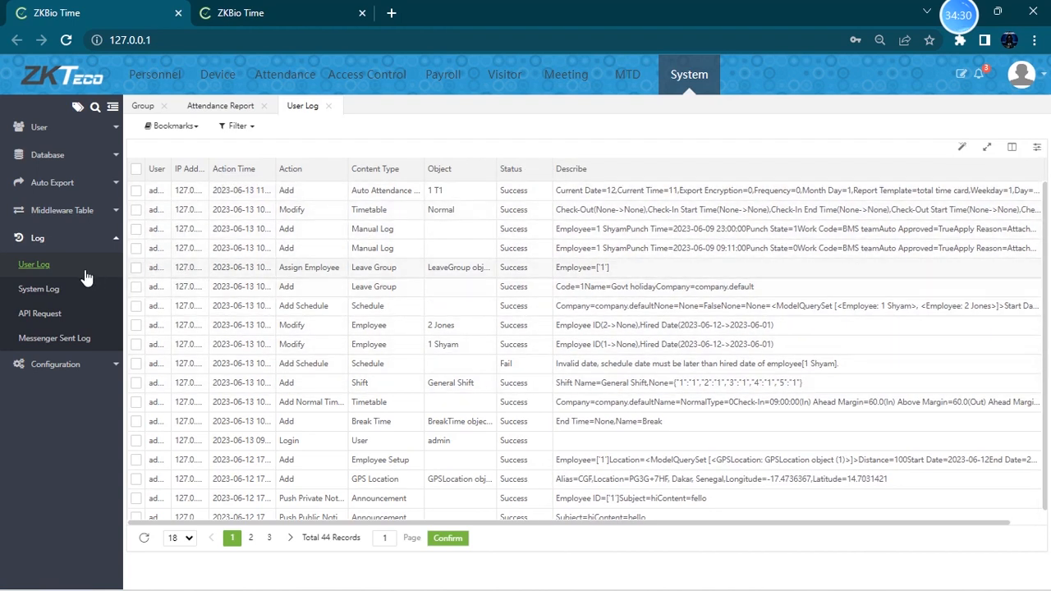
click(62, 293)
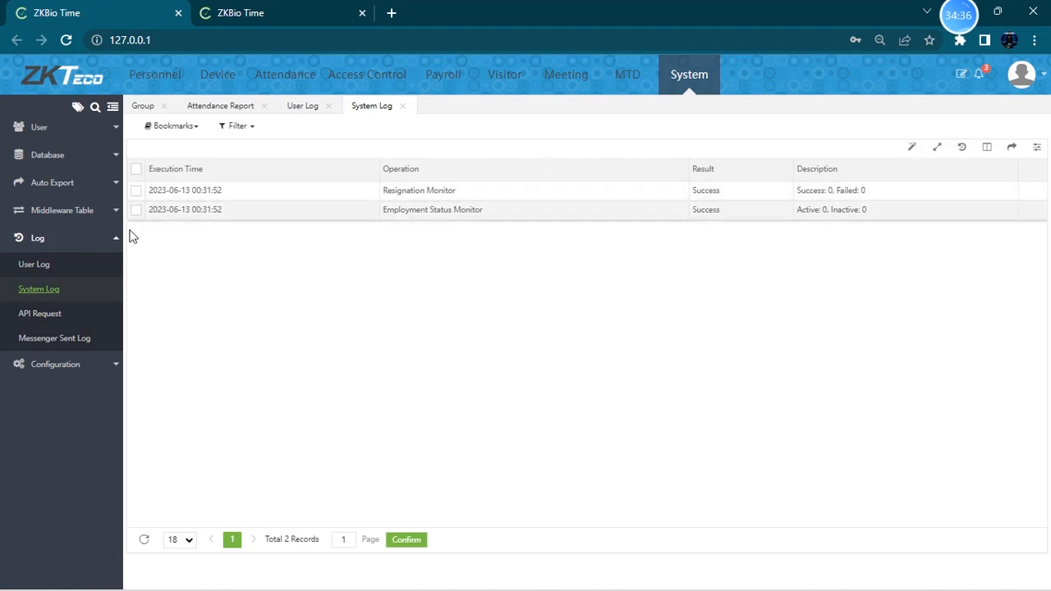
- Check the T1 auto-export task's last process time and the System Log for the automatic attendance export
click(49, 267)
click(57, 183)
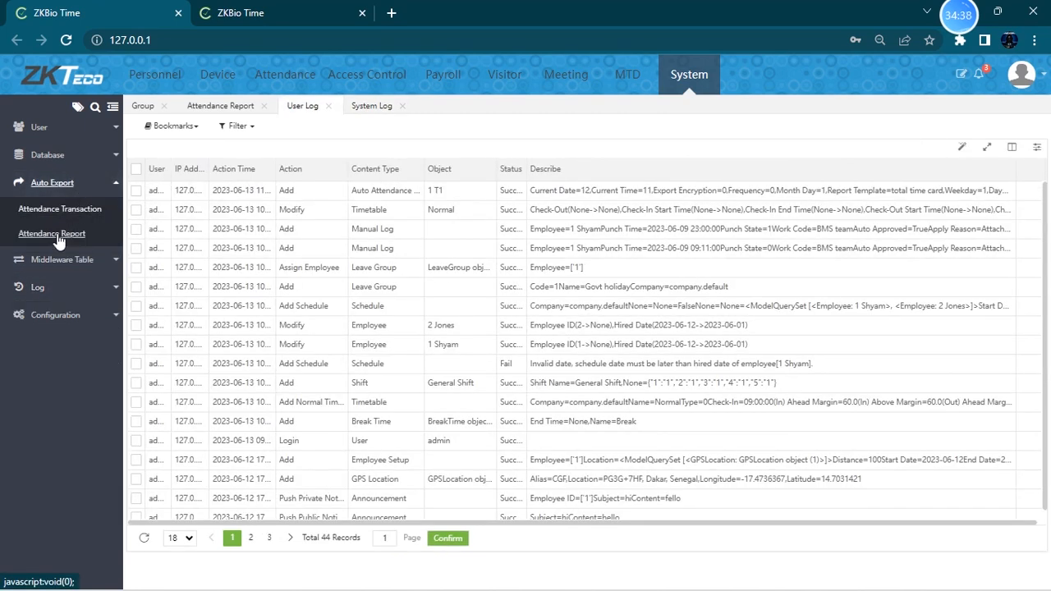
click(58, 238)
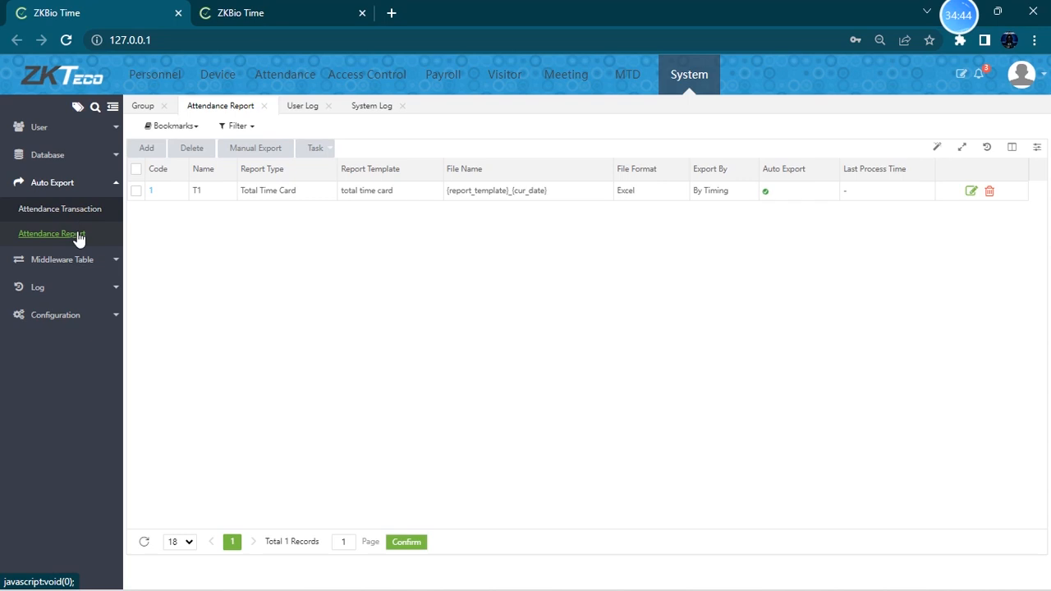
click(73, 236)
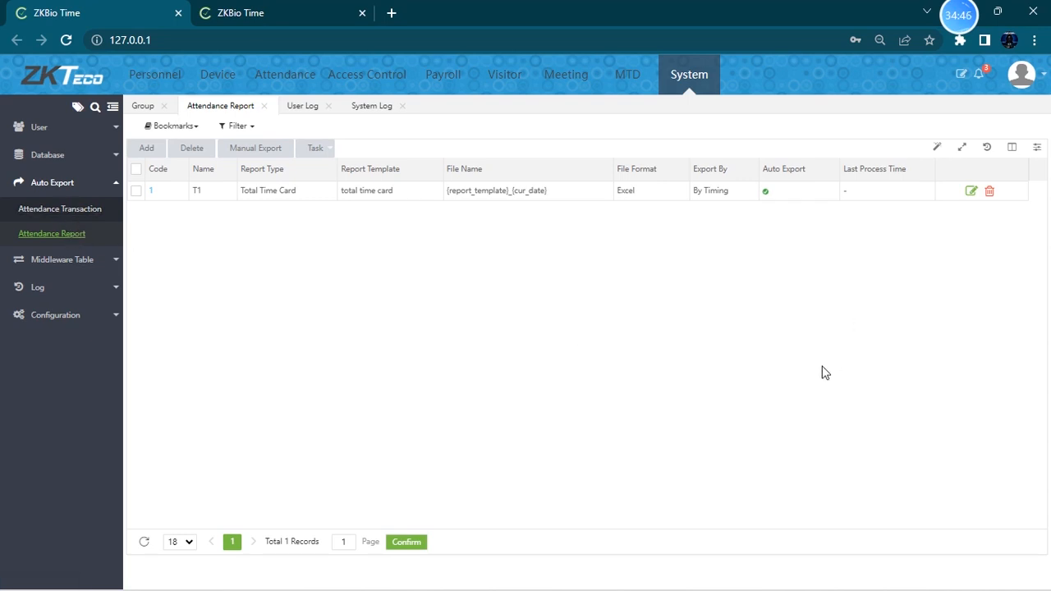
click(987, 15)
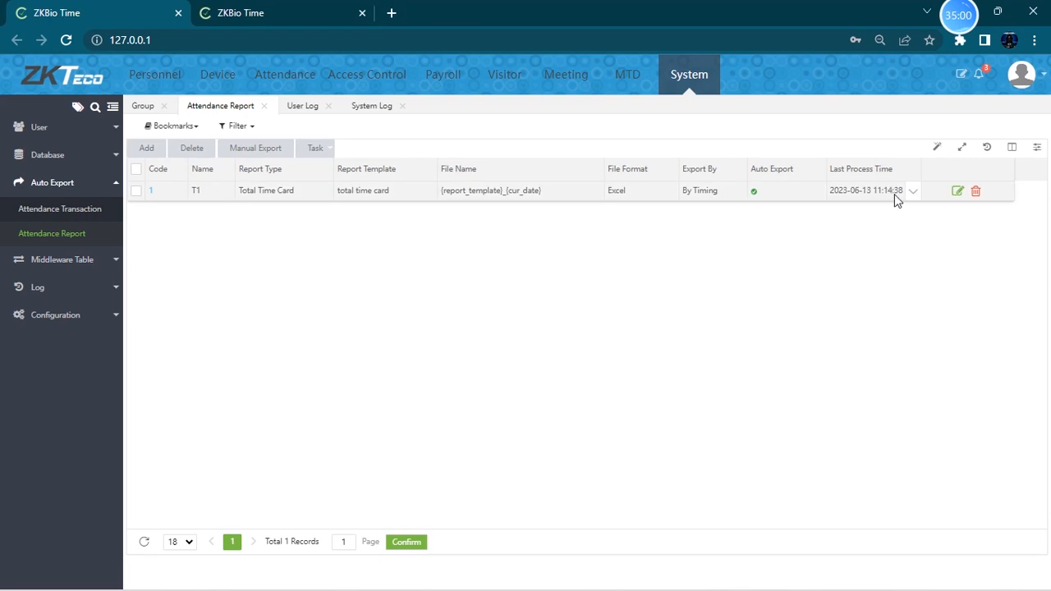
click(97, 288)
click(49, 292)
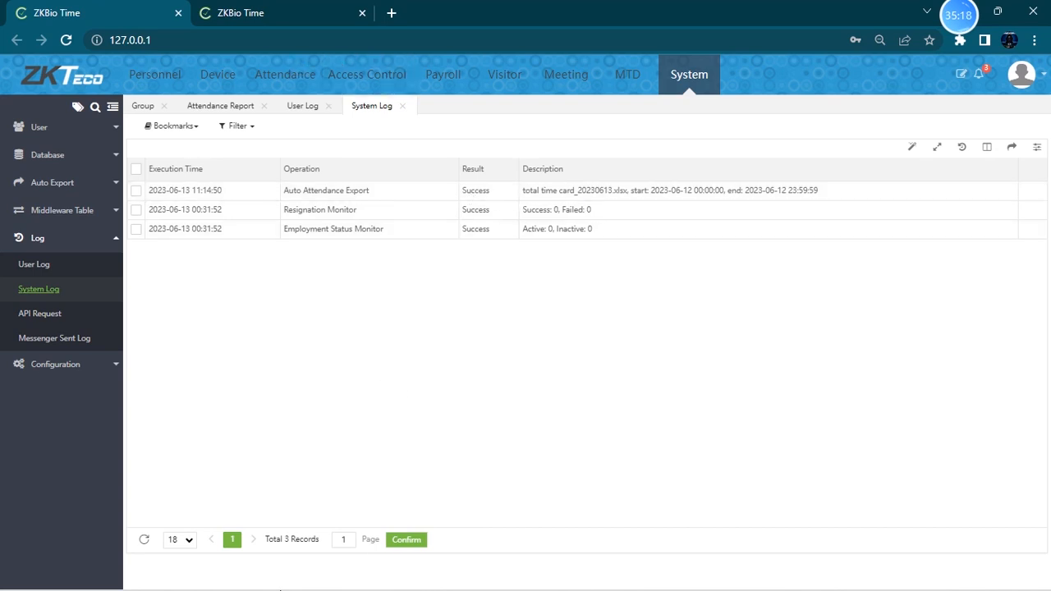
- Switch to Outlook and open the Auto Export Report messages to inspect the attached total time card file
click(289, 575)
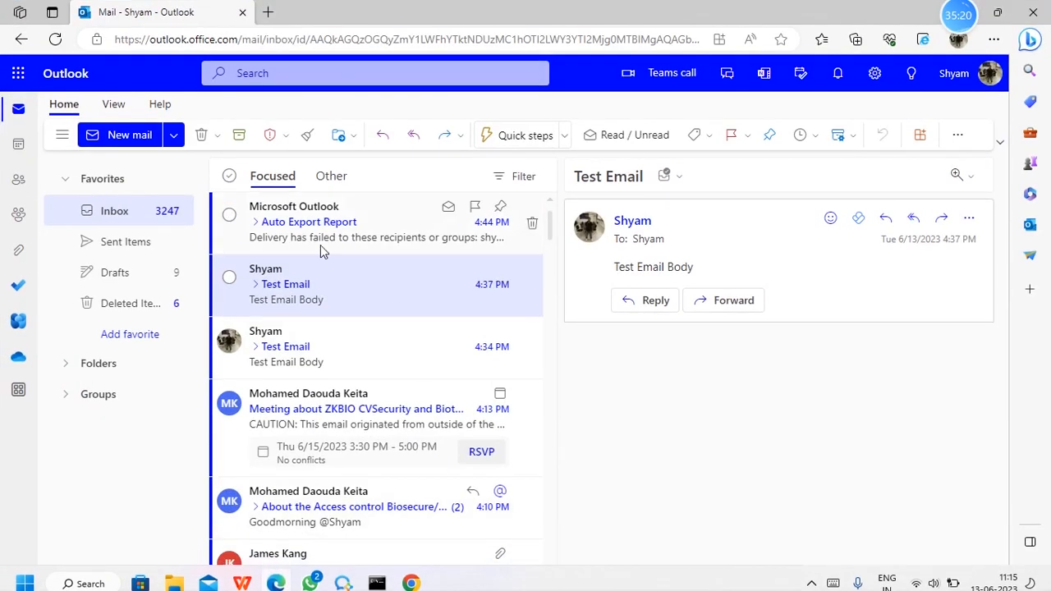
click(385, 223)
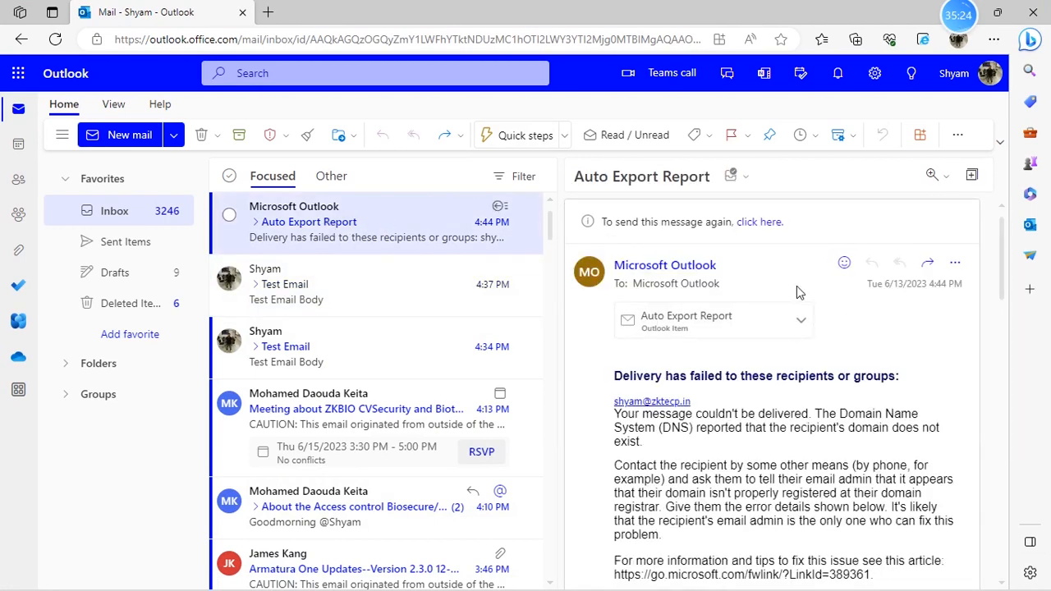
click(715, 347)
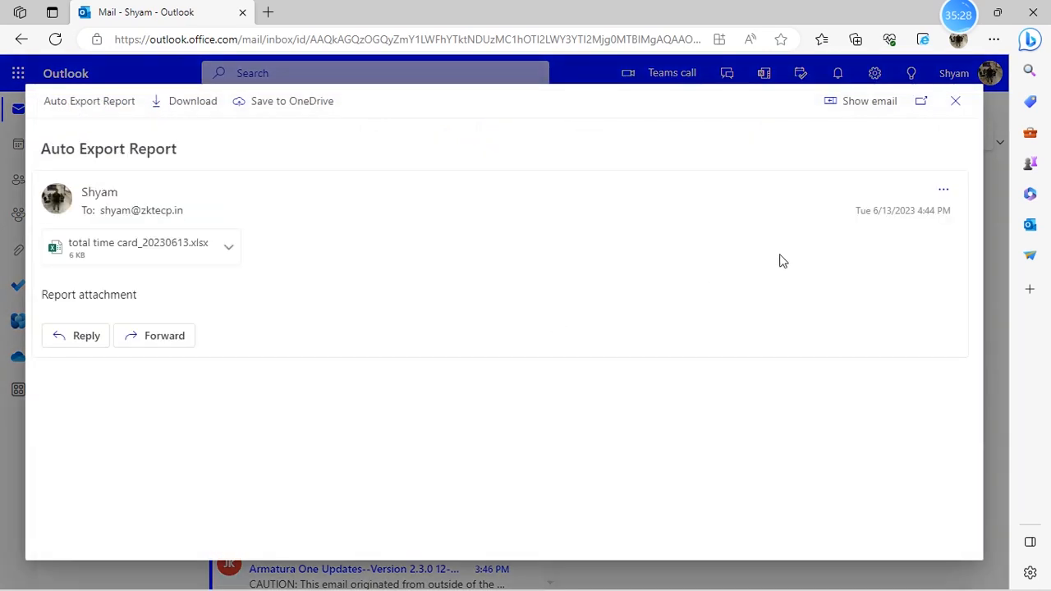
click(955, 103)
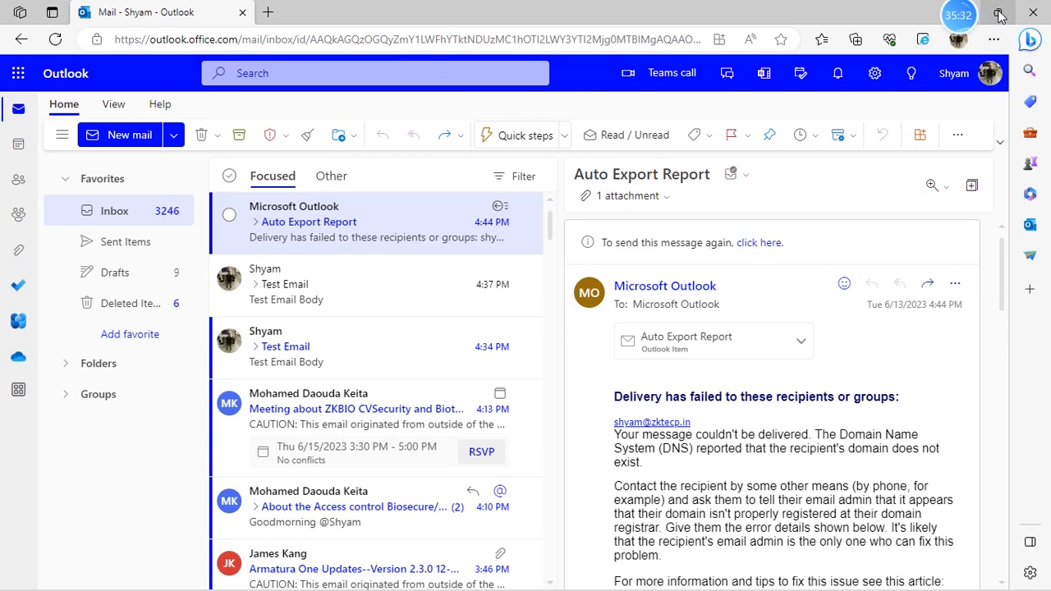
- Return to ZKBio Time and open the Personnel module's department list
mouse_move(990, 20)
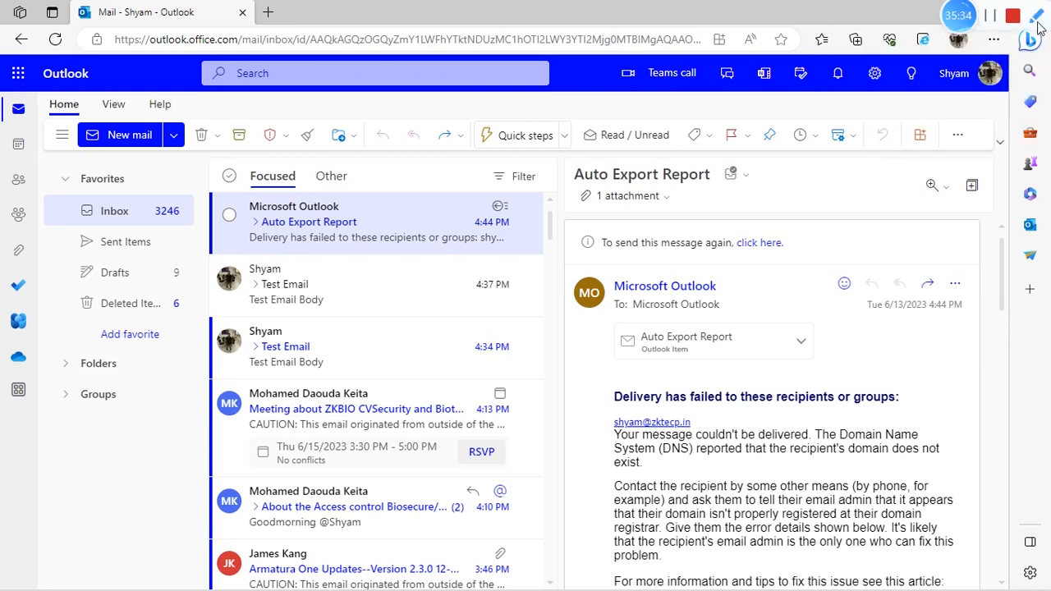
click(963, 16)
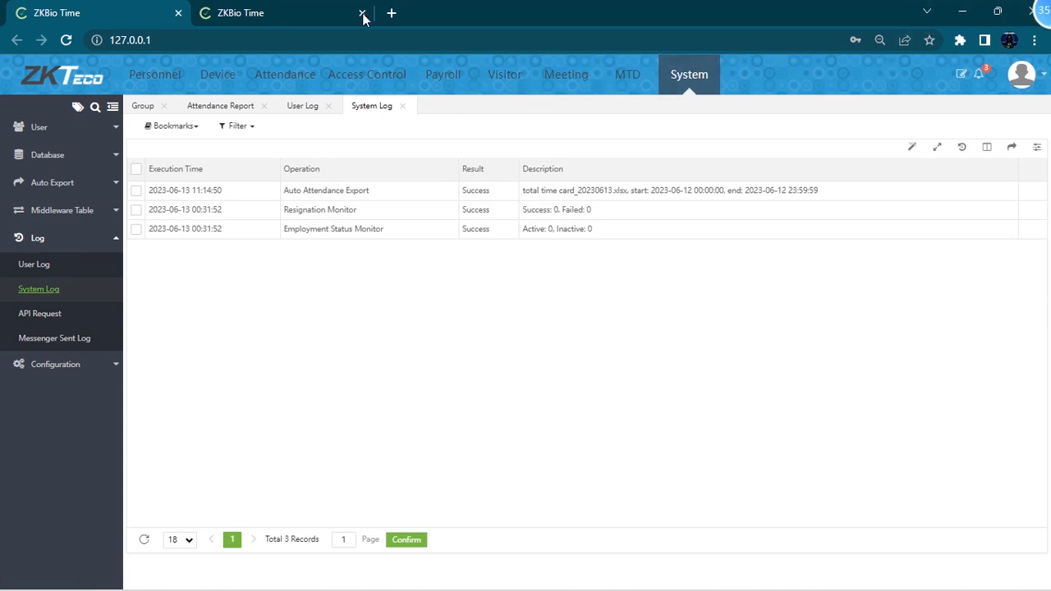
click(164, 83)
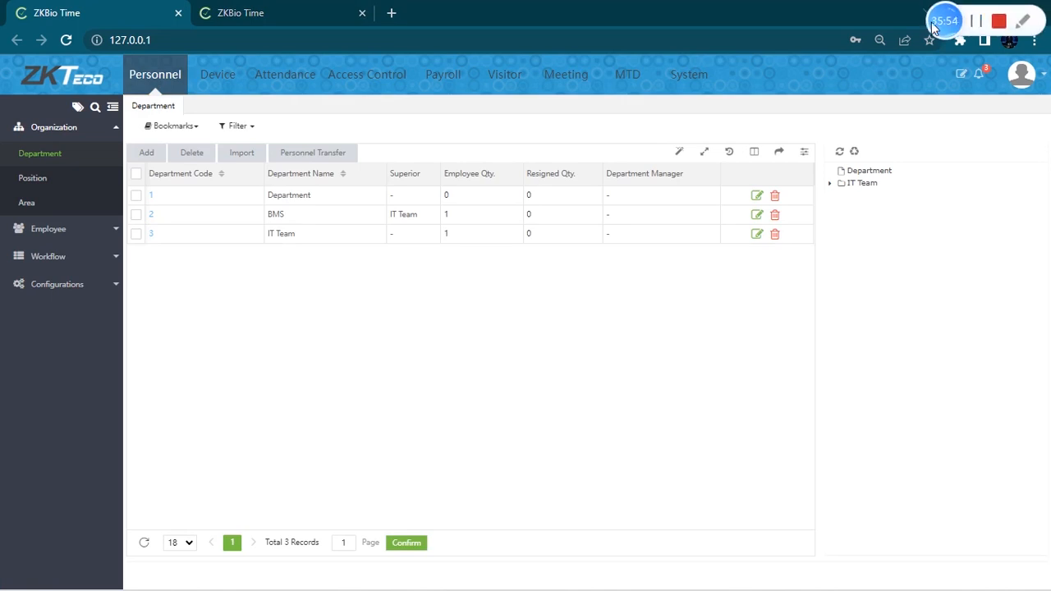